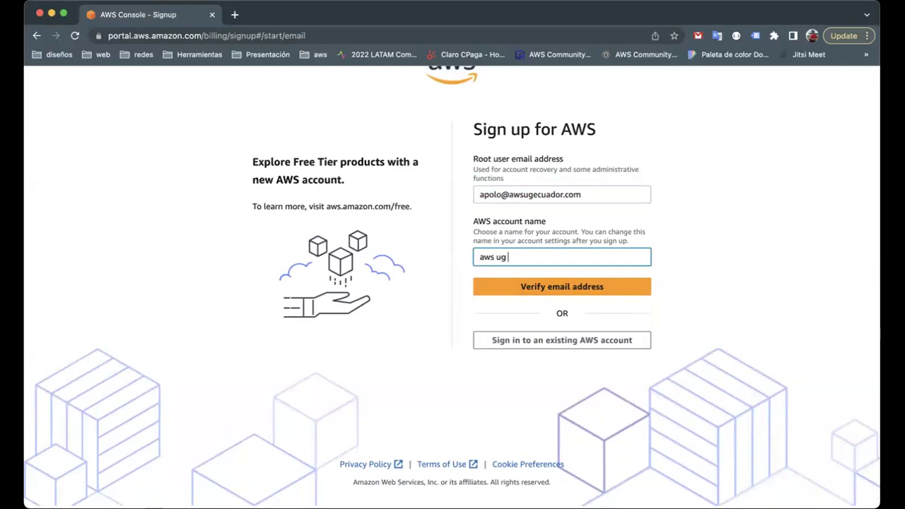
# Request a code and enter the emailed verification code to verify the root user email
pyautogui.click(576, 286)
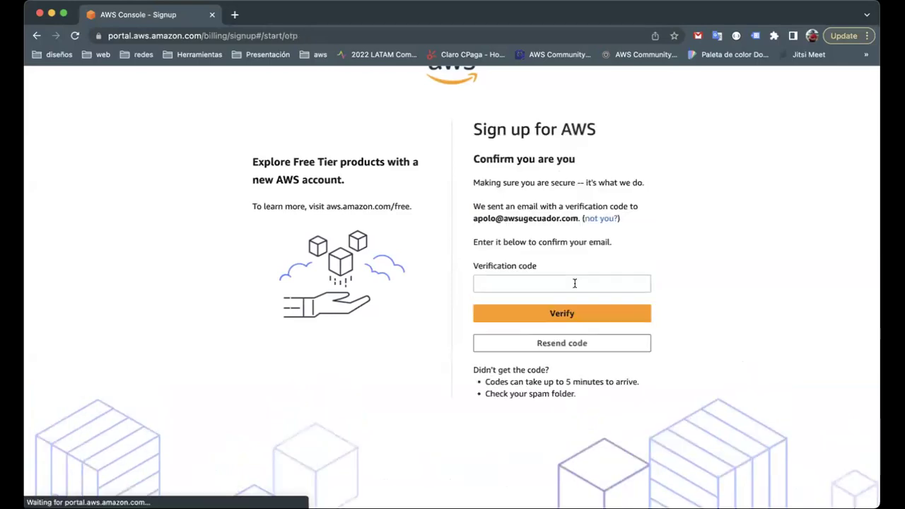
pyautogui.click(557, 282)
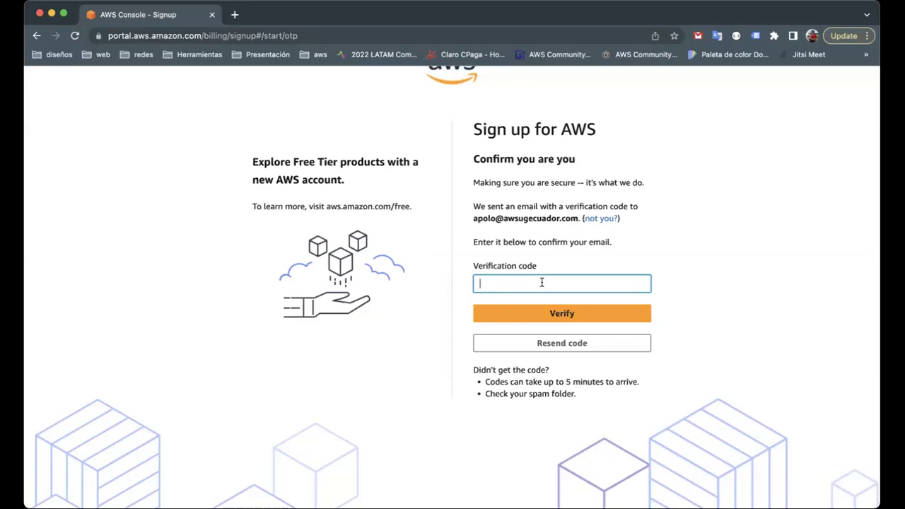
pyautogui.click(565, 309)
# Compose the root user password in the browser address bar and copy it
pyautogui.click(569, 295)
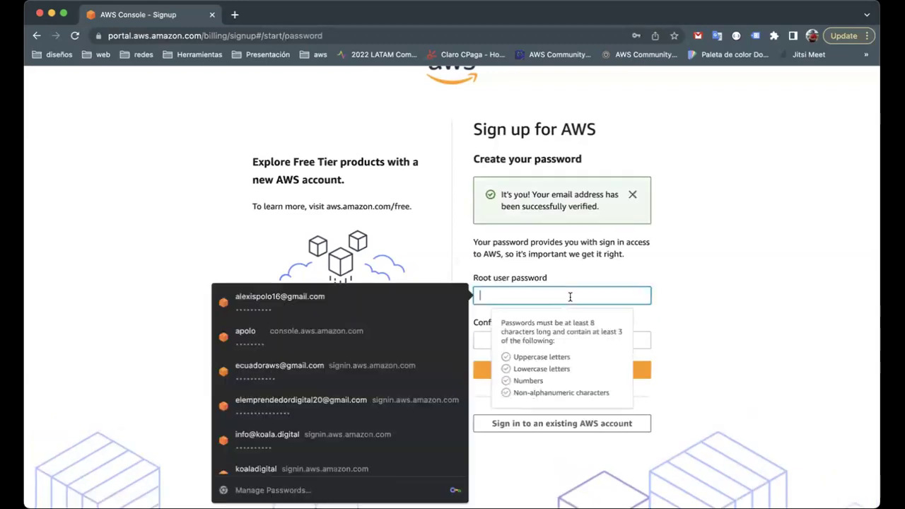
pyautogui.click(581, 276)
pyautogui.click(542, 295)
pyautogui.click(553, 260)
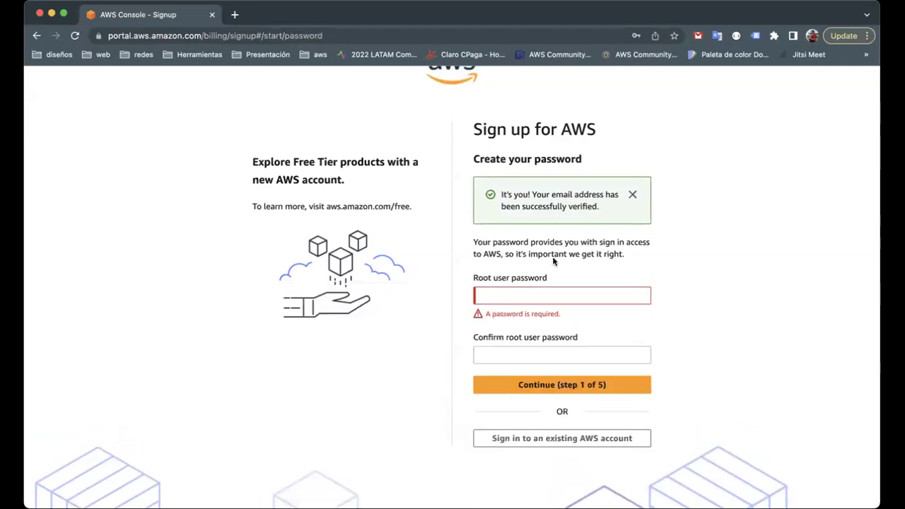
pyautogui.click(525, 298)
pyautogui.write('as')
pyautogui.press('BackSpace')
pyautogui.press('BackSpace')
pyautogui.click(296, 37)
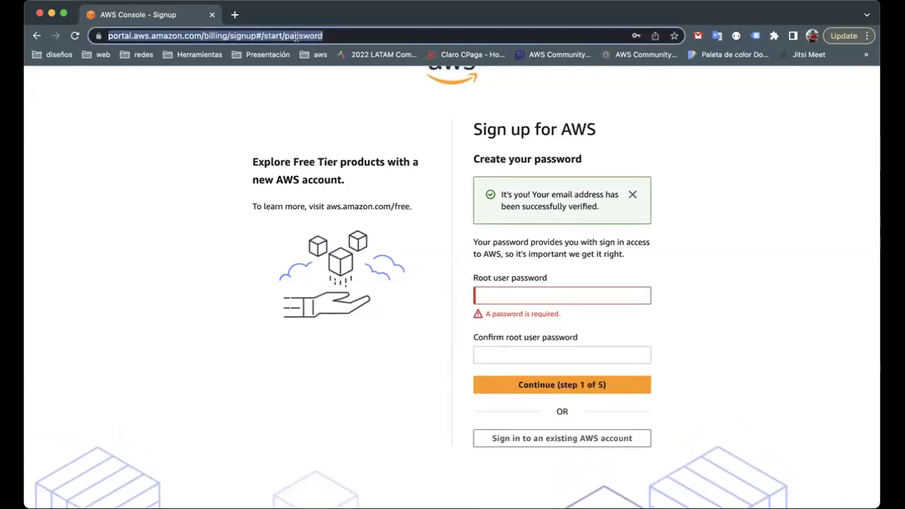
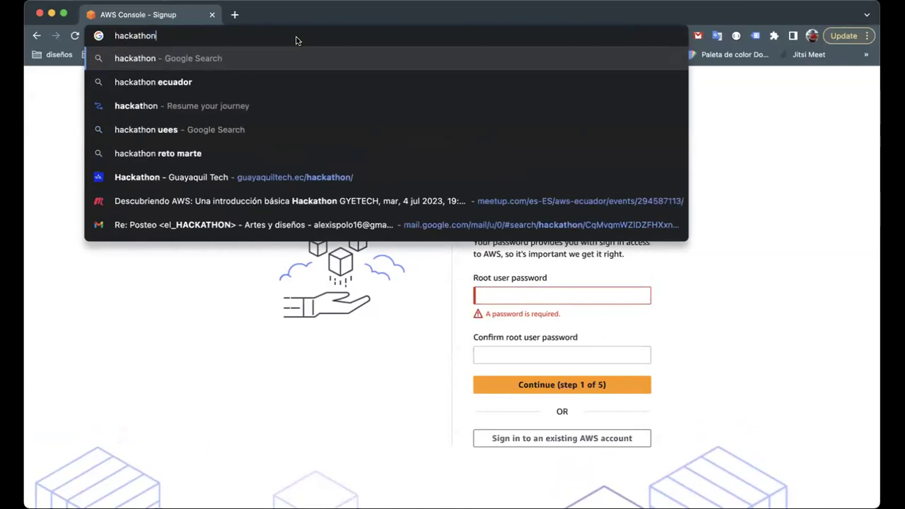
pyautogui.press('super+a')
pyautogui.press('super+c')
# Paste the password into Root user password and Confirm password, then continue
pyautogui.click(327, 328)
pyautogui.click(498, 295)
pyautogui.press('super+v')
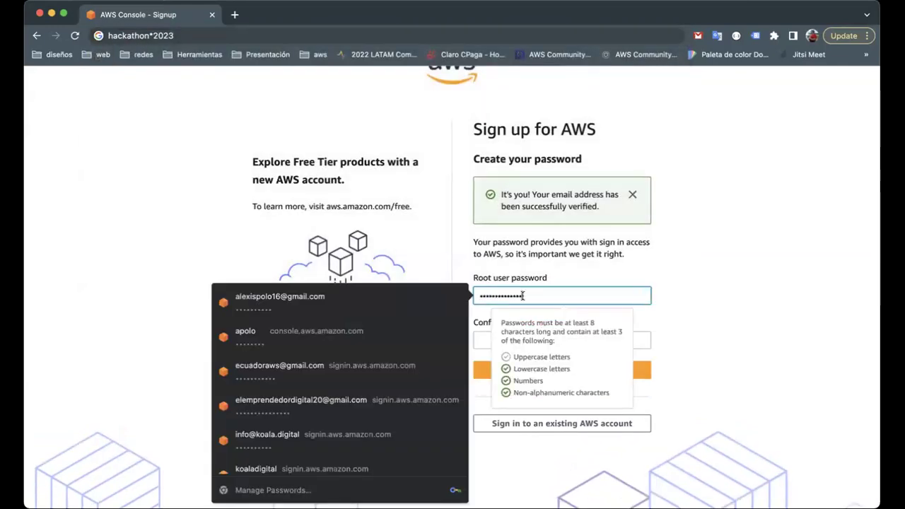
pyautogui.click(479, 342)
pyautogui.press('super+v')
pyautogui.click(684, 359)
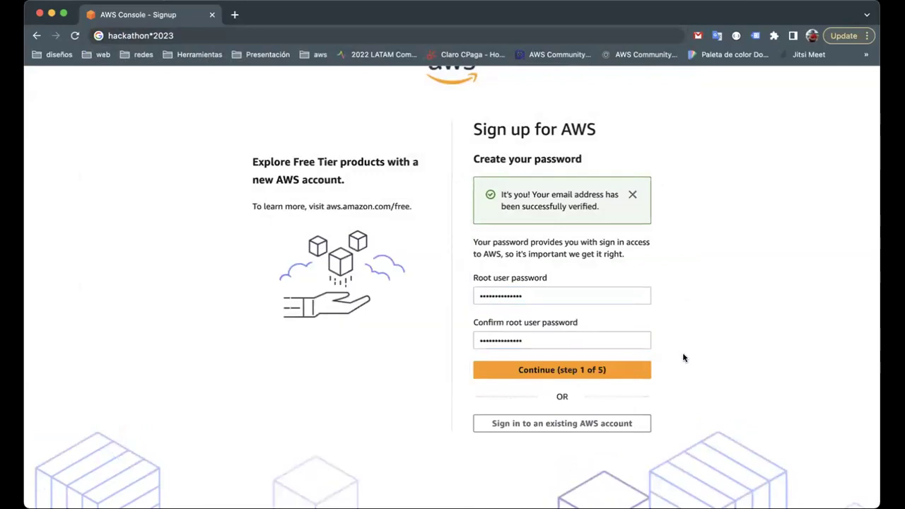
pyautogui.click(577, 370)
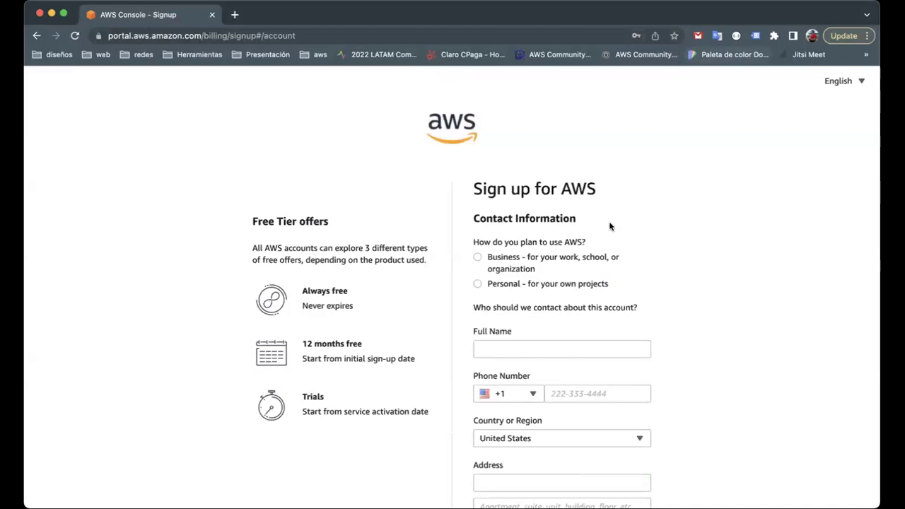
# Choose Personal as the account type on the contact information form
pyautogui.scroll(-5, 610, 226)
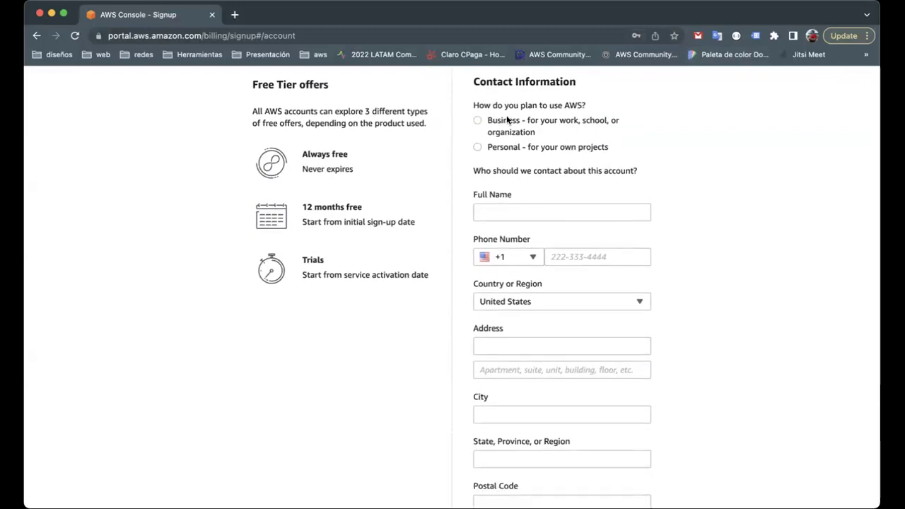
pyautogui.click(520, 146)
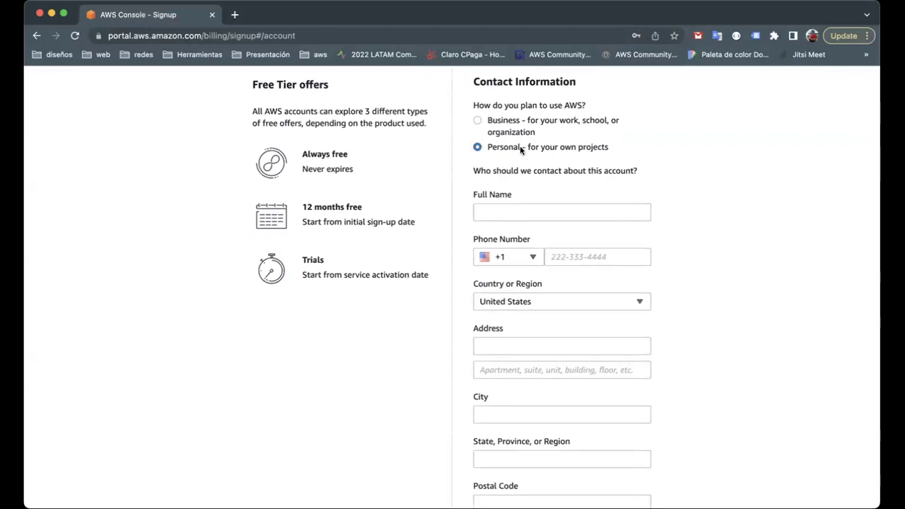
pyautogui.scroll(-1, 520, 147)
pyautogui.click(531, 188)
pyautogui.scroll(-2, 531, 184)
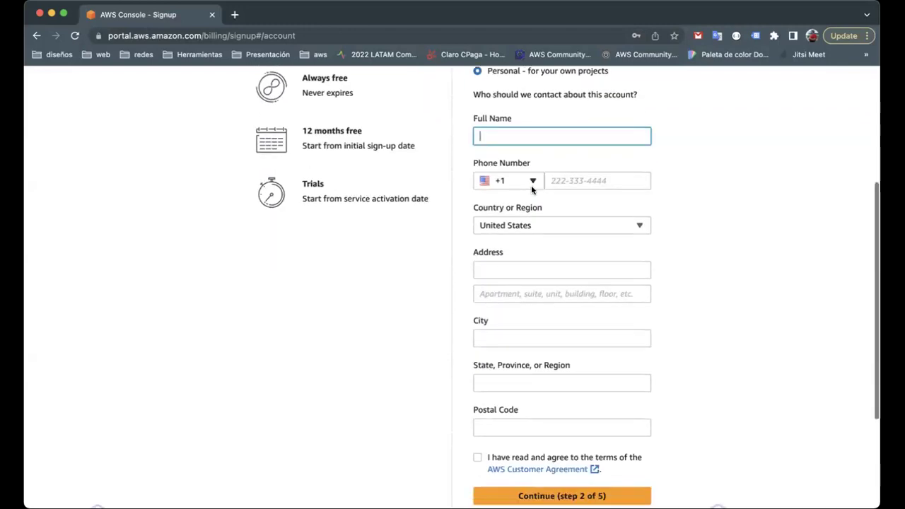
pyautogui.click(533, 184)
pyautogui.click(657, 133)
pyautogui.scroll(-5, 573, 251)
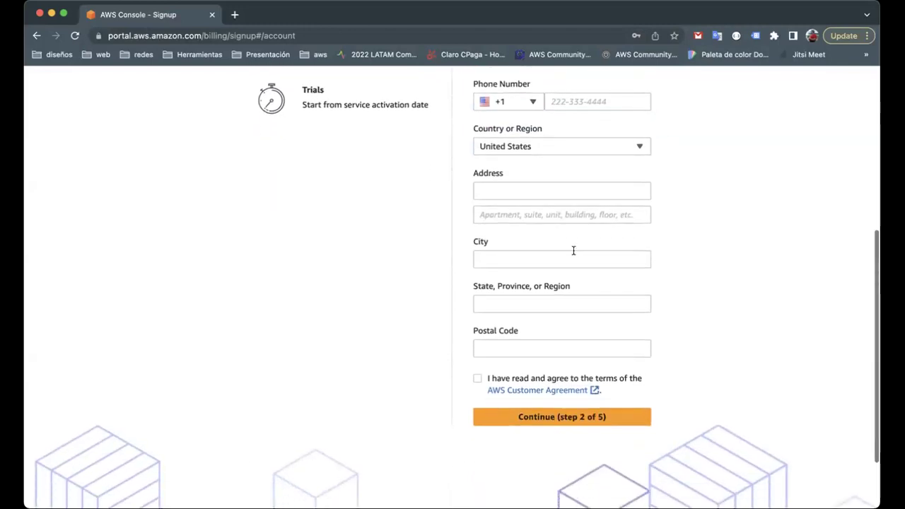
# Accept the AWS Customer Agreement and try to continue to the next step
pyautogui.click(477, 311)
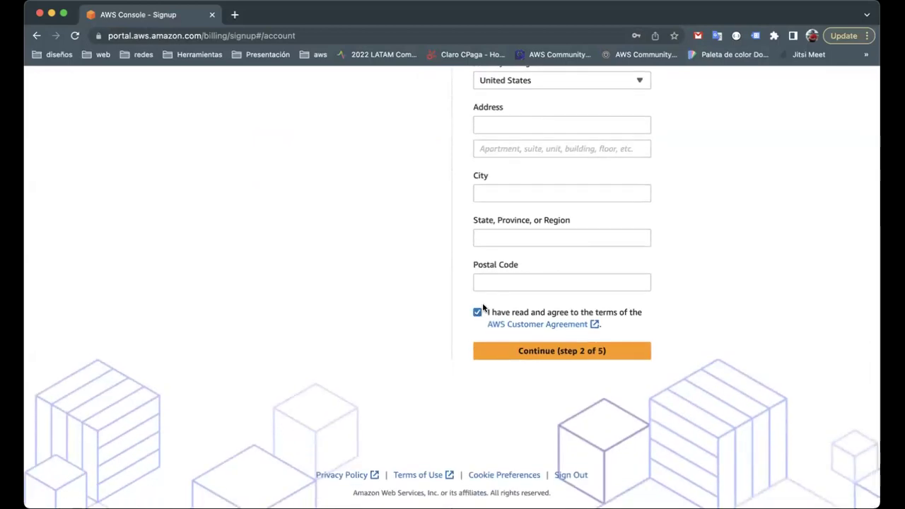
pyautogui.click(578, 355)
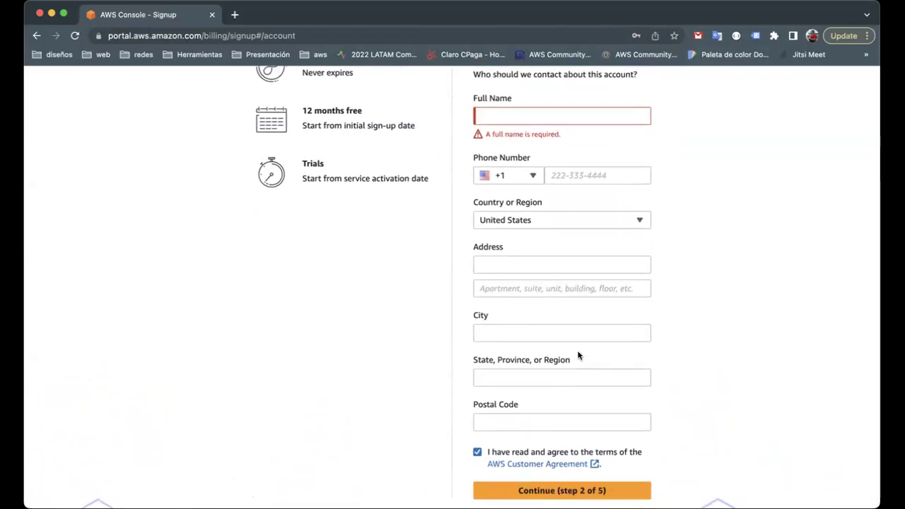
pyautogui.scroll(3, 577, 357)
pyautogui.scroll(-1, 576, 369)
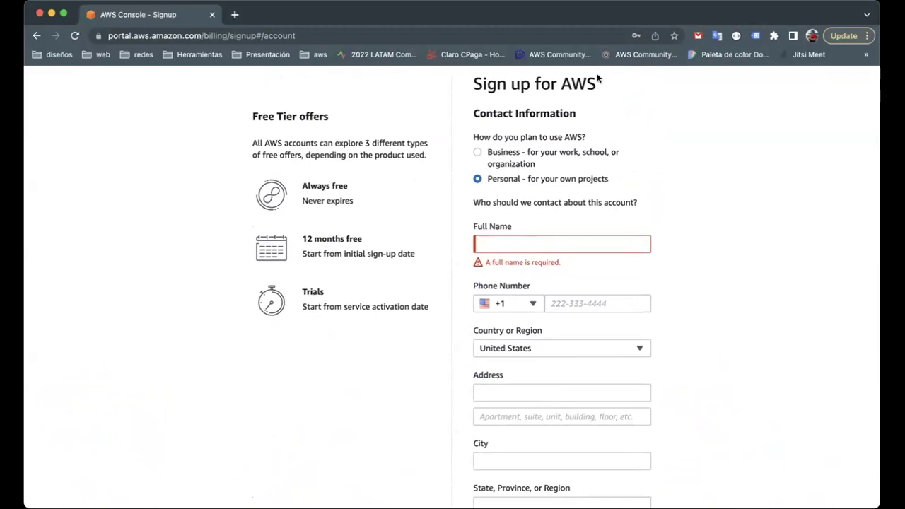
pyautogui.scroll(3, 601, 142)
# Go to the AWS home page by entering 'aws' in the address bar
pyautogui.click(203, 36)
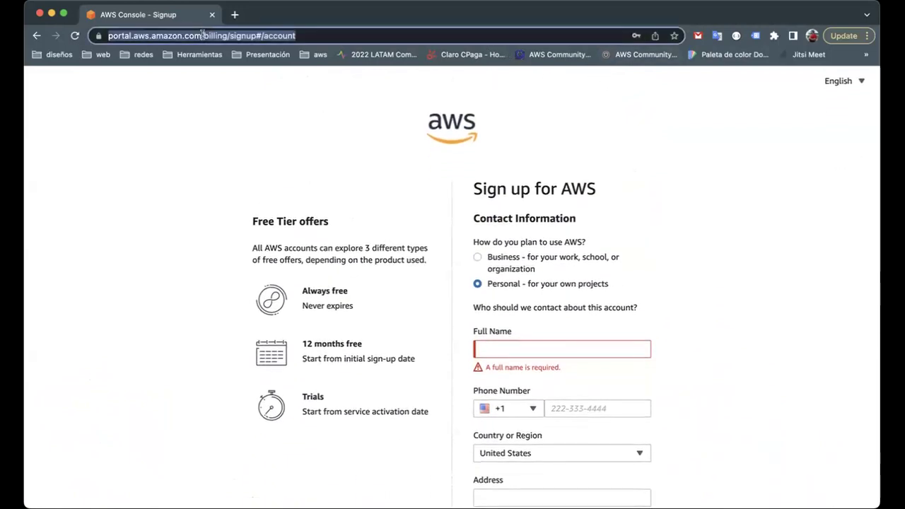
pyautogui.write('a,az')
pyautogui.press('BackSpace')
pyautogui.press('BackSpace')
pyautogui.press('BackSpace')
pyautogui.write(',az')
pyautogui.press('BackSpace')
pyautogui.press('BackSpace')
pyautogui.press('BackSpace')
pyautogui.write('mazon')
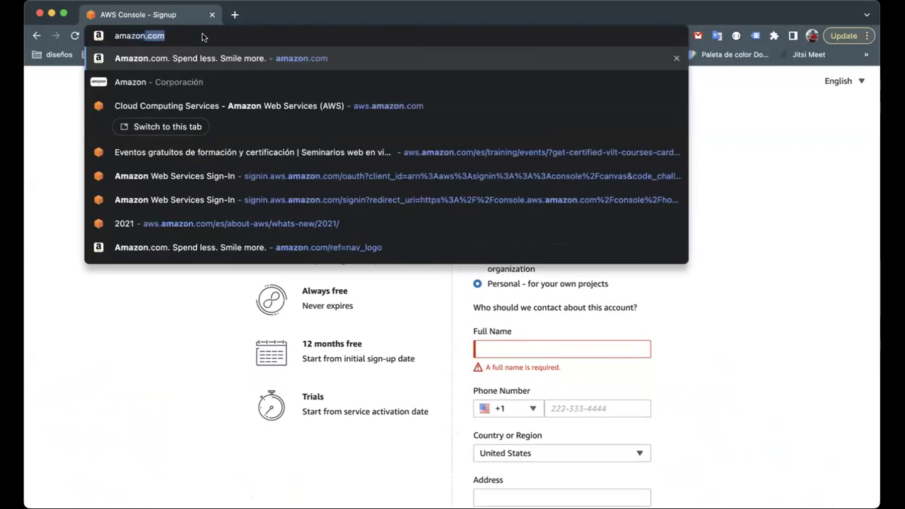
pyautogui.press('BackSpace')
pyautogui.press('BackSpace')
pyautogui.press('BackSpace')
pyautogui.press('BackSpace')
pyautogui.press('BackSpace')
pyautogui.press('BackSpace')
pyautogui.press('BackSpace')
pyautogui.write('aws')
pyautogui.press('Return')
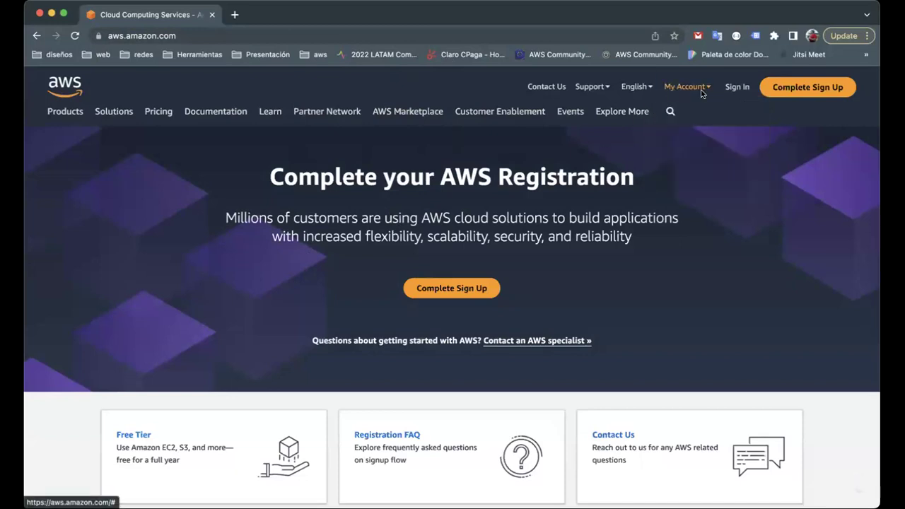
# Open AWS Management Console from the My Account menu and proceed to the root password step
pyautogui.moveTo(692, 89)
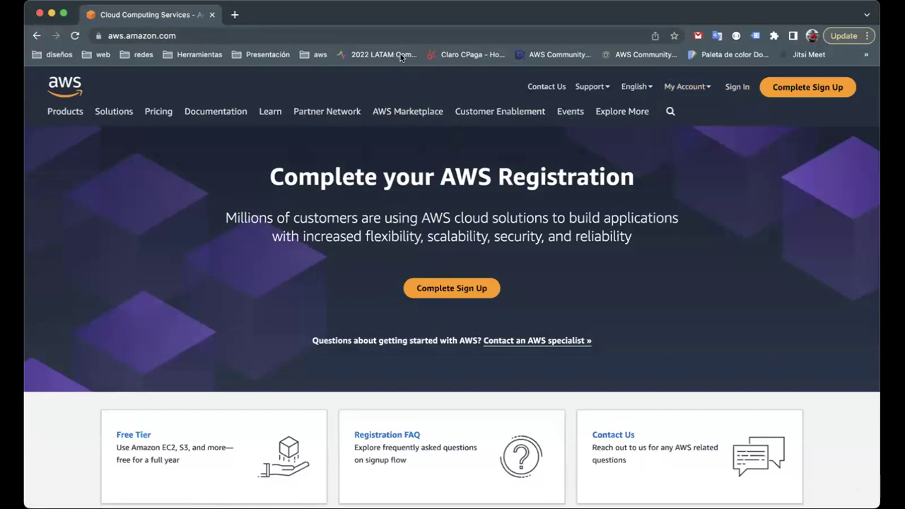
pyautogui.click(687, 88)
pyautogui.click(687, 88)
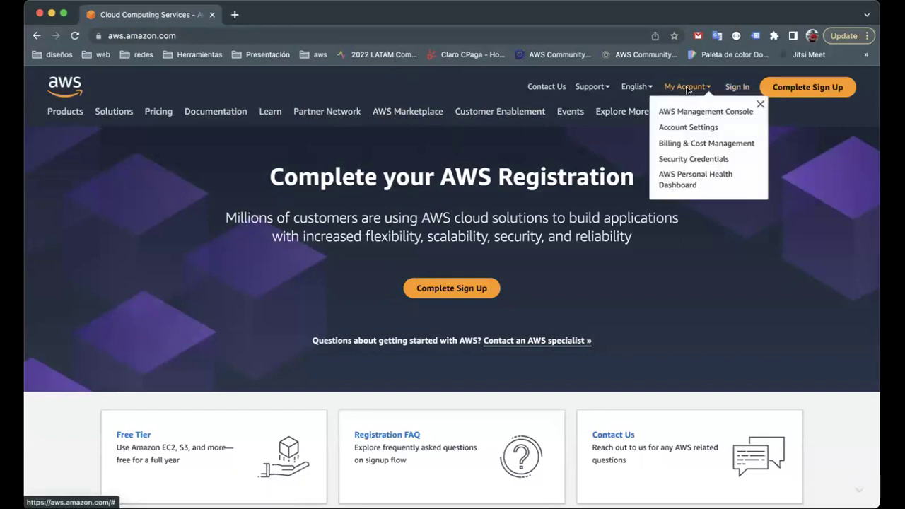
pyautogui.click(687, 112)
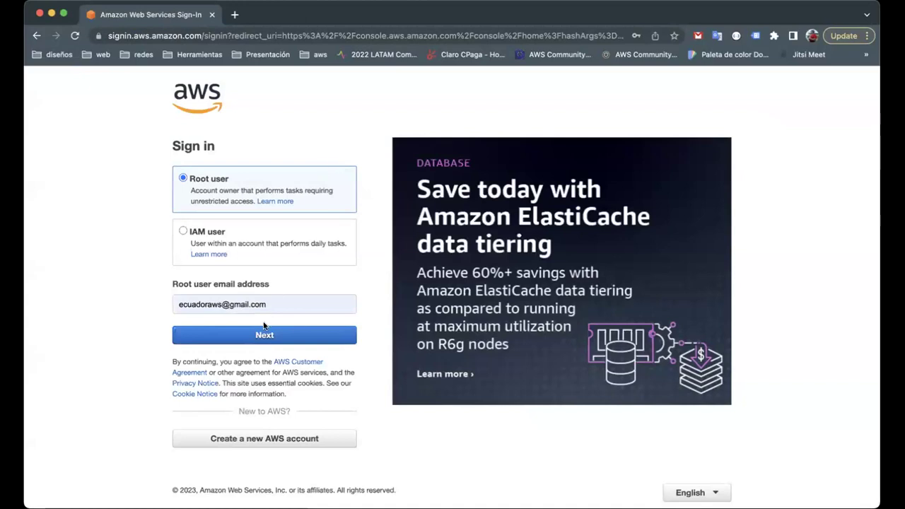
pyautogui.click(264, 329)
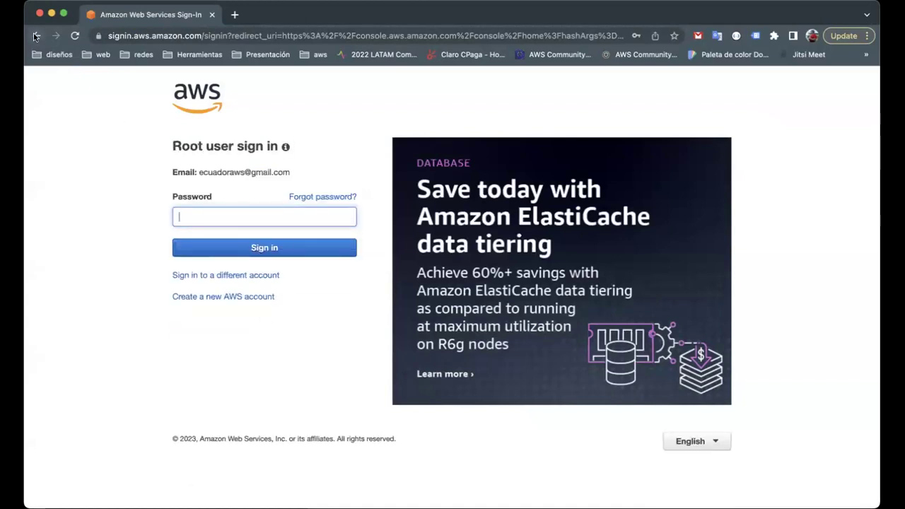
# Reopen the console sign-in page, keep Root user selected and go to the password step
pyautogui.click(37, 35)
pyautogui.click(686, 86)
pyautogui.click(700, 112)
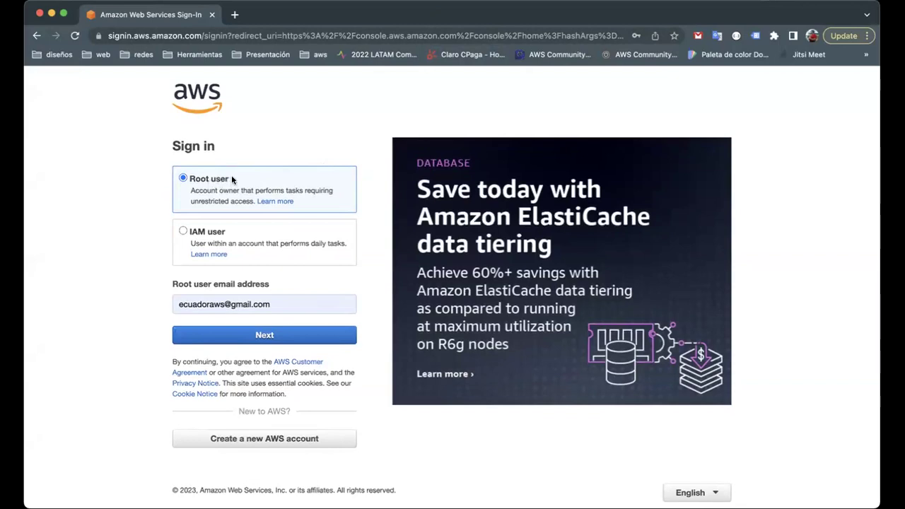
pyautogui.click(214, 234)
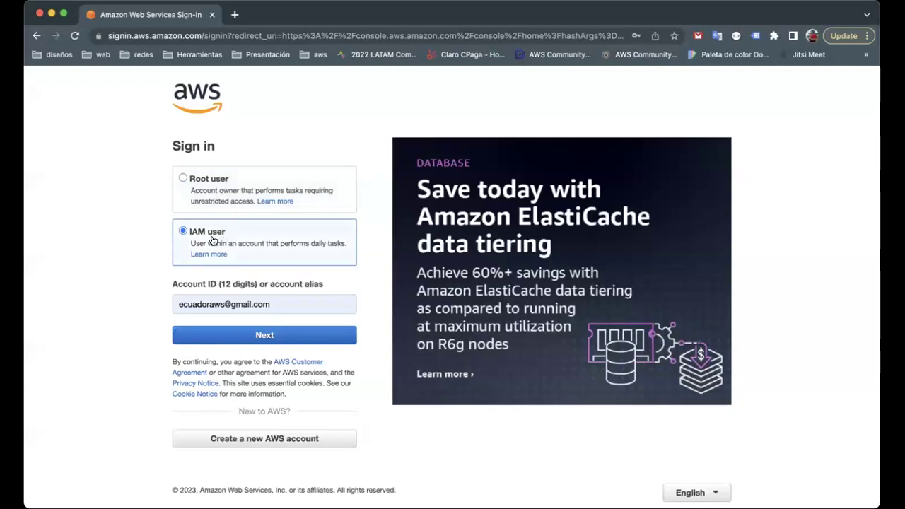
pyautogui.click(270, 302)
pyautogui.click(270, 302)
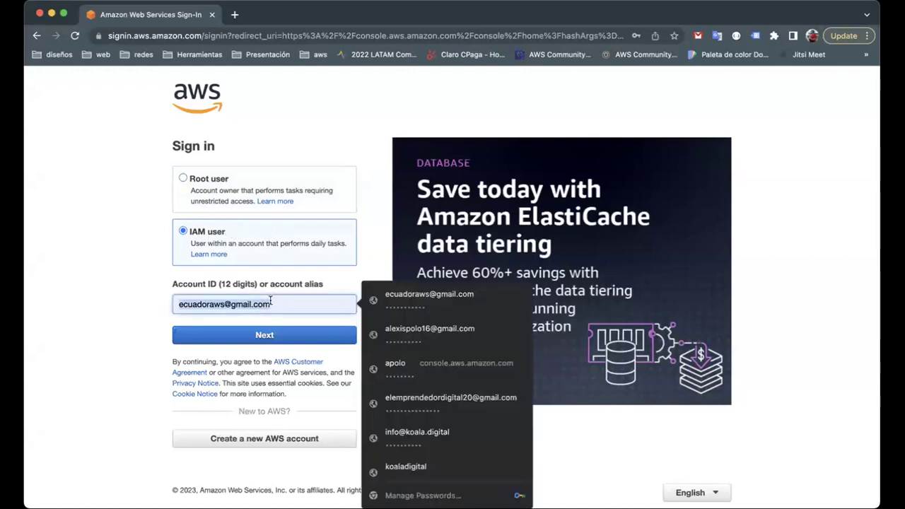
pyautogui.click(244, 184)
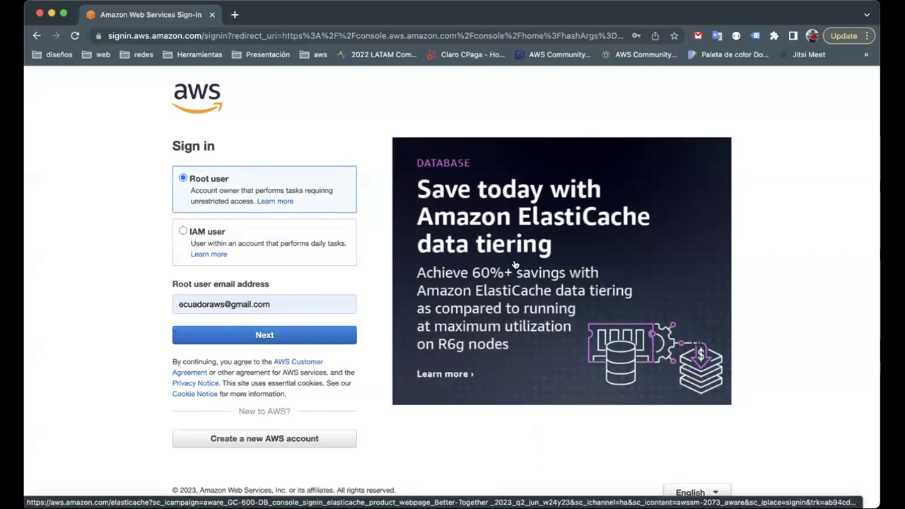
pyautogui.click(210, 335)
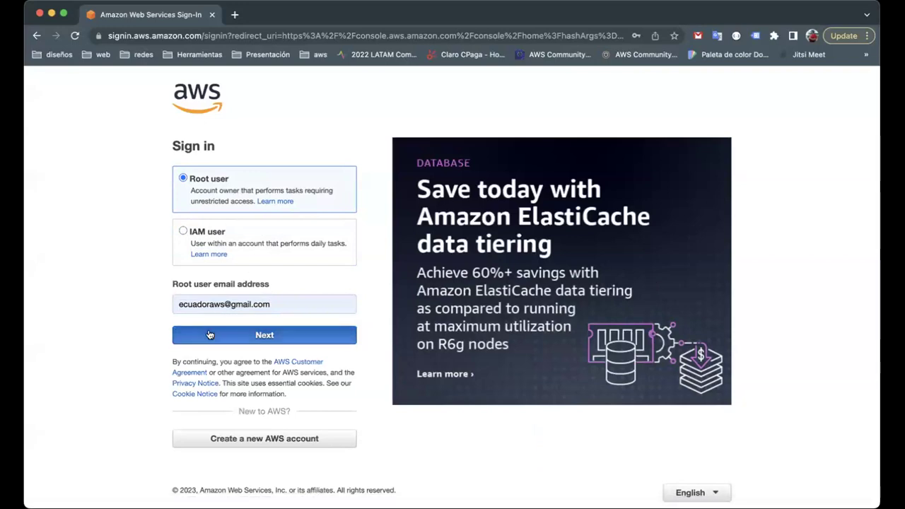
# Enter the root user password and sign in
pyautogui.click(270, 216)
pyautogui.write('***********')
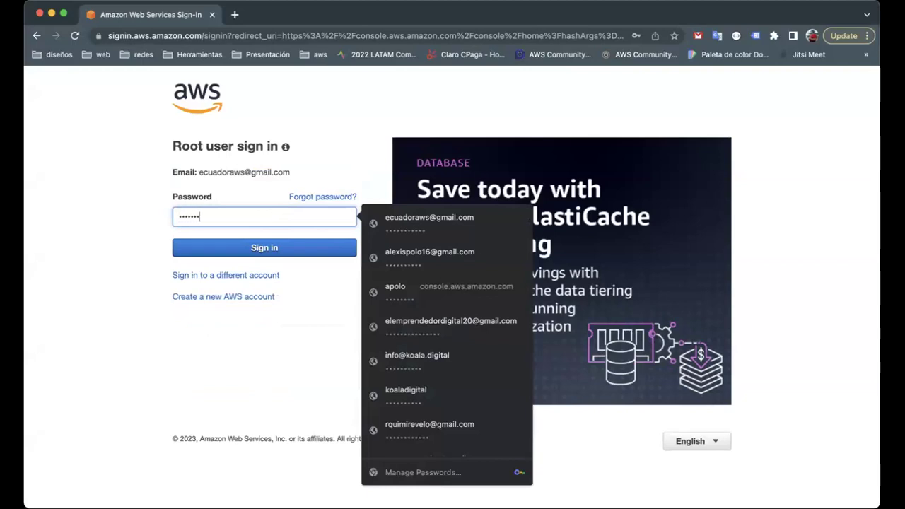
pyautogui.press('Return')
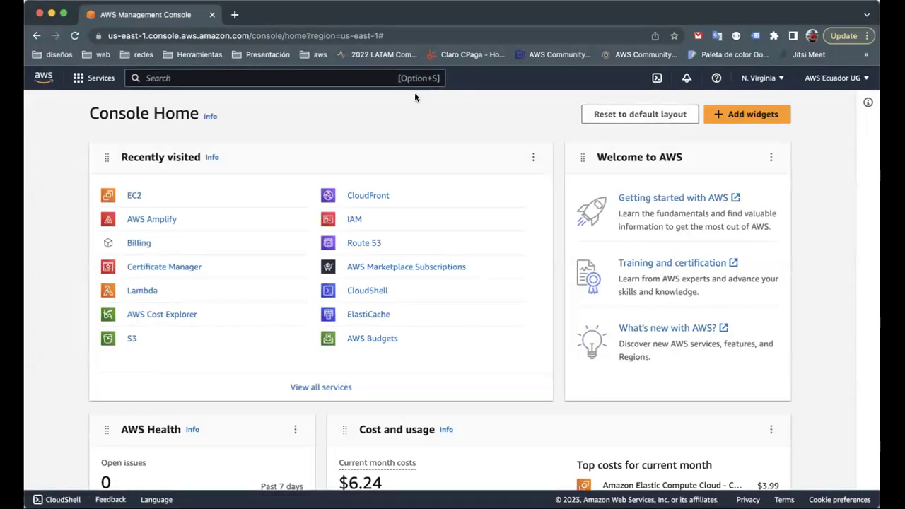
# Scroll through Console Home, then open the Services menu of all AWS services
pyautogui.scroll(-1, 250, 127)
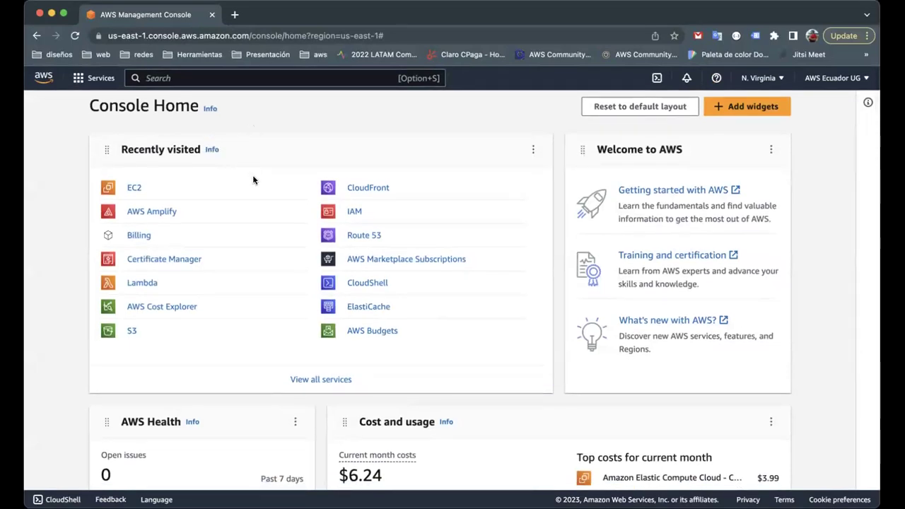
pyautogui.scroll(-5, 253, 180)
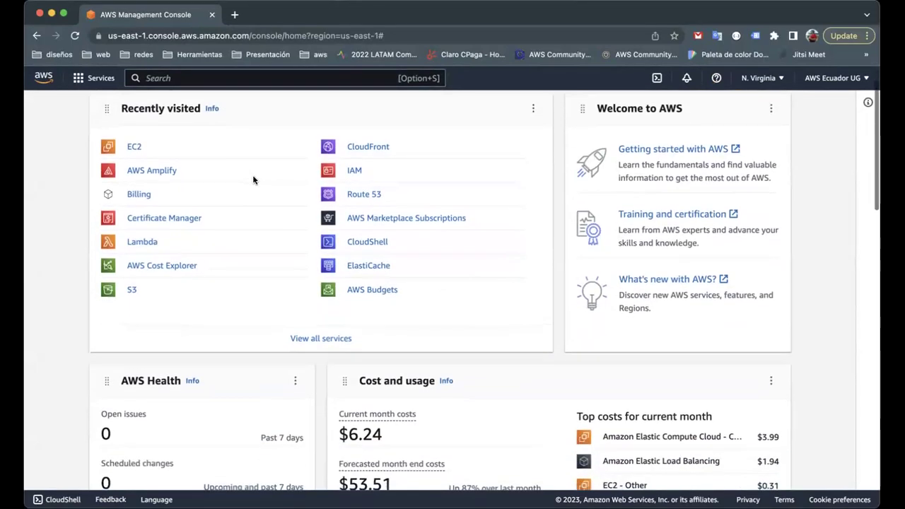
pyautogui.scroll(-1, 335, 198)
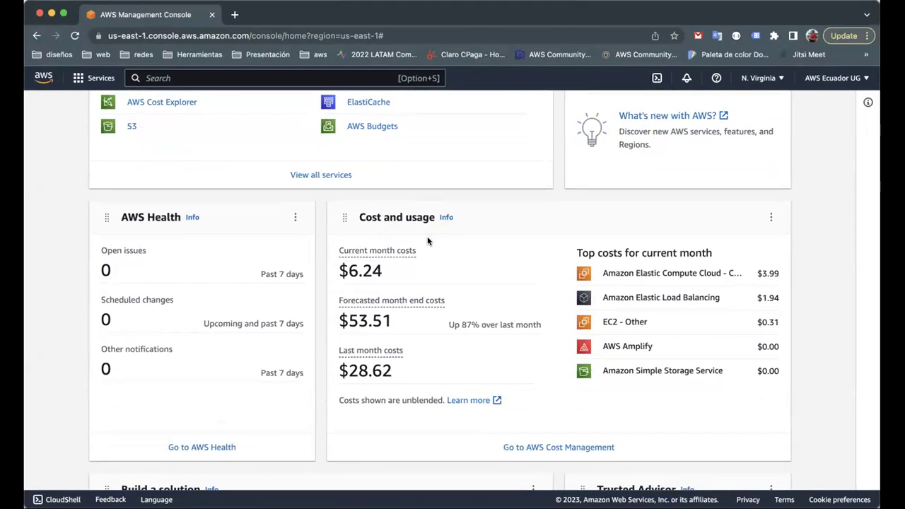
pyautogui.scroll(-10, 427, 241)
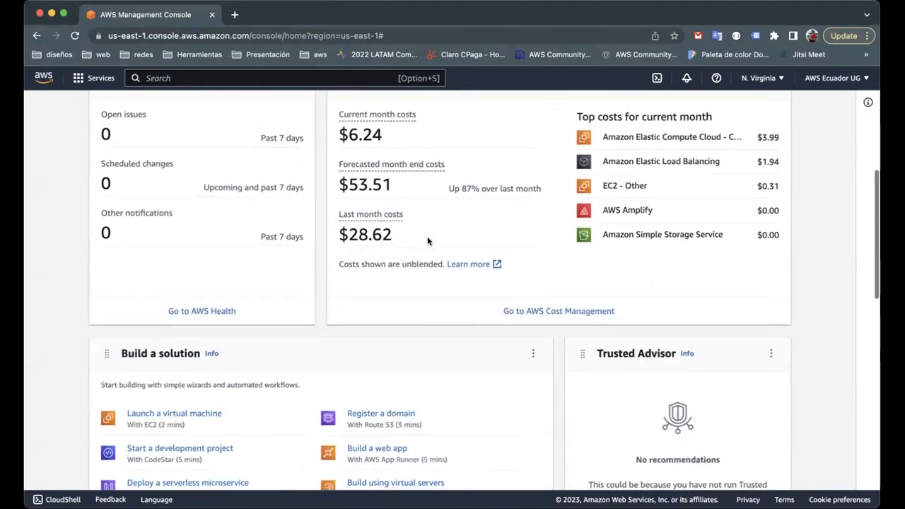
pyautogui.scroll(10, 427, 239)
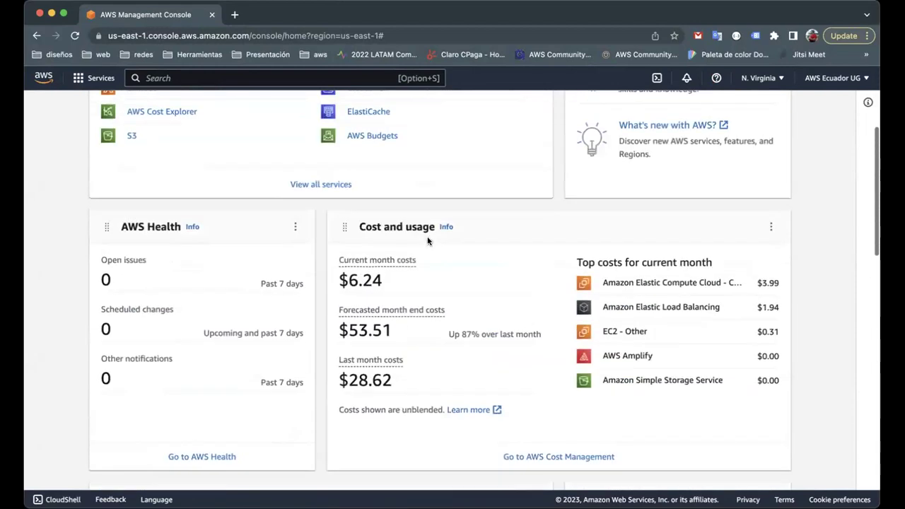
pyautogui.scroll(5, 427, 241)
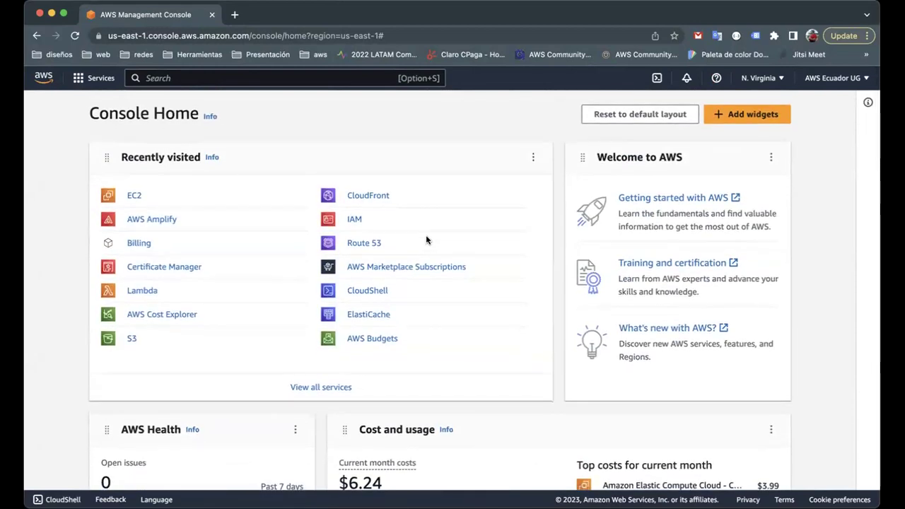
pyautogui.scroll(-1, 426, 241)
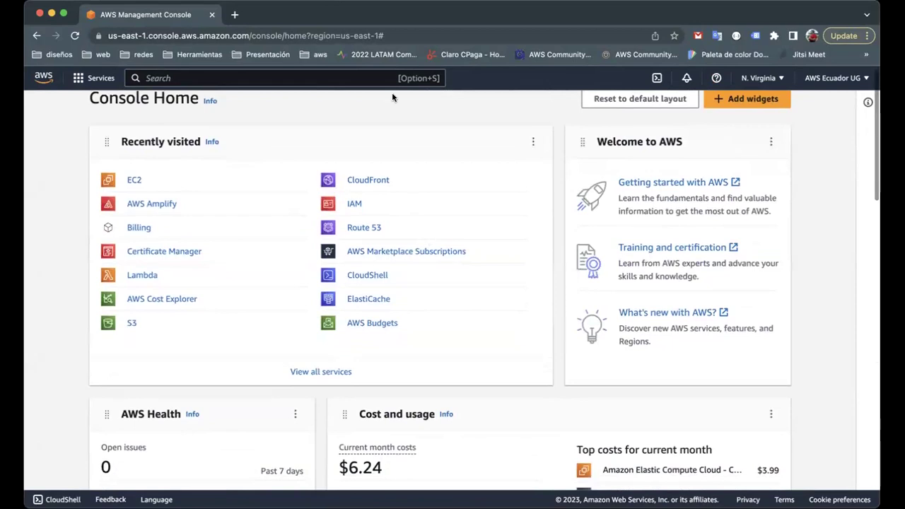
pyautogui.click(98, 79)
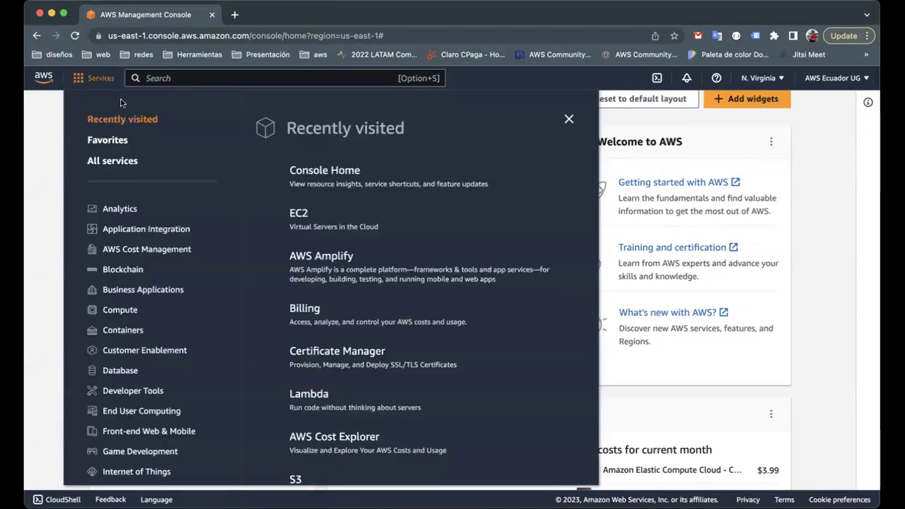
# Browse the Compute category services, close the catalogue and open the region selector
pyautogui.scroll(-3, 154, 183)
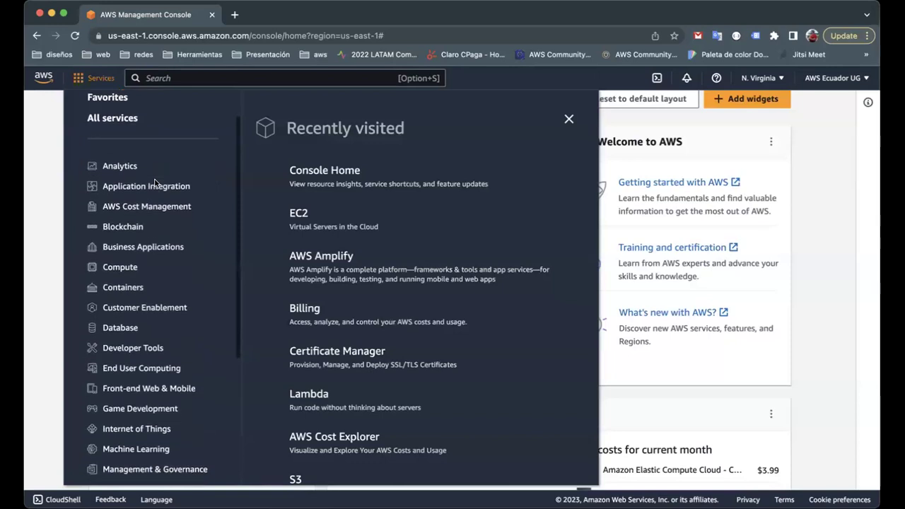
pyautogui.scroll(-2, 155, 183)
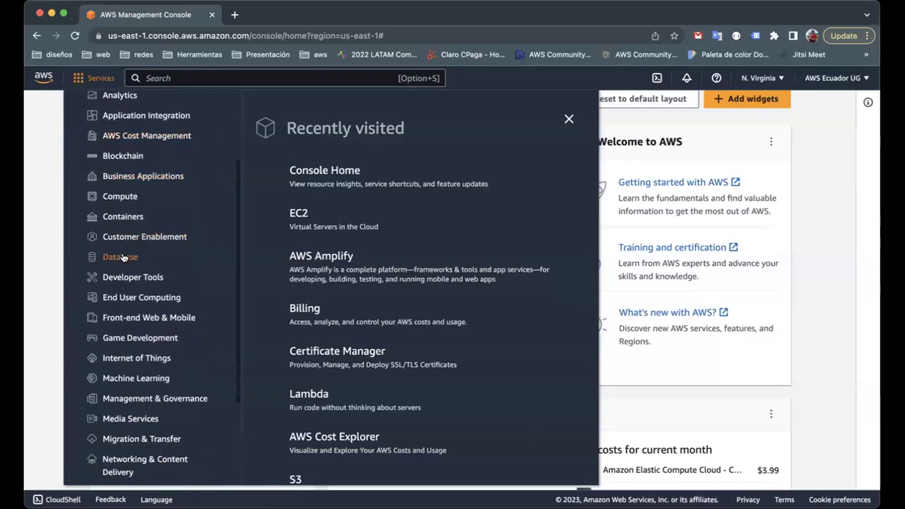
pyautogui.click(121, 197)
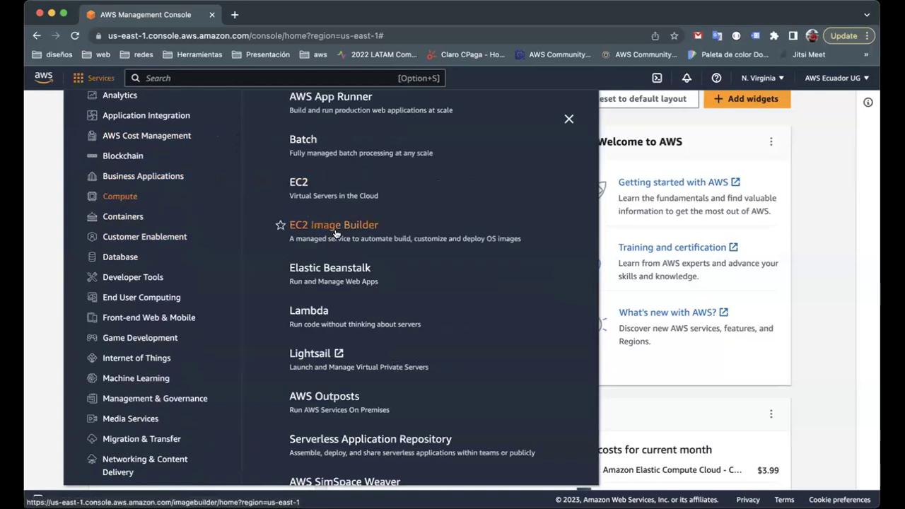
pyautogui.scroll(-2, 332, 229)
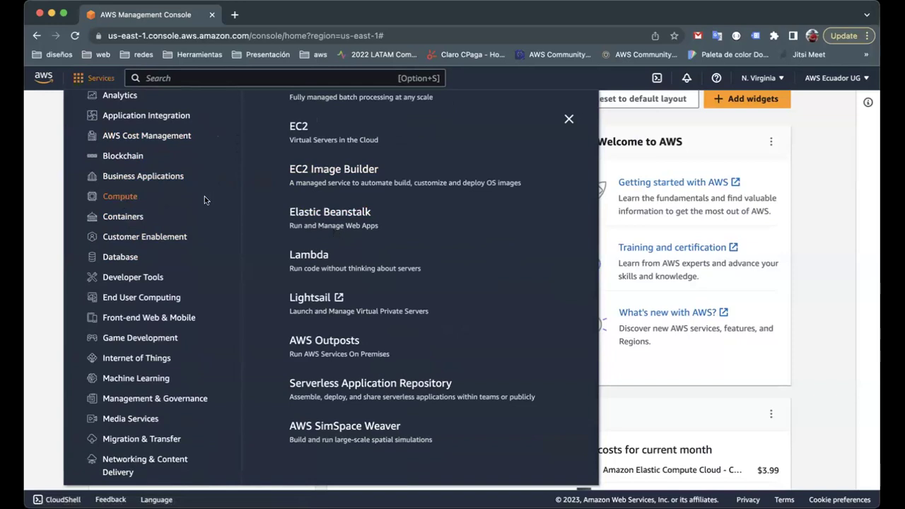
pyautogui.scroll(-4, 204, 196)
pyautogui.scroll(2, 202, 192)
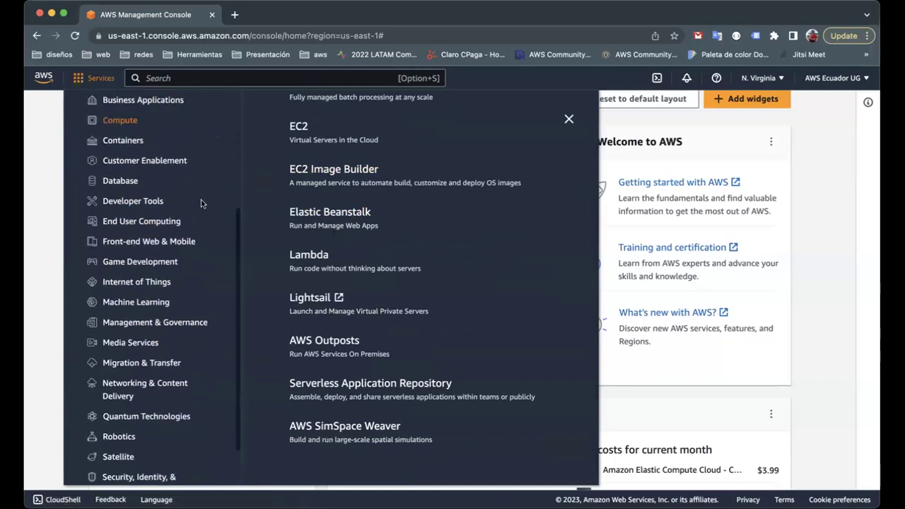
pyautogui.click(219, 75)
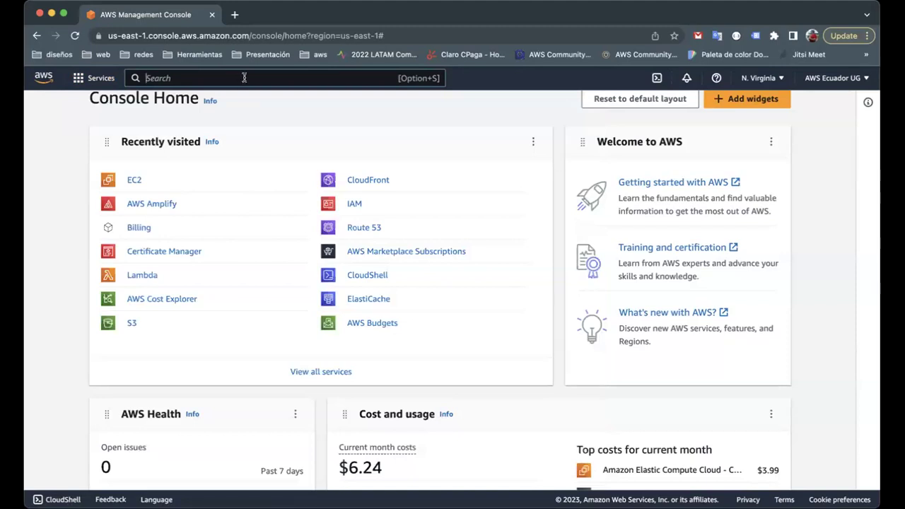
pyautogui.click(761, 78)
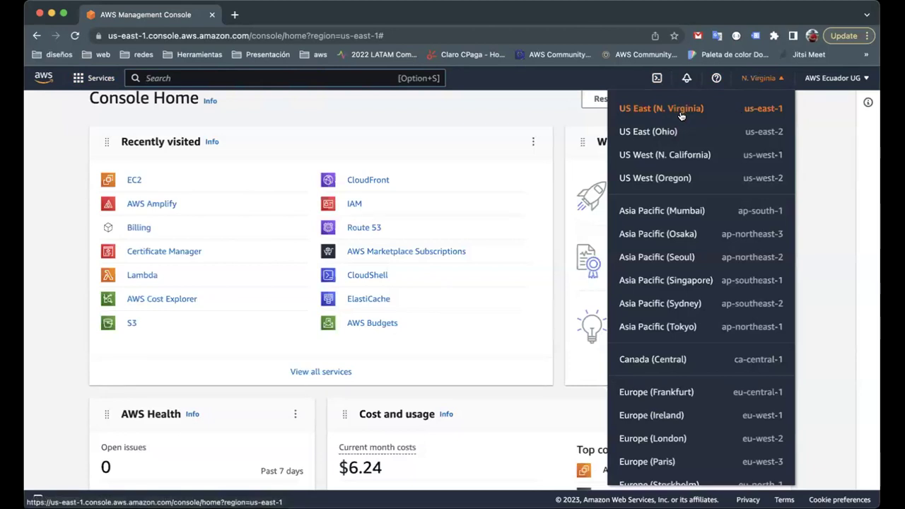
# Scroll the region list leaving US East (N. Virginia) selected, then open the account menu
pyautogui.scroll(-5, 681, 115)
pyautogui.scroll(3, 685, 249)
pyautogui.scroll(-1, 684, 249)
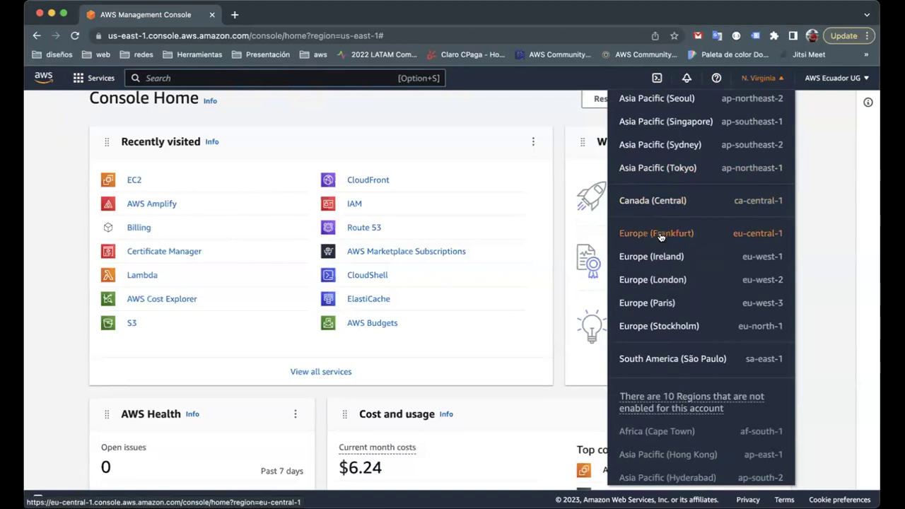
pyautogui.scroll(1, 665, 305)
pyautogui.scroll(3, 665, 305)
pyautogui.scroll(-1, 664, 322)
pyautogui.scroll(2, 662, 327)
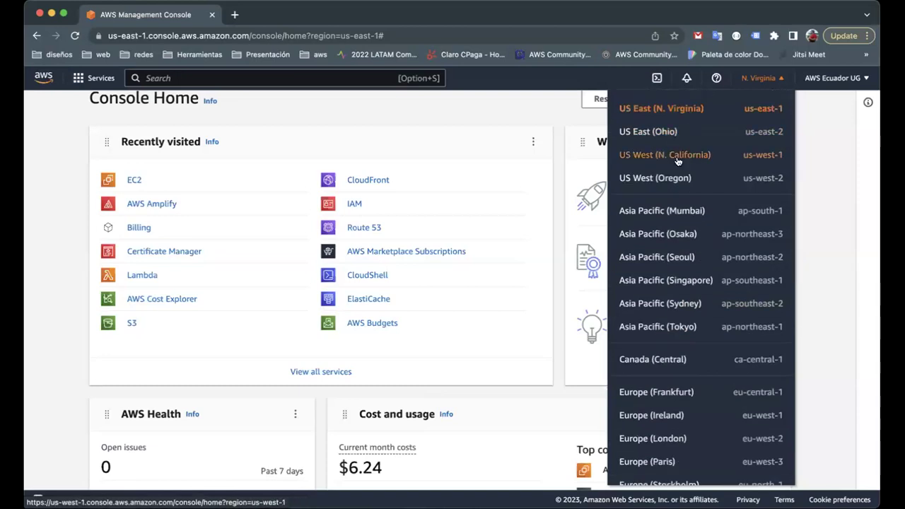
pyautogui.scroll(-4, 681, 163)
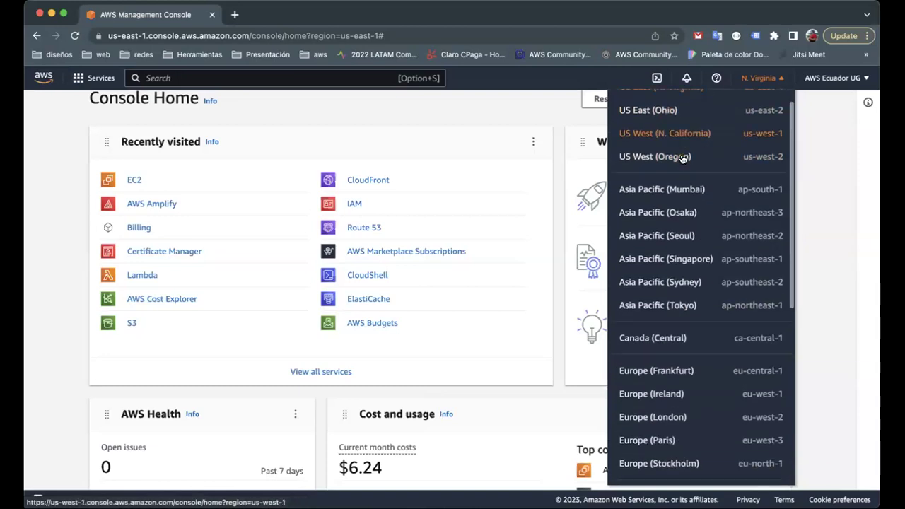
pyautogui.scroll(4, 681, 159)
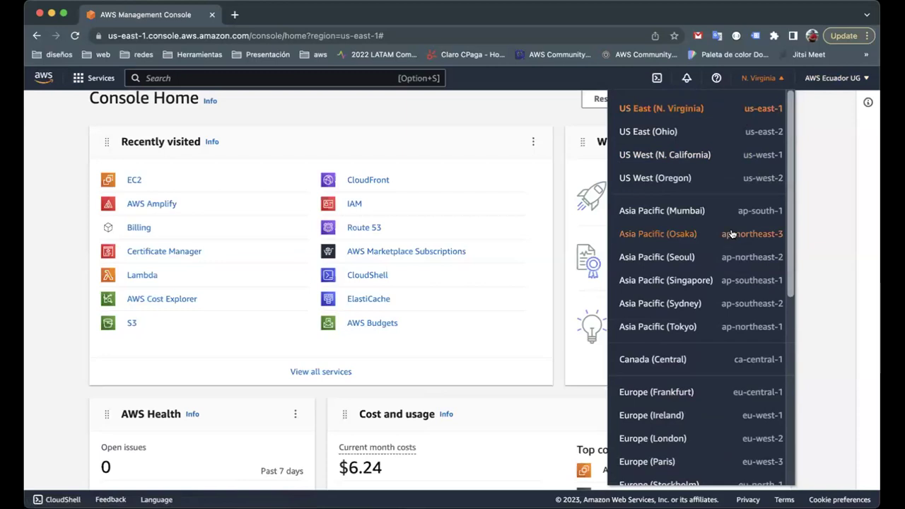
pyautogui.click(849, 79)
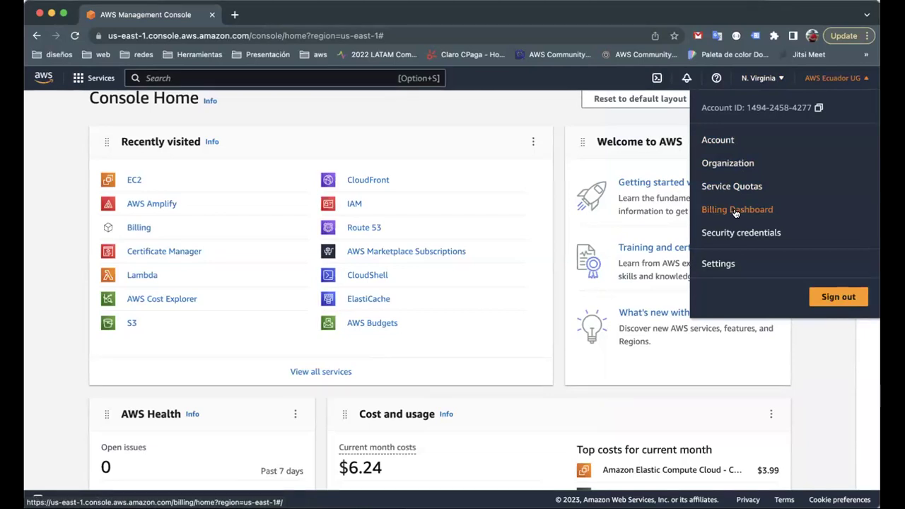
# Dismiss the account dropdown to return to Console Home
pyautogui.click(321, 78)
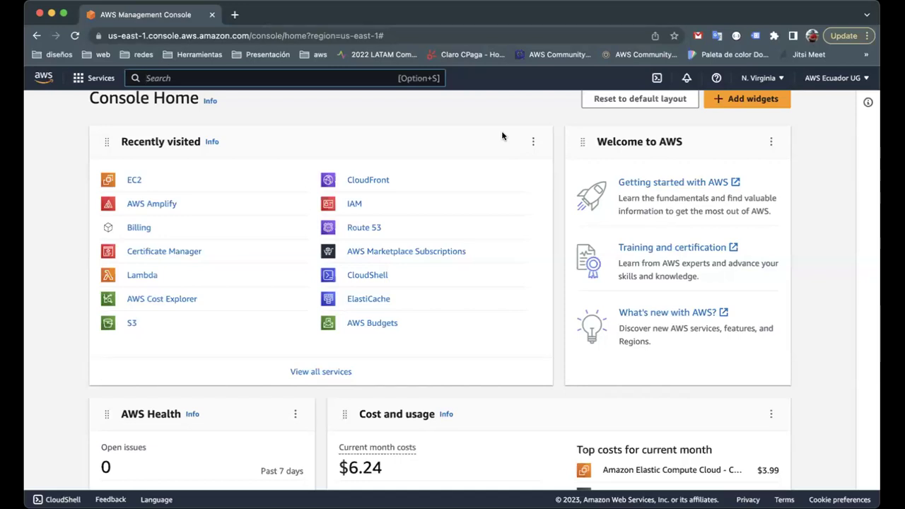
pyautogui.scroll(1, 502, 136)
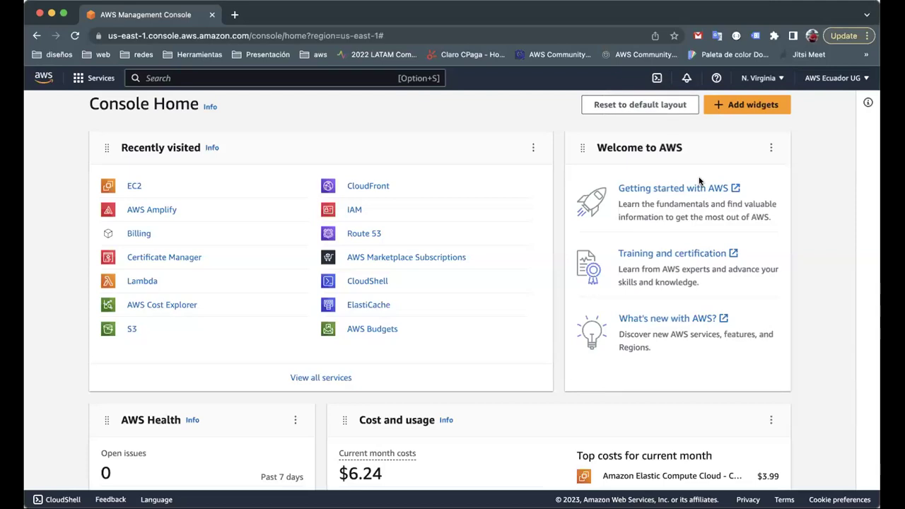
# Search the services for 'lig' and open Lightsail from the results
pyautogui.click(372, 77)
pyautogui.write('lig')
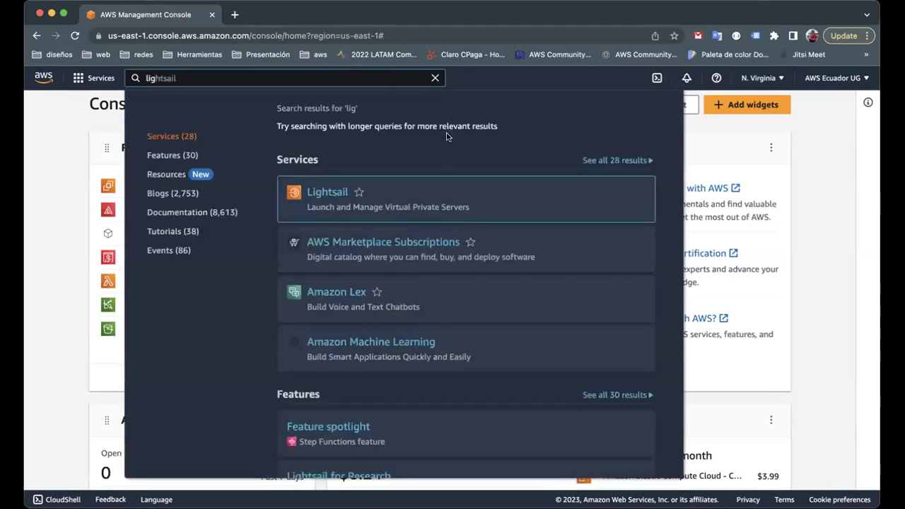
pyautogui.moveTo(341, 187)
pyautogui.click(327, 192)
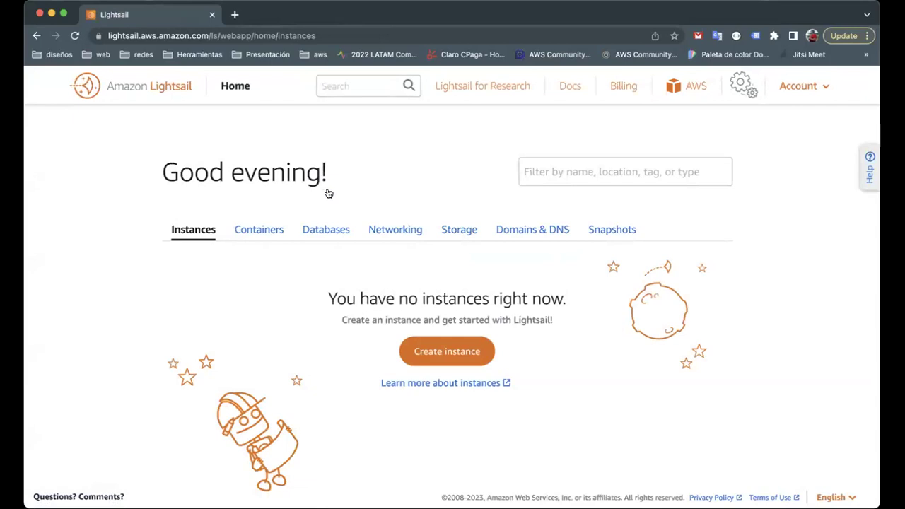
# Look over the empty Lightsail home, checking the Containers and Databases tabs
pyautogui.scroll(-1, 434, 157)
pyautogui.scroll(1, 434, 156)
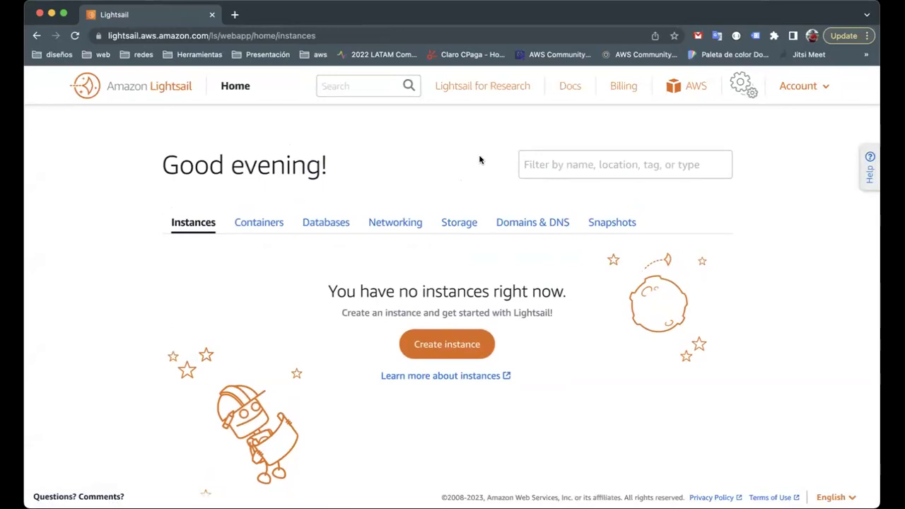
pyautogui.scroll(-2, 373, 198)
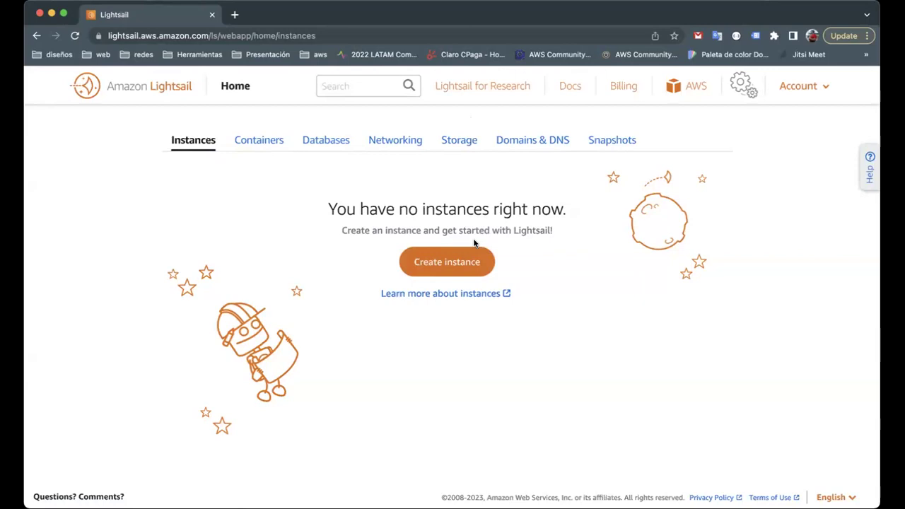
pyautogui.scroll(1, 342, 228)
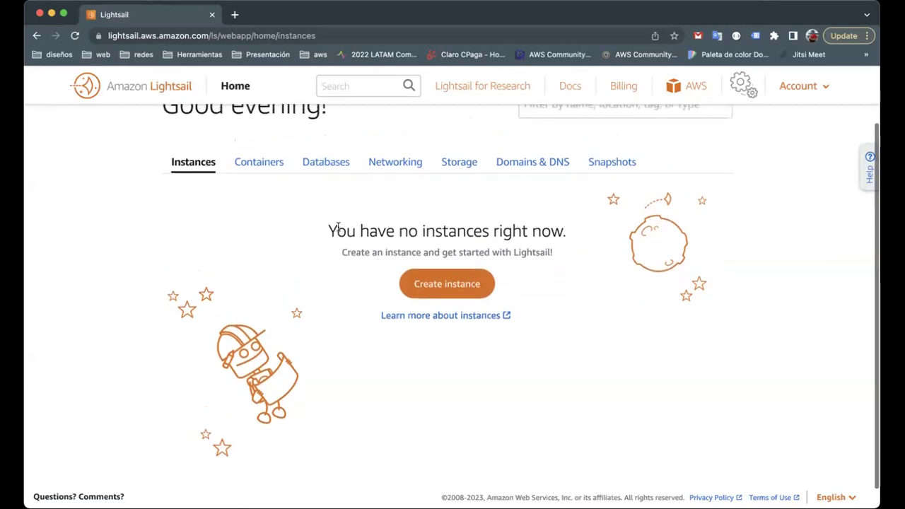
pyautogui.scroll(3, 337, 228)
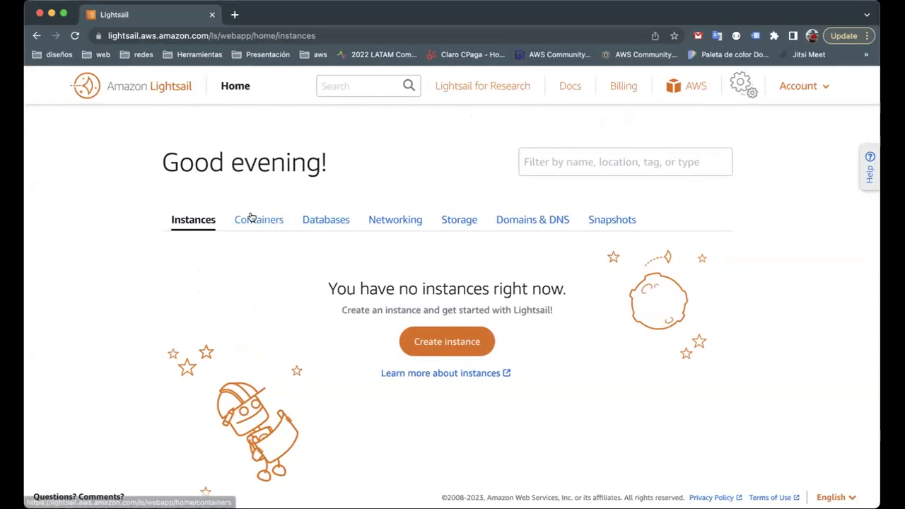
pyautogui.scroll(-1, 250, 216)
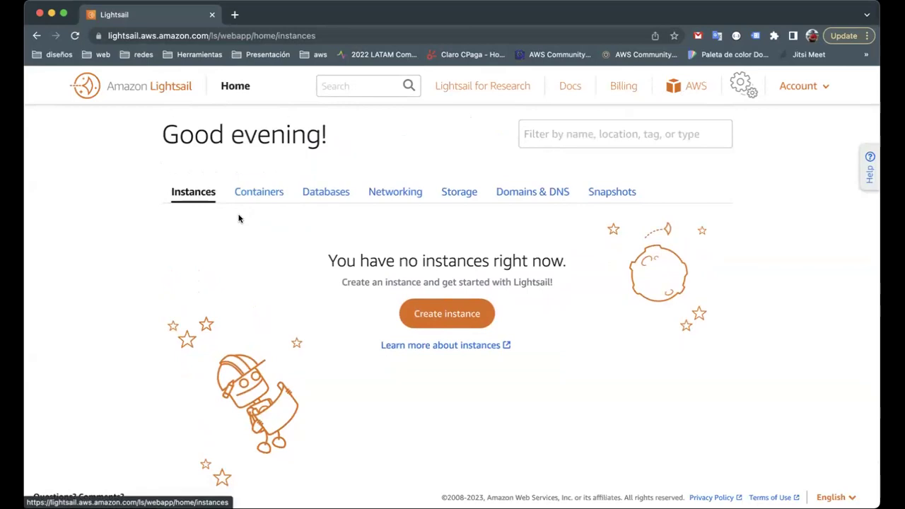
pyautogui.click(267, 196)
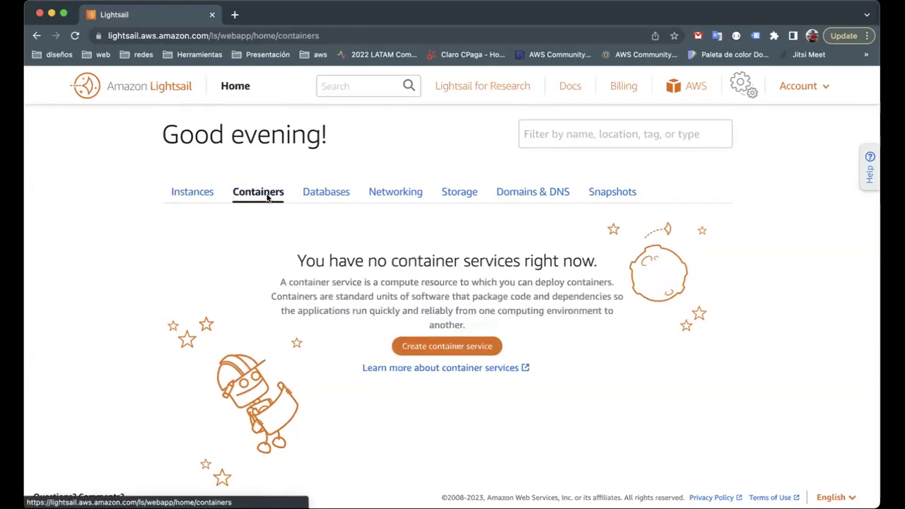
pyautogui.click(308, 192)
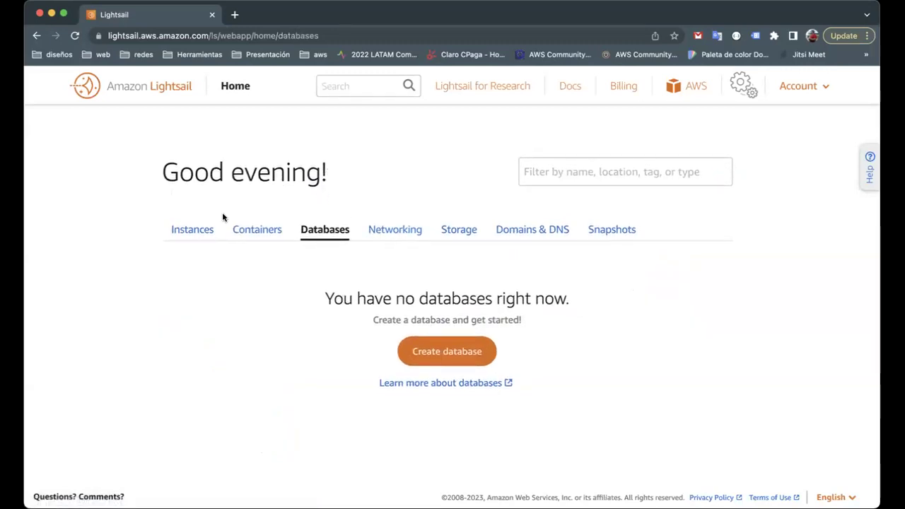
# Go back to the Instances overview and begin creating a new instance
pyautogui.click(193, 228)
pyautogui.scroll(-2, 194, 228)
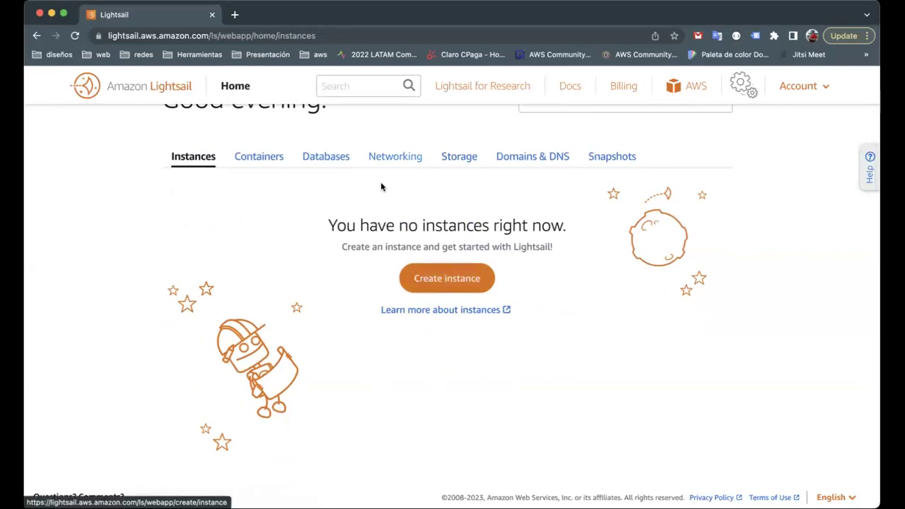
pyautogui.click(336, 156)
pyautogui.click(205, 228)
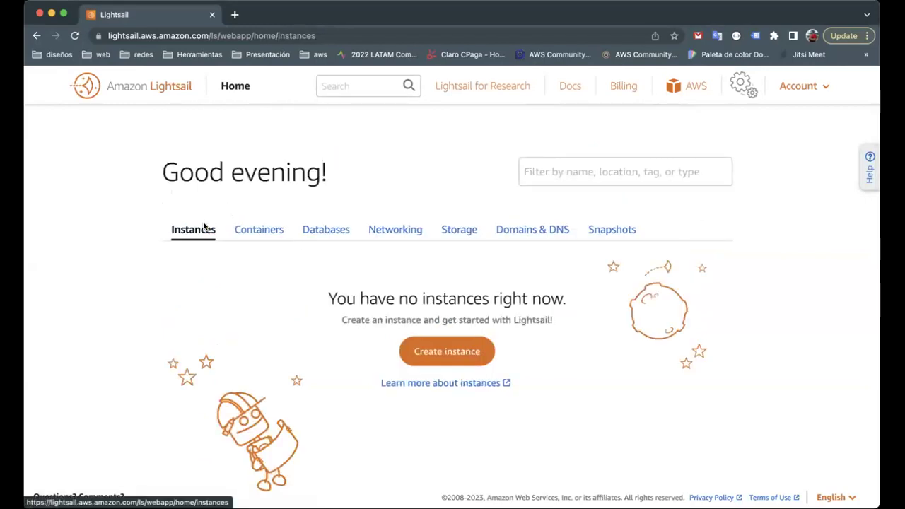
pyautogui.click(428, 351)
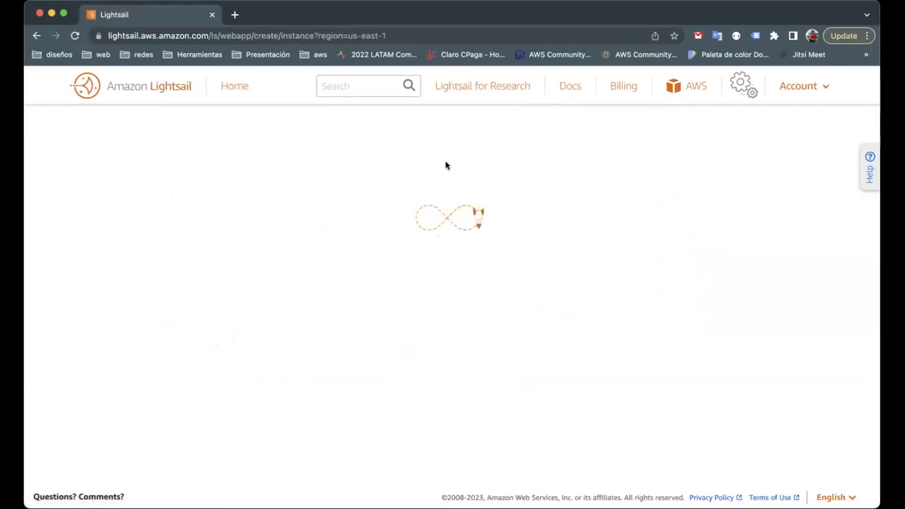
# Browse the Linux/Unix Apps + OS blueprints, trying LAMP (PHP 8), Node.js and cPanel & WHM
pyautogui.scroll(-1, 417, 216)
pyautogui.scroll(1, 416, 214)
pyautogui.scroll(-3, 417, 216)
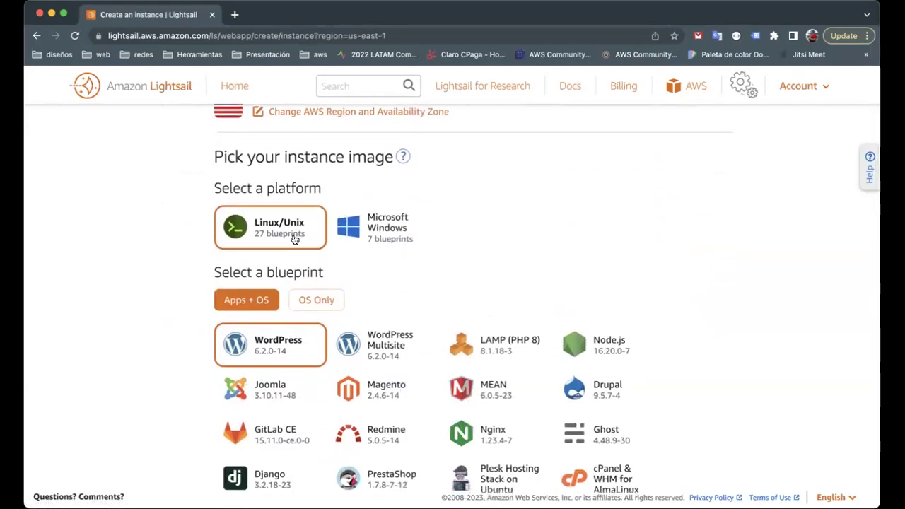
pyautogui.scroll(-1, 295, 240)
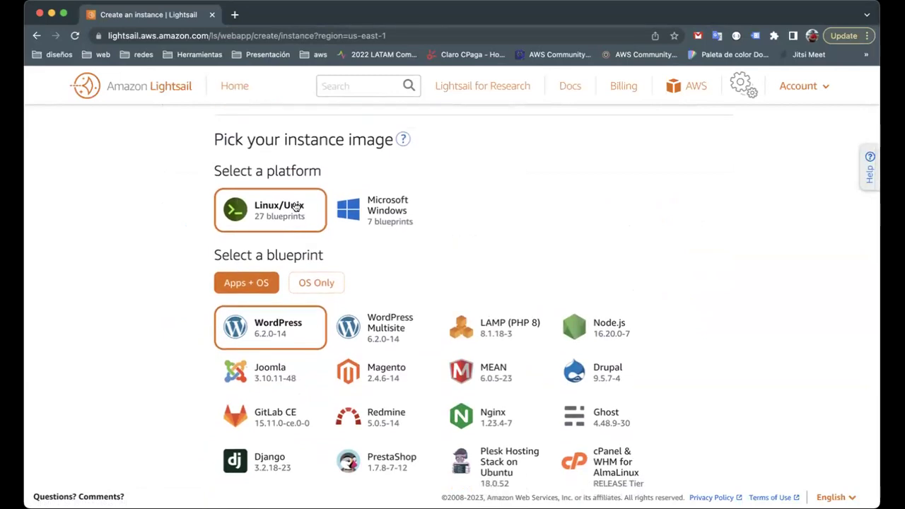
pyautogui.scroll(-2, 296, 206)
pyautogui.scroll(-1, 295, 206)
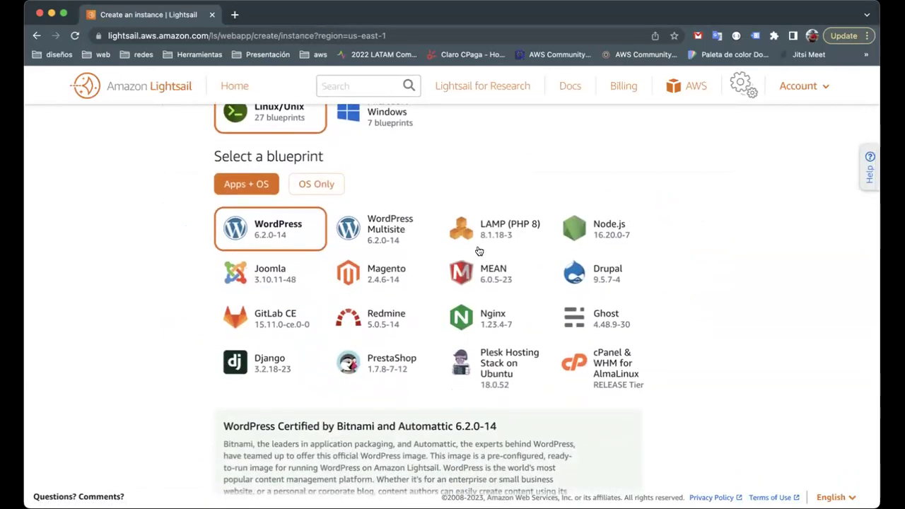
pyautogui.scroll(-3, 479, 251)
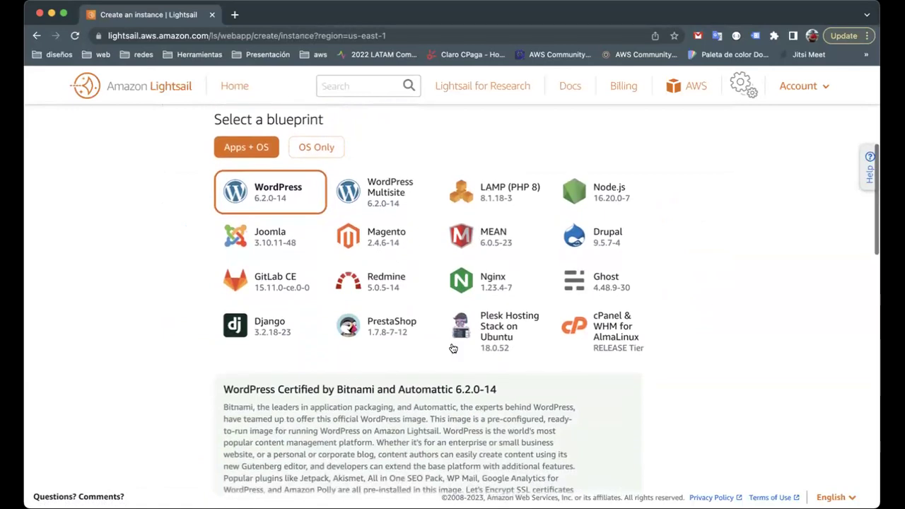
pyautogui.scroll(-7, 526, 334)
pyautogui.scroll(10, 526, 336)
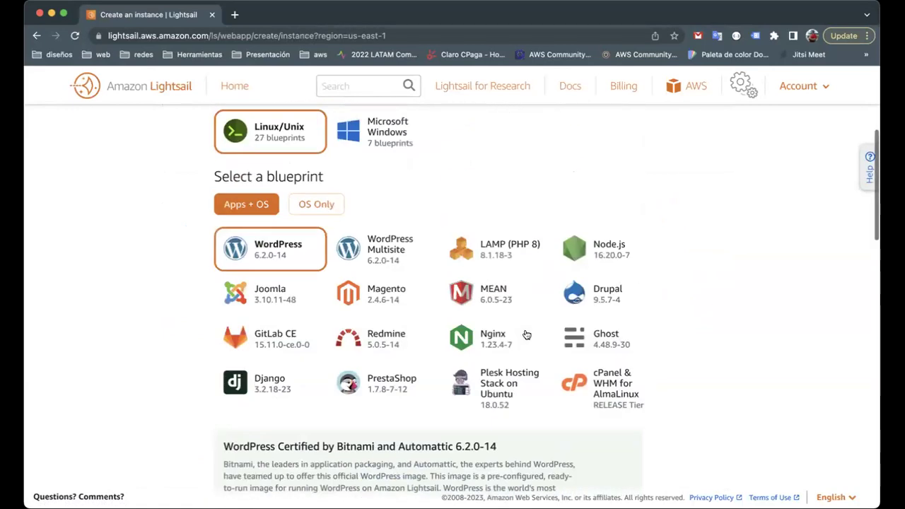
pyautogui.click(328, 208)
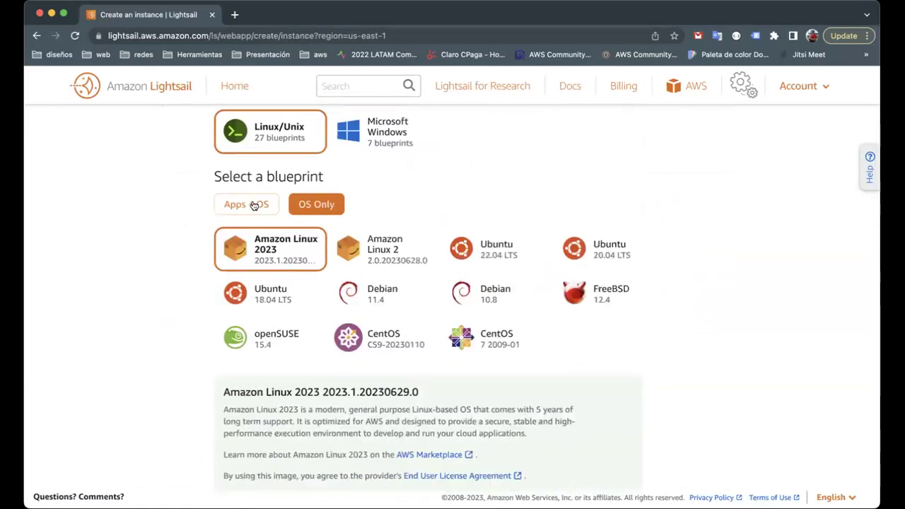
pyautogui.click(254, 206)
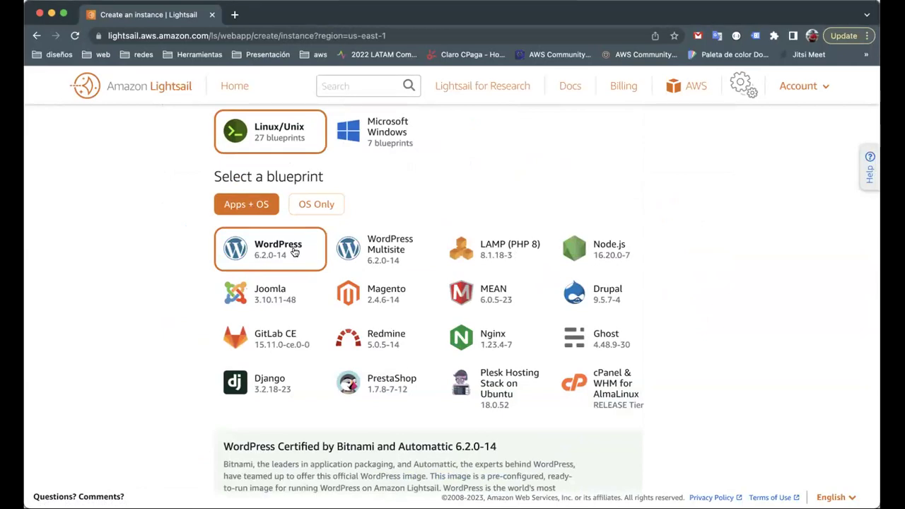
pyautogui.click(512, 253)
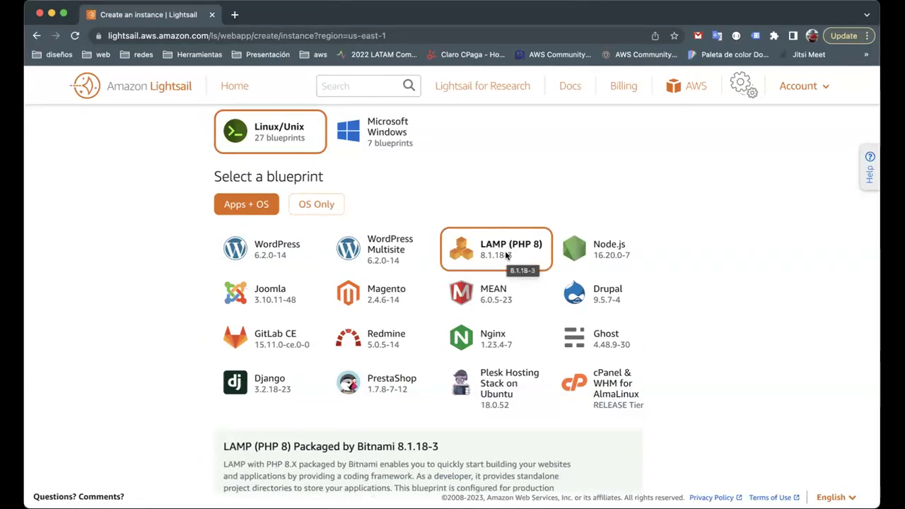
pyautogui.scroll(-1, 506, 255)
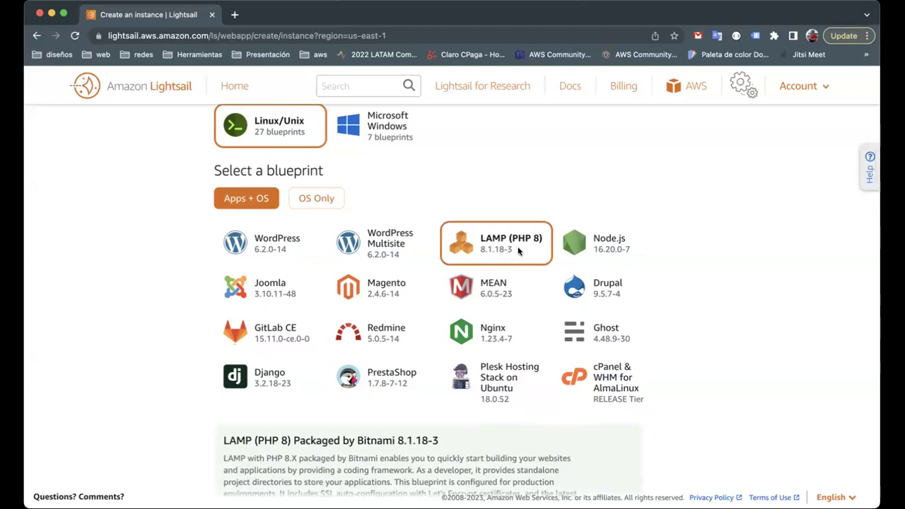
pyautogui.doubleClick(595, 249)
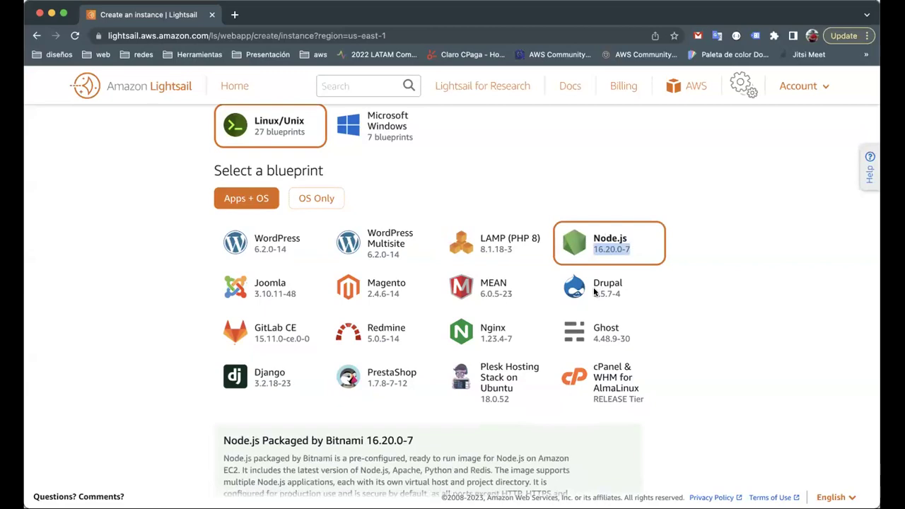
pyautogui.scroll(-3, 584, 332)
pyautogui.click(601, 325)
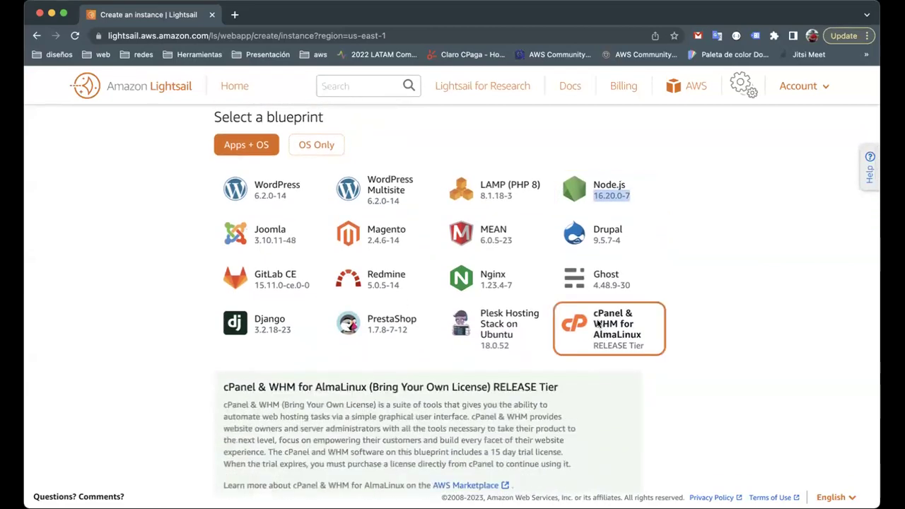
# Switch to OS Only blueprints and pick Ubuntu 18.04 LTS
pyautogui.click(317, 146)
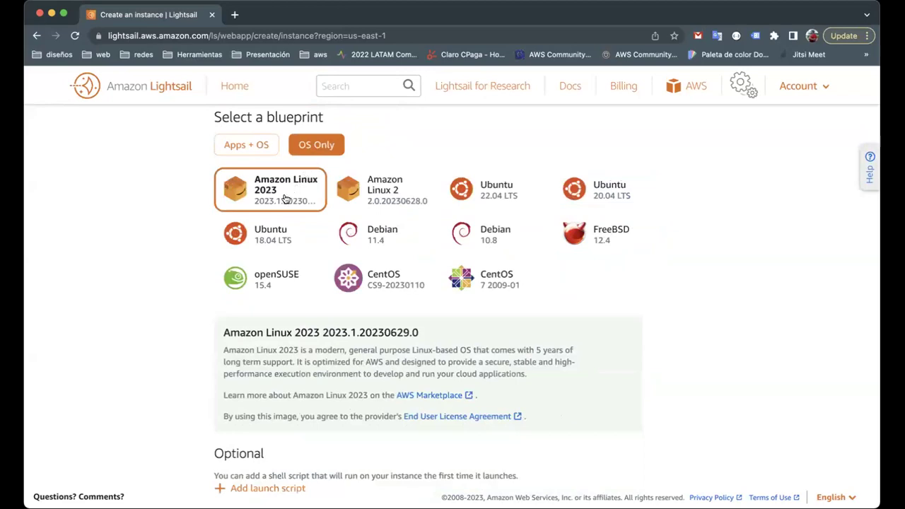
pyautogui.click(487, 205)
pyautogui.doubleClick(276, 202)
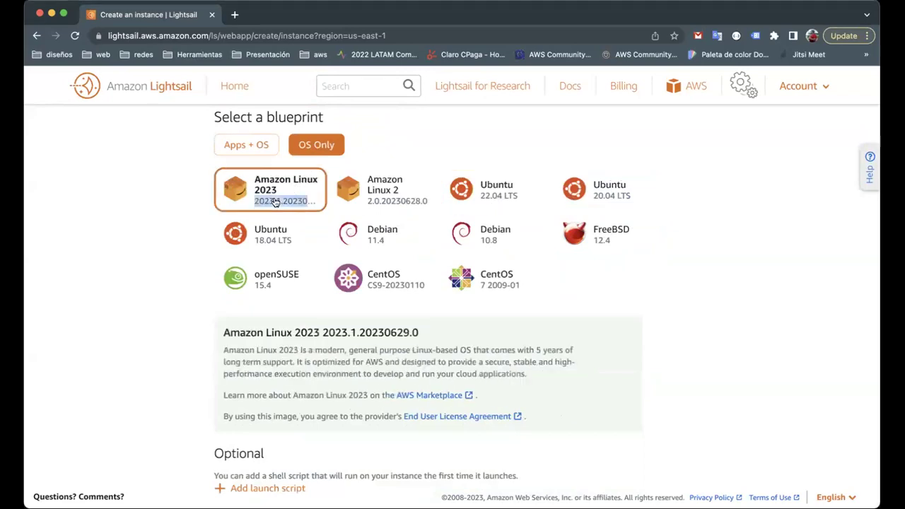
pyautogui.click(270, 237)
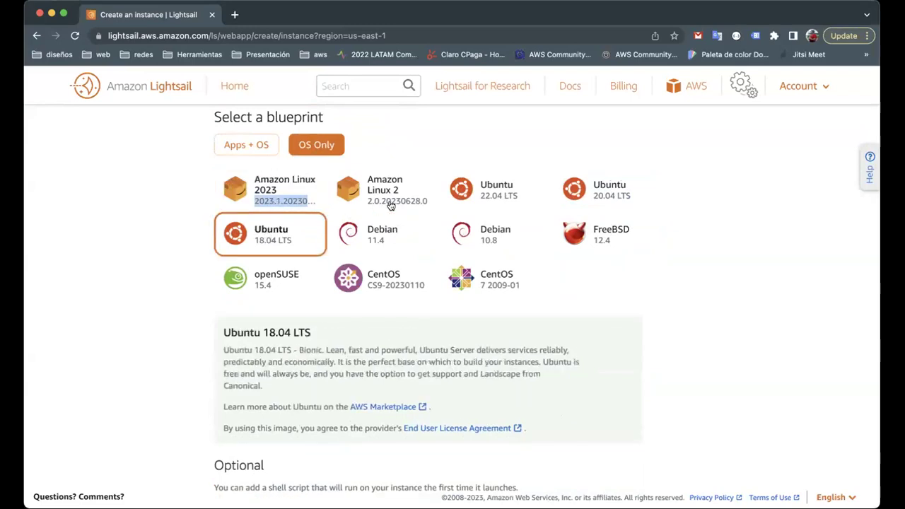
# Enable daily automatic snapshots at 00:00 UTC for the instance
pyautogui.scroll(-1, 410, 207)
pyautogui.scroll(-5, 410, 206)
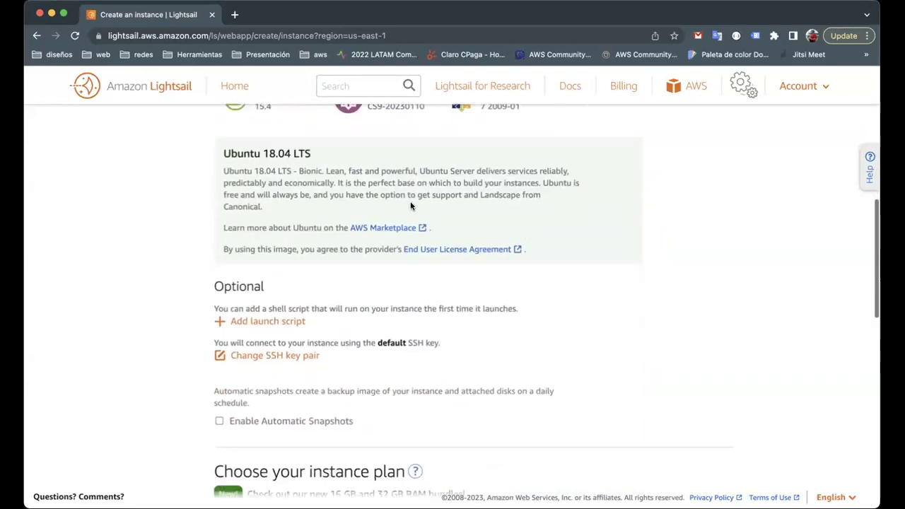
pyautogui.scroll(-3, 411, 205)
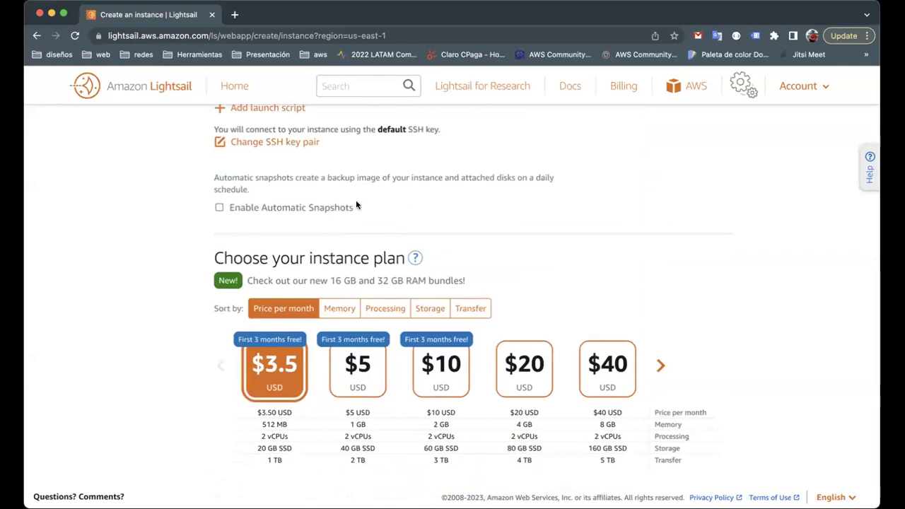
pyautogui.scroll(-2, 357, 191)
pyautogui.scroll(3, 355, 176)
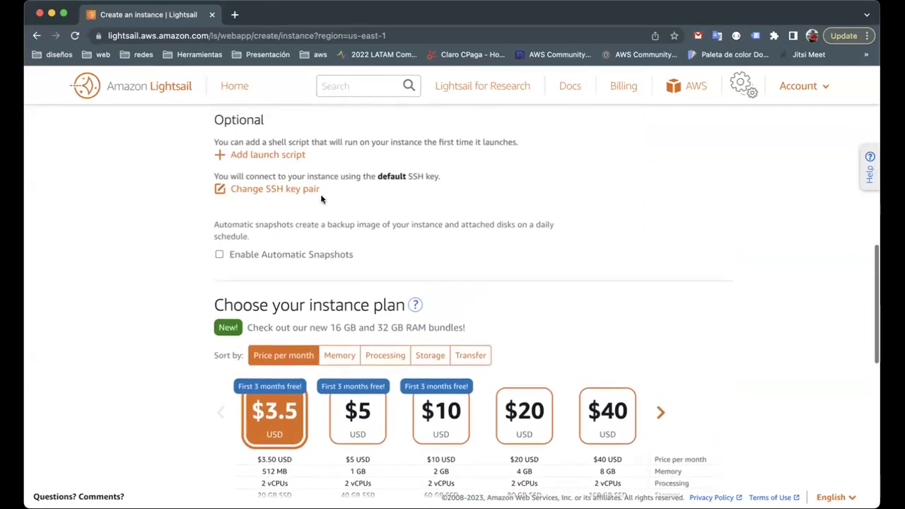
pyautogui.tripleClick(315, 220)
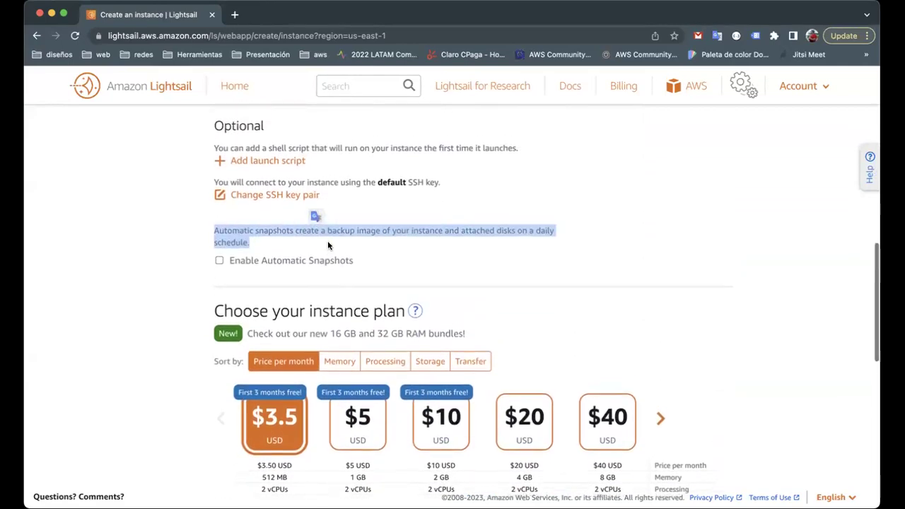
pyautogui.scroll(1, 332, 248)
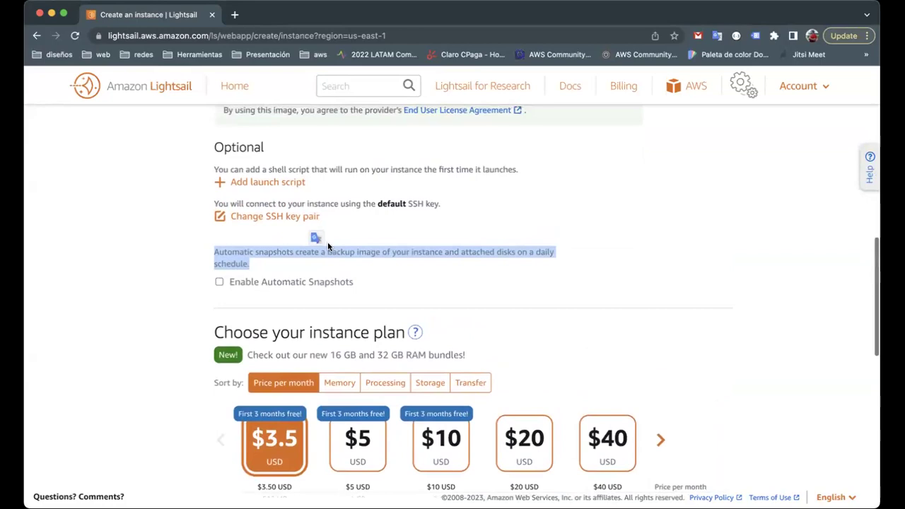
pyautogui.click(330, 282)
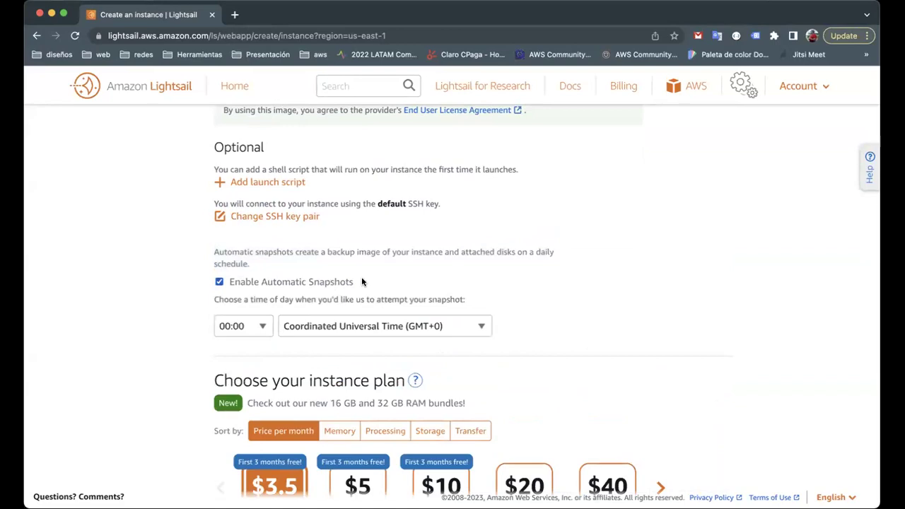
pyautogui.scroll(-4, 363, 281)
pyautogui.scroll(5, 361, 278)
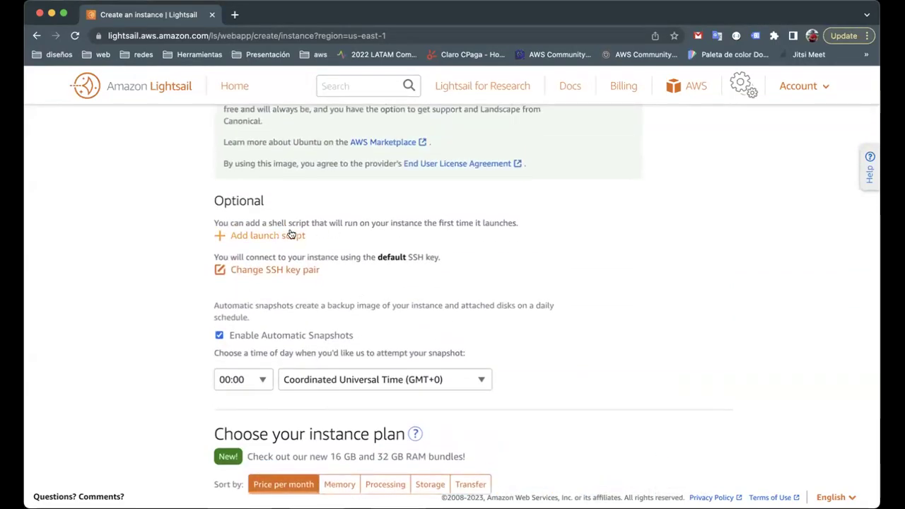
pyautogui.scroll(-1, 285, 254)
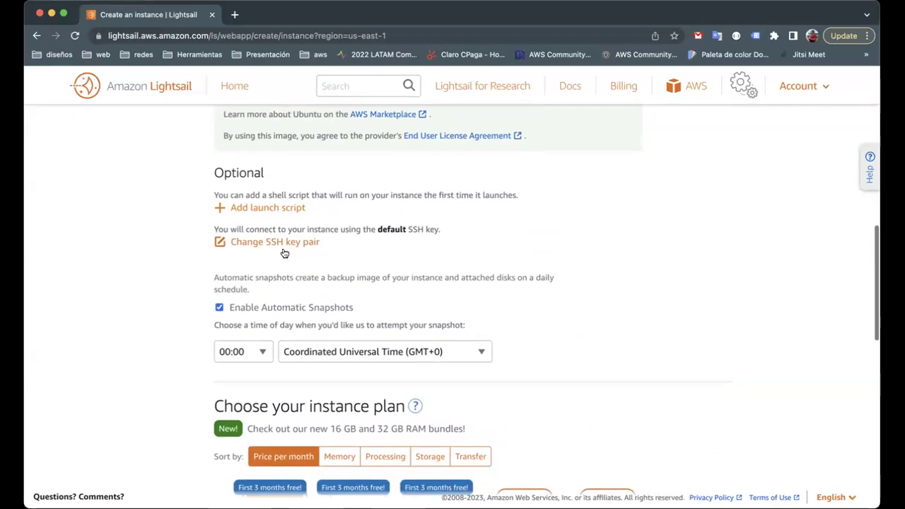
# Add a launch script box and leave it empty
pyautogui.click(289, 208)
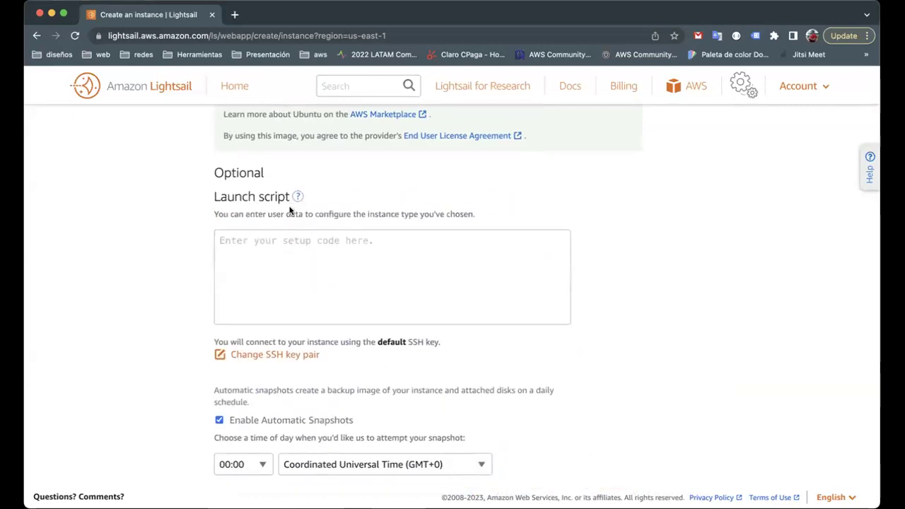
pyautogui.click(280, 262)
pyautogui.scroll(3, 279, 261)
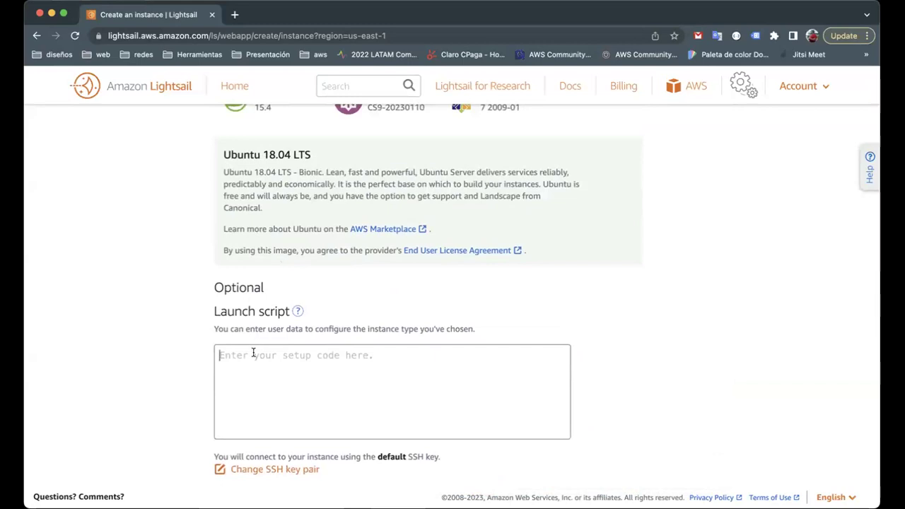
pyautogui.scroll(1, 253, 350)
pyautogui.scroll(-2, 253, 352)
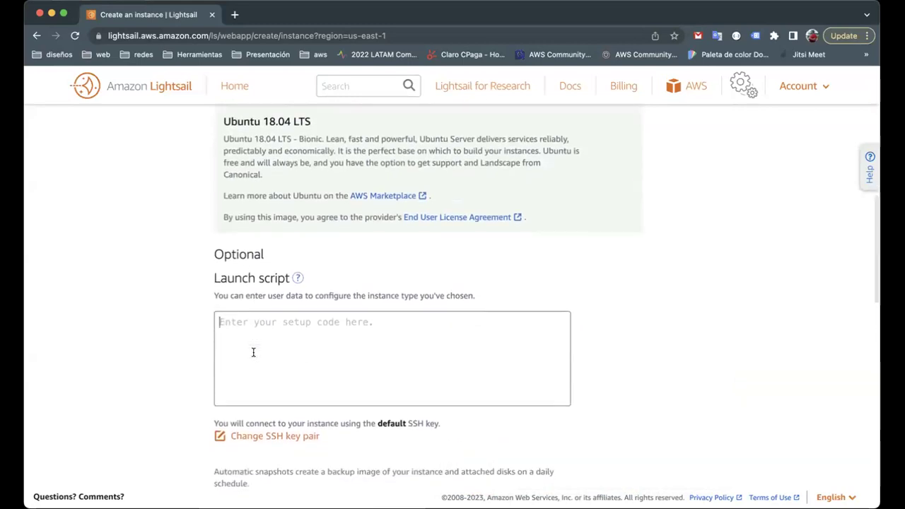
pyautogui.scroll(1, 253, 351)
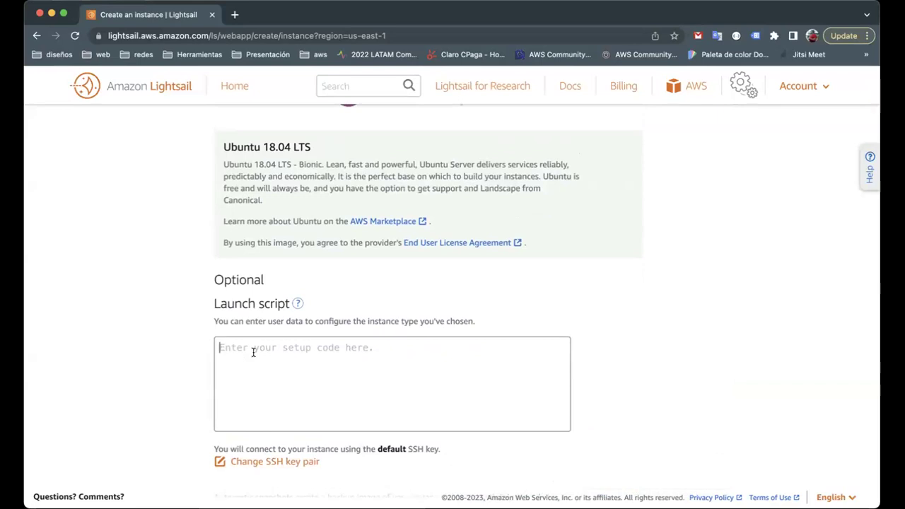
# Expand the SSH key pair options, keeping the Default key in use
pyautogui.scroll(-2, 254, 352)
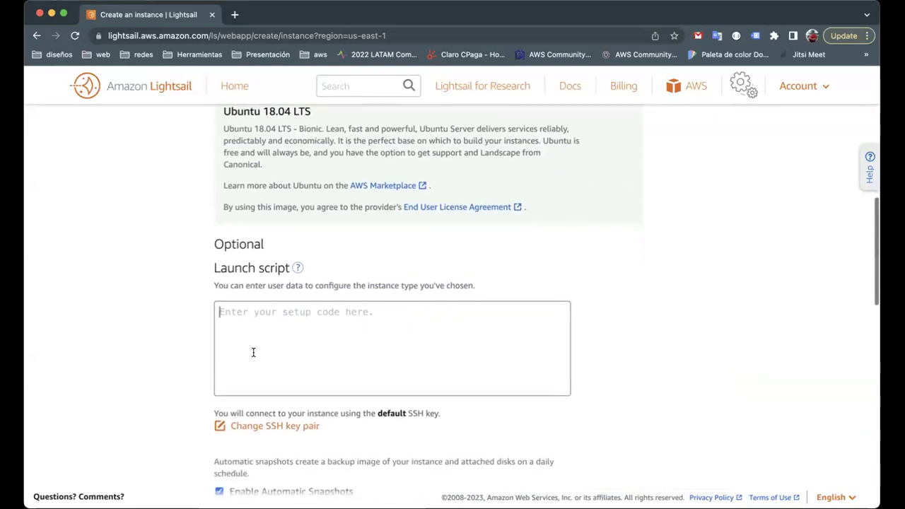
pyautogui.scroll(-3, 253, 351)
pyautogui.scroll(-2, 253, 357)
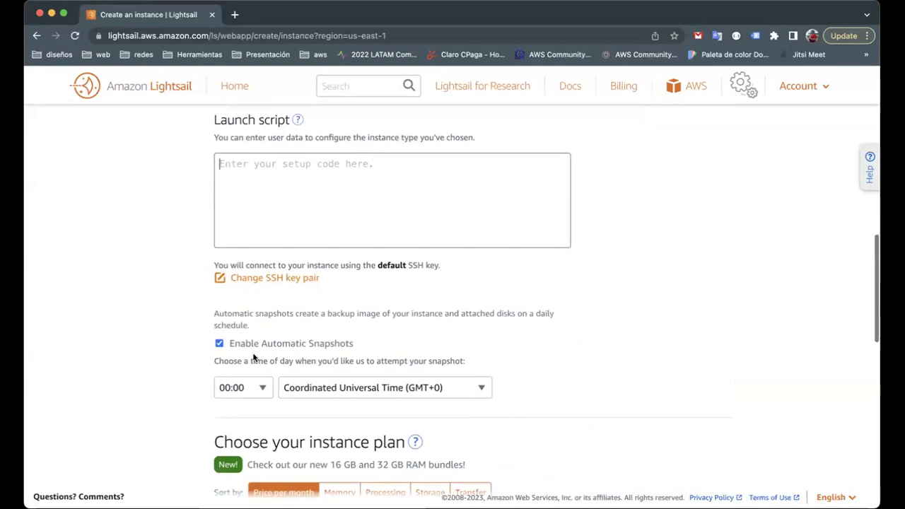
pyautogui.click(293, 279)
pyautogui.scroll(-2, 295, 278)
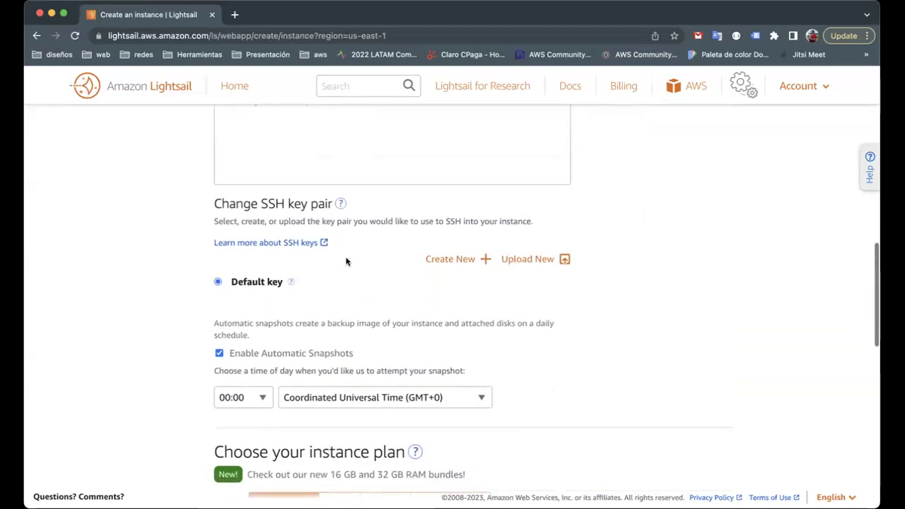
# Generate an SSH key pair named 'test' in us-east-1 and download test.pem
pyautogui.click(468, 263)
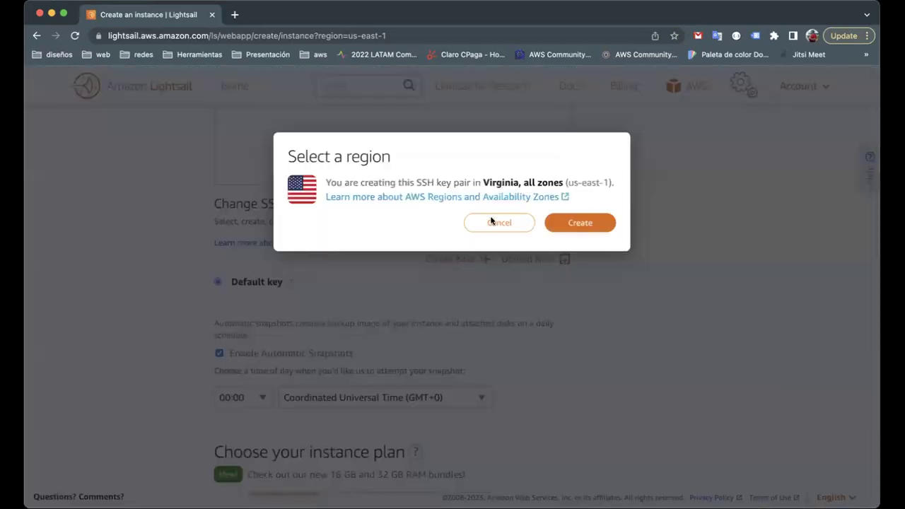
pyautogui.click(582, 218)
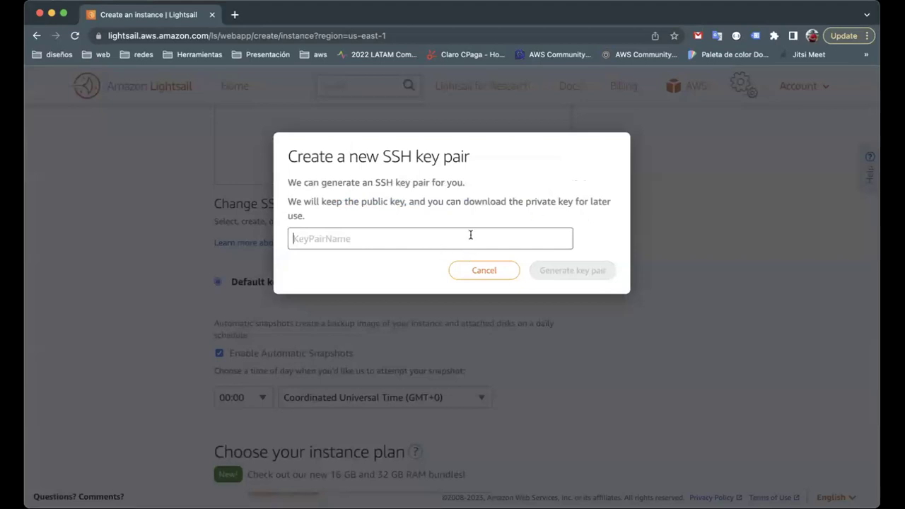
pyautogui.write('test')
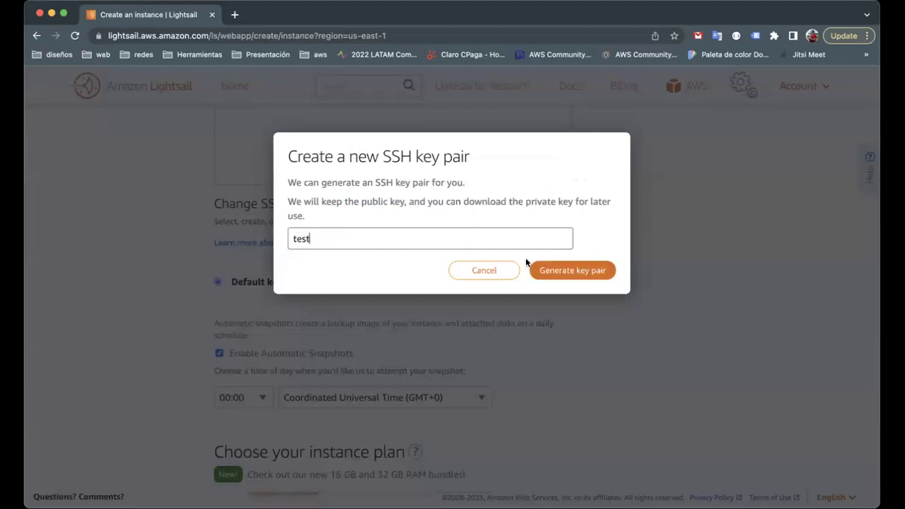
pyautogui.click(560, 270)
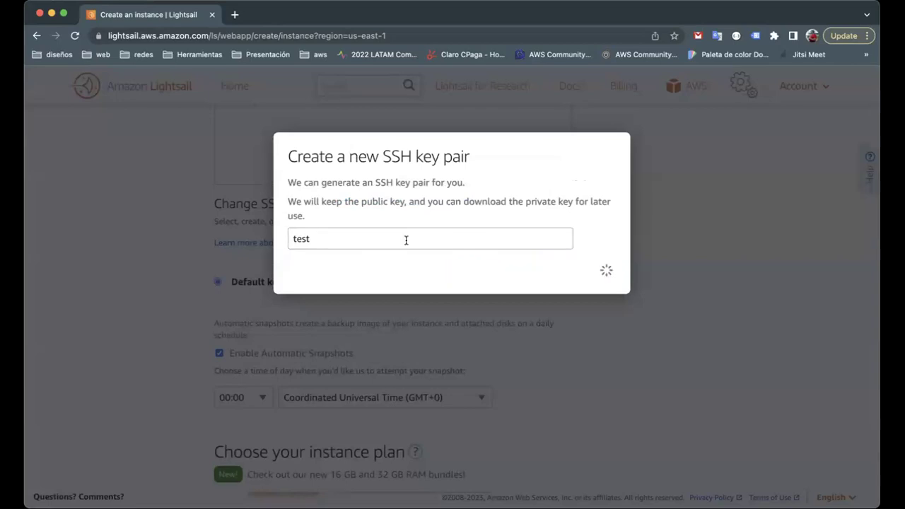
pyautogui.click(365, 226)
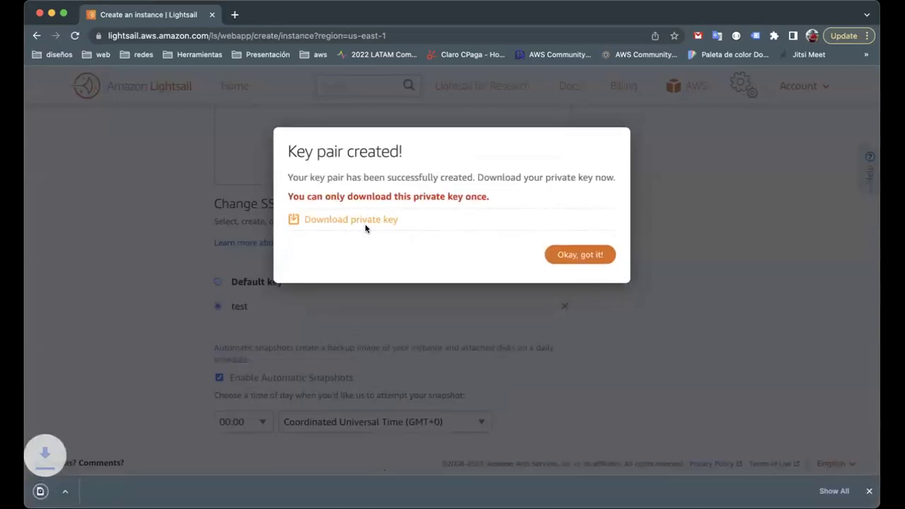
pyautogui.click(585, 253)
pyautogui.scroll(-3, 441, 298)
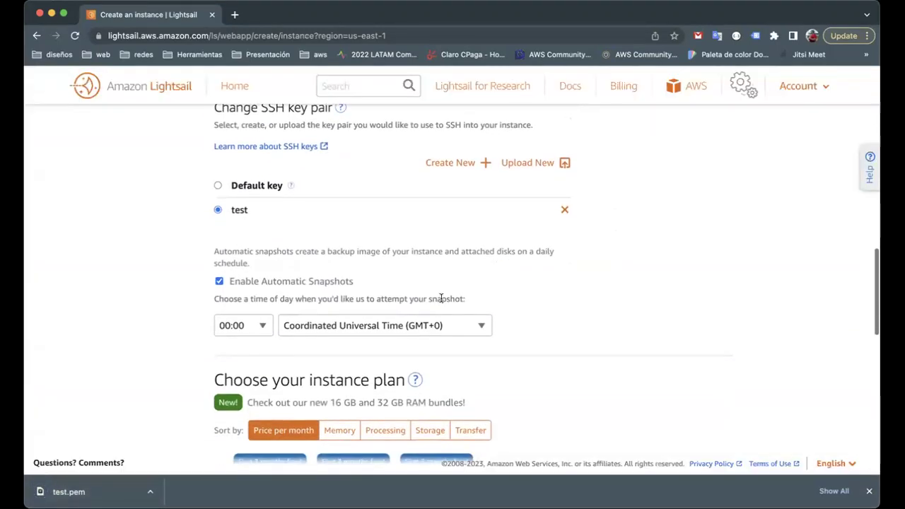
# Disable automatic snapshots and pick the $10/month plan (2 GB RAM, 2 vCPUs, 60 GB SSD)
pyautogui.scroll(-2, 442, 299)
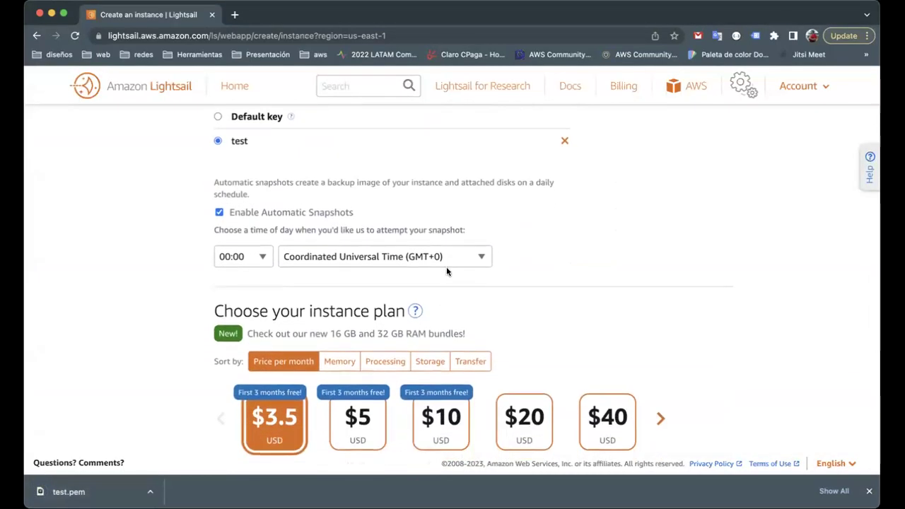
pyautogui.scroll(-1, 446, 267)
pyautogui.click(219, 173)
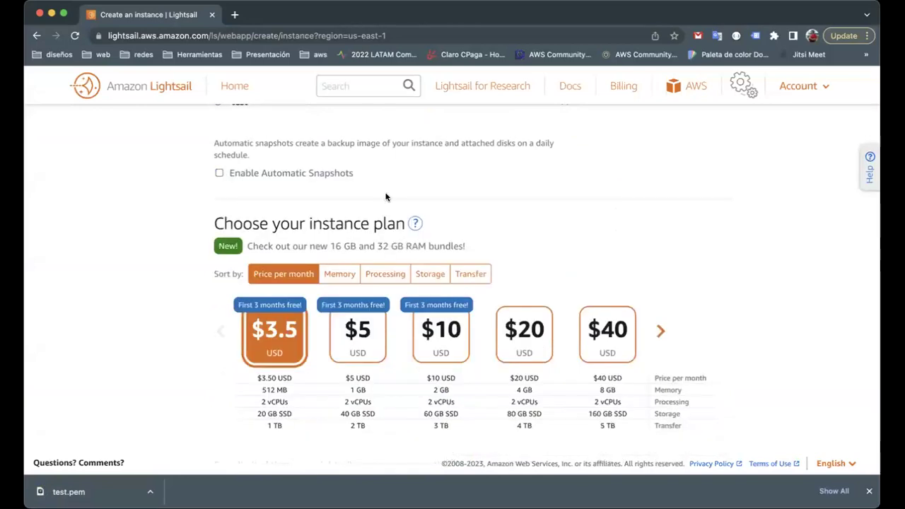
pyautogui.scroll(-3, 386, 196)
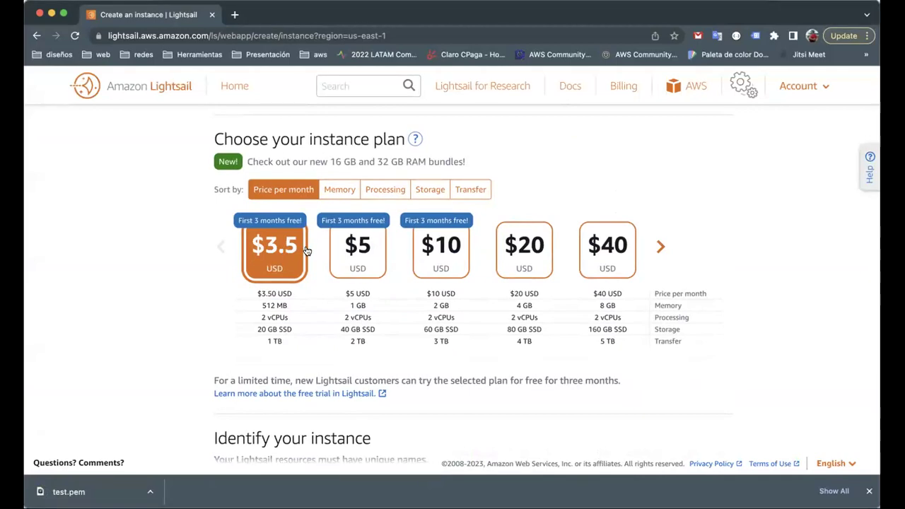
pyautogui.click(443, 252)
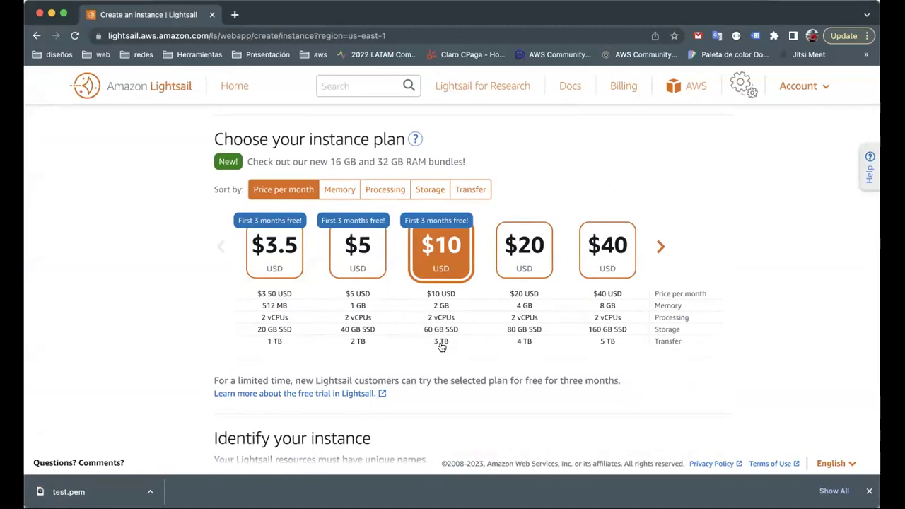
pyautogui.scroll(-5, 441, 347)
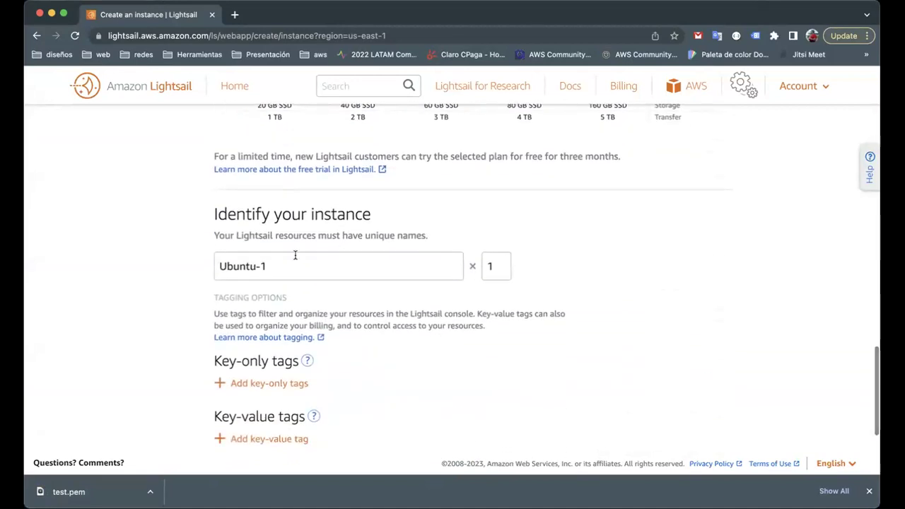
# Rename the instance from Ubuntu-1 to 'Hackathon-AWS'
pyautogui.tripleClick(278, 255)
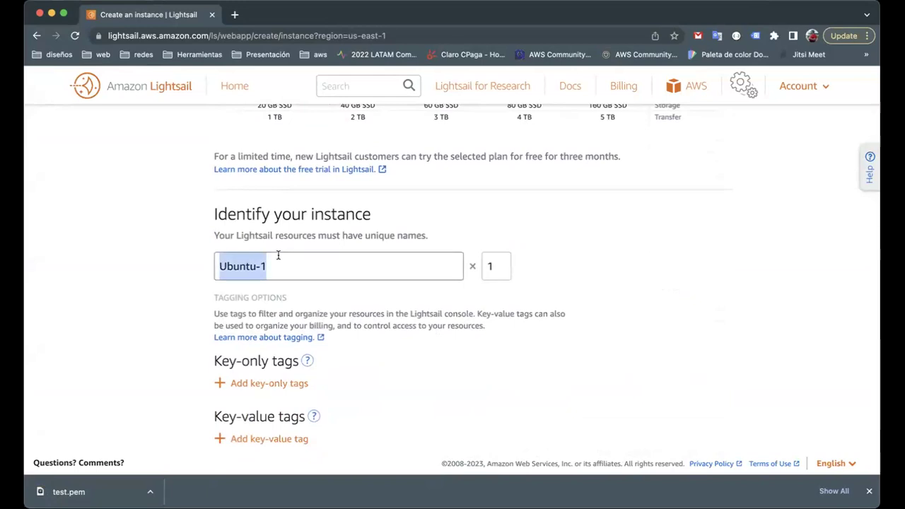
pyautogui.write('Ha')
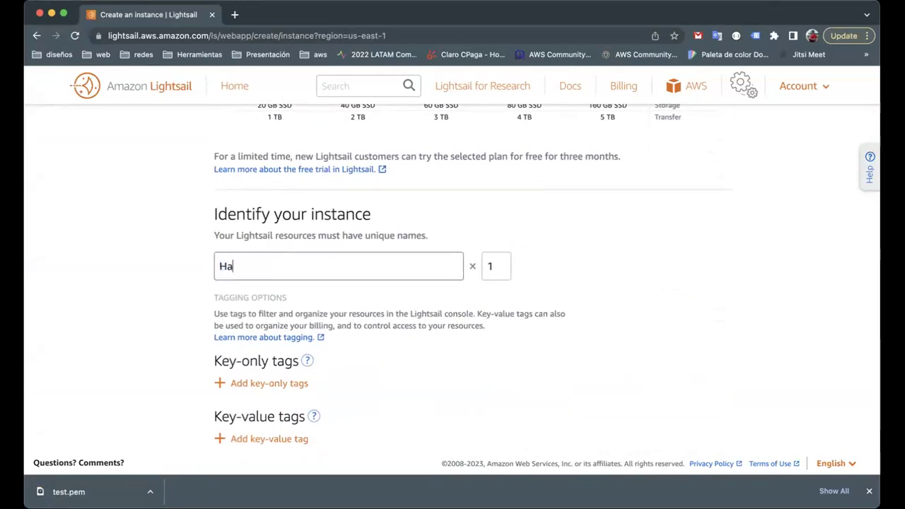
pyautogui.write('ckatjon')
pyautogui.press('BackSpace')
pyautogui.press('BackSpace')
pyautogui.press('BackSpace')
pyautogui.write('ho')
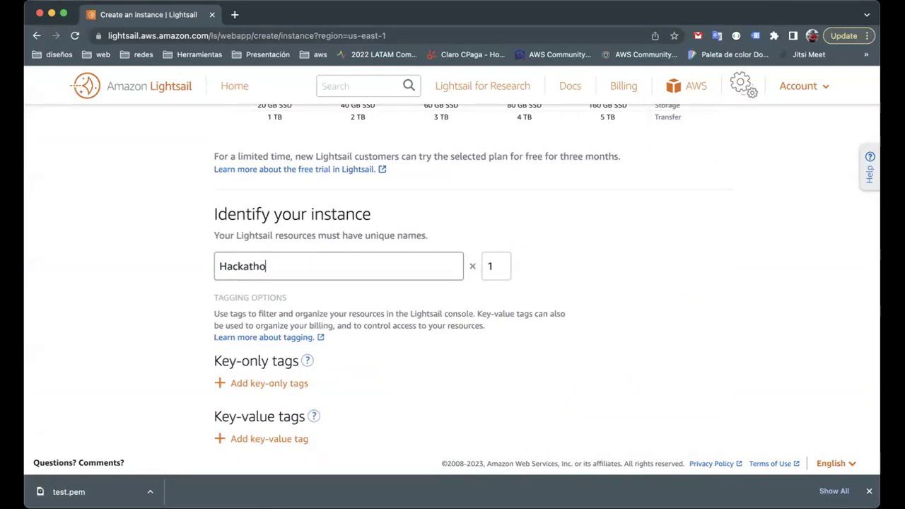
pyautogui.write('n-AWS')
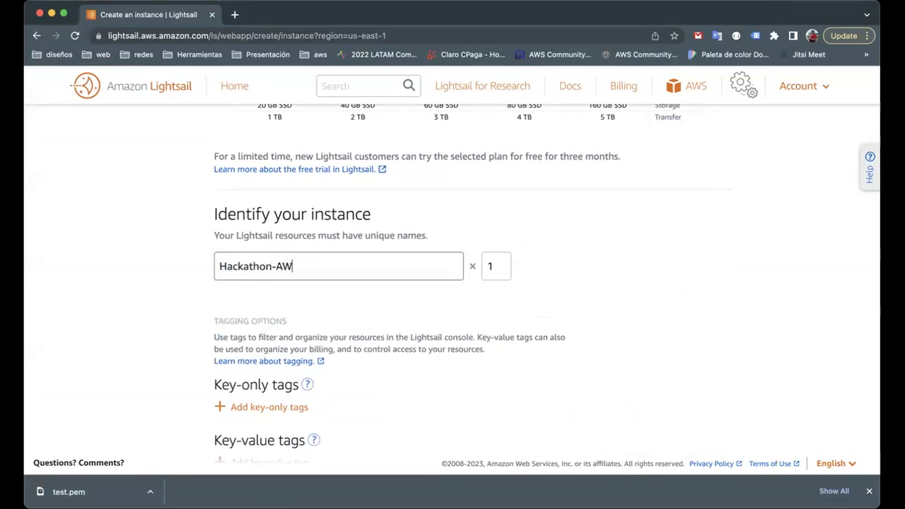
pyautogui.click(495, 278)
# Edit the number of instances to create and start adding a key-only tag
pyautogui.click(495, 266)
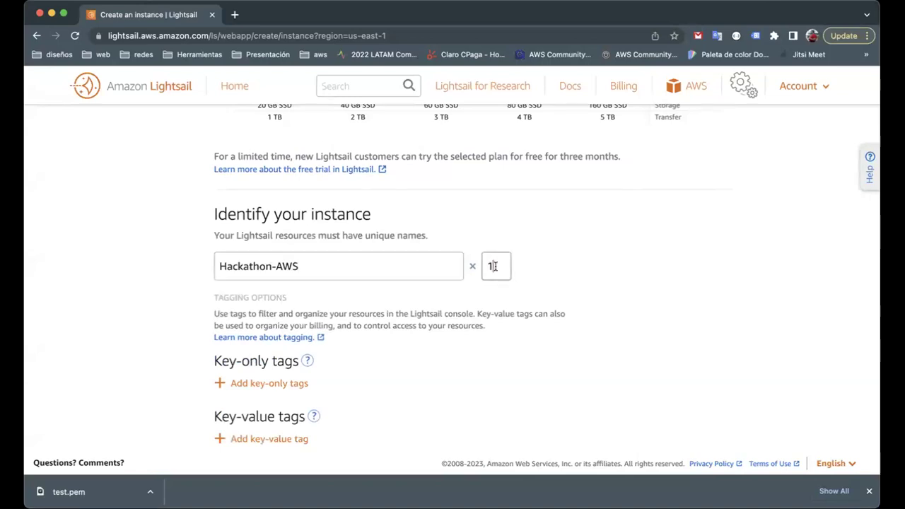
pyautogui.scroll(-1, 502, 284)
pyautogui.press('BackSpace')
pyautogui.write('3')
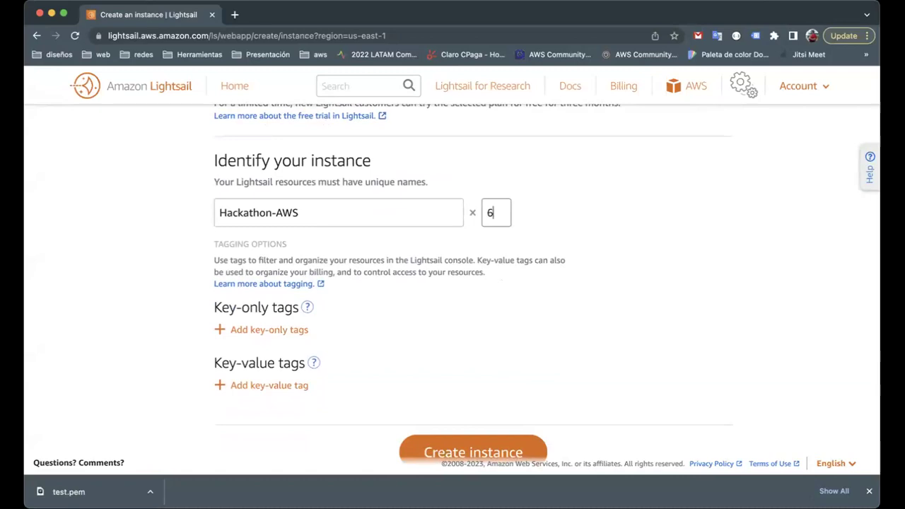
pyautogui.write('1')
pyautogui.scroll(-2, 549, 353)
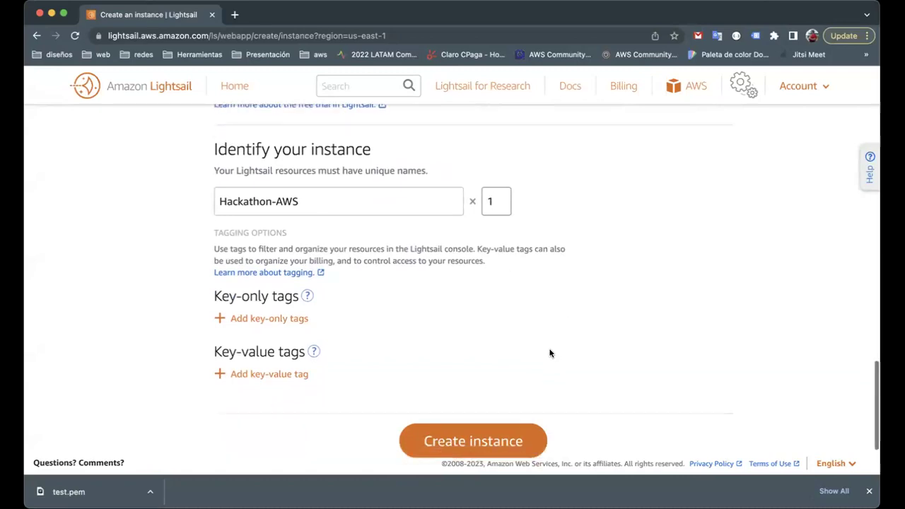
pyautogui.click(277, 256)
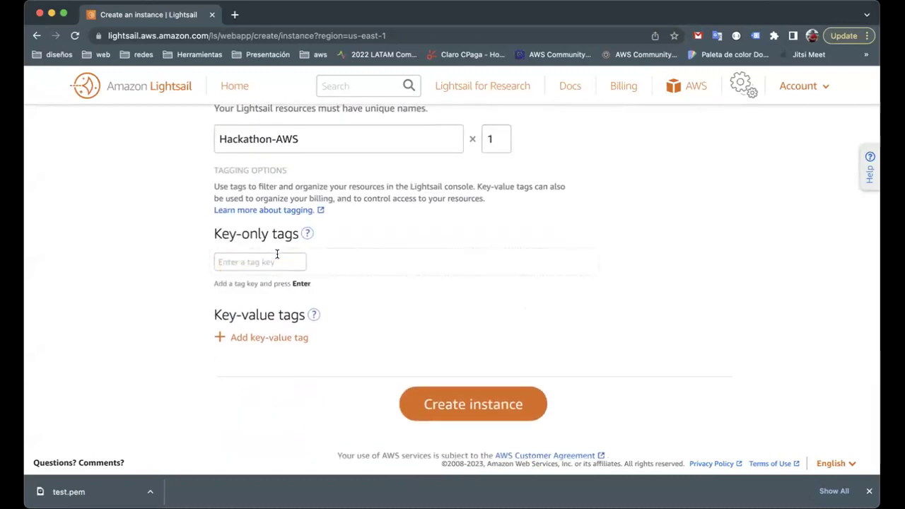
pyautogui.click(349, 245)
# Select the $3.5/month plan and create the instance
pyautogui.scroll(3, 556, 202)
pyautogui.scroll(3, 556, 202)
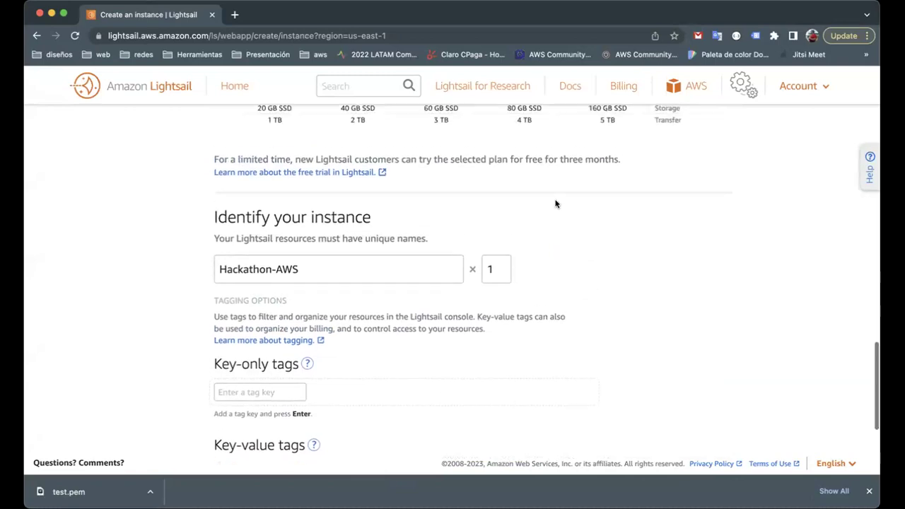
pyautogui.scroll(-4, 564, 261)
pyautogui.scroll(5, 565, 259)
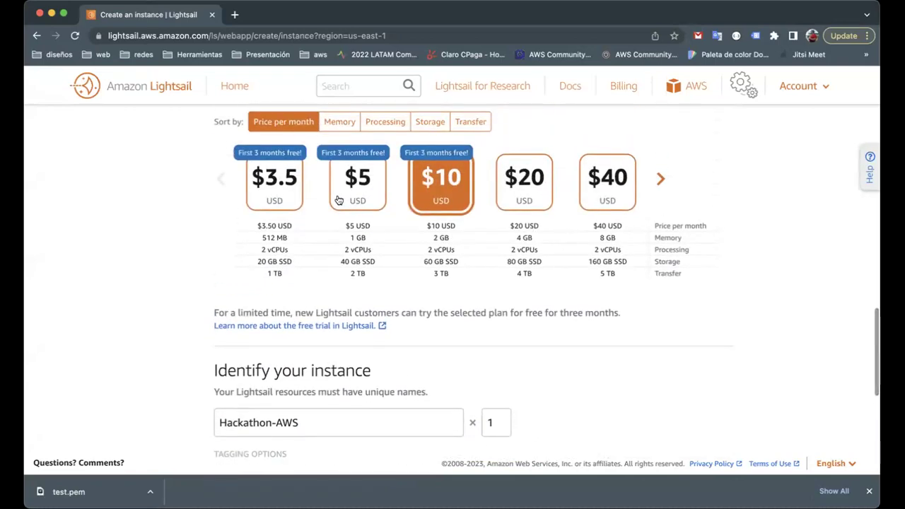
pyautogui.click(341, 199)
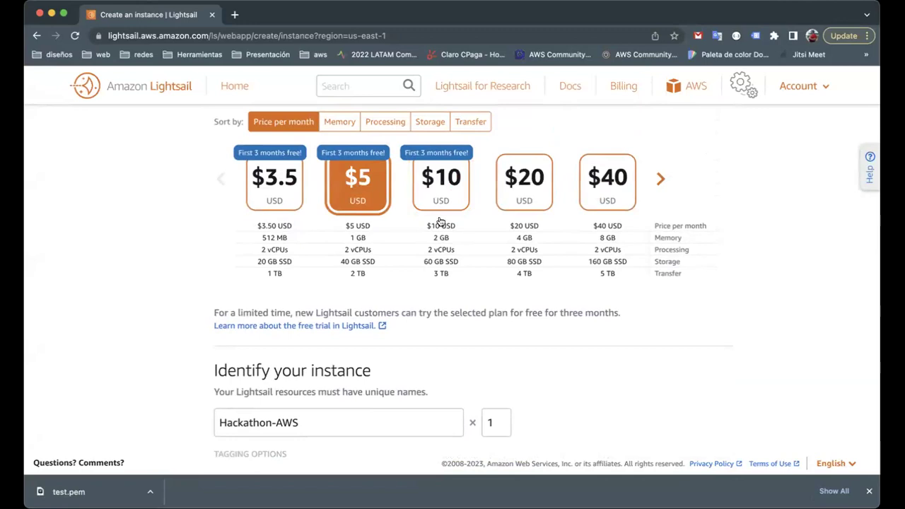
pyautogui.click(276, 205)
pyautogui.scroll(-10, 371, 262)
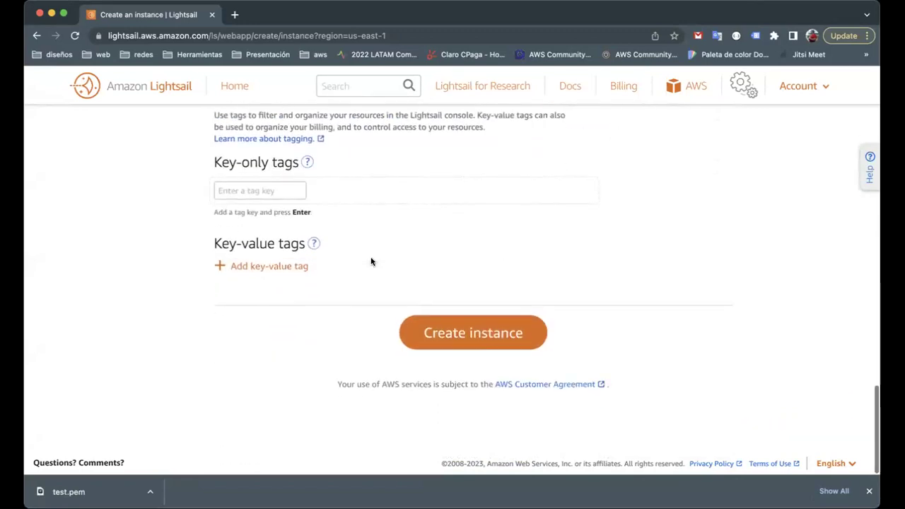
pyautogui.click(462, 331)
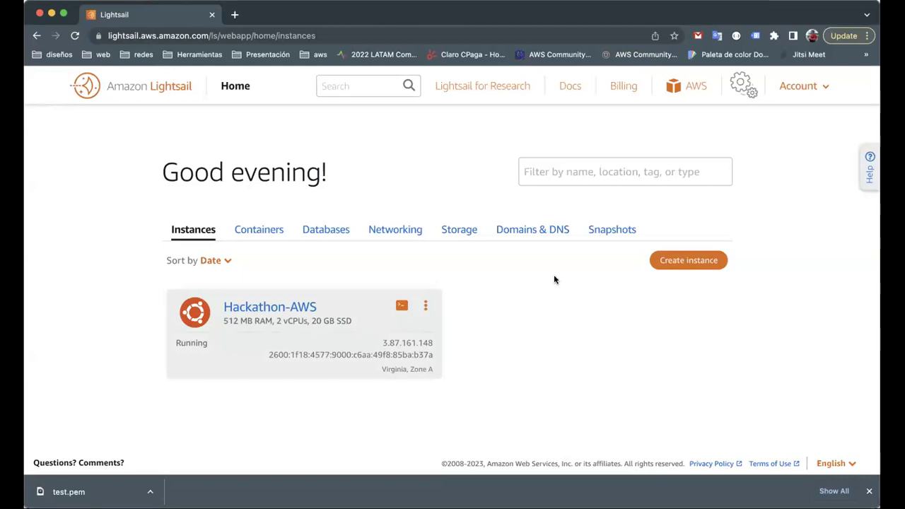
# Switch between the Containers and Instances tabs until Hackathon-AWS shows running at 3.87.161.148
pyautogui.click(273, 232)
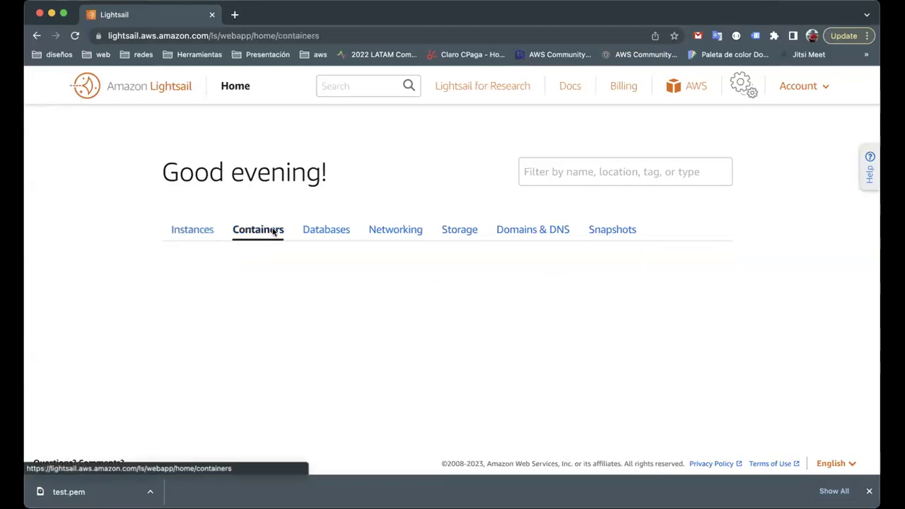
pyautogui.click(202, 230)
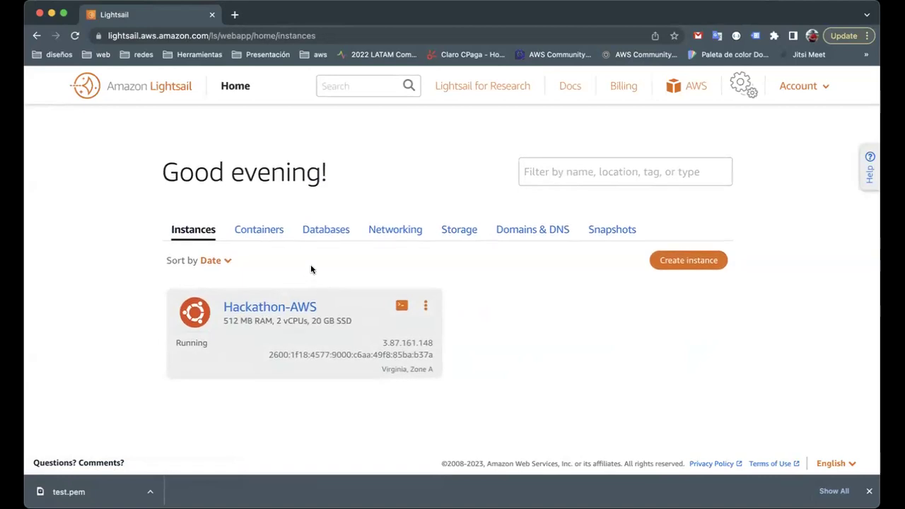
pyautogui.click(262, 230)
pyautogui.click(193, 229)
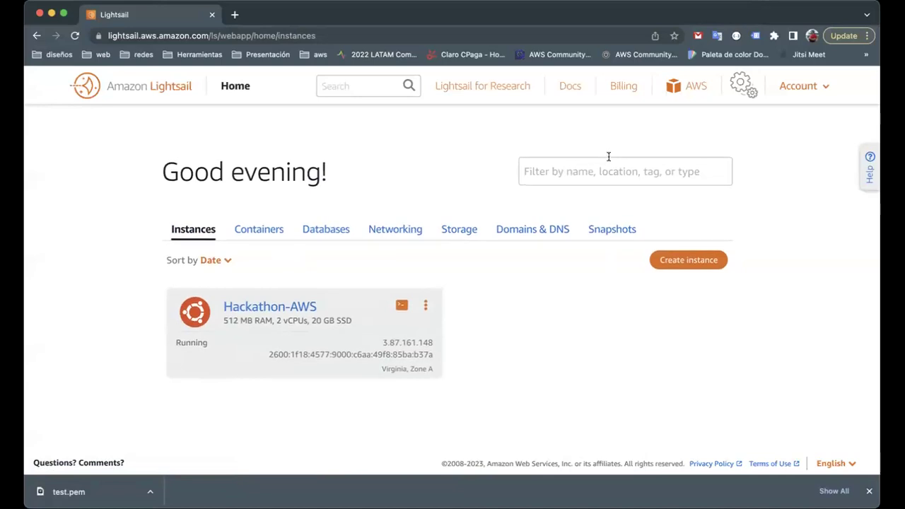
# Begin another instance and select the $160-per-month plan from the higher-priced plans
pyautogui.click(674, 257)
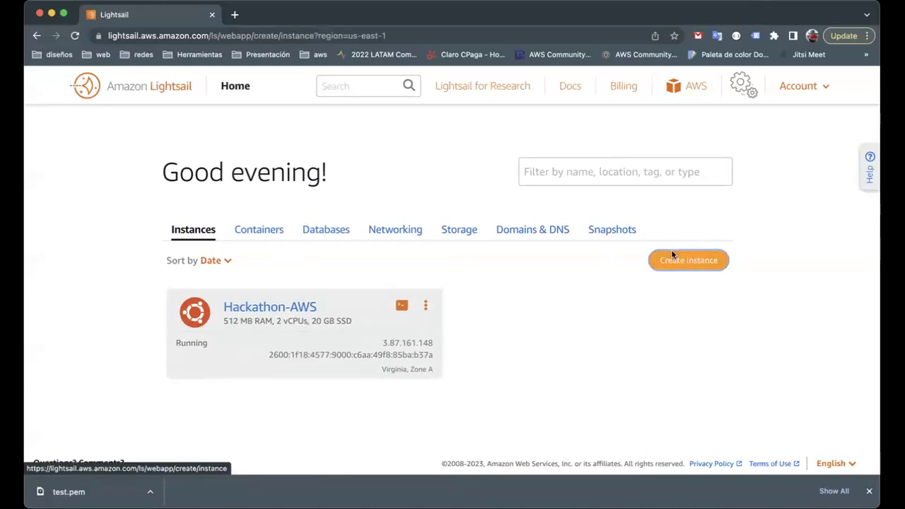
pyautogui.scroll(-5, 511, 285)
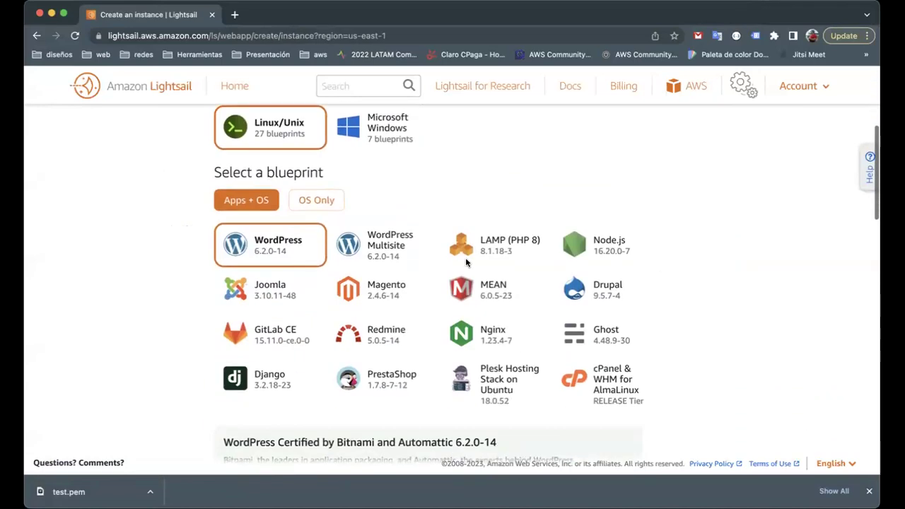
pyautogui.scroll(3, 466, 262)
pyautogui.scroll(-12, 467, 263)
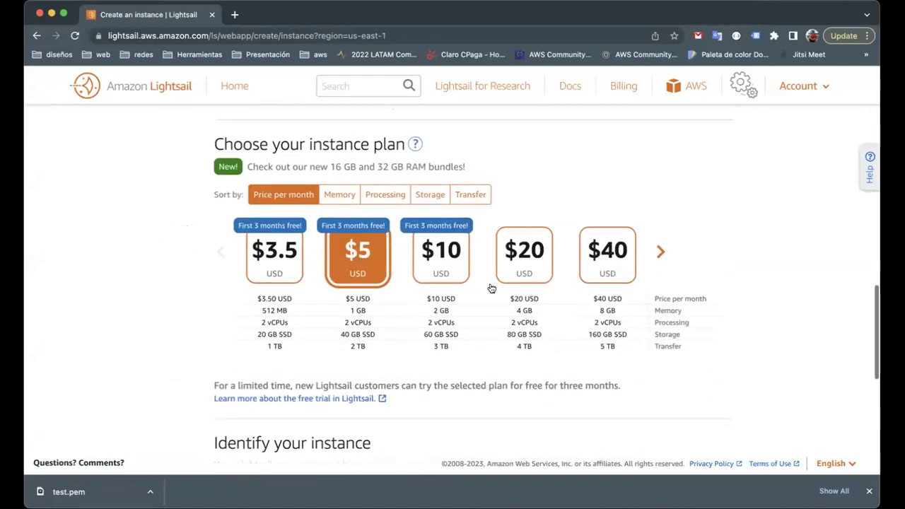
pyautogui.click(659, 252)
pyautogui.click(660, 252)
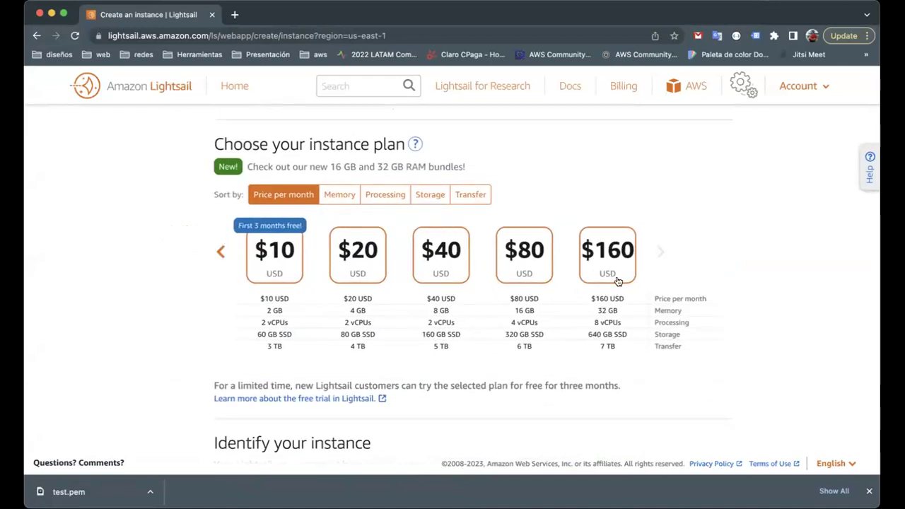
pyautogui.scroll(-2, 618, 282)
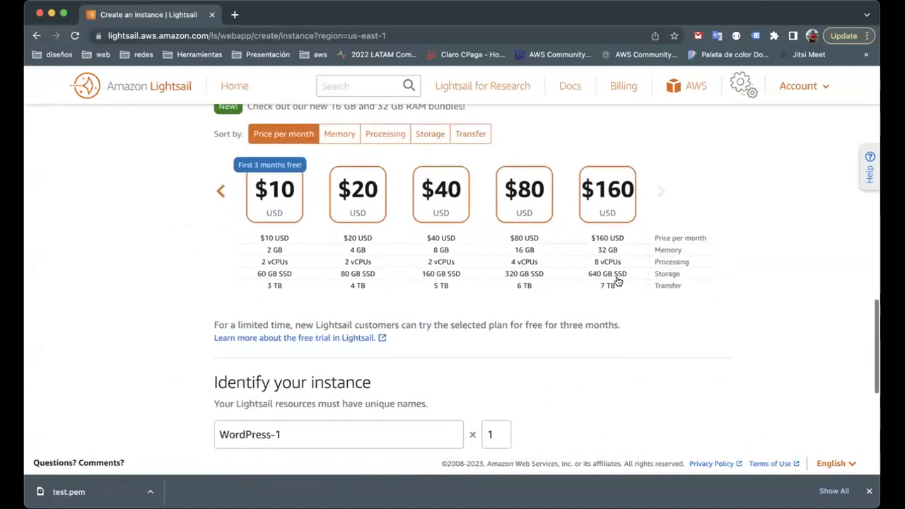
pyautogui.click(625, 211)
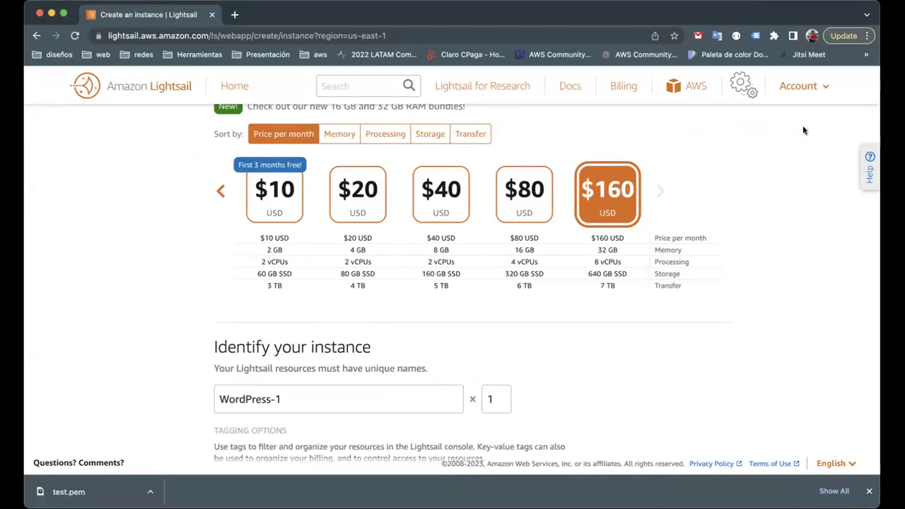
pyautogui.scroll(3, 523, 210)
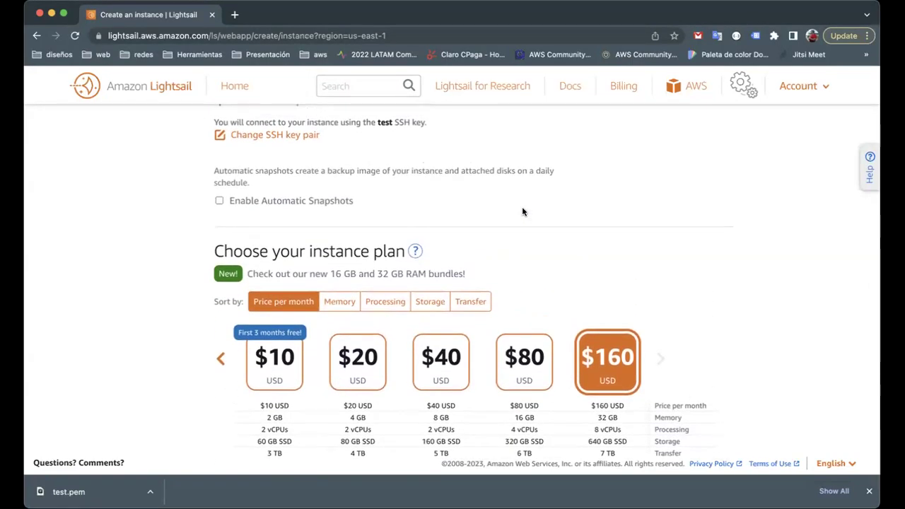
pyautogui.scroll(10, 414, 171)
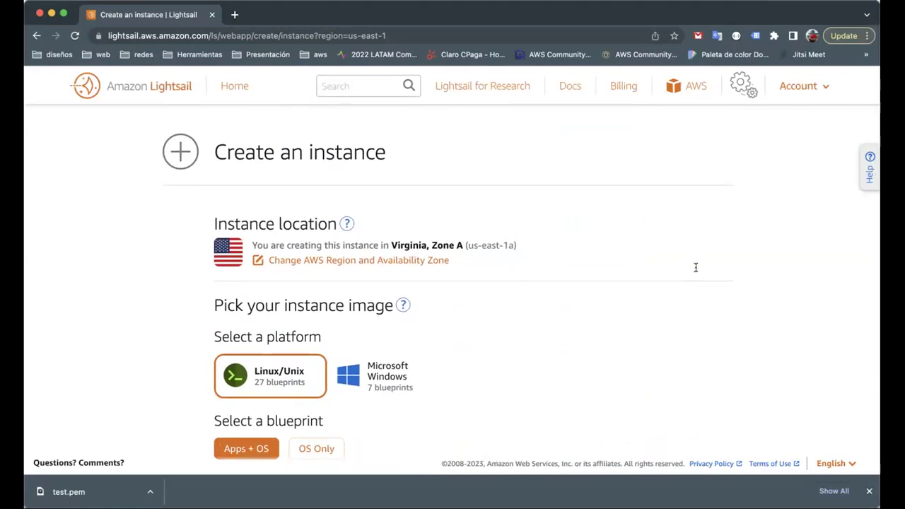
# Toggle the platform to Windows and back to Linux/Unix, then show OS Only blueprints
pyautogui.scroll(-10, 514, 297)
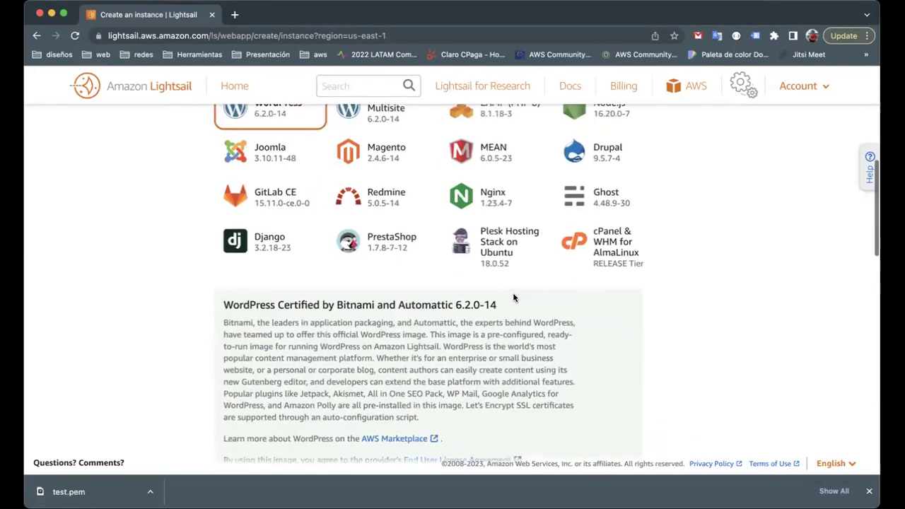
pyautogui.scroll(5, 514, 297)
pyautogui.click(366, 253)
pyautogui.click(262, 256)
pyautogui.click(316, 323)
# Scroll through the OS Only blueprints (Amazon Linux 2023, Ubuntu, Debian) and return to the Lightsail home
pyautogui.scroll(-5, 318, 321)
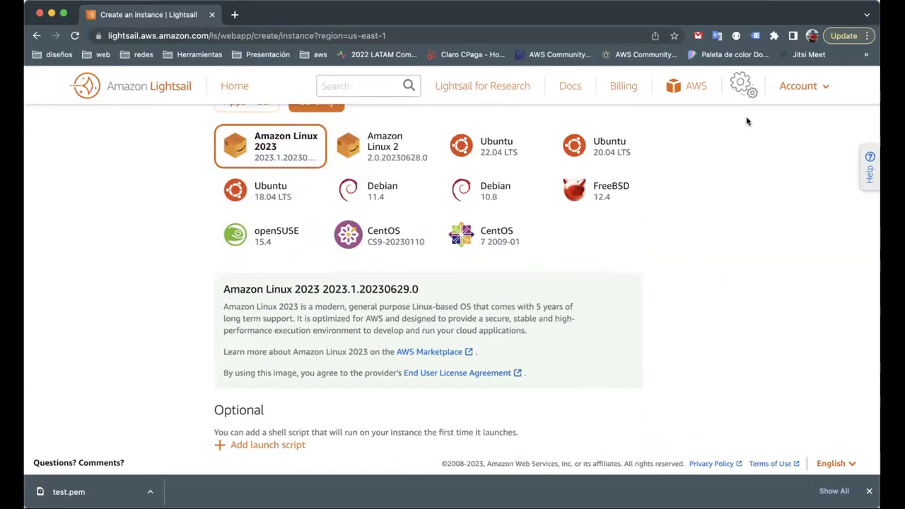
pyautogui.scroll(4, 453, 330)
pyautogui.scroll(3, 452, 330)
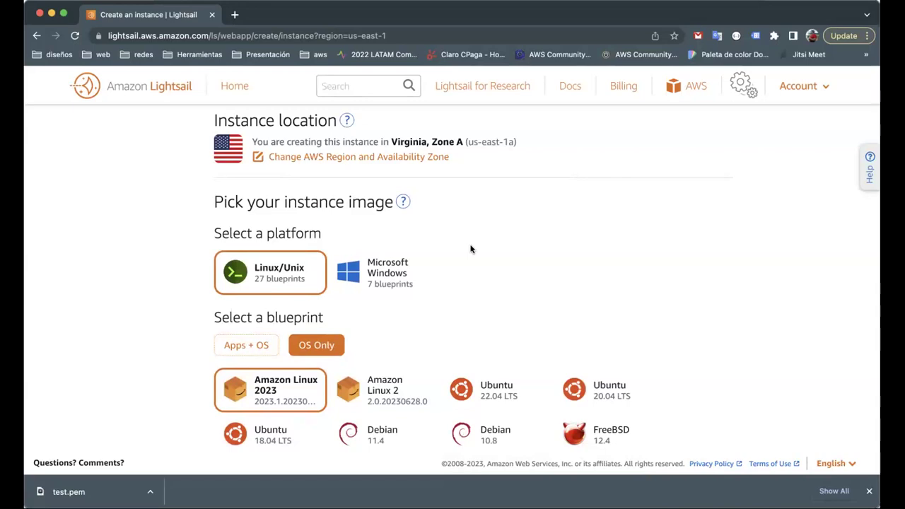
pyautogui.scroll(2, 471, 249)
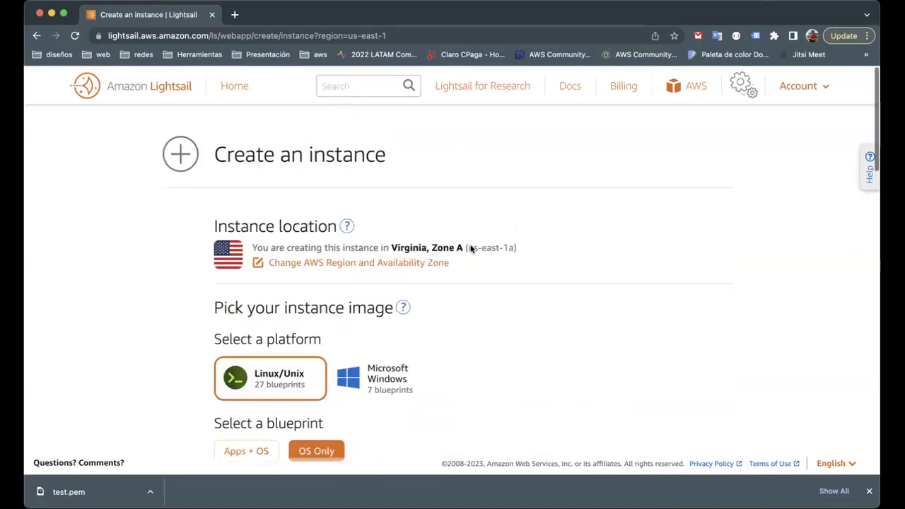
pyautogui.scroll(-4, 370, 247)
pyautogui.scroll(5, 370, 247)
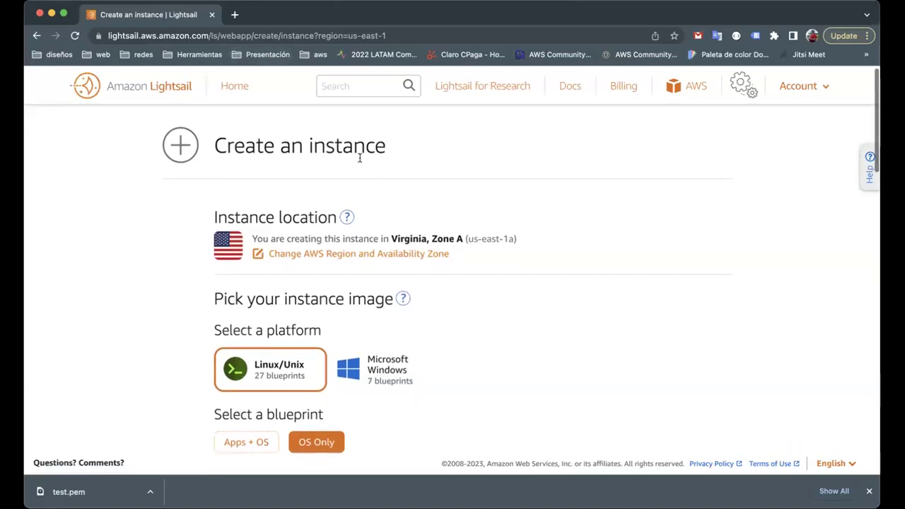
pyautogui.scroll(-2, 359, 152)
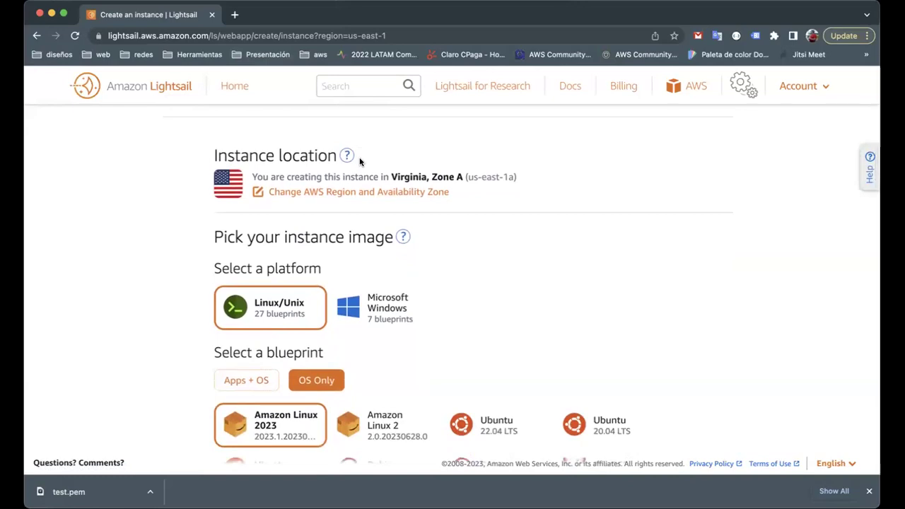
pyautogui.scroll(-1, 359, 161)
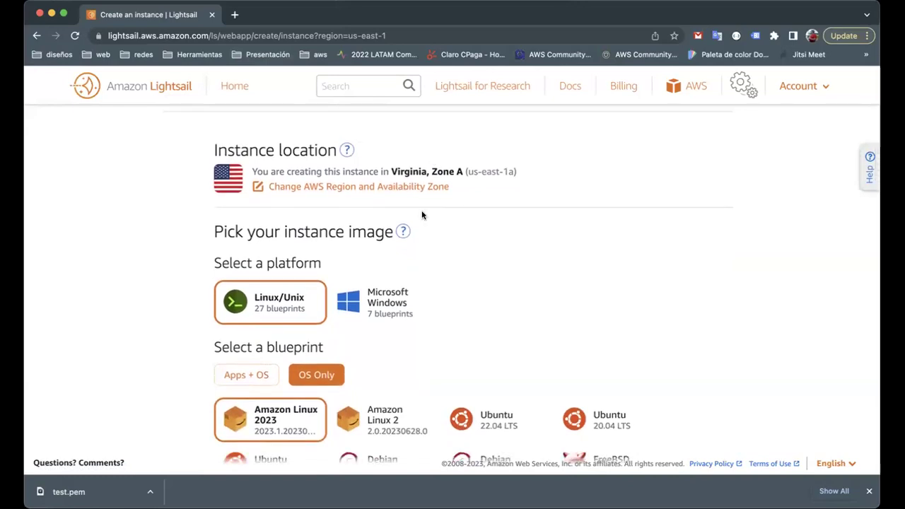
pyautogui.scroll(-1, 441, 188)
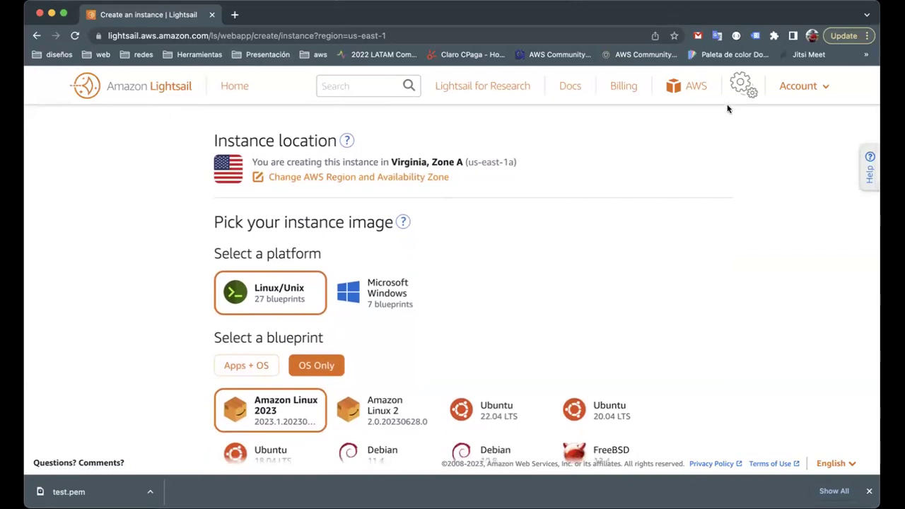
pyautogui.scroll(-3, 505, 258)
pyautogui.scroll(5, 431, 137)
pyautogui.scroll(-2, 257, 139)
pyautogui.scroll(2, 197, 164)
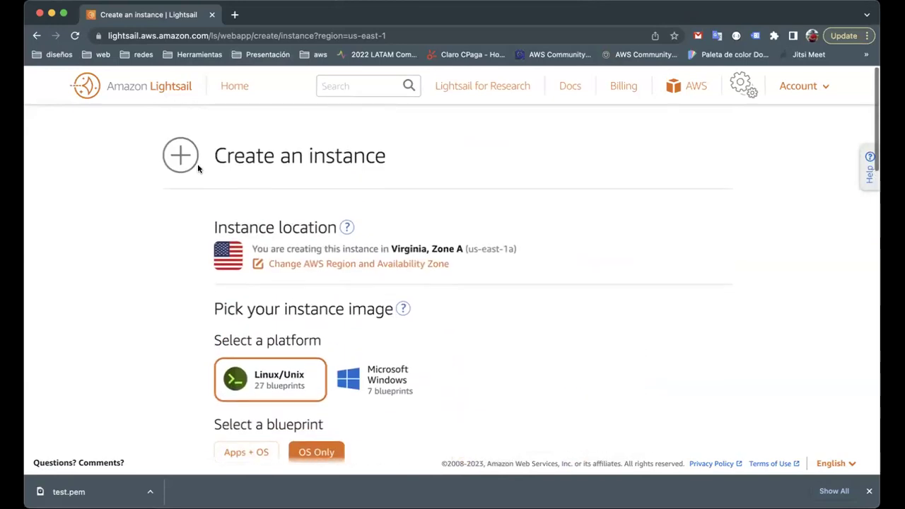
pyautogui.click(235, 92)
# From the Databases tab, start a new database and choose the PostgreSQL engine
pyautogui.click(327, 230)
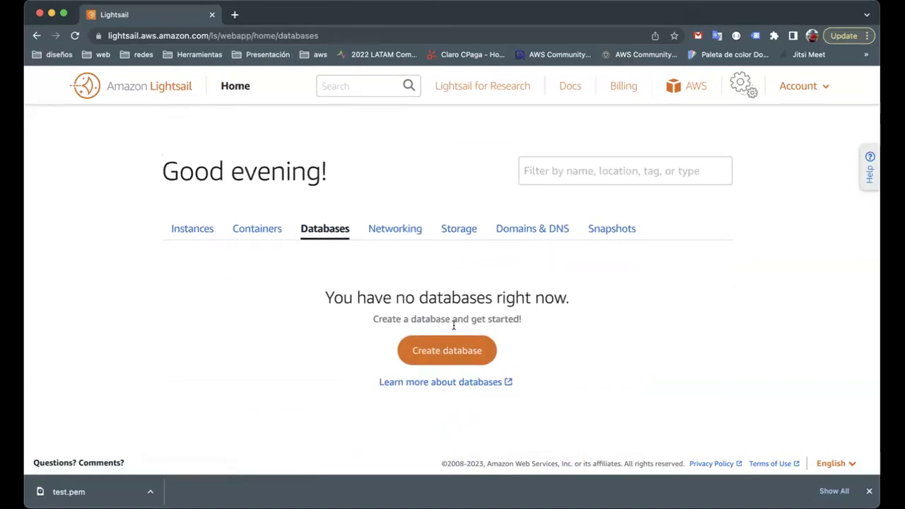
pyautogui.click(478, 361)
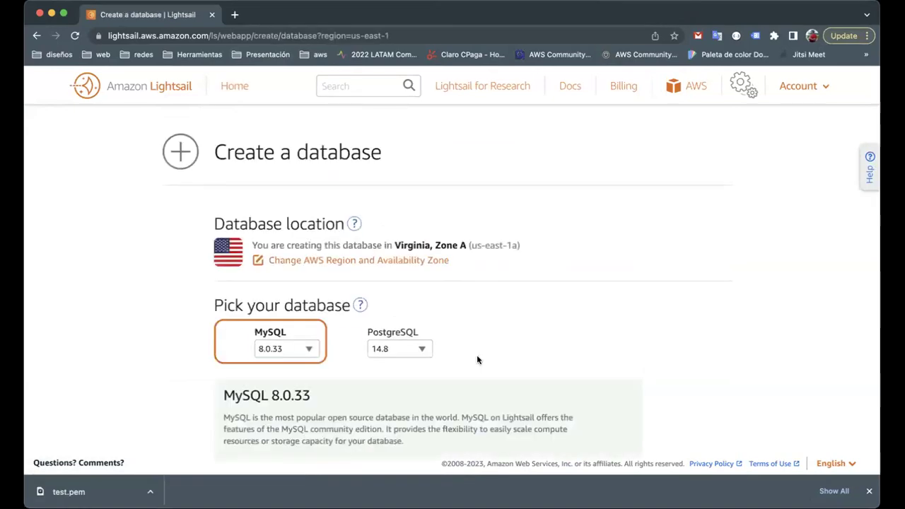
pyautogui.scroll(-3, 478, 360)
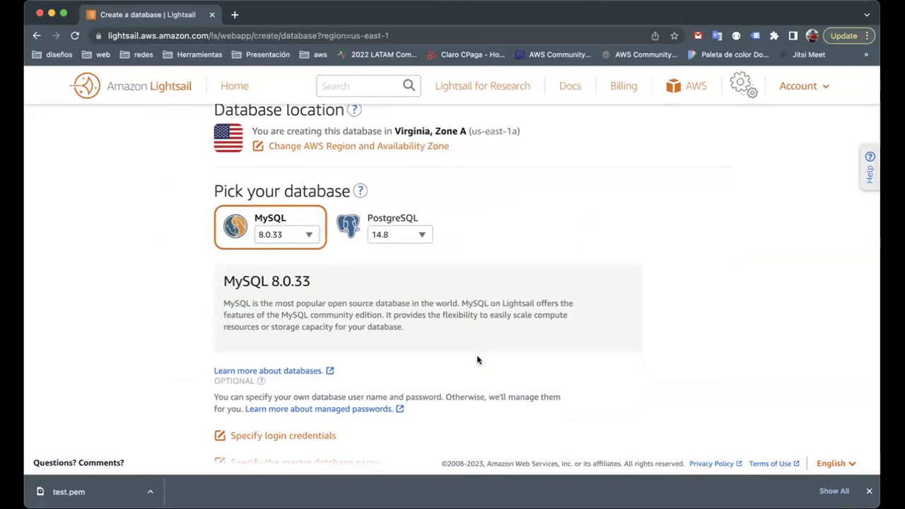
pyautogui.scroll(-1, 477, 360)
pyautogui.scroll(-2, 477, 360)
pyautogui.scroll(2, 478, 360)
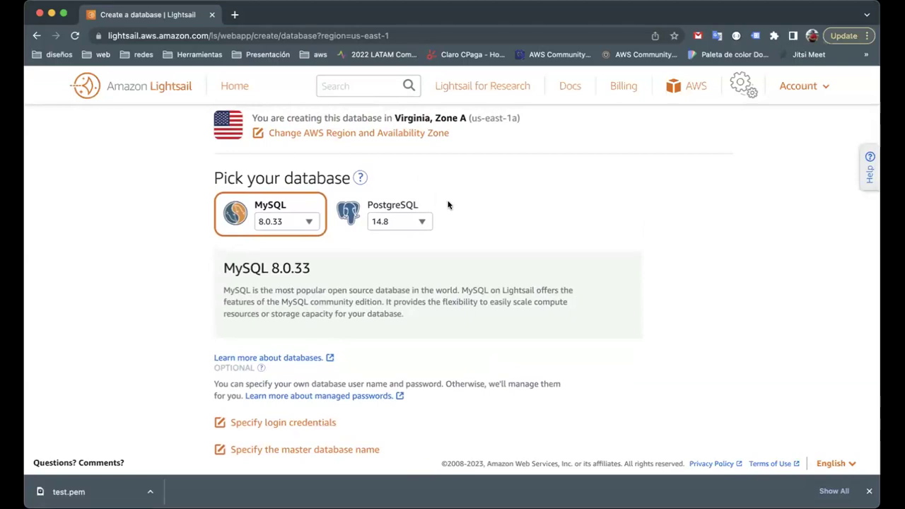
pyautogui.scroll(-1, 445, 205)
pyautogui.click(396, 176)
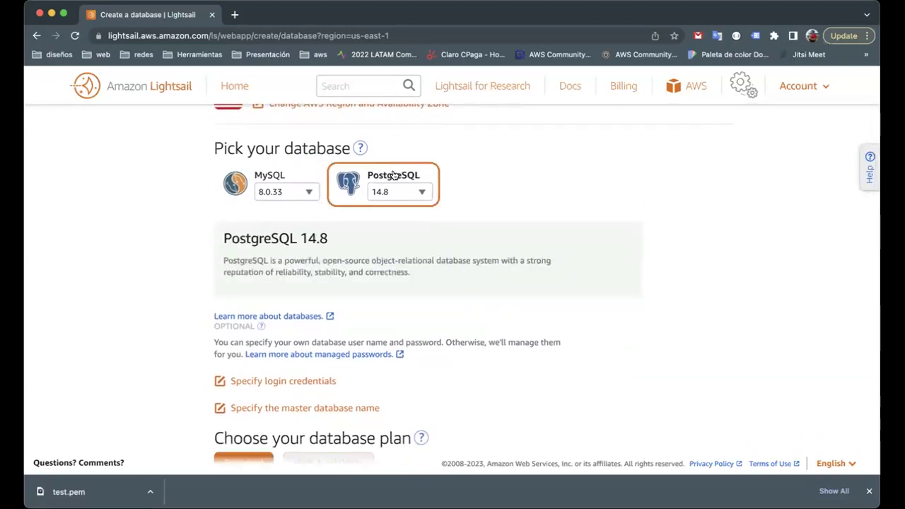
pyautogui.scroll(-5, 394, 171)
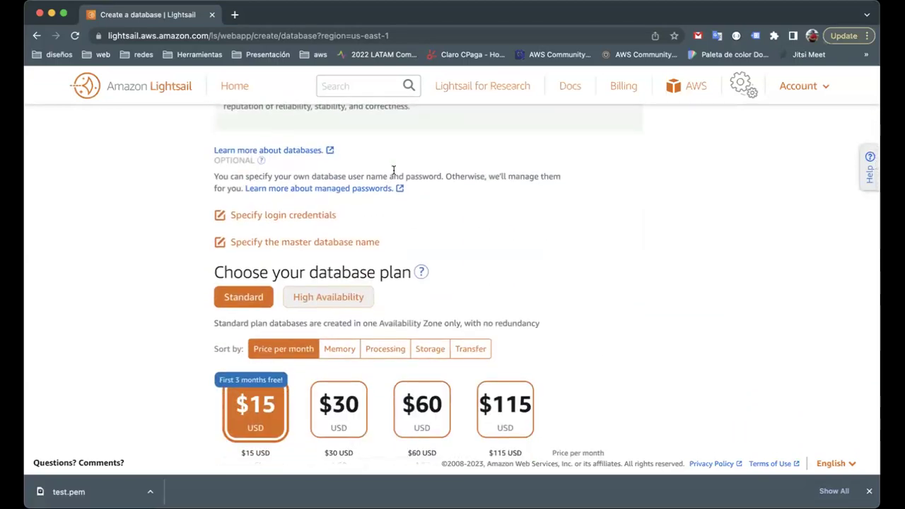
pyautogui.scroll(1, 394, 171)
# Specify custom login credentials with database user name 'hackathon'
pyautogui.click(309, 236)
pyautogui.click(268, 290)
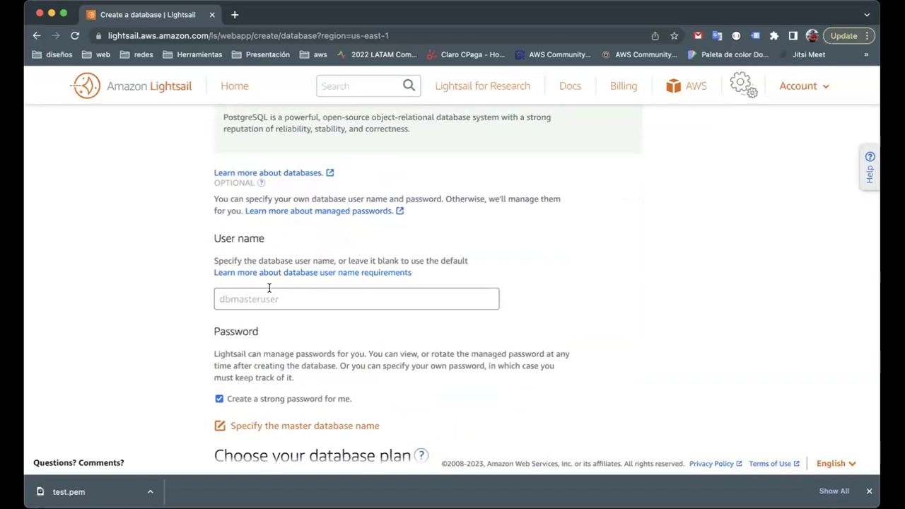
pyautogui.write('hackathon20')
pyautogui.press('BackSpace')
pyautogui.scroll(-6, 293, 318)
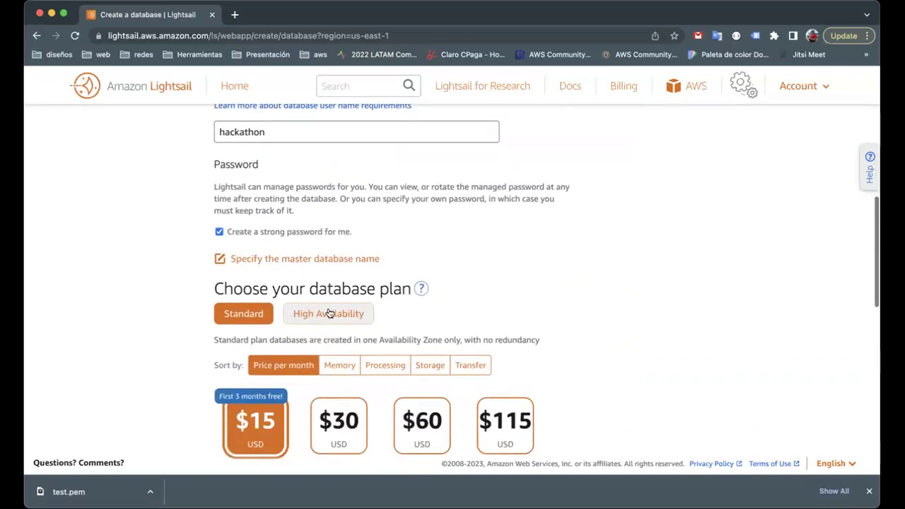
pyautogui.scroll(2, 312, 311)
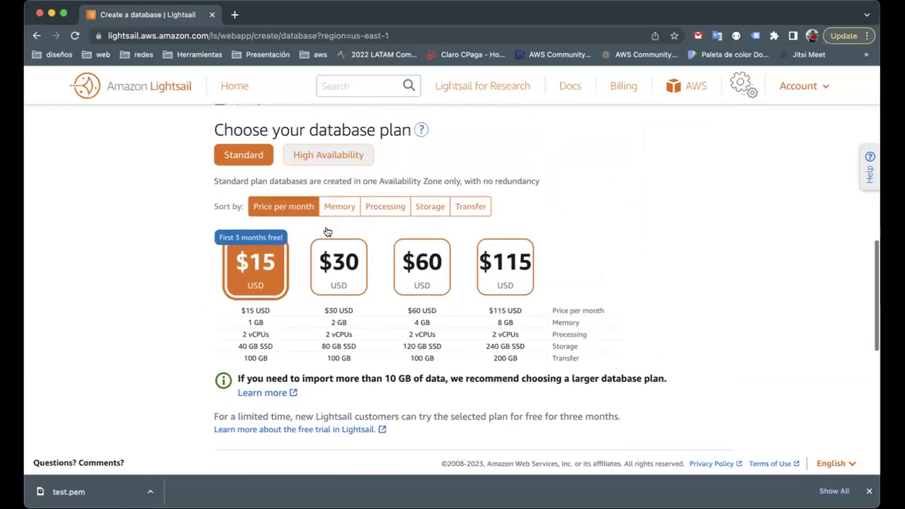
pyautogui.click(476, 206)
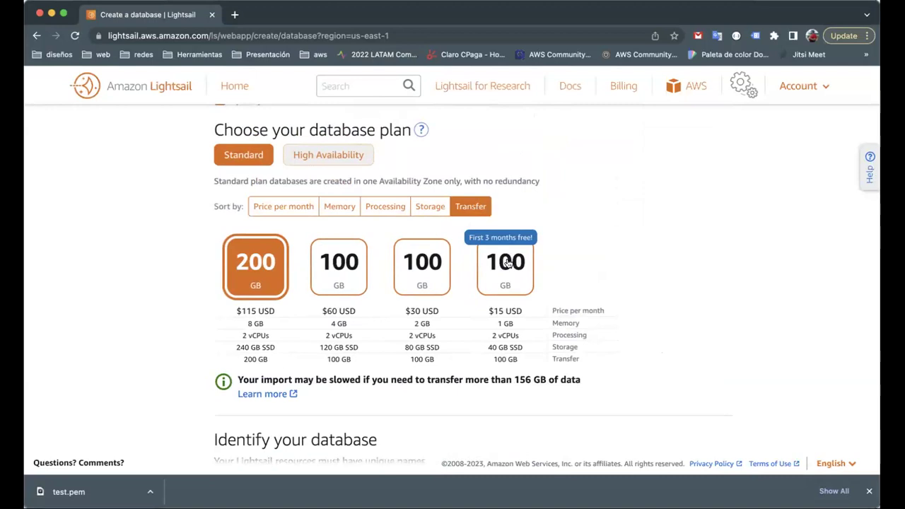
pyautogui.scroll(-1, 507, 263)
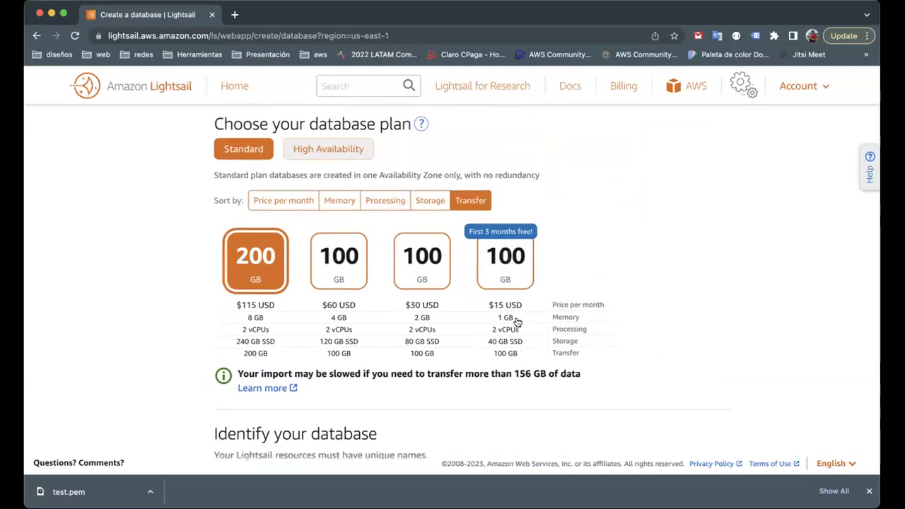
pyautogui.click(390, 201)
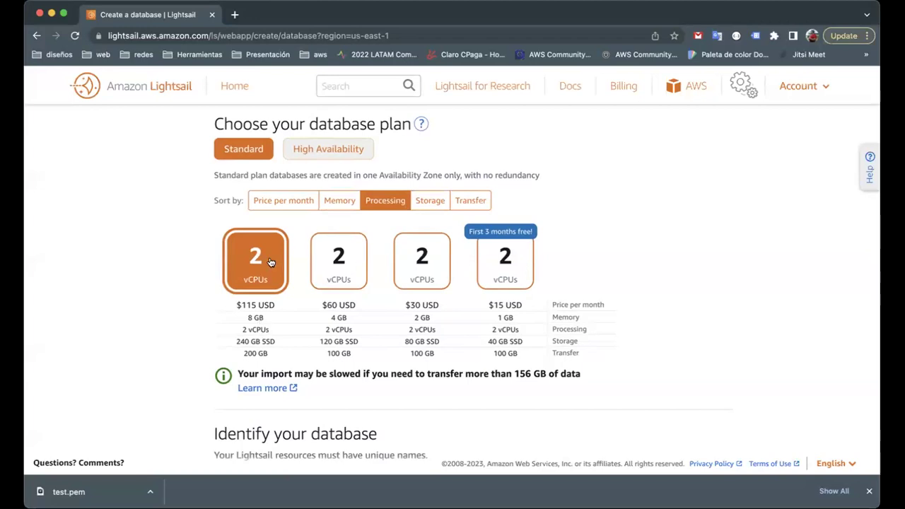
pyautogui.click(292, 201)
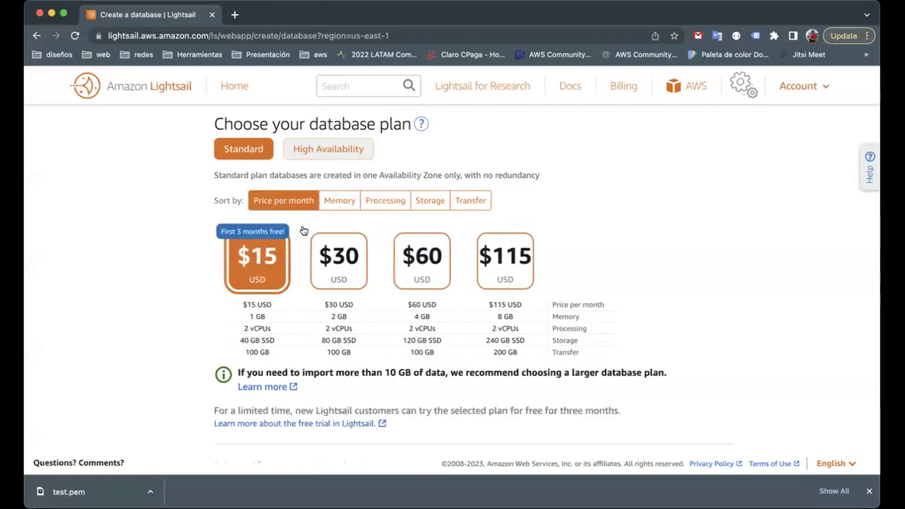
pyautogui.scroll(2, 337, 217)
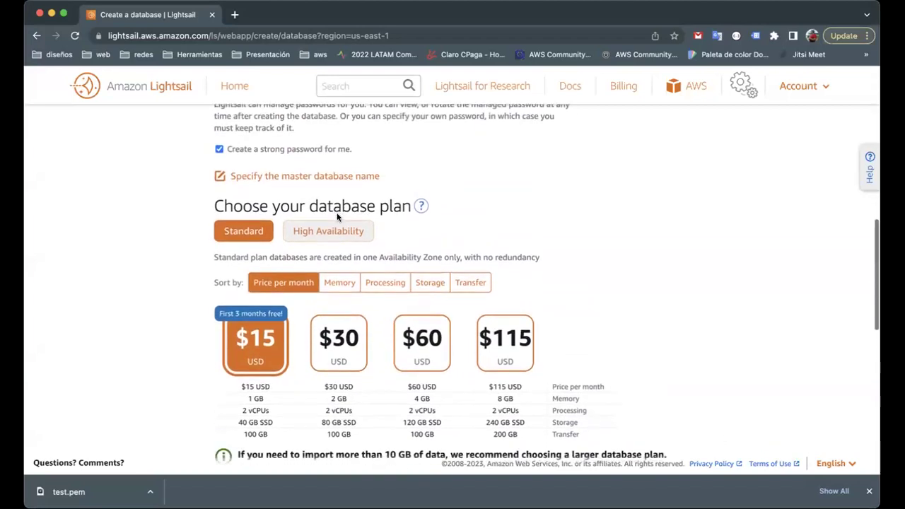
pyautogui.scroll(-6, 337, 220)
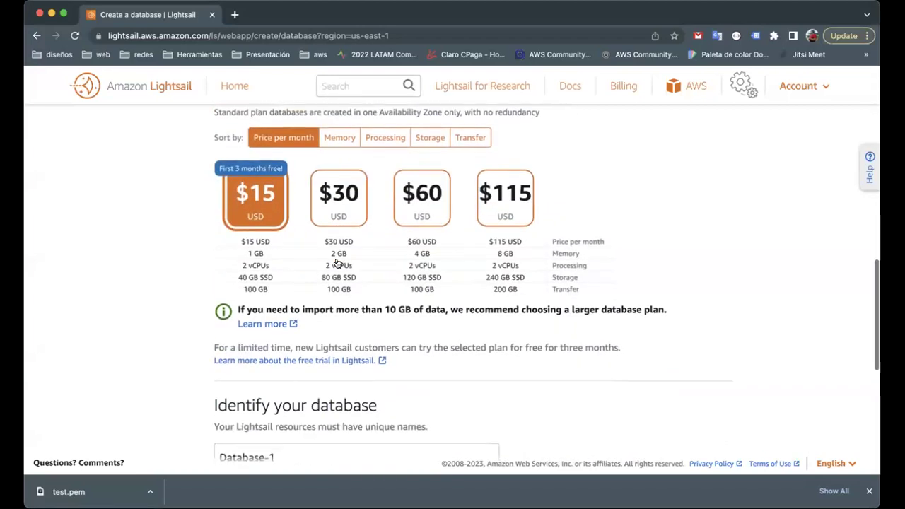
pyautogui.scroll(-2, 337, 261)
pyautogui.tripleClick(313, 263)
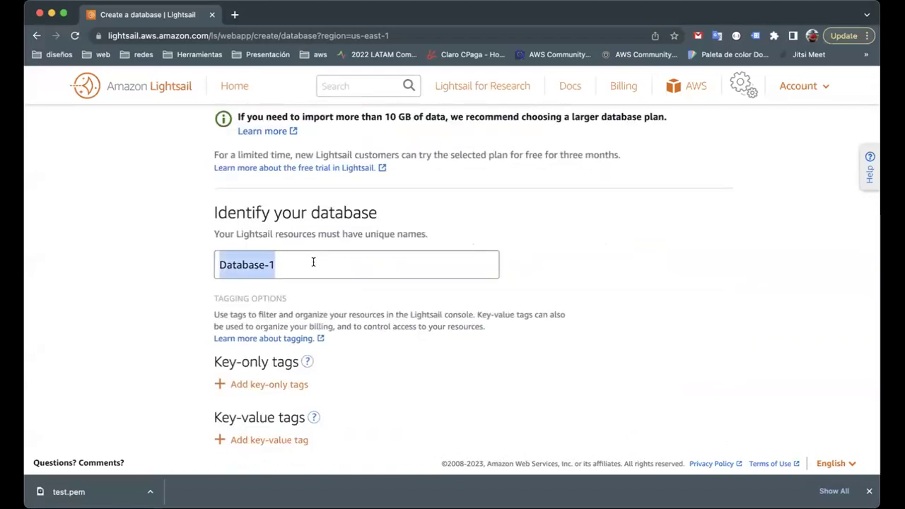
# Rename the database to Hackathon2023
pyautogui.press('BackSpace')
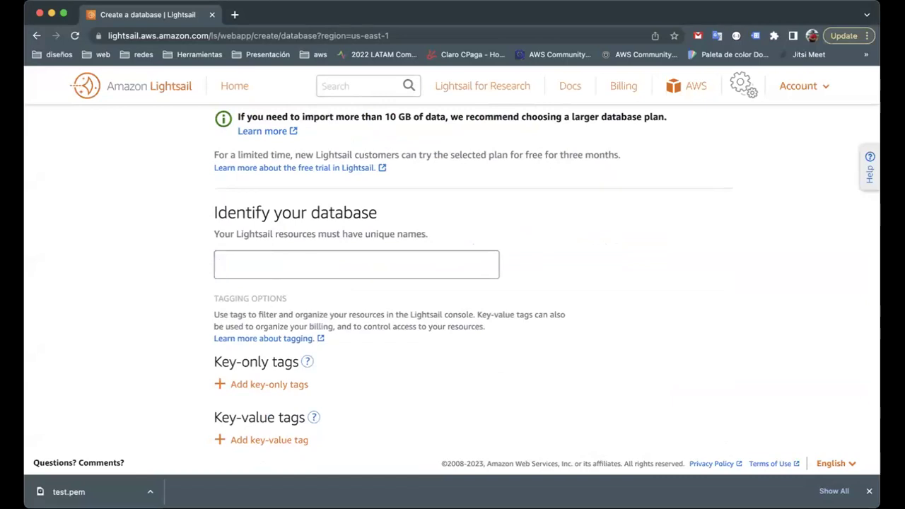
pyautogui.write('Hackathon20234')
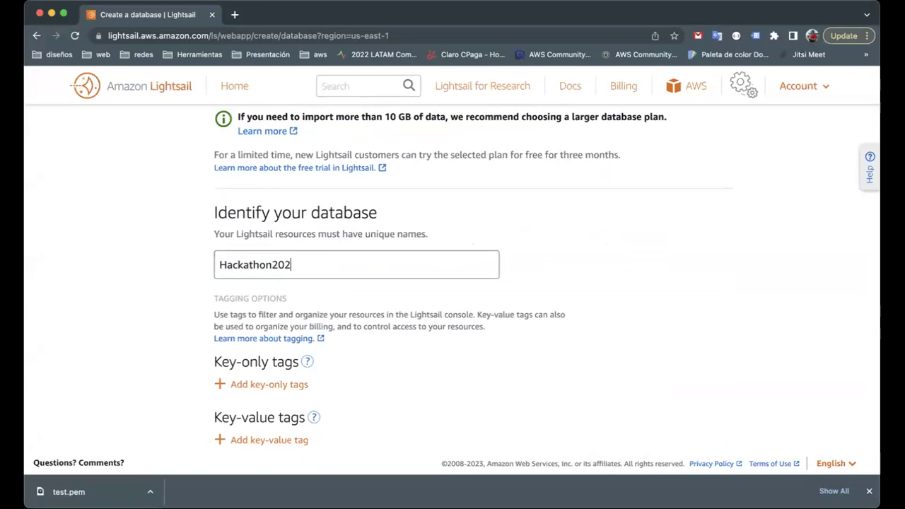
# Uncheck 'Create a strong password for me' in the Password section
pyautogui.scroll(-1, 316, 264)
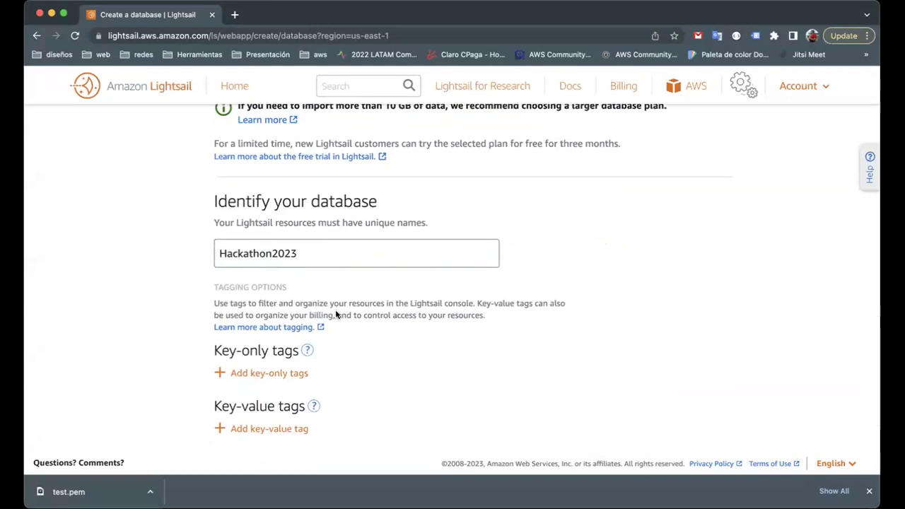
pyautogui.scroll(-5, 373, 342)
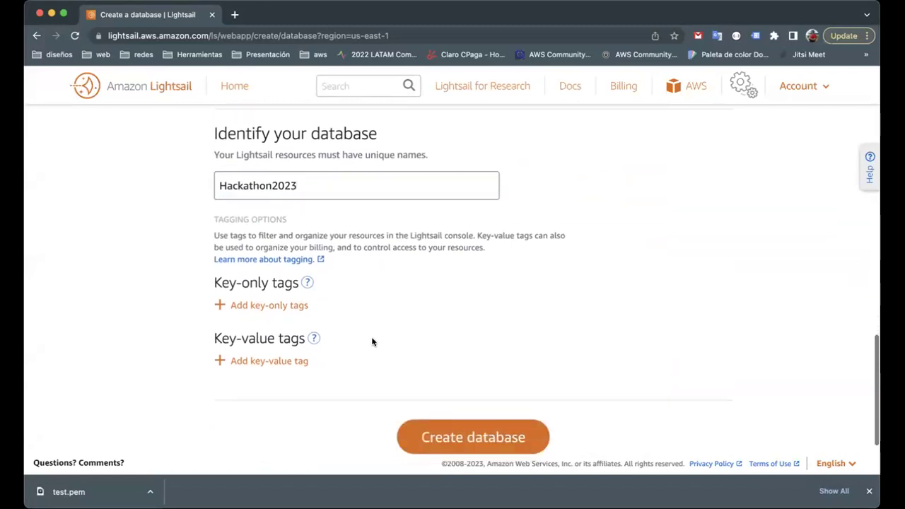
pyautogui.scroll(10, 373, 339)
pyautogui.scroll(8, 373, 340)
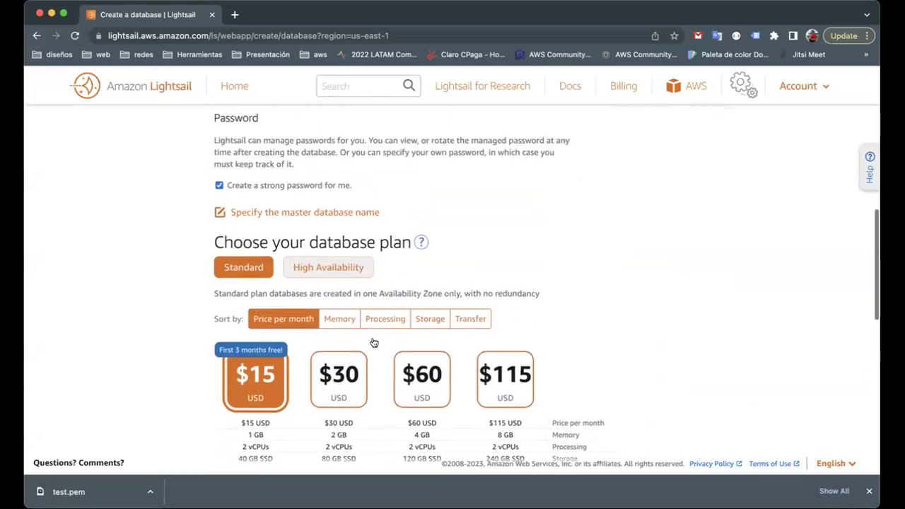
pyautogui.scroll(2, 372, 343)
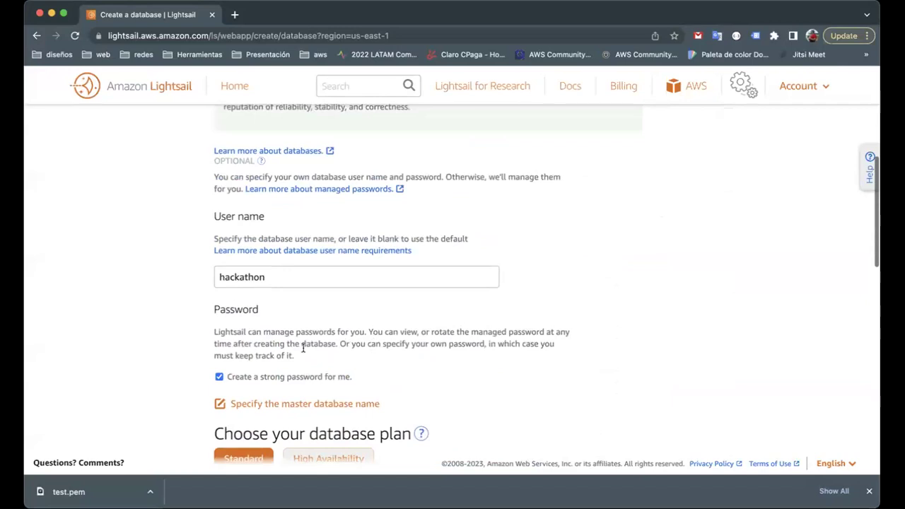
pyautogui.click(239, 375)
pyautogui.scroll(-1, 240, 379)
# Enter a custom master password in 'Specify your new password'
pyautogui.click(259, 347)
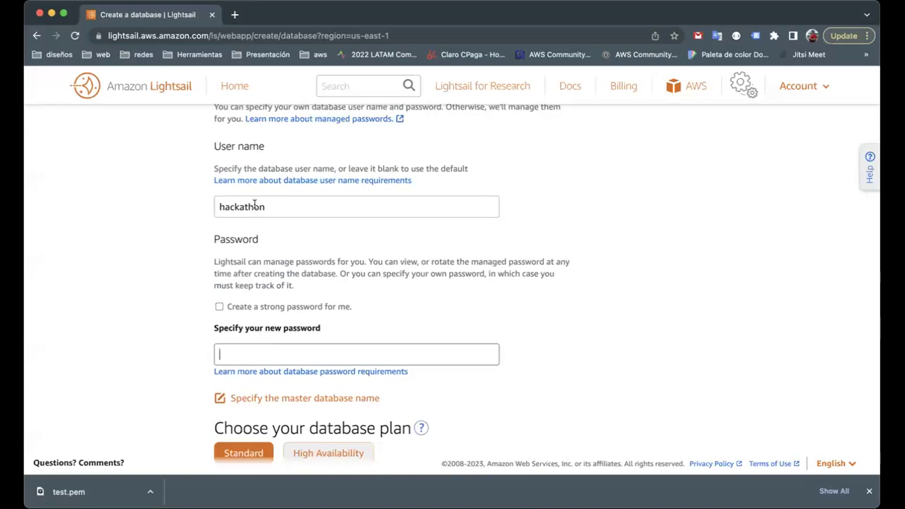
pyautogui.doubleClick(225, 239)
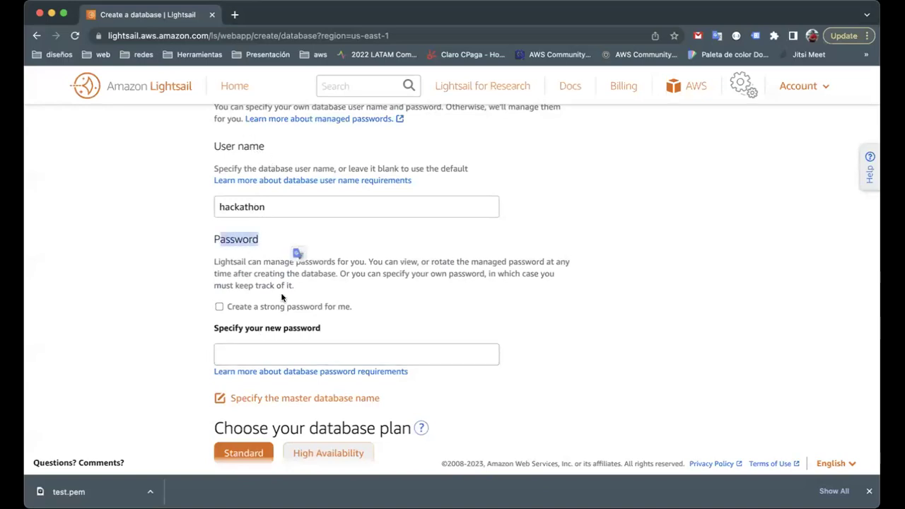
pyautogui.click(237, 357)
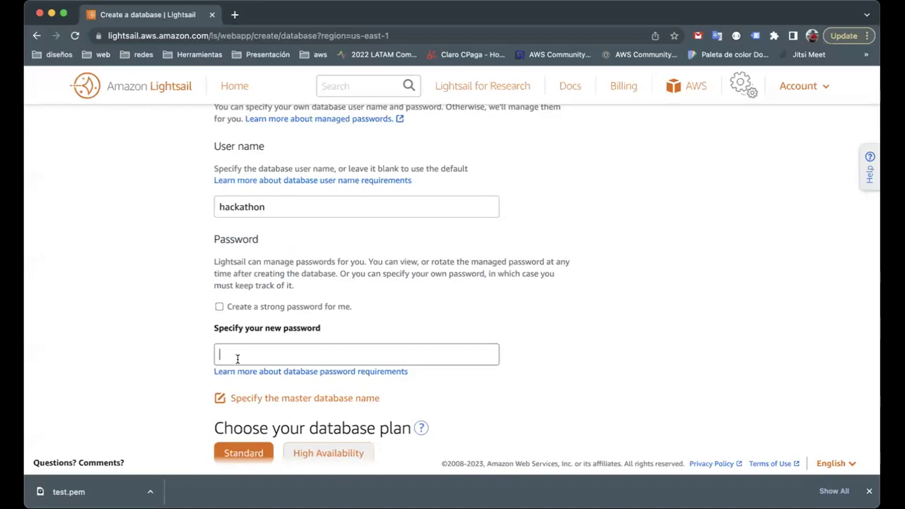
pyautogui.write('a')
pyautogui.press('BackSpace')
# Edit the password to remove the disallowed @ sign and trailing characters
pyautogui.doubleClick(258, 355)
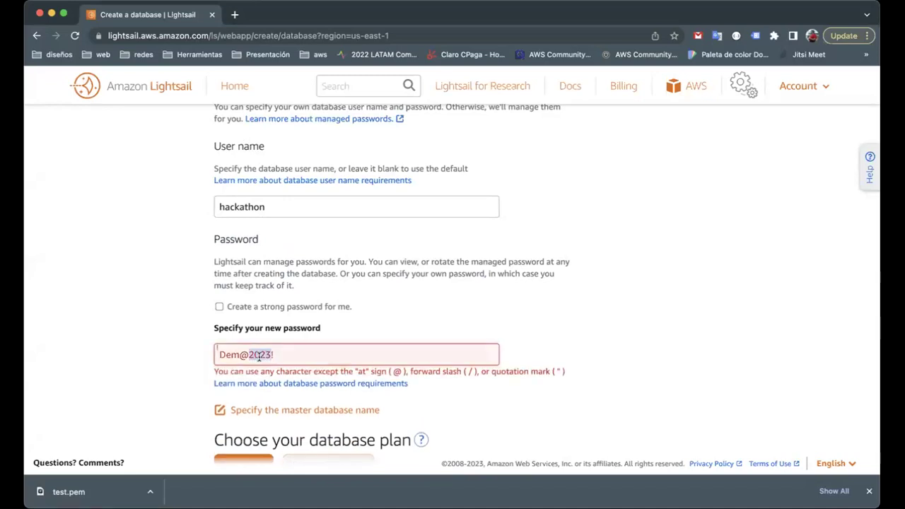
pyautogui.click(219, 355)
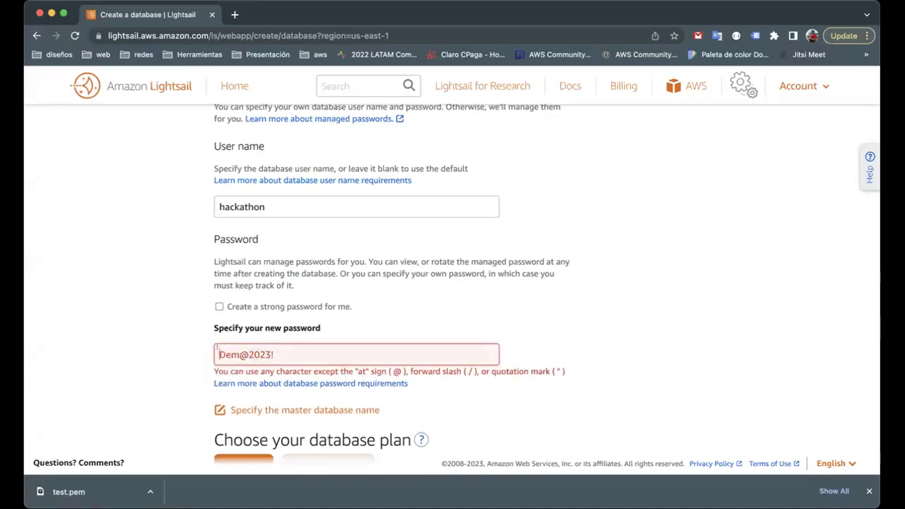
pyautogui.click(302, 354)
pyautogui.press('BackSpace')
pyautogui.press('BackSpace')
pyautogui.press('BackSpace')
pyautogui.press('BackSpace')
pyautogui.press('BackSpace')
pyautogui.press('BackSpace')
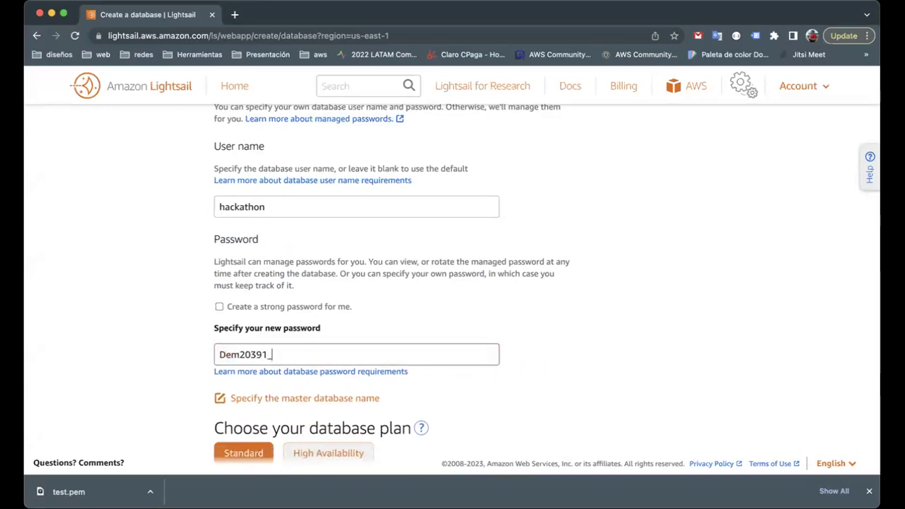
pyautogui.doubleClick(303, 348)
pyautogui.scroll(-4, 308, 394)
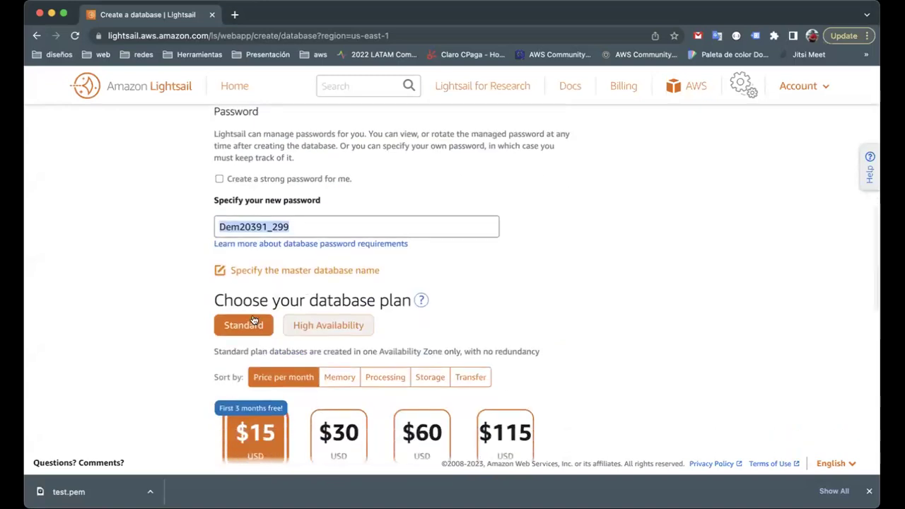
pyautogui.scroll(-3, 254, 320)
pyautogui.scroll(1, 297, 173)
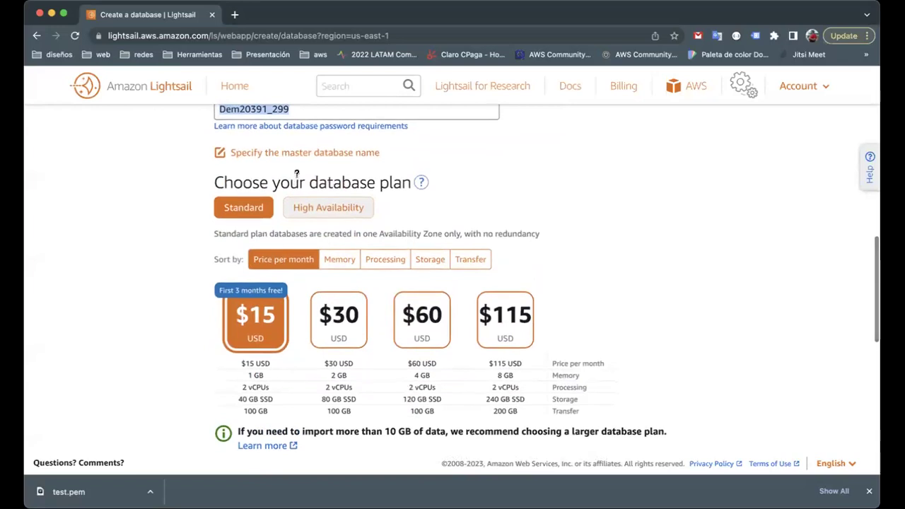
pyautogui.scroll(-4, 247, 207)
pyautogui.scroll(-10, 246, 209)
# Create the Hackathon2023 database and watch it appear as Creating in the Databases list
pyautogui.click(457, 340)
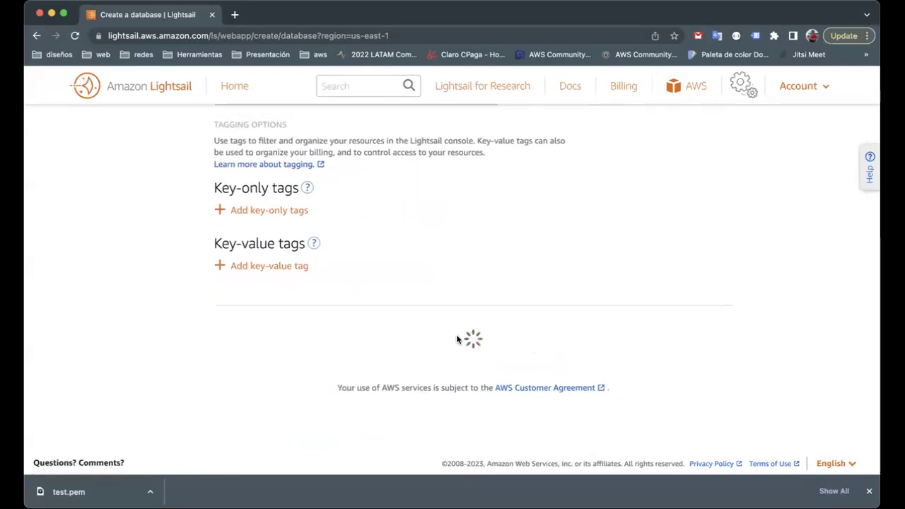
pyautogui.scroll(10, 476, 211)
pyautogui.scroll(8, 477, 211)
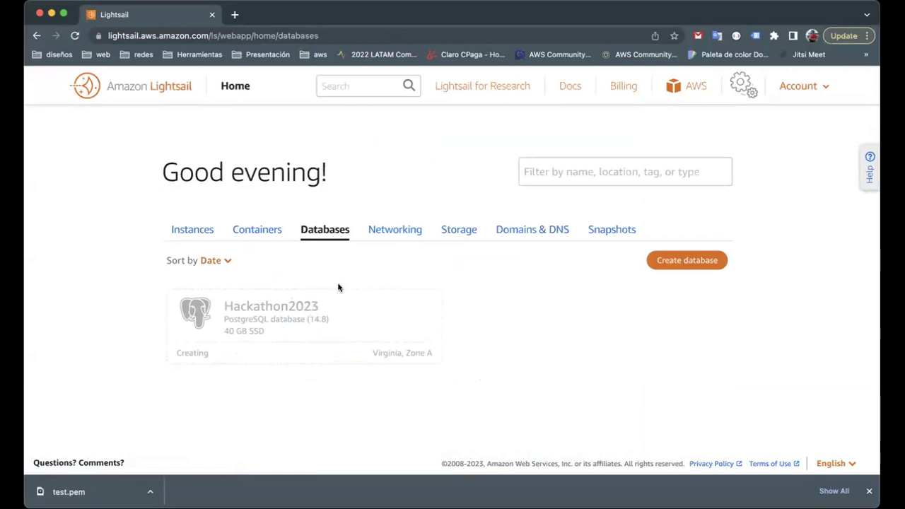
pyautogui.click(206, 233)
# Copy Hackathon-AWS's public IP 3.87.161.148 from its Connect tab, then focus the terminal
pyautogui.click(293, 308)
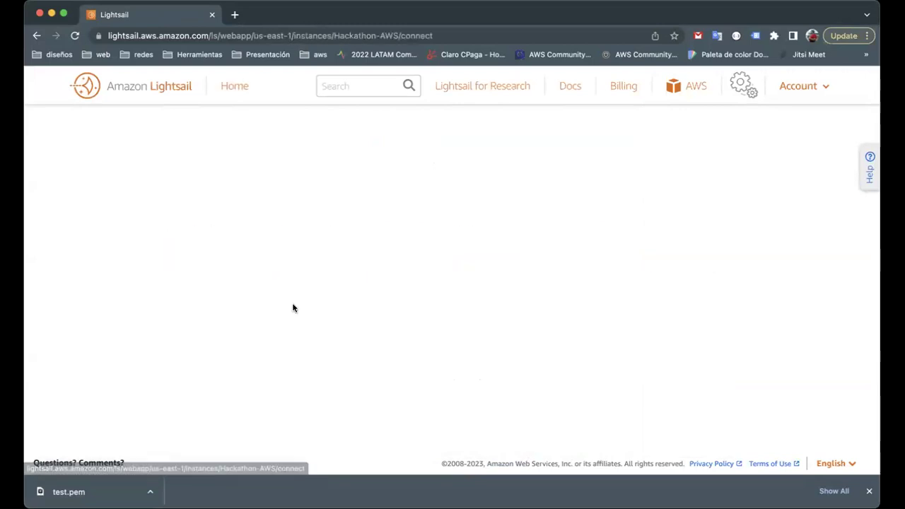
pyautogui.scroll(-5, 421, 229)
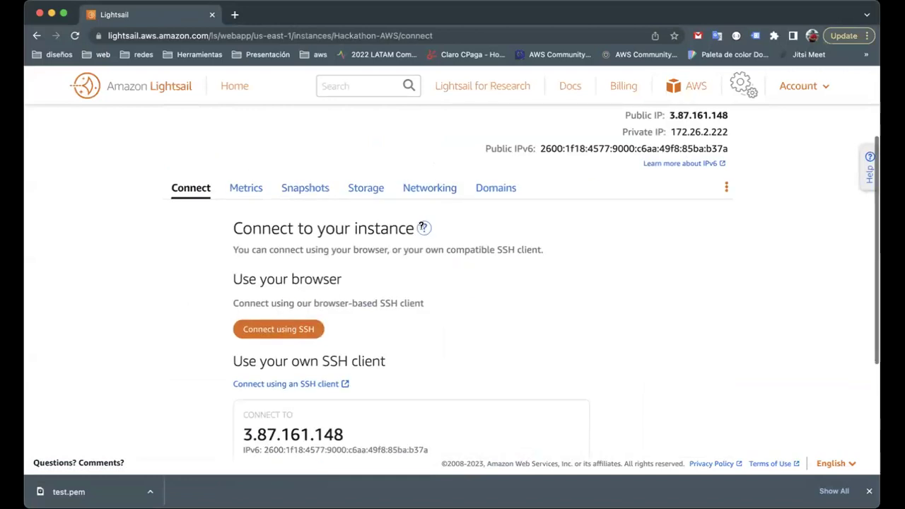
pyautogui.doubleClick(298, 319)
pyautogui.press('super+c')
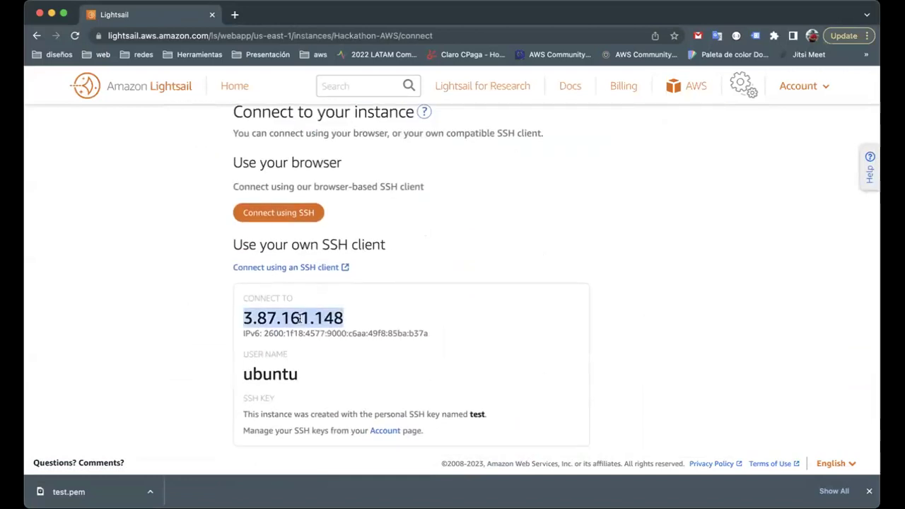
pyautogui.scroll(-1, 300, 319)
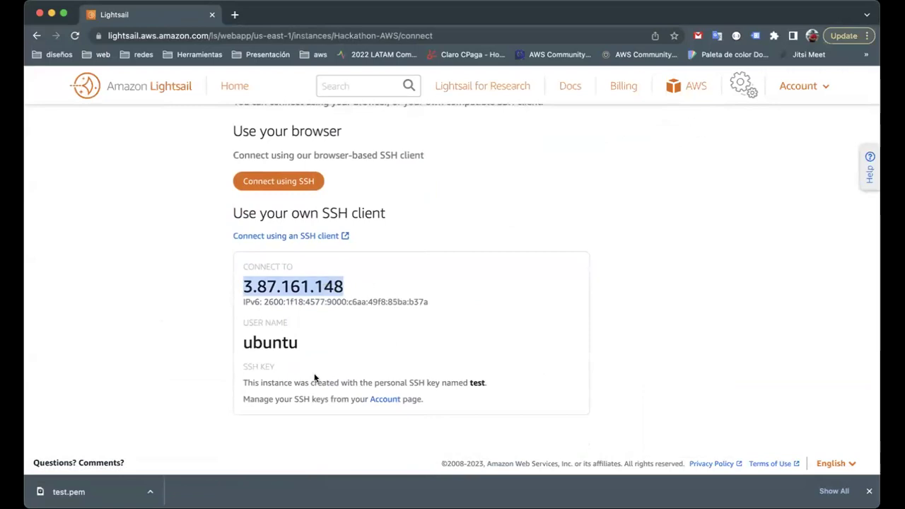
pyautogui.scroll(-1, 316, 378)
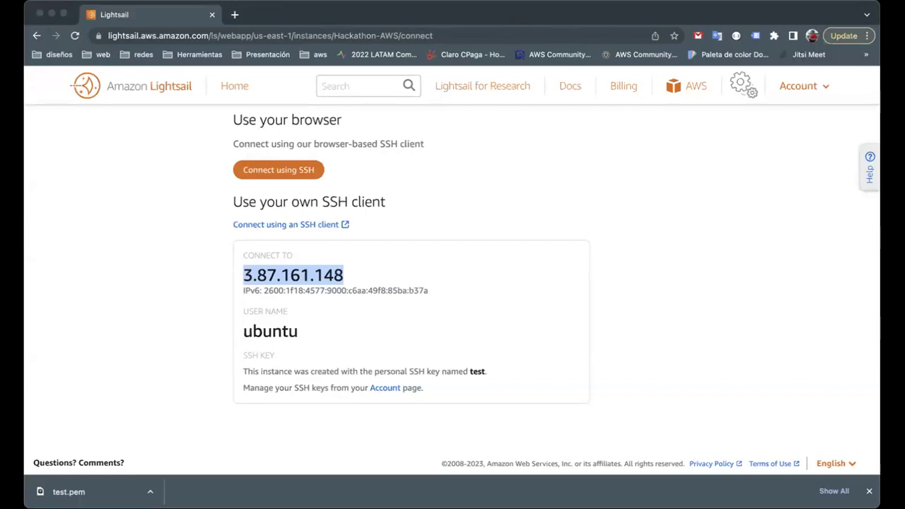
pyautogui.click(464, 22)
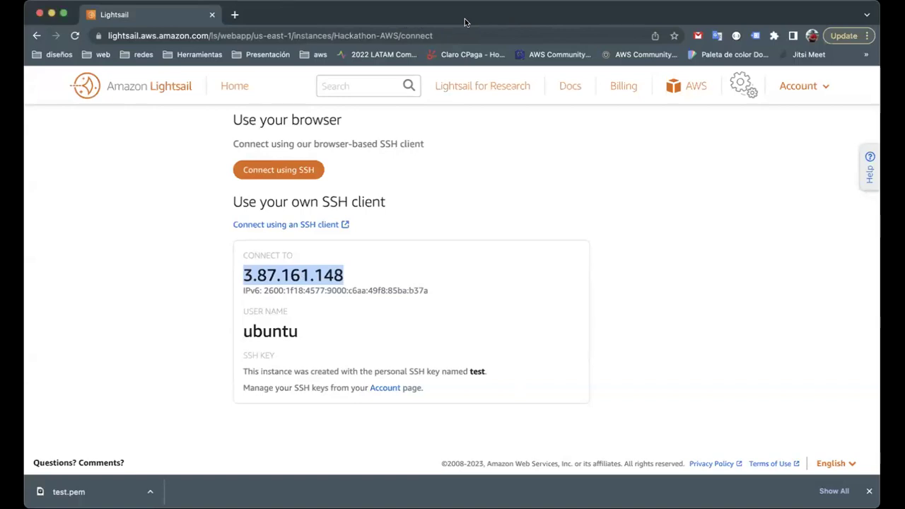
pyautogui.click(466, 196)
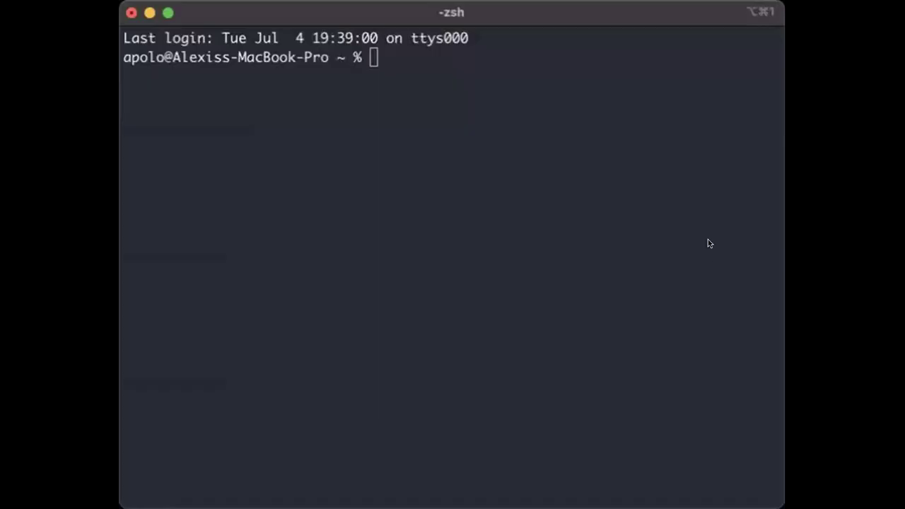
pyautogui.click(708, 243)
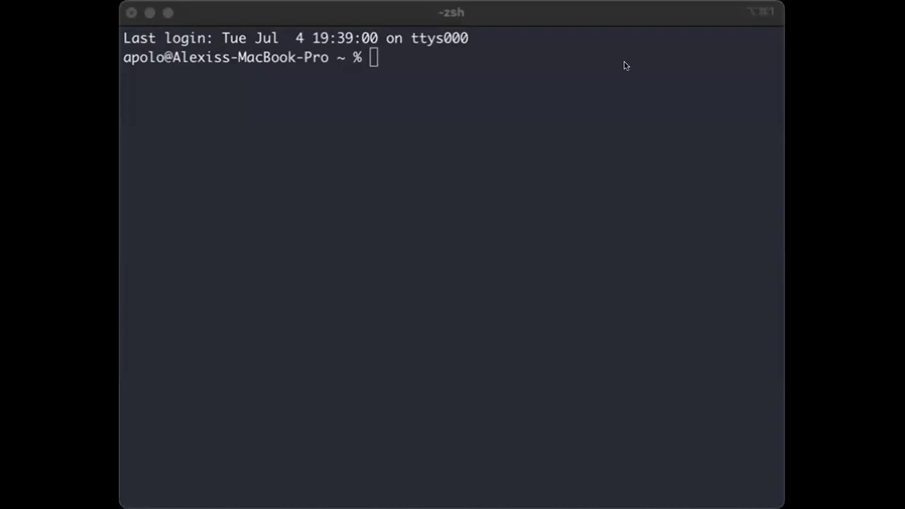
# Move into the Desktop folder, clear the screen and list its files
pyautogui.click(543, 8)
pyautogui.write('cd Dow')
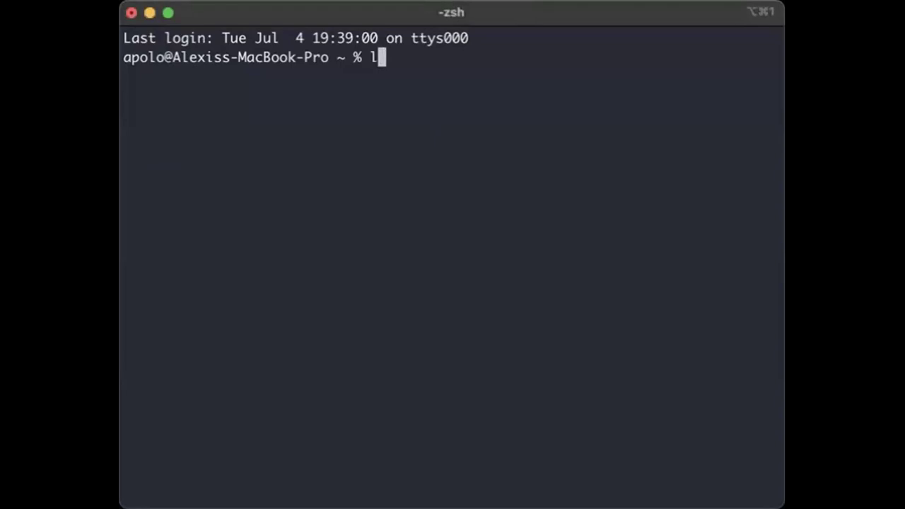
pyautogui.press('BackSpace')
pyautogui.press('BackSpace')
pyautogui.write('De')
pyautogui.press('BackSpace')
pyautogui.press('BackSpace')
pyautogui.write('esk')
pyautogui.press('Tab')
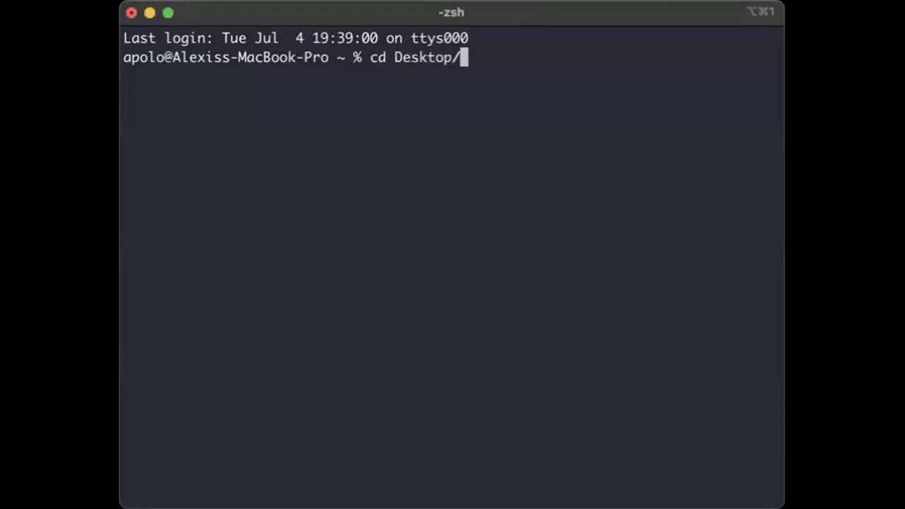
pyautogui.press('Return')
pyautogui.write('cleart')
pyautogui.press('Return')
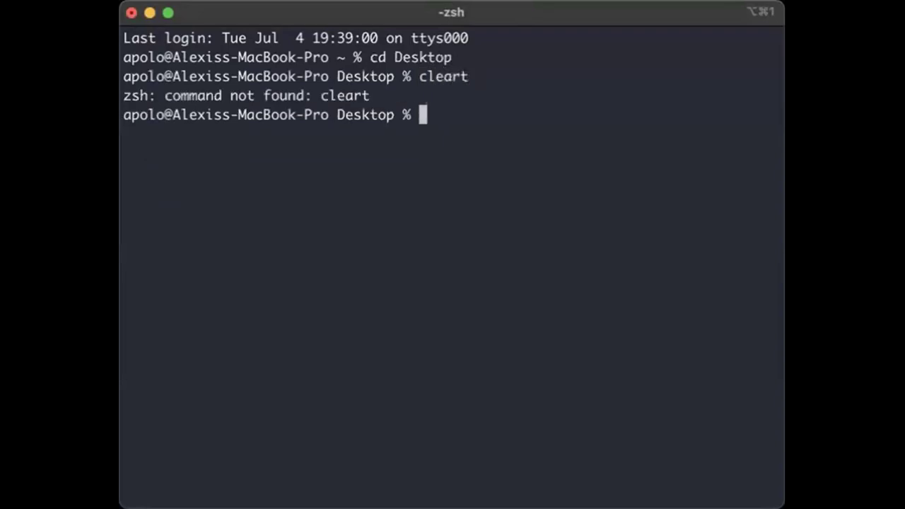
pyautogui.write('clear')
pyautogui.press('Return')
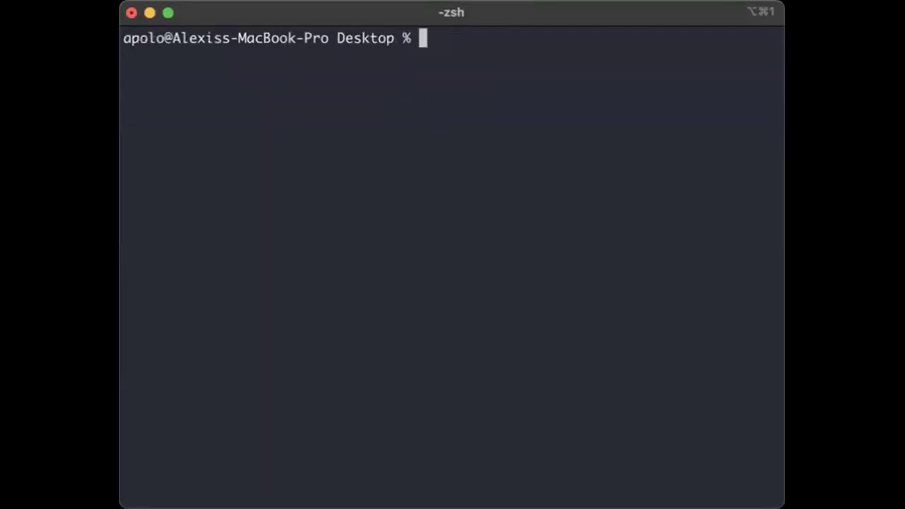
pyautogui.write('c')
pyautogui.press('BackSpace')
pyautogui.write('ls')
pyautogui.press('Return')
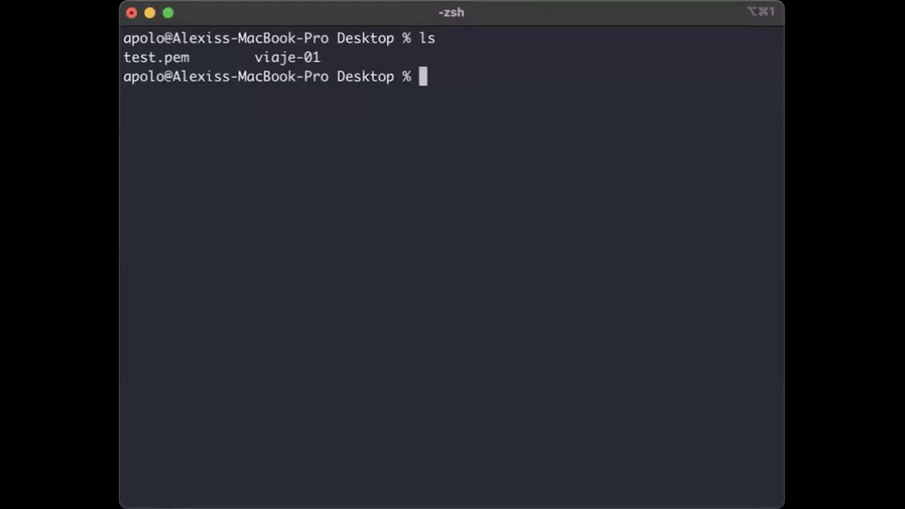
# Restrict test.pem to owner-read with chmod 400 and clear the screen
pyautogui.write('chmod')
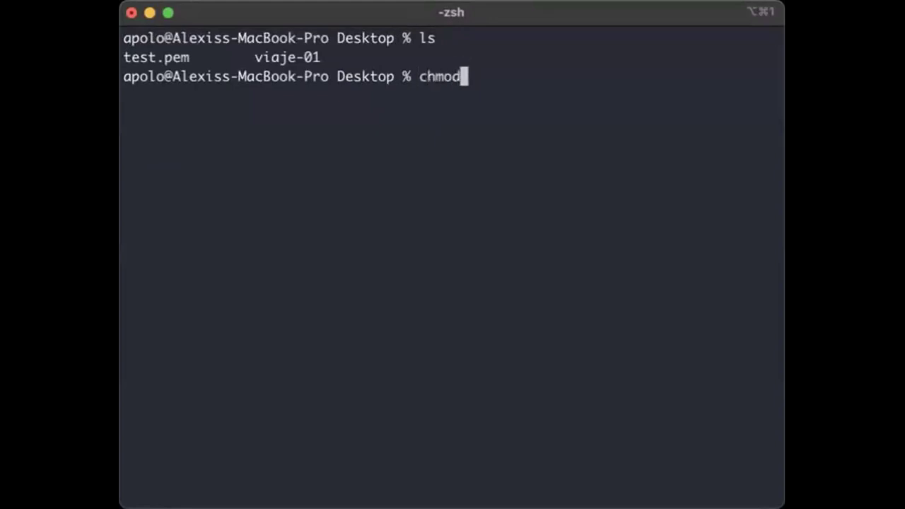
pyautogui.write(' 400')
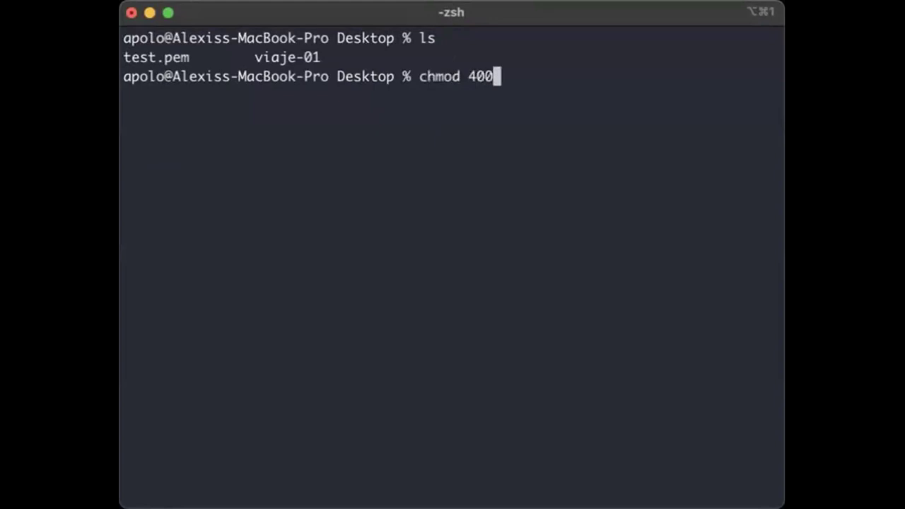
pyautogui.write(' test')
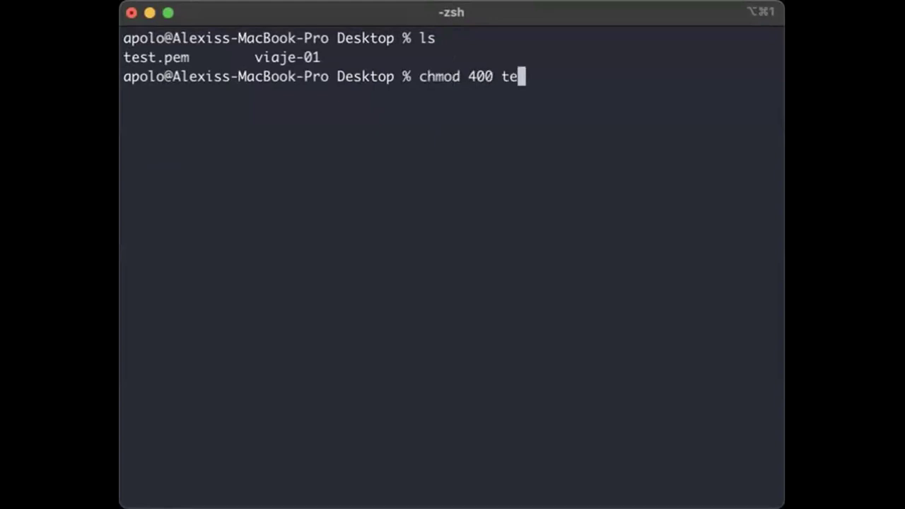
pyautogui.press('Tab')
pyautogui.press('Return')
pyautogui.write('clea')
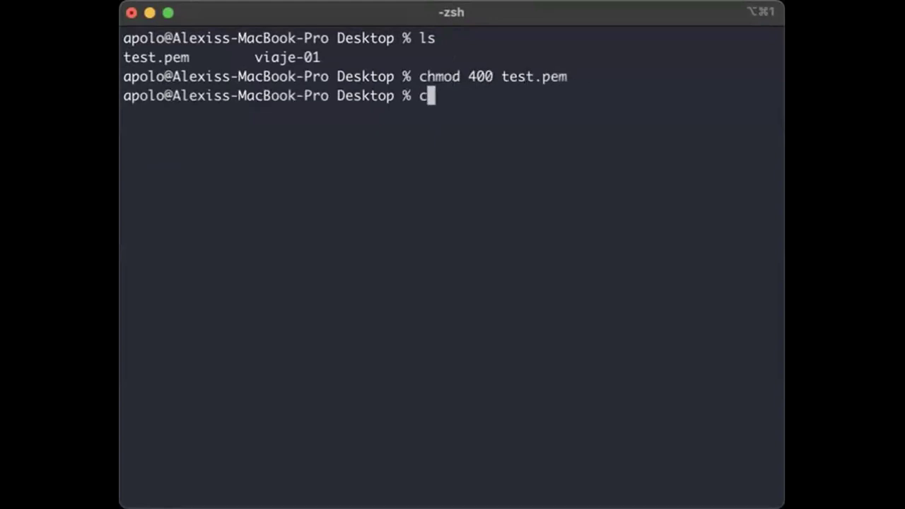
pyautogui.press('BackSpace')
pyautogui.press('BackSpace')
pyautogui.press('BackSpace')
pyautogui.press('BackSpace')
pyautogui.hotkey('ctrl', 'l')
pyautogui.write('ssh ubuntu@')
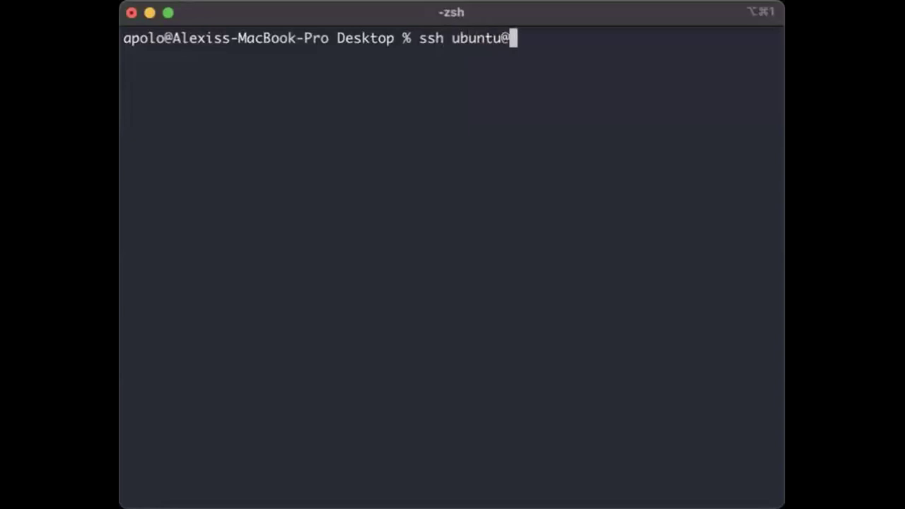
pyautogui.press('super+v')
pyautogui.press('Return')
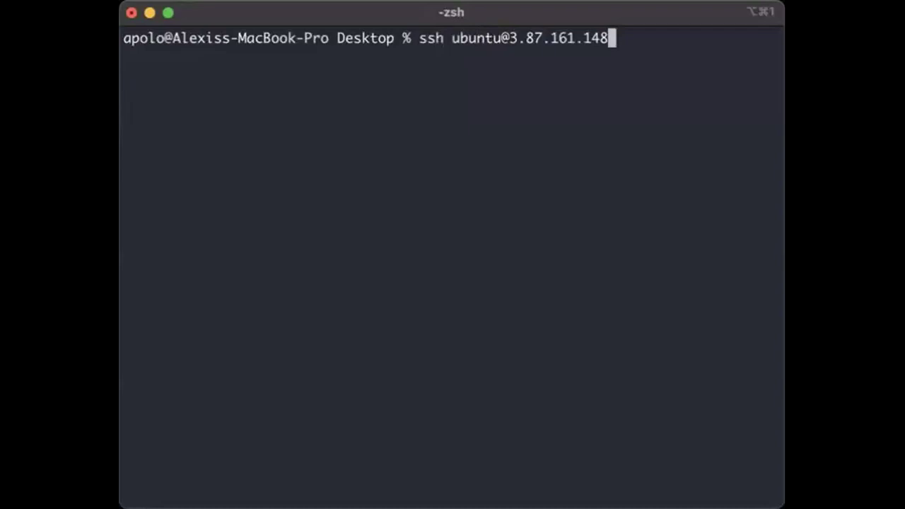
pyautogui.press('Left')
pyautogui.press('Left')
pyautogui.press('Left')
pyautogui.press('Left')
pyautogui.press('Left')
pyautogui.press('Left')
pyautogui.press('Left')
pyautogui.press('Left')
pyautogui.press('Left')
pyautogui.press('Left')
pyautogui.press('Left')
pyautogui.press('Left')
pyautogui.press('Left')
pyautogui.press('Left')
pyautogui.press('Left')
pyautogui.press('Left')
pyautogui.press('Left')
pyautogui.press('Left')
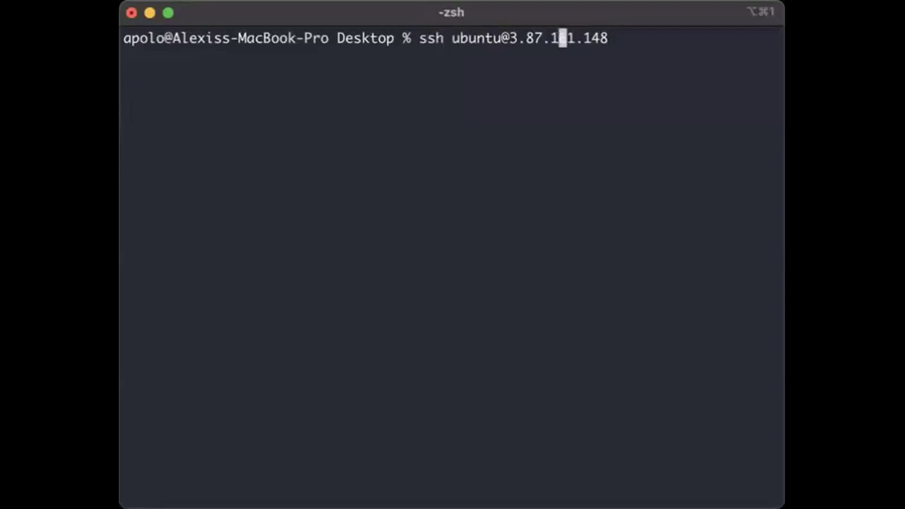
pyautogui.press('Left')
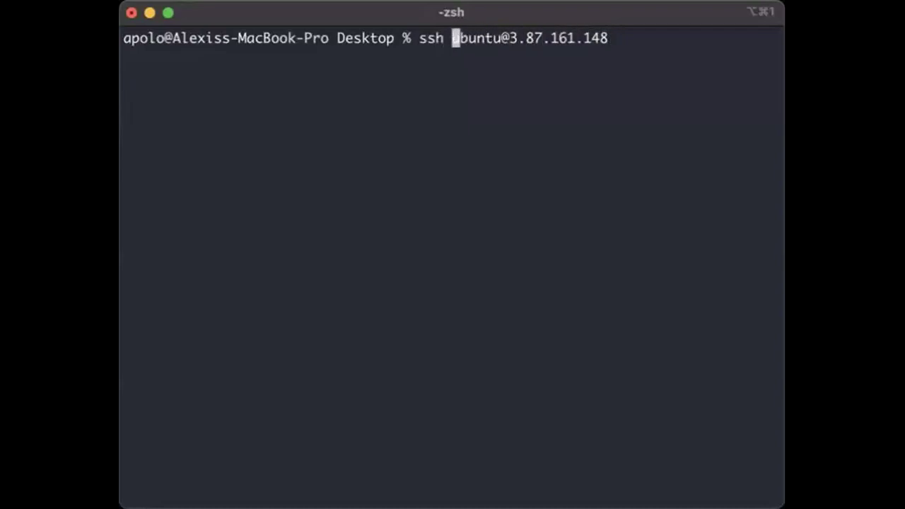
pyautogui.write('-i ')
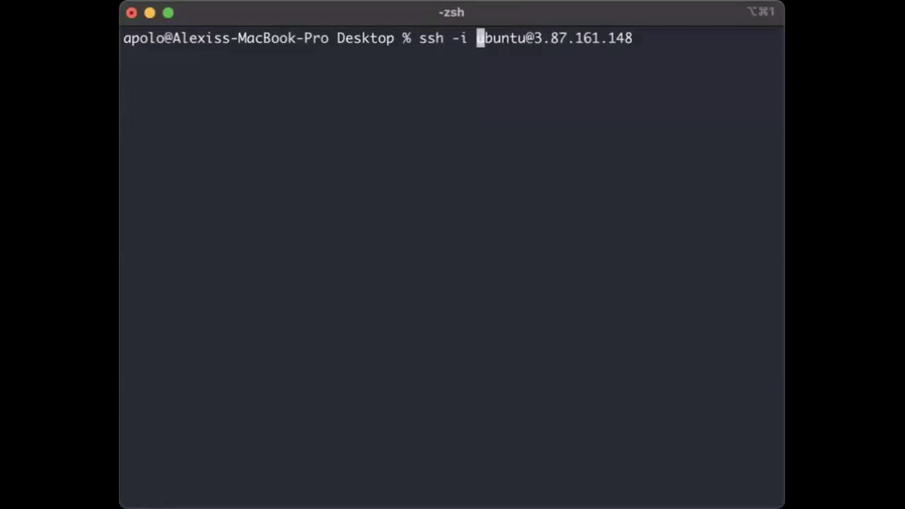
pyautogui.write('tes')
pyautogui.press('Tab')
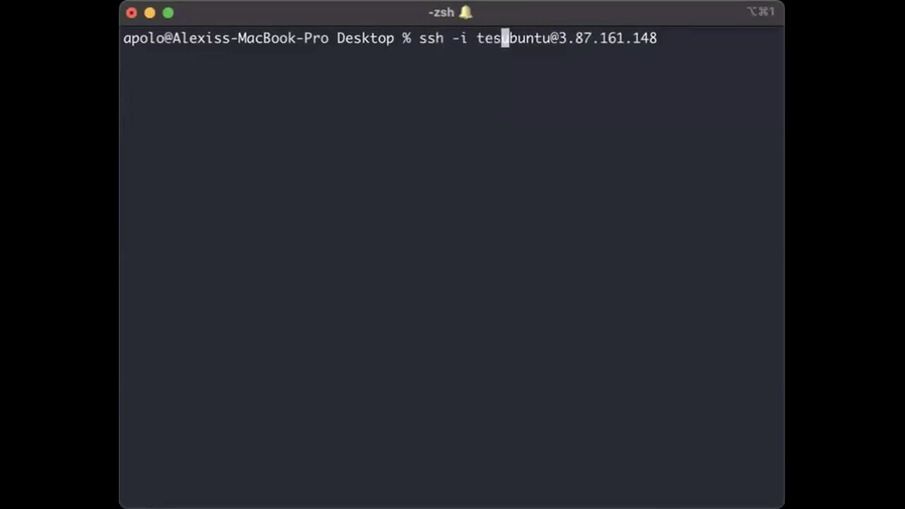
pyautogui.press('BackSpace')
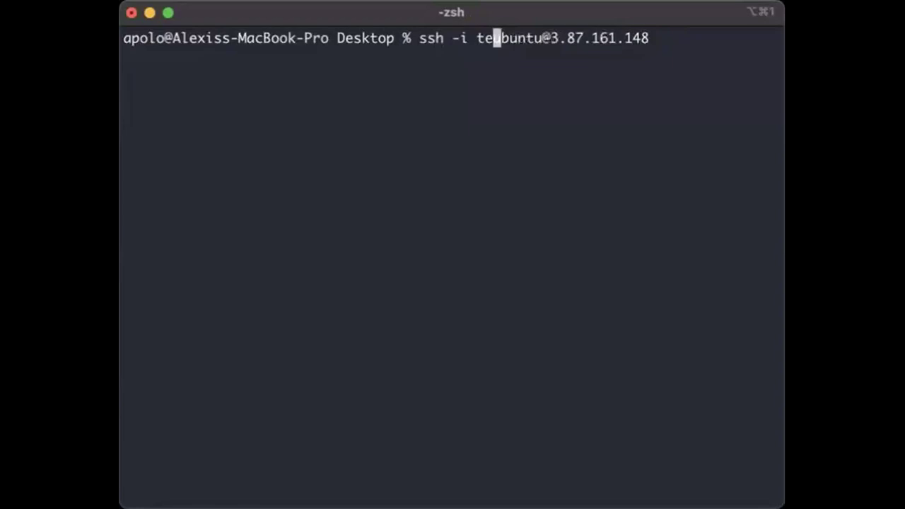
pyautogui.press('Left')
pyautogui.press('Tab')
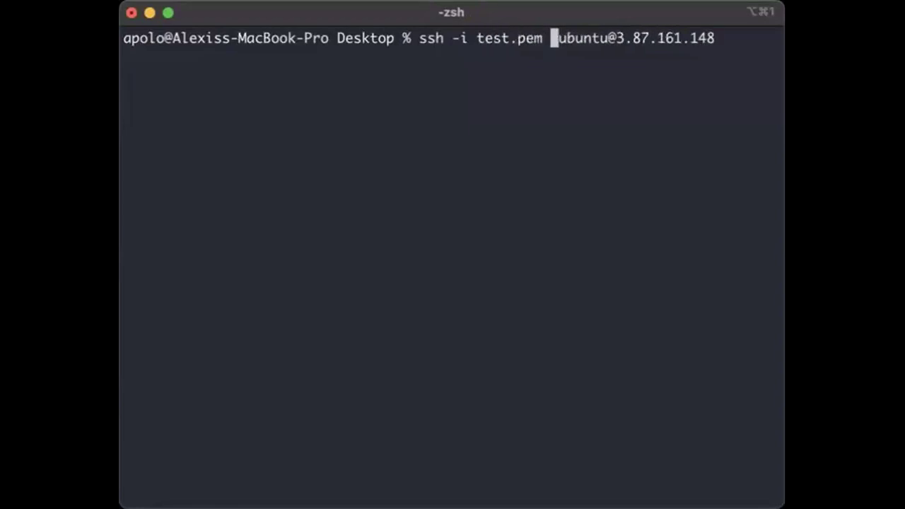
pyautogui.press('Return')
pyautogui.write('yes')
pyautogui.press('Return')
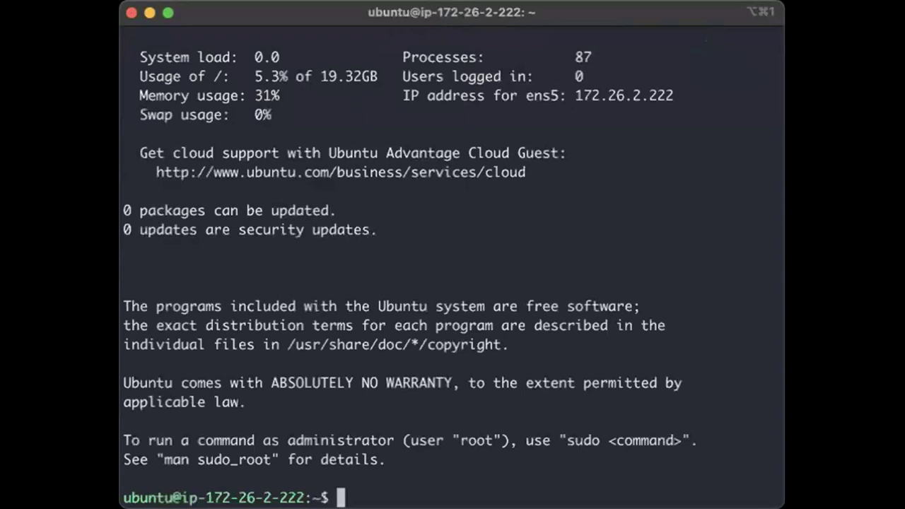
# Run clear at the remote Ubuntu prompt
pyautogui.write('clear')
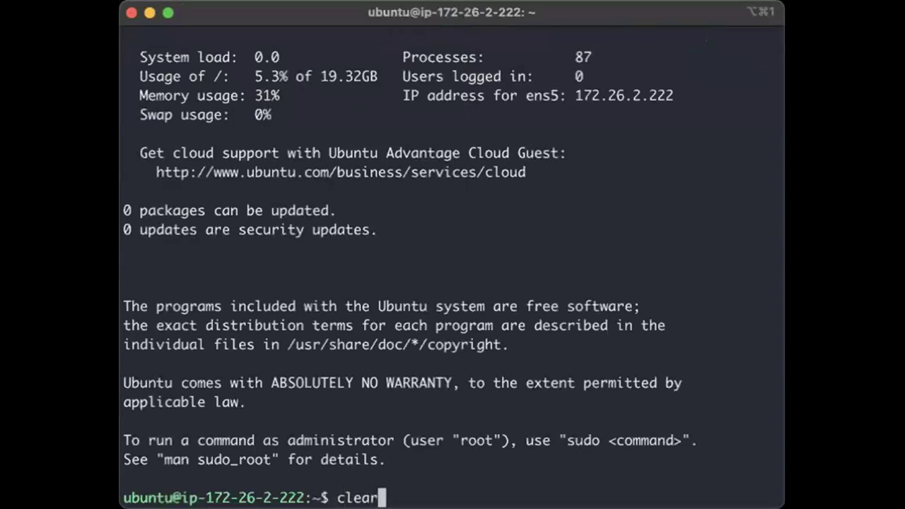
pyautogui.press('Return')
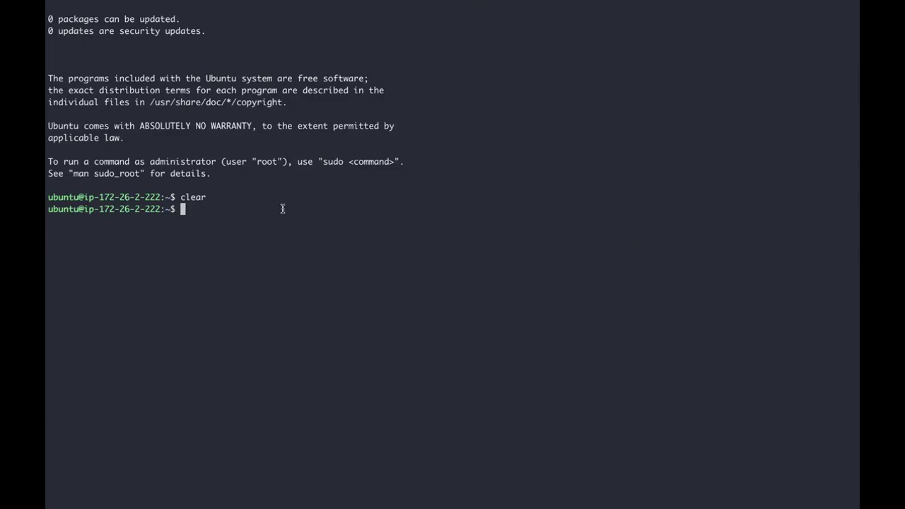
# Log out of the instance with exit and list the Desktop showing test.pem
pyautogui.write('exit')
pyautogui.press('Return')
pyautogui.write('ls')
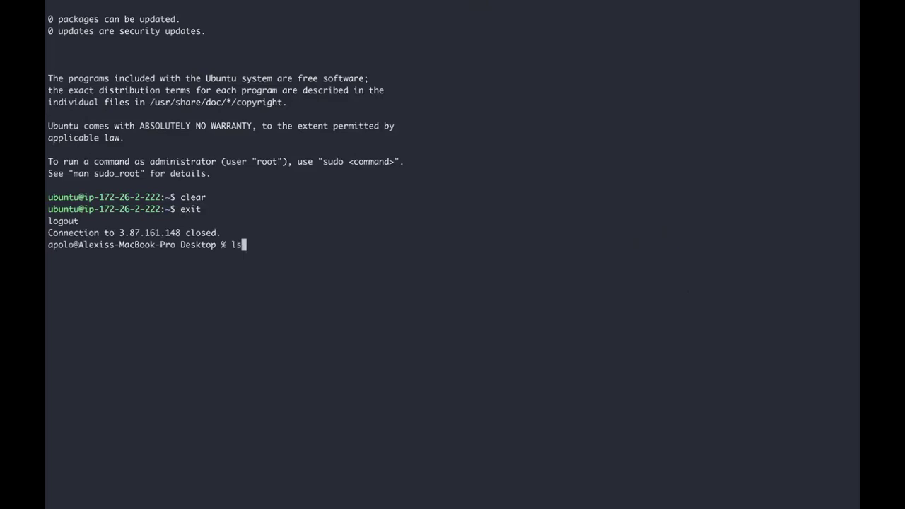
pyautogui.press('Return')
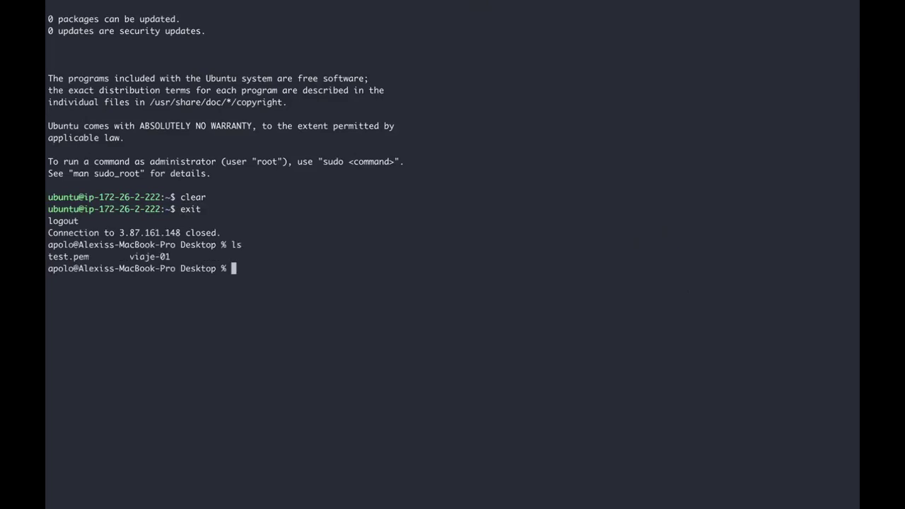
pyautogui.write('to')
pyautogui.press('BackSpace')
pyautogui.press('BackSpace')
pyautogui.doubleClick(67, 257)
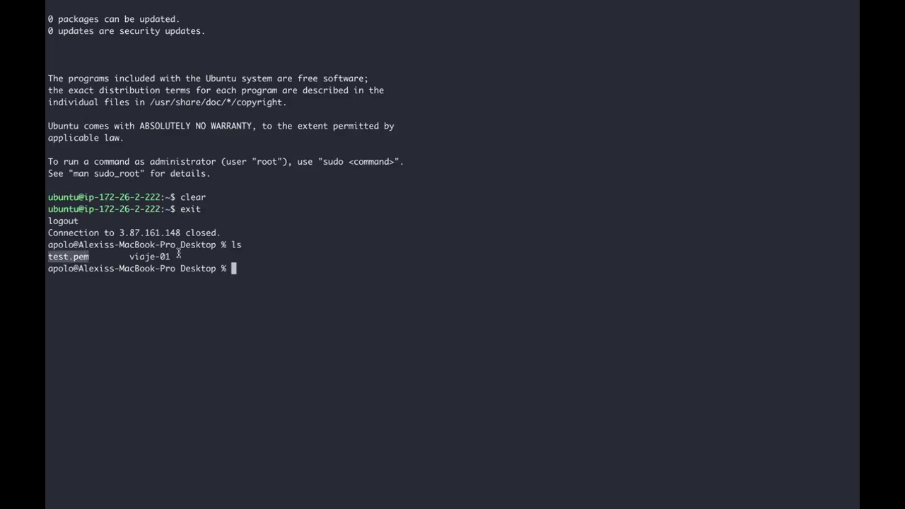
pyautogui.click(241, 269)
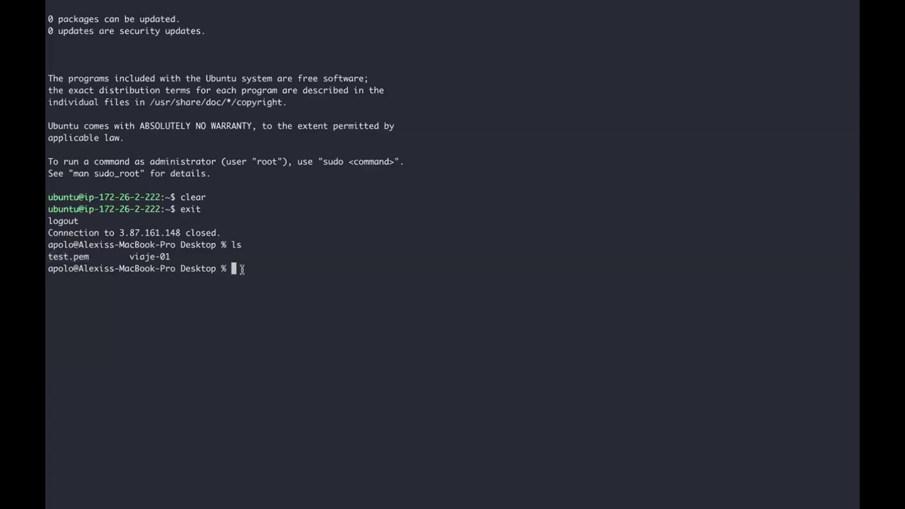
pyautogui.write('ssh -i t')
pyautogui.press('Tab')
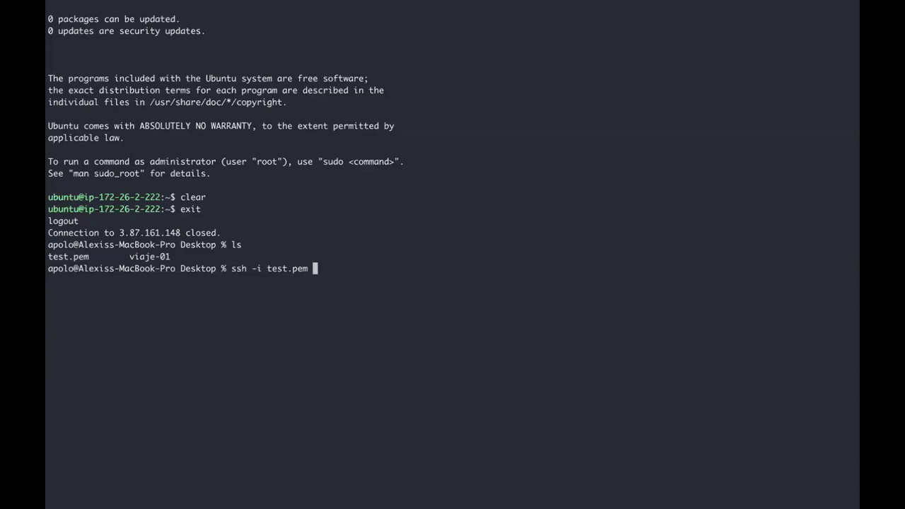
pyautogui.write('ubuntu@te')
pyautogui.press('BackSpace')
pyautogui.moveTo(232, 269); pyautogui.dragTo(385, 269)
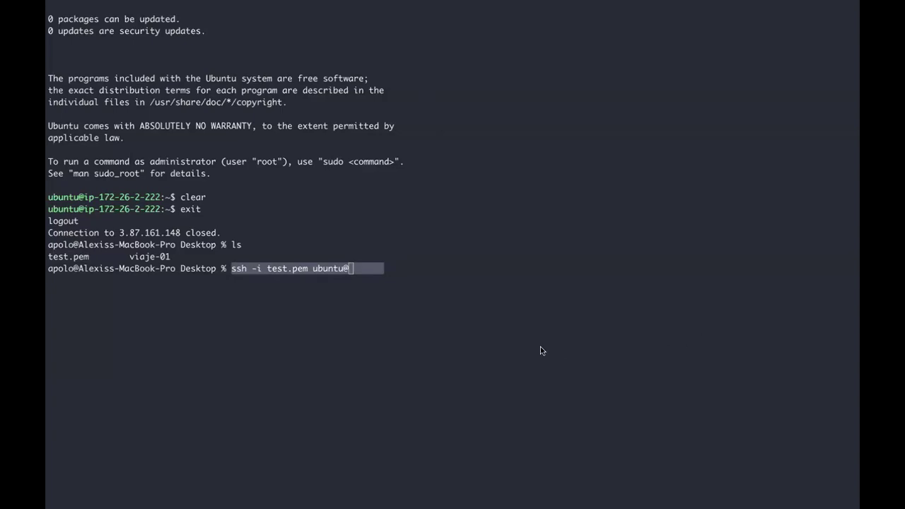
pyautogui.click(581, 269)
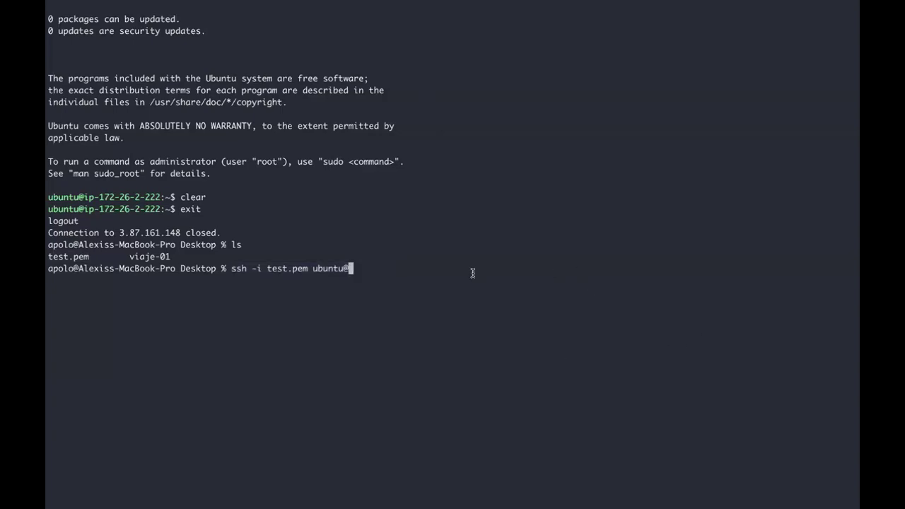
pyautogui.press('BackSpace')
pyautogui.press('BackSpace')
pyautogui.press('BackSpace')
pyautogui.press('BackSpace')
pyautogui.press('BackSpace')
pyautogui.press('BackSpace')
pyautogui.press('BackSpace')
pyautogui.press('BackSpace')
pyautogui.press('BackSpace')
pyautogui.press('BackSpace')
pyautogui.press('BackSpace')
pyautogui.press('BackSpace')
pyautogui.press('BackSpace')
pyautogui.press('BackSpace')
pyautogui.press('BackSpace')
pyautogui.press('BackSpace')
pyautogui.press('BackSpace')
pyautogui.press('BackSpace')
pyautogui.press('BackSpace')
pyautogui.press('BackSpace')
pyautogui.press('BackSpace')
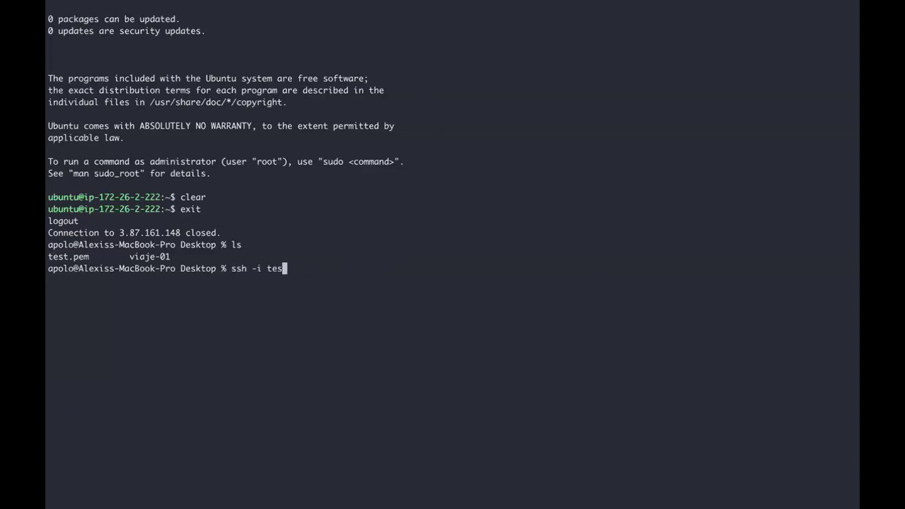
pyautogui.write('ssh')
pyautogui.press('Right')
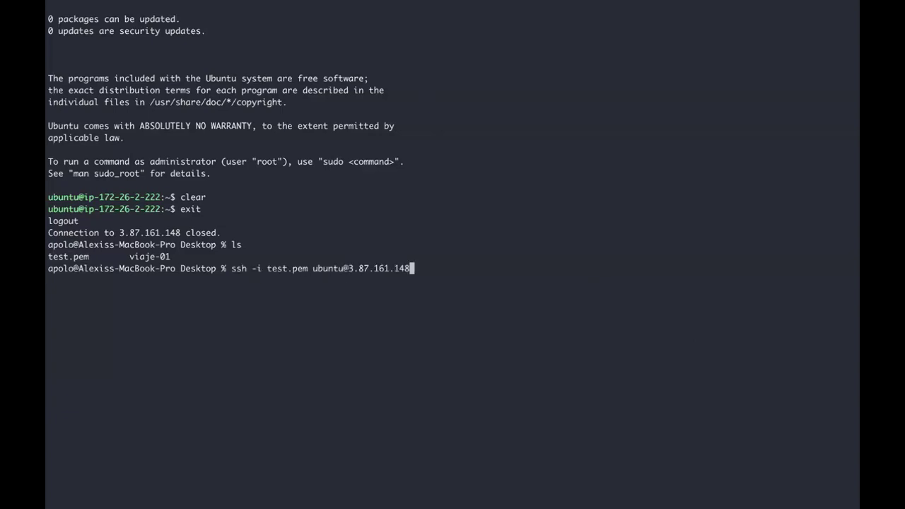
pyautogui.press('Return')
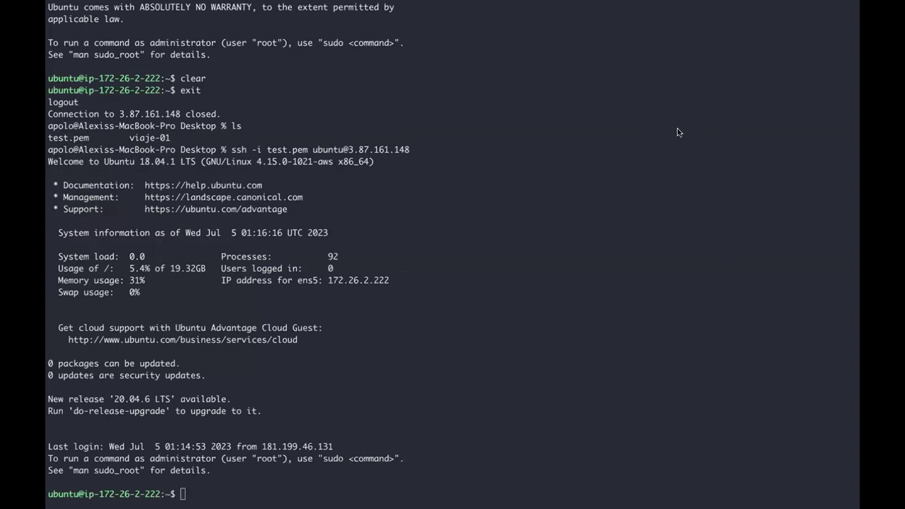
pyautogui.moveTo(75, 25)
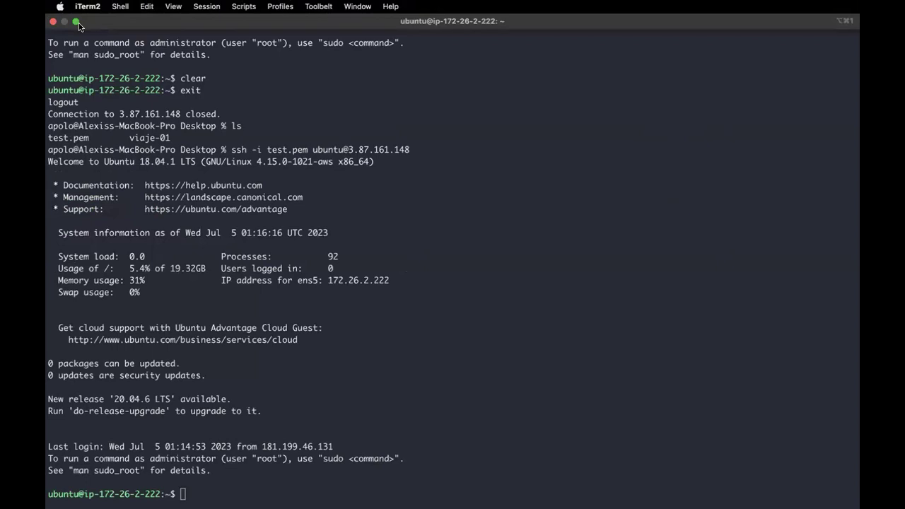
pyautogui.click(76, 22)
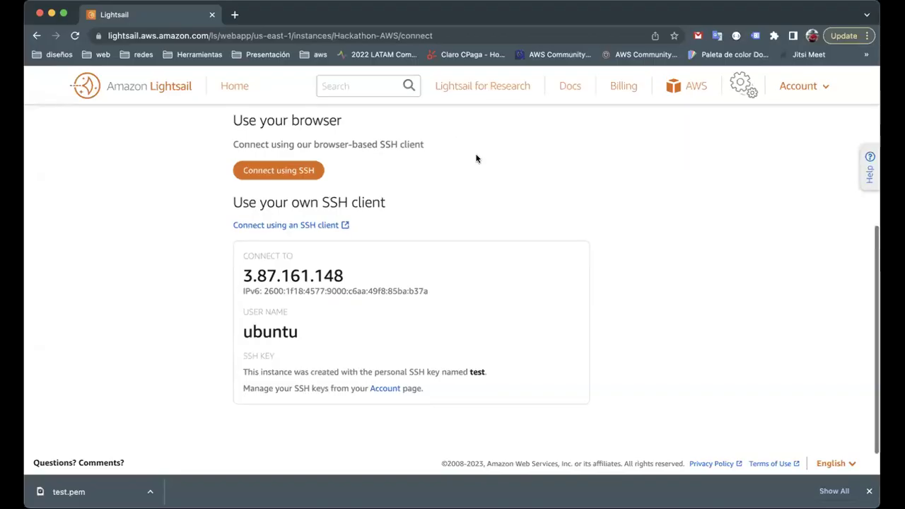
# View the instance's Snapshots section, then return Home to the Databases tab
pyautogui.scroll(5, 476, 158)
pyautogui.scroll(-3, 296, 173)
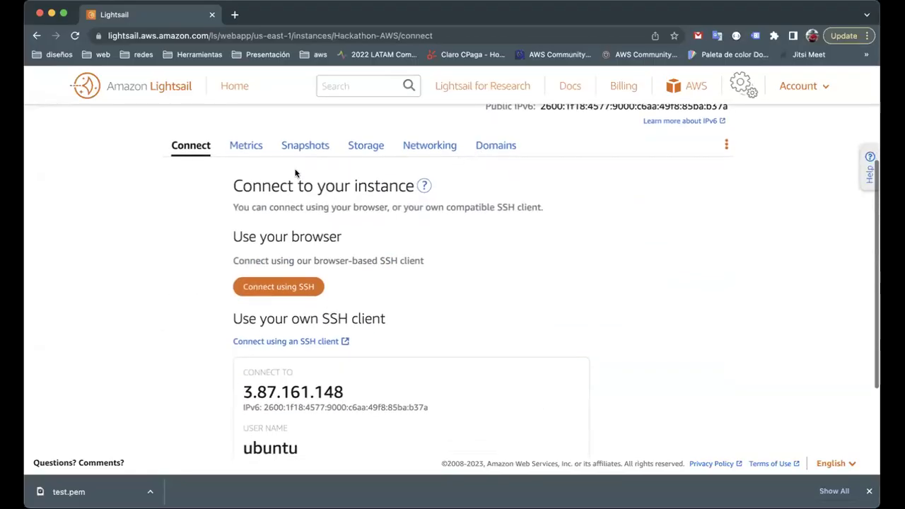
pyautogui.click(300, 147)
pyautogui.scroll(-5, 399, 184)
pyautogui.scroll(4, 398, 182)
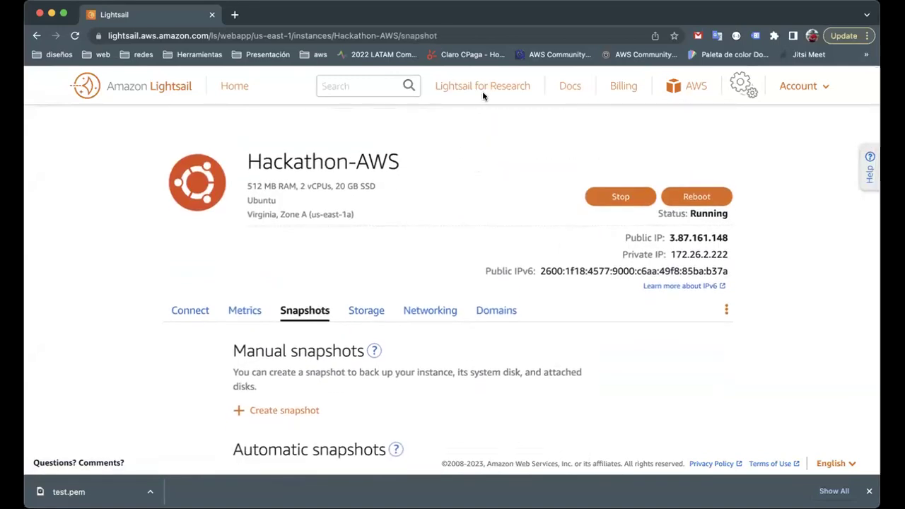
pyautogui.click(176, 85)
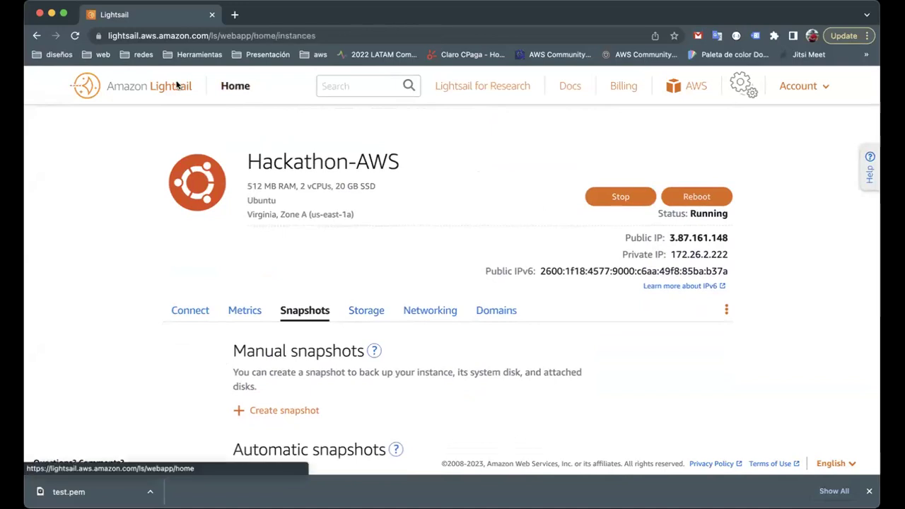
pyautogui.click(306, 229)
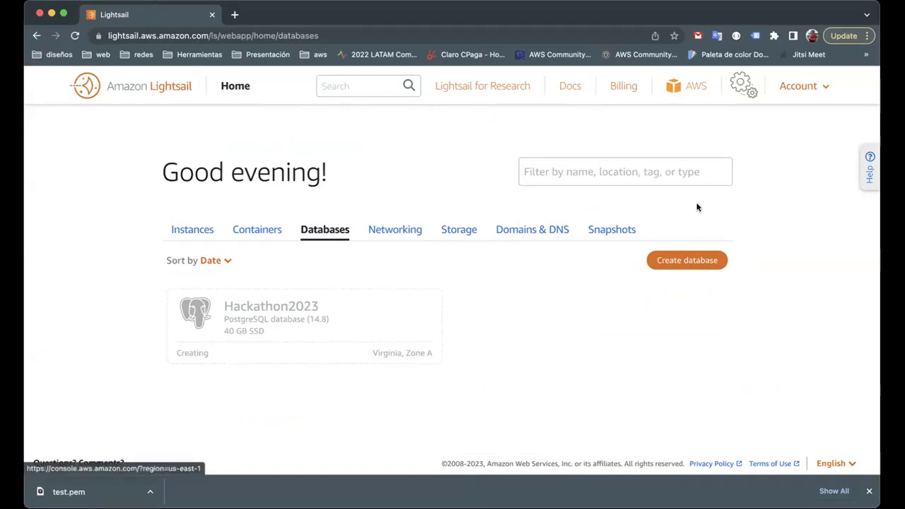
pyautogui.click(811, 40)
pyautogui.click(686, 276)
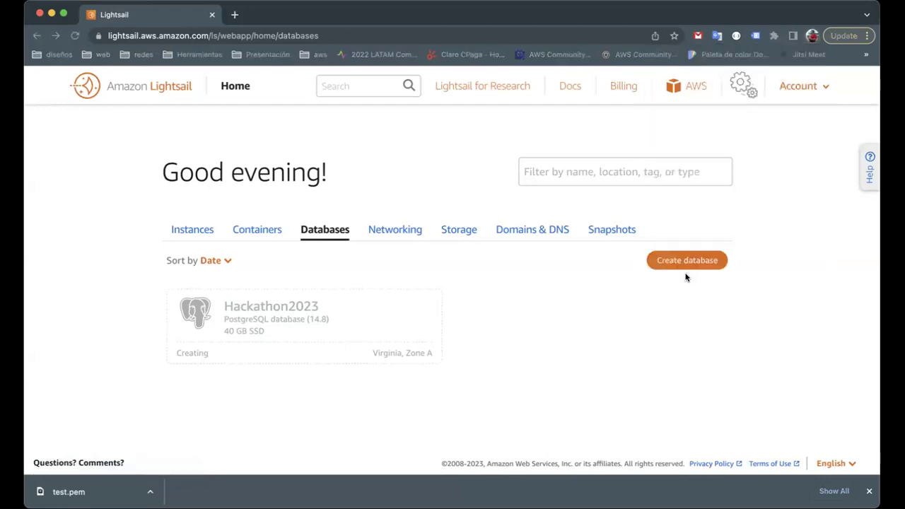
pyautogui.click(810, 36)
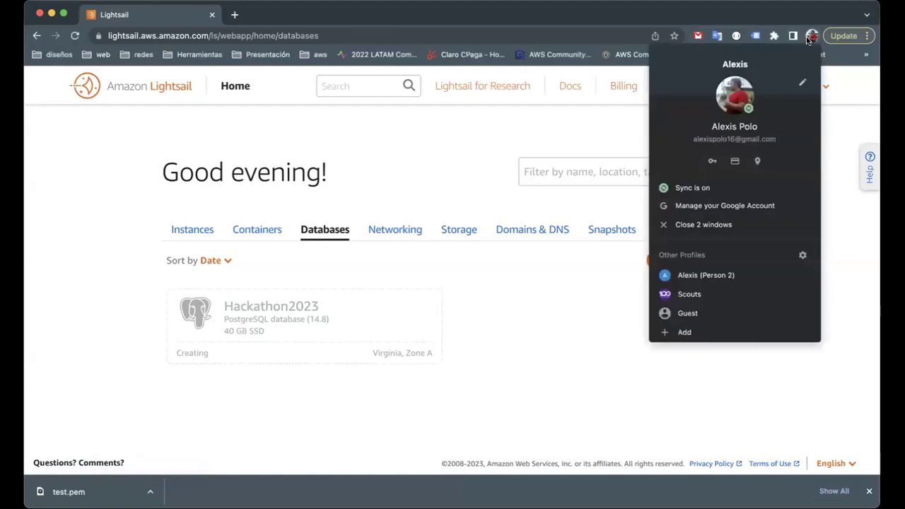
pyautogui.click(676, 274)
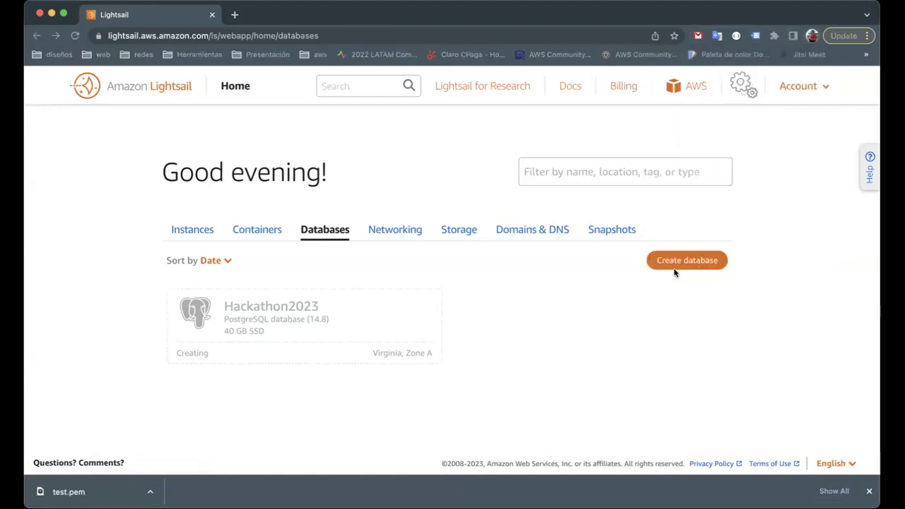
pyautogui.click(143, 222)
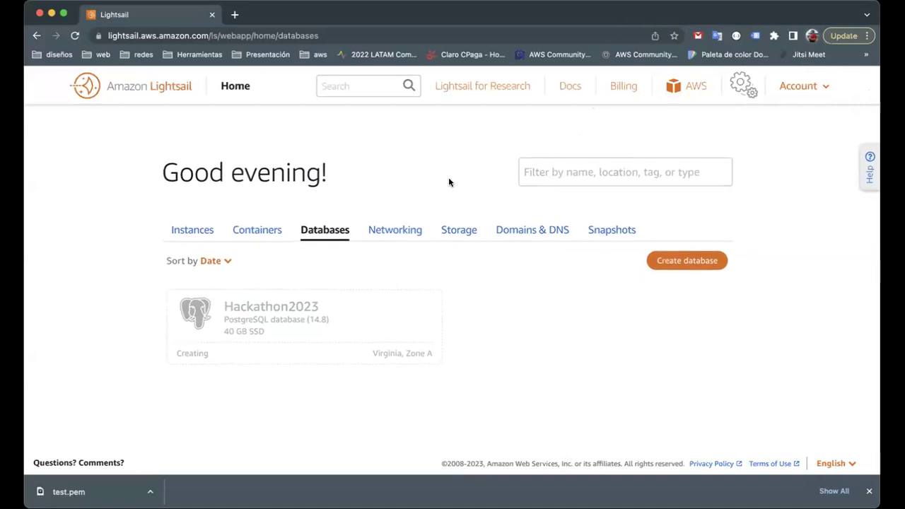
# Enter 'ec' in the Lightsail search, then open the AWS Management Console in a new tab
pyautogui.click(340, 87)
pyautogui.write('aws')
pyautogui.press('BackSpace')
pyautogui.press('BackSpace')
pyautogui.press('BackSpace')
pyautogui.write('ec')
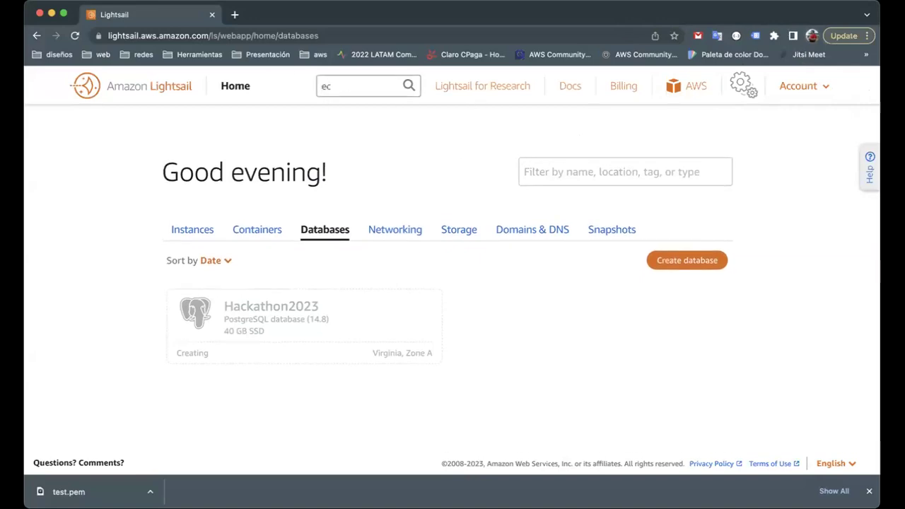
pyautogui.click(145, 36)
pyautogui.press('BackSpace')
pyautogui.press('BackSpace')
pyautogui.press('BackSpace')
pyautogui.press('BackSpace')
pyautogui.press('BackSpace')
pyautogui.press('BackSpace')
pyautogui.press('BackSpace')
pyautogui.press('BackSpace')
pyautogui.press('BackSpace')
pyautogui.press('BackSpace')
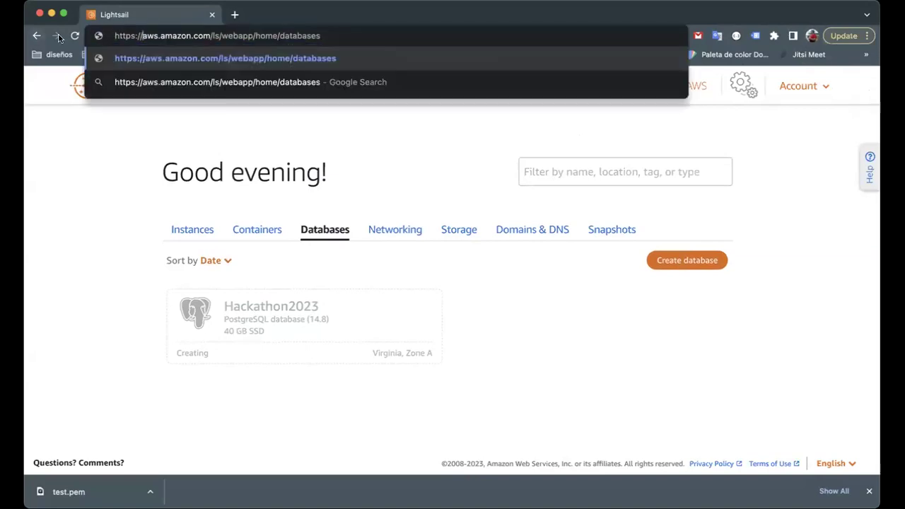
pyautogui.click(833, 144)
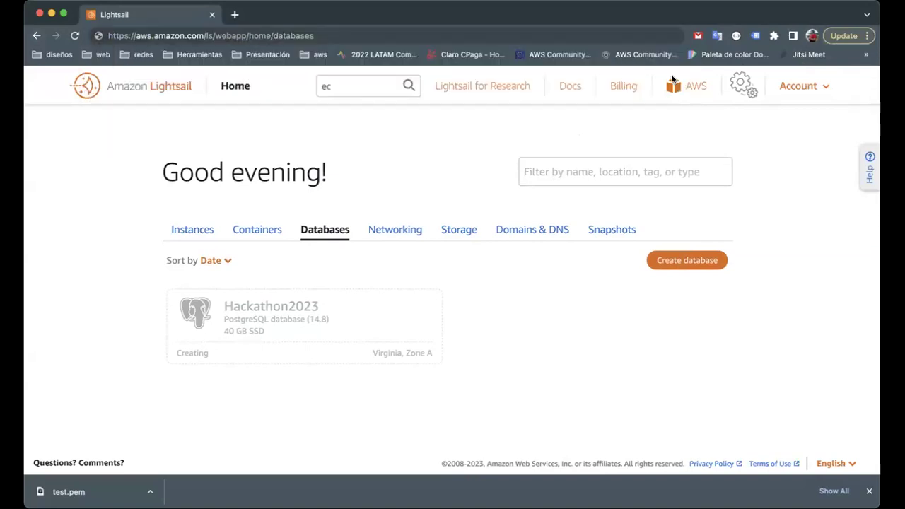
pyautogui.click(692, 86)
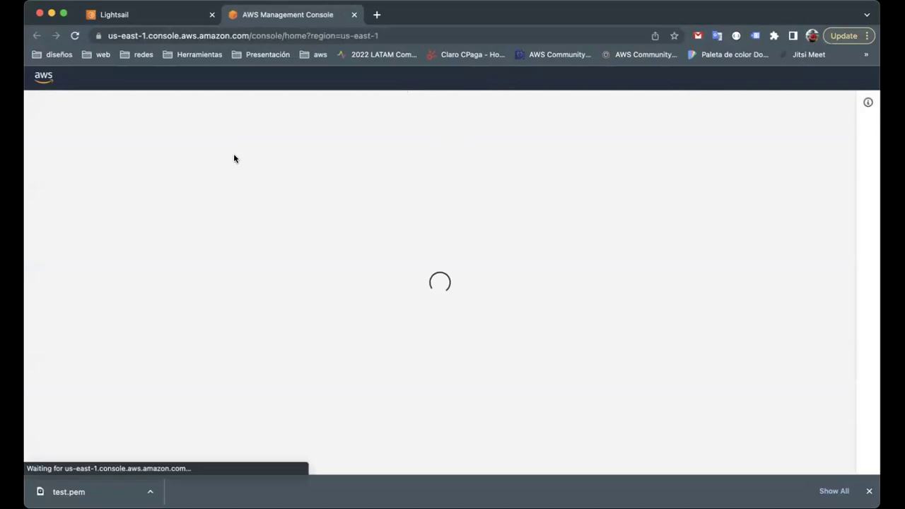
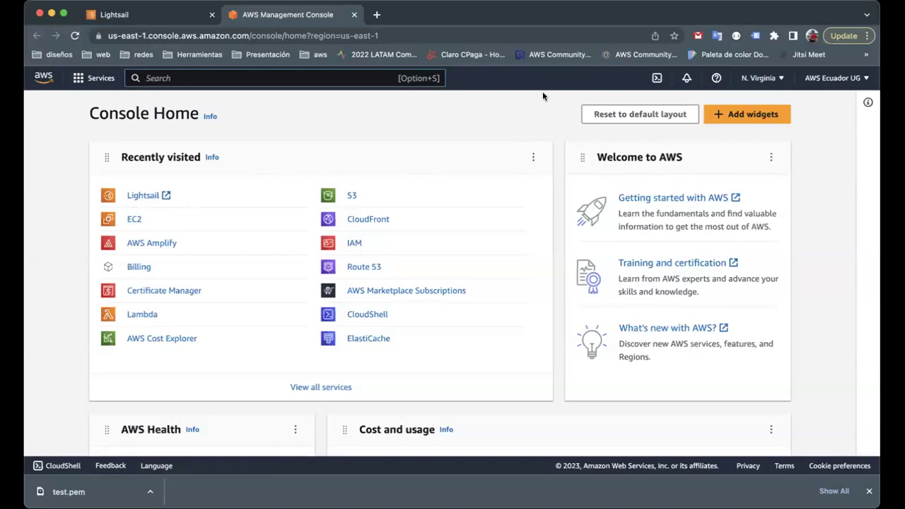
# Go from Console Home to EC2 and list the running instances, one t2.medium in us-east-1e
pyautogui.click(322, 79)
pyautogui.click(135, 220)
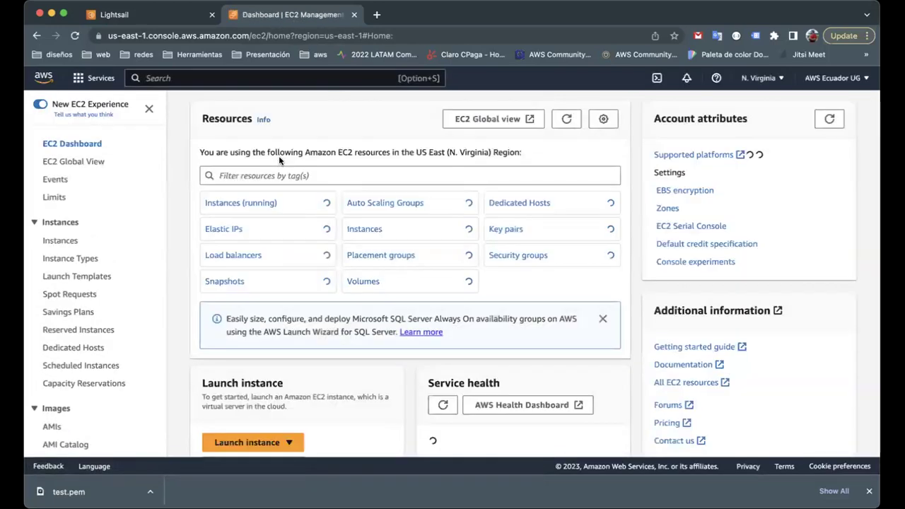
pyautogui.scroll(-1, 279, 155)
pyautogui.click(255, 188)
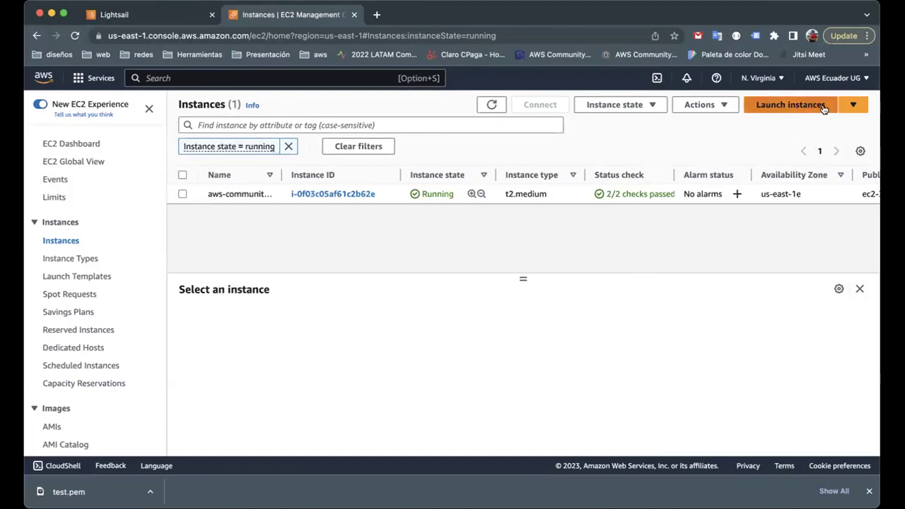
# Open the Launch an instance form and enter hackathon-01 as the instance name
pyautogui.click(793, 107)
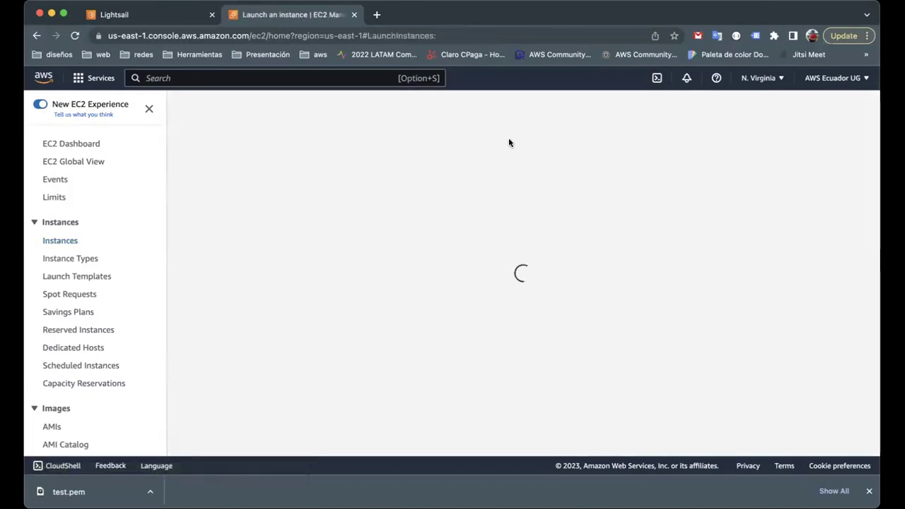
pyautogui.scroll(-1, 454, 150)
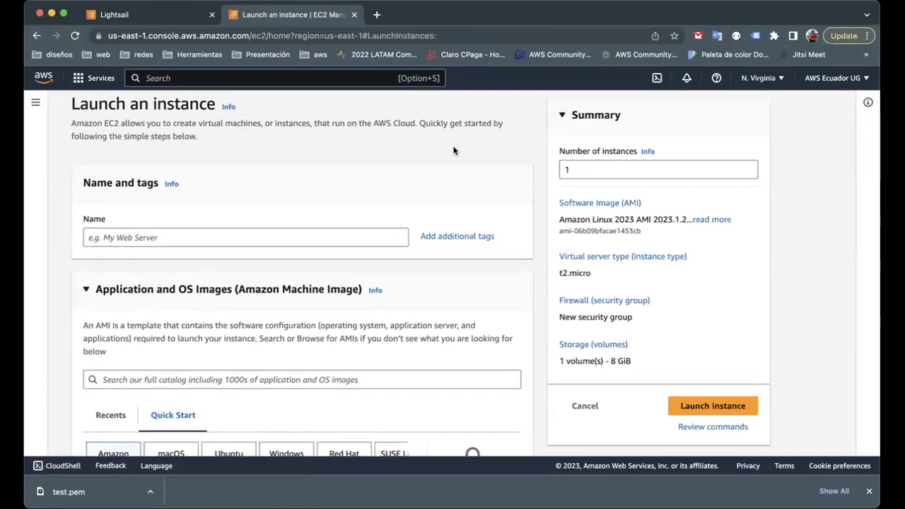
pyautogui.scroll(-1, 396, 160)
pyautogui.click(287, 196)
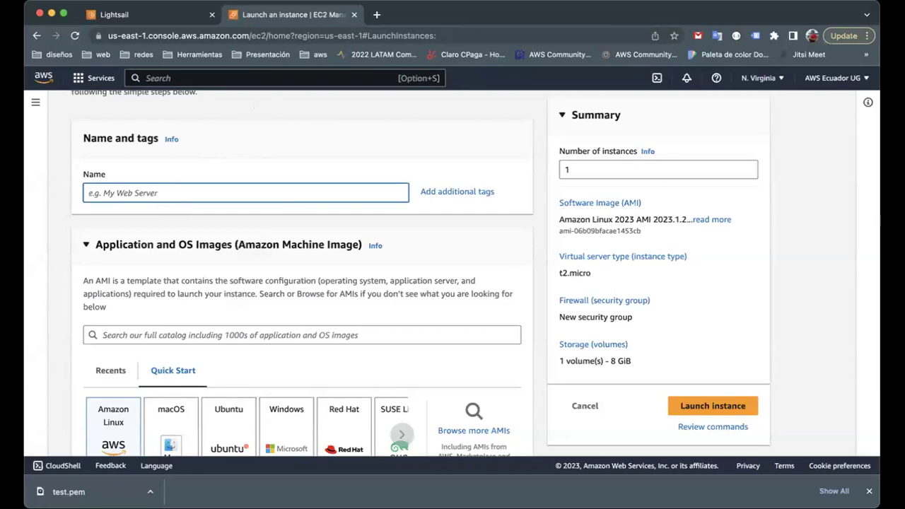
pyautogui.write('hola')
pyautogui.press('BackSpace')
pyautogui.press('BackSpace')
pyautogui.press('BackSpace')
pyautogui.press('BackSpace')
pyautogui.write('hackathon-01')
pyautogui.press('BackSpace')
pyautogui.press('BackSpace')
pyautogui.write('01')
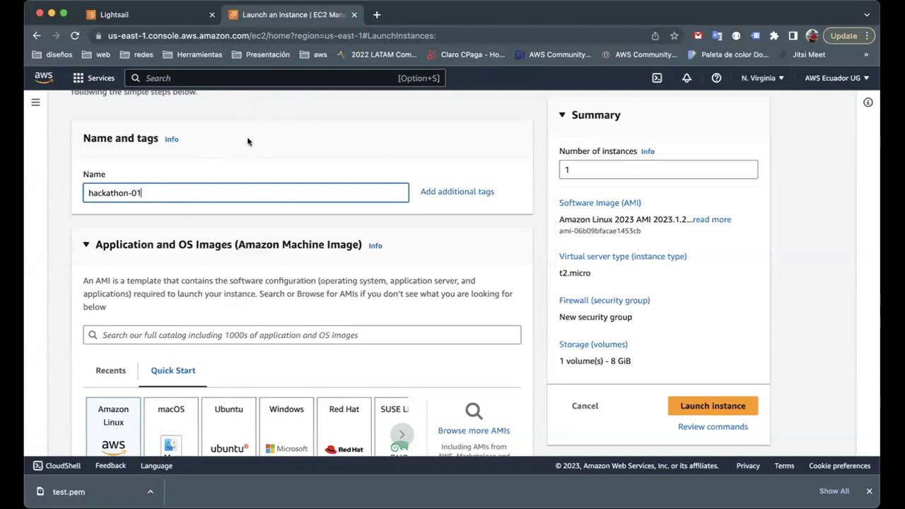
pyautogui.scroll(-1, 246, 141)
pyautogui.click(88, 171)
# Scroll to the Quick Start AMI tiles and page through the operating system choices
pyautogui.scroll(-3, 160, 162)
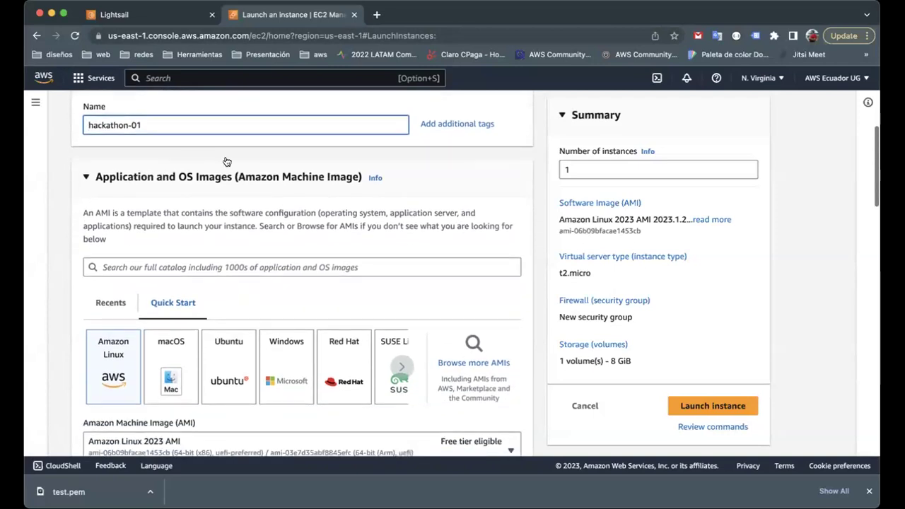
pyautogui.scroll(-1, 229, 214)
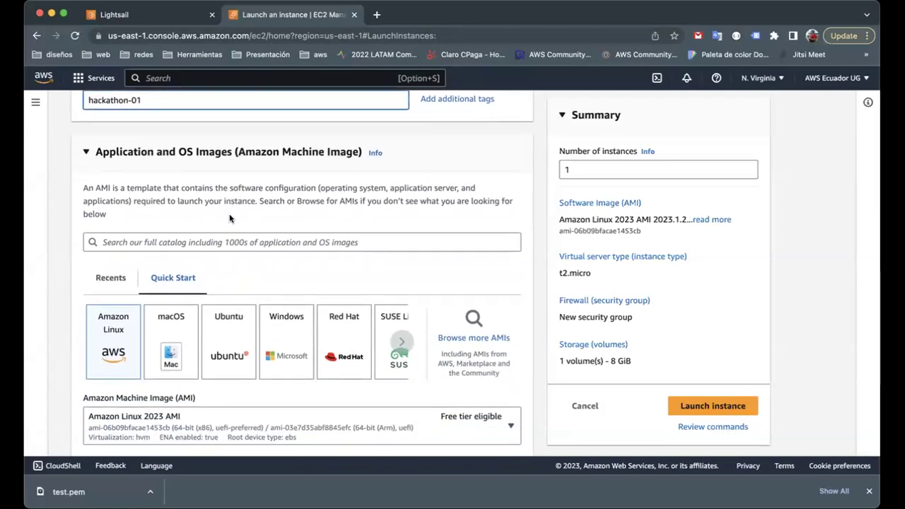
pyautogui.scroll(5, 229, 215)
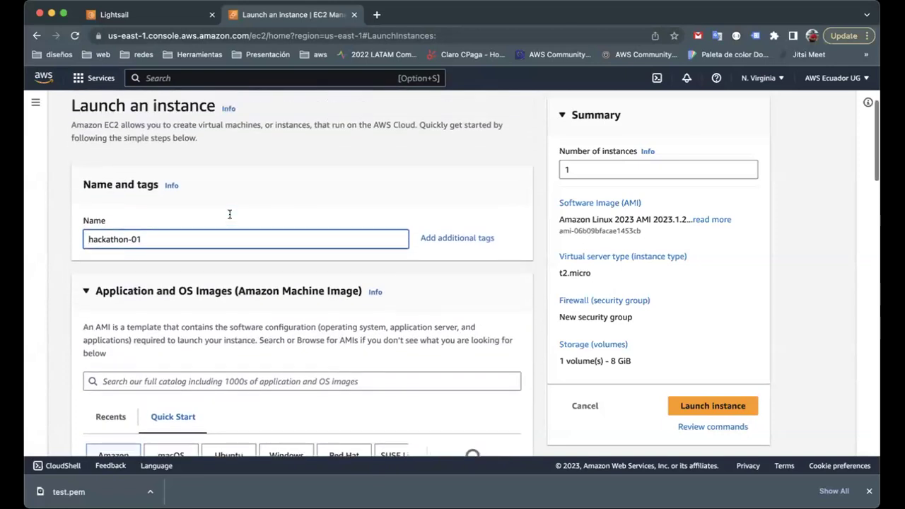
pyautogui.scroll(-3, 229, 216)
pyautogui.scroll(-3, 230, 217)
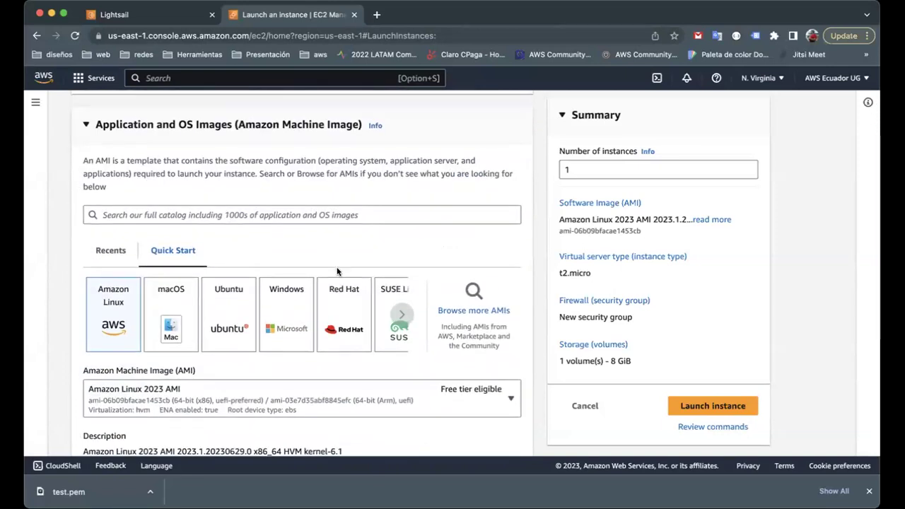
pyautogui.click(404, 315)
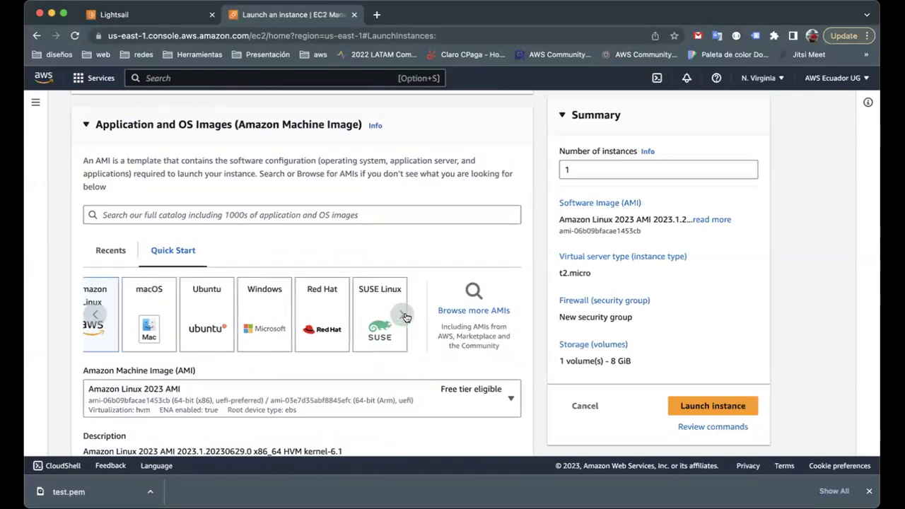
pyautogui.click(89, 314)
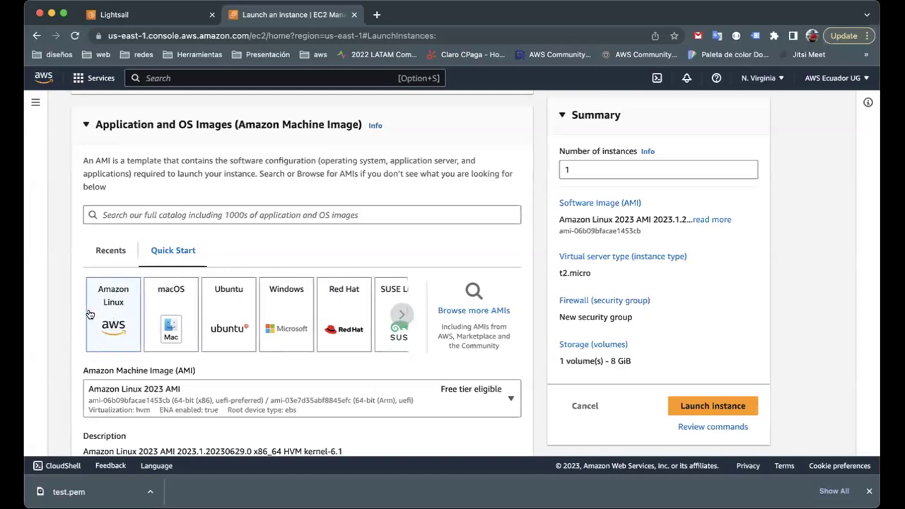
# Try the macOS, Ubuntu and Windows images, leaving Red Hat Enterprise Linux 9 selected
pyautogui.click(170, 312)
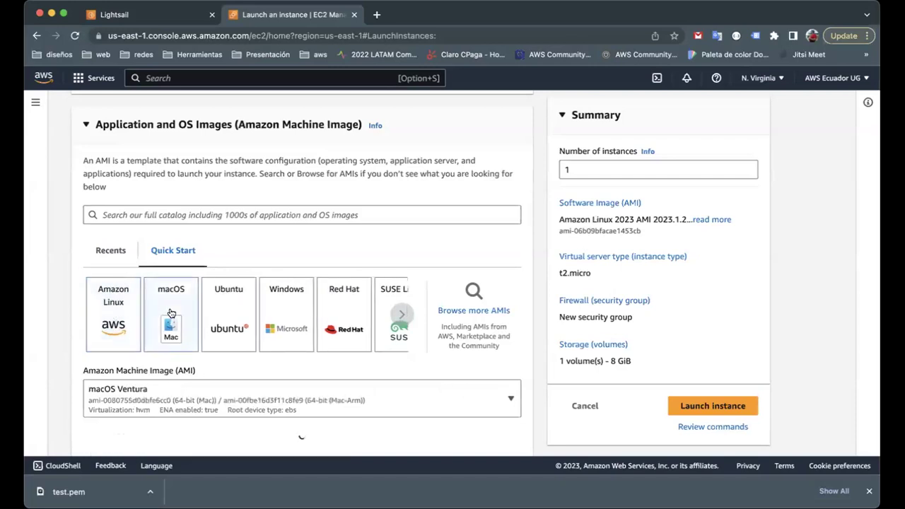
pyautogui.click(239, 316)
pyautogui.click(288, 318)
pyautogui.click(343, 317)
pyautogui.click(403, 314)
pyautogui.click(404, 315)
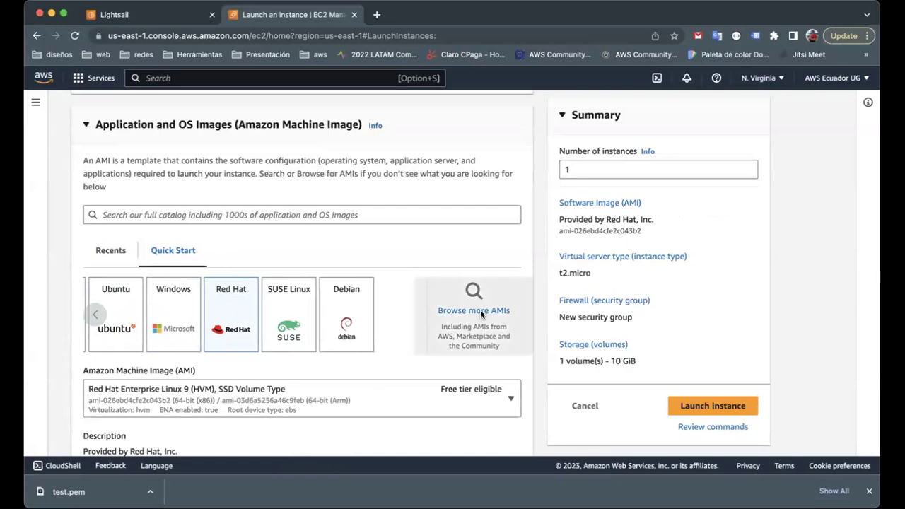
pyautogui.click(480, 311)
# Scroll through the Quickstart AMIs list in the full image catalog
pyautogui.scroll(-3, 480, 314)
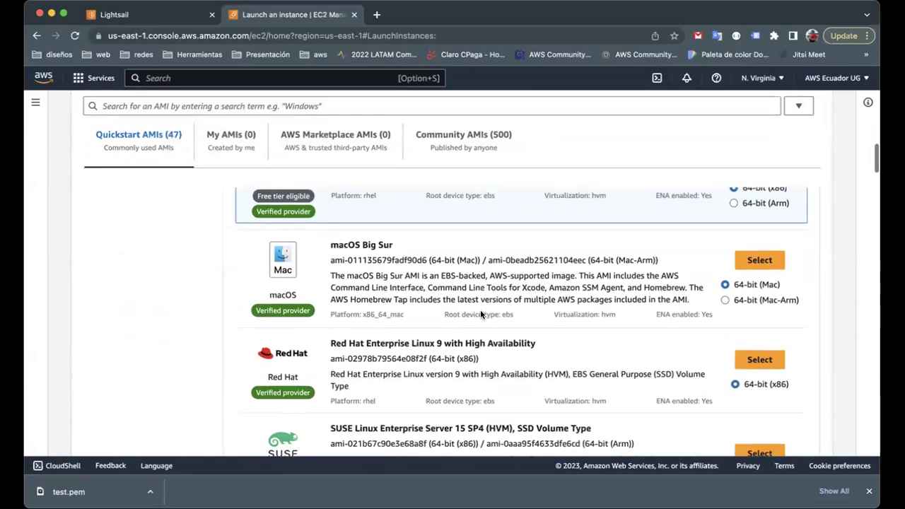
pyautogui.scroll(-3, 480, 309)
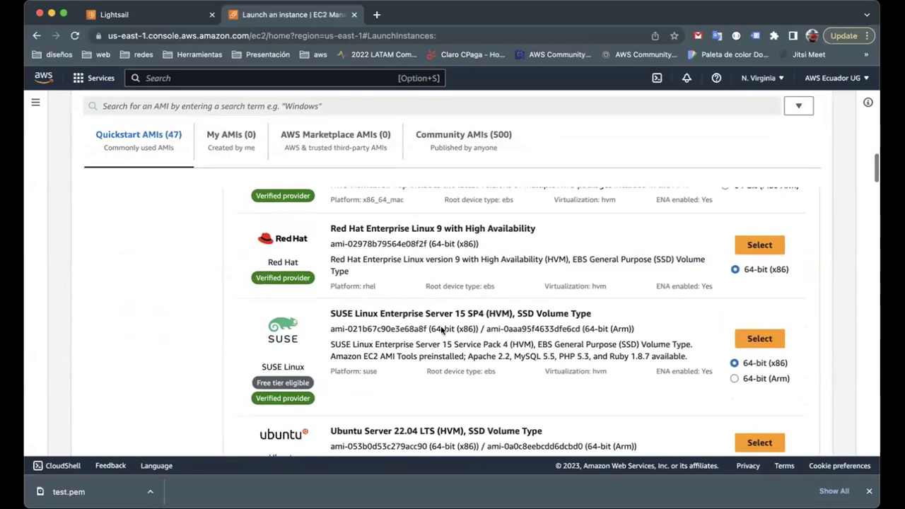
pyautogui.scroll(-6, 407, 365)
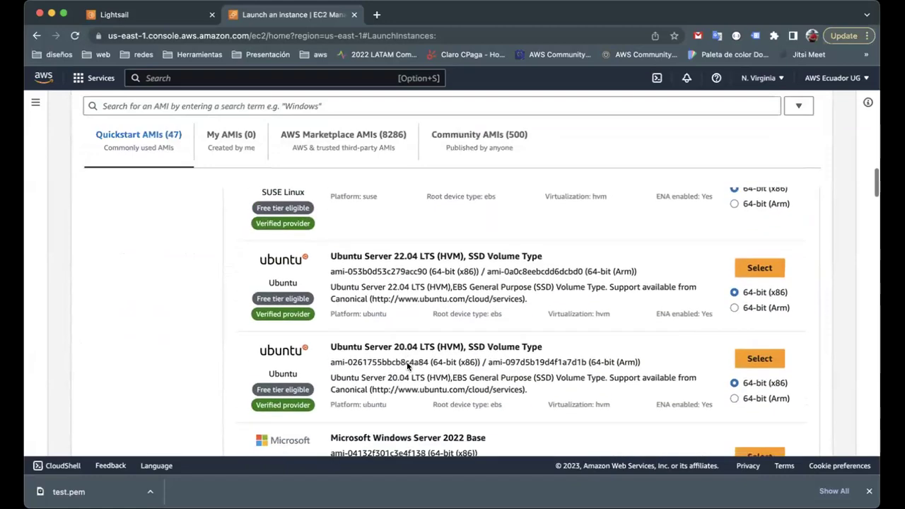
pyautogui.scroll(-12, 406, 364)
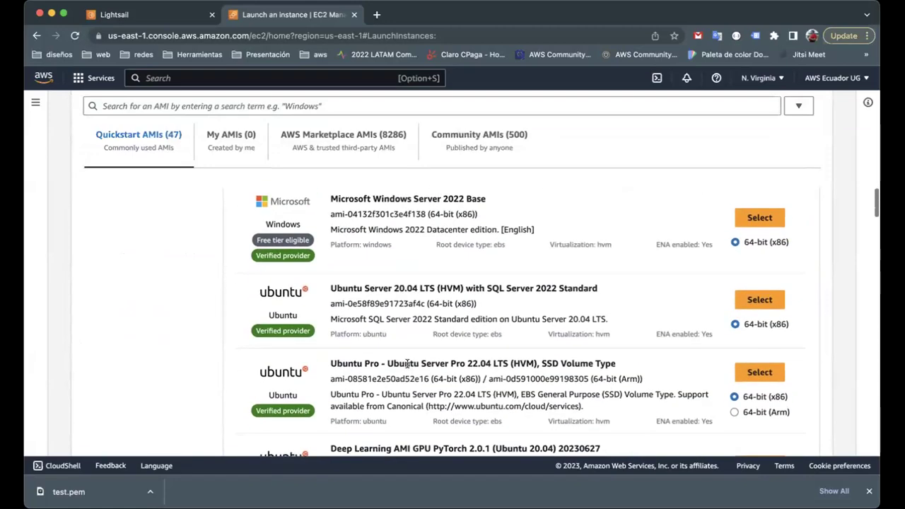
pyautogui.scroll(-2, 408, 363)
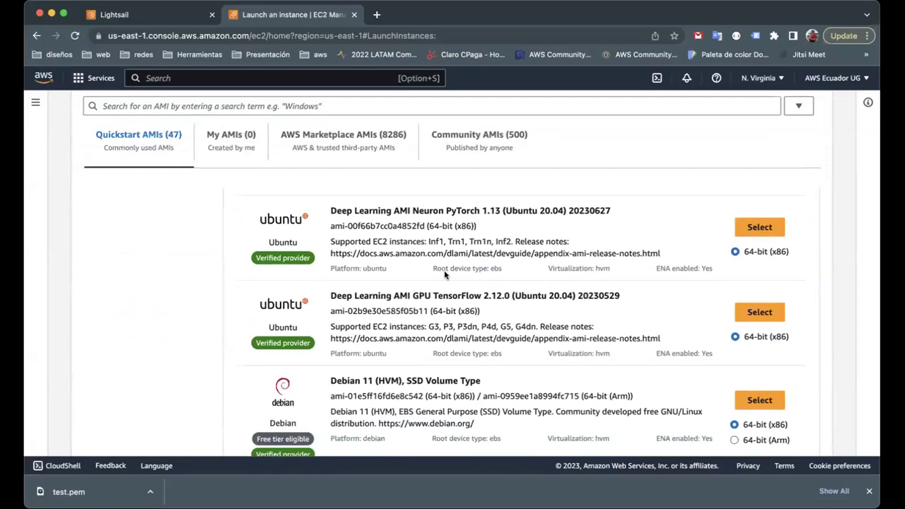
pyautogui.scroll(-3, 444, 271)
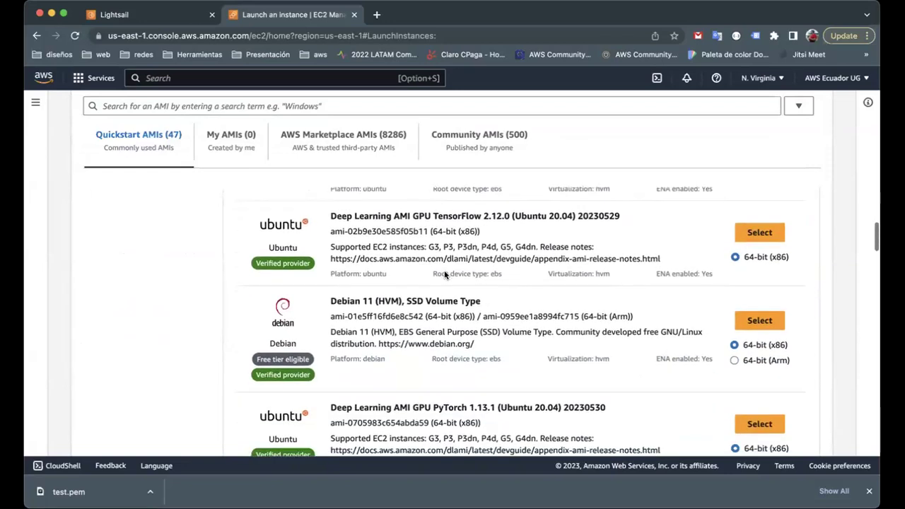
pyautogui.scroll(-15, 444, 270)
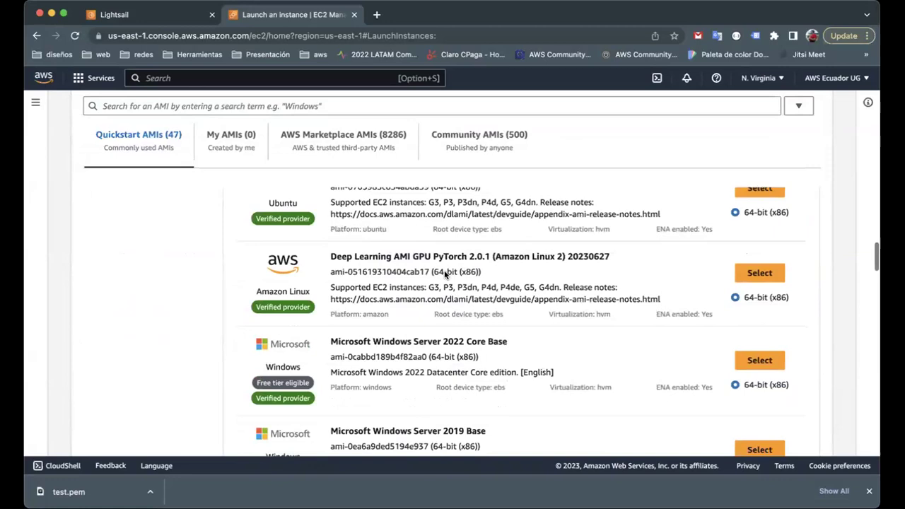
pyautogui.scroll(-10, 444, 270)
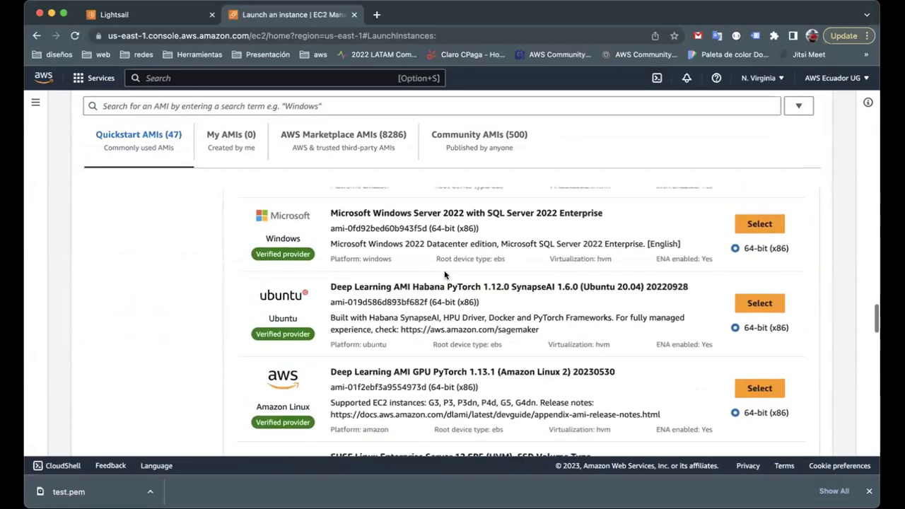
# Switch to the AWS Marketplace AMIs tab and browse its 8286 products
pyautogui.click(382, 134)
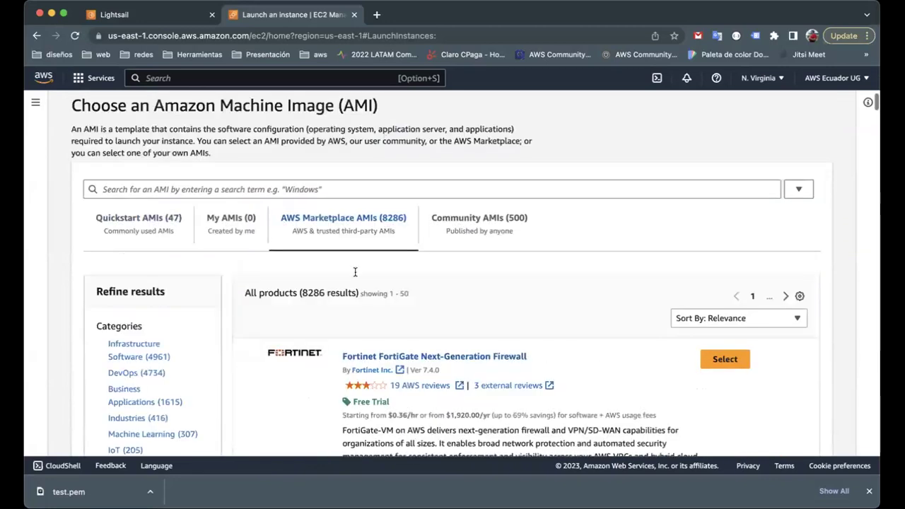
pyautogui.scroll(-5, 355, 272)
pyautogui.scroll(3, 355, 272)
pyautogui.scroll(-5, 347, 290)
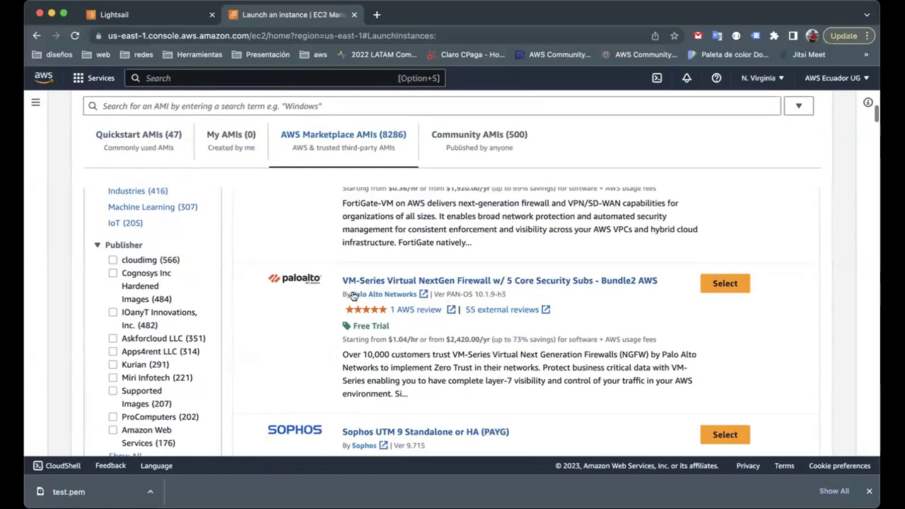
pyautogui.scroll(-3, 352, 296)
pyautogui.scroll(-10, 352, 296)
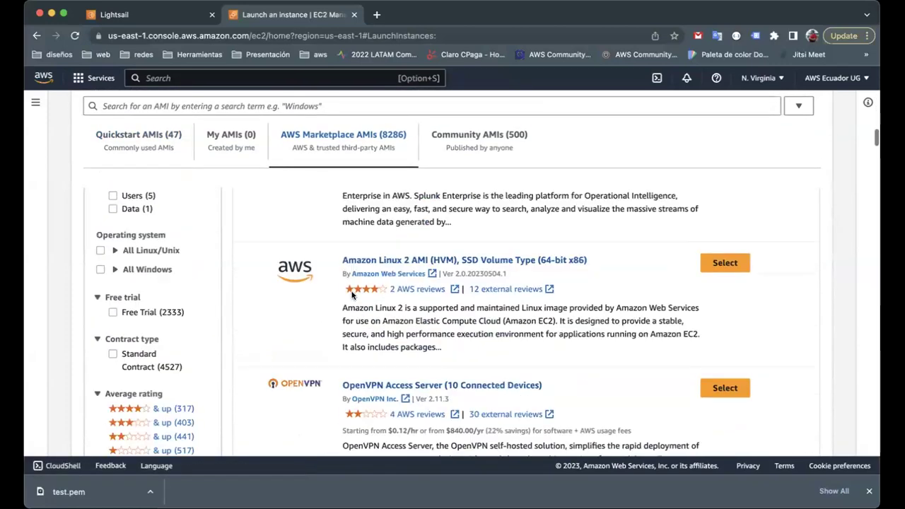
pyautogui.click(309, 106)
# Search the AMI catalog for 'cpanel' and browse the results
pyautogui.write('cpanel')
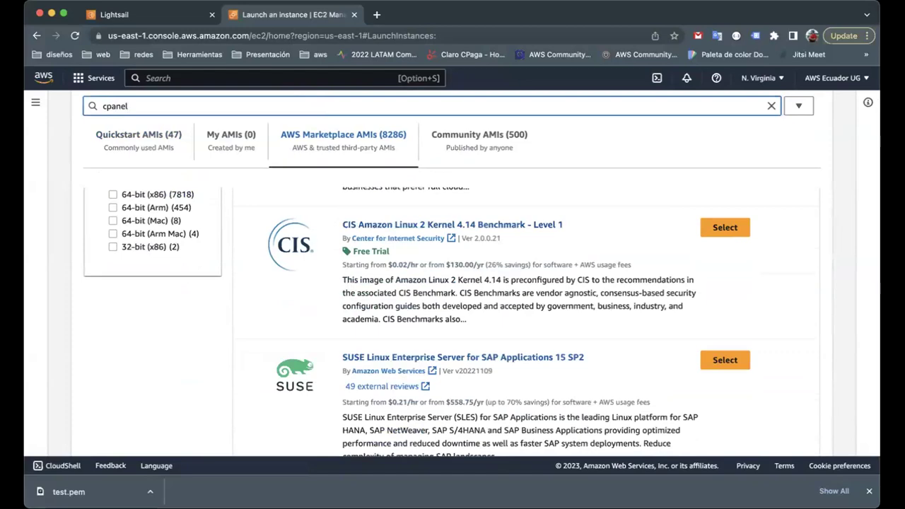
pyautogui.press('Return')
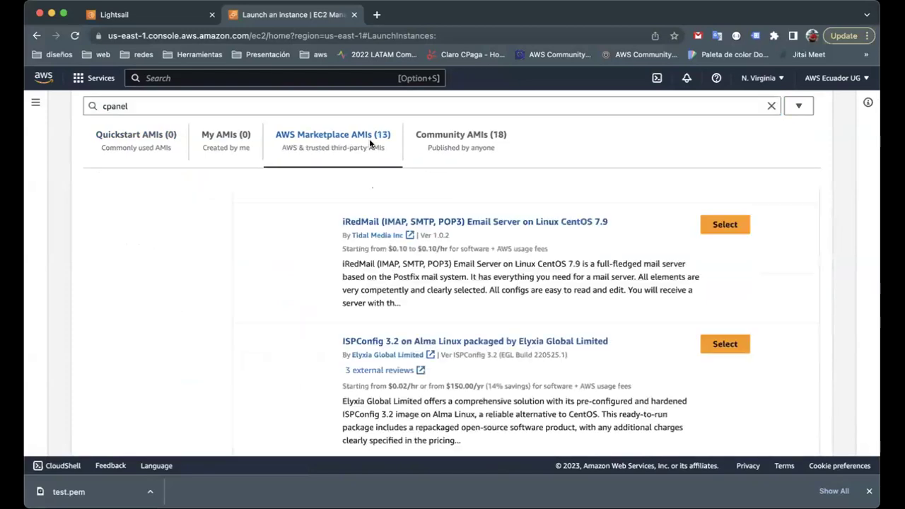
pyautogui.scroll(-5, 391, 260)
pyautogui.scroll(-3, 391, 260)
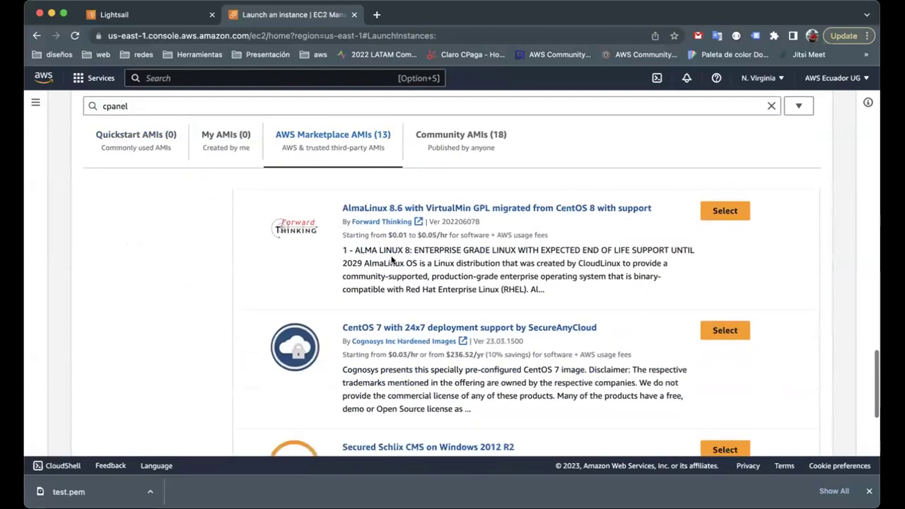
pyautogui.scroll(15, 390, 263)
pyautogui.scroll(2, 332, 212)
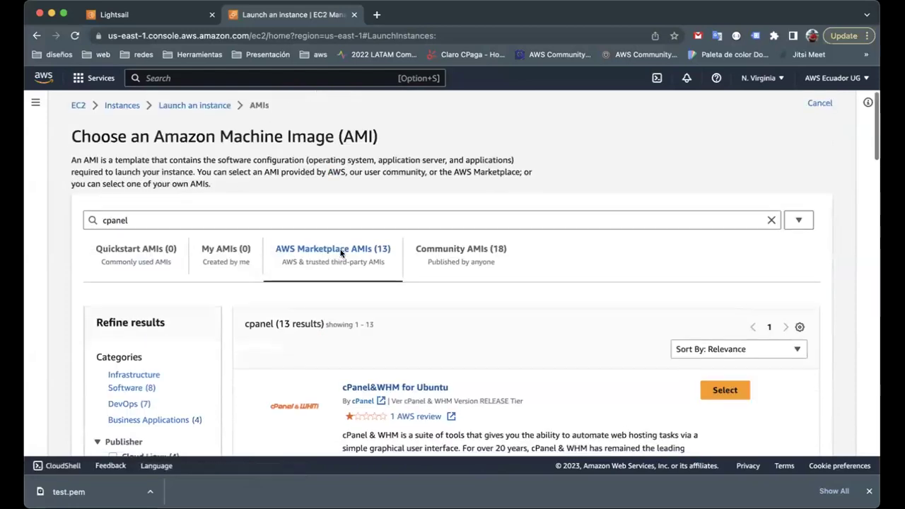
pyautogui.scroll(-3, 353, 233)
pyautogui.scroll(3, 424, 248)
# Compare the Community AMIs cpanel results, then return to the Marketplace results
pyautogui.click(434, 251)
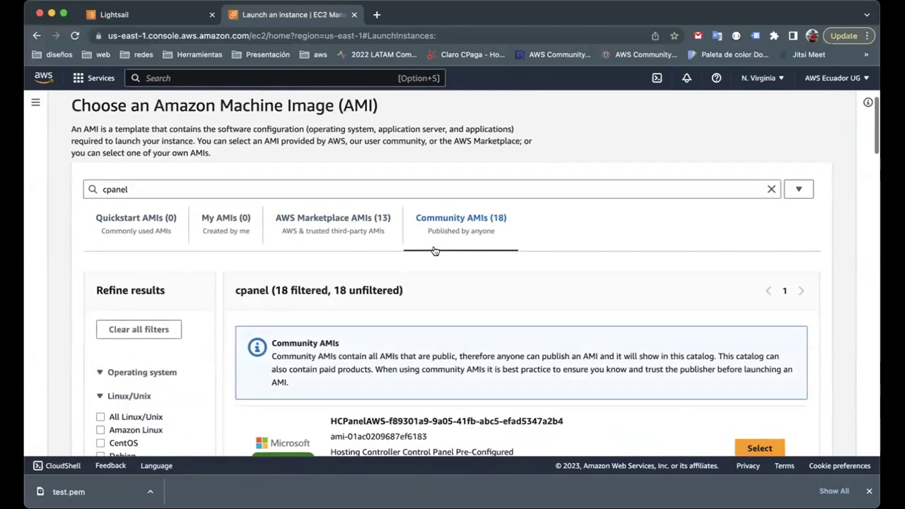
pyautogui.scroll(-10, 434, 251)
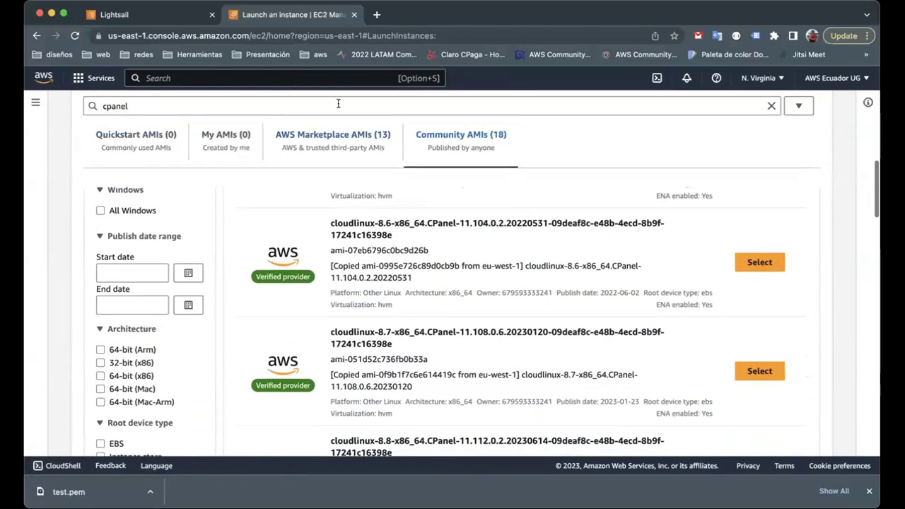
pyautogui.click(336, 136)
pyautogui.scroll(-5, 290, 229)
pyautogui.scroll(5, 290, 229)
pyautogui.scroll(-3, 333, 344)
pyautogui.scroll(-3, 333, 344)
pyautogui.scroll(2, 228, 263)
# Filter the Marketplace results to publisher cPanel, leaving 3 images including cPanel&WHM for Ubuntu
pyautogui.click(122, 229)
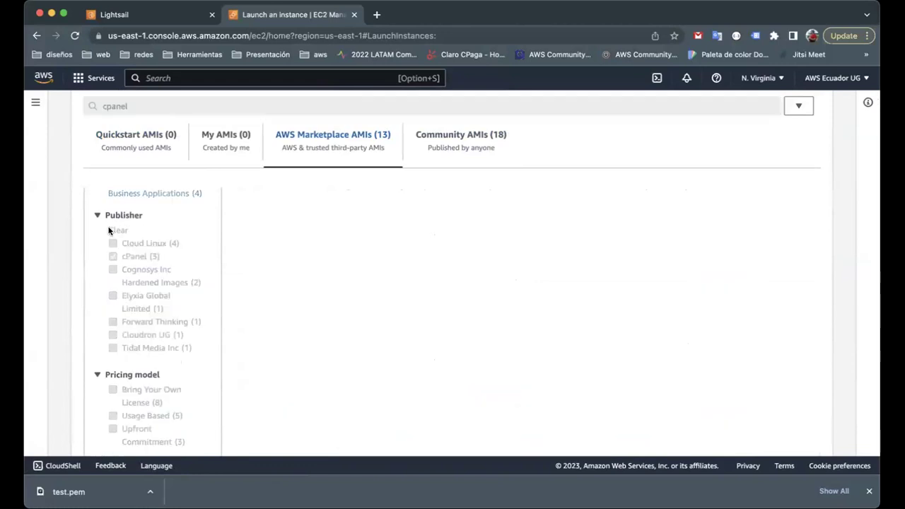
pyautogui.scroll(3, 343, 280)
pyautogui.scroll(-2, 343, 279)
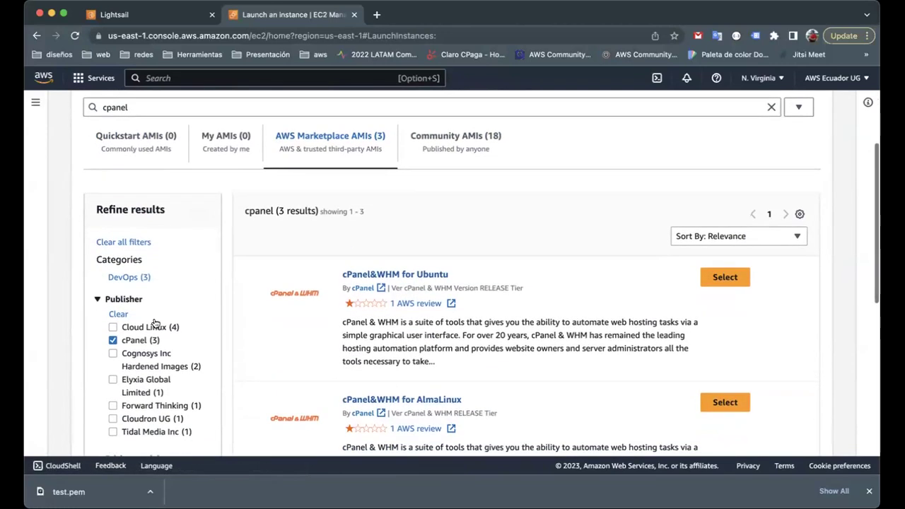
pyautogui.scroll(-3, 162, 307)
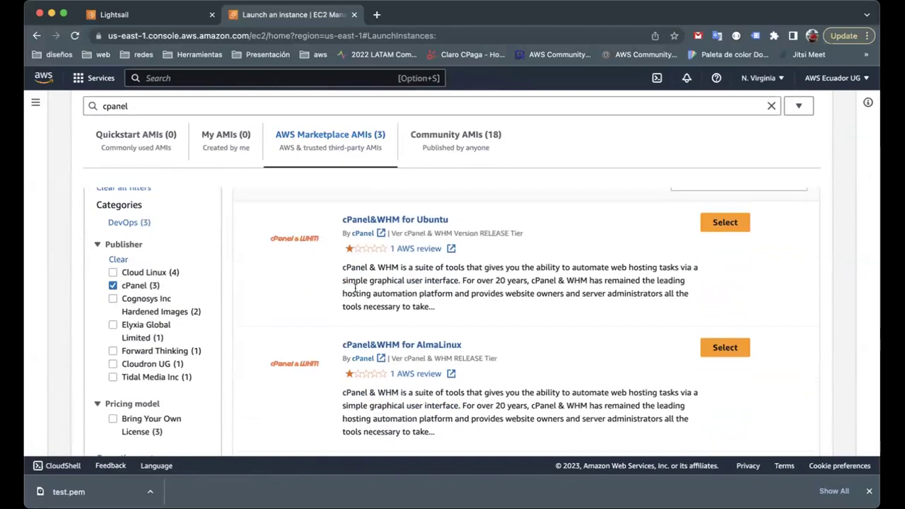
pyautogui.scroll(-1, 248, 248)
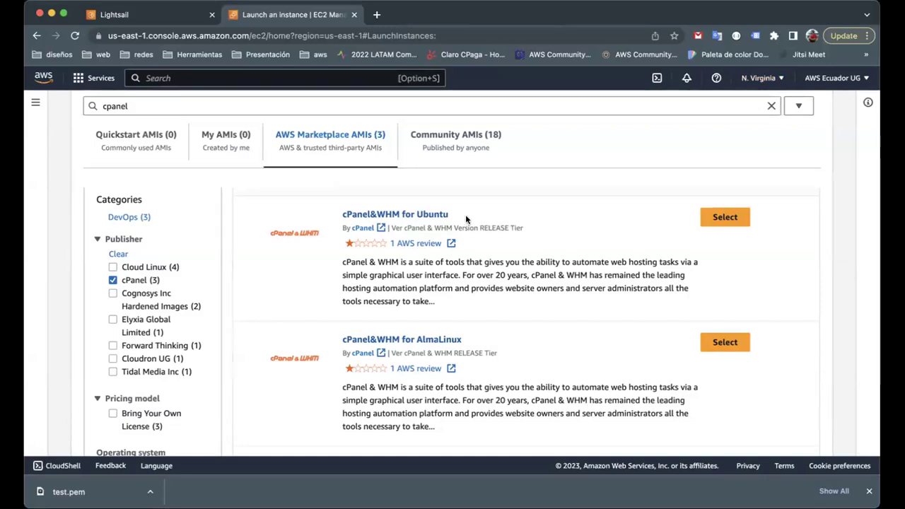
pyautogui.scroll(-1, 466, 214)
pyautogui.scroll(3, 465, 219)
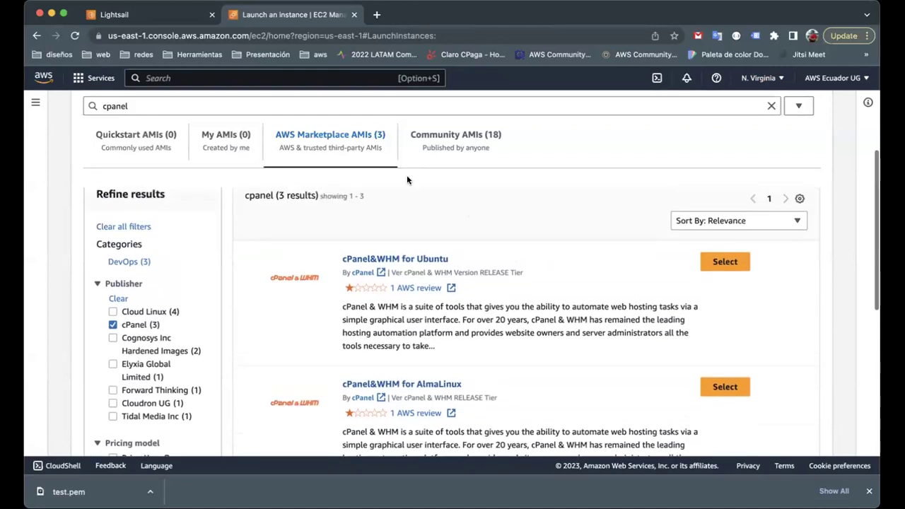
# Replace the 'cpanel' AMI search with 'ubuntu' and run it
pyautogui.click(274, 114)
pyautogui.press('super+a')
pyautogui.press('BackSpace')
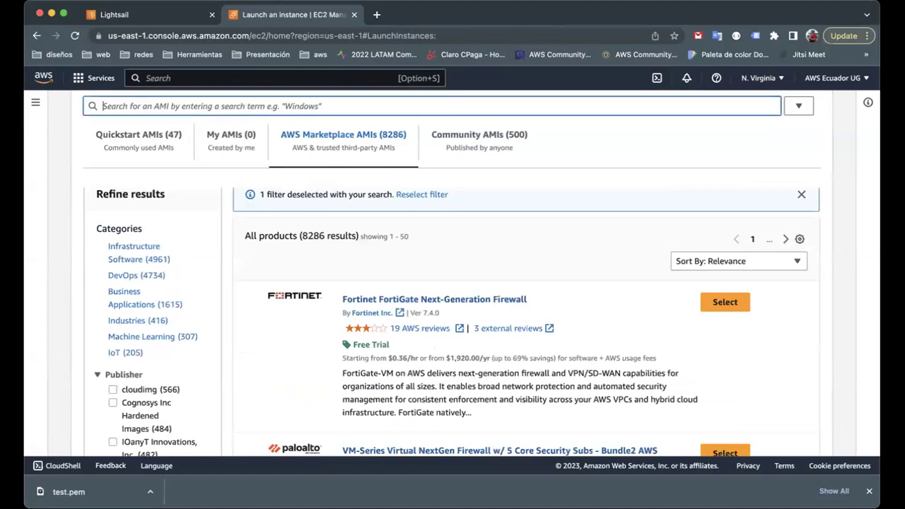
pyautogui.write('unu')
pyautogui.press('BackSpace')
pyautogui.press('BackSpace')
pyautogui.write('buntu')
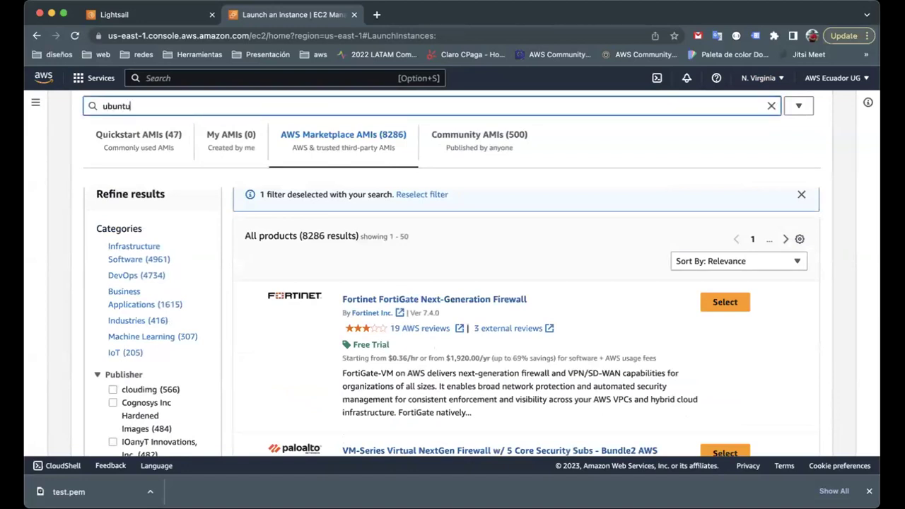
pyautogui.press('Return')
# Show the 9 Quickstart Ubuntu AMIs, headed by Ubuntu Server 22.04 LTS
pyautogui.click(135, 138)
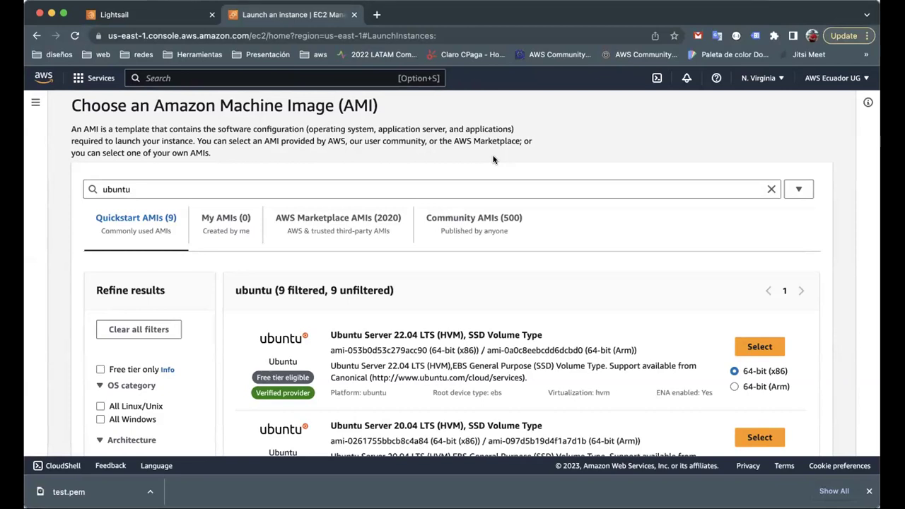
pyautogui.scroll(-3, 474, 245)
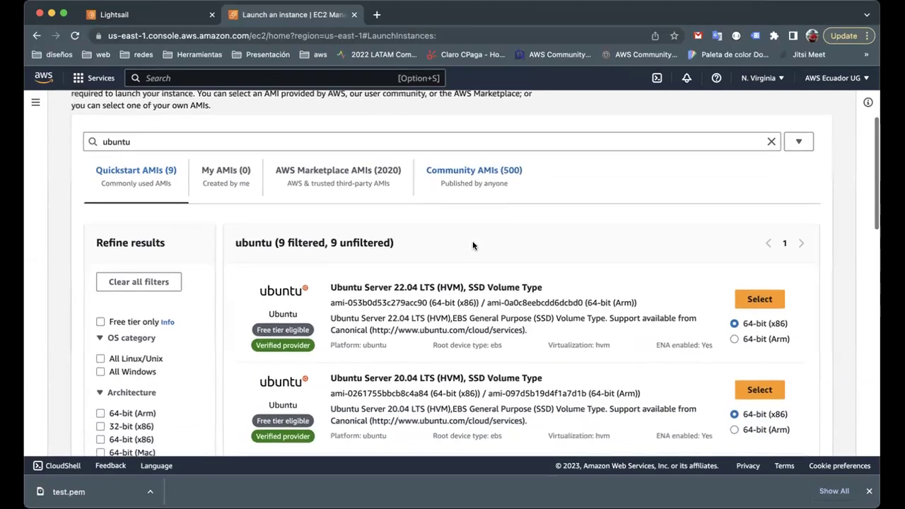
pyautogui.scroll(-5, 473, 245)
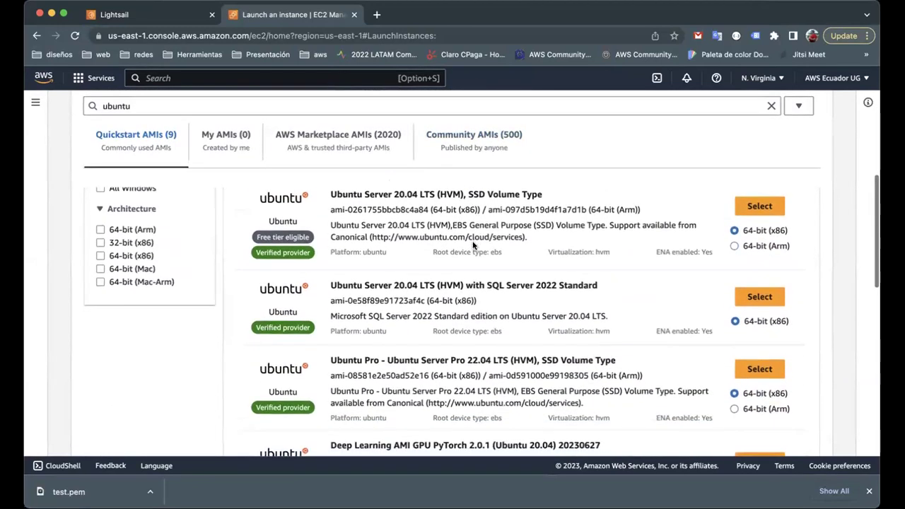
pyautogui.scroll(3, 473, 246)
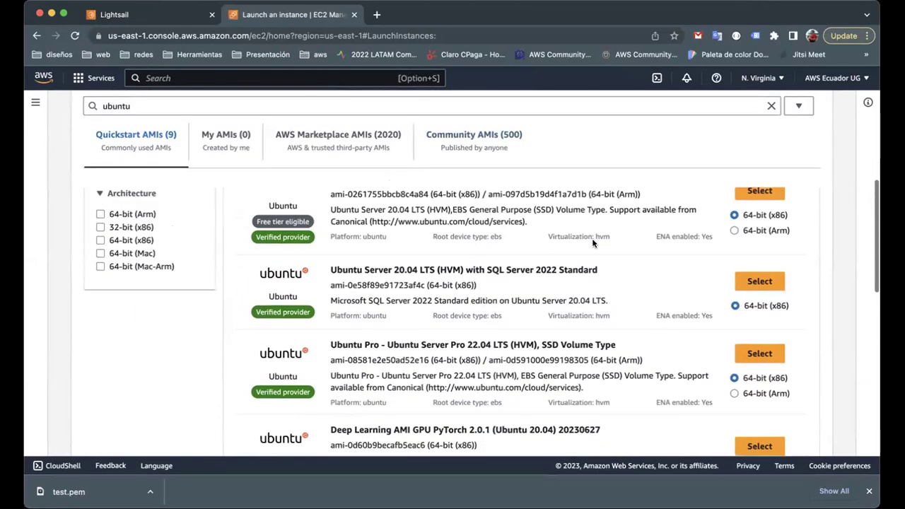
pyautogui.scroll(4, 594, 243)
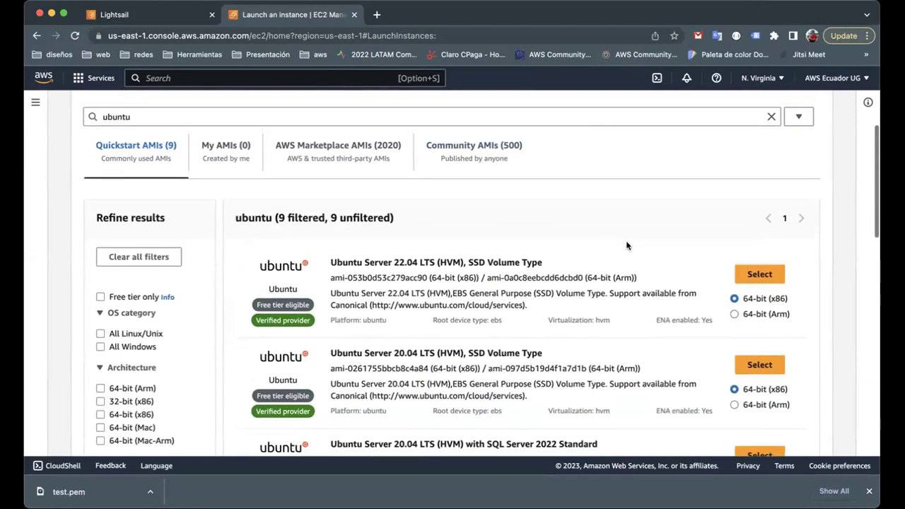
# Select Ubuntu Server 22.04 LTS and return to the launch form showing t2.micro and 8 GiB storage
pyautogui.click(760, 275)
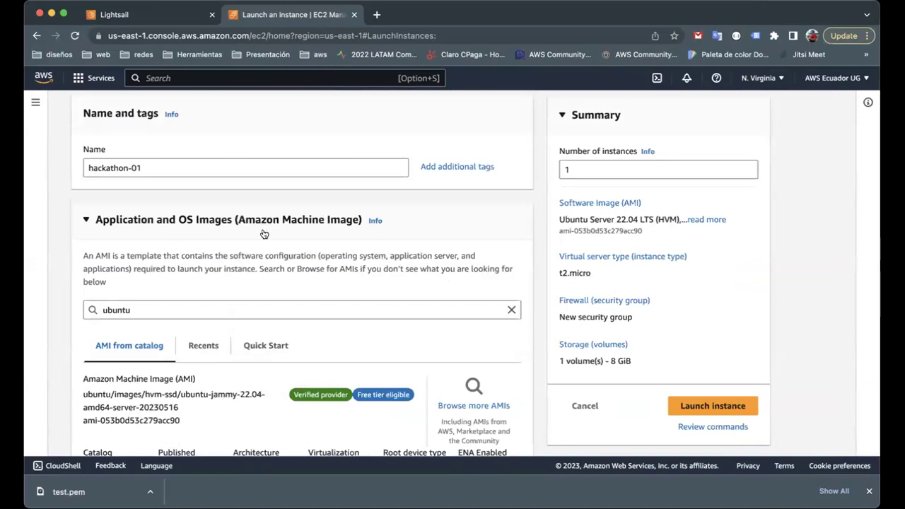
pyautogui.scroll(-2, 263, 230)
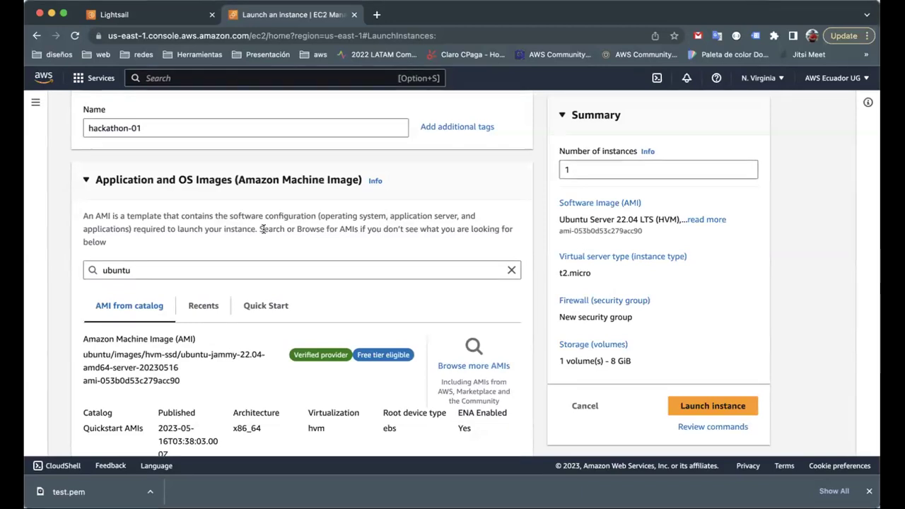
pyautogui.scroll(-5, 263, 231)
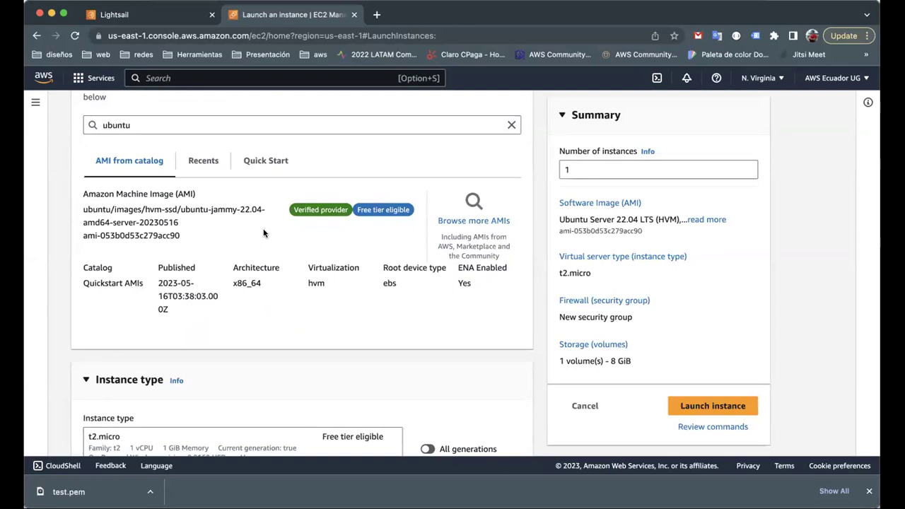
pyautogui.scroll(-5, 264, 234)
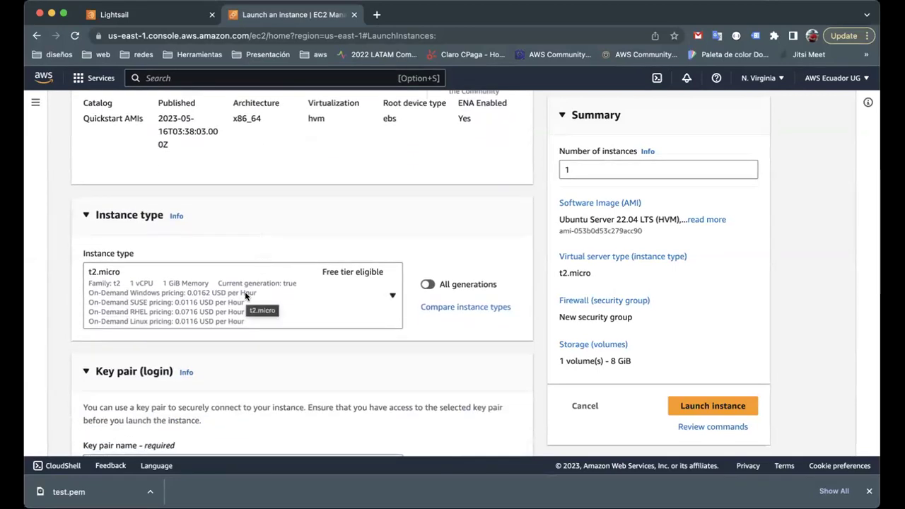
# Open the instance type list and filter it to t3 types
pyautogui.click(245, 295)
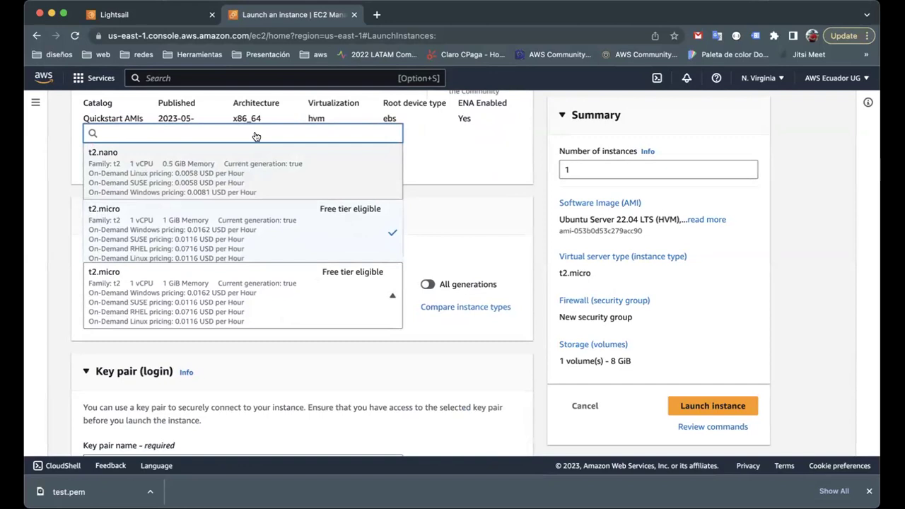
pyautogui.write('t2')
pyautogui.press('BackSpace')
pyautogui.write('3')
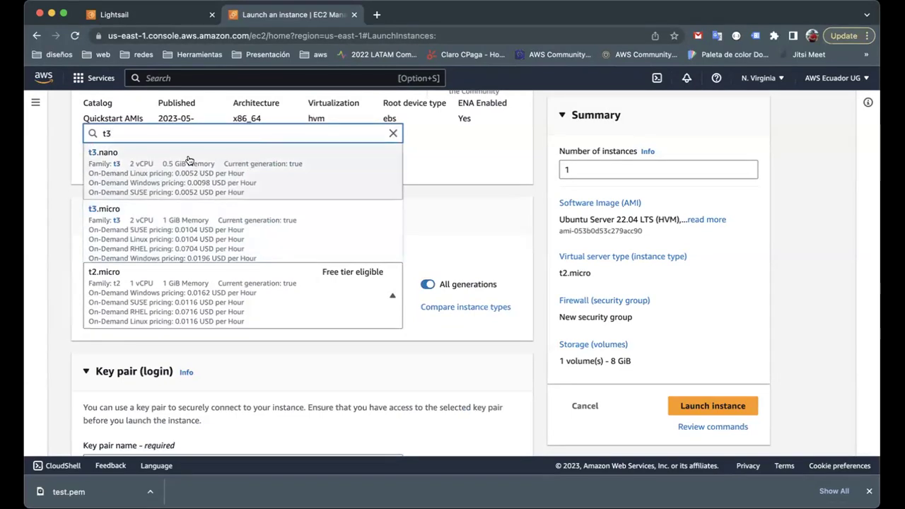
pyautogui.press('BackSpace')
pyautogui.write('2')
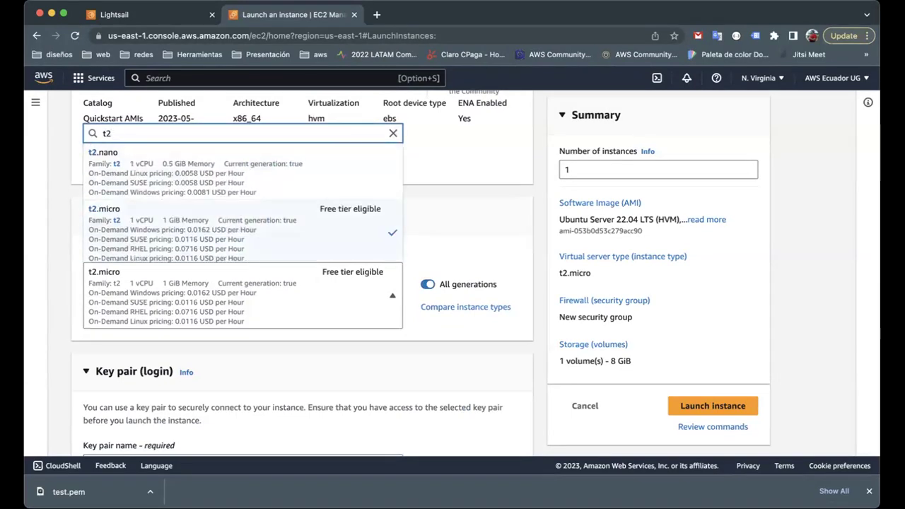
pyautogui.press('BackSpace')
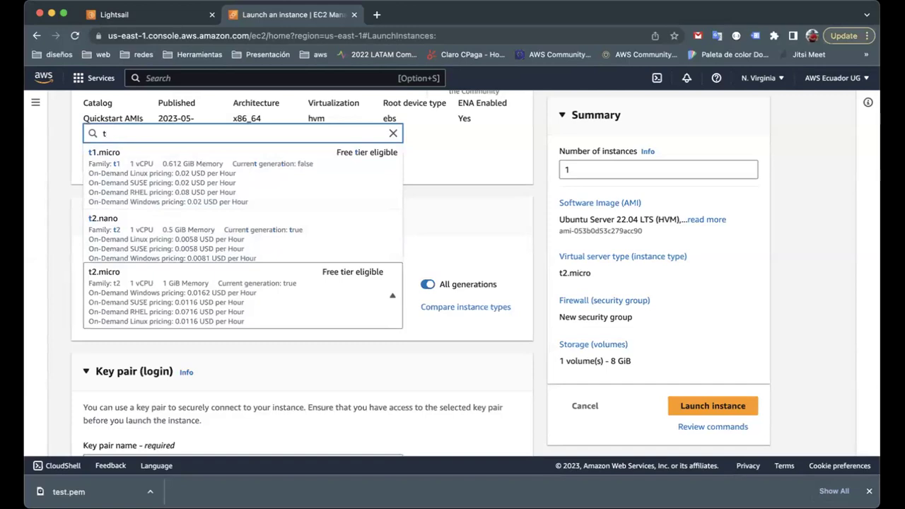
pyautogui.write('3')
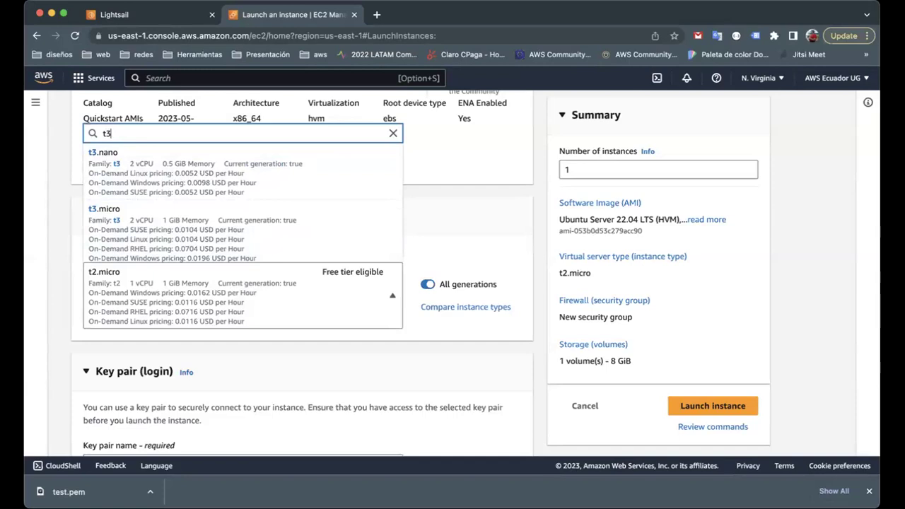
# Choose t3.medium (2 vCPU, 4 GiB) from the filtered list
pyautogui.scroll(-2, 167, 175)
pyautogui.scroll(-1, 168, 177)
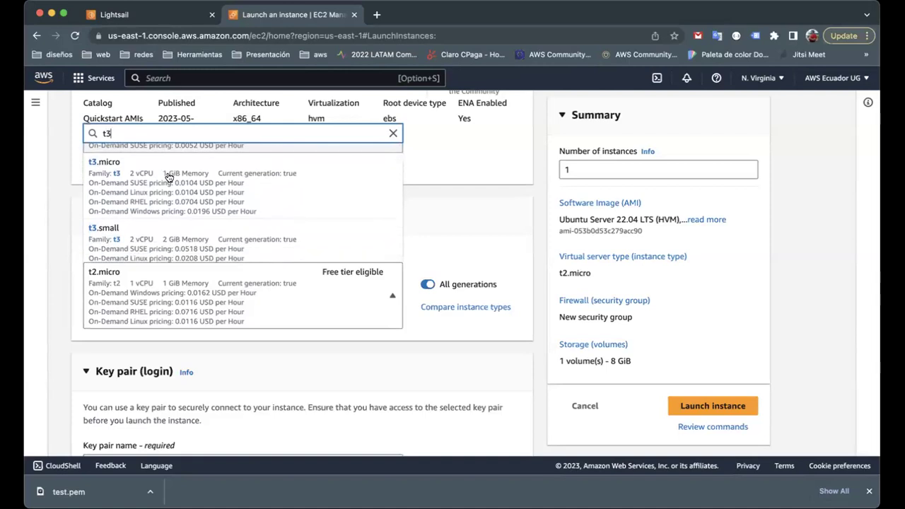
pyautogui.scroll(-2, 168, 177)
pyautogui.scroll(-2, 168, 177)
pyautogui.scroll(-1, 188, 190)
pyautogui.scroll(-1, 188, 190)
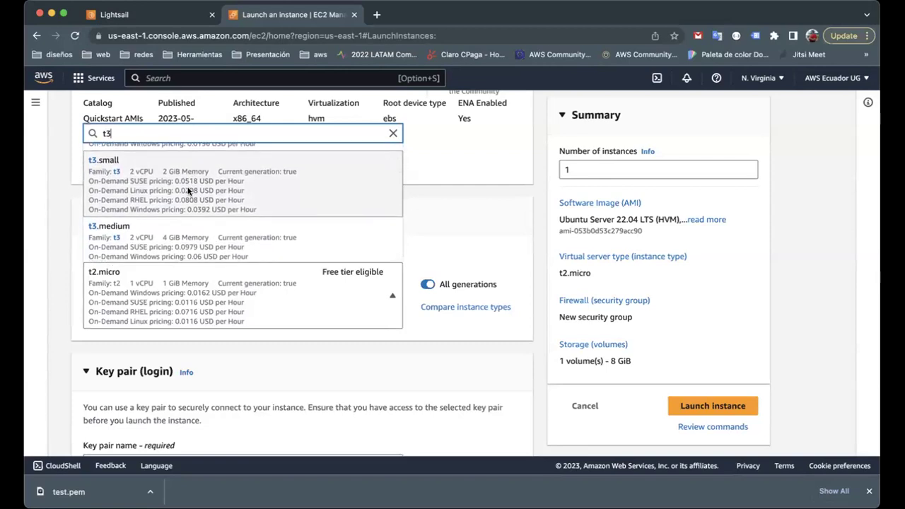
pyautogui.scroll(-2, 188, 191)
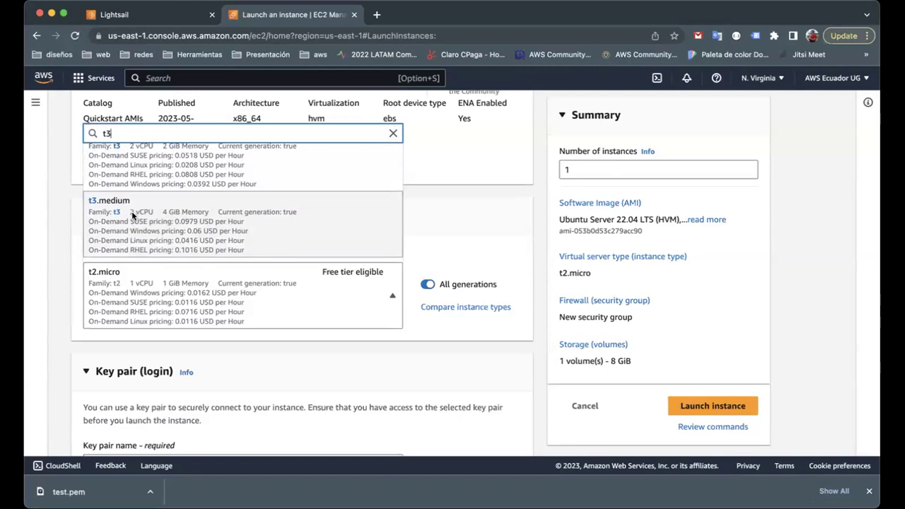
pyautogui.scroll(-1, 139, 216)
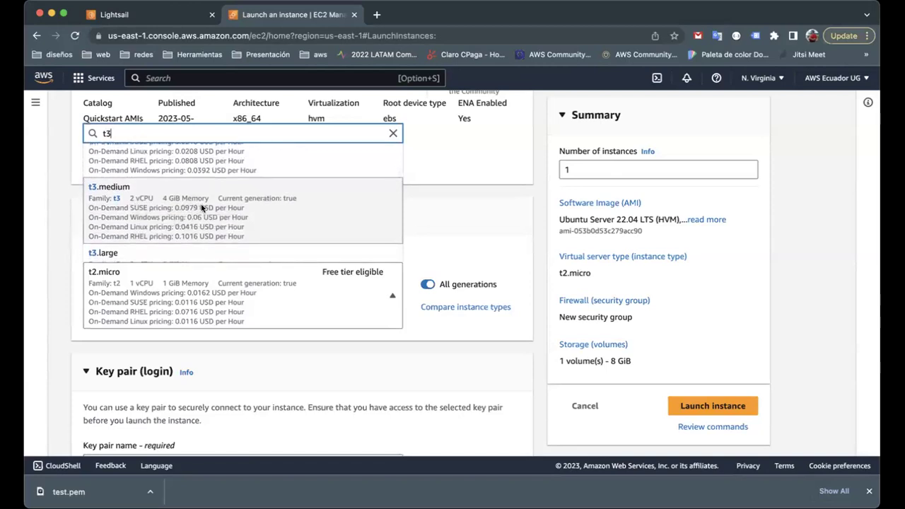
pyautogui.scroll(-1, 206, 223)
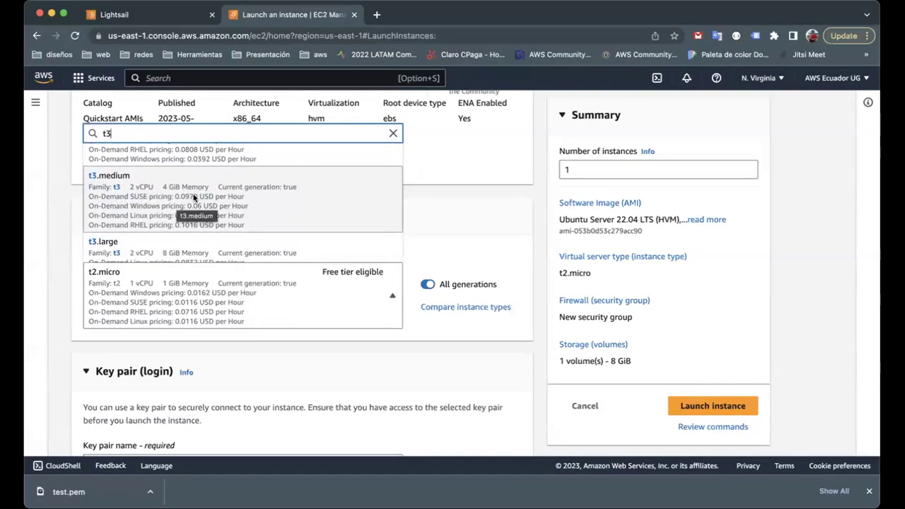
pyautogui.click(240, 219)
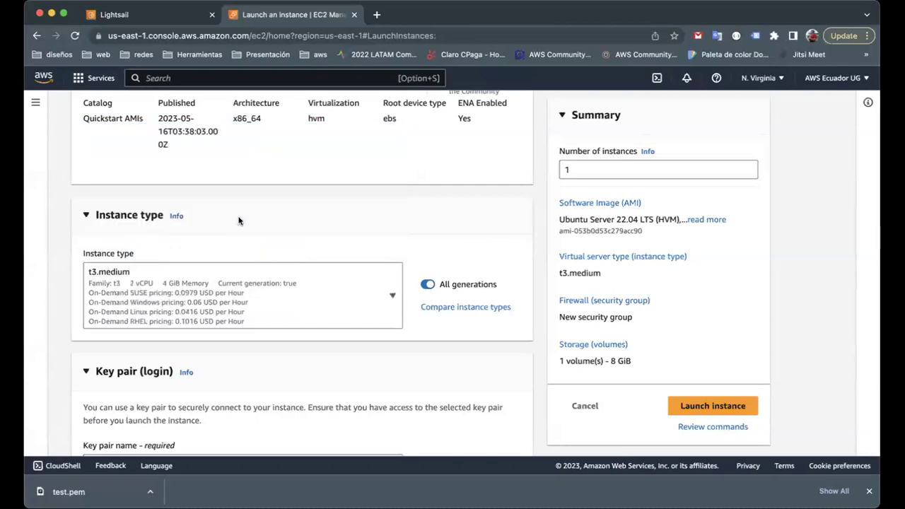
pyautogui.scroll(-2, 281, 232)
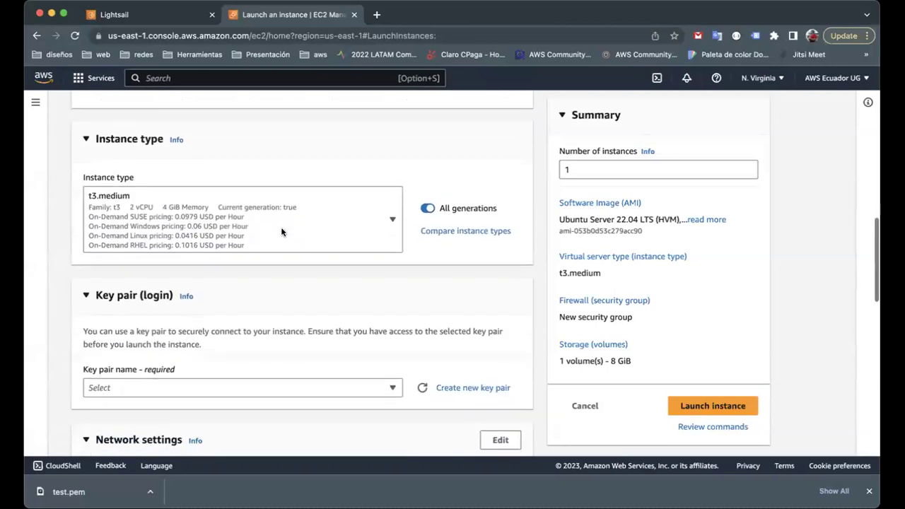
pyautogui.scroll(-2, 281, 232)
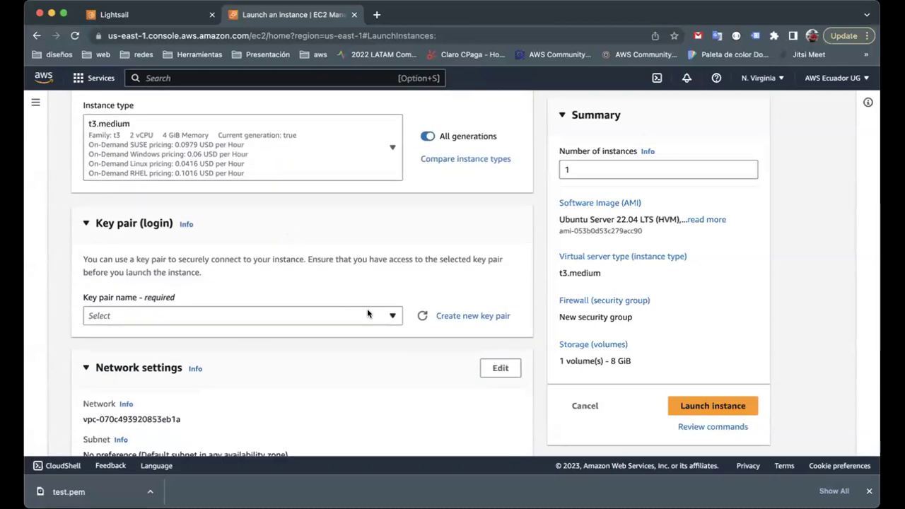
pyautogui.click(367, 313)
pyautogui.click(384, 283)
# Create the RSA key pair hackathon-01 in .pem format, downloading the file
pyautogui.click(480, 316)
pyautogui.click(425, 181)
pyautogui.write('test')
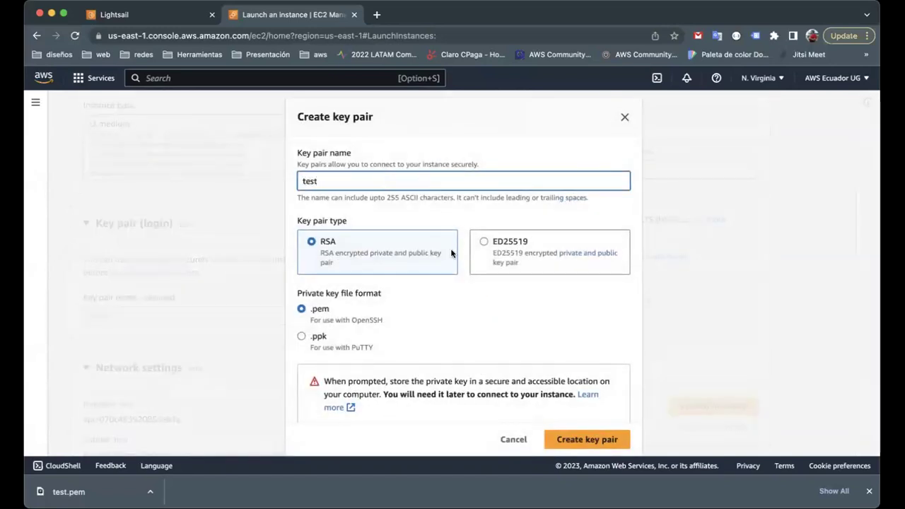
pyautogui.scroll(-1, 453, 252)
pyautogui.write('-01')
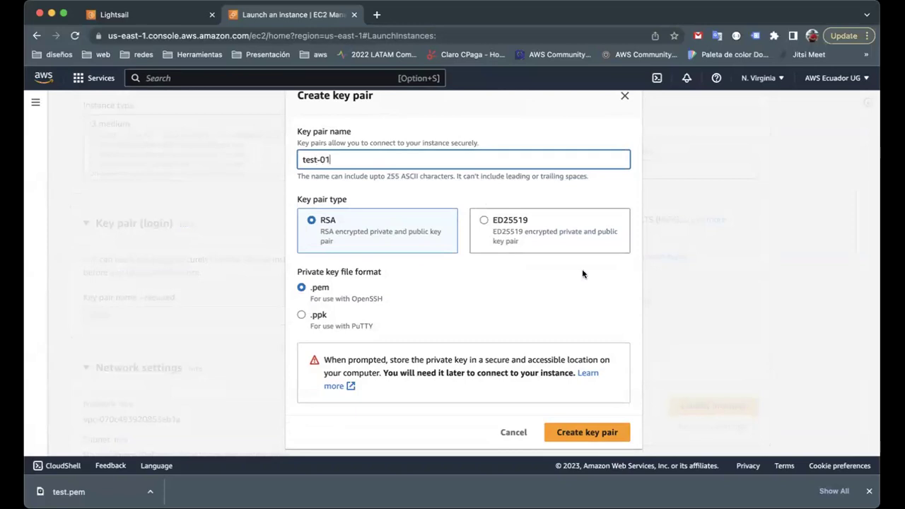
pyautogui.doubleClick(316, 159)
pyautogui.write('hackathon')
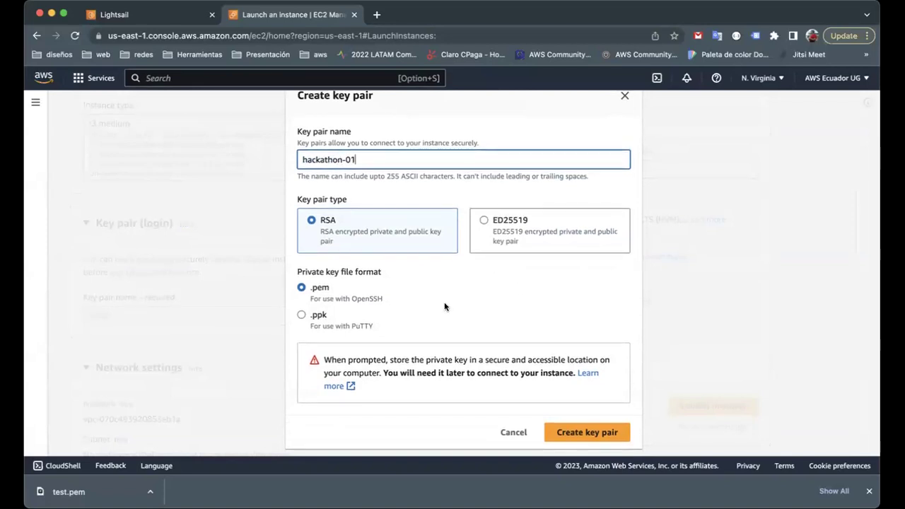
pyautogui.click(608, 432)
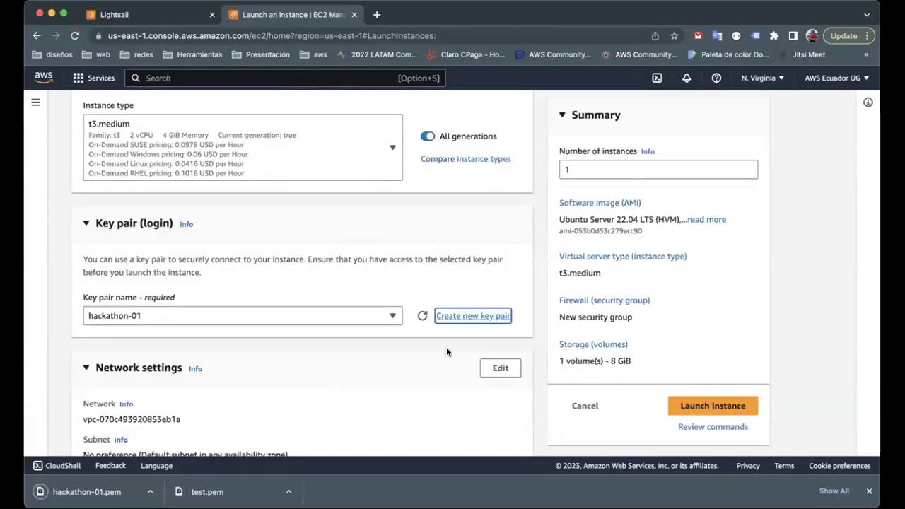
pyautogui.scroll(-1, 446, 351)
pyautogui.scroll(-5, 426, 332)
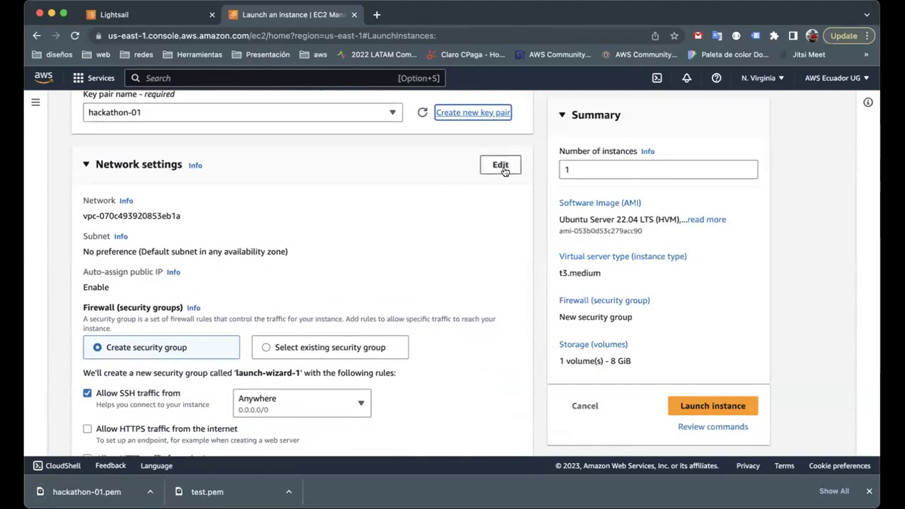
# Edit network settings, keep the default VPC, and pick subnet-0bb9c11f7fc533fef
pyautogui.click(501, 165)
pyautogui.click(248, 227)
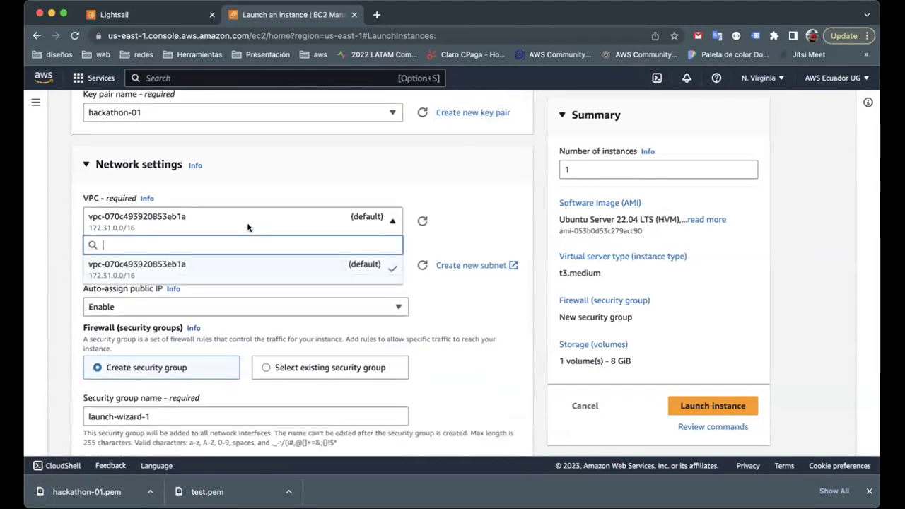
pyautogui.click(233, 263)
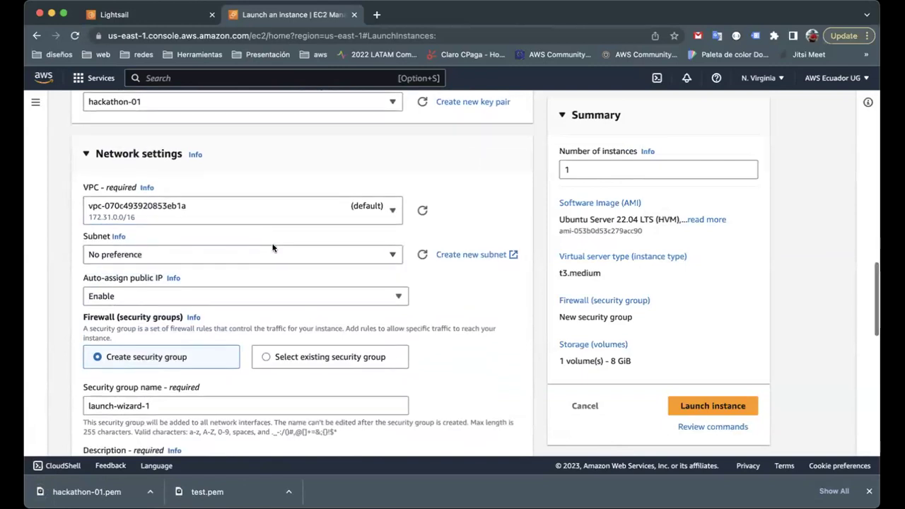
pyautogui.click(261, 260)
pyautogui.scroll(-1, 261, 261)
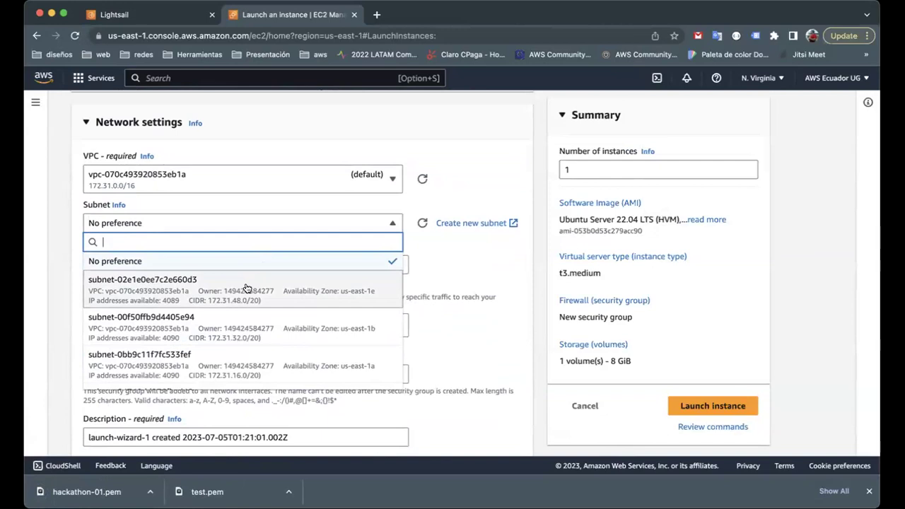
pyautogui.scroll(-2, 247, 288)
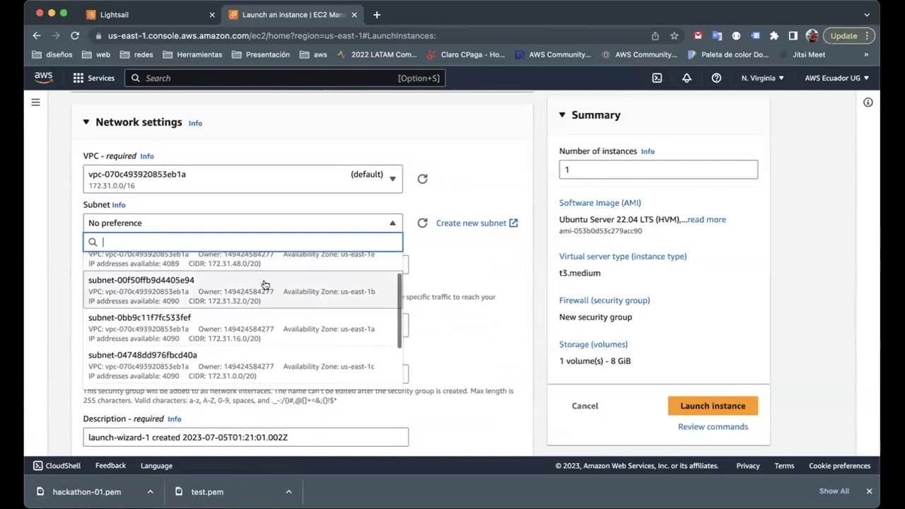
pyautogui.scroll(-2, 302, 311)
pyautogui.scroll(1, 304, 323)
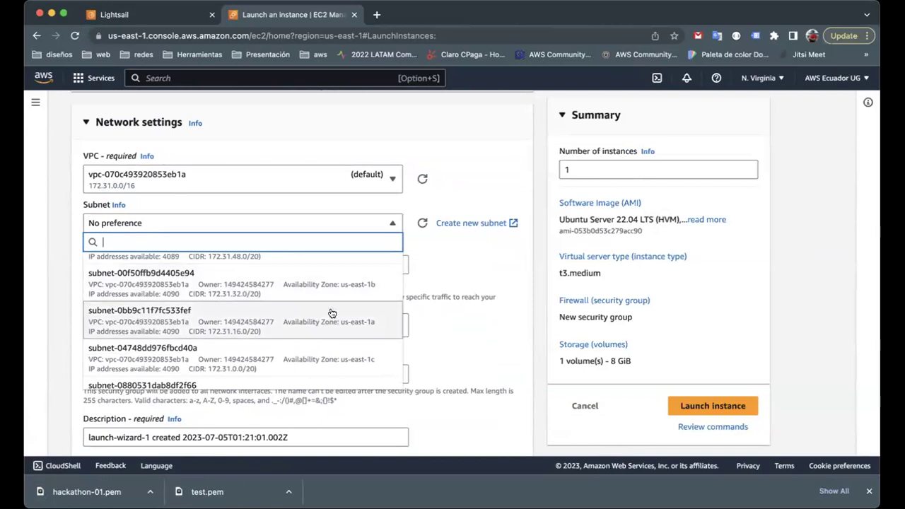
pyautogui.click(332, 313)
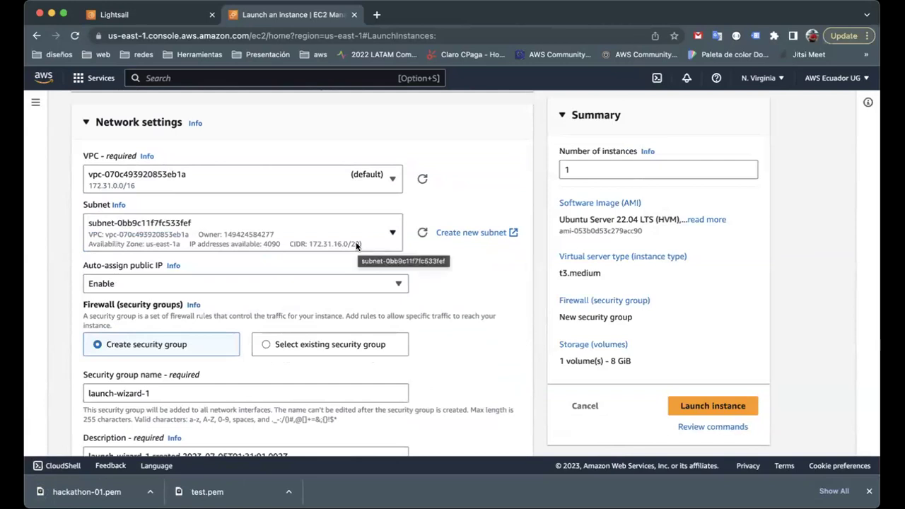
# Switch the subnet to subnet-00f50ffb9d4405e94 in us-east-1b, with public IP auto-assign enabled
pyautogui.click(357, 245)
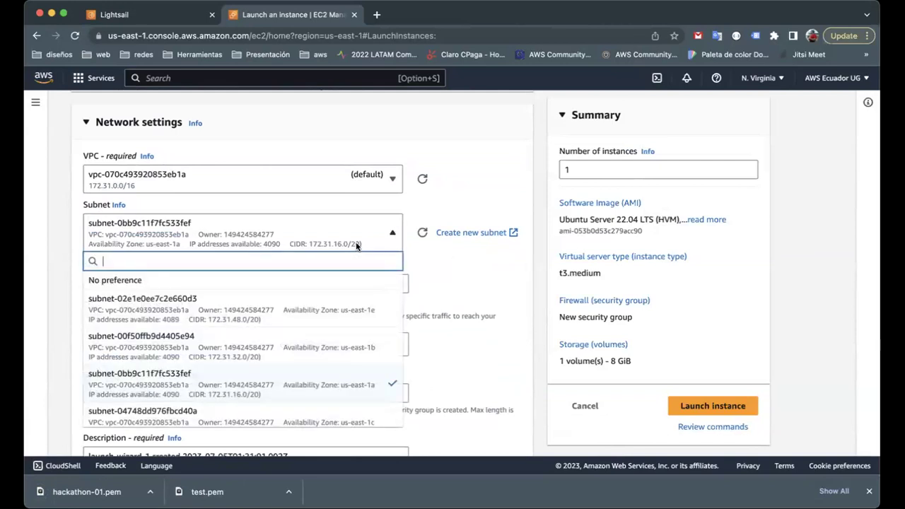
pyautogui.scroll(-1, 343, 288)
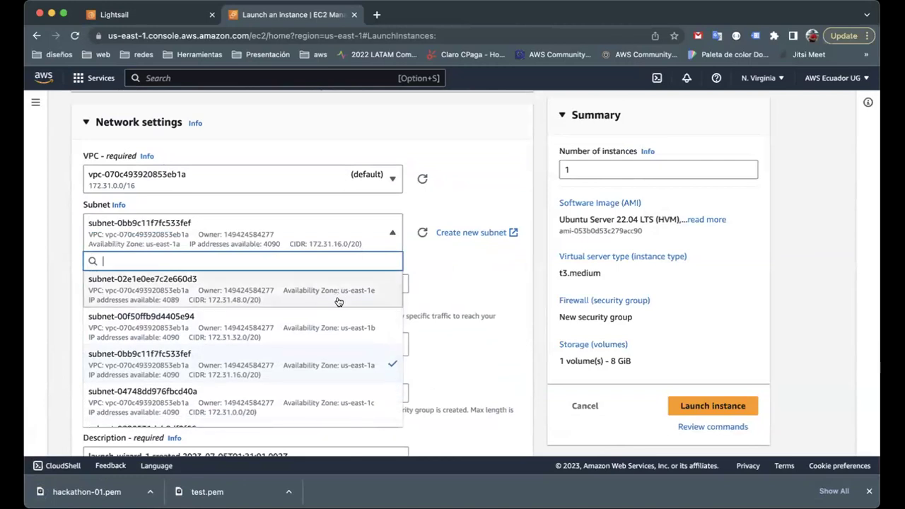
pyautogui.scroll(-1, 339, 302)
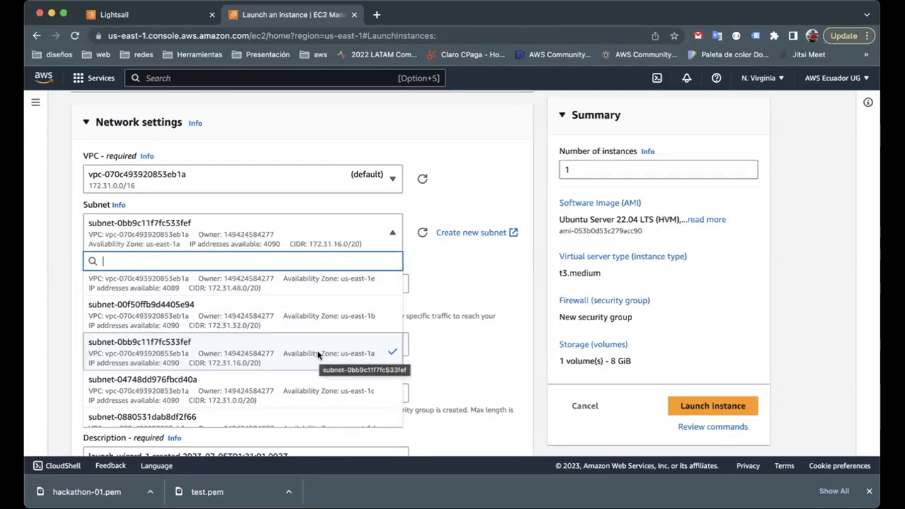
pyautogui.click(337, 319)
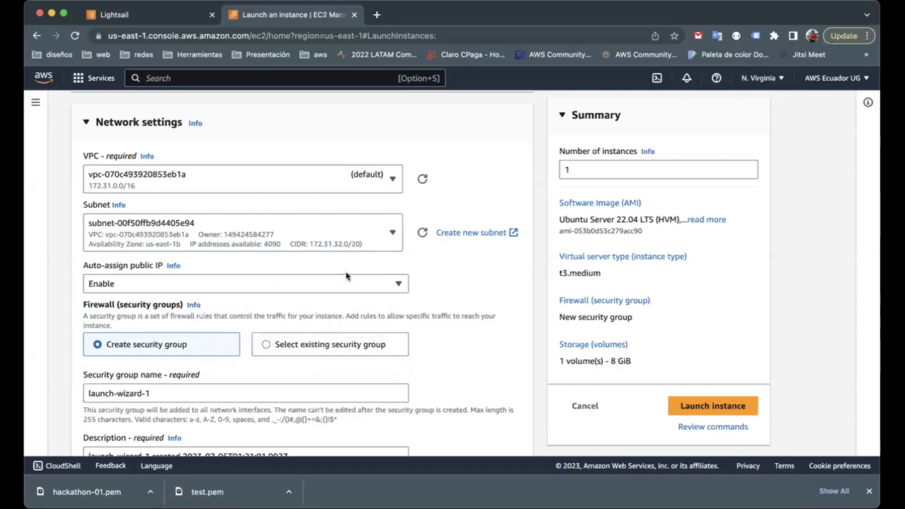
pyautogui.scroll(-2, 375, 271)
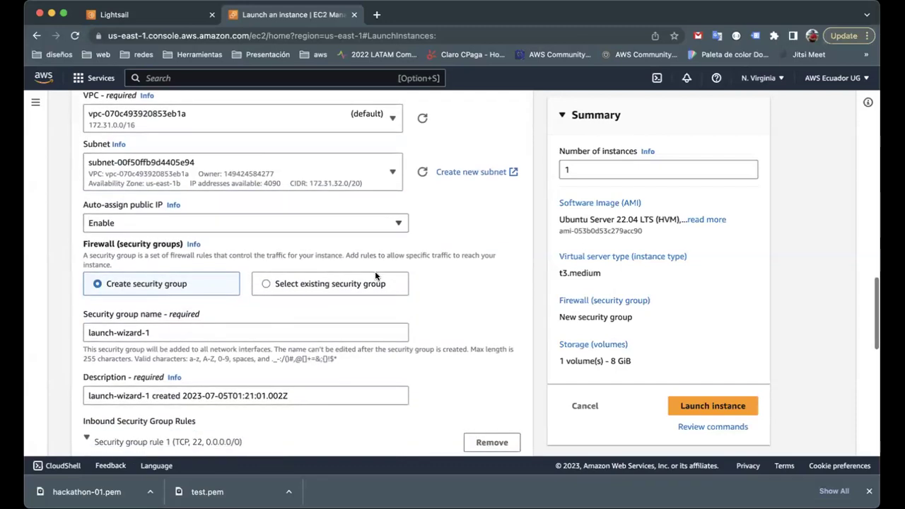
pyautogui.scroll(-1, 408, 253)
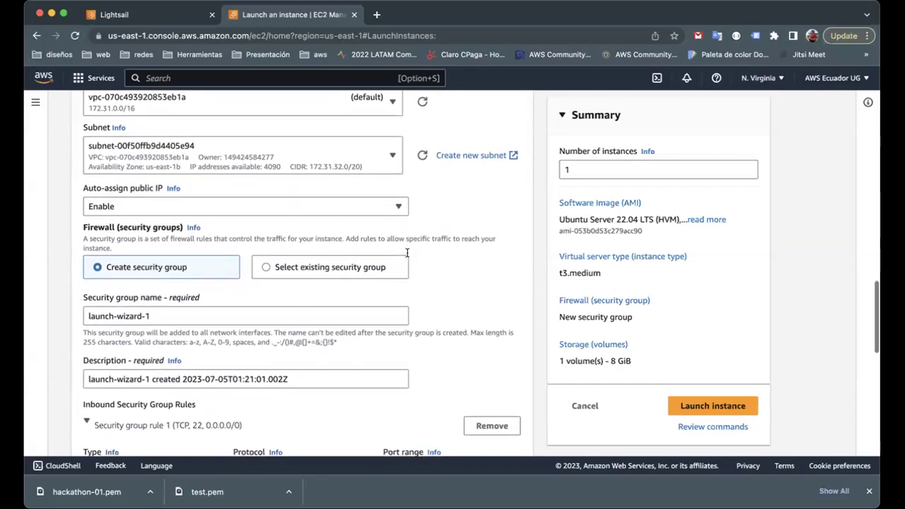
pyautogui.scroll(1, 278, 222)
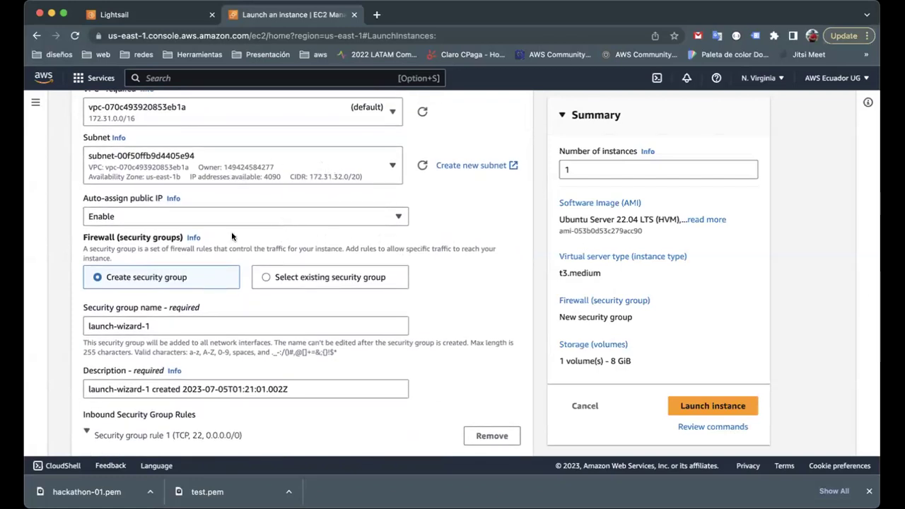
pyautogui.scroll(-2, 231, 231)
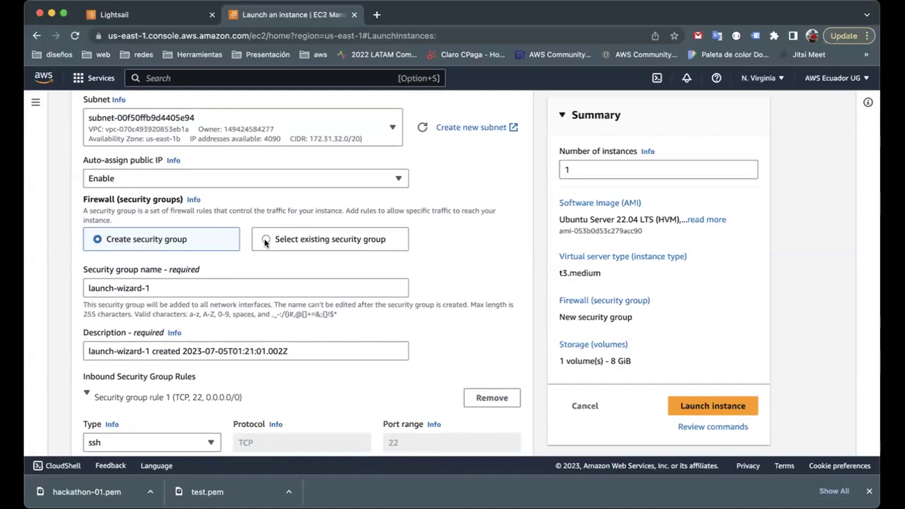
pyautogui.click(265, 242)
pyautogui.click(212, 292)
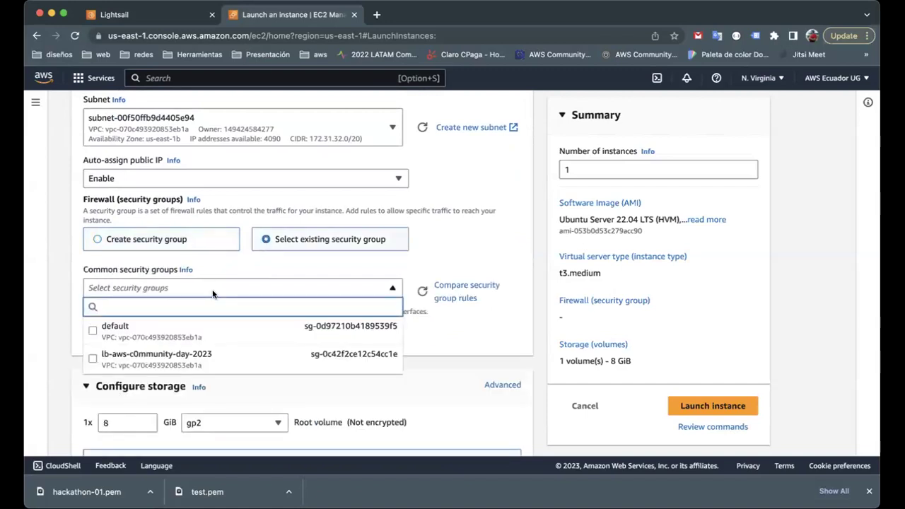
pyautogui.click(210, 262)
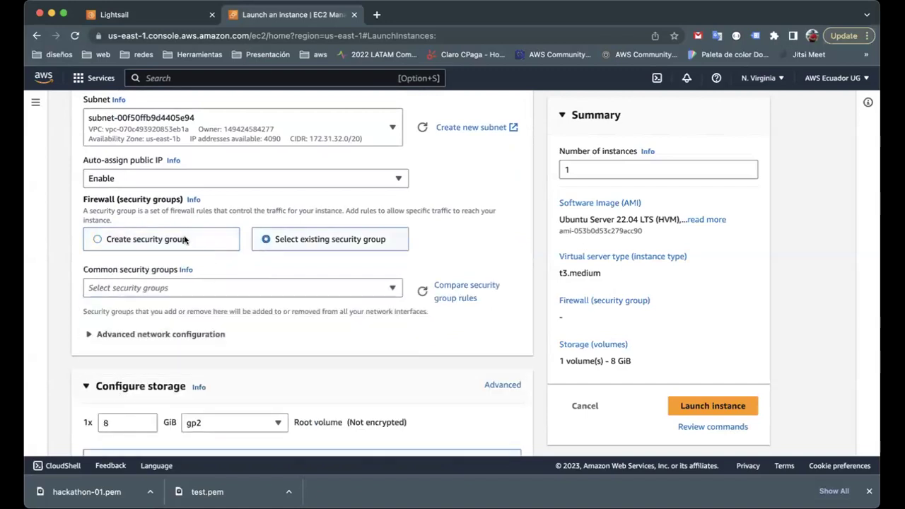
pyautogui.click(186, 239)
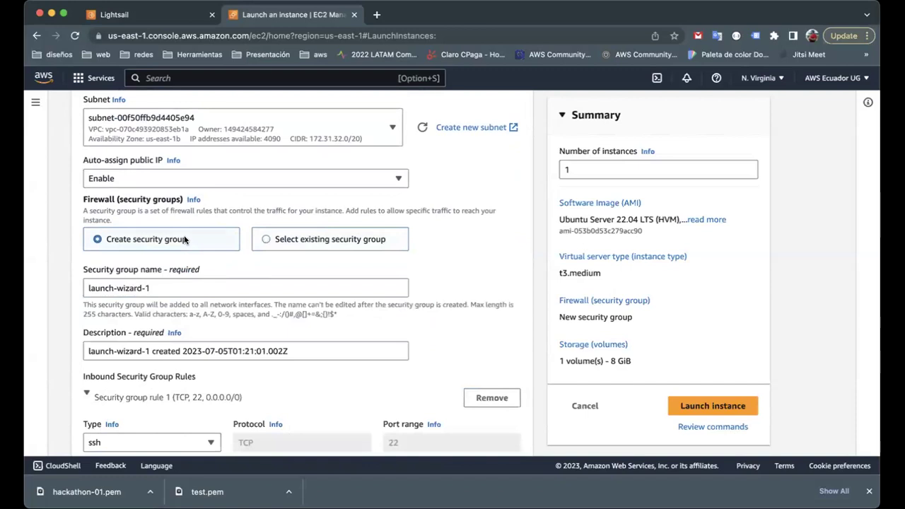
pyautogui.click(292, 239)
pyautogui.click(286, 288)
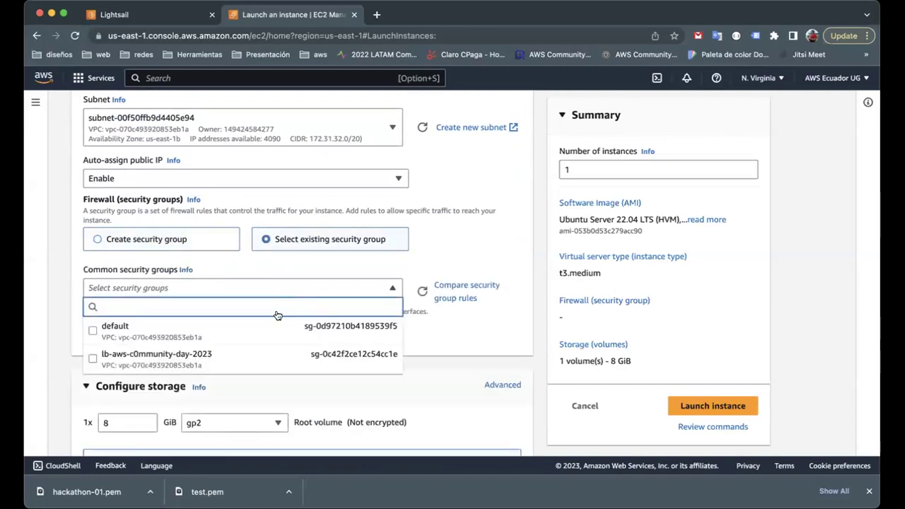
pyautogui.click(163, 238)
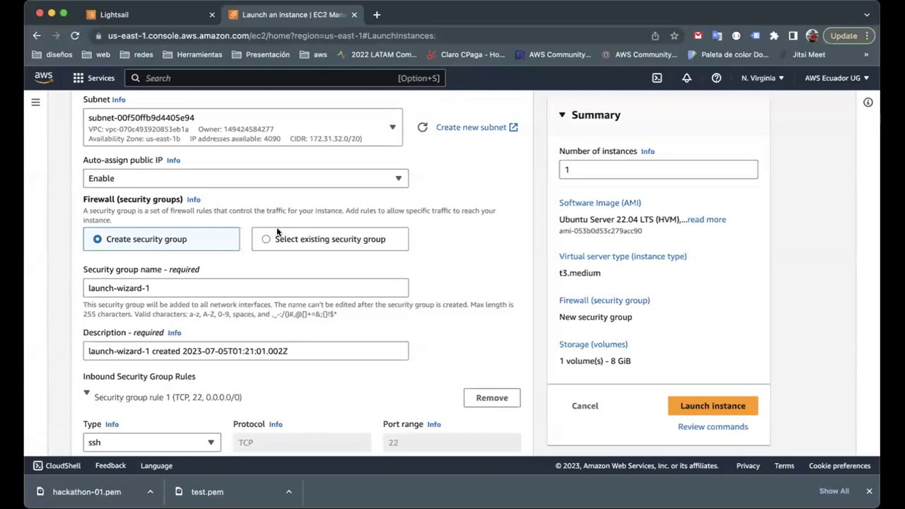
pyautogui.scroll(-2, 253, 265)
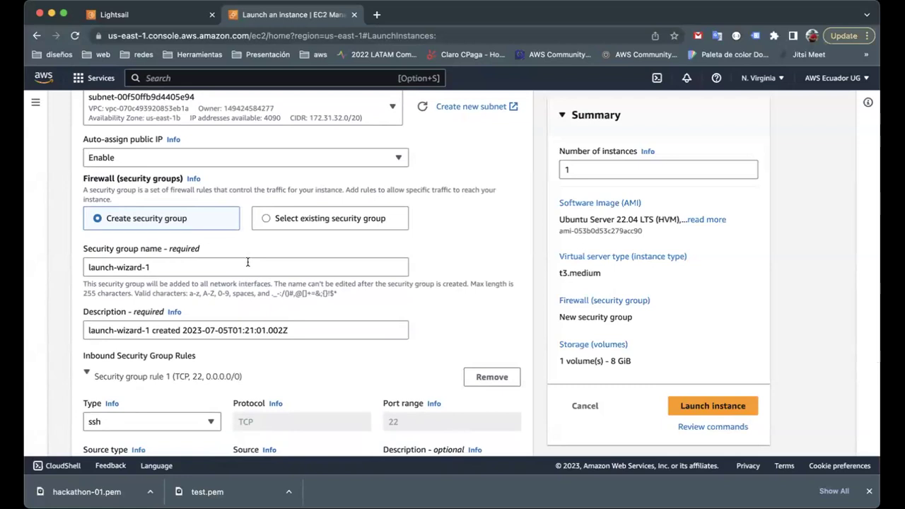
# Rename the security group to hackathon-sg-01
pyautogui.scroll(-1, 247, 262)
pyautogui.tripleClick(248, 263)
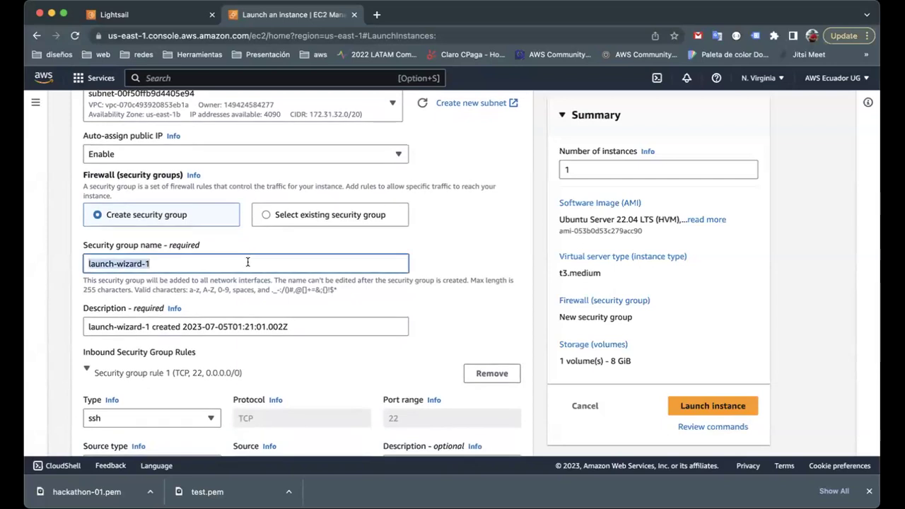
pyautogui.press('BackSpace')
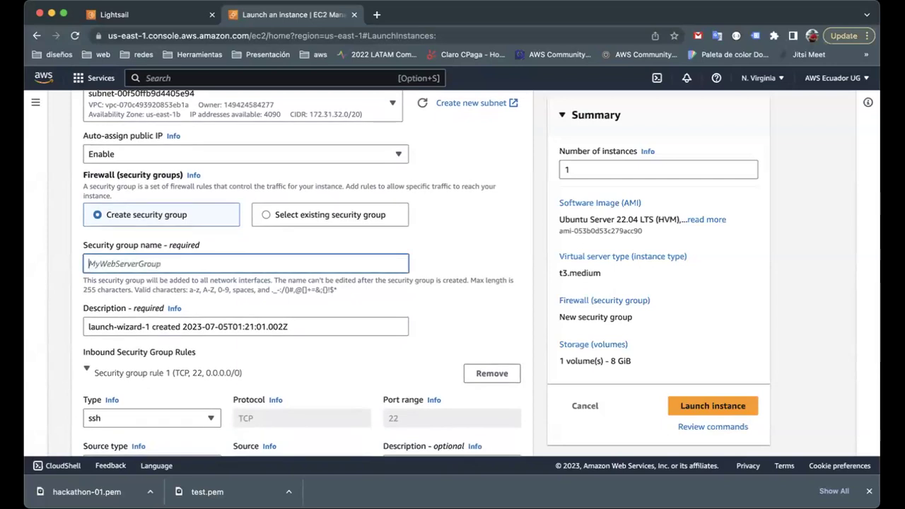
pyautogui.write('hackathon')
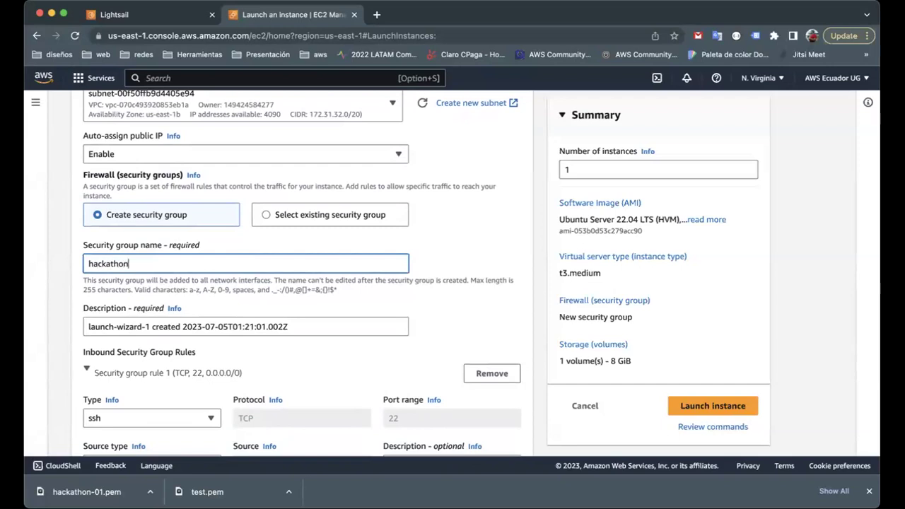
pyautogui.write('-sg-01')
# Paste hackathon-sg-01 into the security group description
pyautogui.scroll(-2, 139, 200)
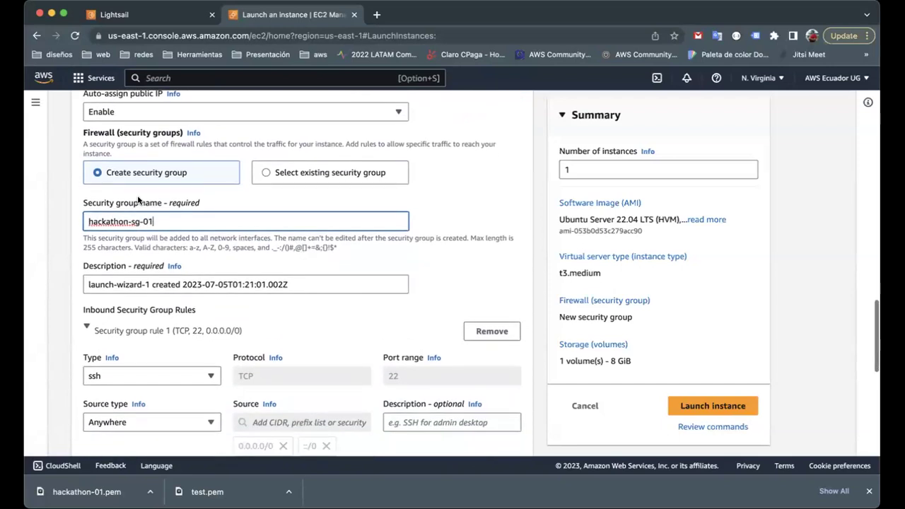
pyautogui.tripleClick(152, 220)
pyautogui.press('super+c')
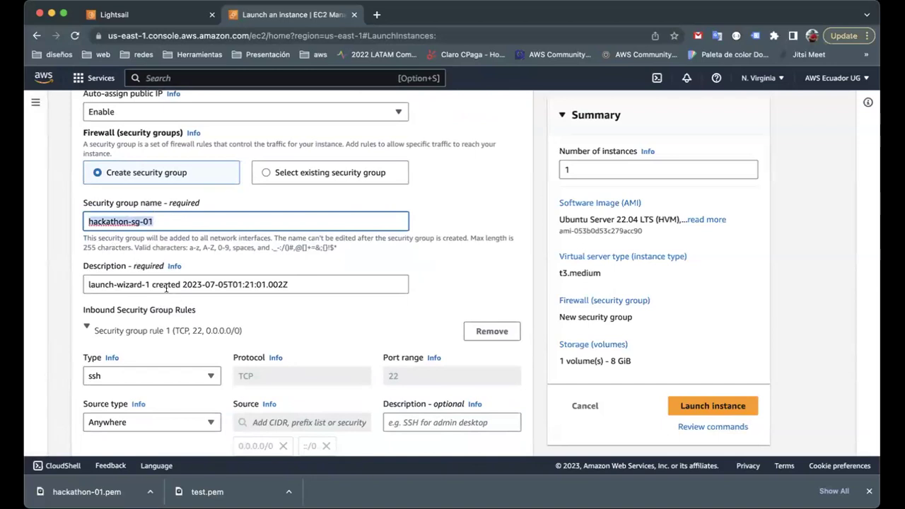
pyautogui.click(147, 284)
pyautogui.moveTo(147, 284); pyautogui.dragTo(25, 278)
pyautogui.press('super+v')
pyautogui.click(290, 307)
# Keep the SSH rule's source set to Anywhere
pyautogui.scroll(-2, 304, 306)
pyautogui.scroll(-1, 304, 304)
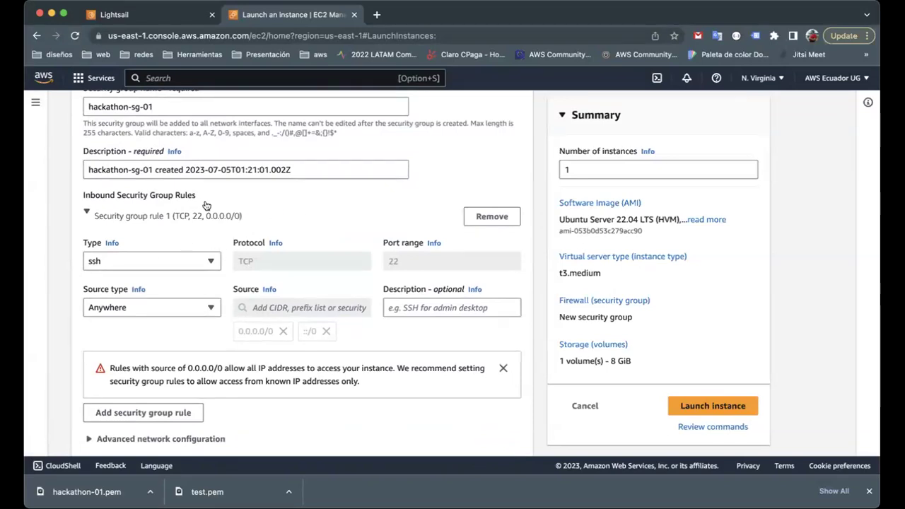
pyautogui.scroll(-2, 203, 227)
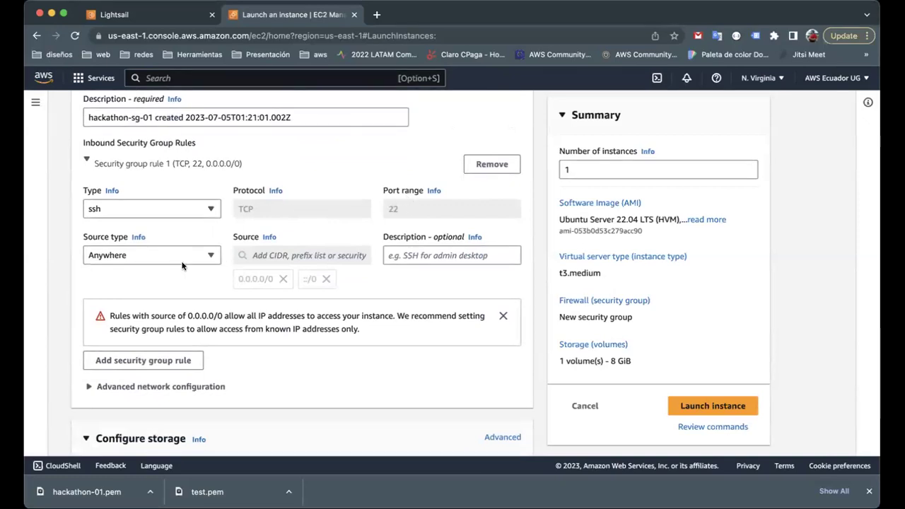
pyautogui.click(127, 255)
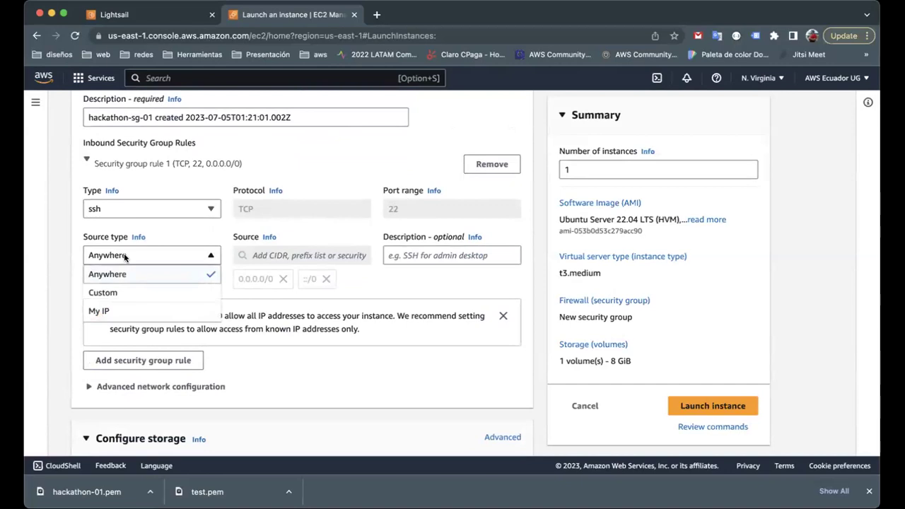
pyautogui.click(116, 275)
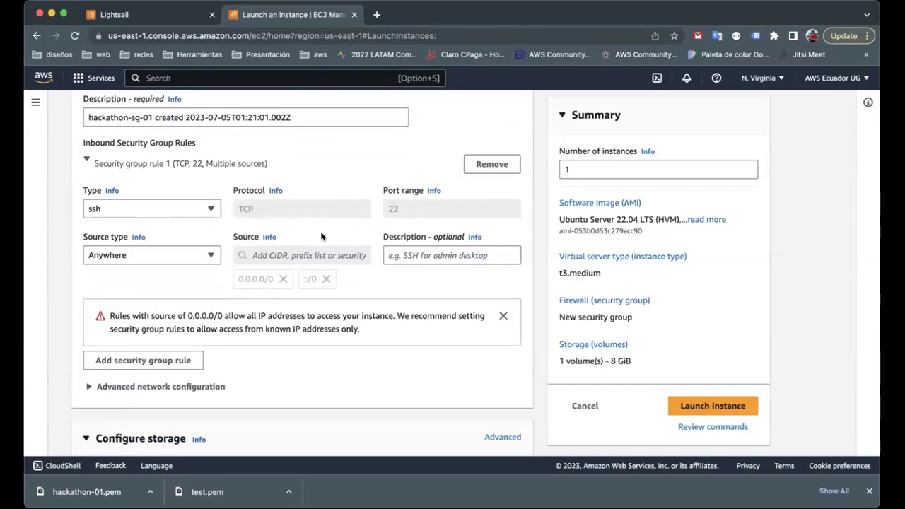
# Add a second inbound rule of type HTTP on port 80
pyautogui.click(145, 360)
pyautogui.click(147, 359)
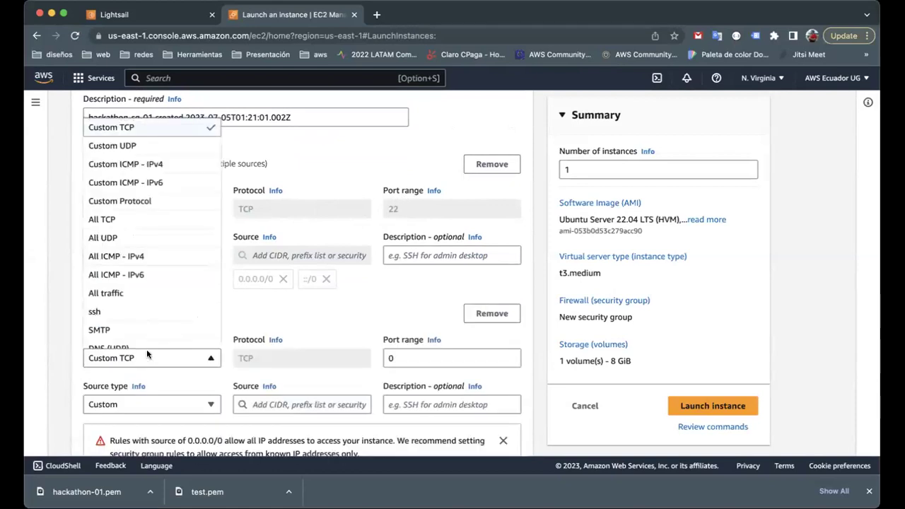
pyautogui.scroll(-5, 160, 304)
pyautogui.scroll(-3, 160, 305)
pyautogui.scroll(1, 160, 305)
pyautogui.click(160, 149)
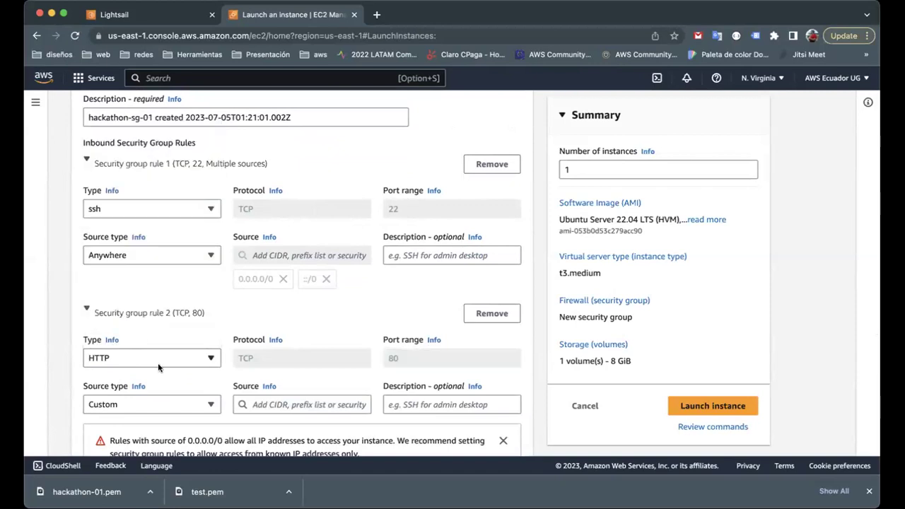
# Set the HTTP rule's source to Anywhere after trying Custom and My IP
pyautogui.click(197, 406)
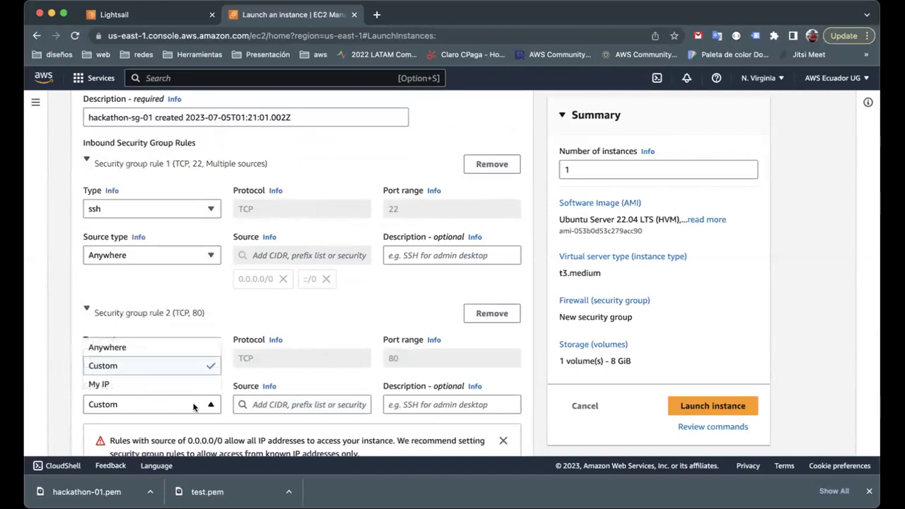
pyautogui.click(184, 348)
pyautogui.scroll(-3, 185, 350)
pyautogui.click(186, 291)
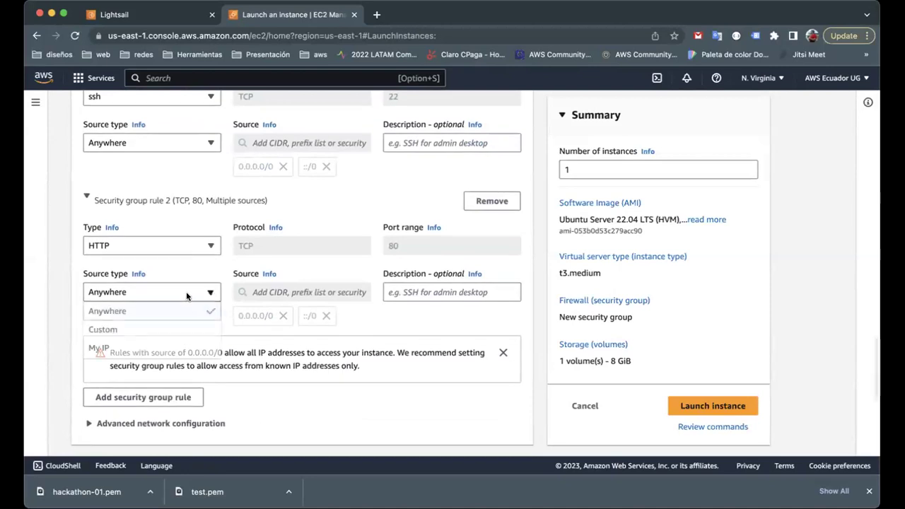
pyautogui.click(160, 329)
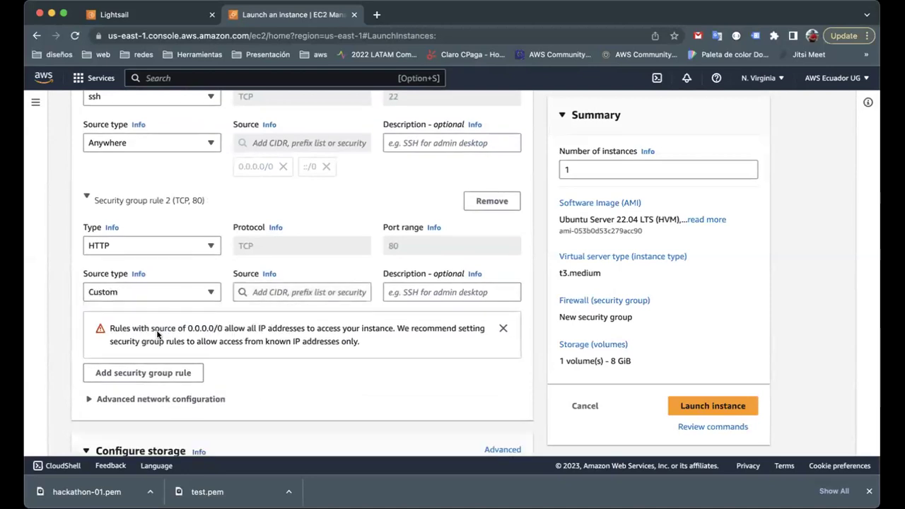
pyautogui.click(309, 290)
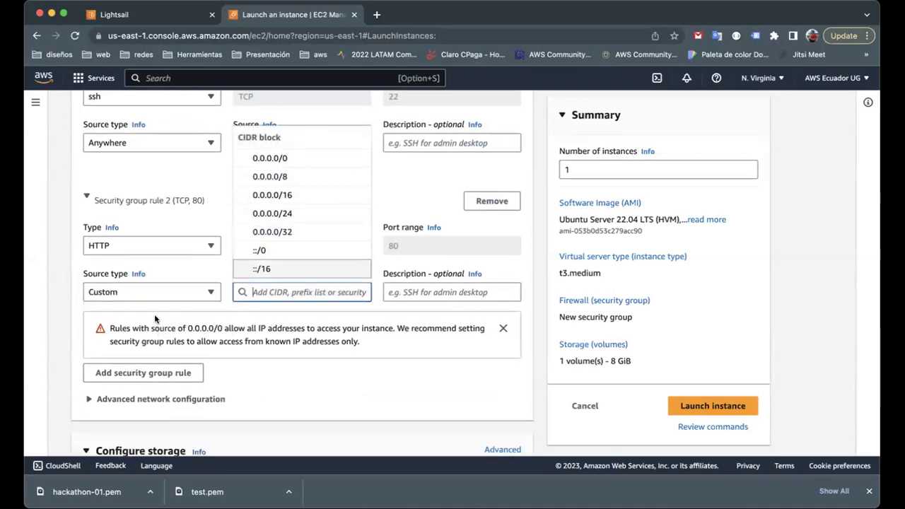
pyautogui.click(154, 291)
pyautogui.click(132, 348)
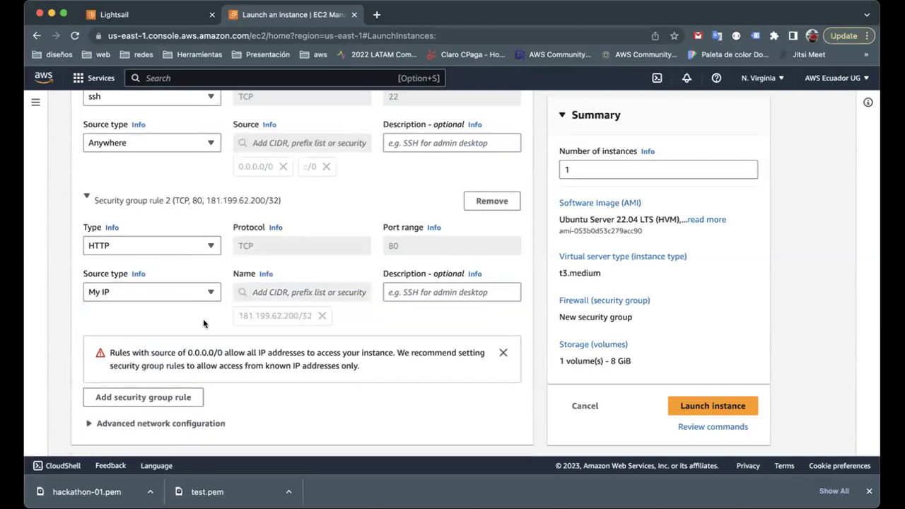
pyautogui.click(172, 290)
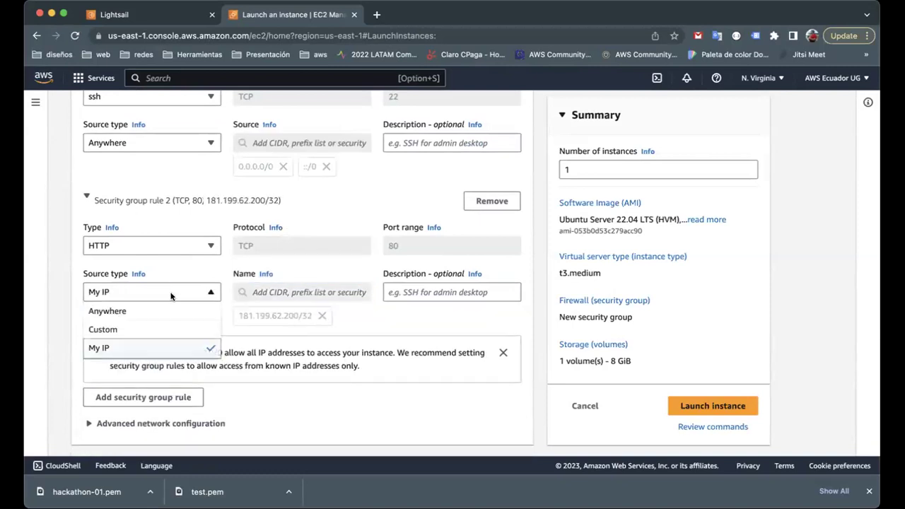
pyautogui.click(160, 309)
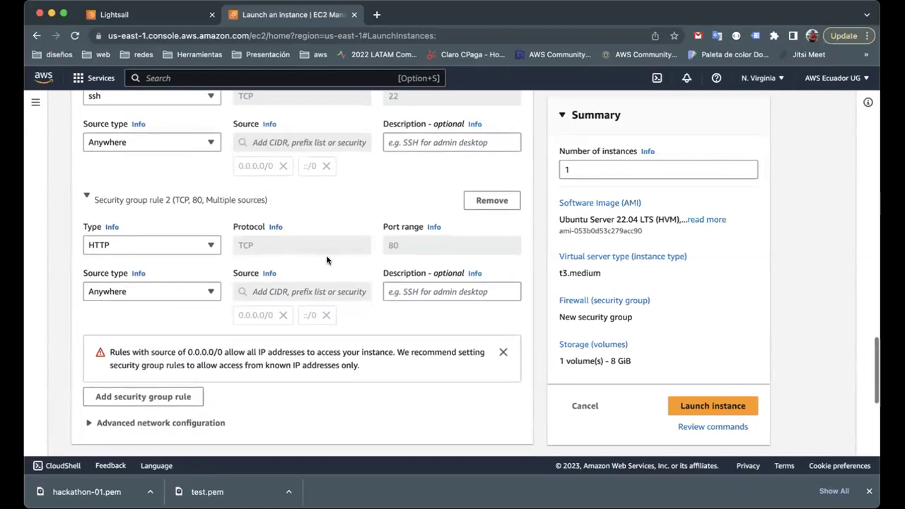
pyautogui.scroll(-1, 327, 261)
pyautogui.scroll(-3, 326, 261)
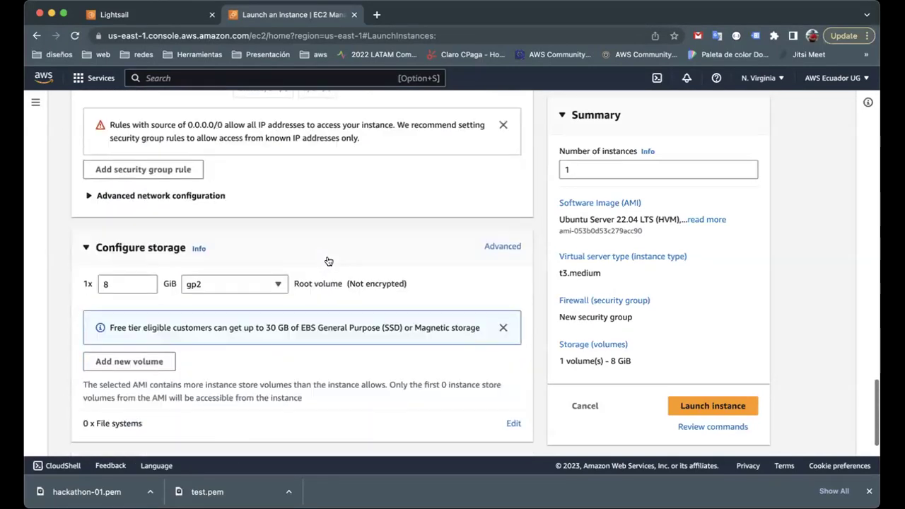
# Change the root volume size from 8 to 30 GiB
pyautogui.scroll(-1, 254, 238)
pyautogui.scroll(-1, 254, 238)
pyautogui.scroll(-1, 222, 229)
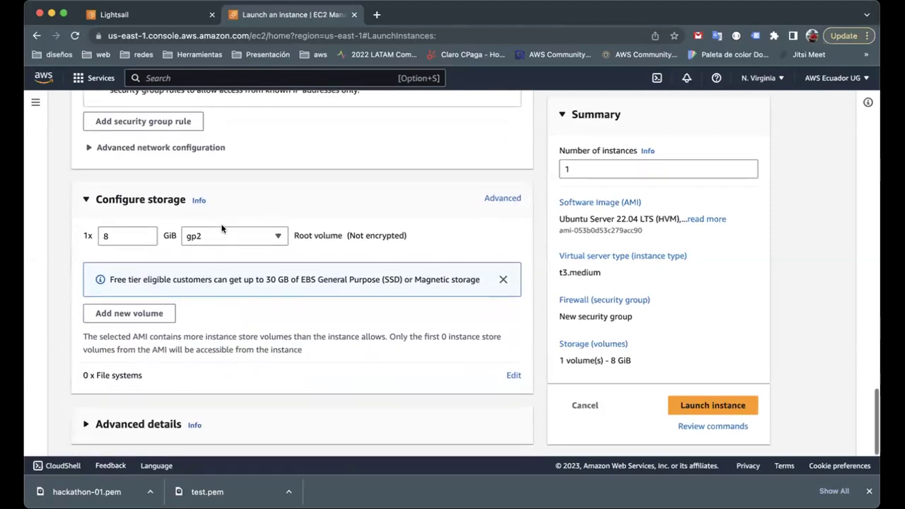
pyautogui.click(117, 235)
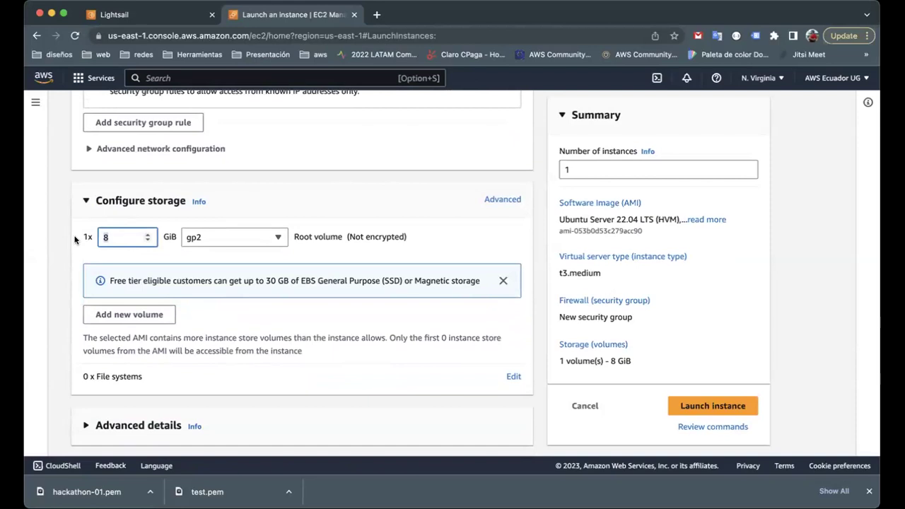
pyautogui.press('BackSpace')
pyautogui.write('100')
pyautogui.click(227, 199)
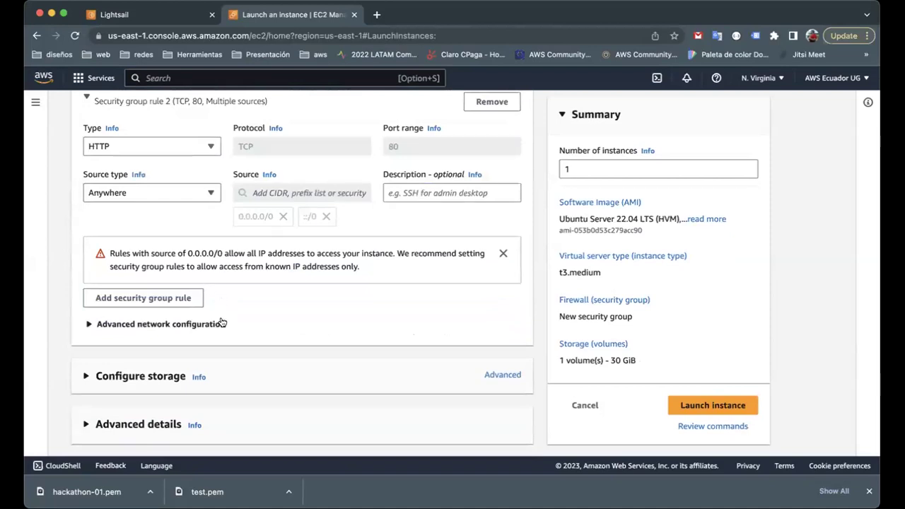
# Expand the advanced network settings, recheck the 30 GiB storage, and expand Advanced details
pyautogui.click(220, 323)
pyautogui.scroll(-1, 220, 319)
pyautogui.scroll(2, 220, 319)
pyautogui.scroll(2, 202, 258)
pyautogui.scroll(-8, 203, 257)
pyautogui.click(179, 376)
pyautogui.scroll(-3, 192, 357)
pyautogui.scroll(-1, 239, 319)
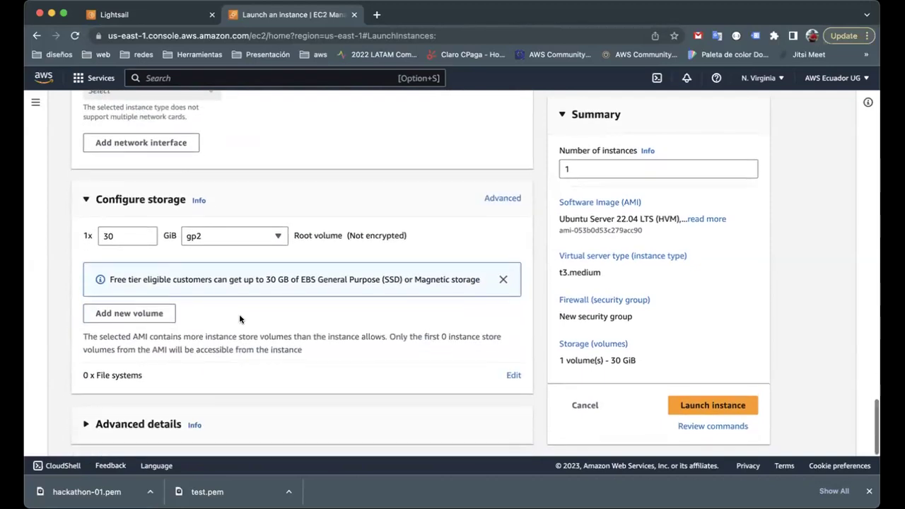
pyautogui.click(134, 423)
pyautogui.scroll(-5, 135, 423)
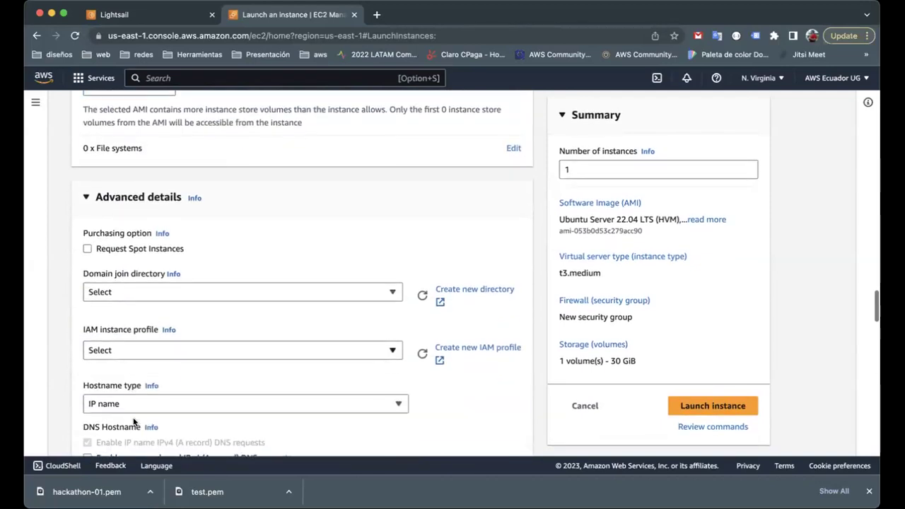
pyautogui.scroll(-1, 232, 278)
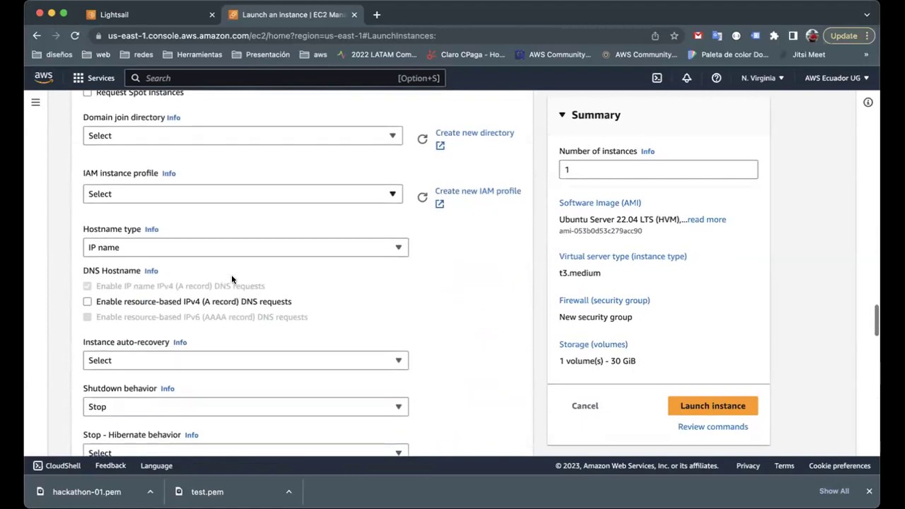
pyautogui.click(340, 197)
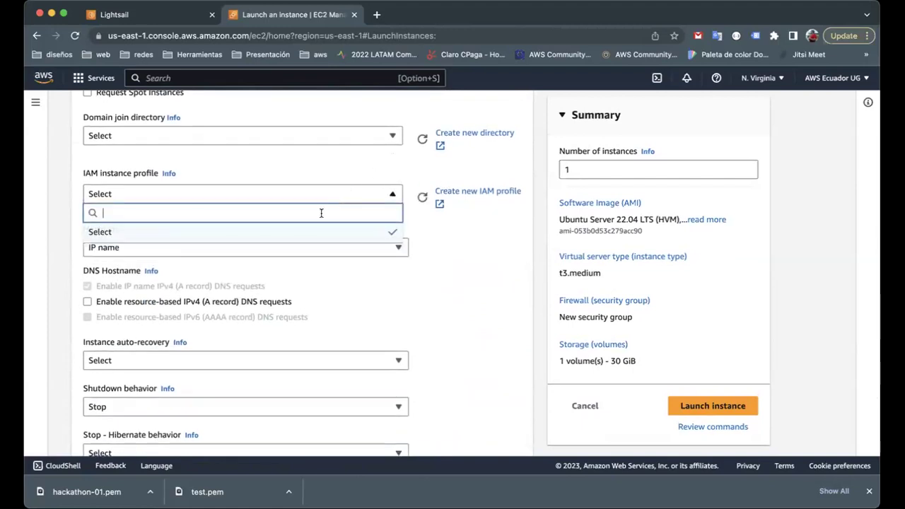
pyautogui.click(487, 240)
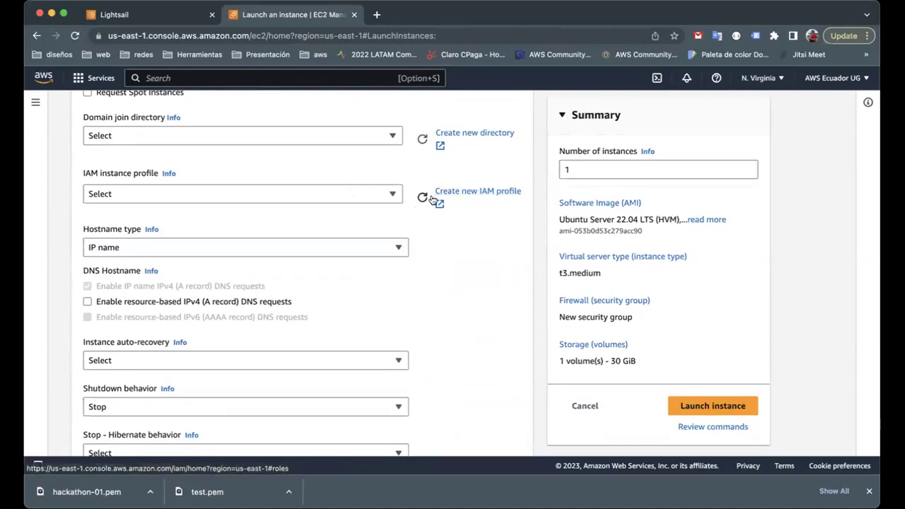
pyautogui.scroll(-9, 471, 205)
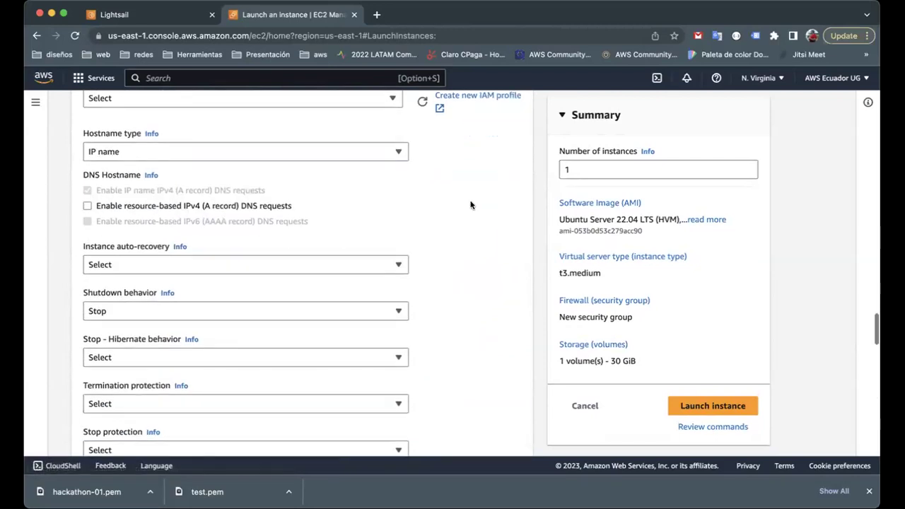
pyautogui.scroll(-20, 477, 213)
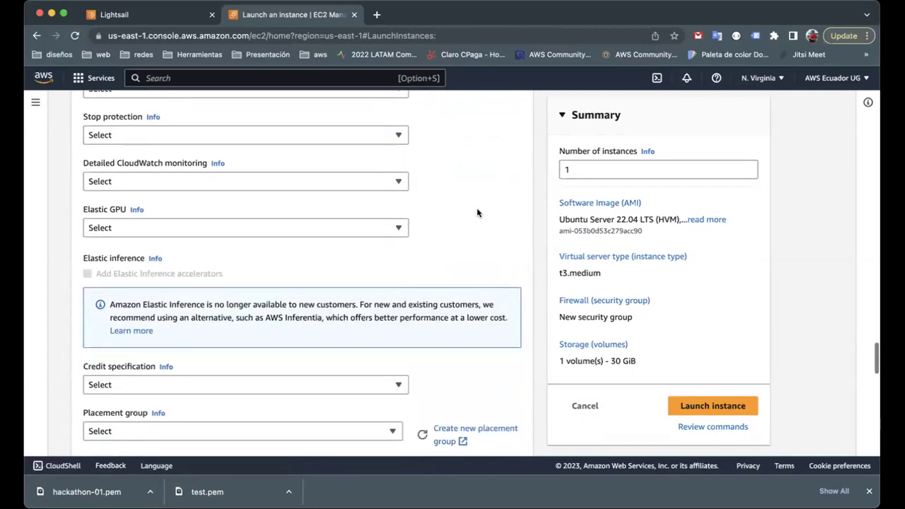
pyautogui.scroll(12, 477, 212)
pyautogui.scroll(20, 477, 213)
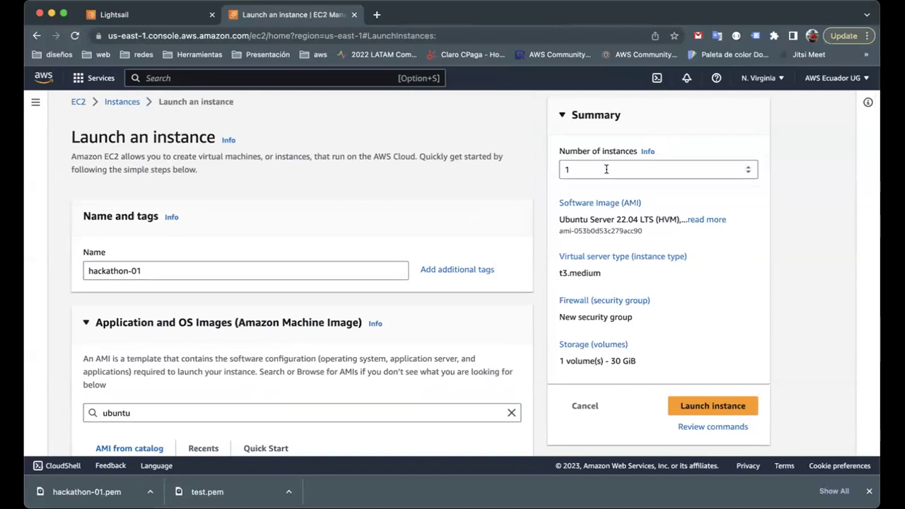
pyautogui.tripleClick(578, 154)
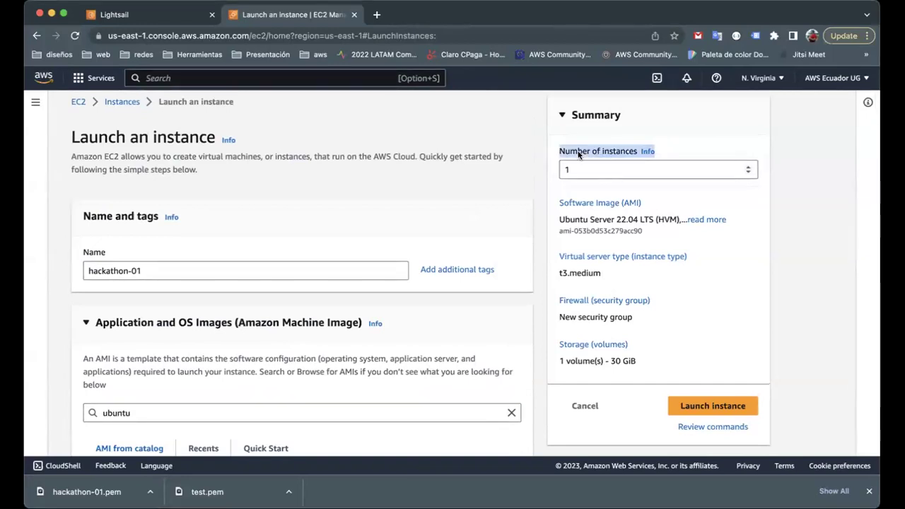
pyautogui.click(583, 166)
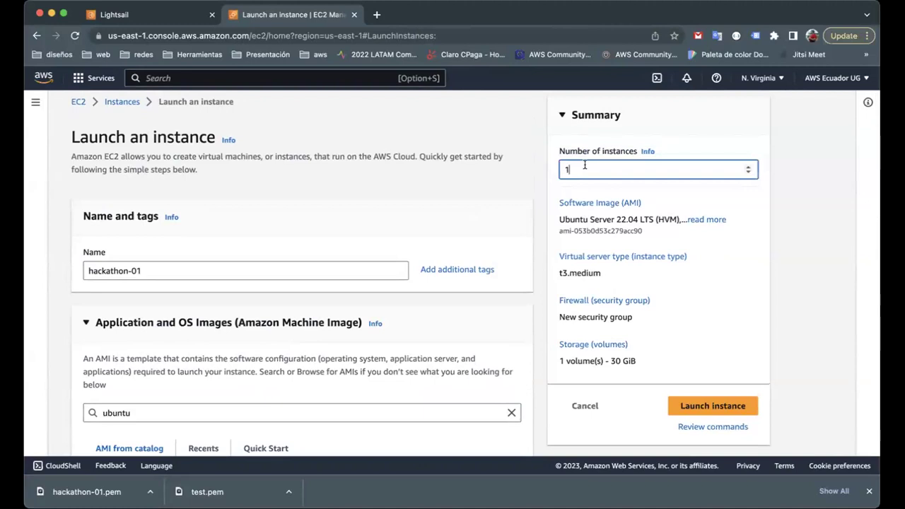
pyautogui.tripleClick(580, 218)
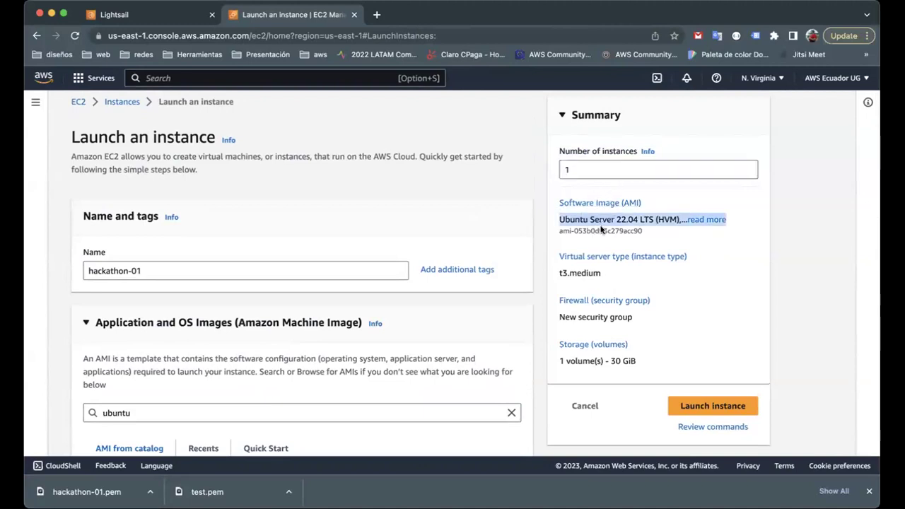
pyautogui.scroll(-3, 587, 219)
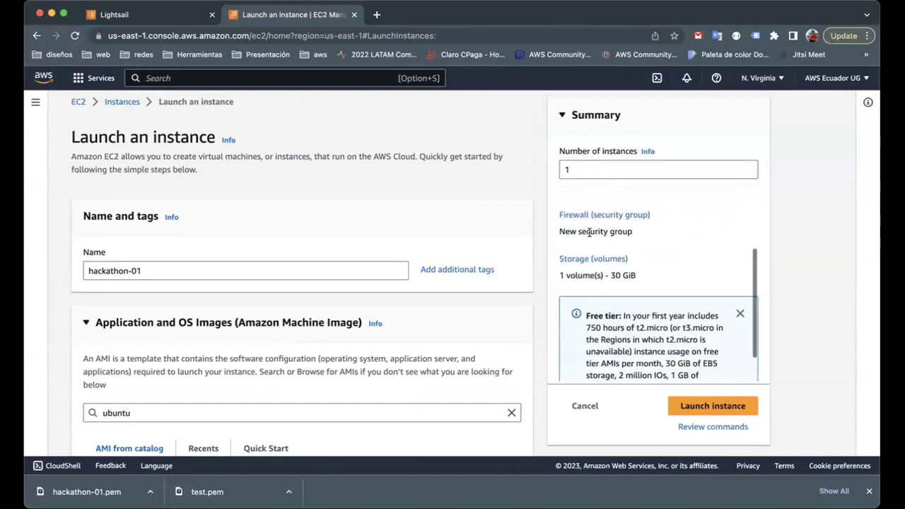
pyautogui.scroll(3, 588, 232)
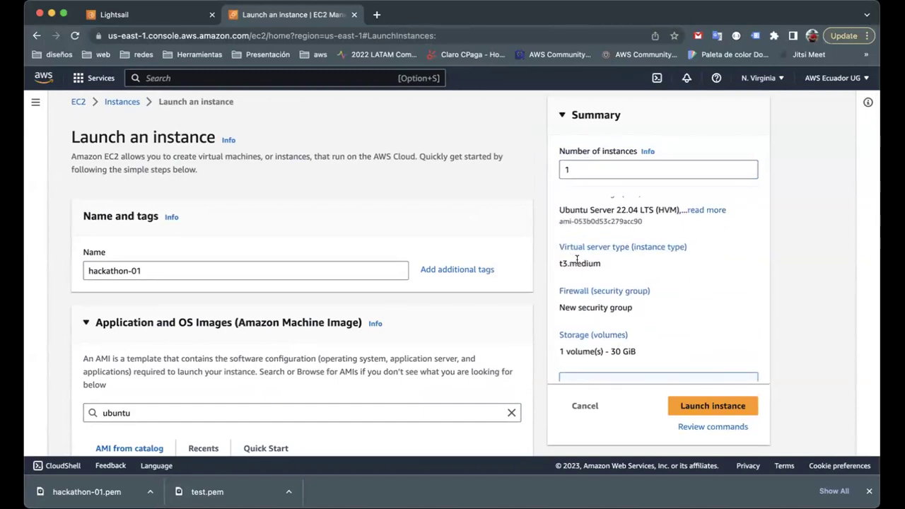
pyautogui.tripleClick(577, 261)
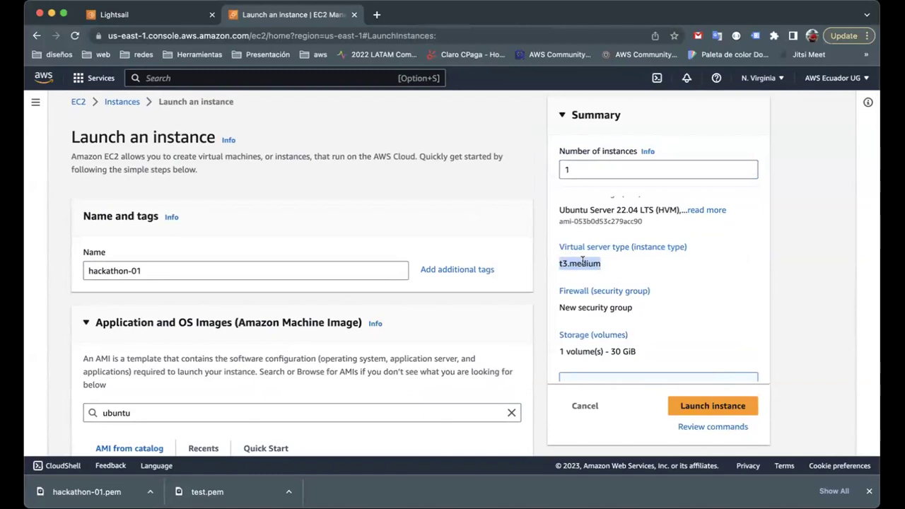
pyautogui.scroll(-3, 591, 261)
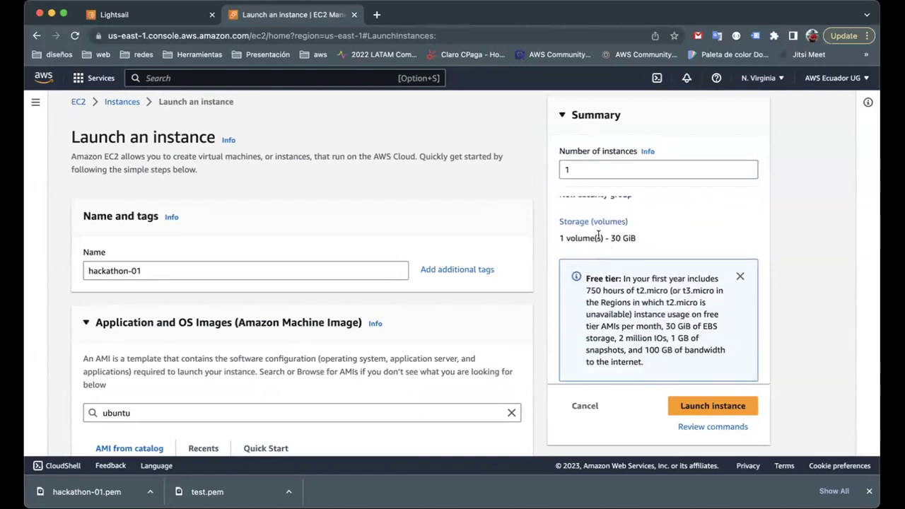
pyautogui.scroll(2, 599, 234)
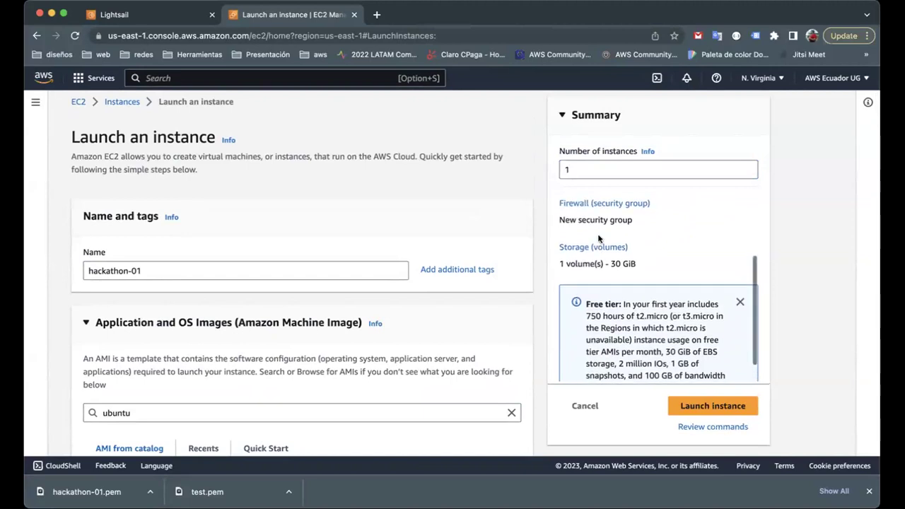
pyautogui.tripleClick(597, 221)
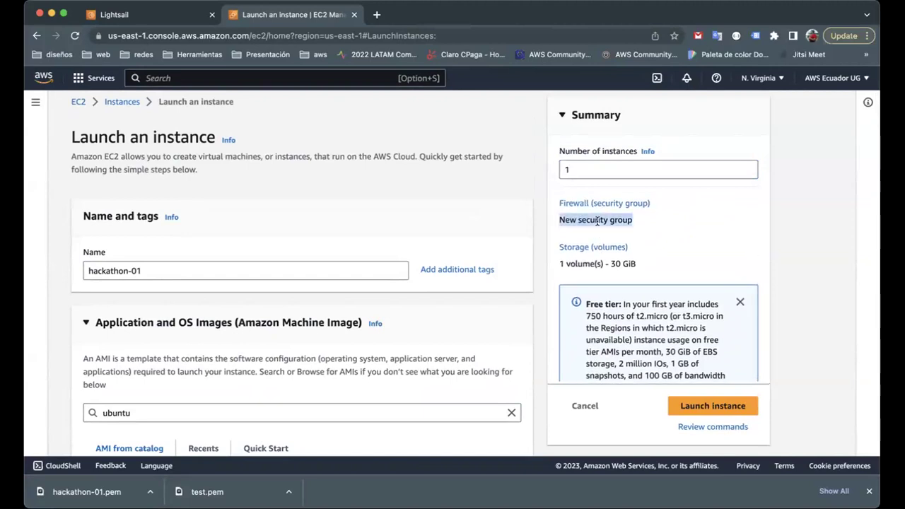
pyautogui.scroll(-4, 598, 221)
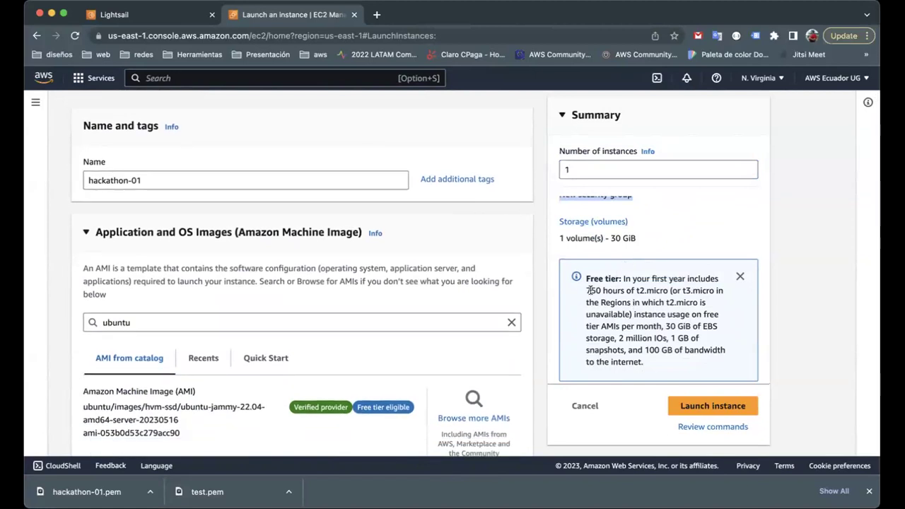
pyautogui.moveTo(636, 289); pyautogui.dragTo(662, 288)
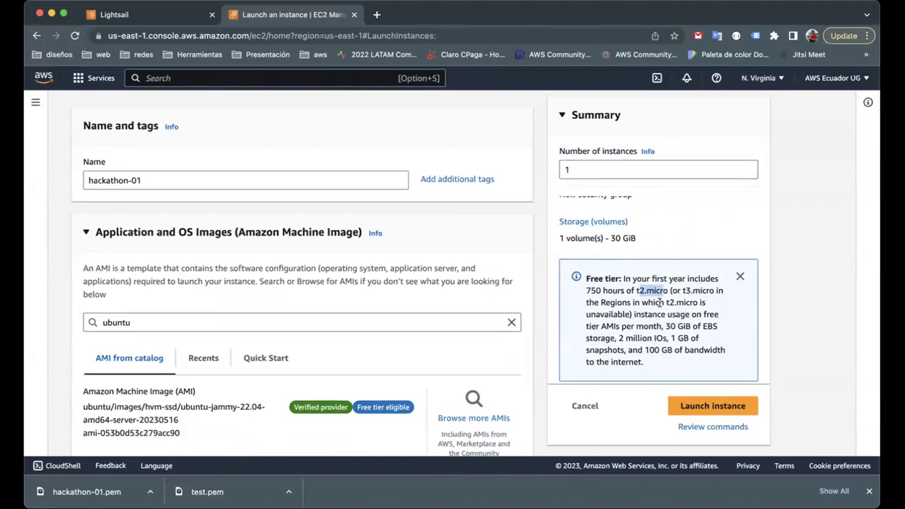
pyautogui.scroll(-1, 682, 292)
pyautogui.scroll(-5, 597, 265)
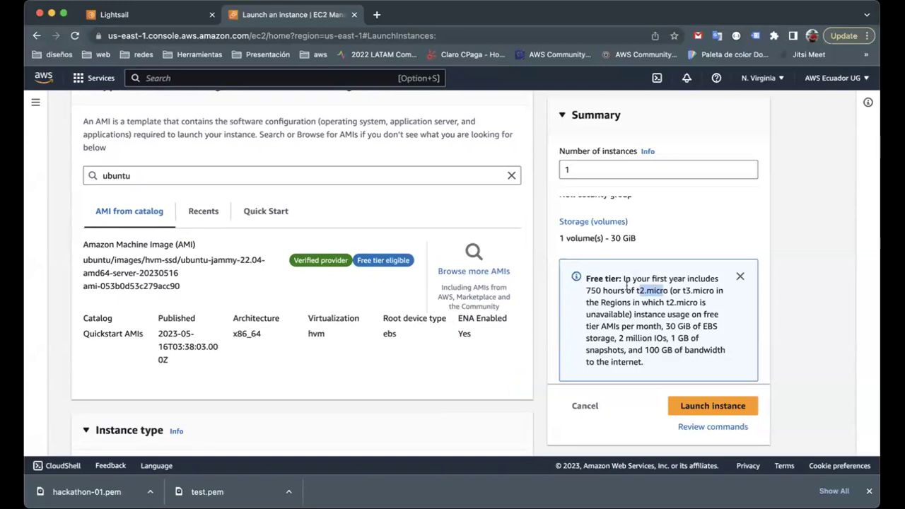
pyautogui.scroll(-1, 671, 283)
pyautogui.scroll(-5, 671, 323)
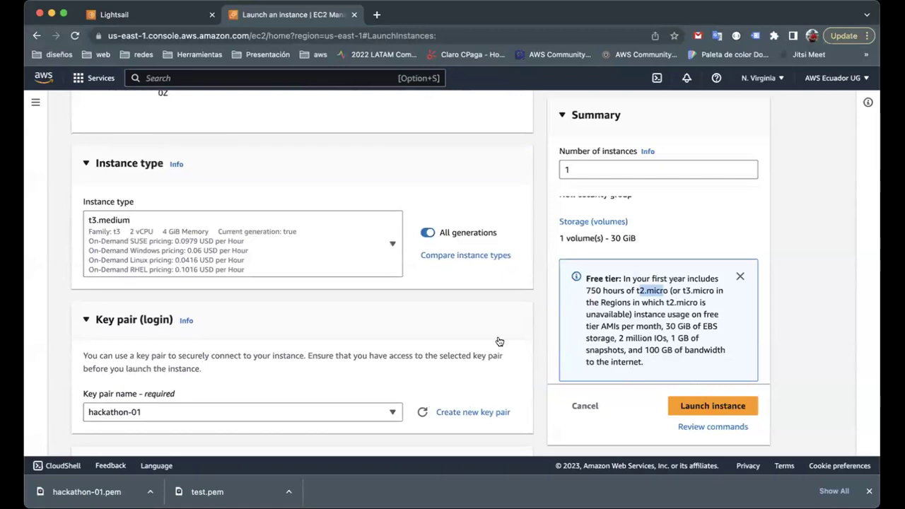
pyautogui.scroll(-1, 499, 341)
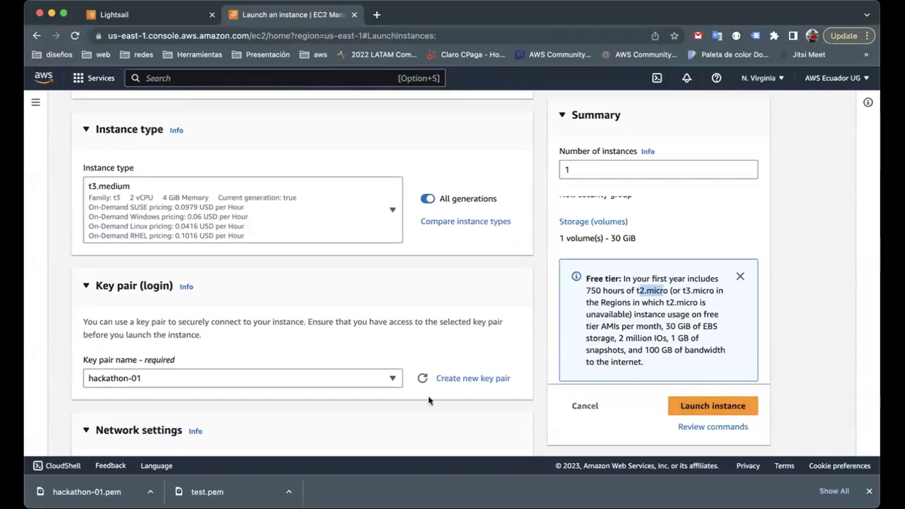
pyautogui.scroll(2, 428, 398)
pyautogui.scroll(3, 417, 300)
pyautogui.scroll(-1, 417, 301)
pyautogui.scroll(3, 417, 300)
pyautogui.scroll(-5, 417, 301)
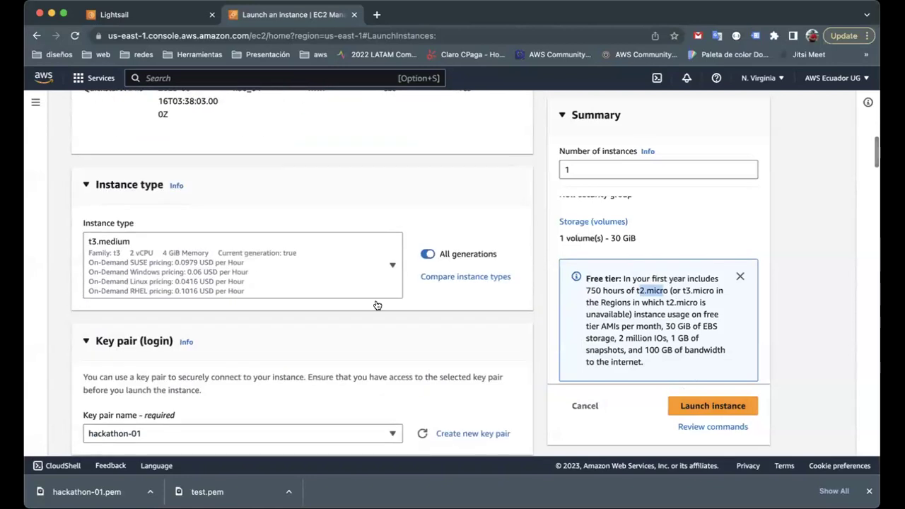
pyautogui.scroll(-3, 375, 307)
# Launch the hackathon-01 instance and go back to the Instances list
pyautogui.click(711, 407)
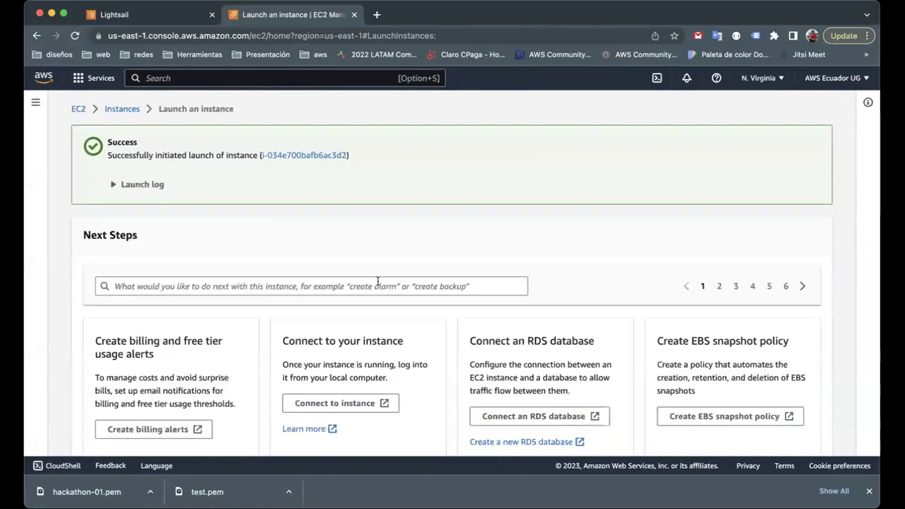
pyautogui.click(124, 108)
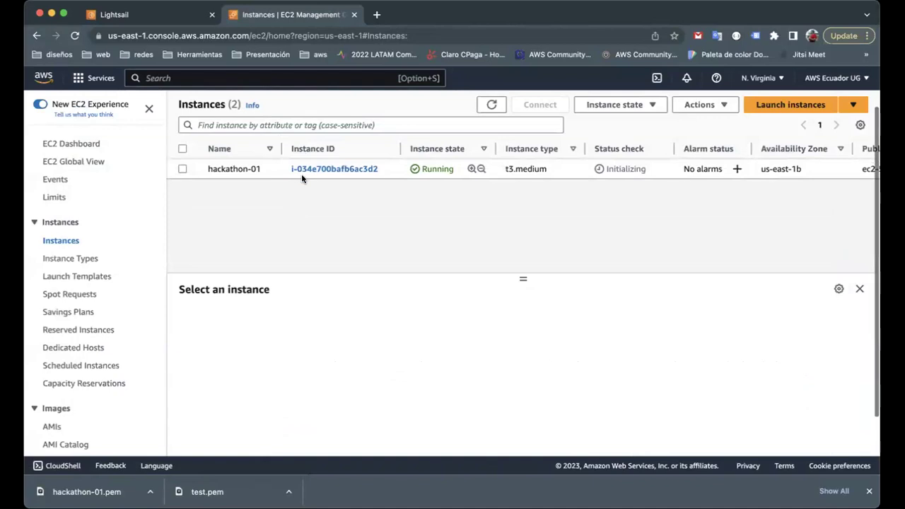
# Widen the Name, Instance type and Status check columns
pyautogui.moveTo(282, 148); pyautogui.dragTo(304, 149)
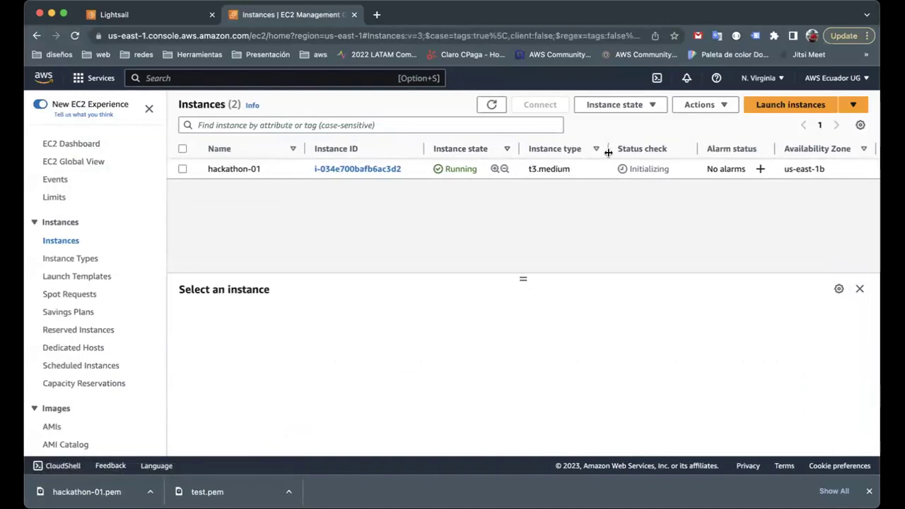
pyautogui.moveTo(609, 149); pyautogui.dragTo(659, 142)
pyautogui.moveTo(713, 148); pyautogui.dragTo(727, 149)
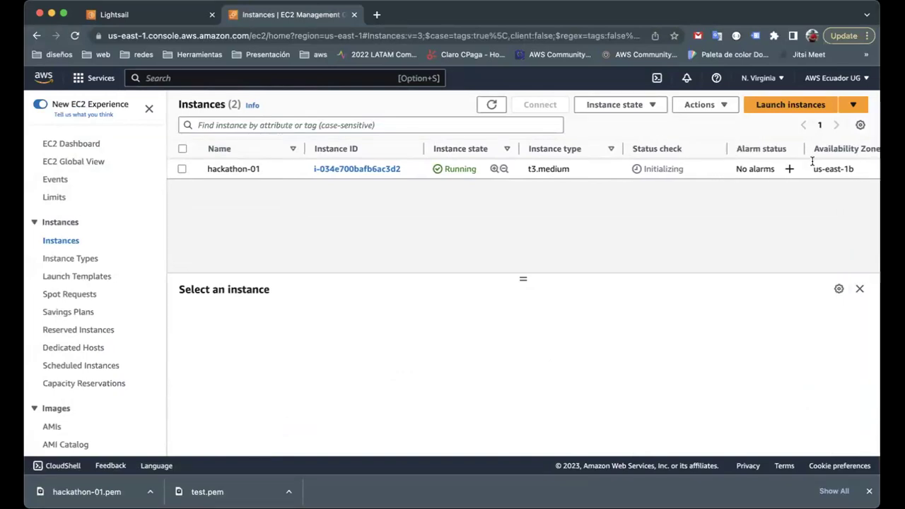
pyautogui.hscroll(10, 813, 163)
pyautogui.moveTo(744, 171); pyautogui.dragTo(656, 234)
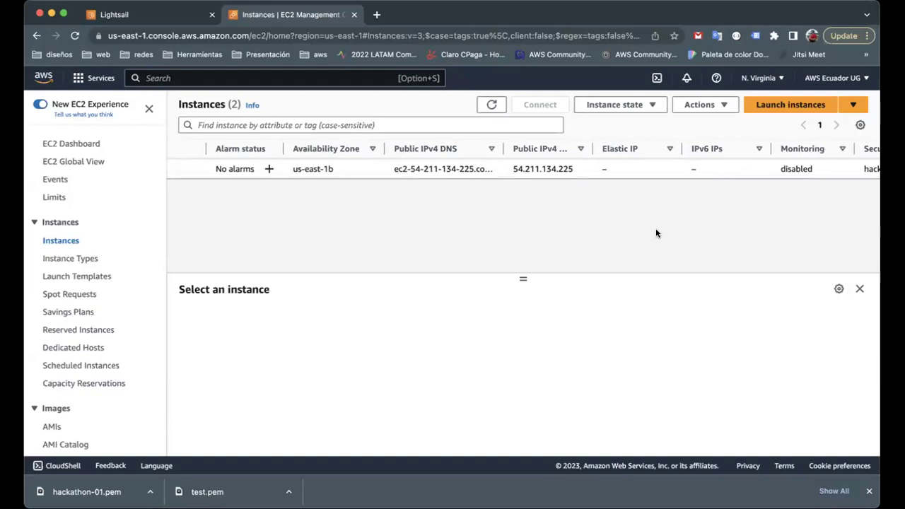
pyautogui.moveTo(544, 175); pyautogui.dragTo(304, 177)
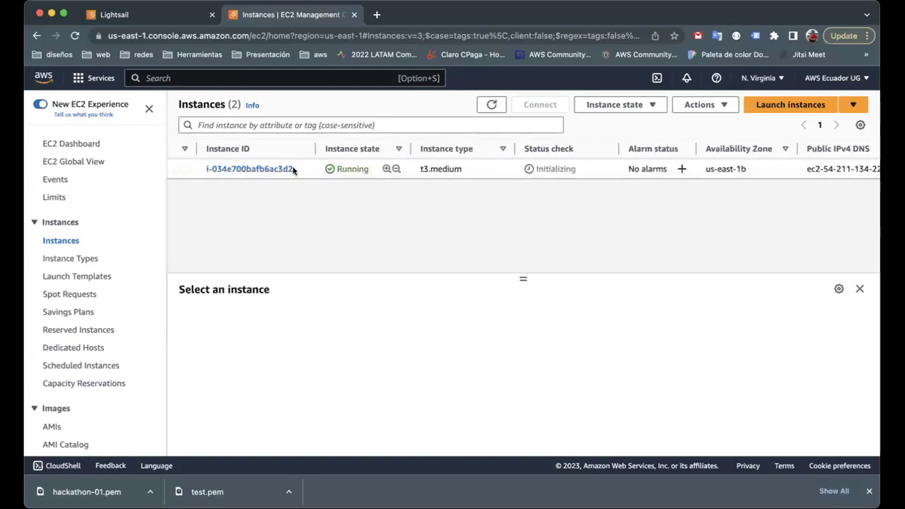
# Select the public IP 54.211.134.225 and refresh the instances list
pyautogui.hscroll(10, 444, 164)
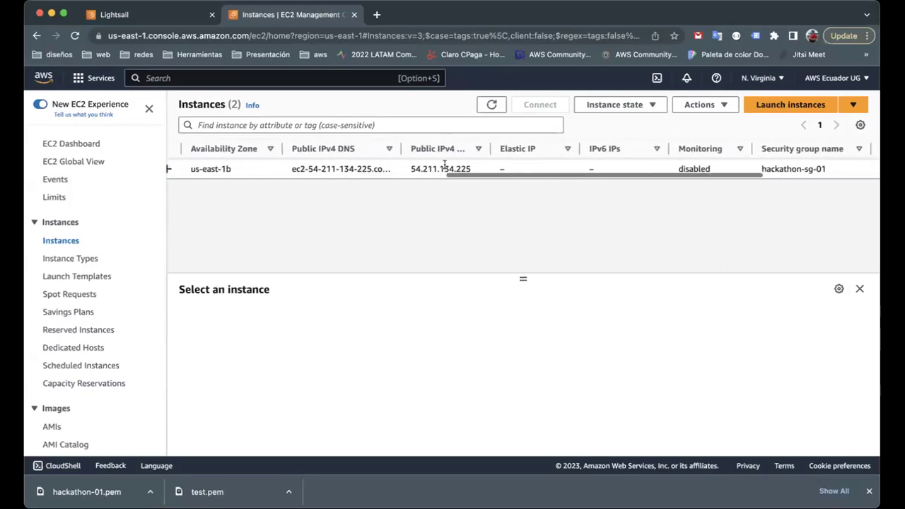
pyautogui.doubleClick(442, 168)
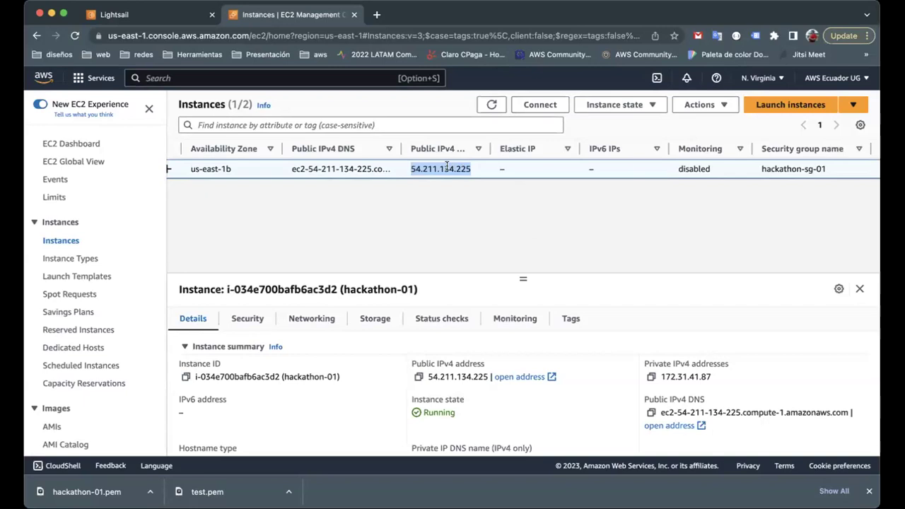
pyautogui.hscroll(-1, 437, 169)
pyautogui.hscroll(-10, 437, 171)
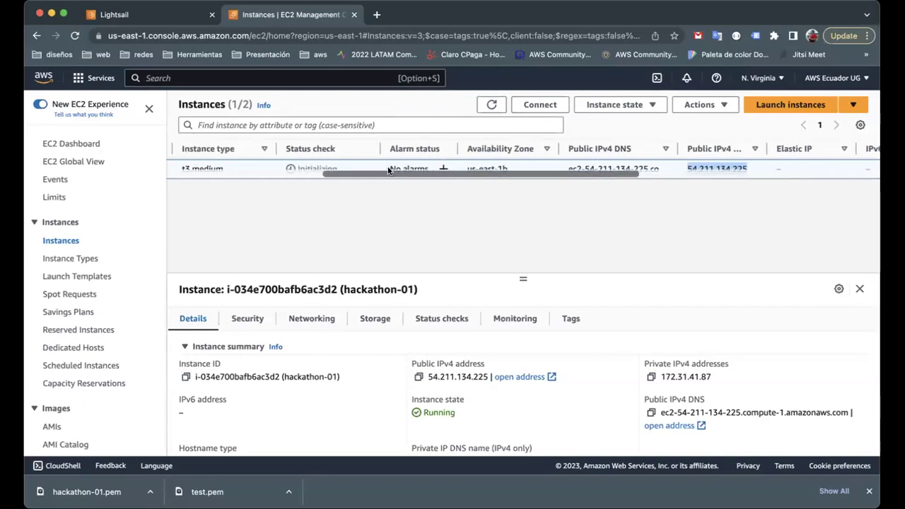
pyautogui.click(493, 105)
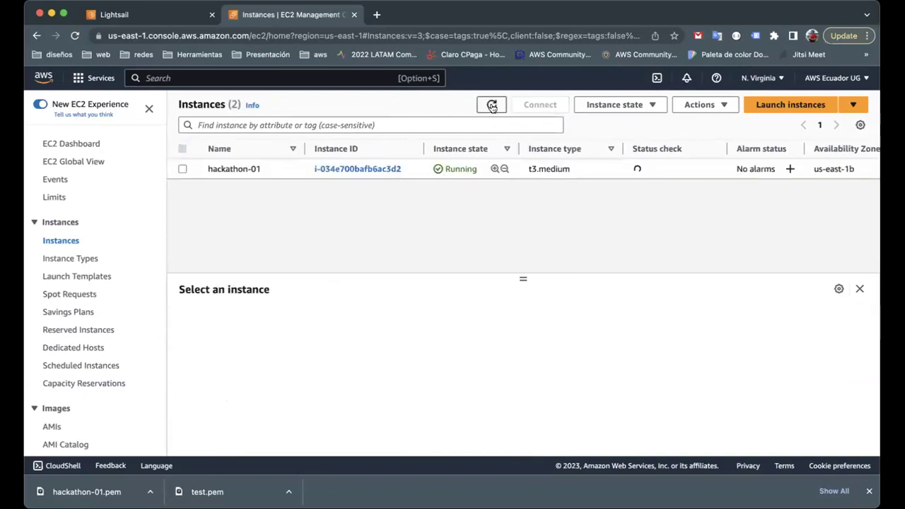
# Scroll to the Public IPv4 column, then switch to the Terminal's SSH session
pyautogui.hscroll(1, 530, 172)
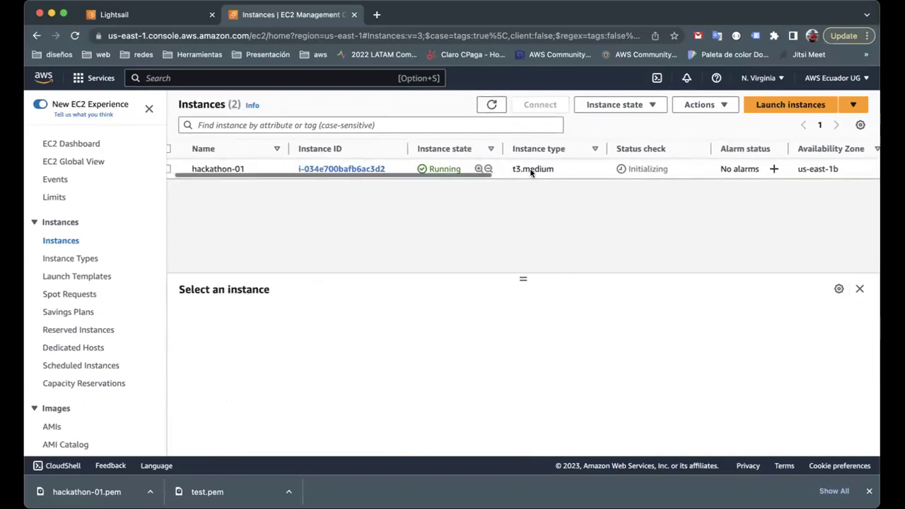
pyautogui.hscroll(5, 530, 172)
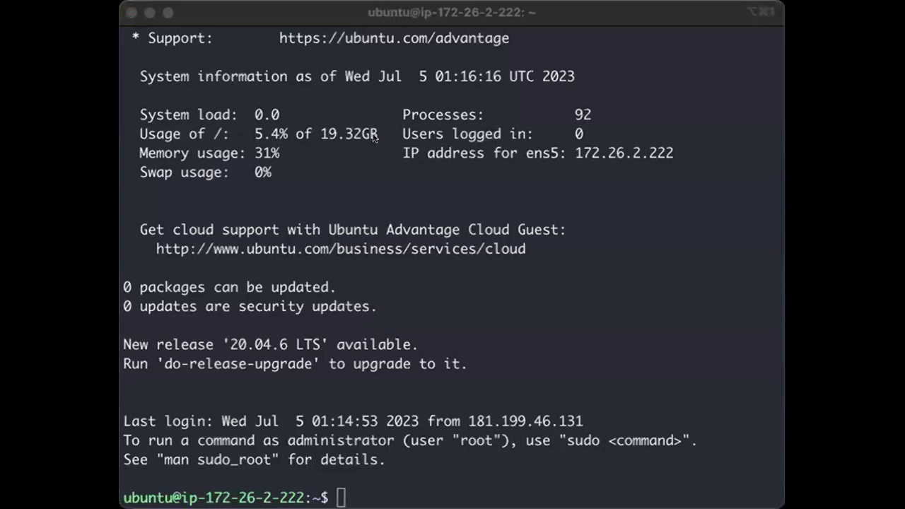
pyautogui.click(521, 26)
# Exit the remote SSH session, clear the screen and list the Desktop files
pyautogui.write('exit')
pyautogui.press('Return')
pyautogui.write('clea')
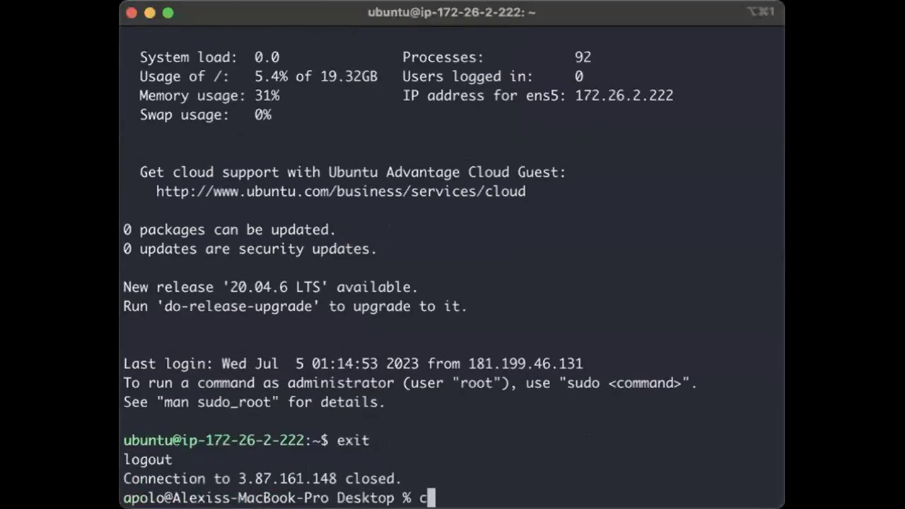
pyautogui.press('BackSpace')
pyautogui.press('BackSpace')
pyautogui.press('BackSpace')
pyautogui.press('BackSpace')
pyautogui.press('super+k')
pyautogui.write('ls')
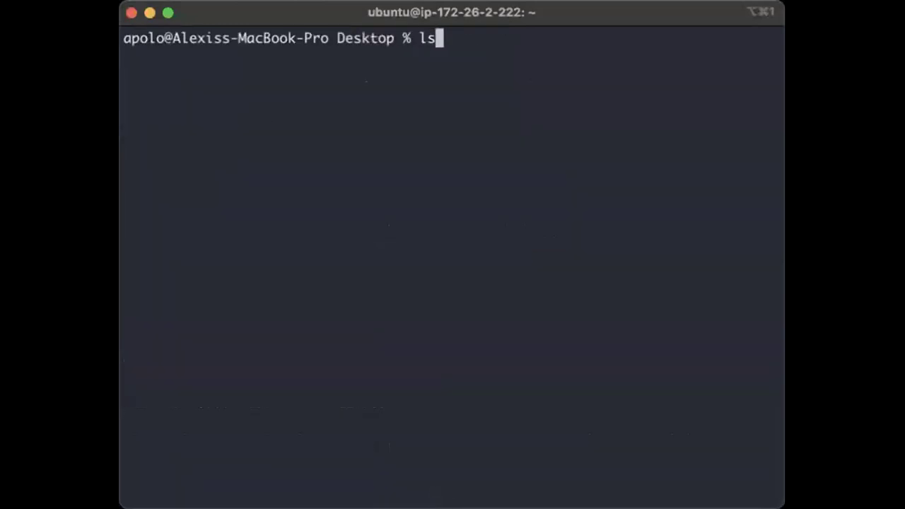
pyautogui.press('Return')
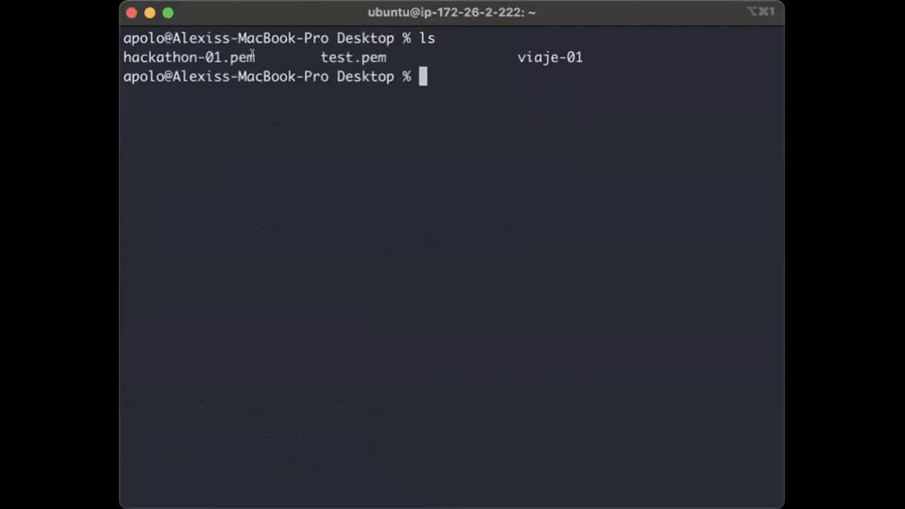
# Run chmod 400 on hackathon-01.pem
pyautogui.moveTo(255, 56); pyautogui.dragTo(122, 57)
pyautogui.press('super+c')
pyautogui.click(429, 69)
pyautogui.write('chmod 400')
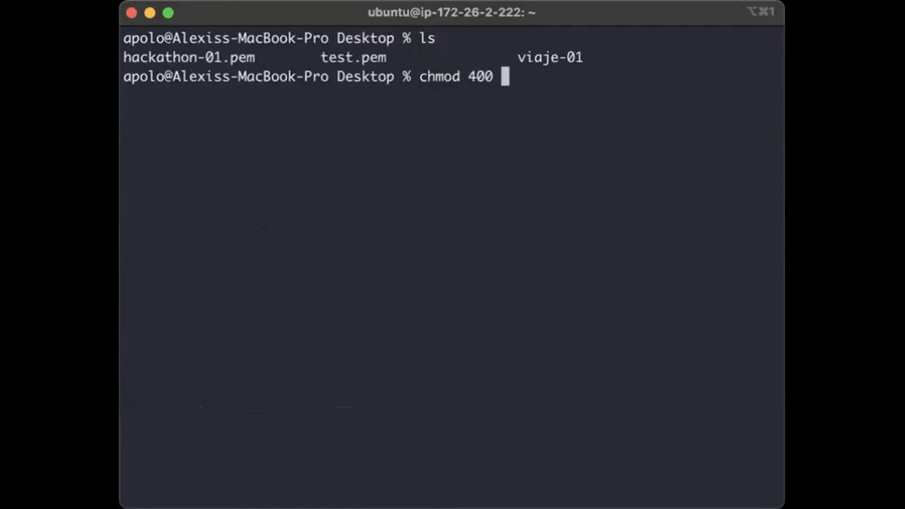
pyautogui.press('super+v')
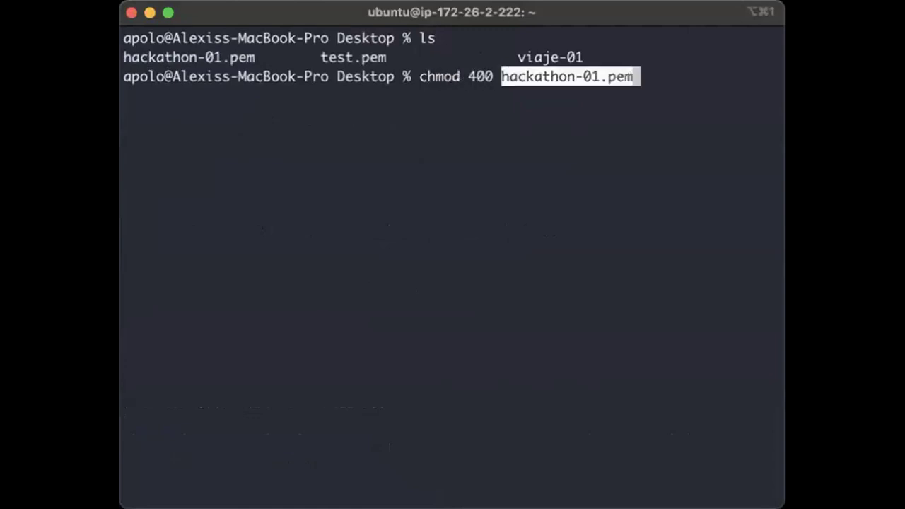
pyautogui.press('Return')
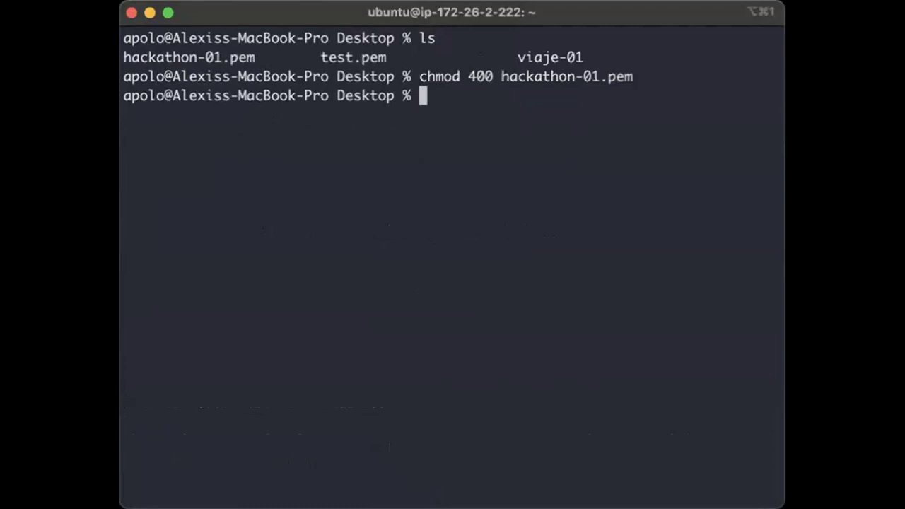
pyautogui.press('super+Tab')
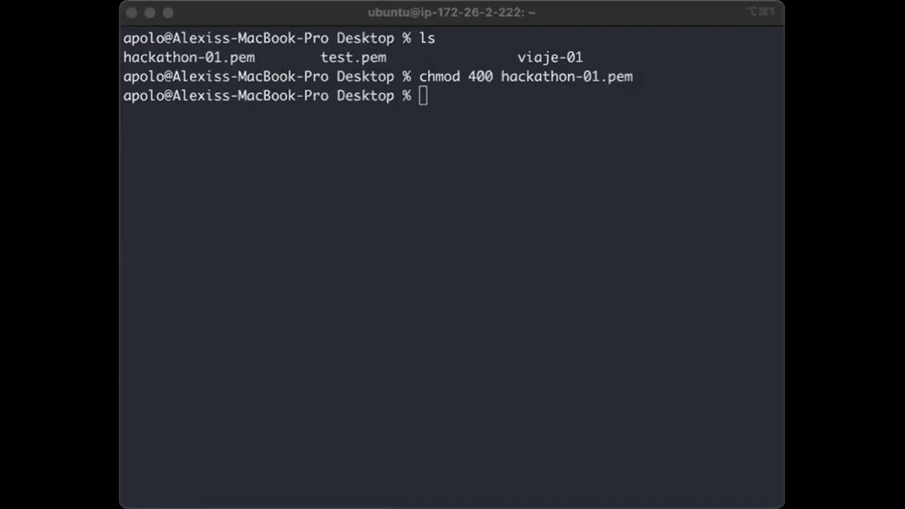
pyautogui.press('super+Tab')
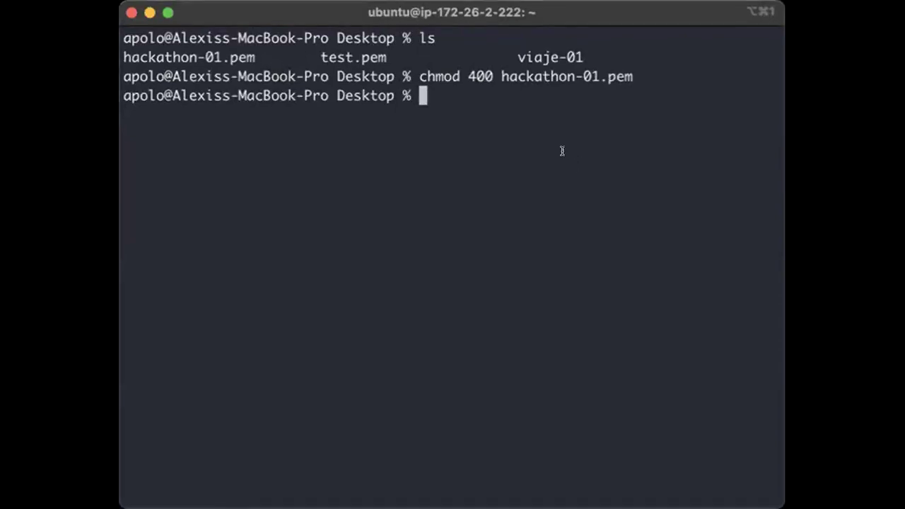
pyautogui.write('ssh')
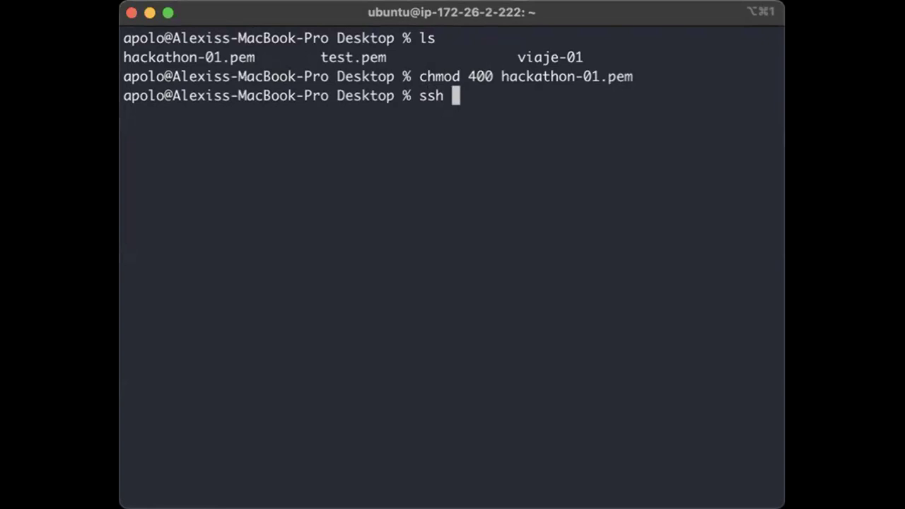
pyautogui.write('-i ')
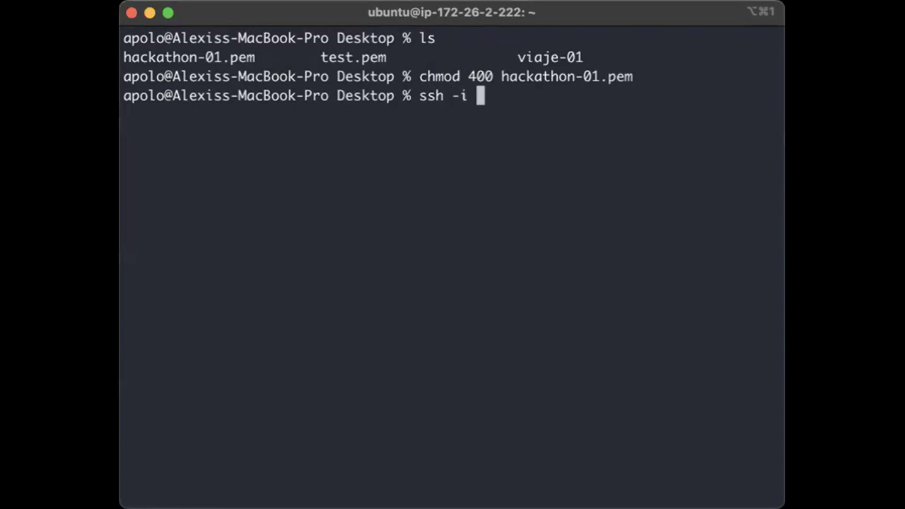
pyautogui.write('hac')
pyautogui.press('Tab')
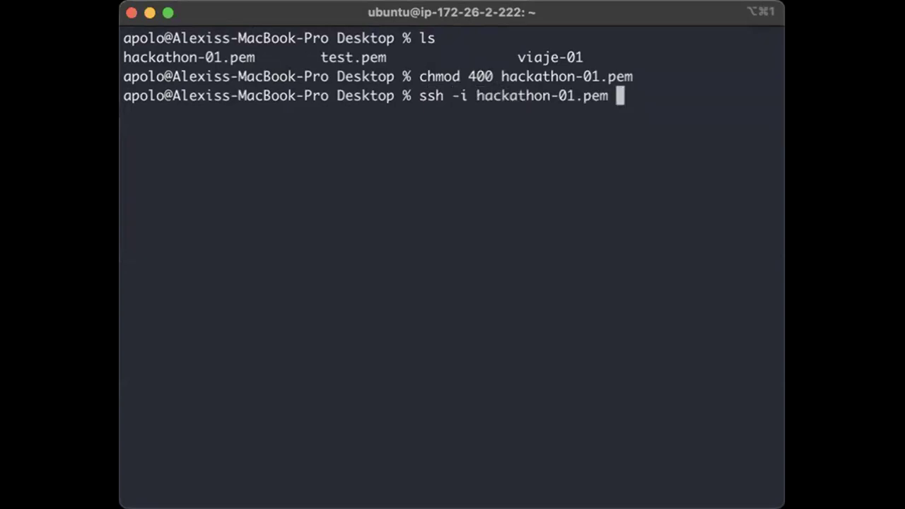
pyautogui.write('ubuntu@')
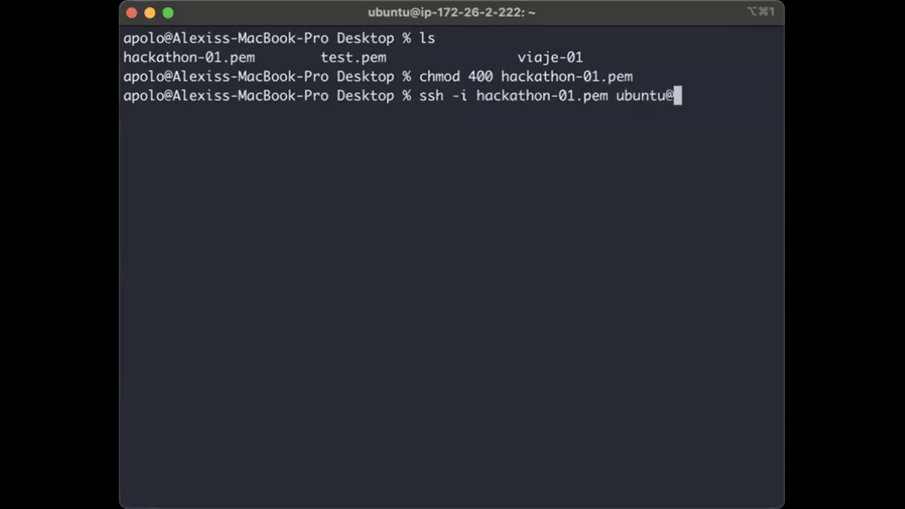
pyautogui.write('54.211.134.225')
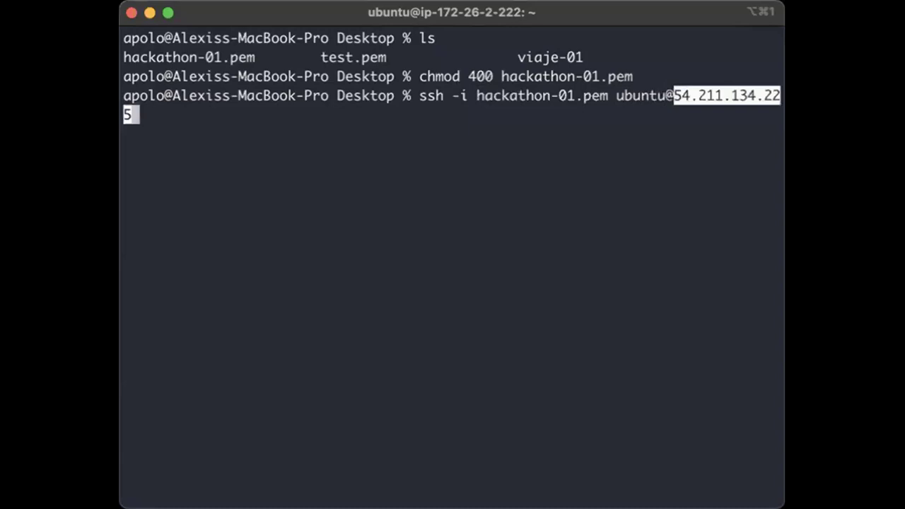
pyautogui.press('Return')
pyautogui.write('yes')
pyautogui.press('Return')
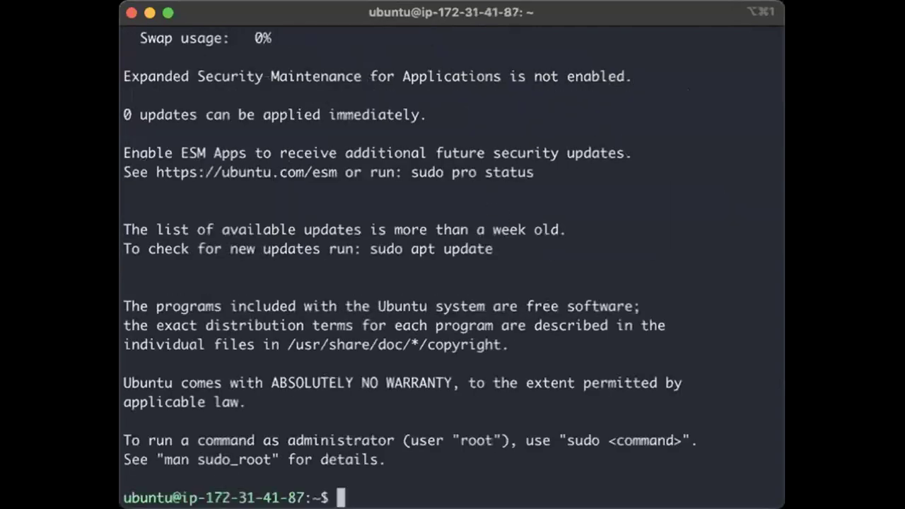
# Maximize the terminal, list and clear the server's home folder, then exit the SSH session
pyautogui.click(168, 12)
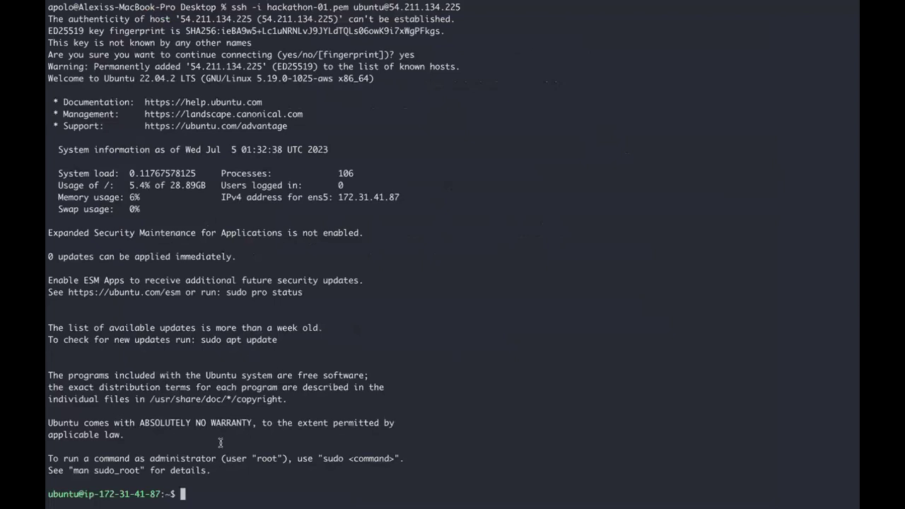
pyautogui.write('ls')
pyautogui.press('Return')
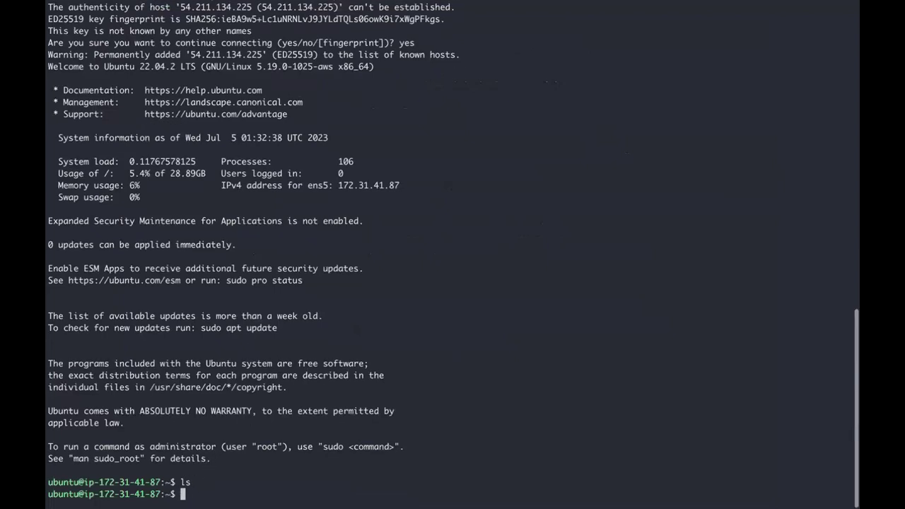
pyautogui.write('clear')
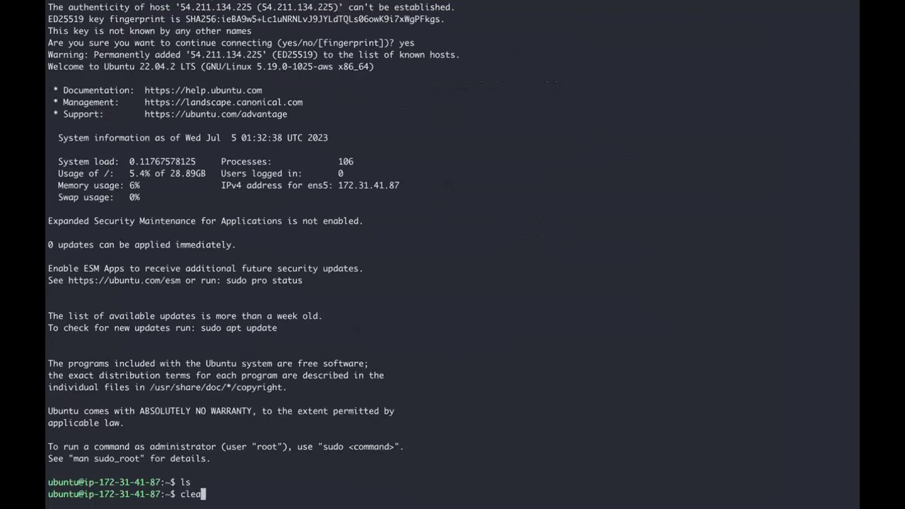
pyautogui.press('Return')
pyautogui.write('exit')
pyautogui.press('Return')
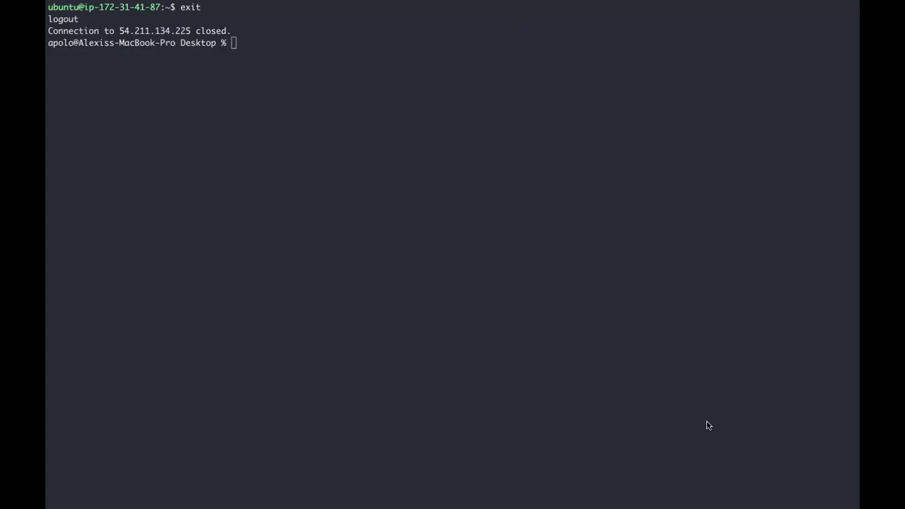
# Select hackathon-01 in the Instances list and open the Instance state menu
pyautogui.press('super+Tab')
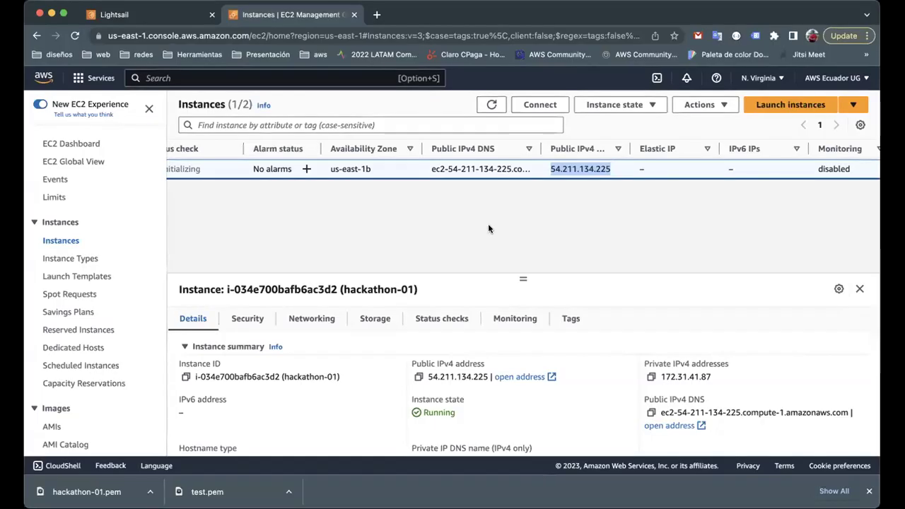
pyautogui.hscroll(-5, 582, 164)
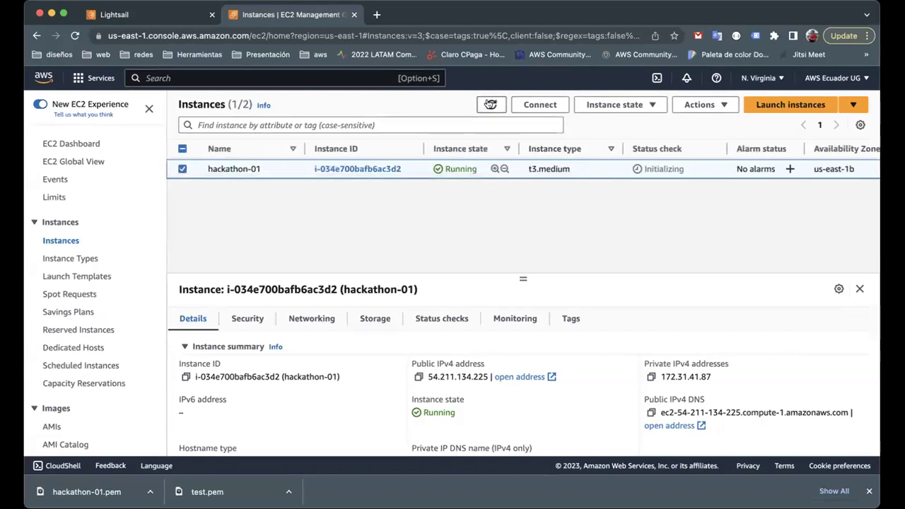
pyautogui.click(183, 169)
pyautogui.click(649, 105)
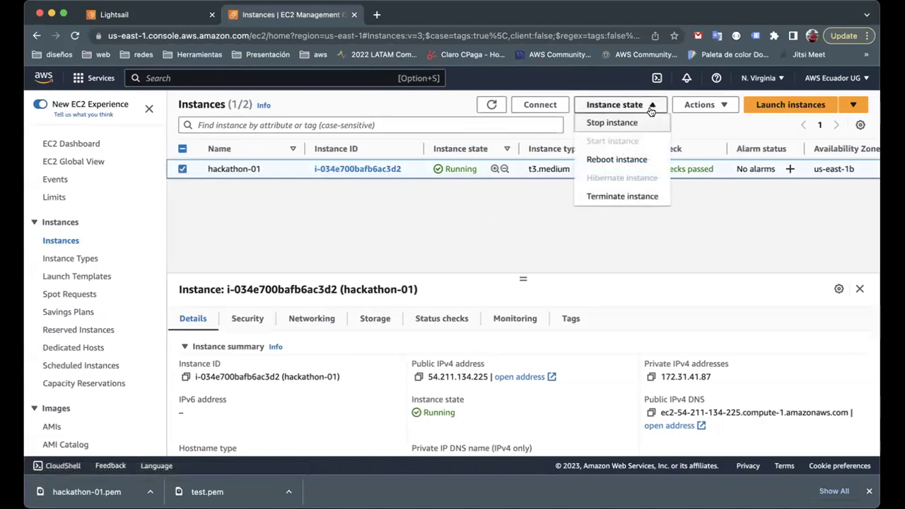
pyautogui.click(559, 220)
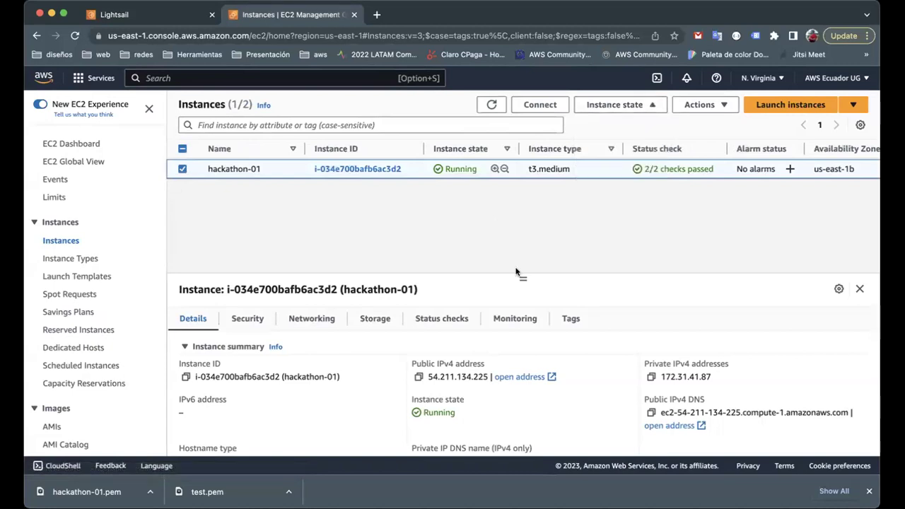
pyautogui.click(182, 170)
pyautogui.click(181, 169)
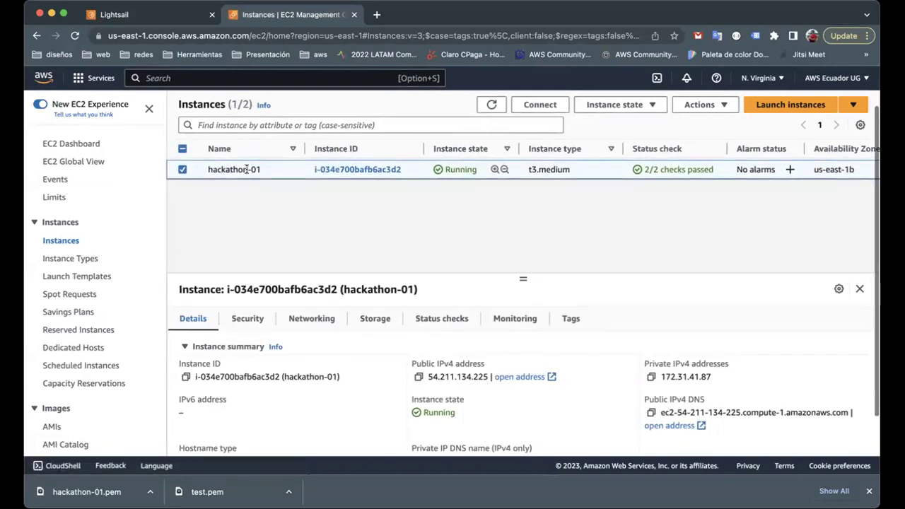
pyautogui.click(640, 105)
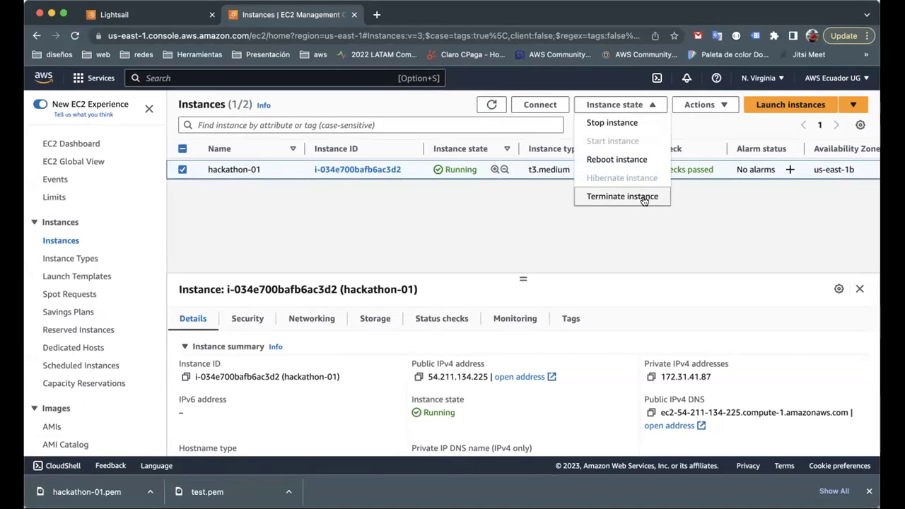
# Stop hackathon-01 and confirm, then refresh the list and reselect it
pyautogui.click(623, 122)
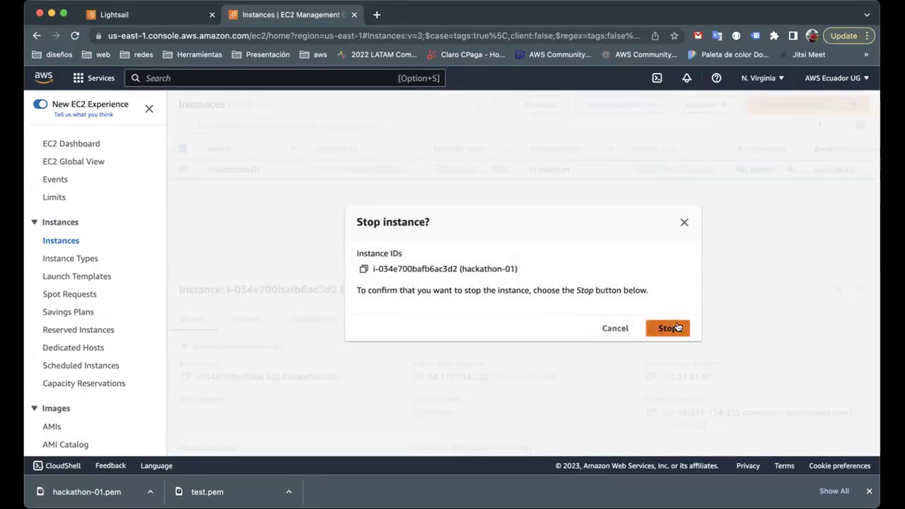
pyautogui.click(667, 328)
pyautogui.hscroll(8, 770, 169)
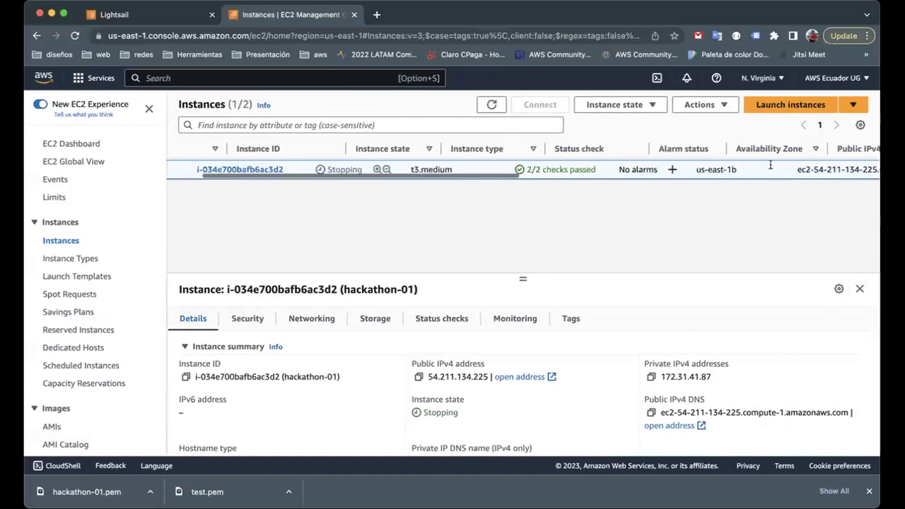
pyautogui.click(492, 104)
pyautogui.hscroll(-10, 460, 159)
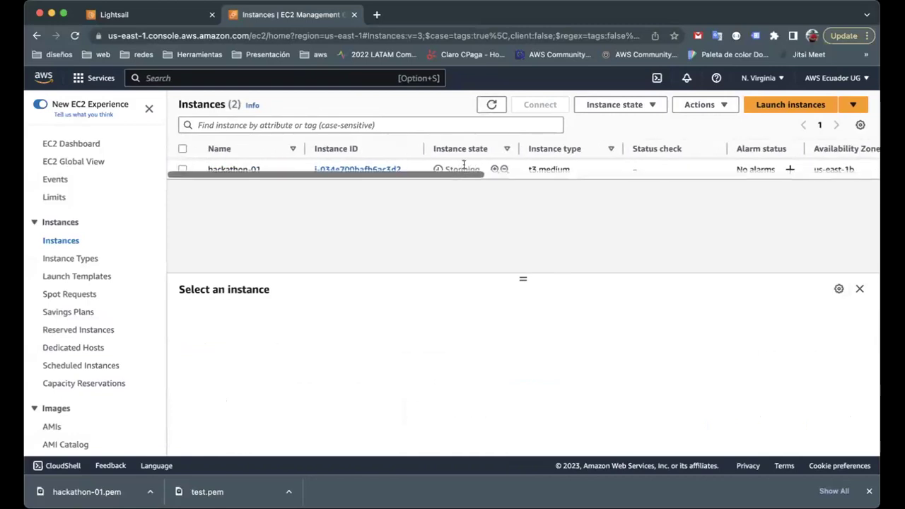
pyautogui.click(464, 165)
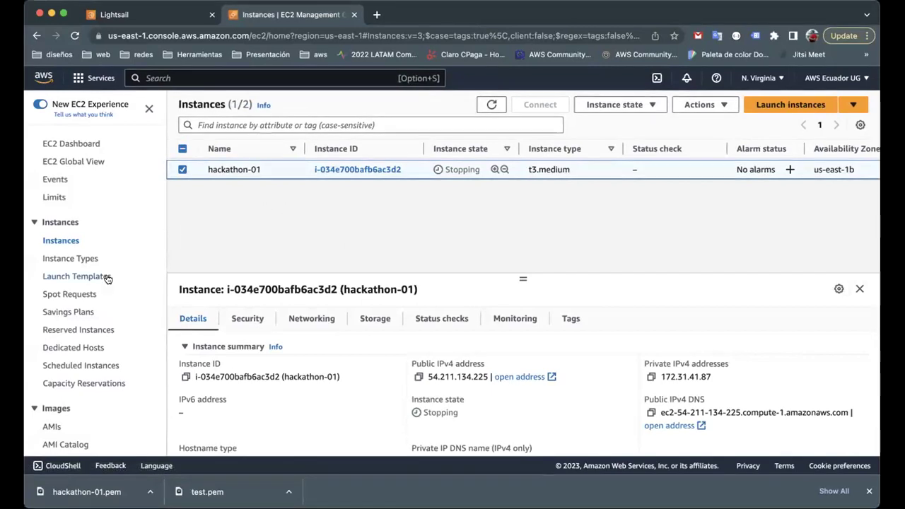
# Open the Elastic IPs page under Network & Security, listing the unnamed address 34.206.48.137
pyautogui.scroll(-2, 106, 280)
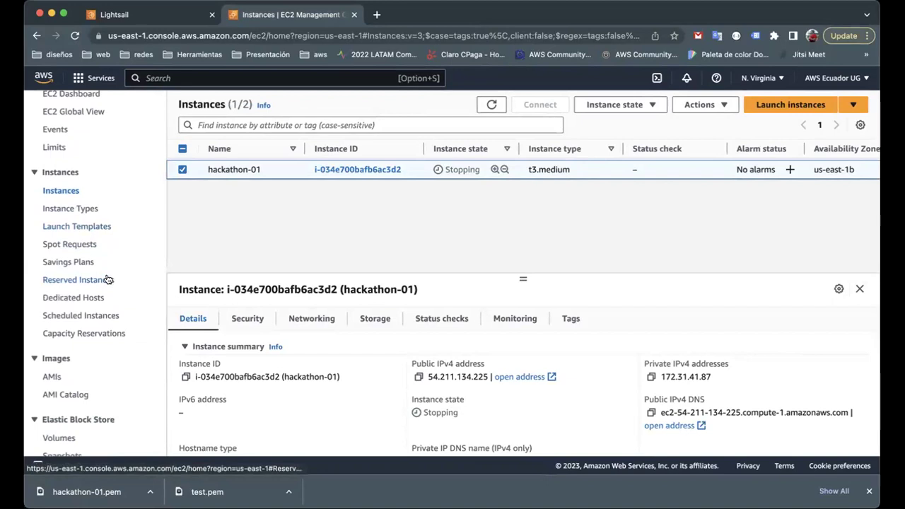
pyautogui.scroll(-4, 103, 315)
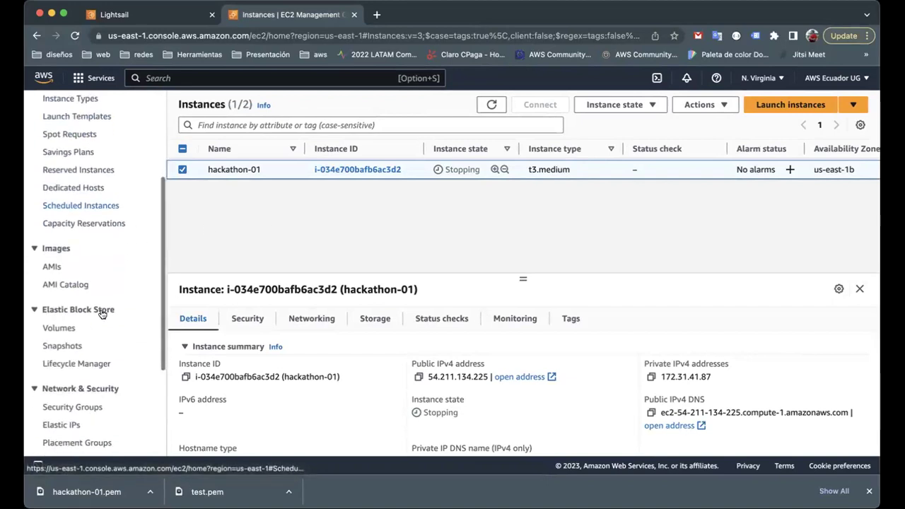
pyautogui.scroll(6, 94, 177)
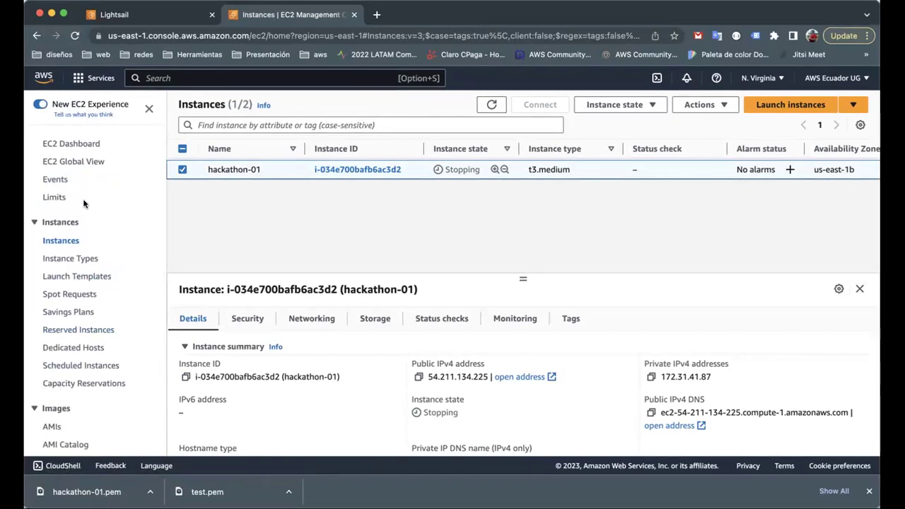
pyautogui.scroll(-2, 84, 204)
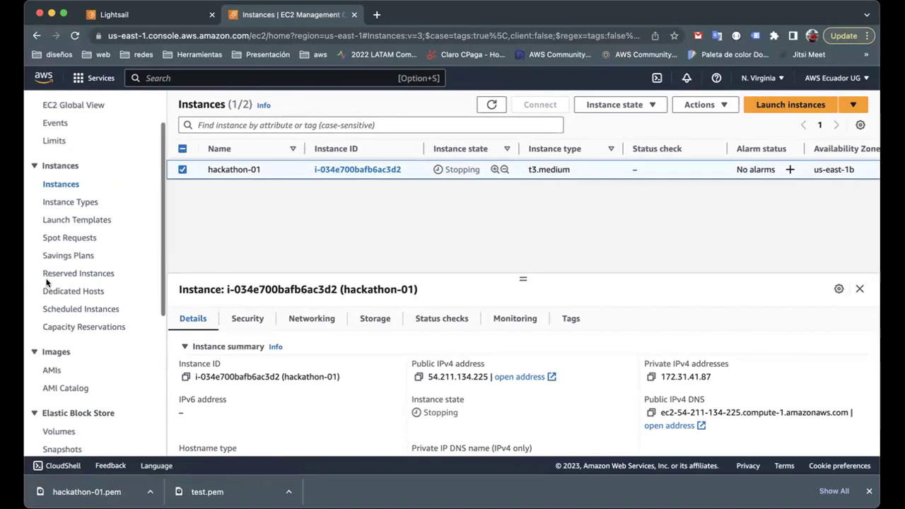
pyautogui.scroll(-4, 60, 297)
pyautogui.scroll(-1, 60, 304)
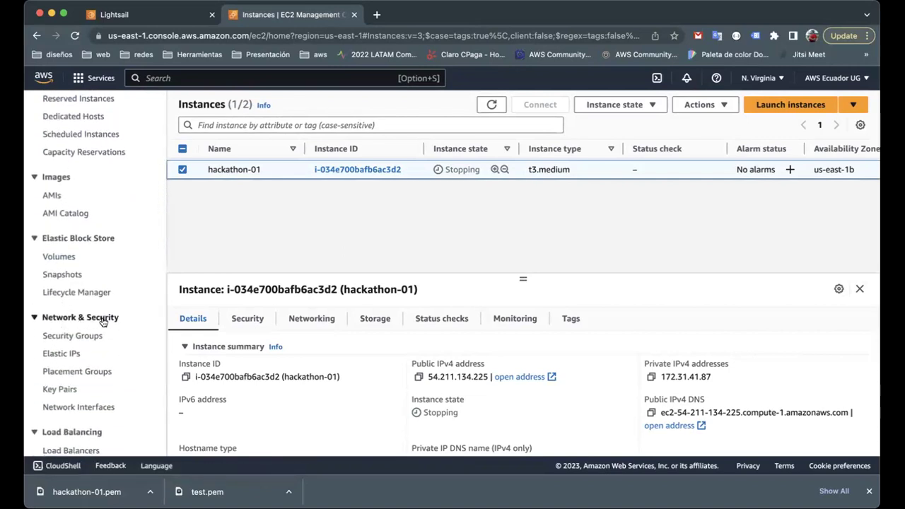
pyautogui.scroll(-1, 102, 321)
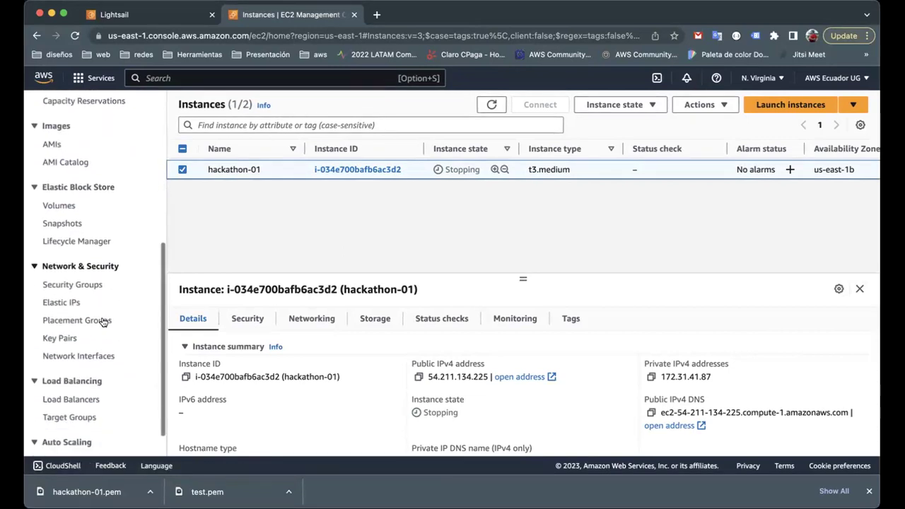
pyautogui.click(71, 302)
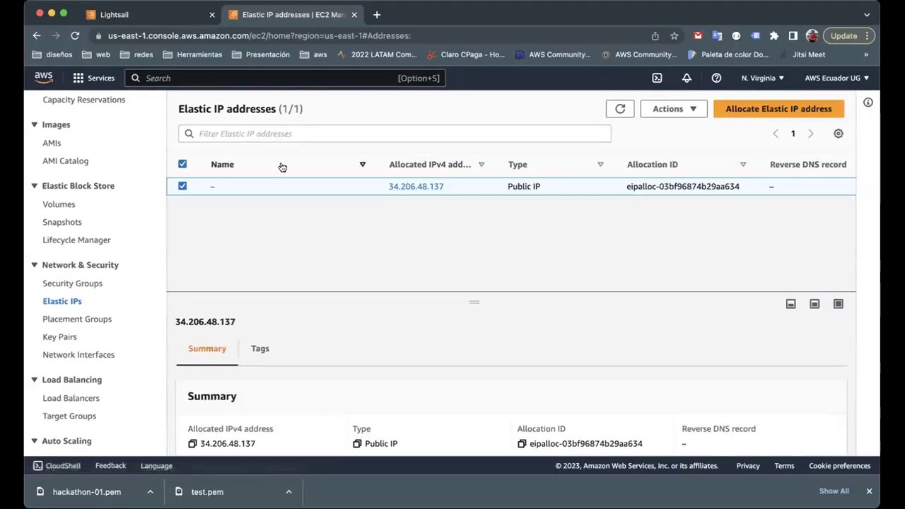
# Rename Elastic IP 34.206.48.137 to 'AWS Community Day 2023' and save the name
pyautogui.click(222, 186)
pyautogui.write('AW')
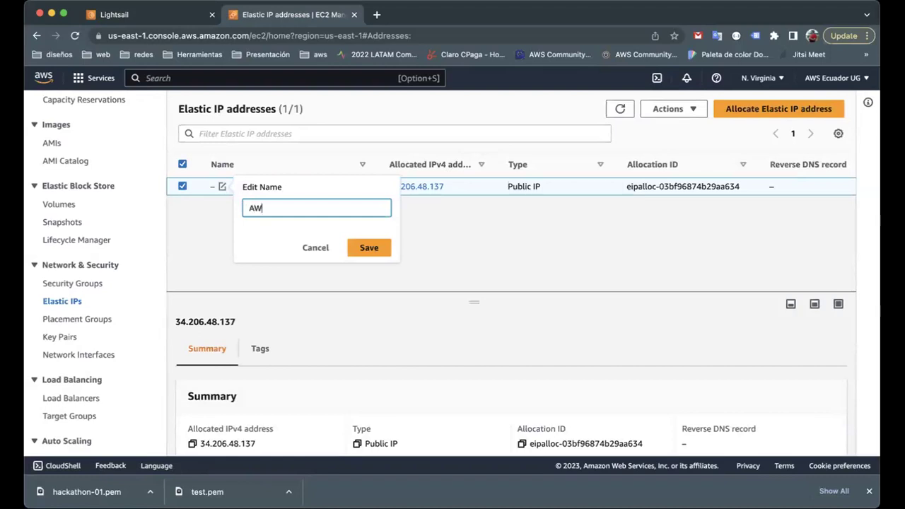
pyautogui.write('S Community Day 2023')
pyautogui.click(362, 247)
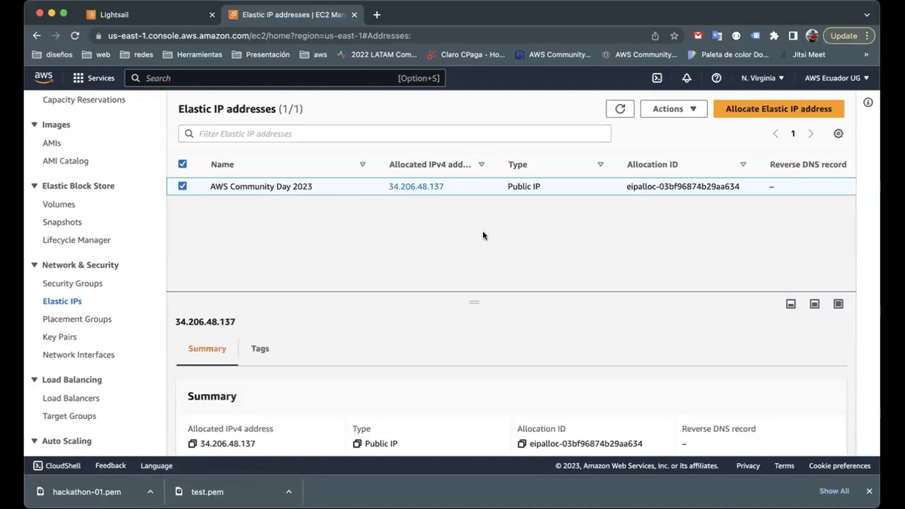
# Allocate Elastic IP 107.21.215.88 from Amazon's IPv4 pool, keeping the us-east-1 border group
pyautogui.click(764, 108)
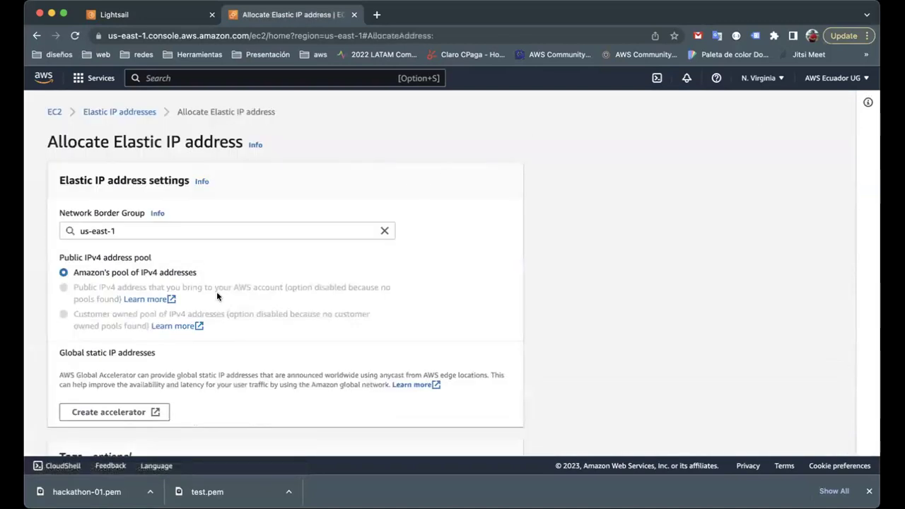
pyautogui.scroll(-2, 216, 293)
pyautogui.click(144, 186)
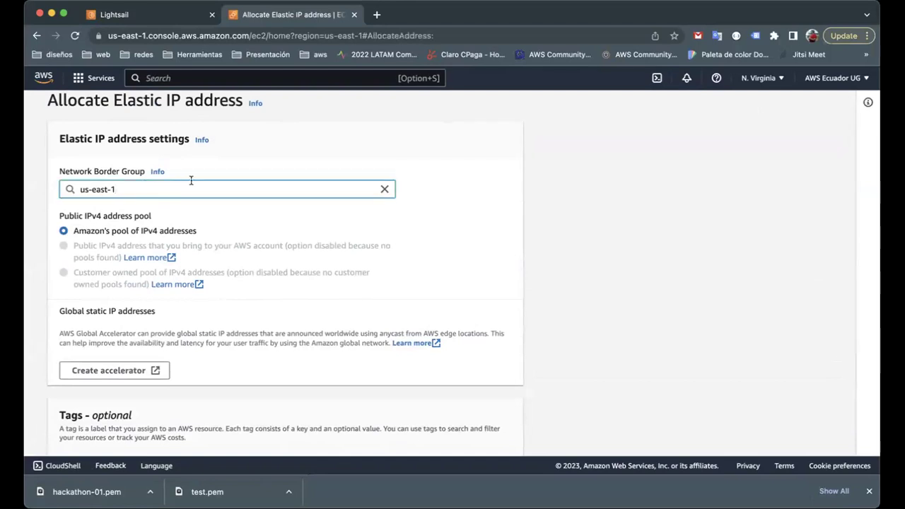
pyautogui.scroll(-1, 201, 181)
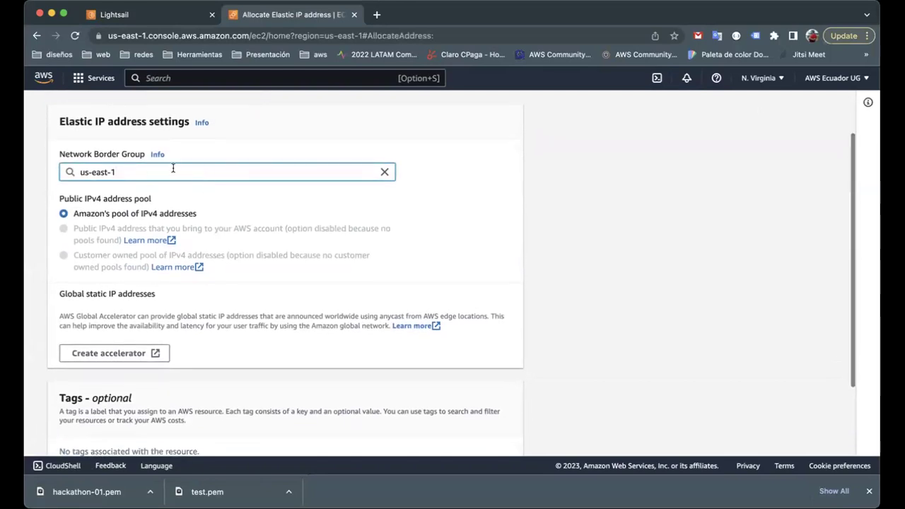
pyautogui.click(761, 77)
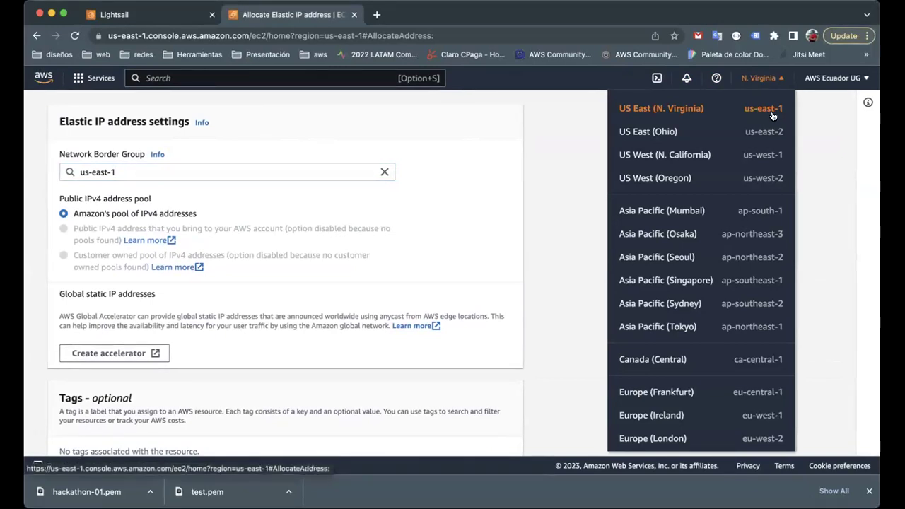
pyautogui.click(373, 121)
pyautogui.click(129, 168)
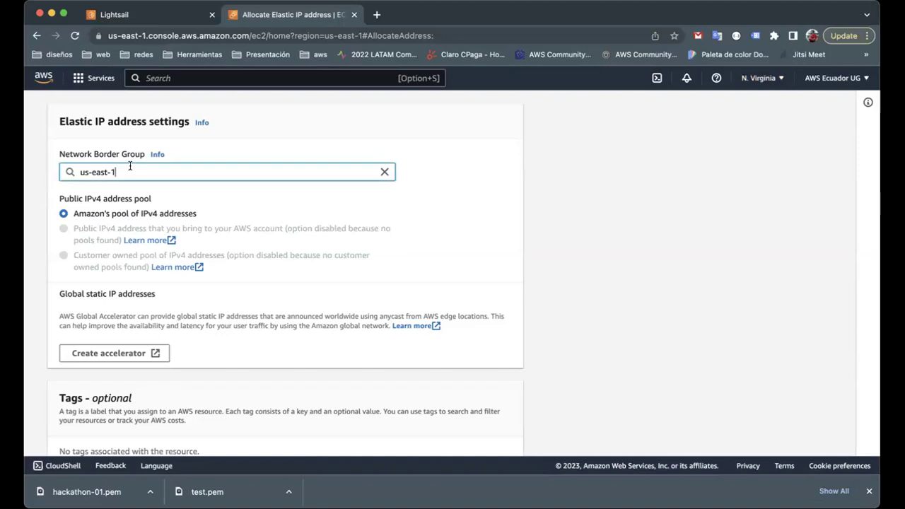
pyautogui.scroll(-3, 145, 171)
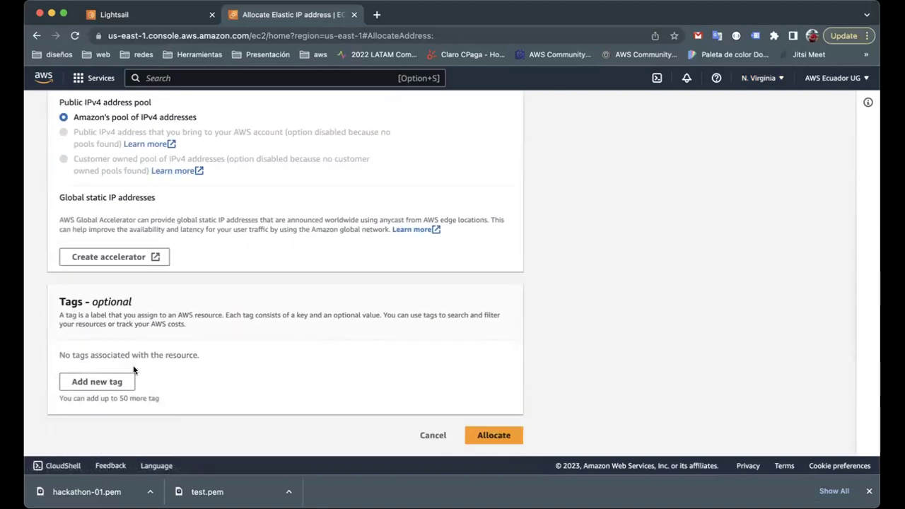
pyautogui.scroll(1, 133, 366)
pyautogui.scroll(-2, 133, 366)
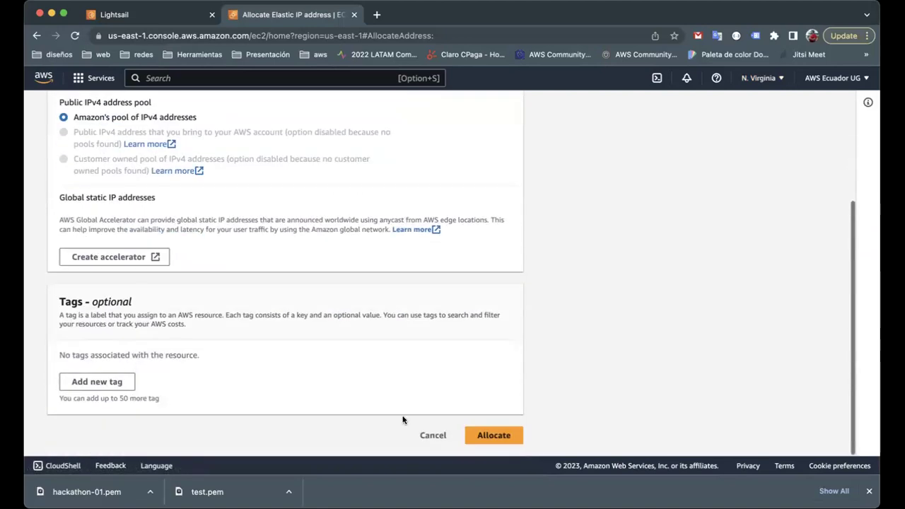
pyautogui.click(496, 434)
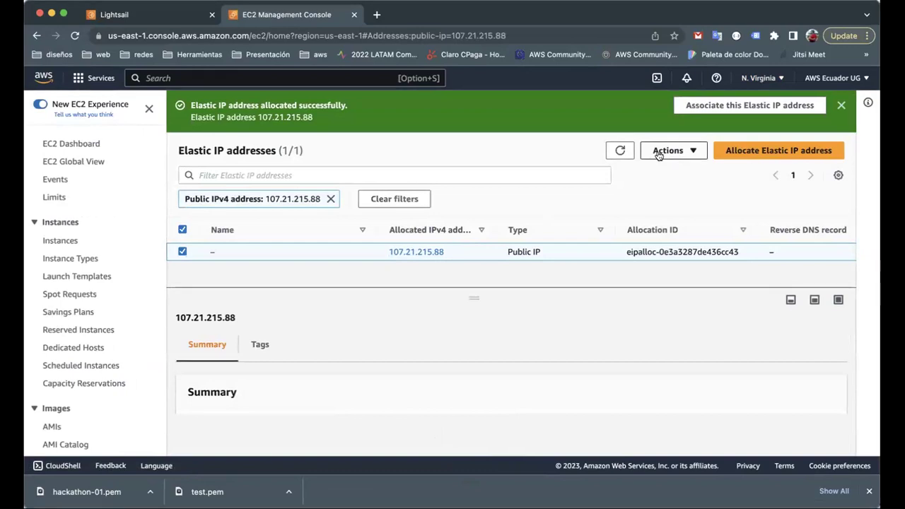
# Reselect the new address 107.21.215.88 and bring up its blank Name editor
pyautogui.click(182, 230)
pyautogui.click(182, 230)
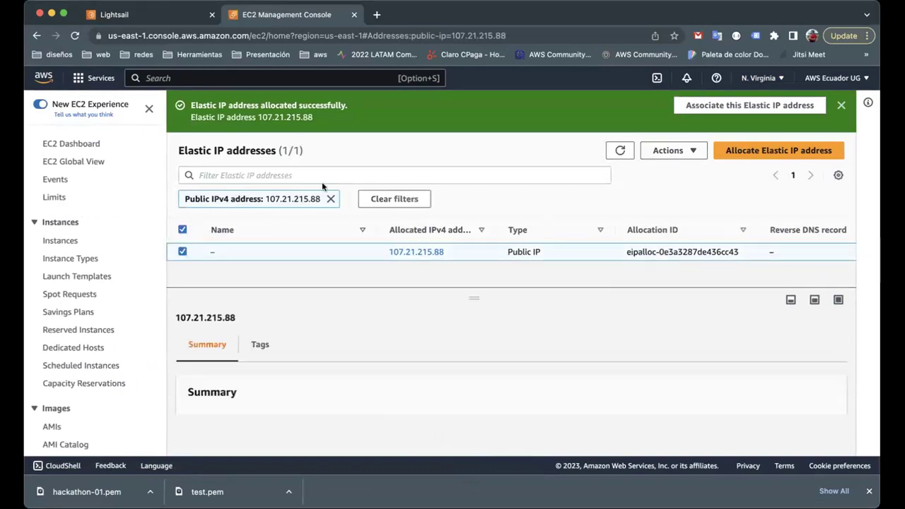
pyautogui.click(222, 252)
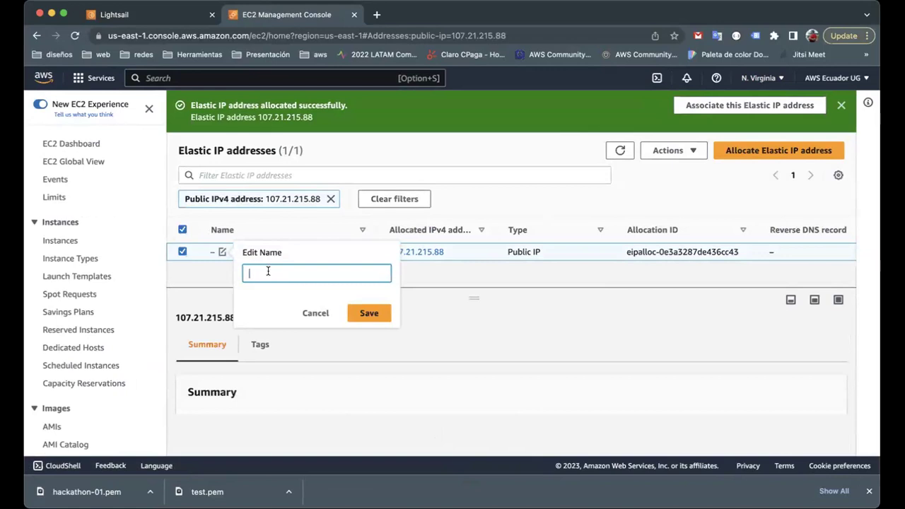
# Save the name 'hackathon-01' for Elastic IP 107.21.215.88 and show its Actions menu
pyautogui.write('hon-01')
pyautogui.click(362, 308)
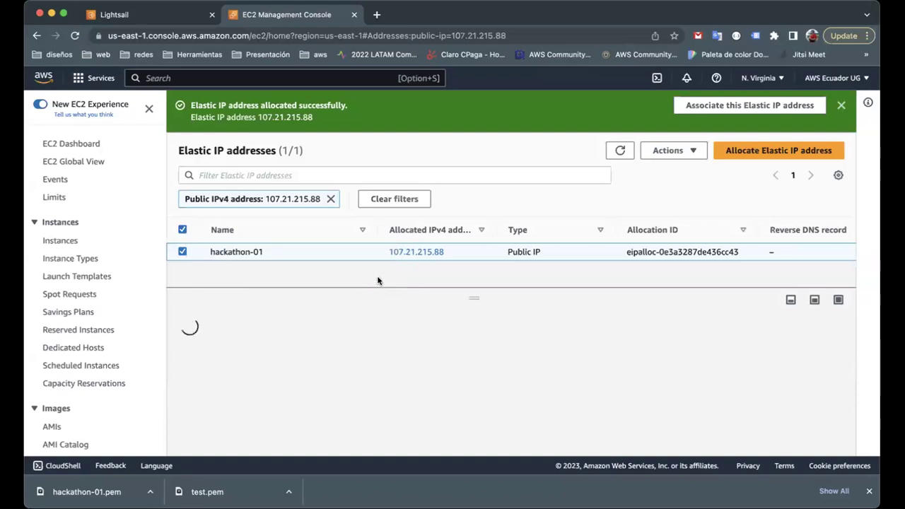
pyautogui.click(692, 151)
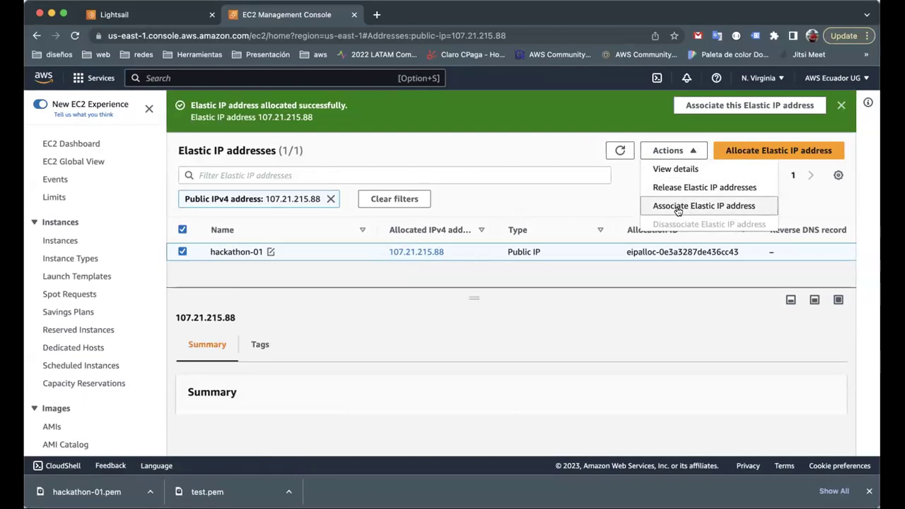
# Associate Elastic IP 107.21.215.88 with the hackathon-01 instance i-034e700bafb6ac3d2
pyautogui.click(692, 209)
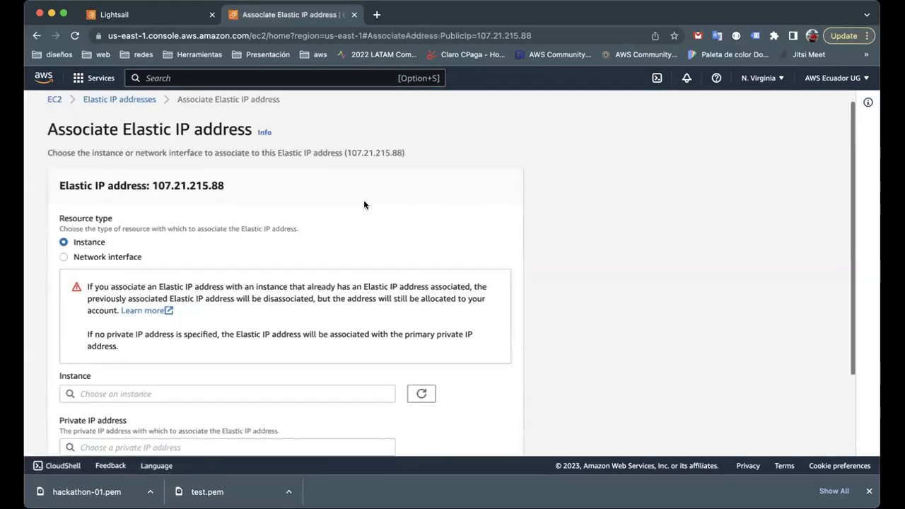
pyautogui.scroll(-3, 364, 201)
pyautogui.click(201, 293)
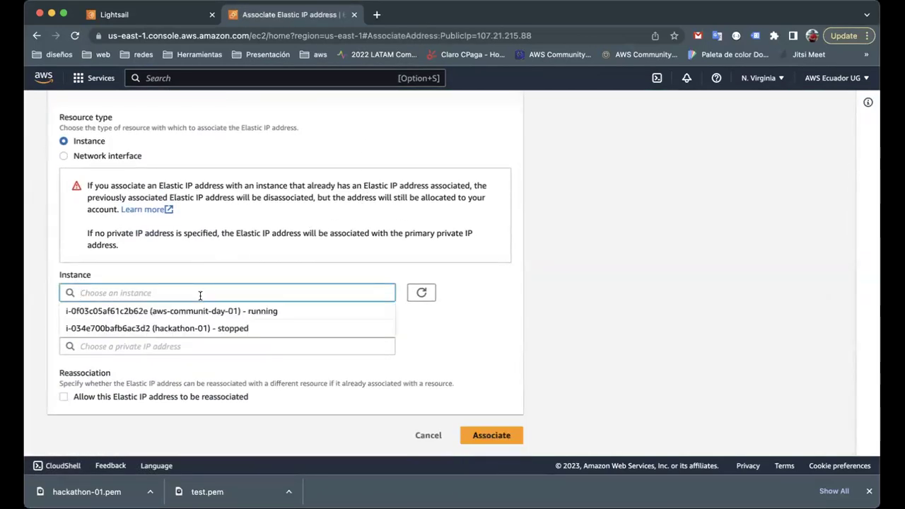
pyautogui.click(175, 330)
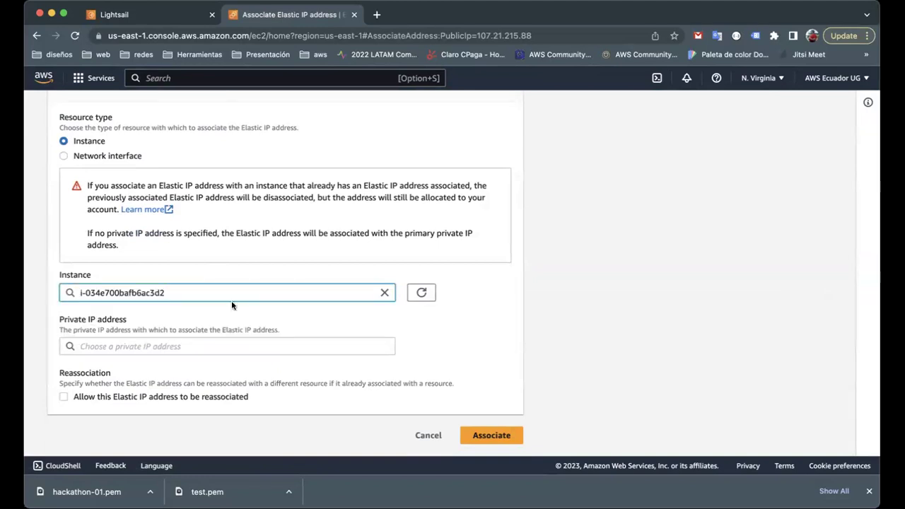
pyautogui.click(495, 435)
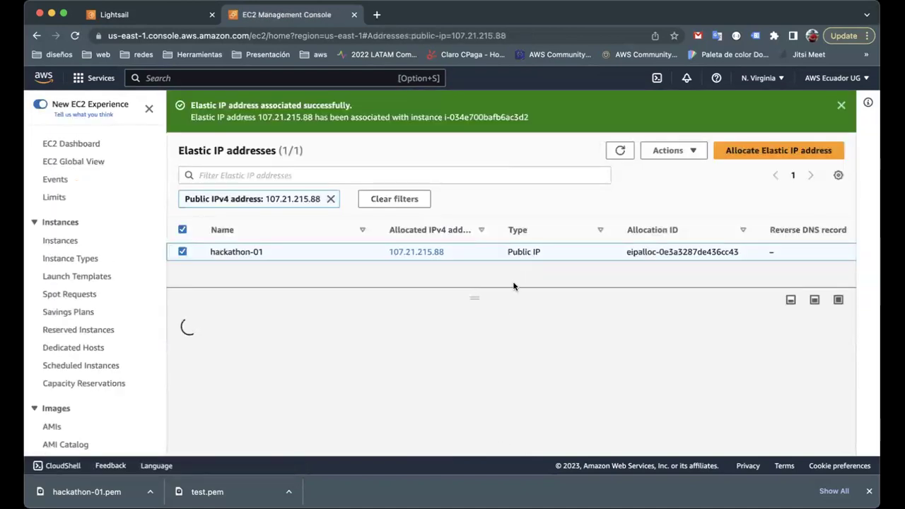
# Return to the Instances list and start the stopped hackathon-01 instance
pyautogui.click(62, 242)
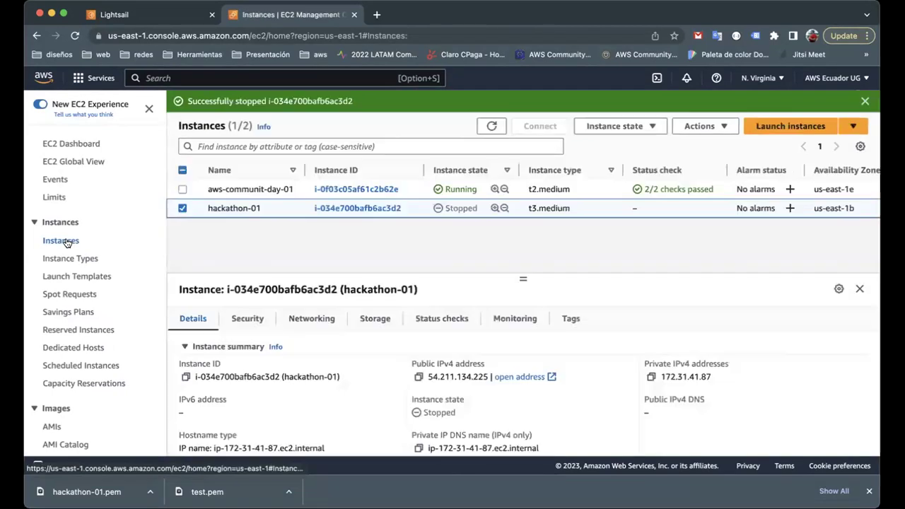
pyautogui.hscroll(10, 589, 207)
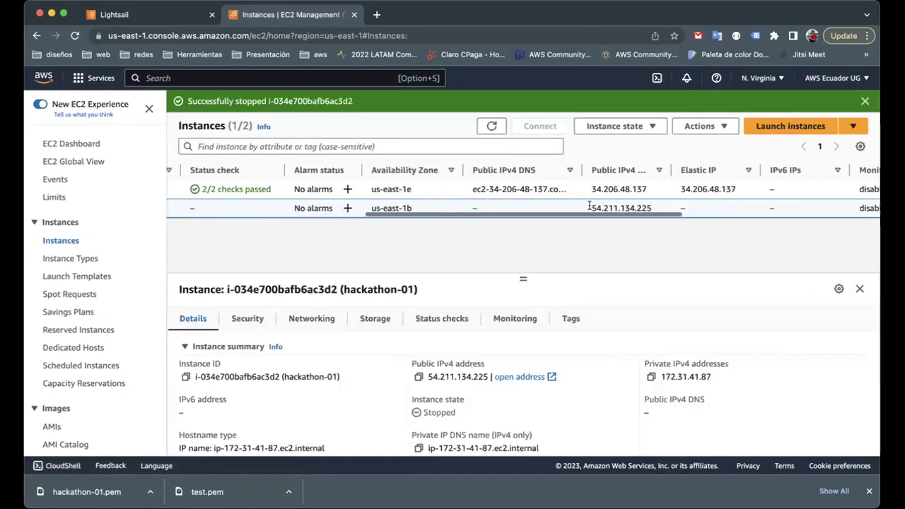
pyautogui.hscroll(3, 589, 207)
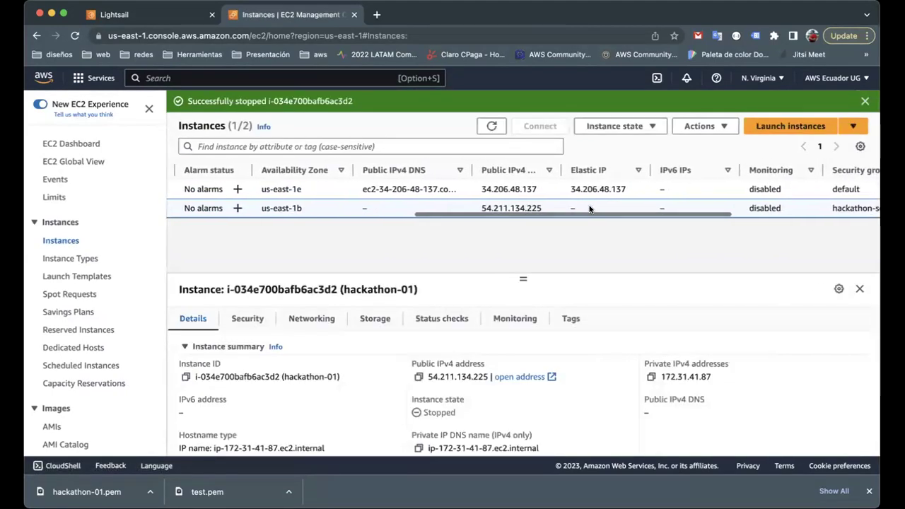
pyautogui.hscroll(-5, 559, 207)
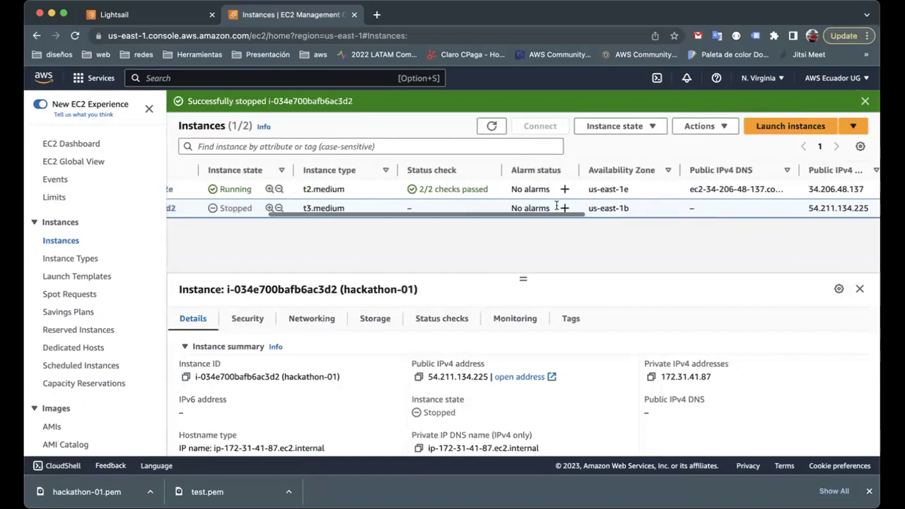
pyautogui.hscroll(-3, 559, 207)
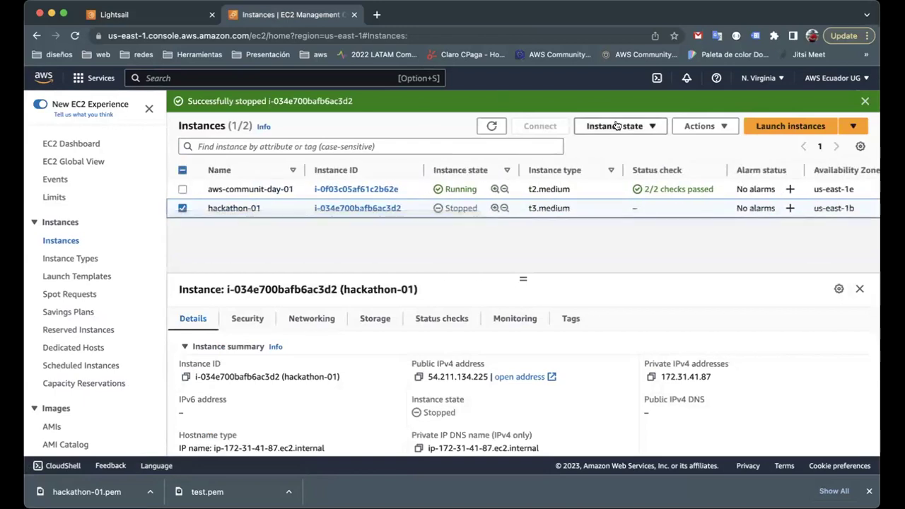
pyautogui.click(617, 126)
pyautogui.click(604, 163)
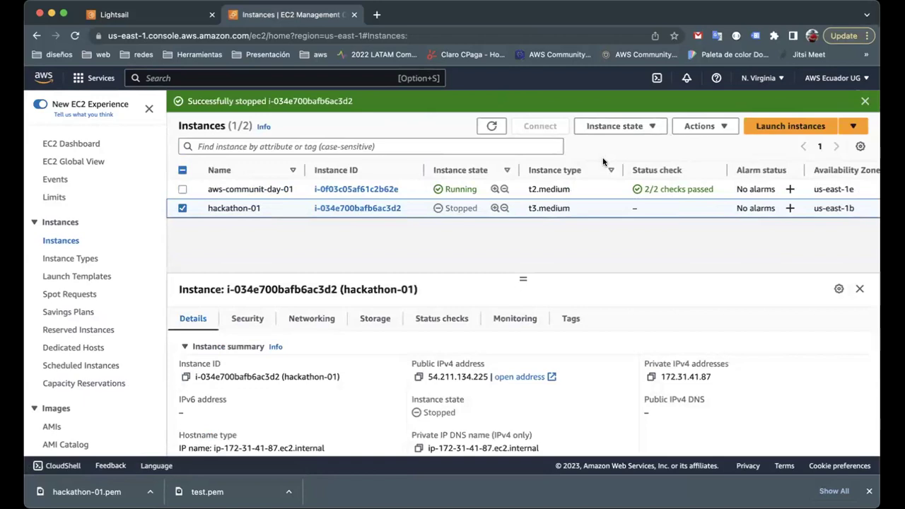
# Refresh the list and copy hackathon-01's public IPv4 and Elastic IP, both 107.21.215.88
pyautogui.click(493, 145)
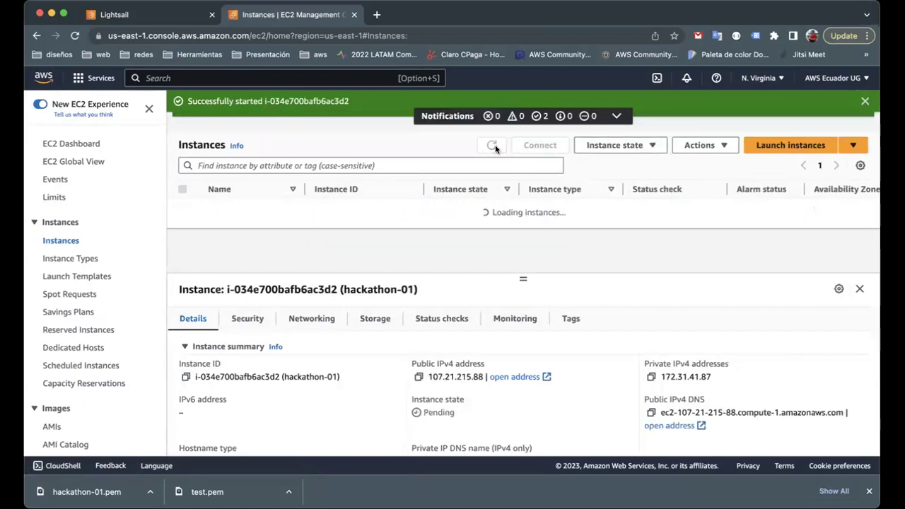
pyautogui.hscroll(5, 608, 226)
pyautogui.hscroll(4, 608, 225)
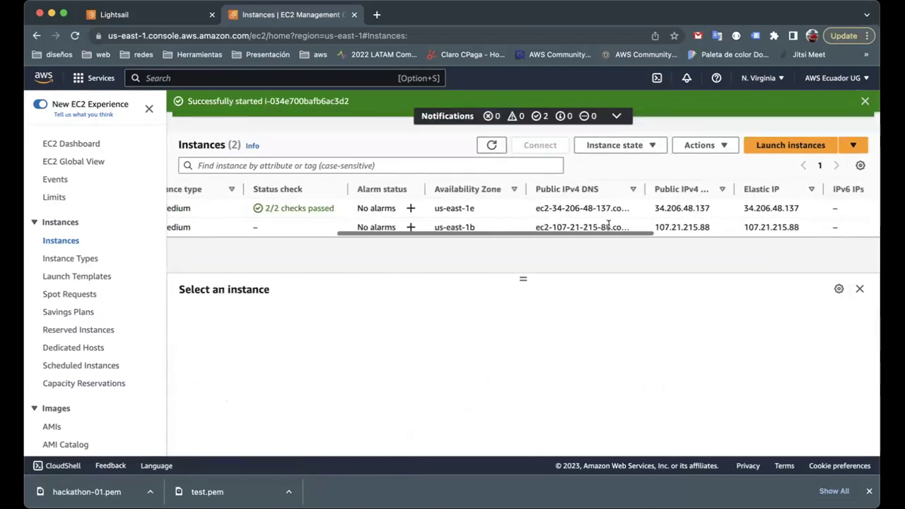
pyautogui.doubleClick(609, 225)
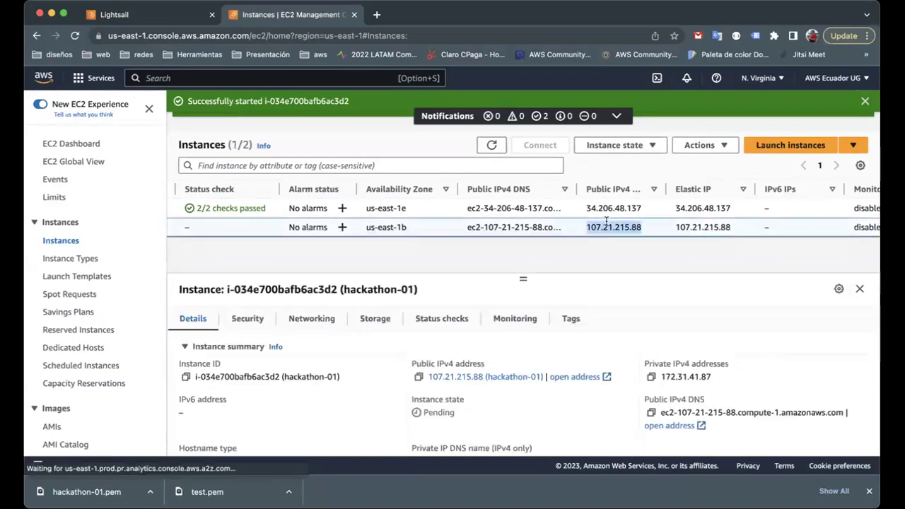
pyautogui.doubleClick(694, 226)
pyautogui.press('super+c')
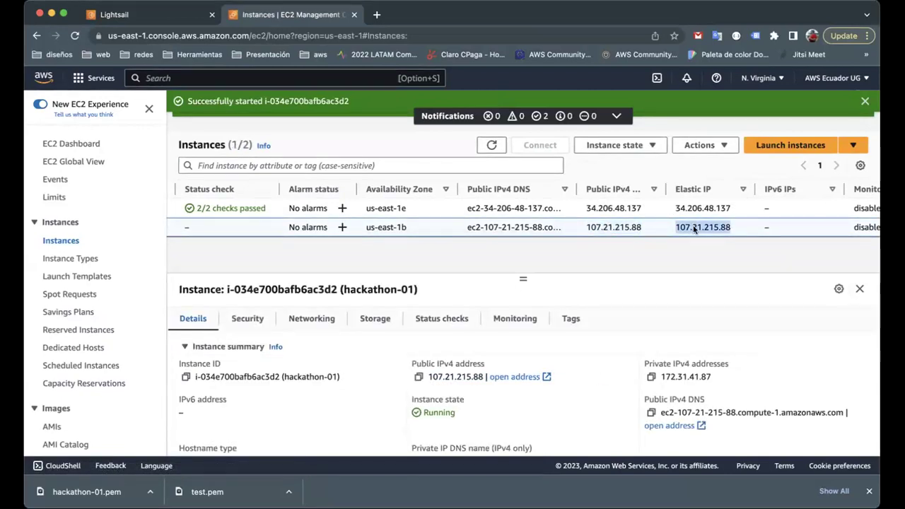
# Reload the instances list to check hackathon-01's initializing state, then switch to Terminal
pyautogui.click(505, 145)
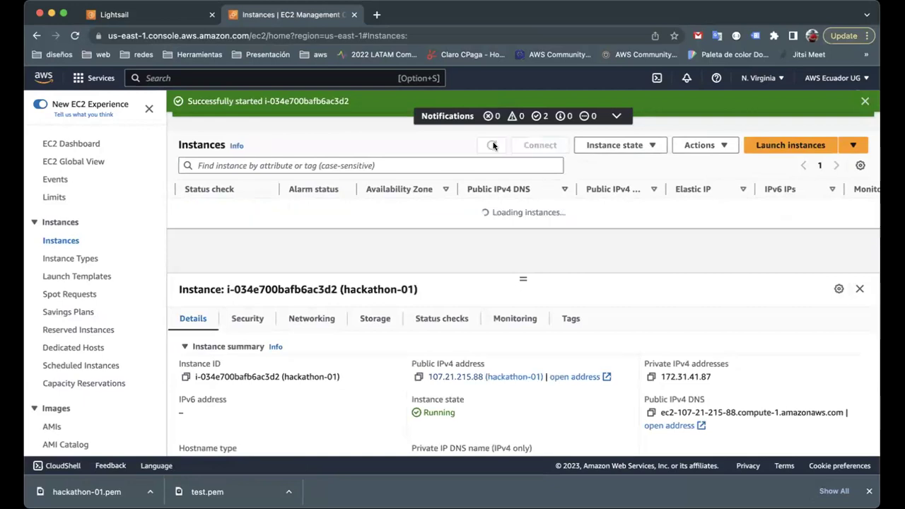
pyautogui.hscroll(-5, 436, 230)
pyautogui.hscroll(-5, 436, 230)
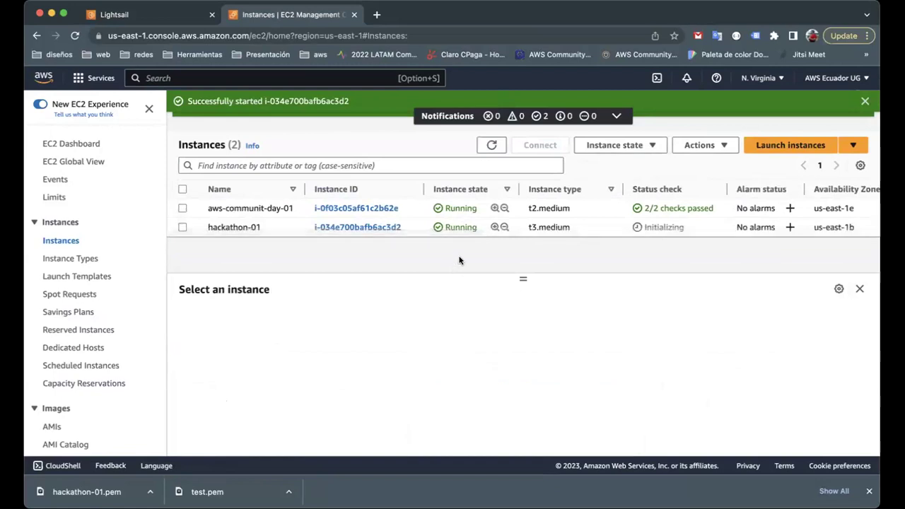
pyautogui.scroll(-1, 473, 244)
pyautogui.scroll(-3, 473, 243)
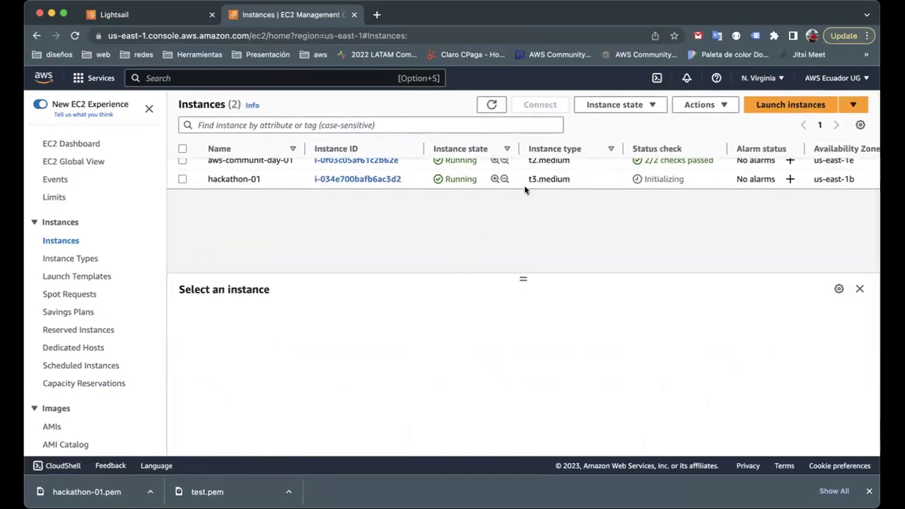
pyautogui.hscroll(5, 565, 173)
pyautogui.hscroll(1, 565, 172)
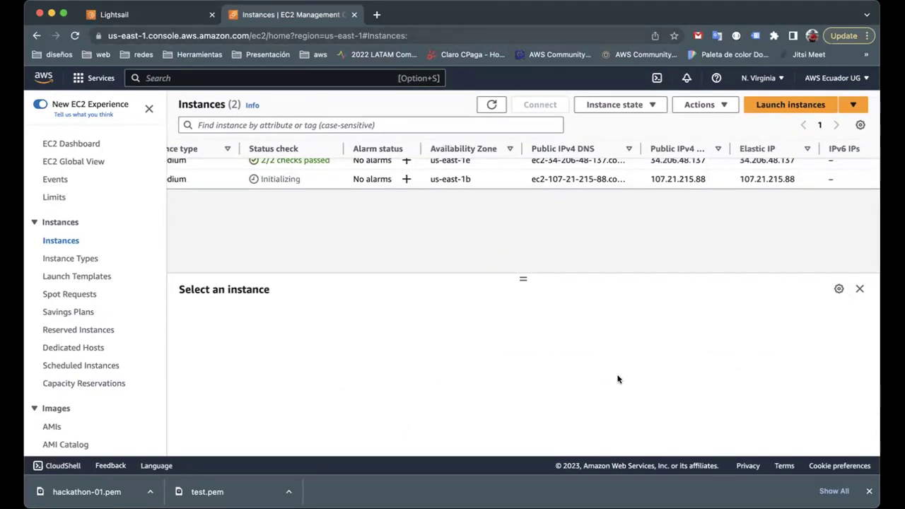
pyautogui.press('super+Tab')
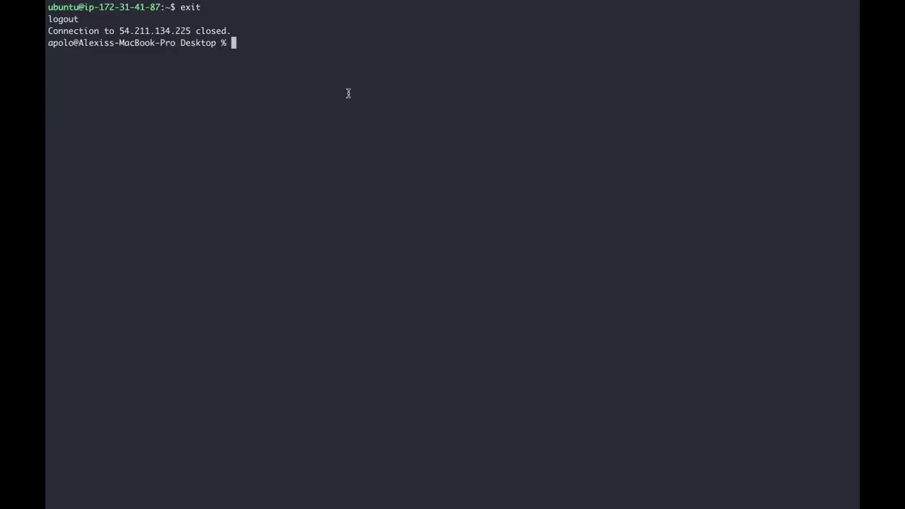
# Recall the previous ssh command and replace its old IP with the pasted 107.21.215.88
pyautogui.press('Up')
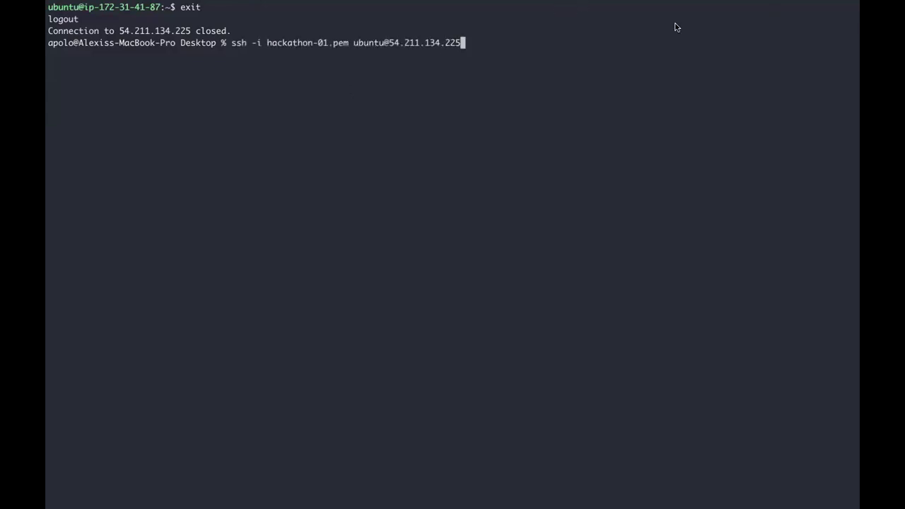
pyautogui.moveTo(127, 1)
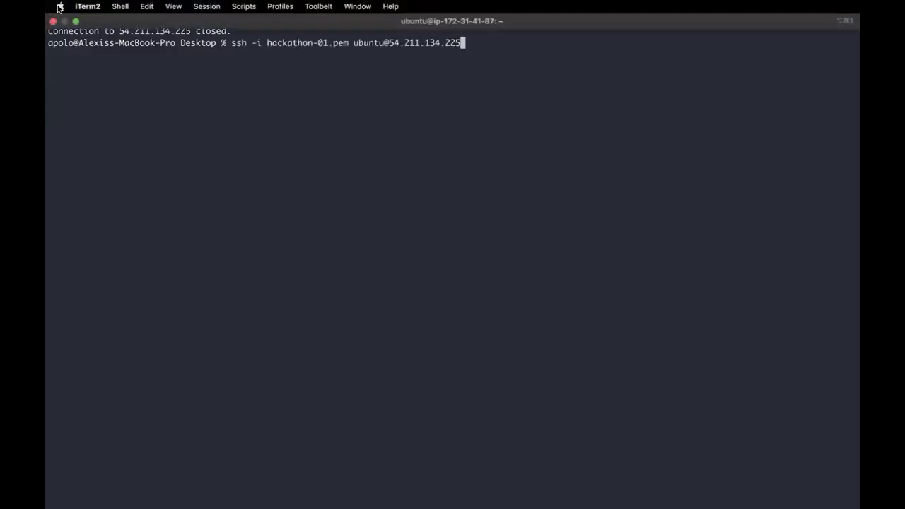
pyautogui.click(77, 23)
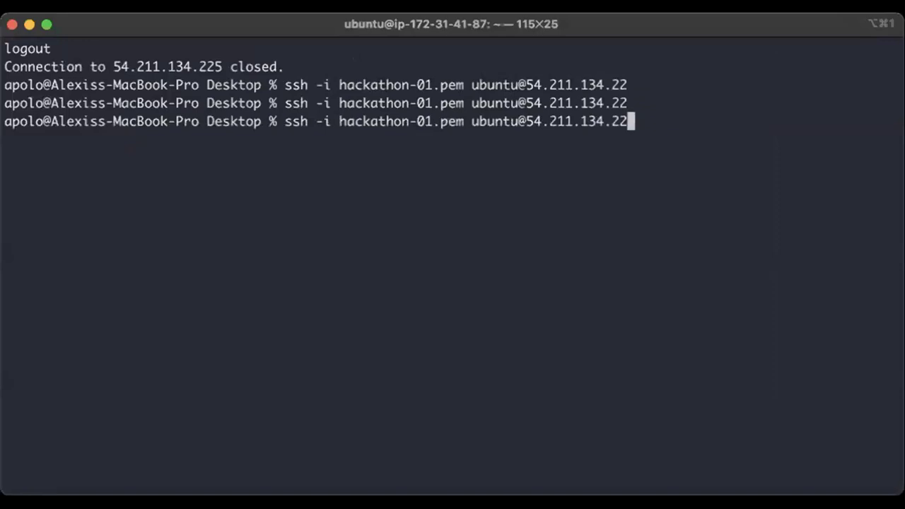
pyautogui.hotkey('ctrl', 'u')
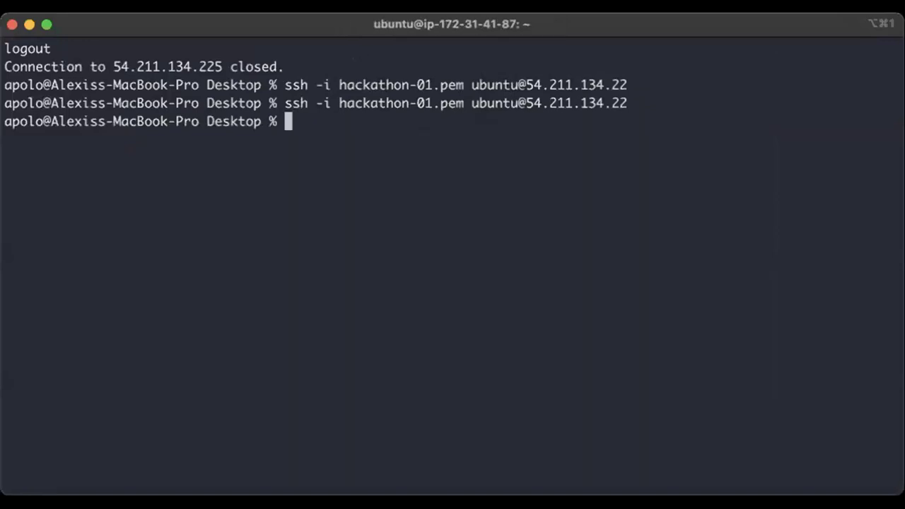
pyautogui.press('Up')
pyautogui.press('BackSpace')
pyautogui.press('BackSpace')
pyautogui.press('BackSpace')
pyautogui.press('BackSpace')
pyautogui.press('BackSpace')
pyautogui.press('BackSpace')
pyautogui.press('BackSpace')
pyautogui.press('BackSpace')
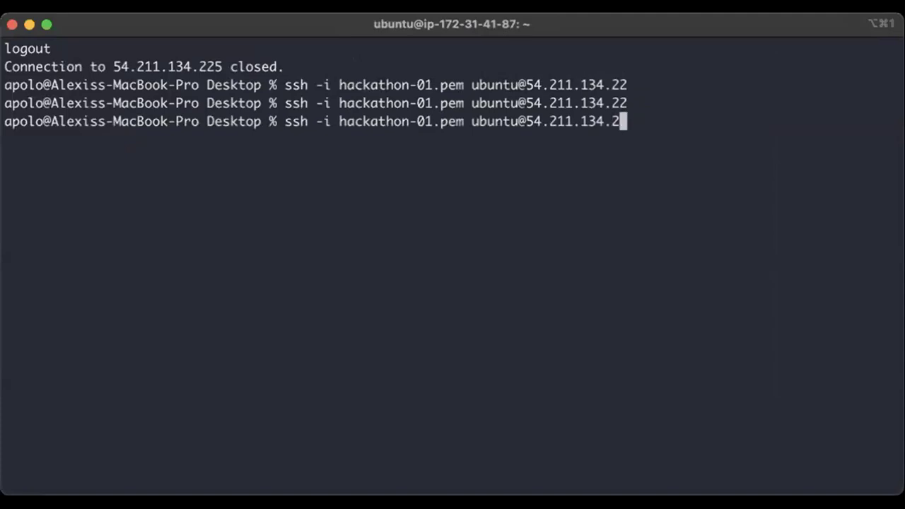
pyautogui.press('BackSpace')
pyautogui.press('BackSpace')
pyautogui.press('BackSpace')
pyautogui.press('BackSpace')
pyautogui.press('BackSpace')
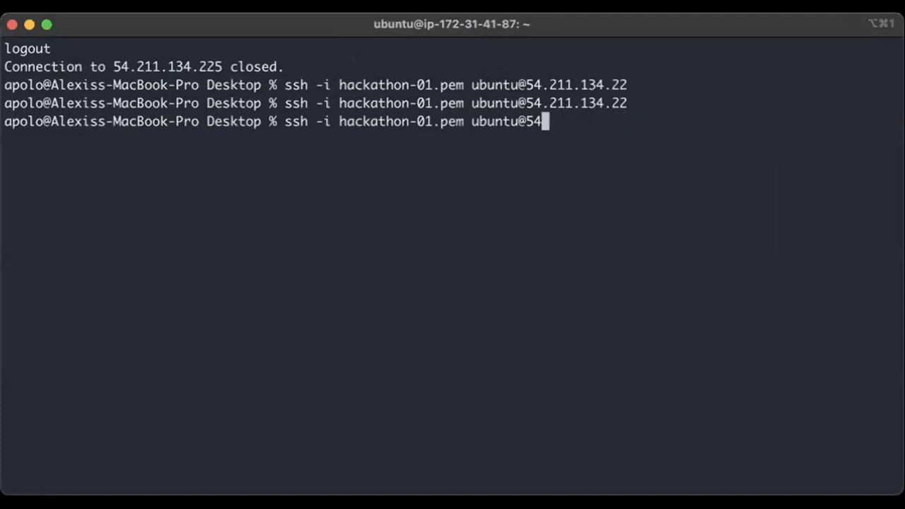
pyautogui.press('super+v')
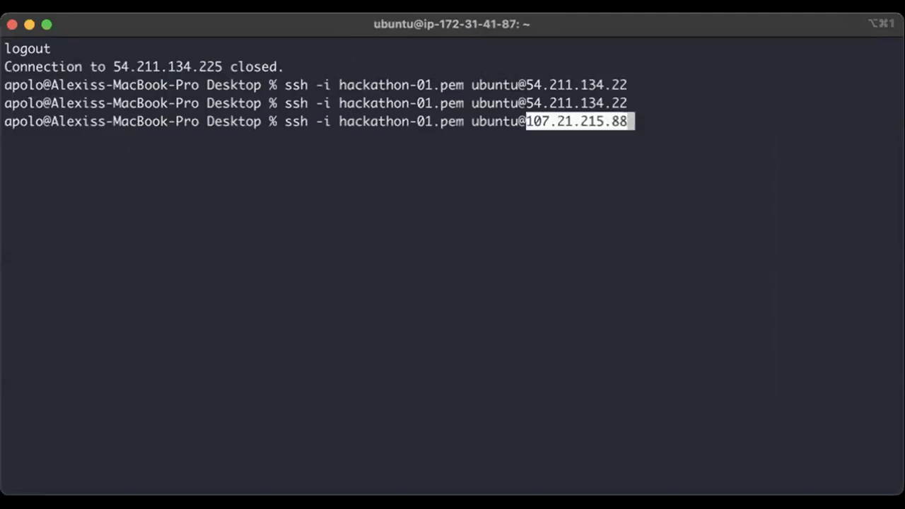
# Connect over SSH as ubuntu, answer 'yes' to trust the host key, and enlarge the window
pyautogui.press('Return')
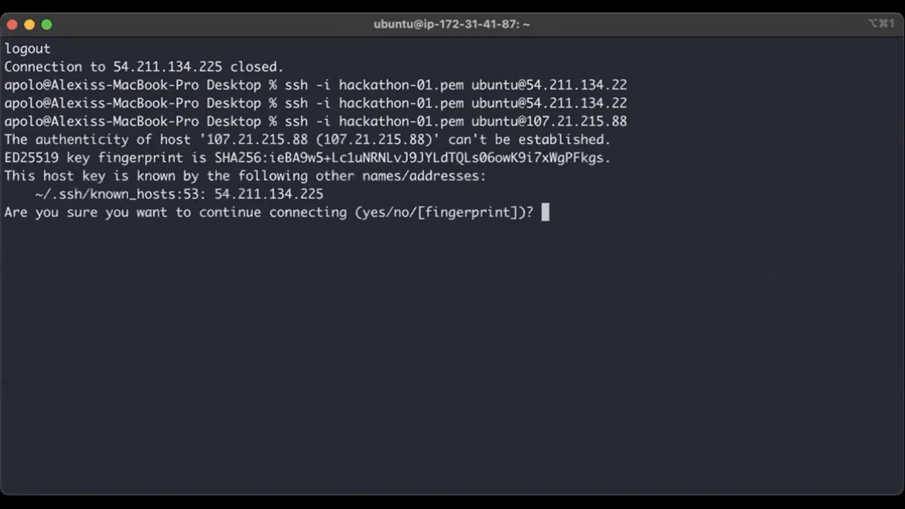
pyautogui.write('yes')
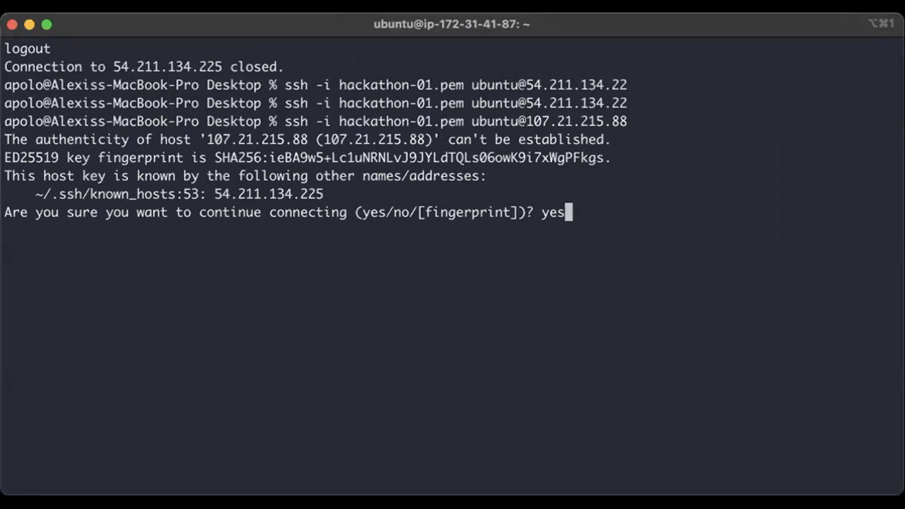
pyautogui.press('Return')
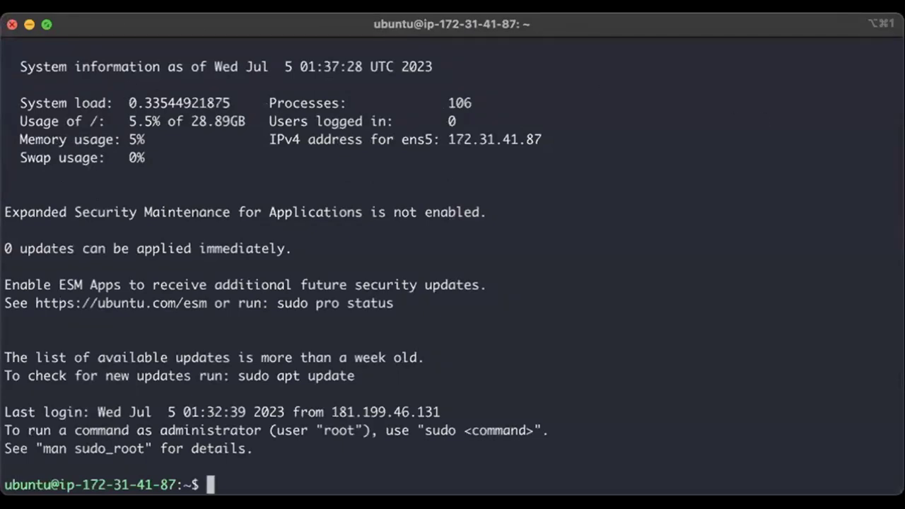
pyautogui.click(46, 24)
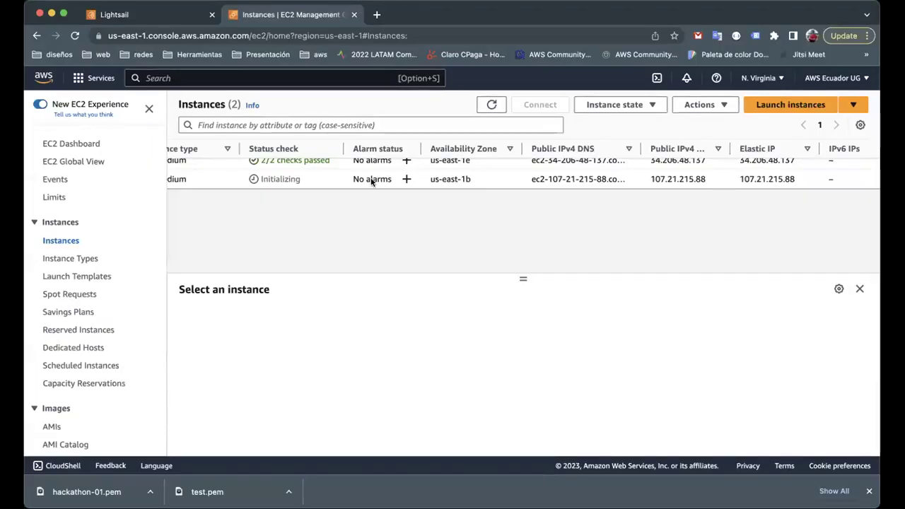
# Refresh Instances, select hackathon-01, and enlarge its details pane
pyautogui.hscroll(-5, 373, 180)
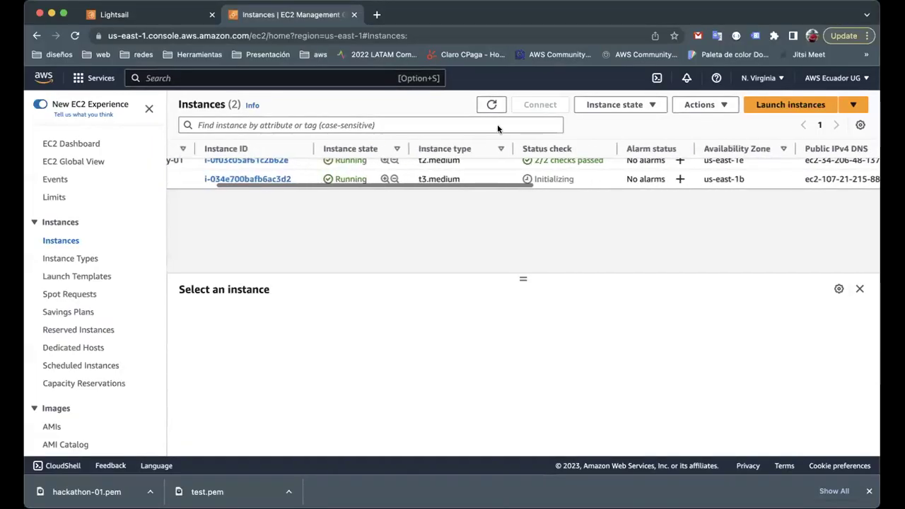
pyautogui.click(493, 104)
pyautogui.scroll(-1, 395, 199)
pyautogui.hscroll(-4, 335, 170)
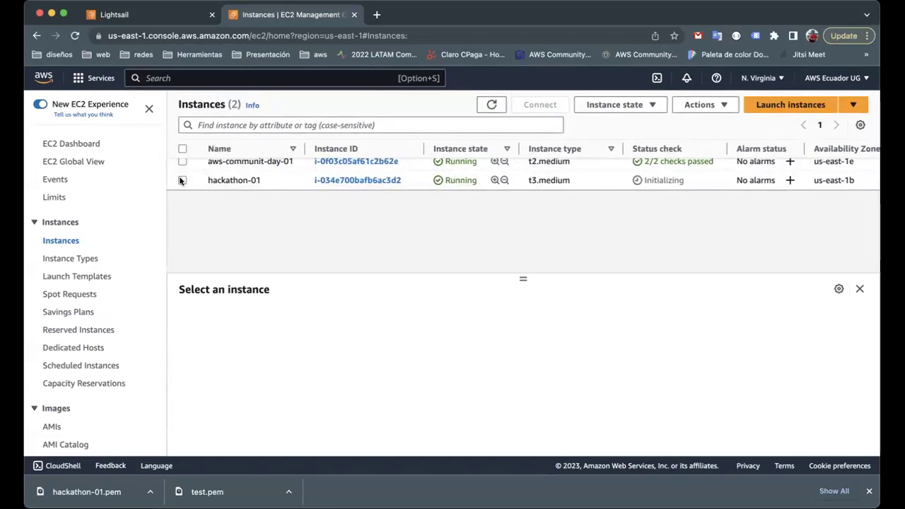
pyautogui.click(182, 180)
pyautogui.scroll(-1, 247, 177)
pyautogui.scroll(-1, 247, 178)
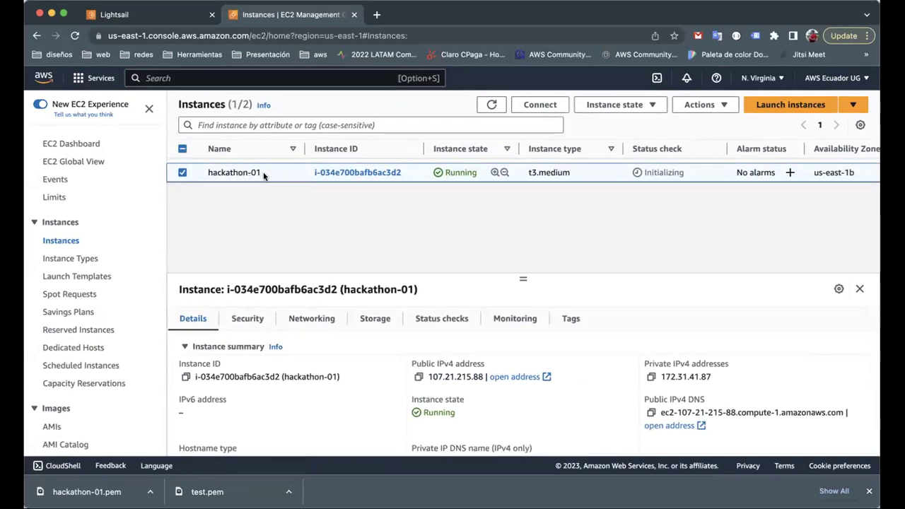
pyautogui.scroll(-1, 257, 256)
pyautogui.scroll(-1, 264, 297)
pyautogui.scroll(1, 264, 297)
pyautogui.moveTo(521, 277); pyautogui.dragTo(523, 164)
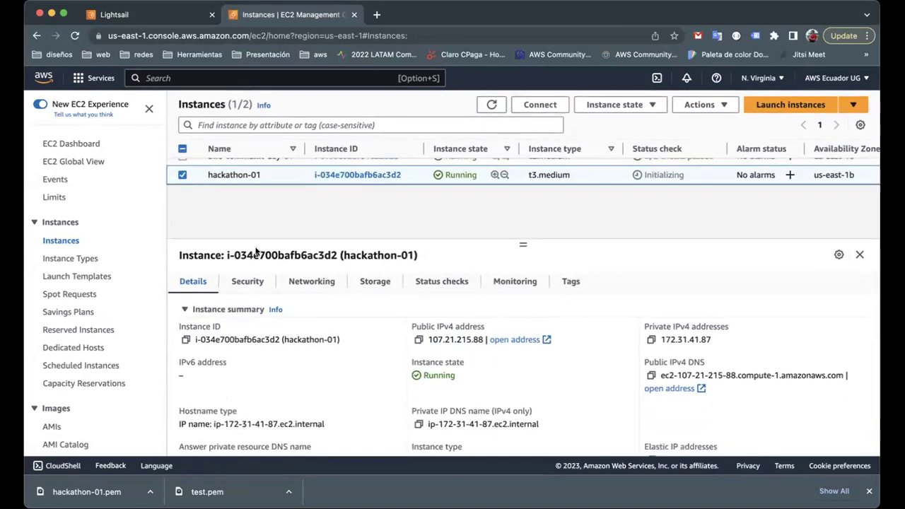
# Highlight the details' public IPv4 and Elastic IP fields, both showing 107.21.215.88
pyautogui.scroll(1, 276, 343)
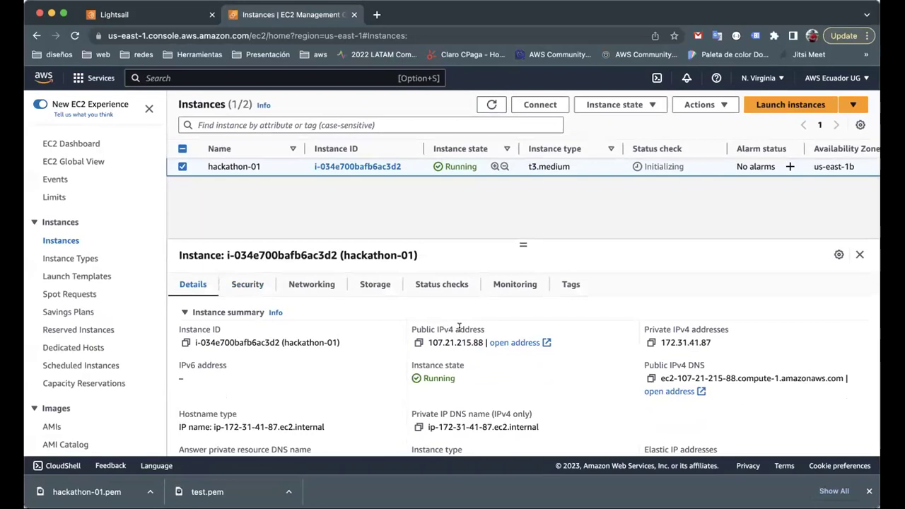
pyautogui.doubleClick(461, 329)
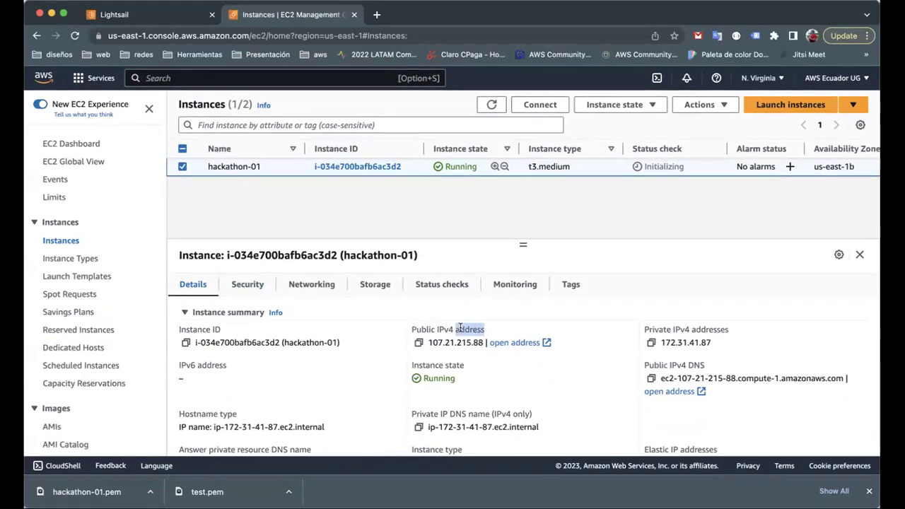
pyautogui.scroll(-3, 437, 349)
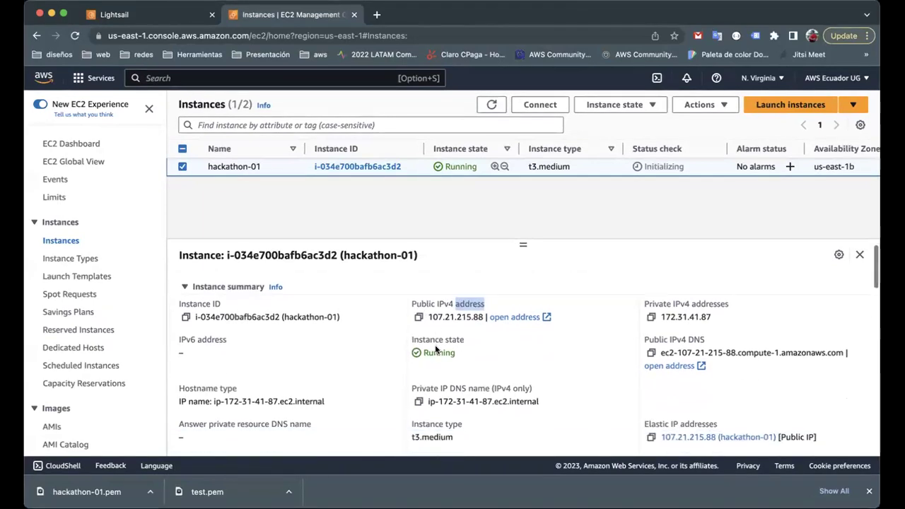
pyautogui.scroll(-1, 605, 336)
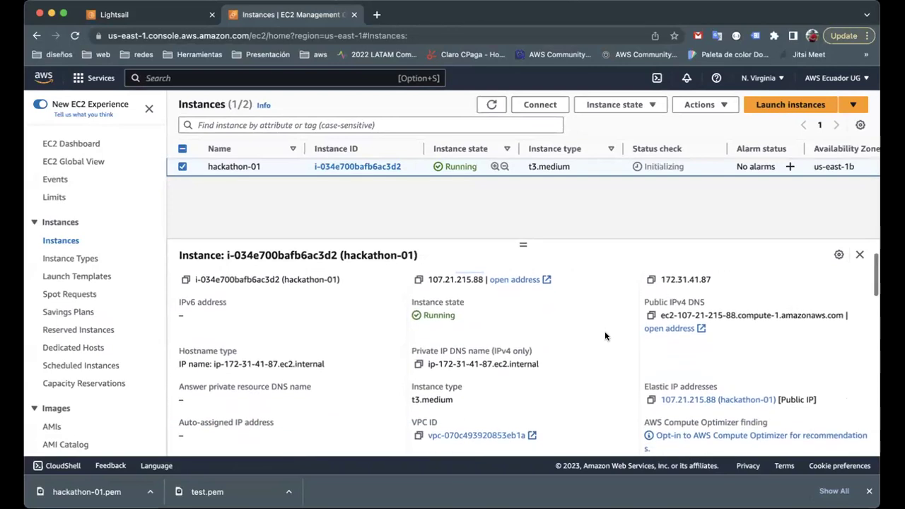
pyautogui.doubleClick(656, 374)
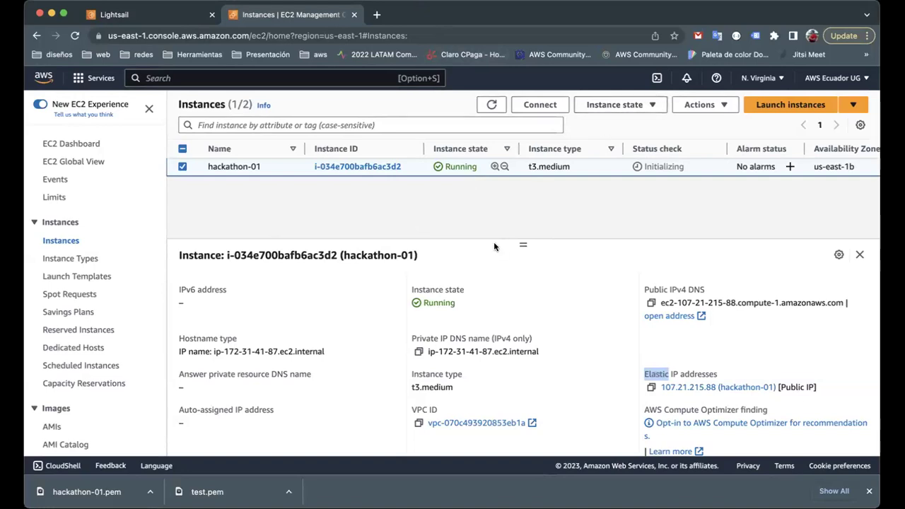
# Show hackathon-01's Security tab with its Security groups section
pyautogui.scroll(-1, 424, 331)
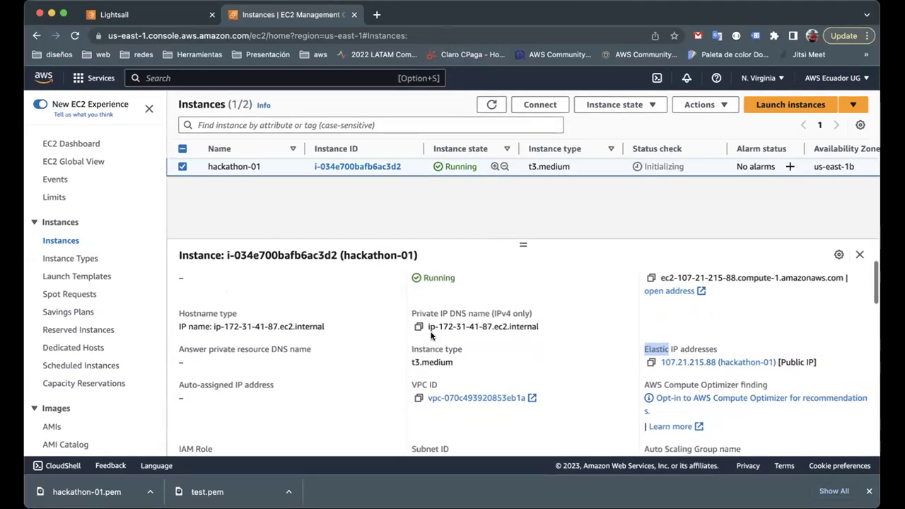
pyautogui.scroll(4, 431, 338)
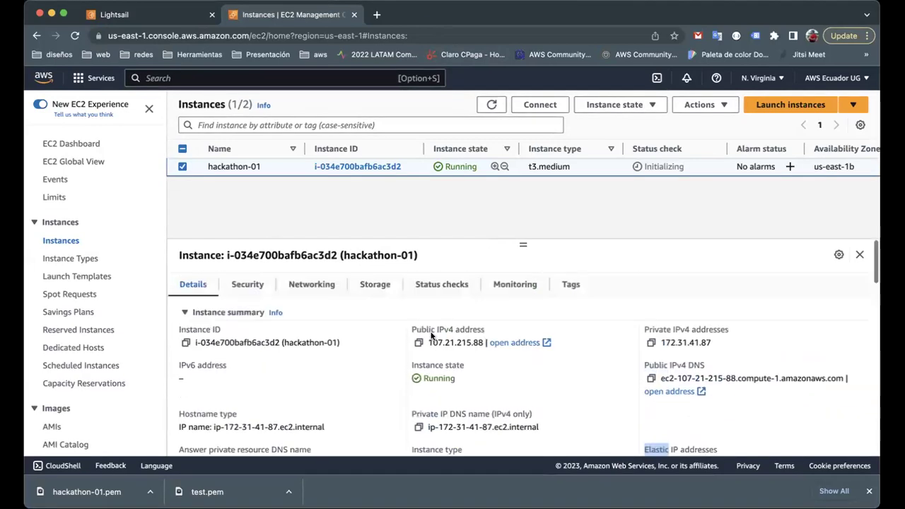
pyautogui.click(239, 286)
pyautogui.scroll(-3, 273, 330)
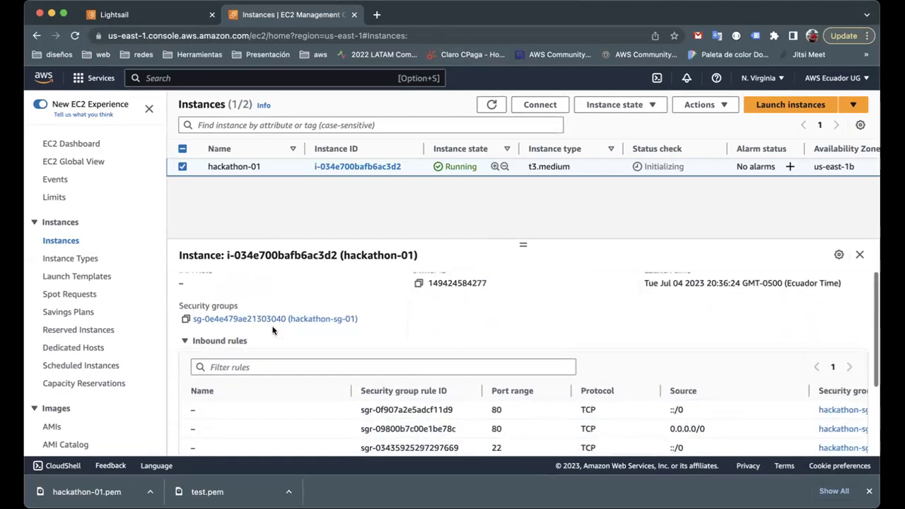
pyautogui.tripleClick(223, 304)
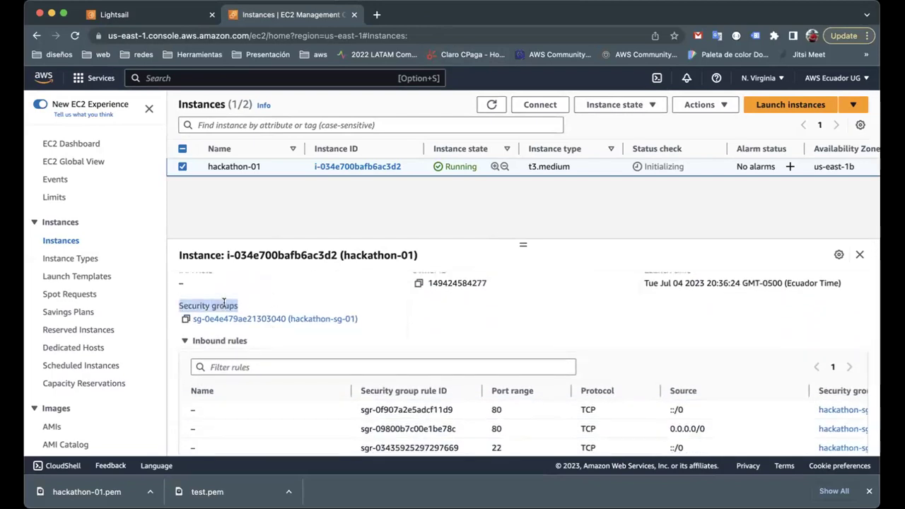
# Open the instance's hackathon-sg-01 security group from its security details
pyautogui.scroll(-1, 307, 303)
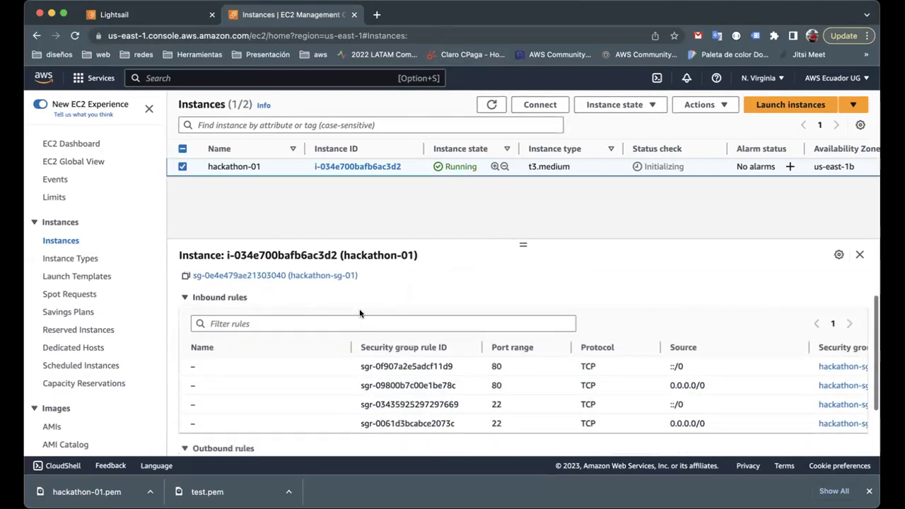
pyautogui.hscroll(4, 360, 309)
pyautogui.hscroll(-4, 630, 376)
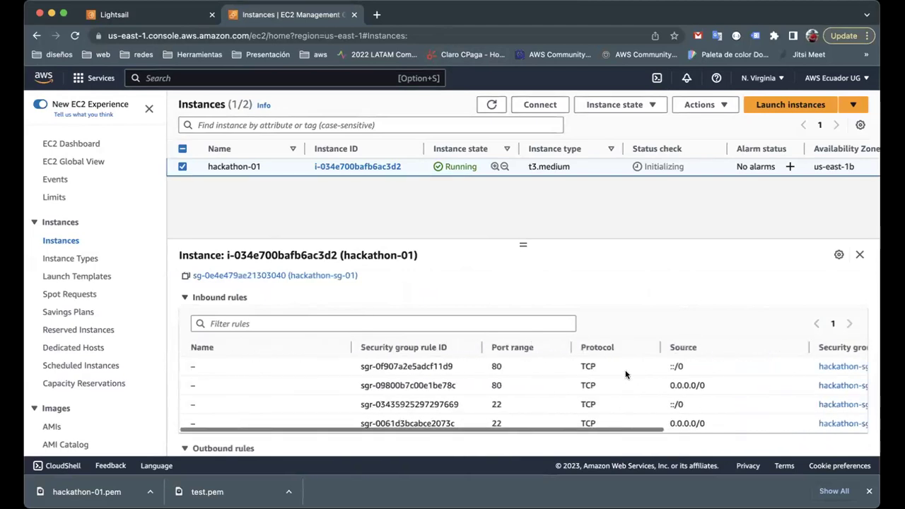
pyautogui.scroll(2, 521, 330)
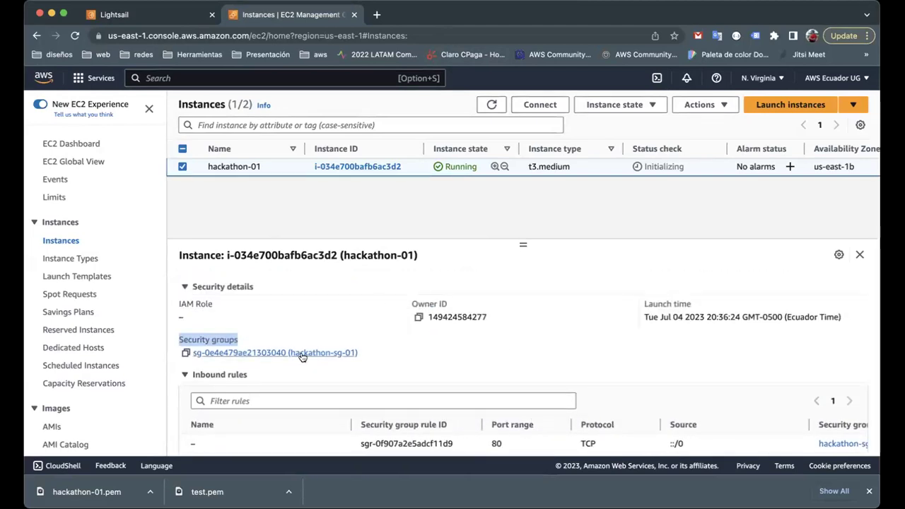
pyautogui.scroll(-4, 303, 357)
pyautogui.scroll(2, 420, 339)
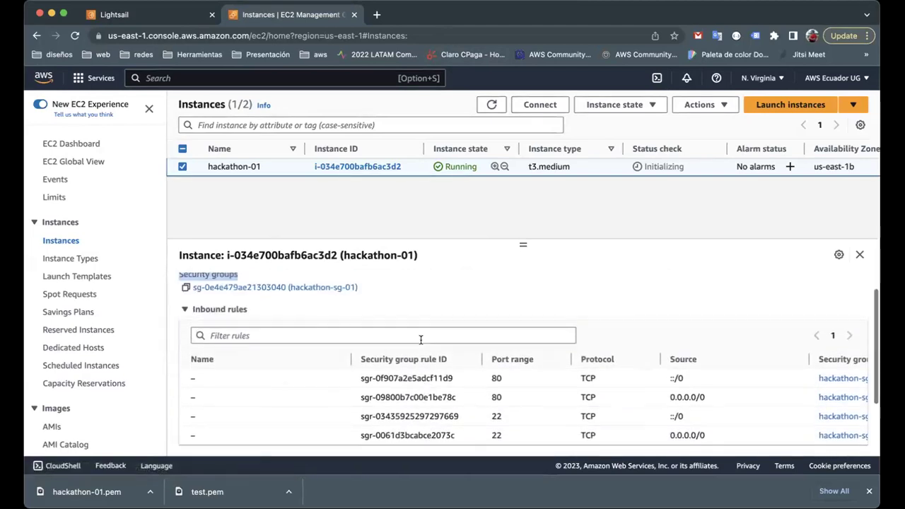
pyautogui.click(315, 287)
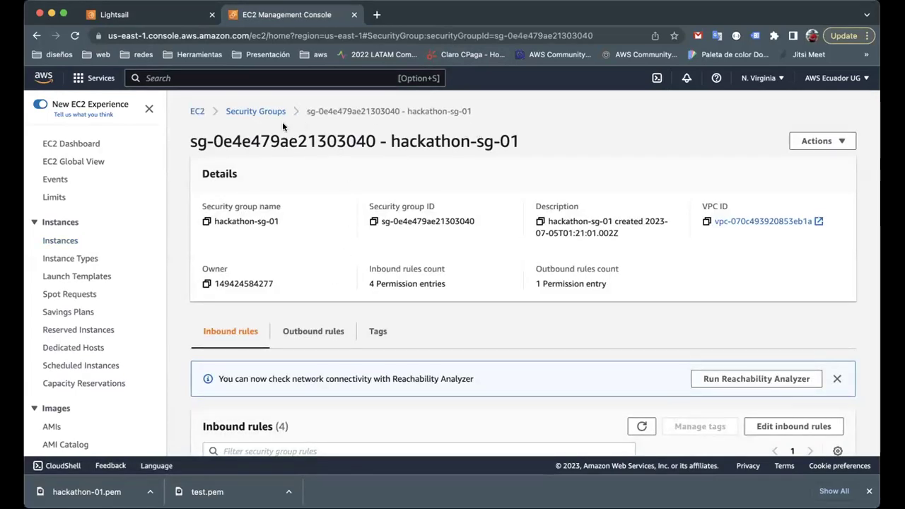
# Go to the Security Groups list and open hackathon-sg-01's inbound rules for editing
pyautogui.scroll(-5, 129, 249)
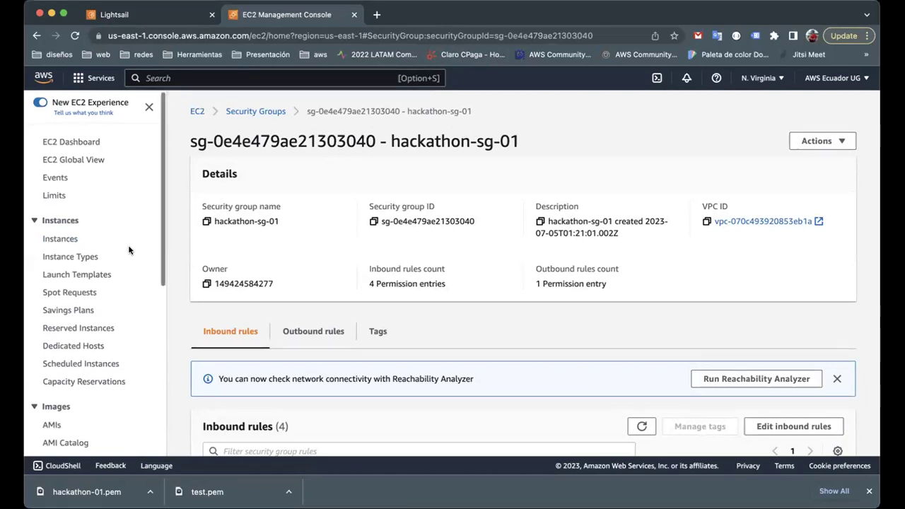
pyautogui.scroll(-4, 128, 249)
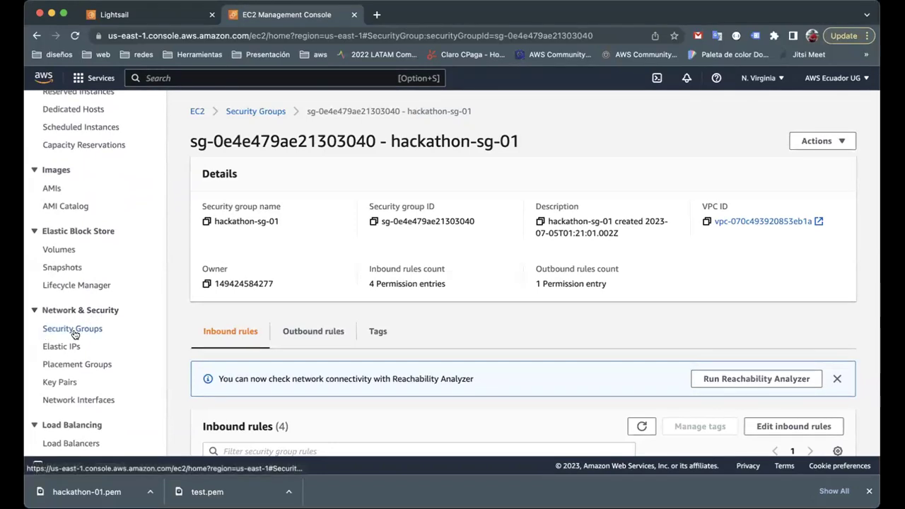
pyautogui.click(86, 331)
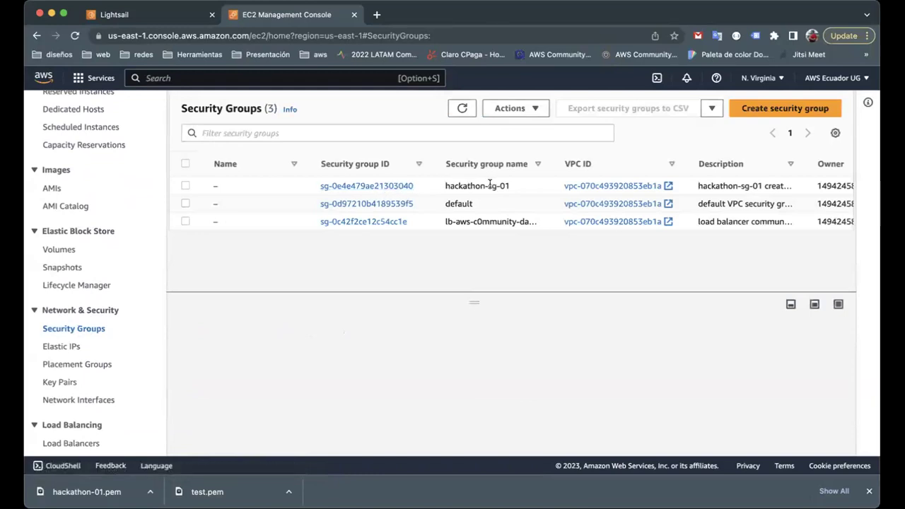
pyautogui.click(336, 187)
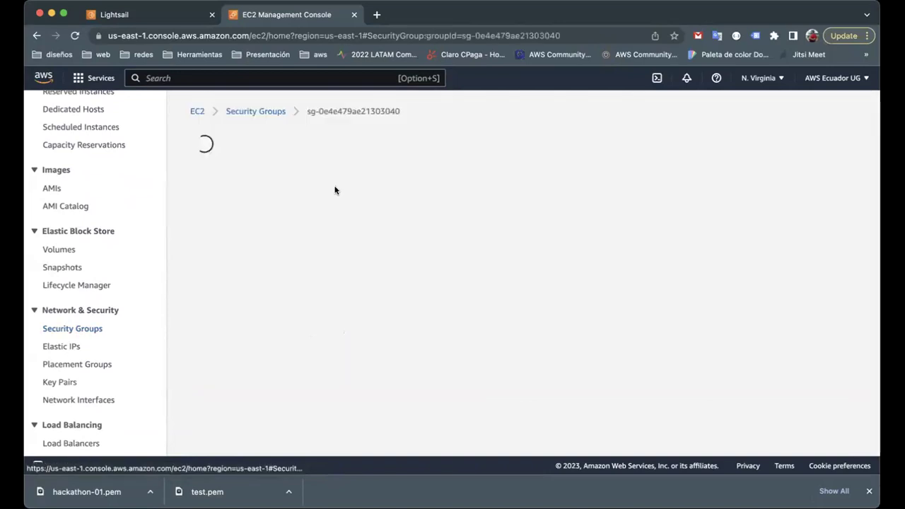
pyautogui.scroll(-3, 335, 190)
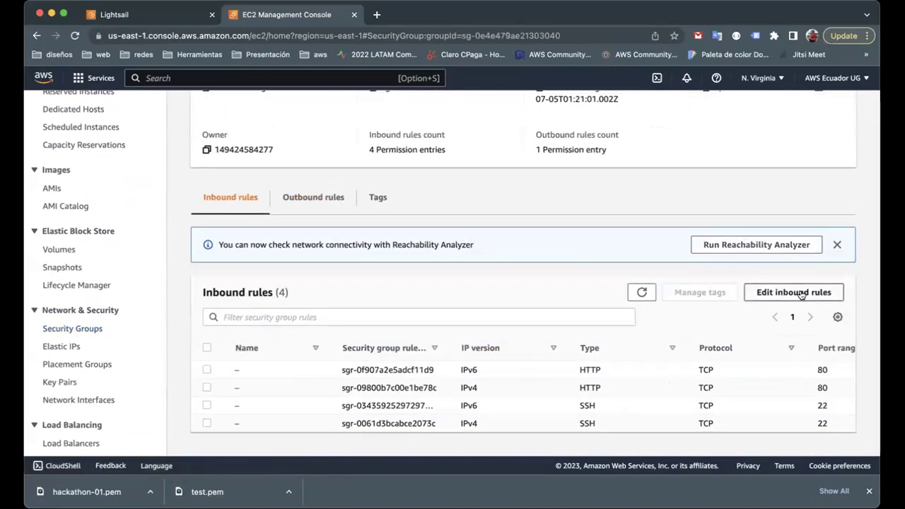
pyautogui.click(793, 293)
# Add a new inbound rule of type Custom TCP on port 7477
pyautogui.scroll(-2, 509, 283)
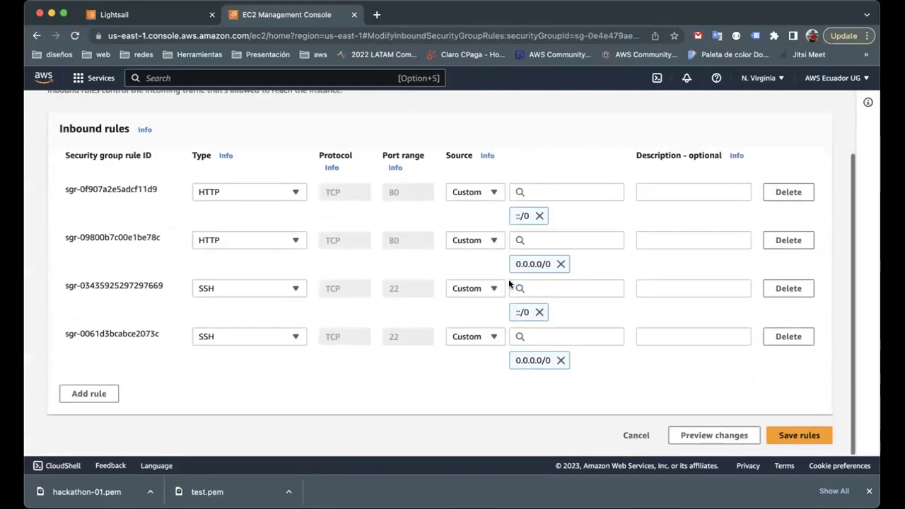
pyautogui.click(78, 394)
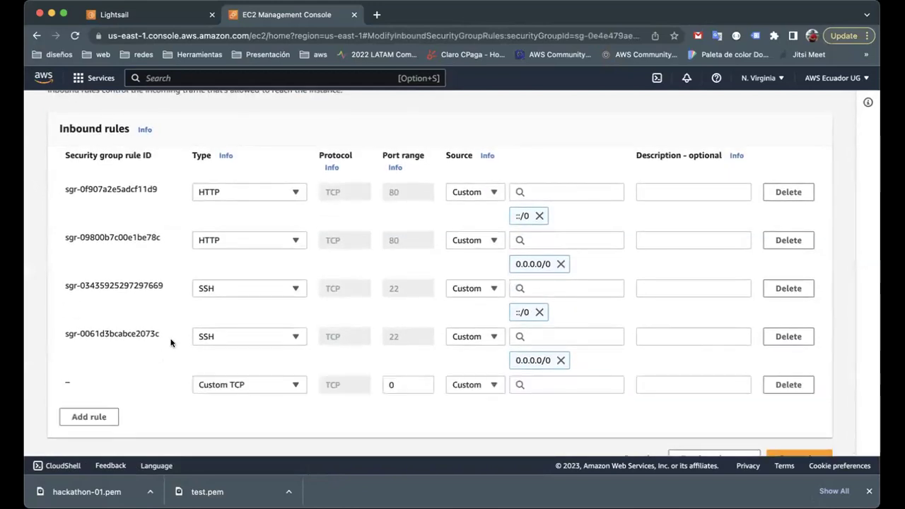
pyautogui.scroll(-1, 170, 343)
pyautogui.click(239, 361)
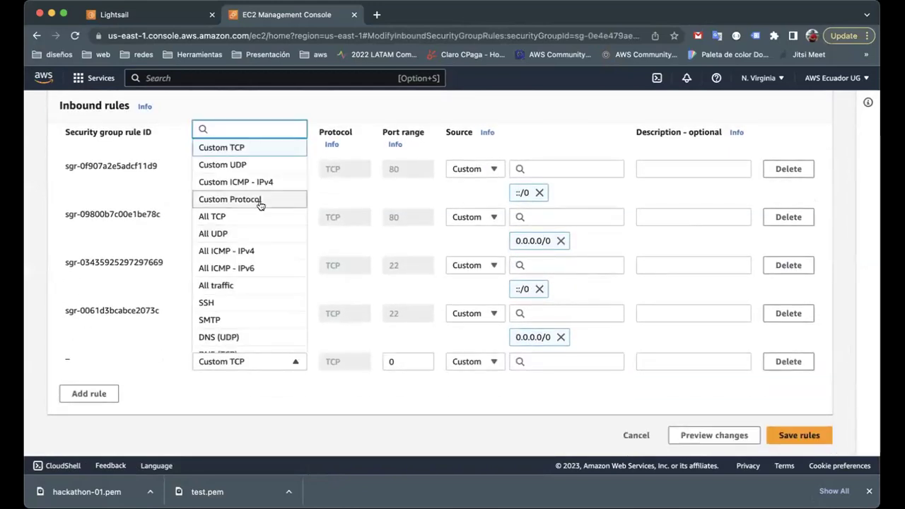
pyautogui.scroll(-2, 259, 204)
pyautogui.scroll(2, 259, 205)
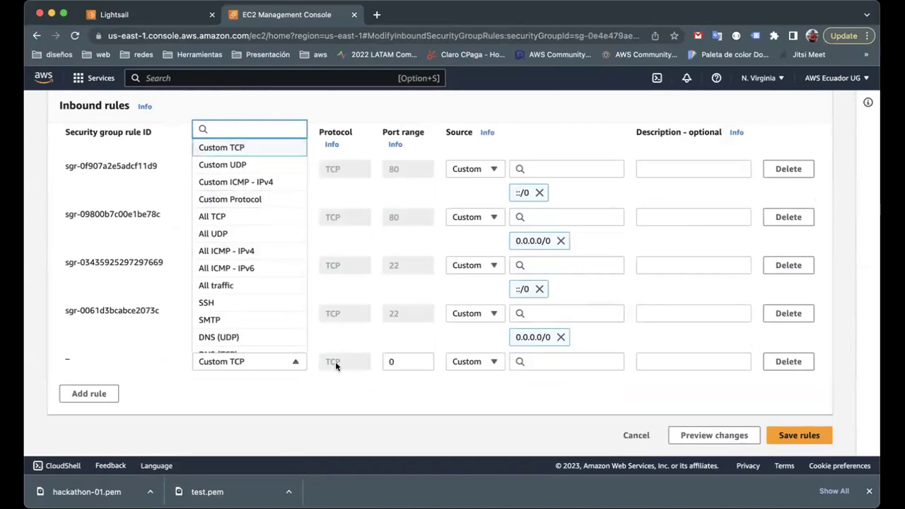
pyautogui.click(400, 362)
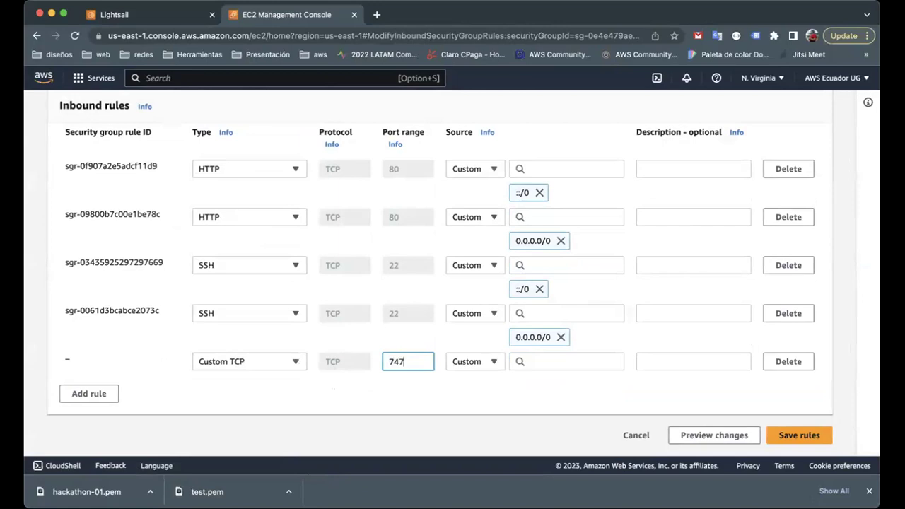
# Set the rule's source to Anywhere-IPv4 (0.0.0.0/0), describe it 'Home - aws', and save
pyautogui.click(490, 362)
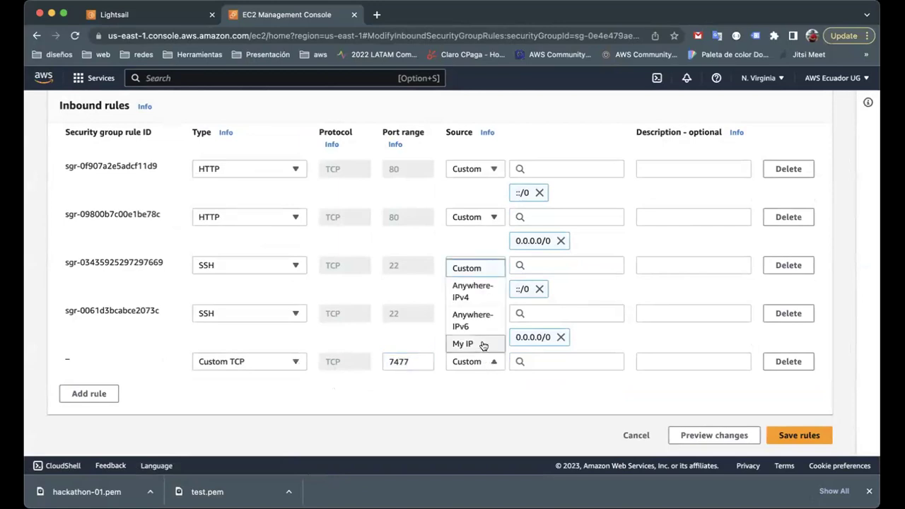
pyautogui.click(483, 345)
pyautogui.click(698, 353)
pyautogui.click(600, 385)
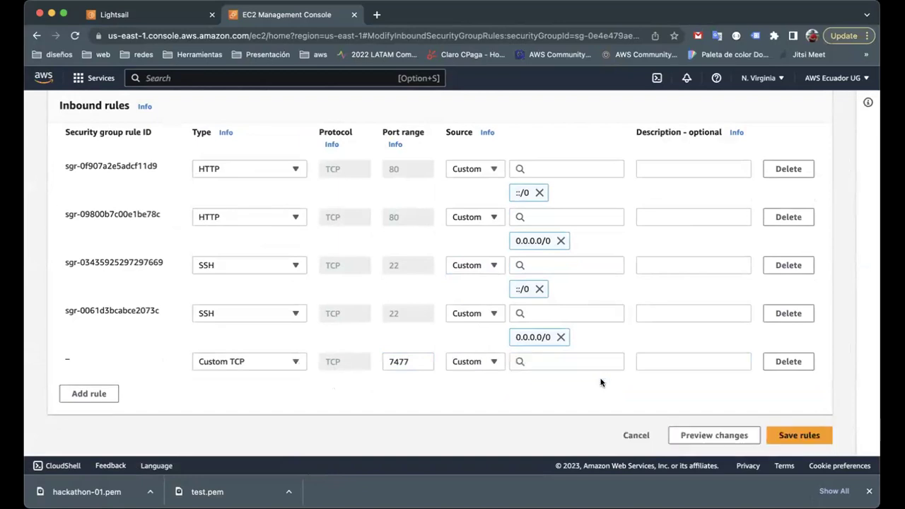
pyautogui.click(490, 361)
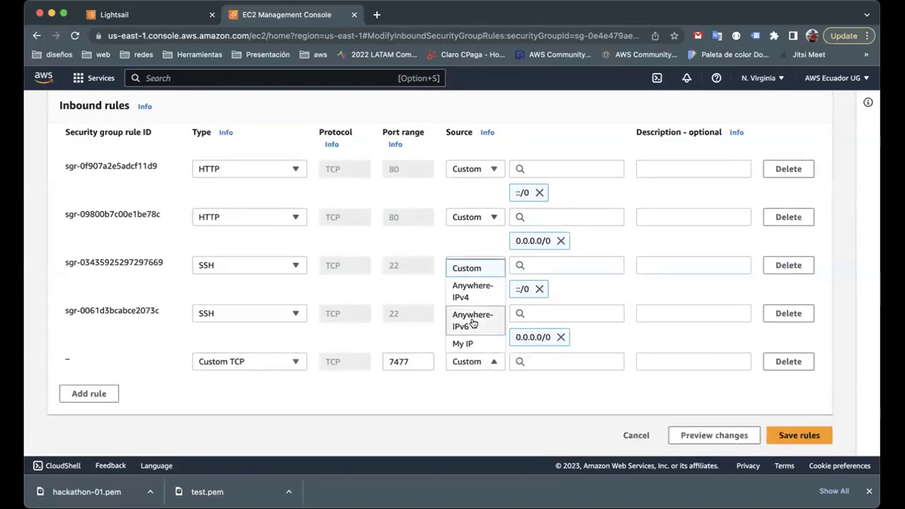
pyautogui.click(461, 295)
pyautogui.click(657, 360)
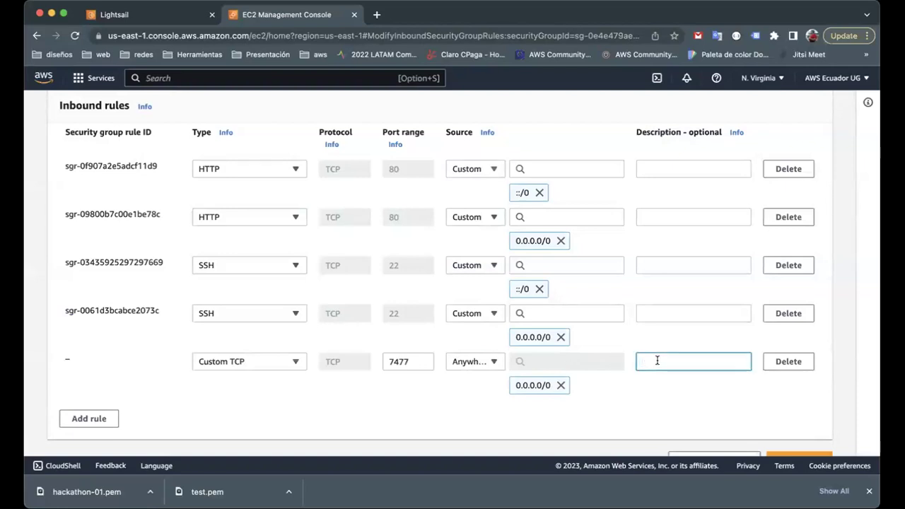
pyautogui.write('Home - aws')
pyautogui.scroll(-1, 653, 391)
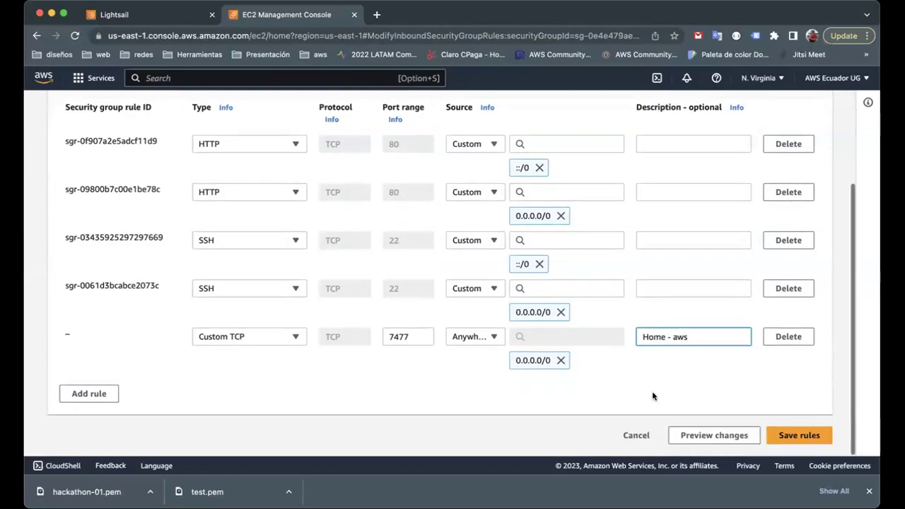
pyautogui.click(793, 439)
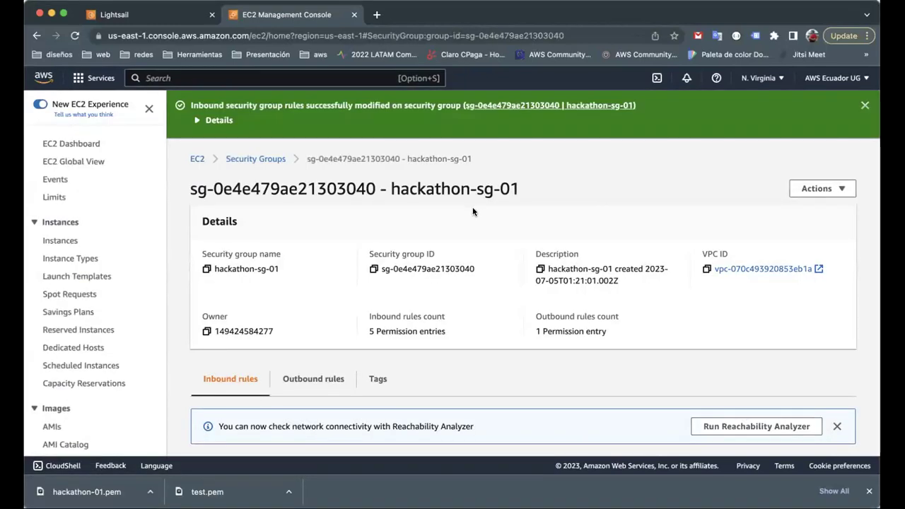
# Return to the Instances list and review hackathon-01's networking details
pyautogui.click(60, 241)
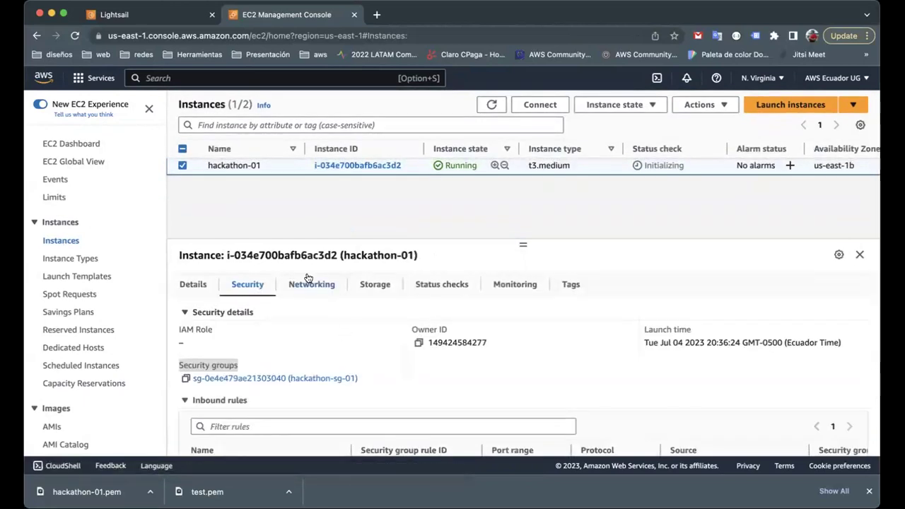
pyautogui.scroll(-1, 254, 315)
pyautogui.scroll(1, 258, 299)
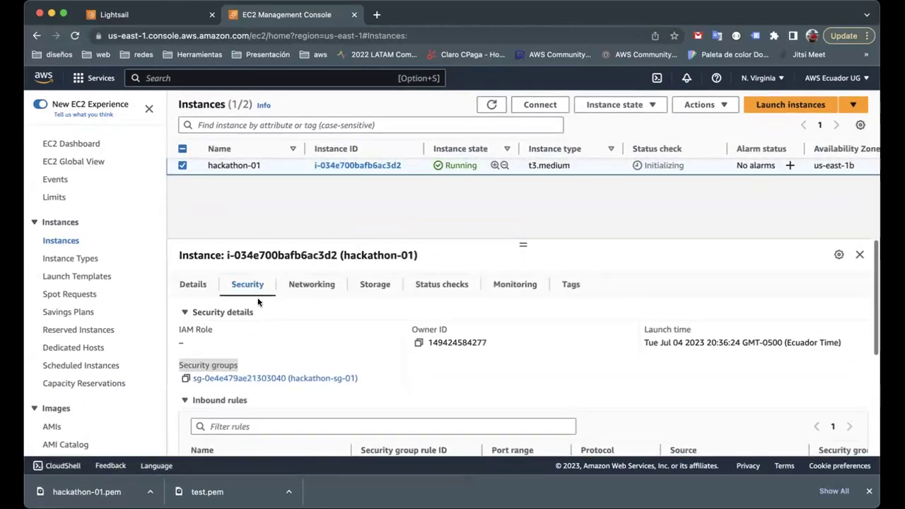
pyautogui.scroll(-5, 259, 299)
pyautogui.scroll(5, 262, 370)
pyautogui.click(310, 286)
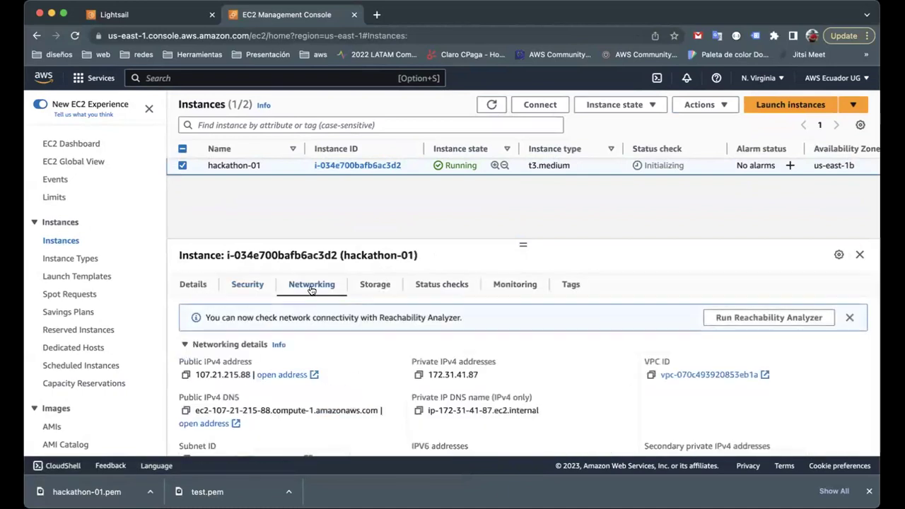
pyautogui.scroll(-1, 333, 344)
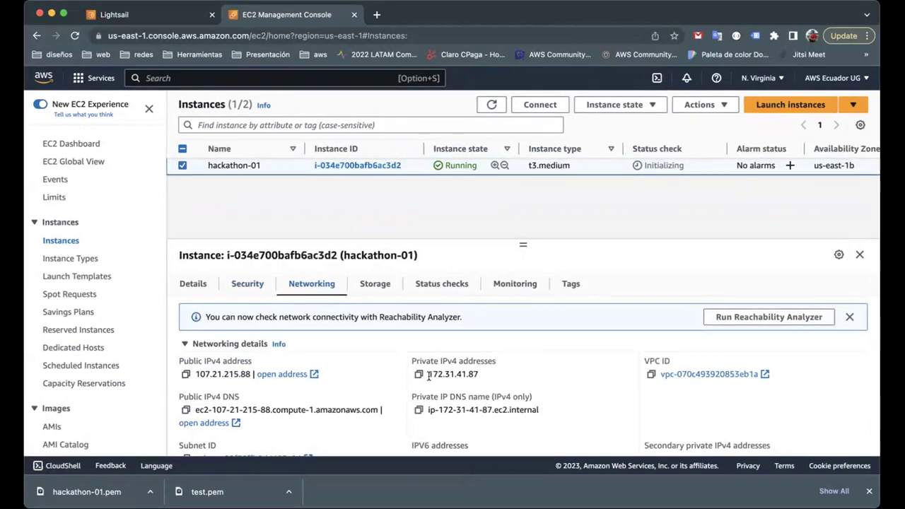
pyautogui.scroll(-5, 444, 369)
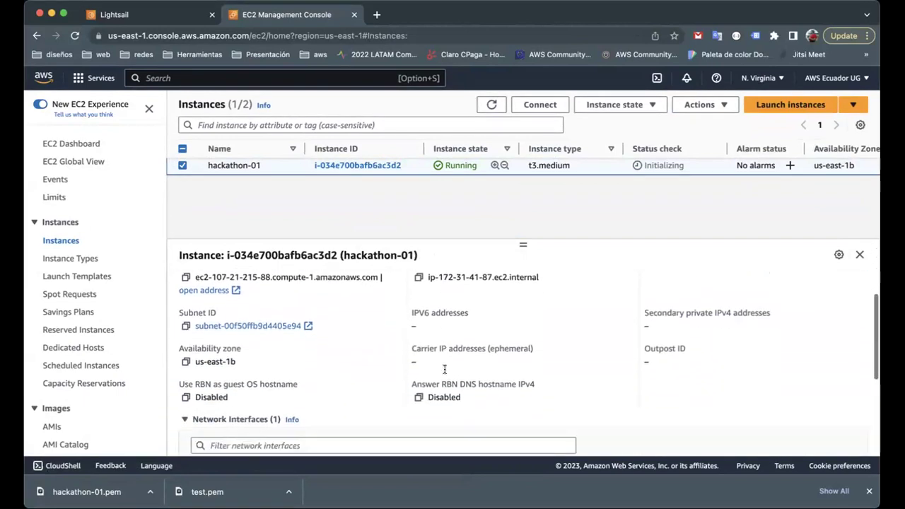
pyautogui.scroll(-3, 304, 304)
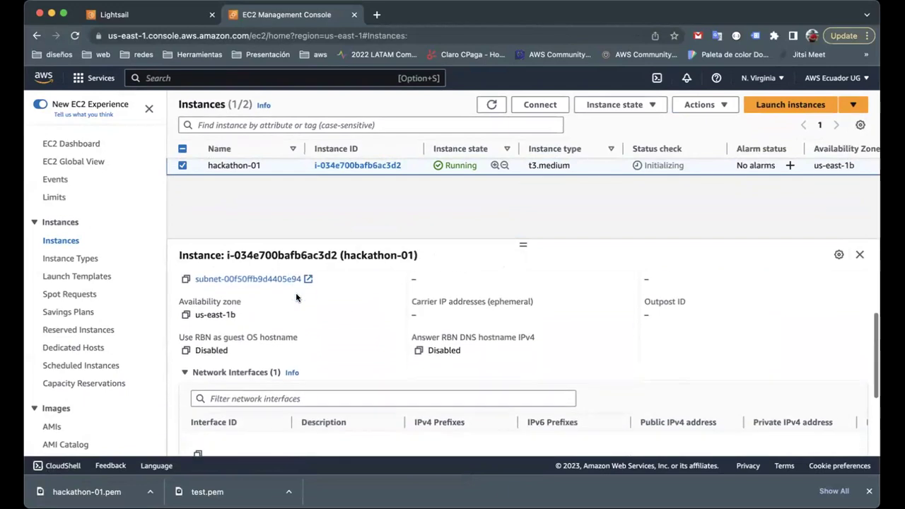
pyautogui.scroll(-2, 345, 345)
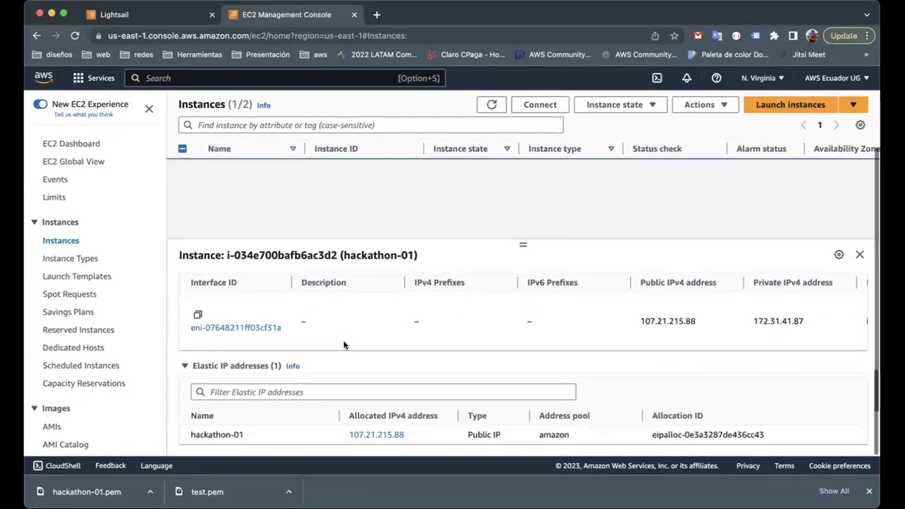
pyautogui.scroll(8, 344, 345)
# Check hackathon-01's storage: a 30 GiB root volume on /dev/sda1, attached
pyautogui.click(382, 286)
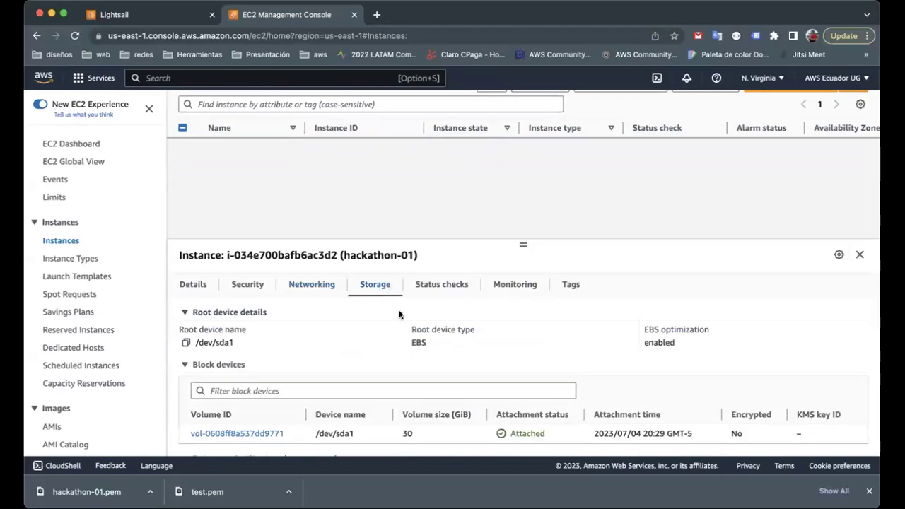
pyautogui.scroll(-2, 400, 333)
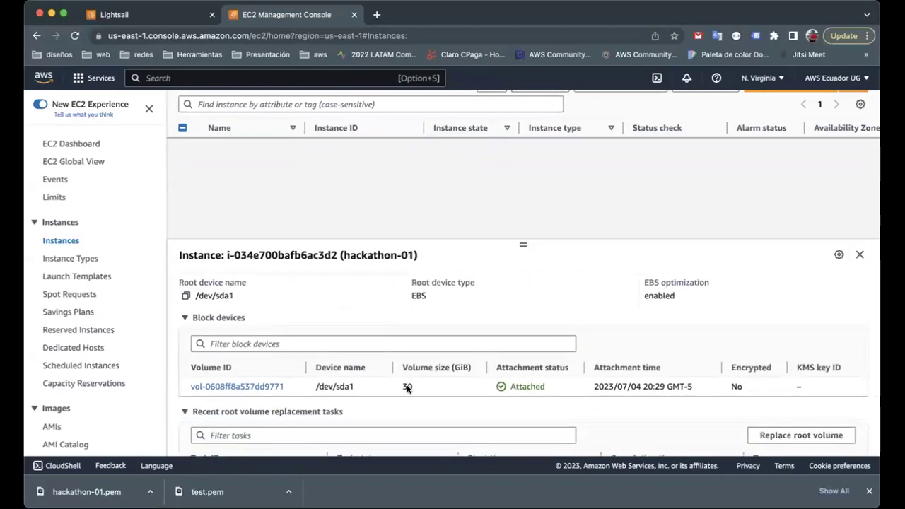
pyautogui.scroll(-3, 407, 387)
pyautogui.scroll(3, 408, 385)
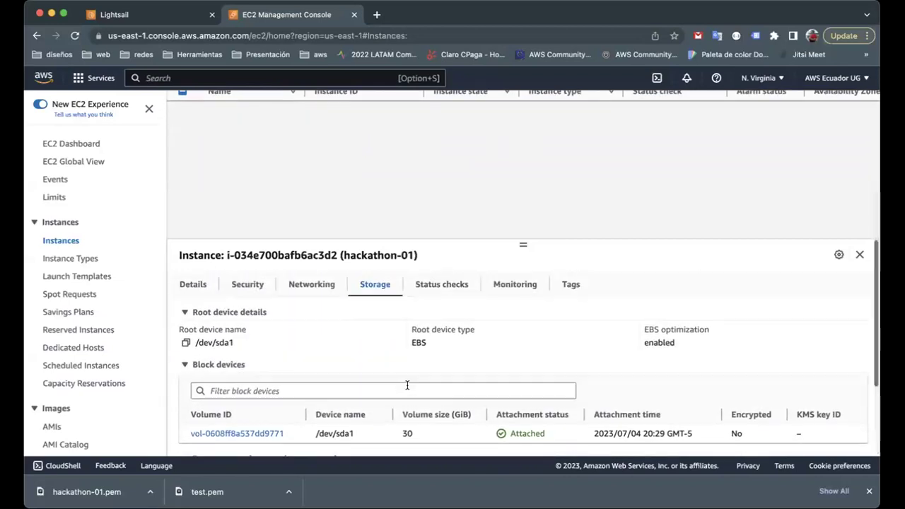
pyautogui.scroll(2, 407, 385)
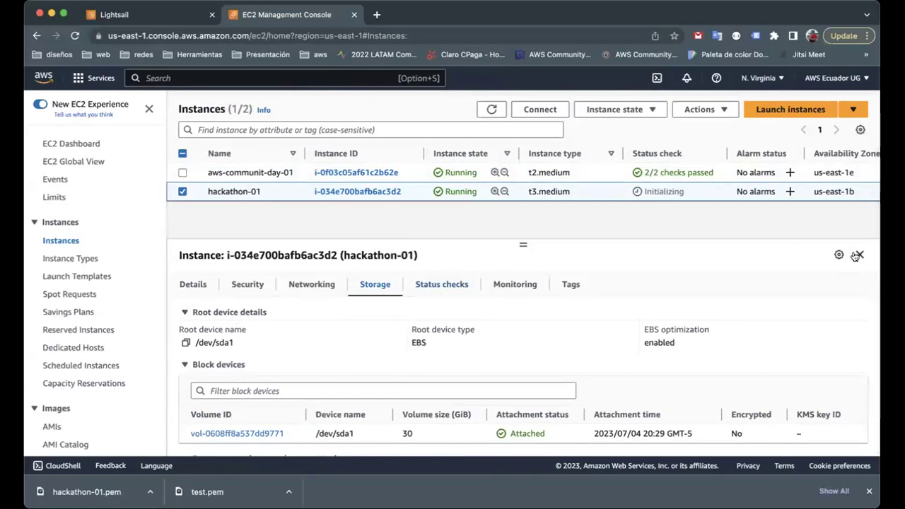
pyautogui.click(858, 254)
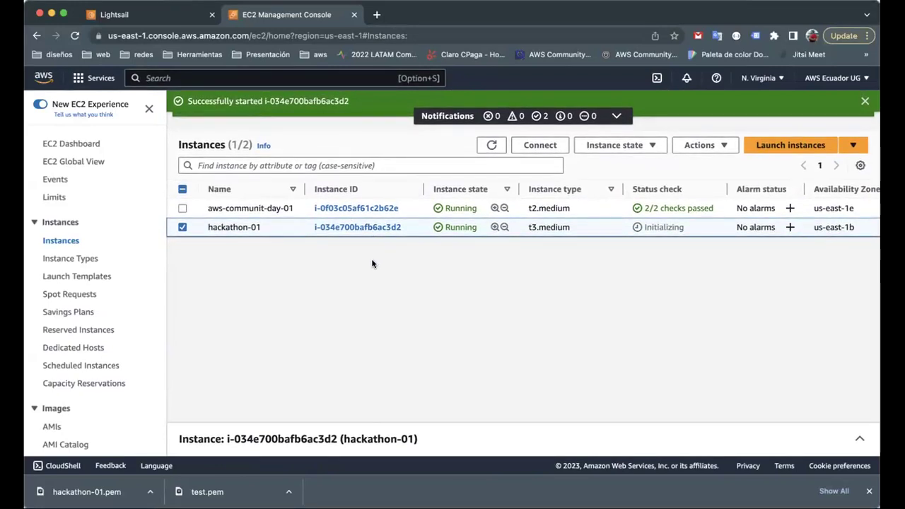
# Refresh until hackathon-01 shows 2/2 checks passed, select it, and browse Actions > Instance settings
pyautogui.click(491, 145)
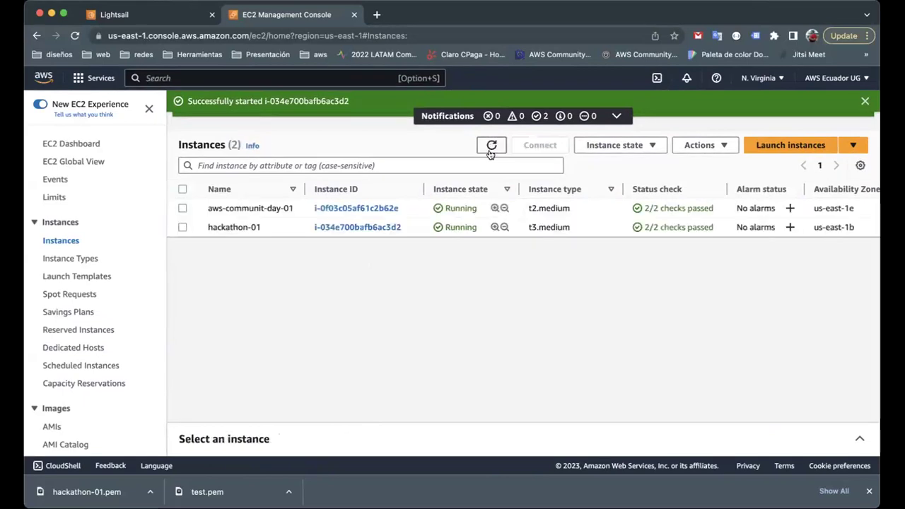
pyautogui.click(182, 228)
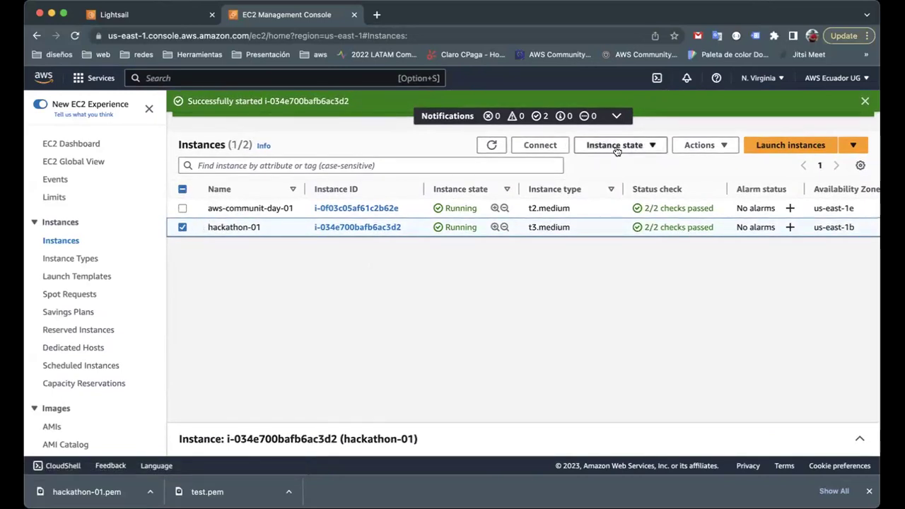
pyautogui.click(698, 145)
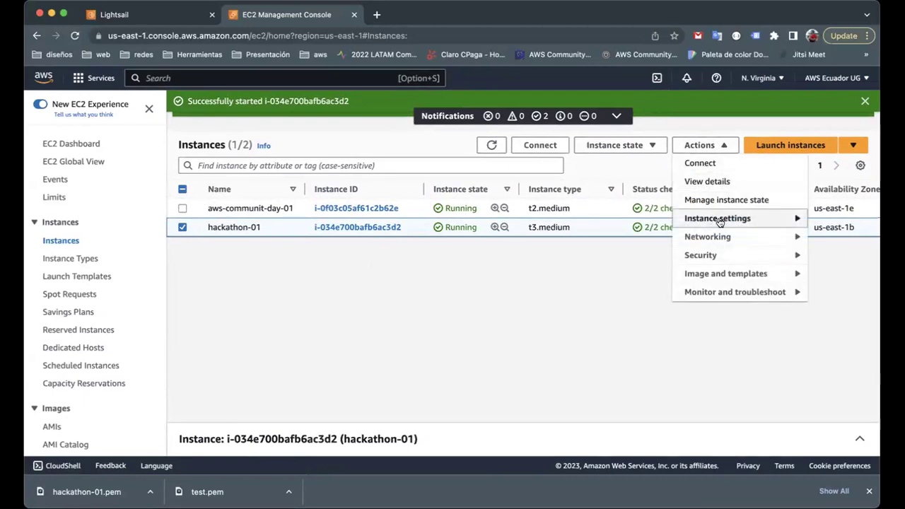
pyautogui.click(719, 222)
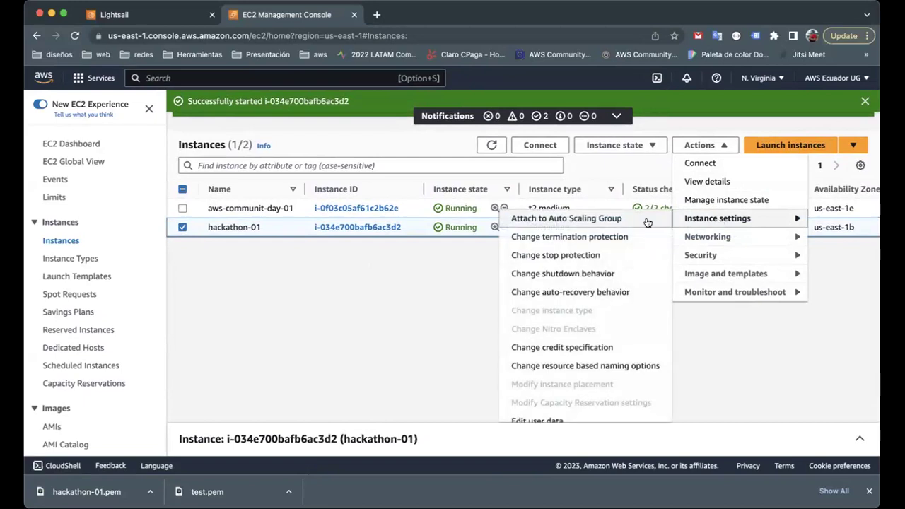
pyautogui.scroll(-3, 621, 299)
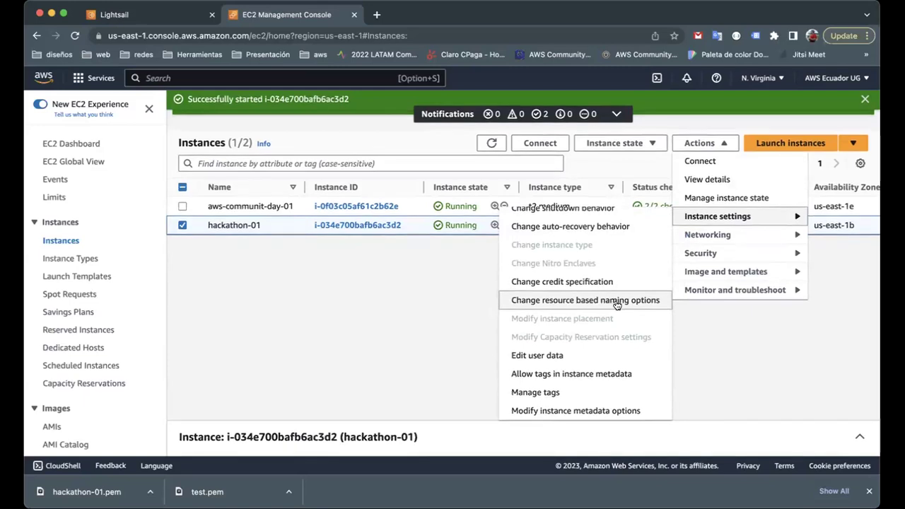
pyautogui.scroll(2, 594, 304)
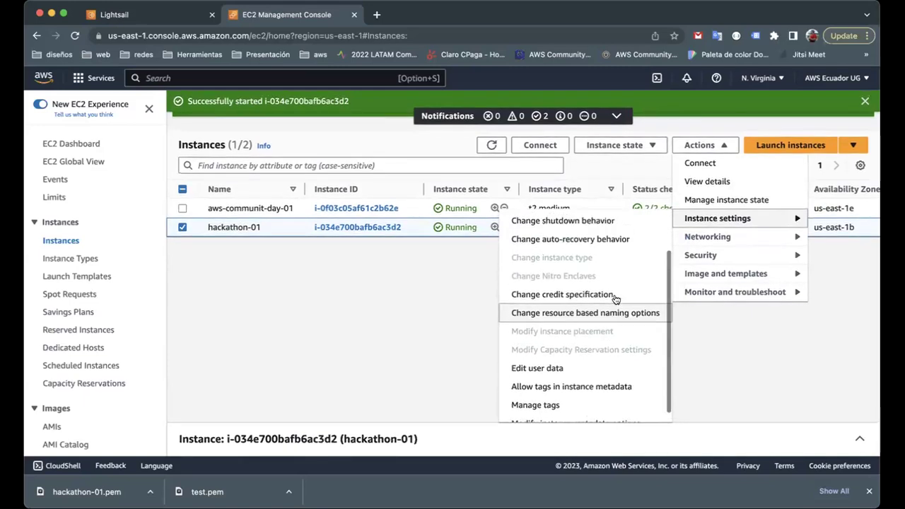
pyautogui.scroll(1, 535, 302)
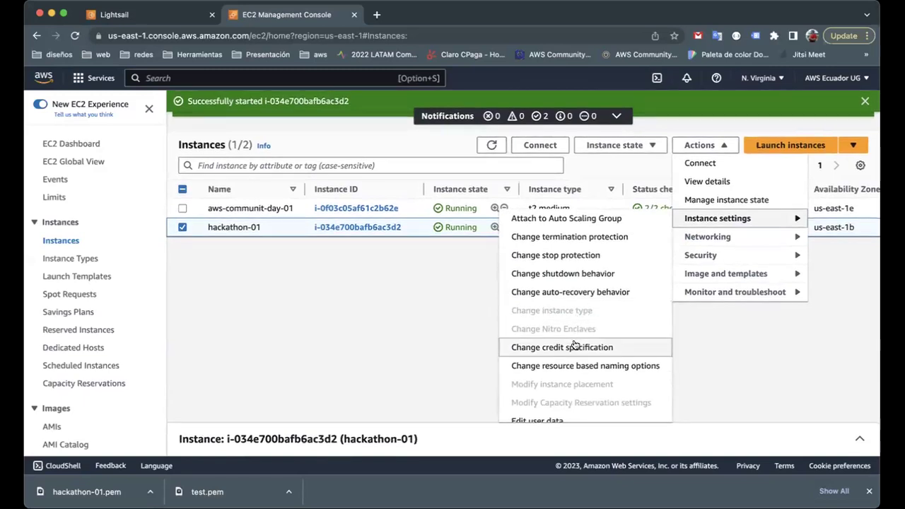
pyautogui.moveTo(700, 277)
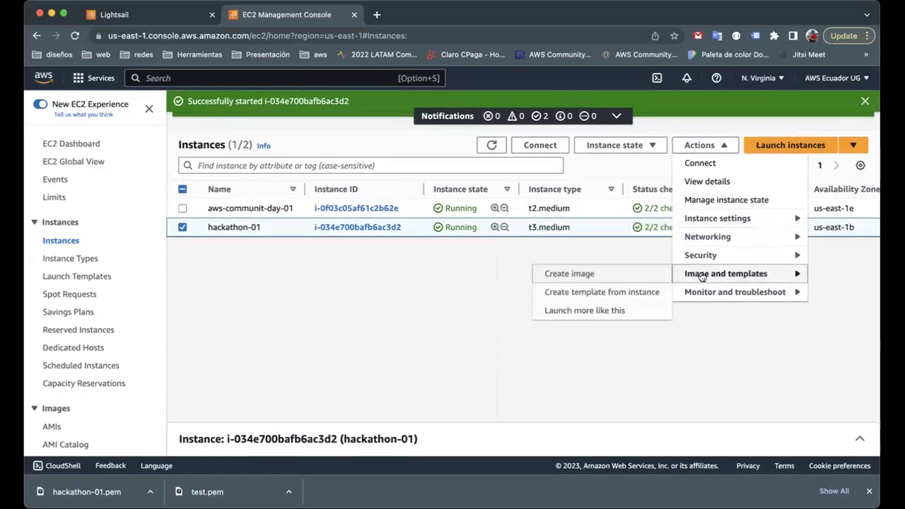
pyautogui.moveTo(722, 218)
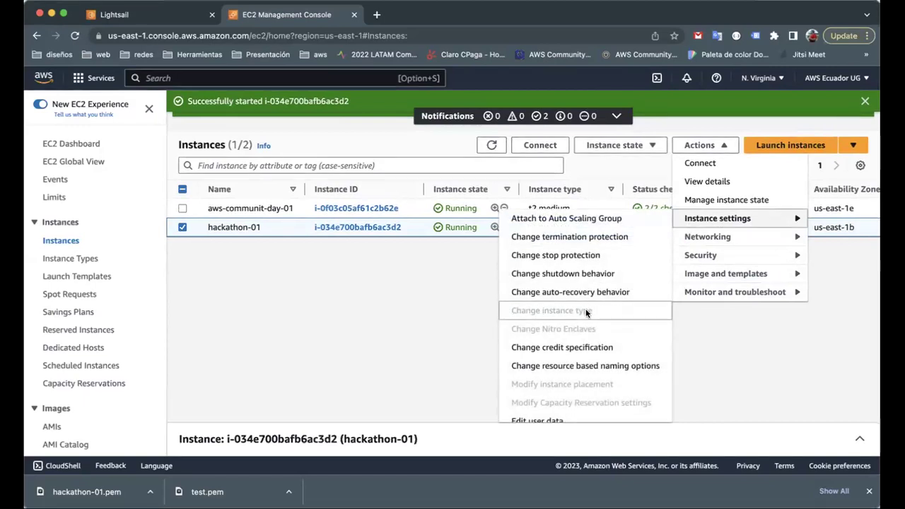
pyautogui.click(321, 330)
# Stop hackathon-01 and refresh the list until it shows Stopped, then select it
pyautogui.click(614, 145)
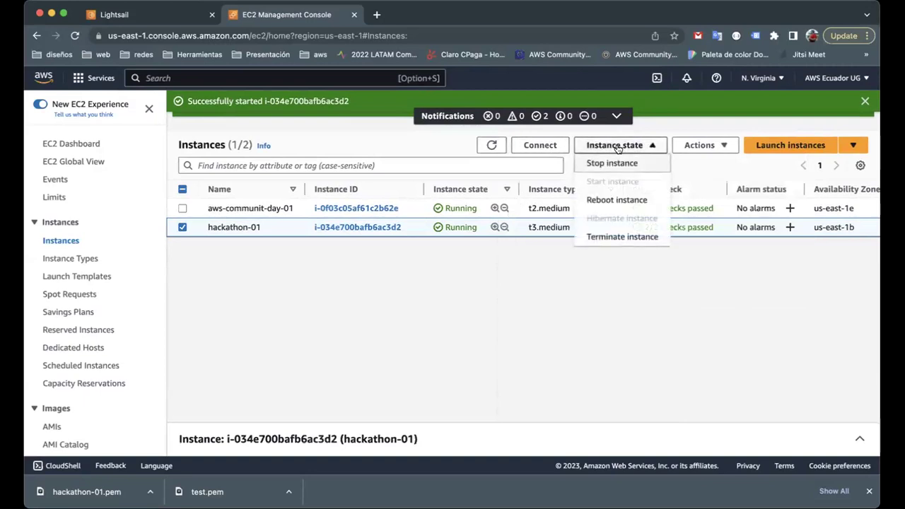
pyautogui.click(611, 165)
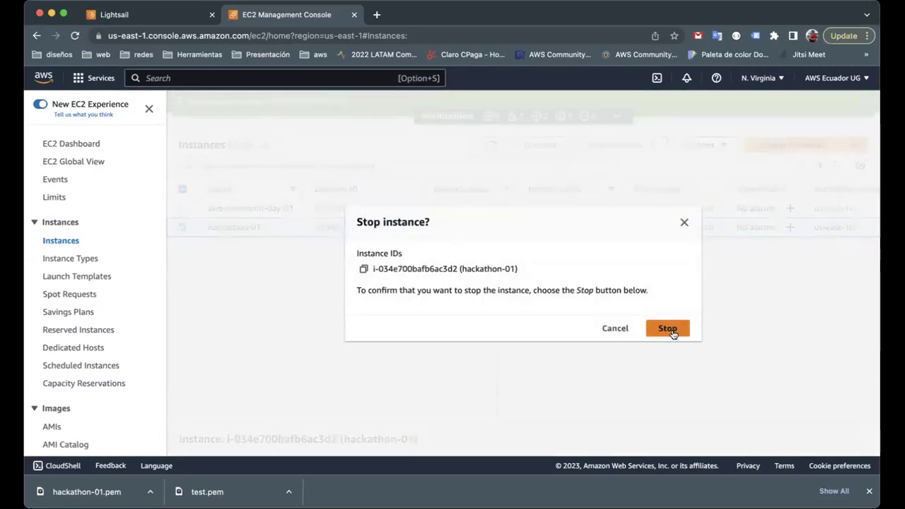
pyautogui.click(671, 329)
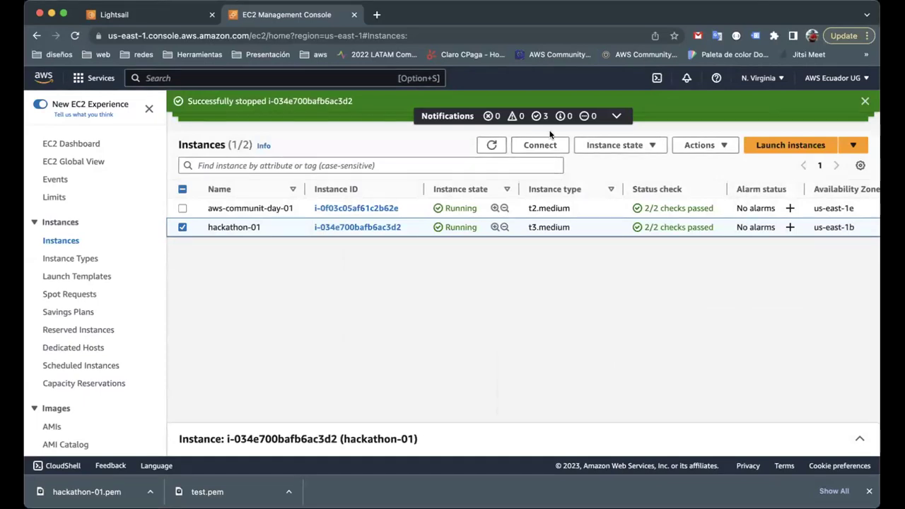
pyautogui.click(491, 145)
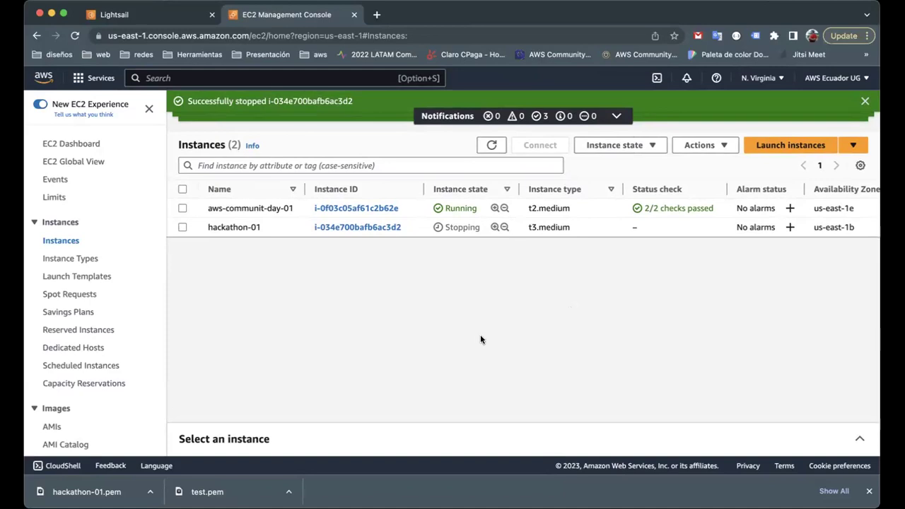
pyautogui.click(492, 145)
pyautogui.click(491, 145)
pyautogui.click(491, 145)
pyautogui.click(182, 227)
# Open hackathon-01's Change instance type page from Actions > Instance settings
pyautogui.click(649, 146)
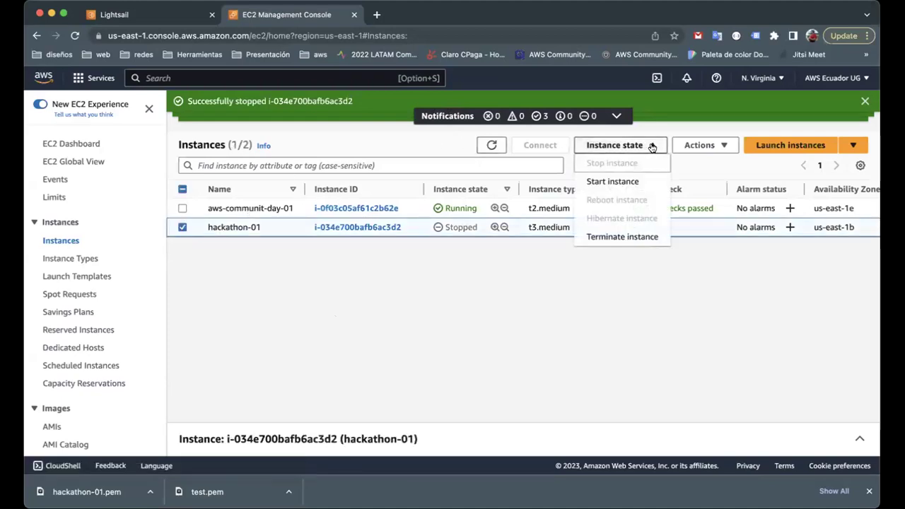
pyautogui.click(702, 147)
pyautogui.click(720, 221)
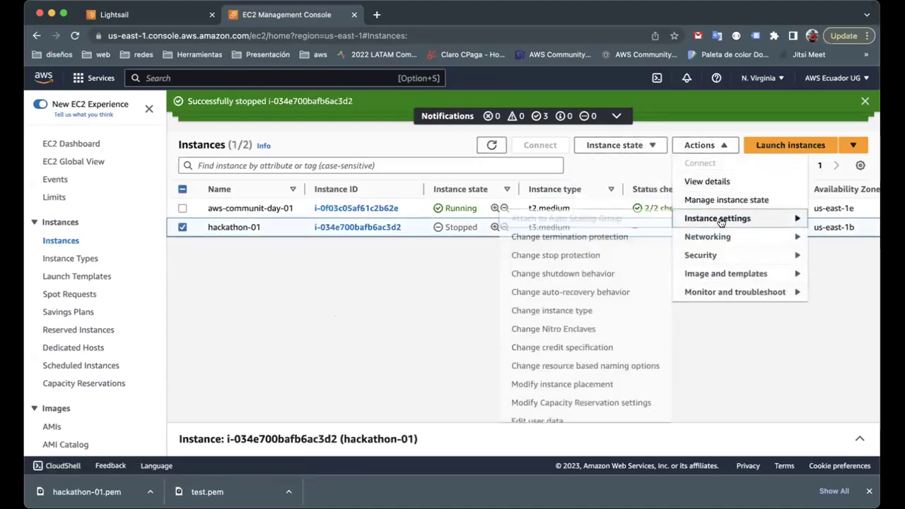
pyautogui.click(329, 329)
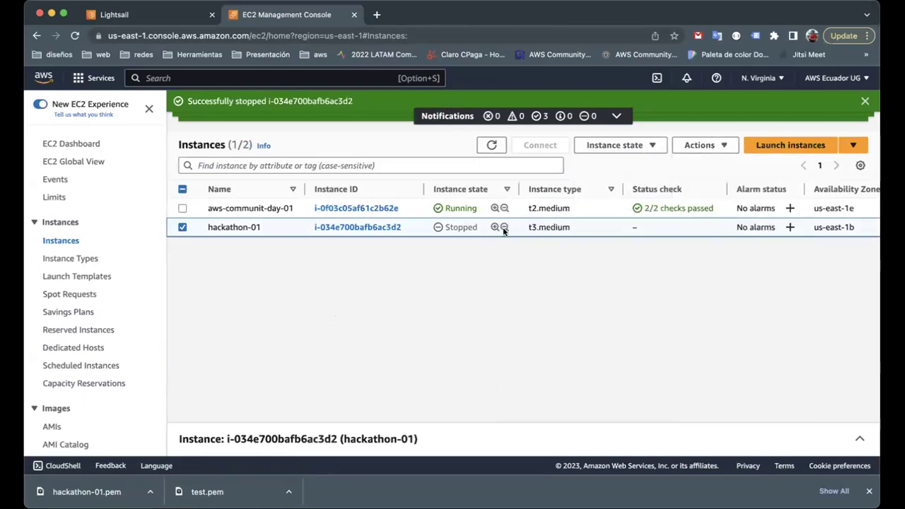
pyautogui.click(700, 145)
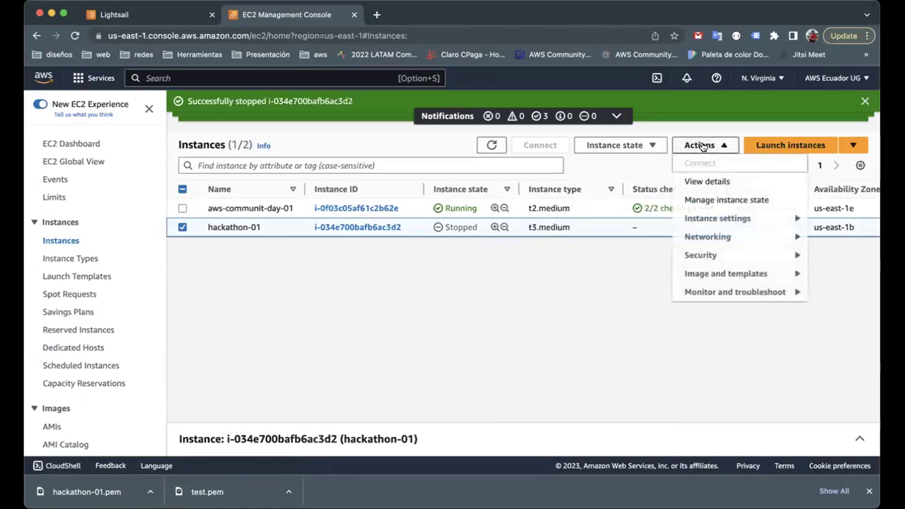
pyautogui.click(710, 220)
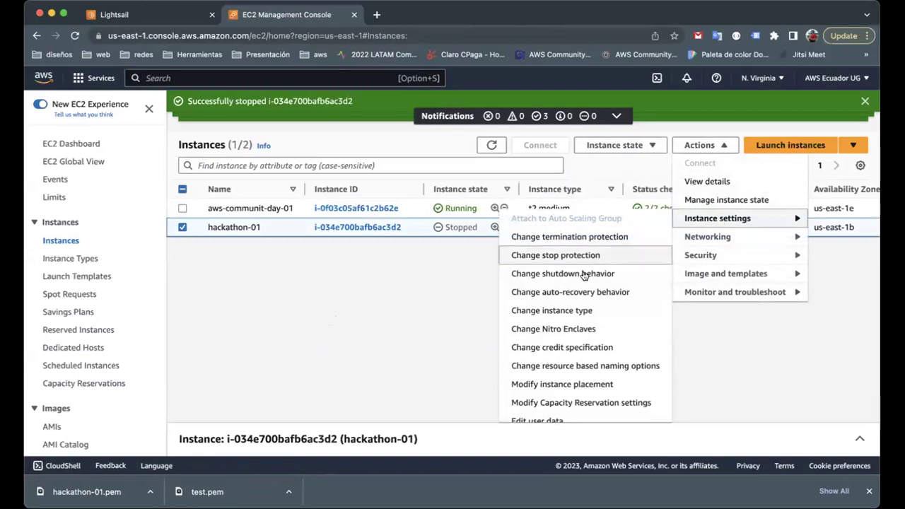
pyautogui.click(552, 311)
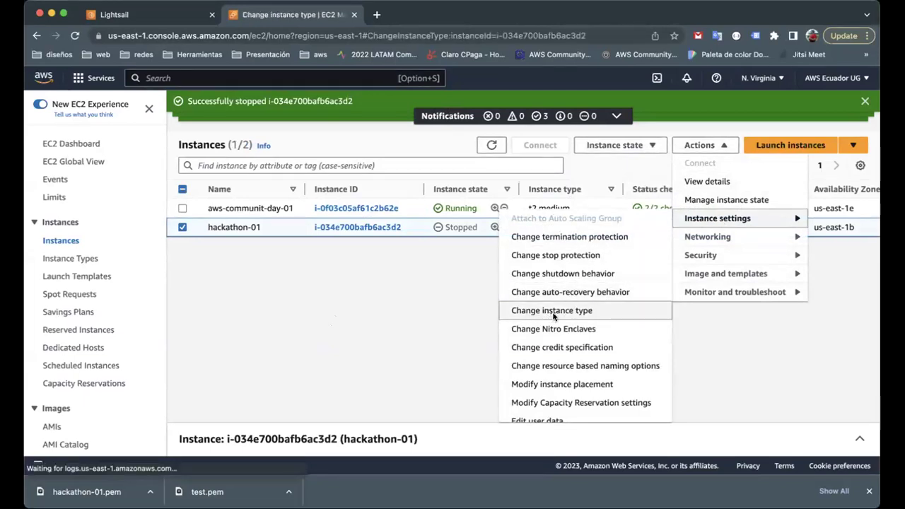
# Browse the instance type list and initially pick t3a.xlarge
pyautogui.click(165, 285)
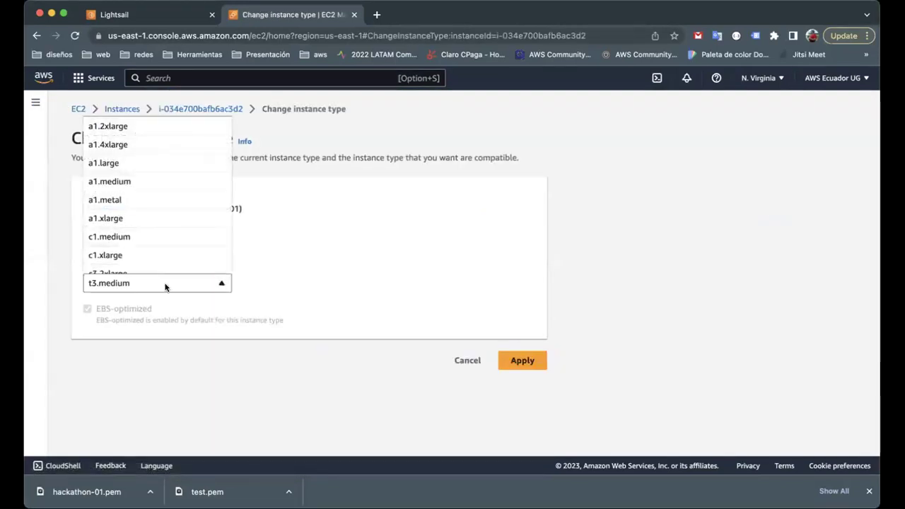
pyautogui.scroll(-1, 186, 229)
pyautogui.scroll(-6, 186, 229)
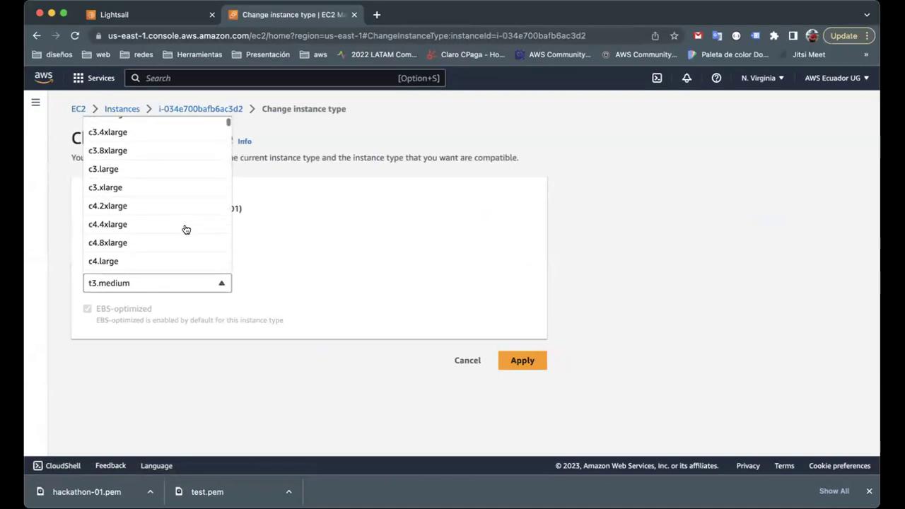
pyautogui.scroll(-8, 186, 229)
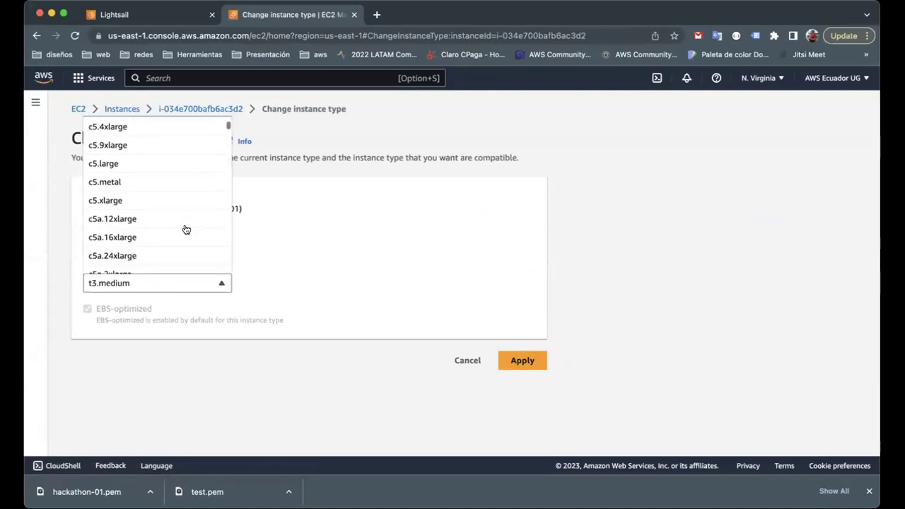
pyautogui.scroll(-8, 186, 229)
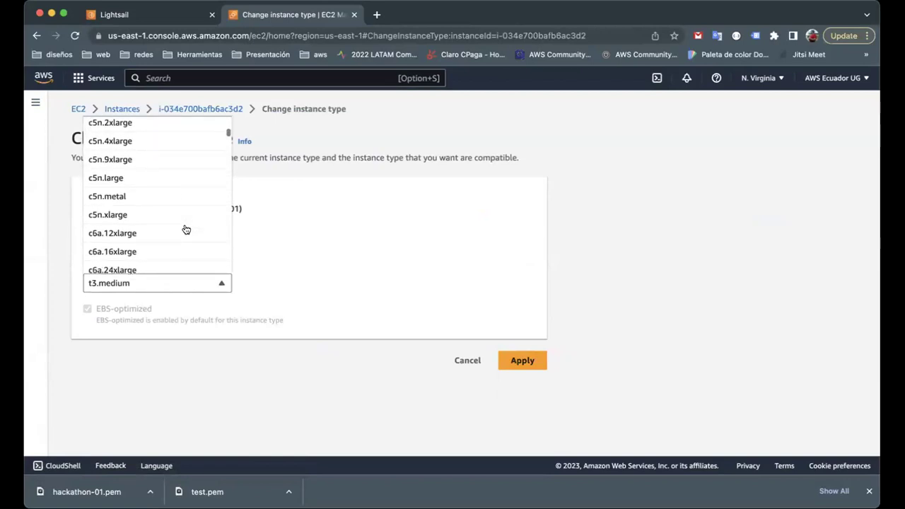
pyautogui.scroll(-10, 182, 230)
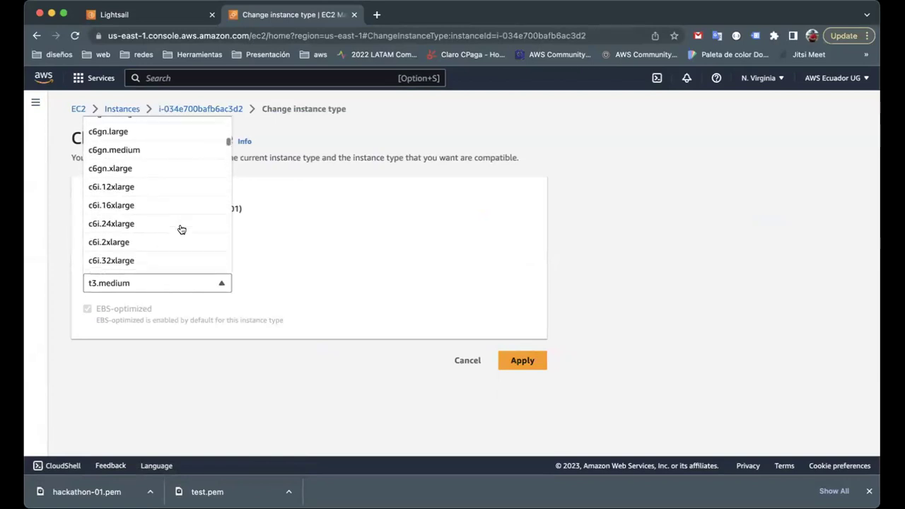
pyautogui.scroll(-1, 181, 230)
pyautogui.scroll(3, 182, 229)
pyautogui.scroll(3, 182, 230)
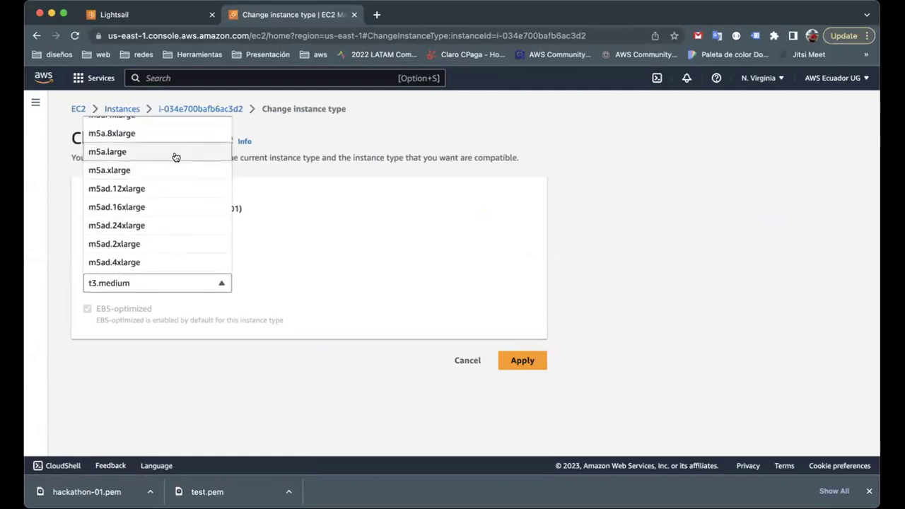
pyautogui.scroll(-2, 177, 157)
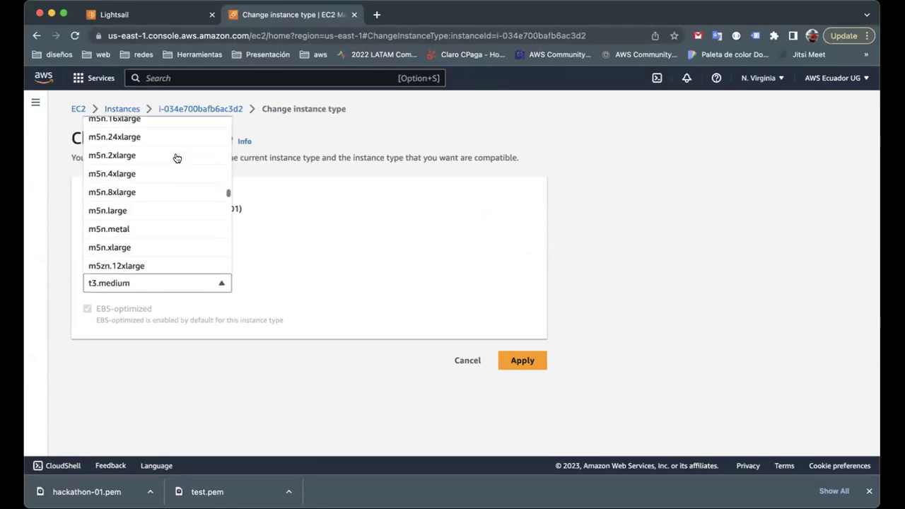
pyautogui.scroll(-20, 177, 157)
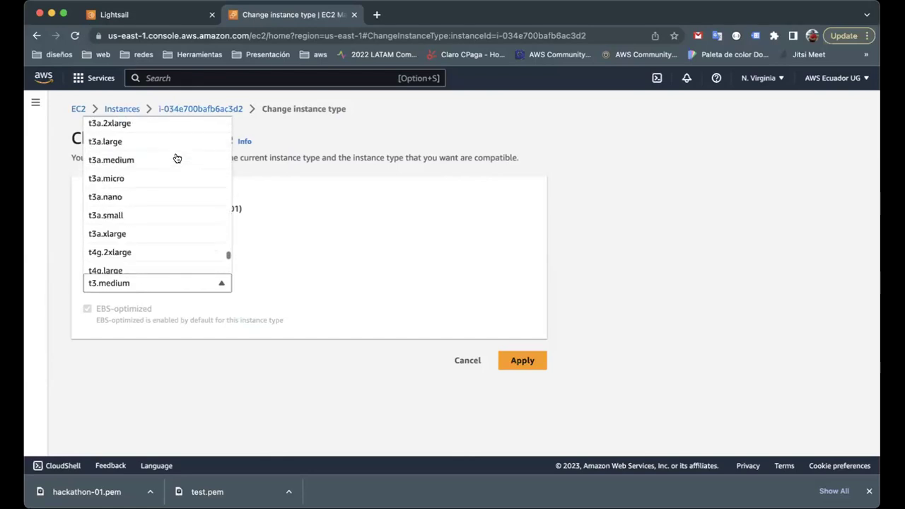
pyautogui.scroll(5, 176, 157)
pyautogui.scroll(-3, 177, 157)
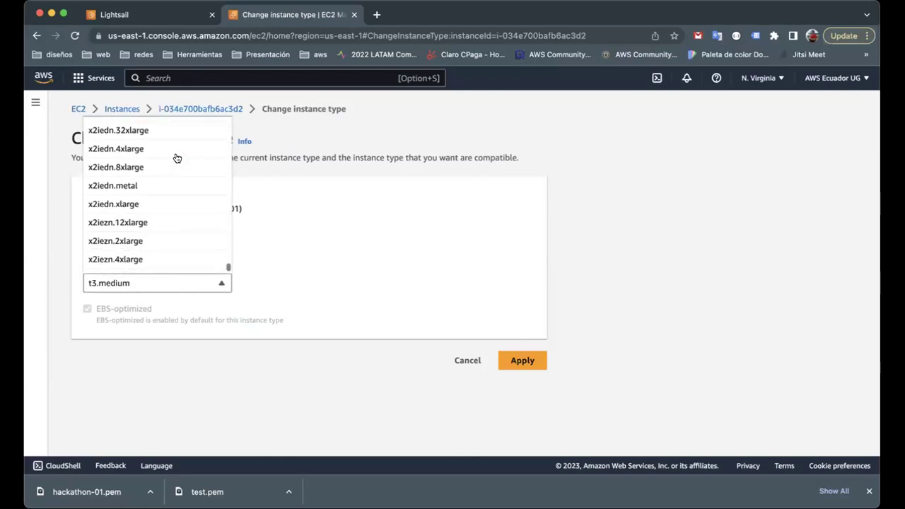
pyautogui.scroll(5, 177, 157)
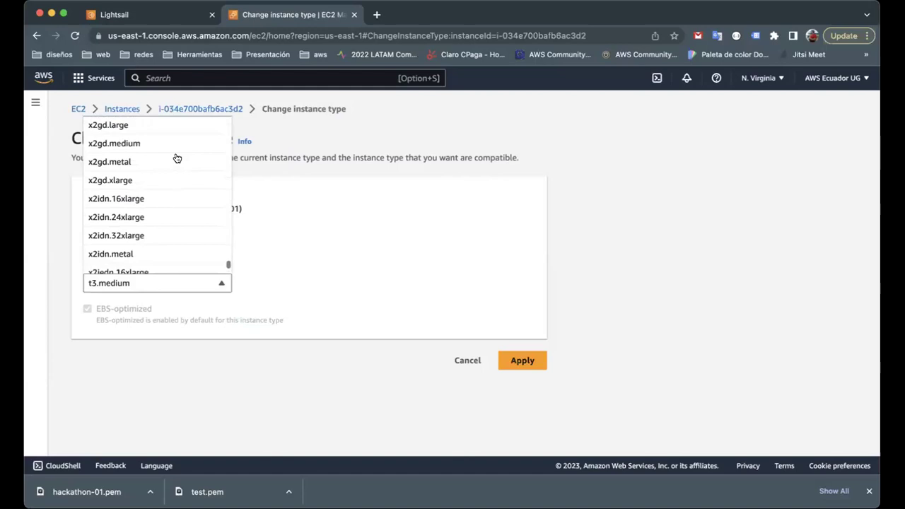
pyautogui.scroll(5, 177, 158)
pyautogui.scroll(4, 177, 158)
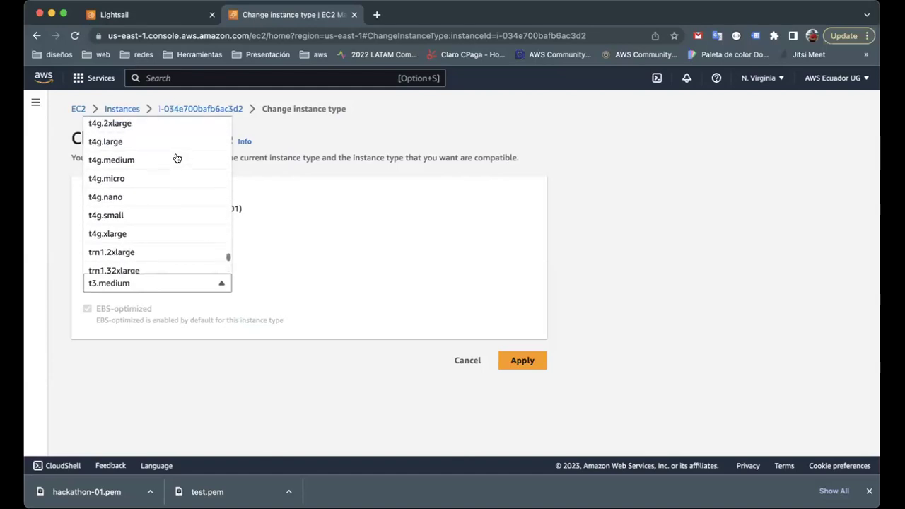
pyautogui.scroll(1, 177, 158)
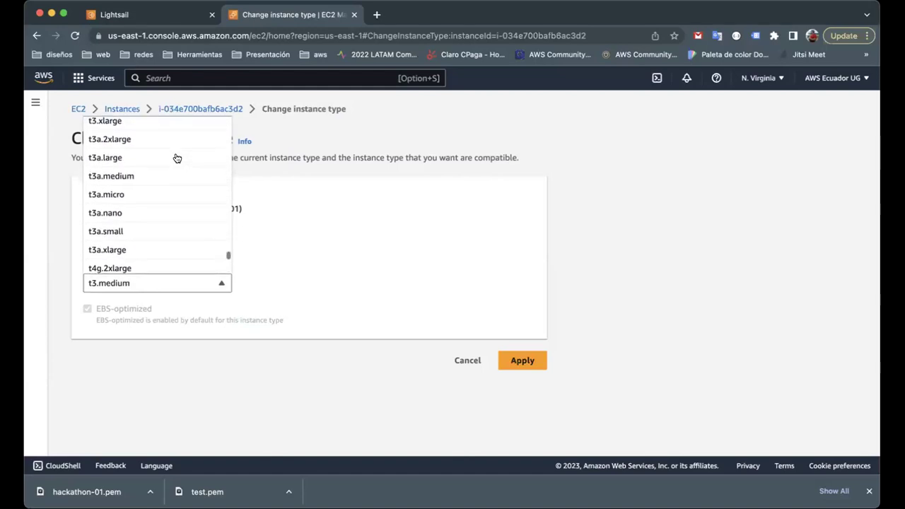
pyautogui.scroll(-3, 157, 179)
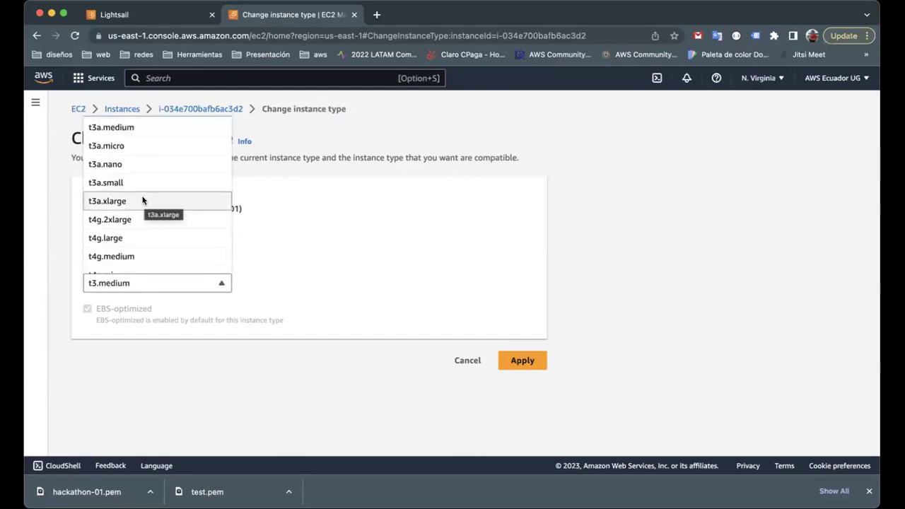
pyautogui.click(140, 201)
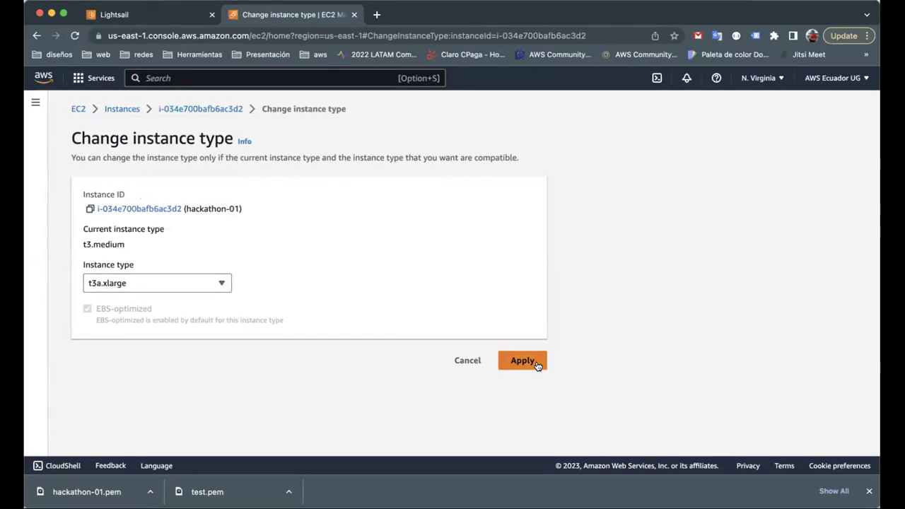
# Change the selection to t3.small and apply the new instance type
pyautogui.click(219, 285)
pyautogui.scroll(-20, 207, 231)
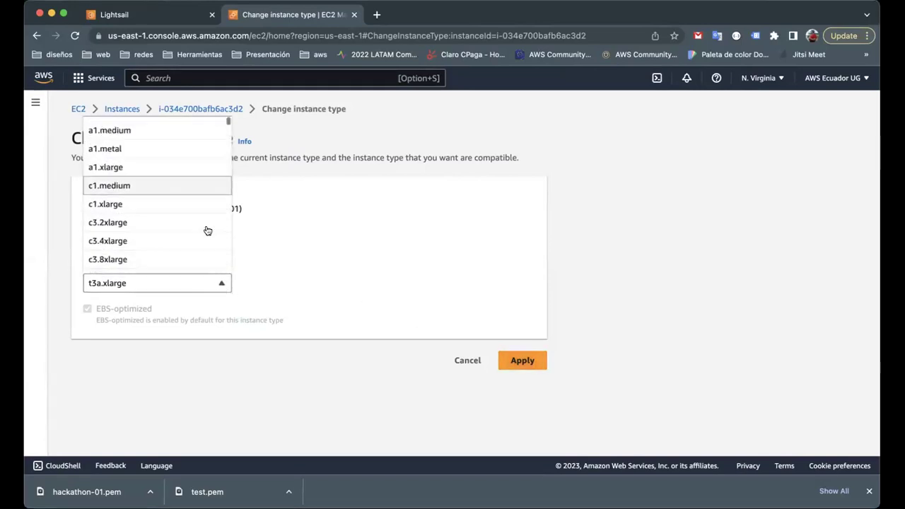
pyautogui.scroll(-20, 207, 230)
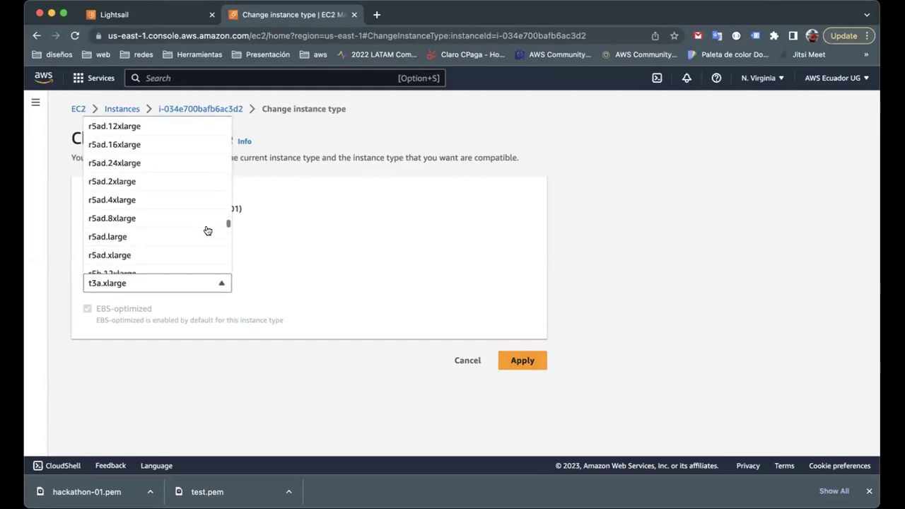
pyautogui.scroll(-15, 207, 230)
pyautogui.scroll(15, 207, 230)
pyautogui.scroll(2, 207, 231)
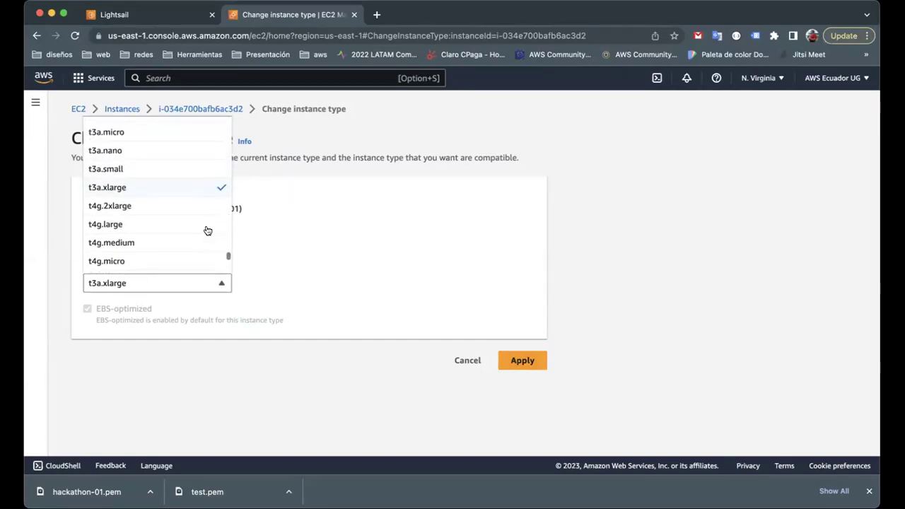
pyautogui.scroll(-3, 207, 230)
pyautogui.scroll(-4, 207, 230)
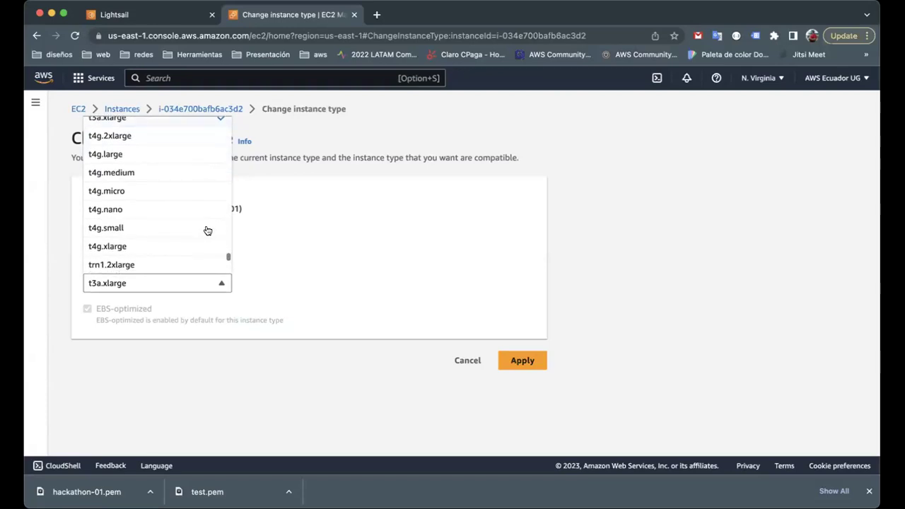
pyautogui.scroll(8, 207, 231)
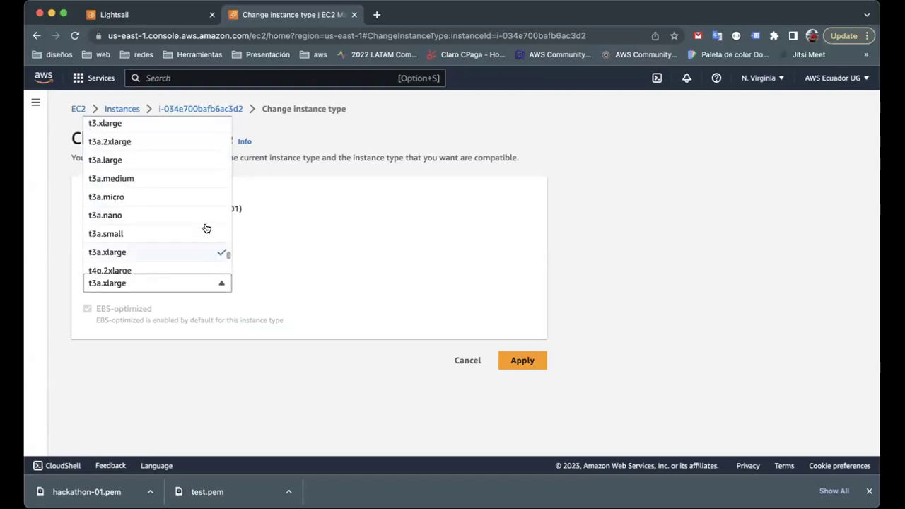
pyautogui.scroll(3, 187, 175)
pyautogui.scroll(2, 186, 175)
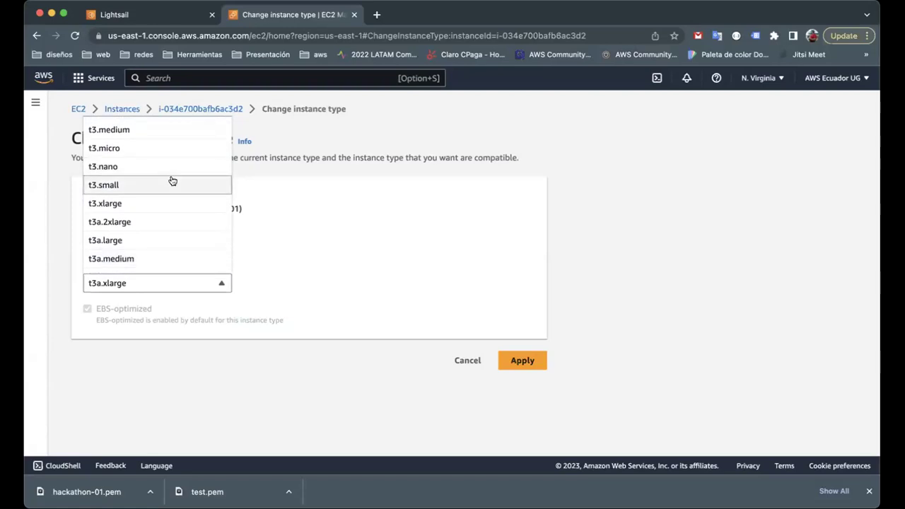
pyautogui.click(172, 181)
pyautogui.click(527, 364)
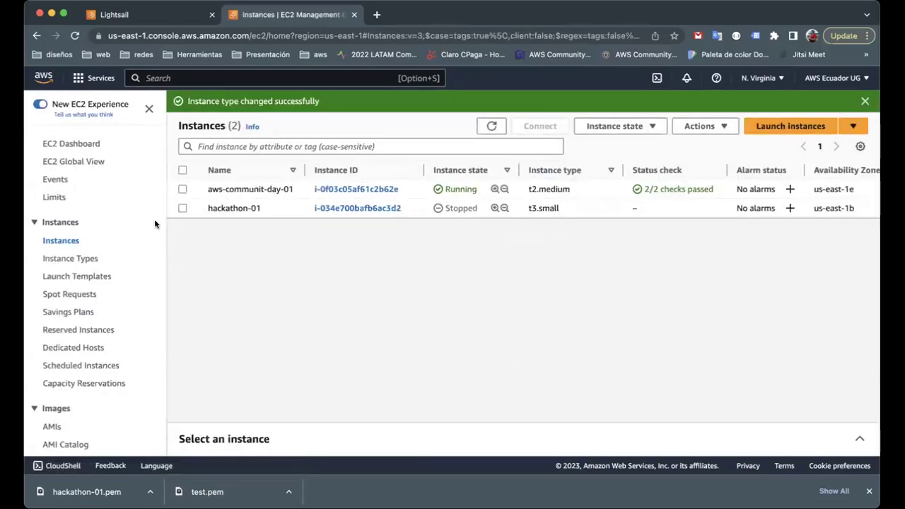
# Start hackathon-01 again and refresh the list to see it running as t3.small
pyautogui.click(182, 208)
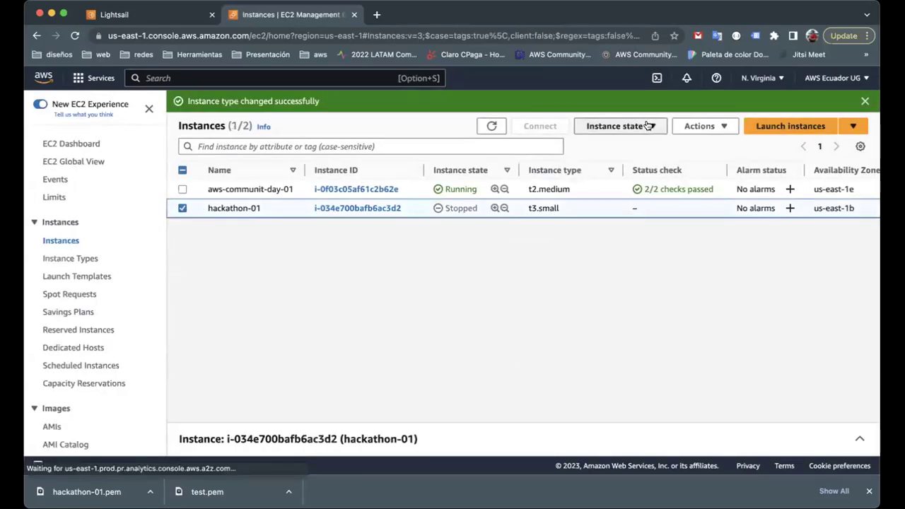
pyautogui.click(614, 126)
pyautogui.click(610, 162)
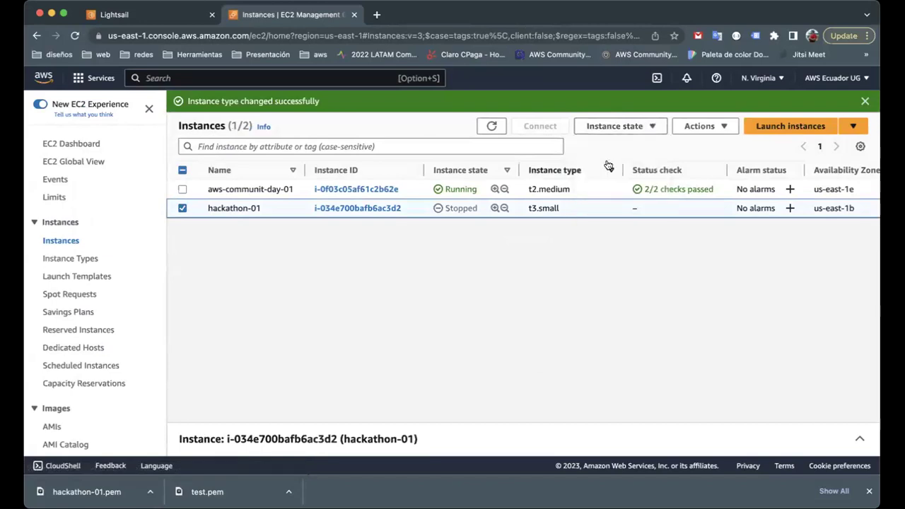
pyautogui.hscroll(5, 592, 222)
pyautogui.hscroll(10, 593, 222)
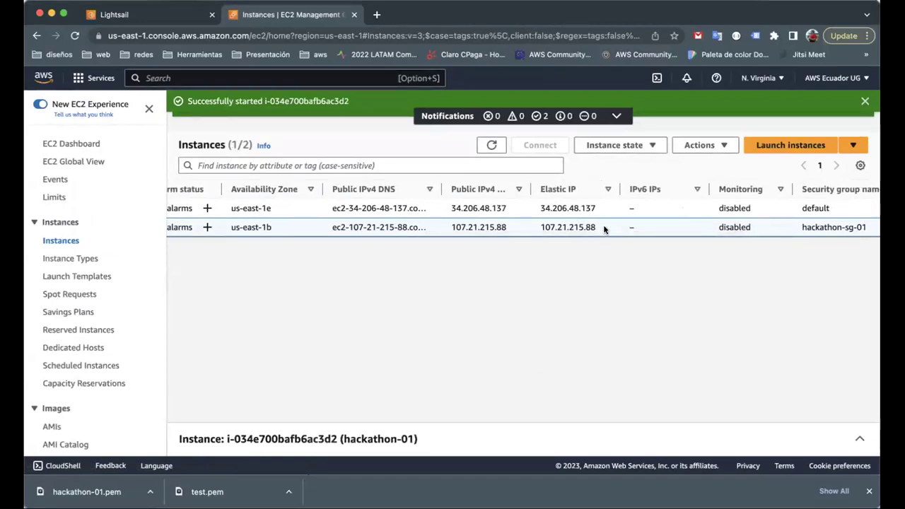
pyautogui.moveTo(599, 227); pyautogui.dragTo(533, 227)
pyautogui.hscroll(-5, 532, 225)
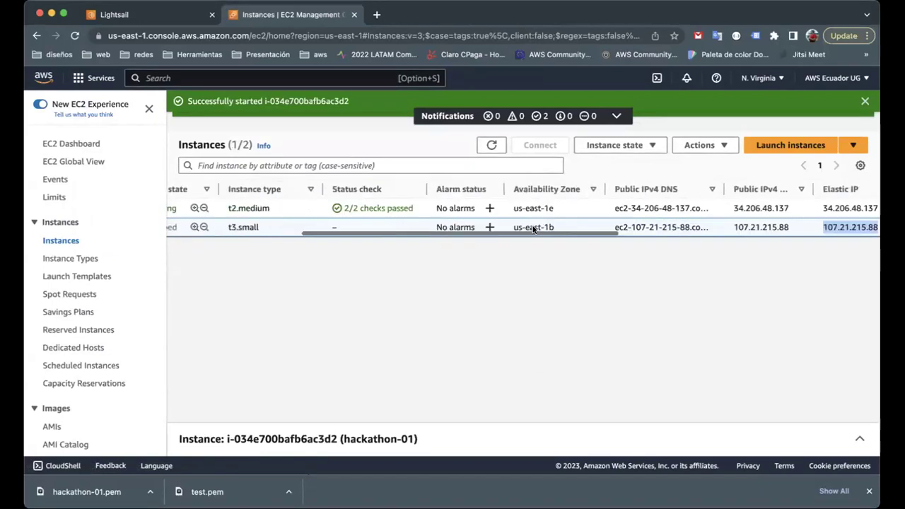
pyautogui.click(491, 145)
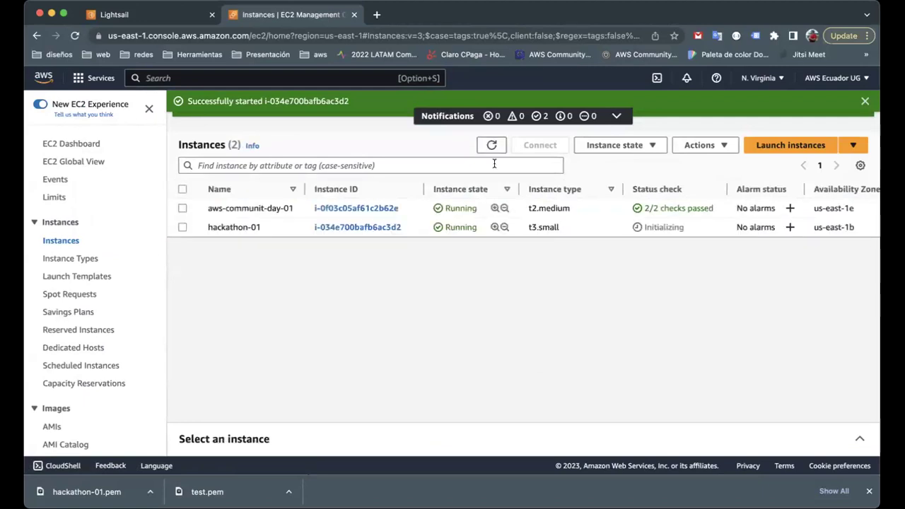
pyautogui.hscroll(10, 559, 183)
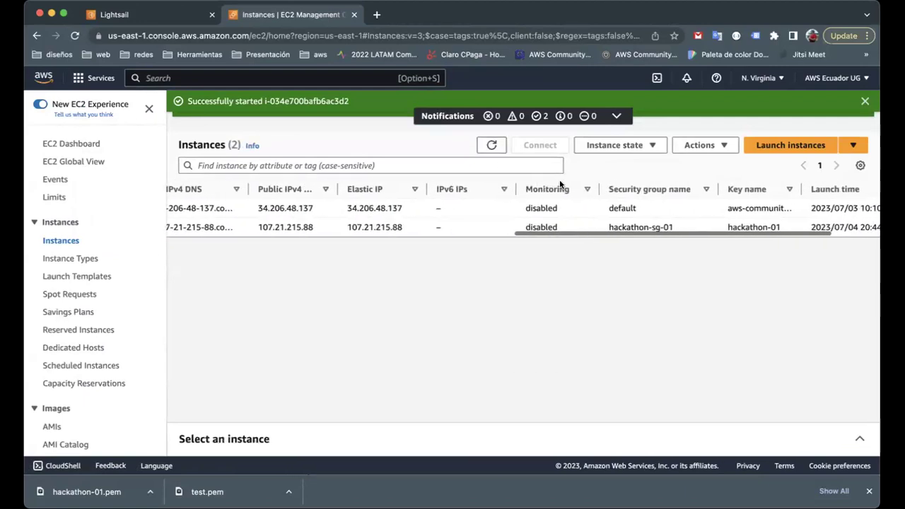
pyautogui.hscroll(-3, 566, 184)
pyautogui.click(491, 145)
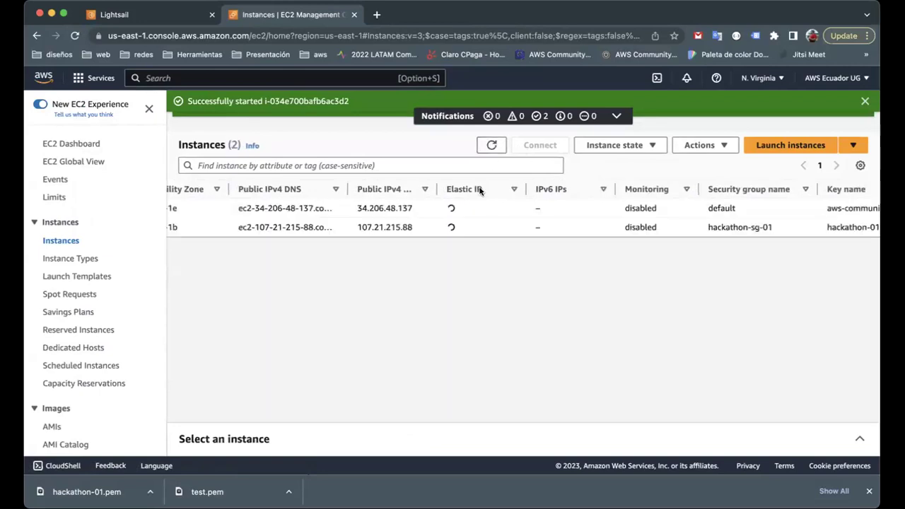
pyautogui.hscroll(-5, 475, 226)
pyautogui.hscroll(-5, 474, 227)
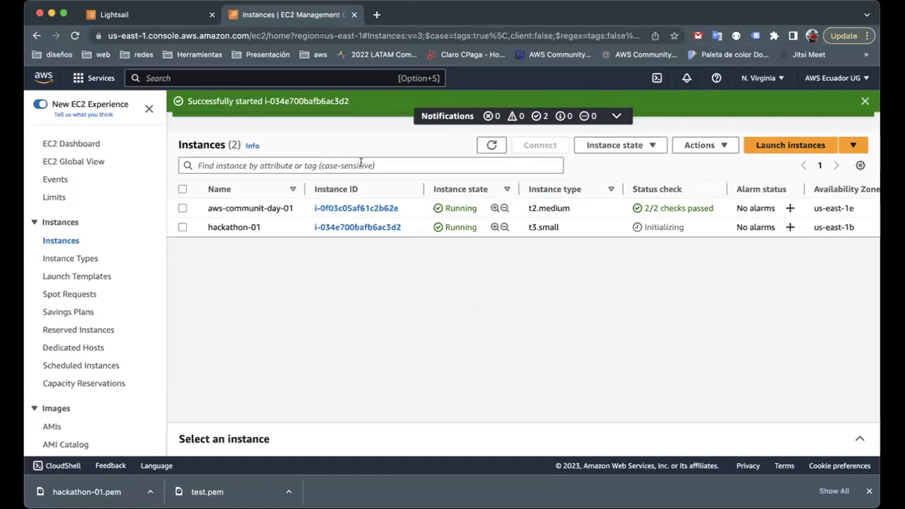
# Search services for 's3' and open the S3 console listing the three buckets
pyautogui.click(313, 77)
pyautogui.write('s3')
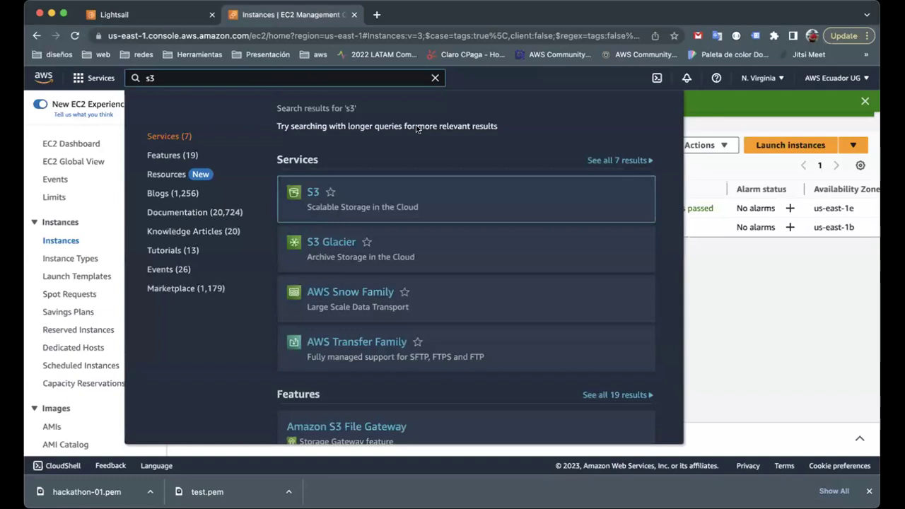
pyautogui.click(760, 301)
pyautogui.click(209, 76)
pyautogui.press('BackSpace')
pyautogui.write('s3')
pyautogui.moveTo(313, 191)
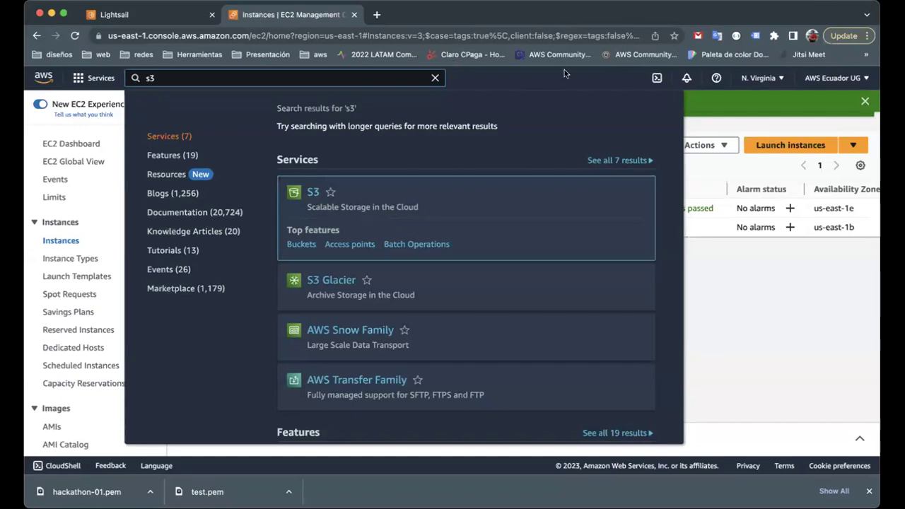
pyautogui.click(849, 307)
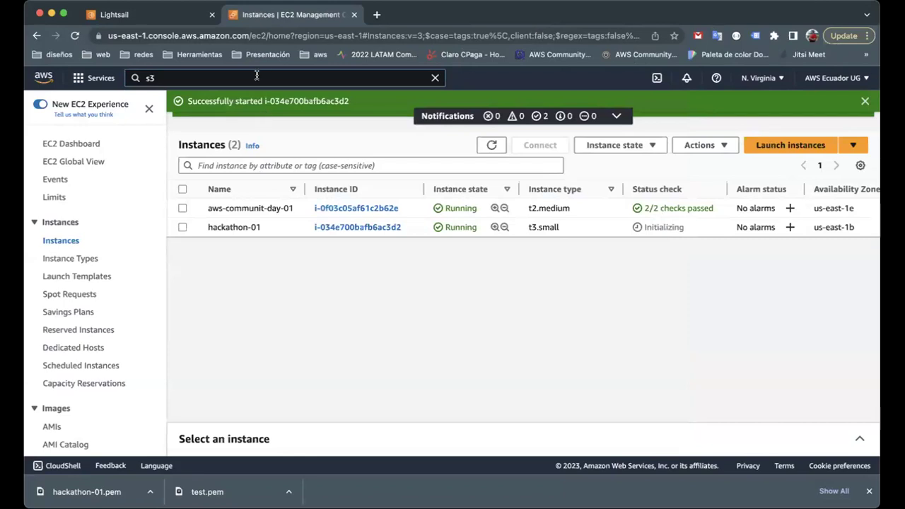
pyautogui.click(256, 77)
pyautogui.click(313, 194)
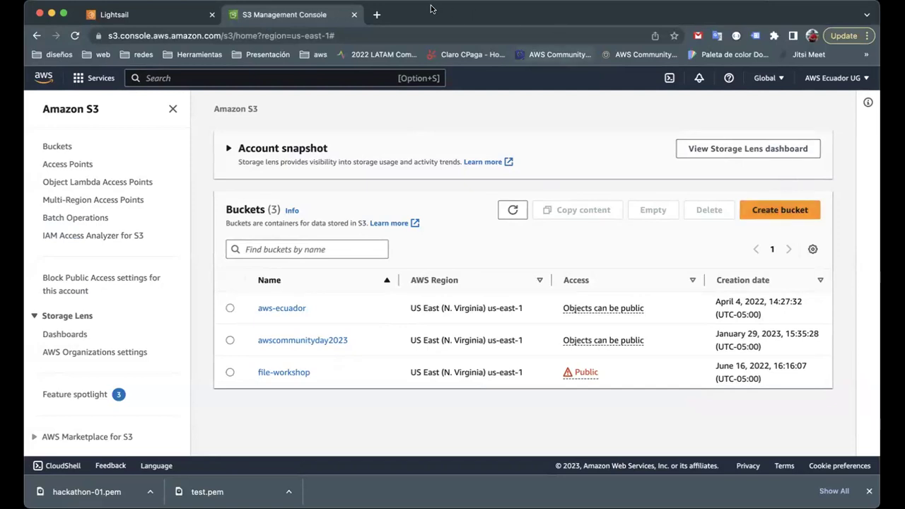
# Open the Create bucket form, with region US East (N. Virginia) us-east-1
pyautogui.click(669, 77)
pyautogui.click(780, 210)
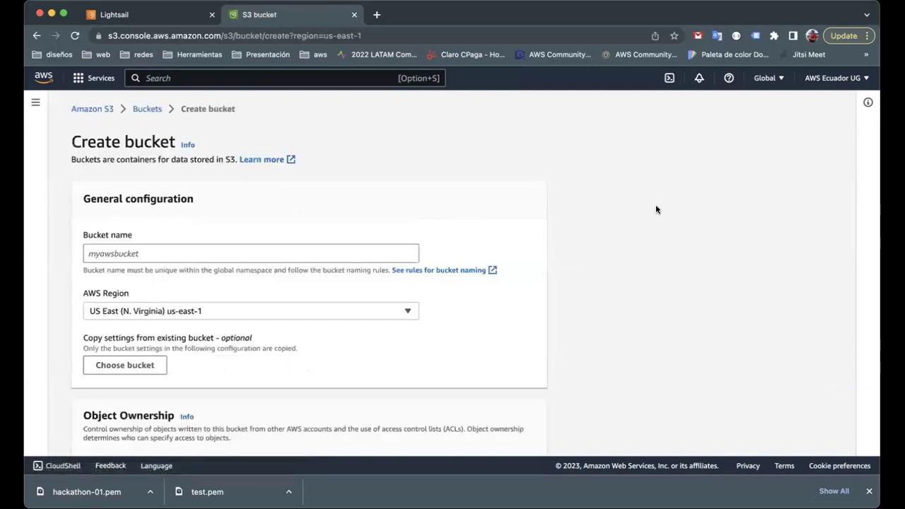
# Enter 'hackathon' as the new bucket's name
pyautogui.scroll(-1, 356, 196)
pyautogui.click(170, 233)
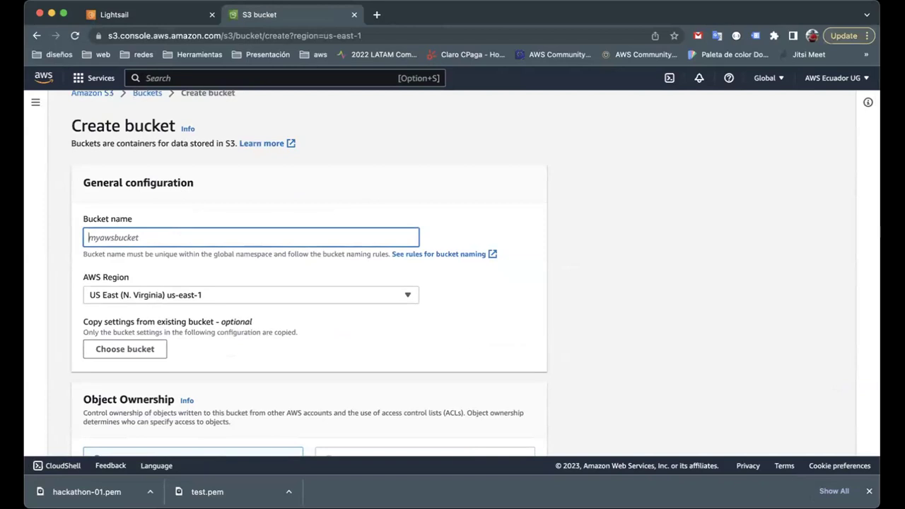
pyautogui.write('hackathon')
# Keep the AWS Region set to US East (N. Virginia) us-east-1
pyautogui.click(176, 295)
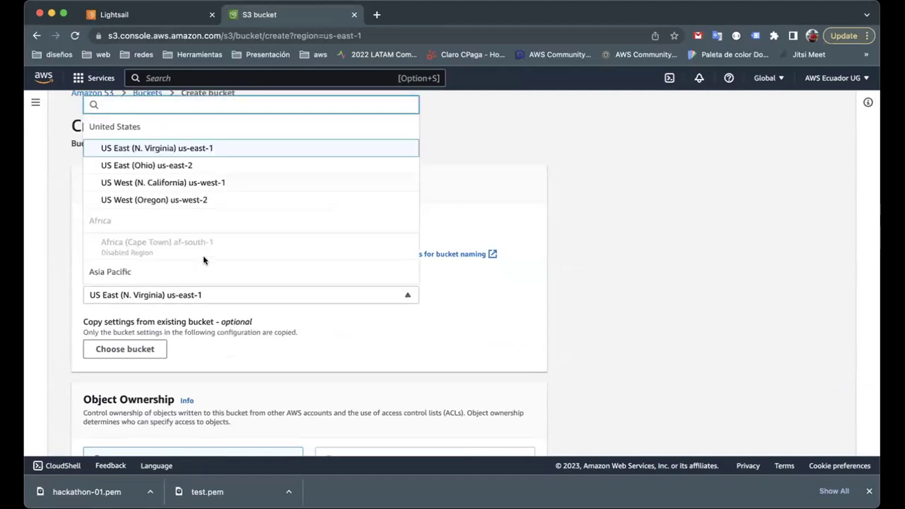
pyautogui.scroll(-5, 204, 260)
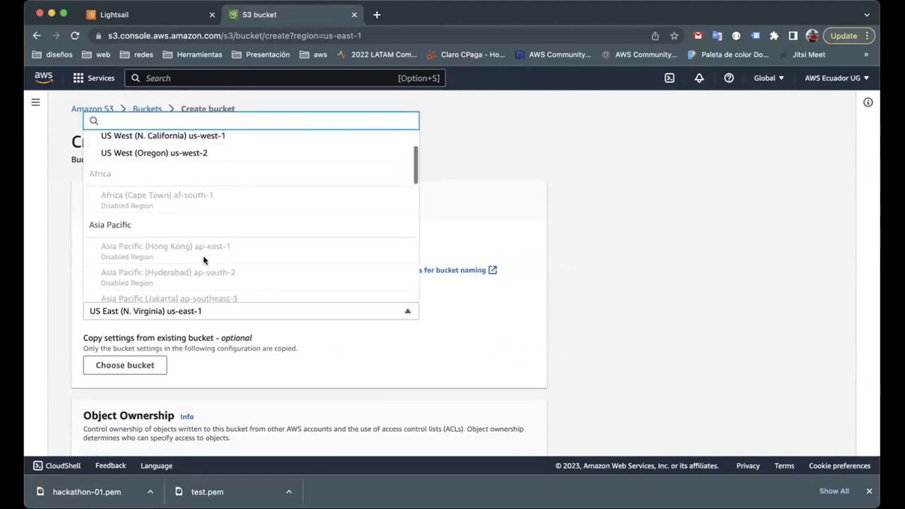
pyautogui.scroll(-5, 204, 261)
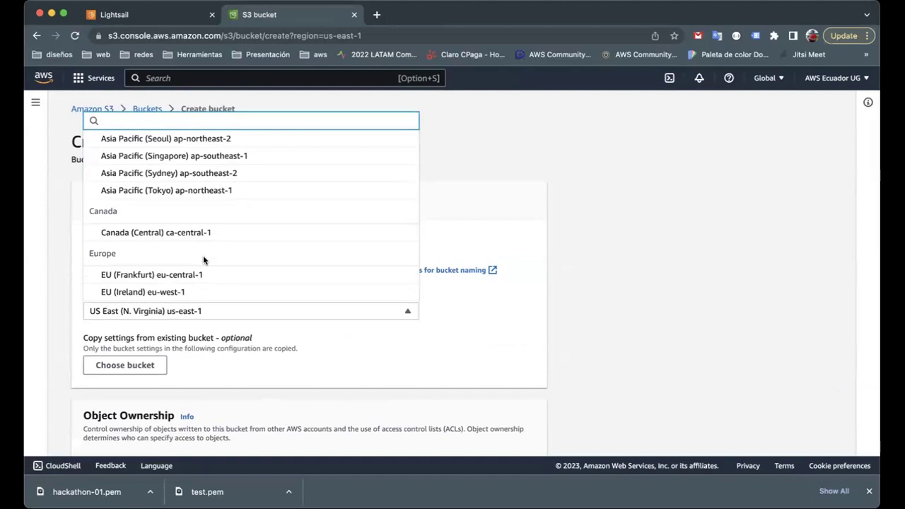
pyautogui.scroll(10, 204, 261)
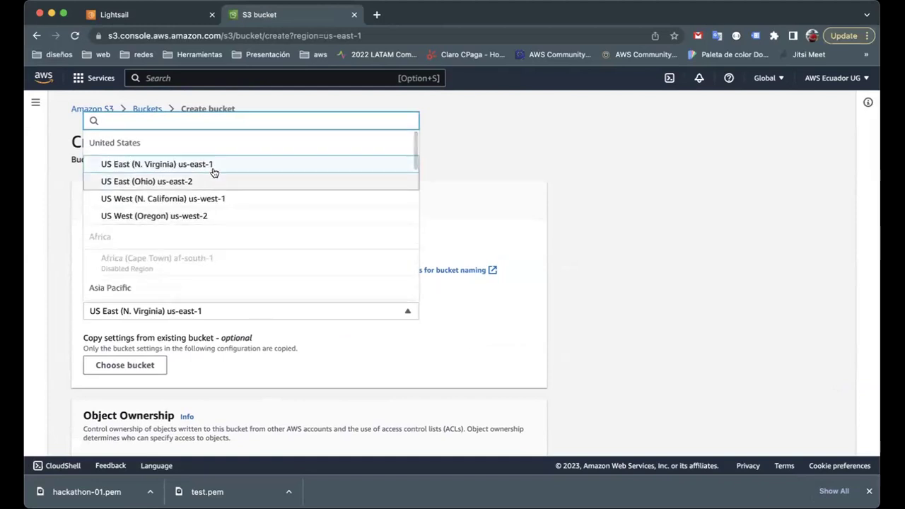
pyautogui.scroll(-15, 214, 172)
pyautogui.scroll(5, 205, 167)
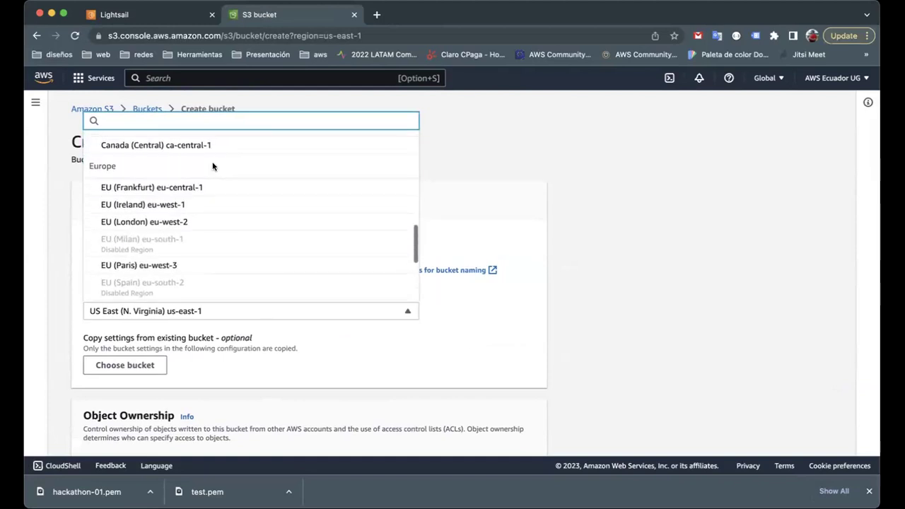
pyautogui.scroll(4, 195, 206)
pyautogui.scroll(-1, 178, 259)
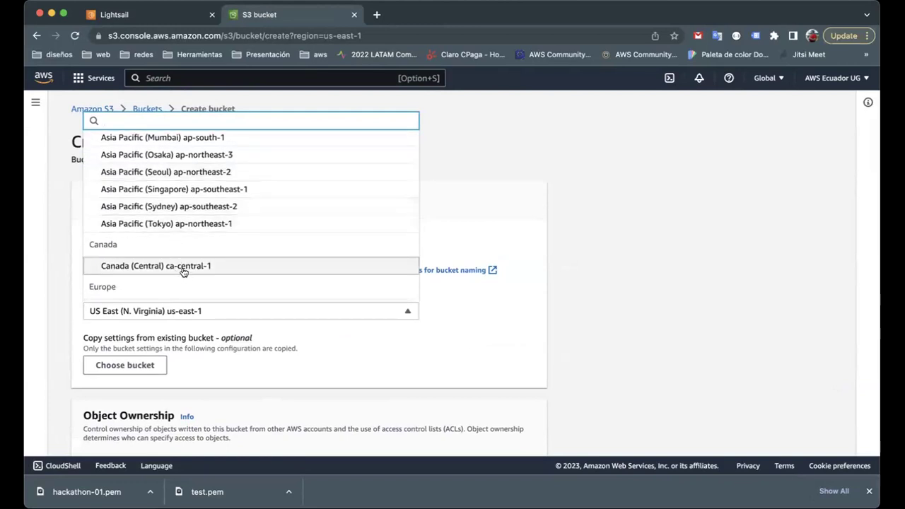
pyautogui.scroll(6, 181, 268)
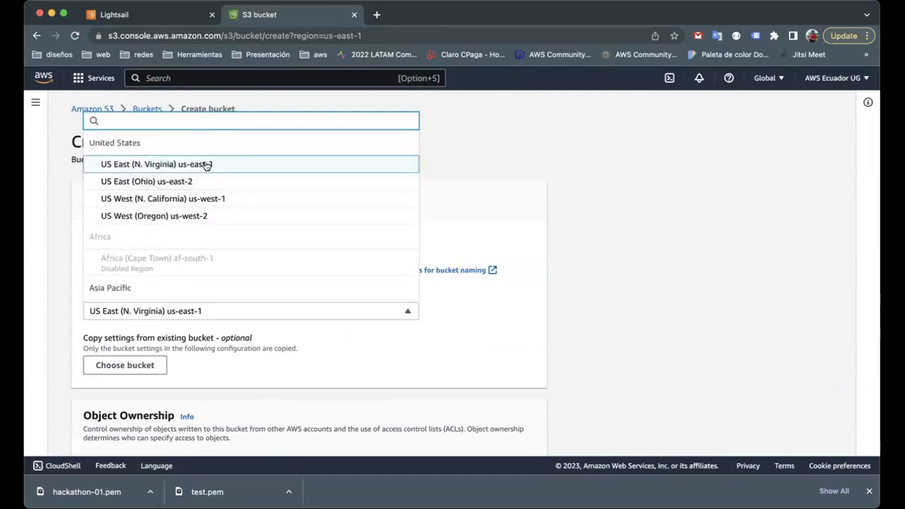
pyautogui.click(208, 167)
pyautogui.scroll(-7, 286, 201)
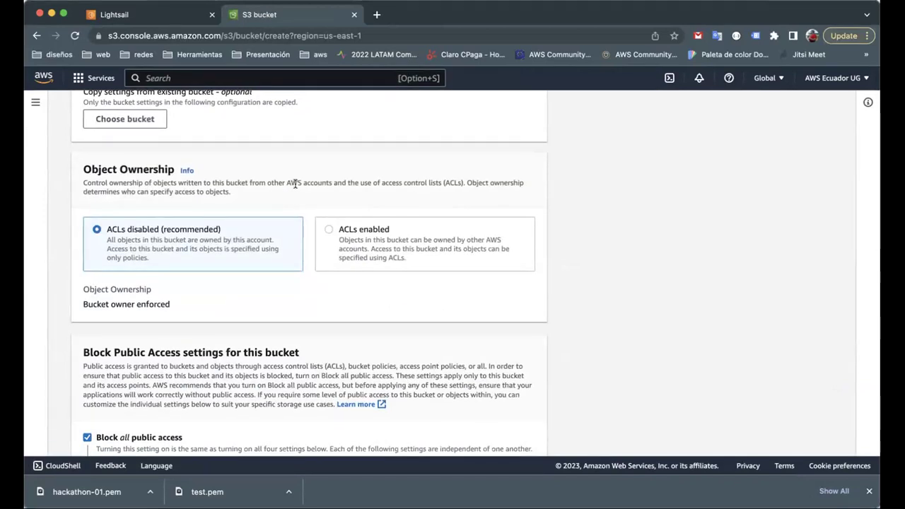
# Turn off Block all public access and acknowledge that objects may become public
pyautogui.scroll(-1, 296, 185)
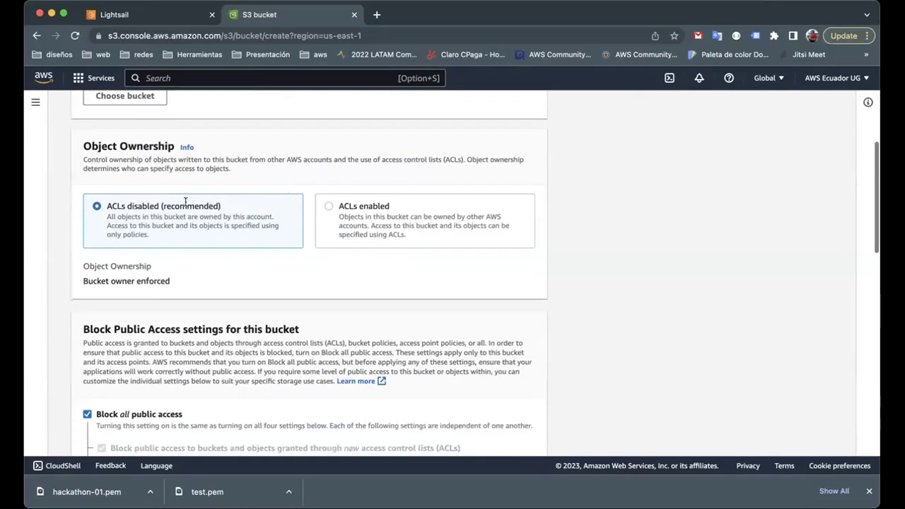
pyautogui.scroll(-3, 152, 210)
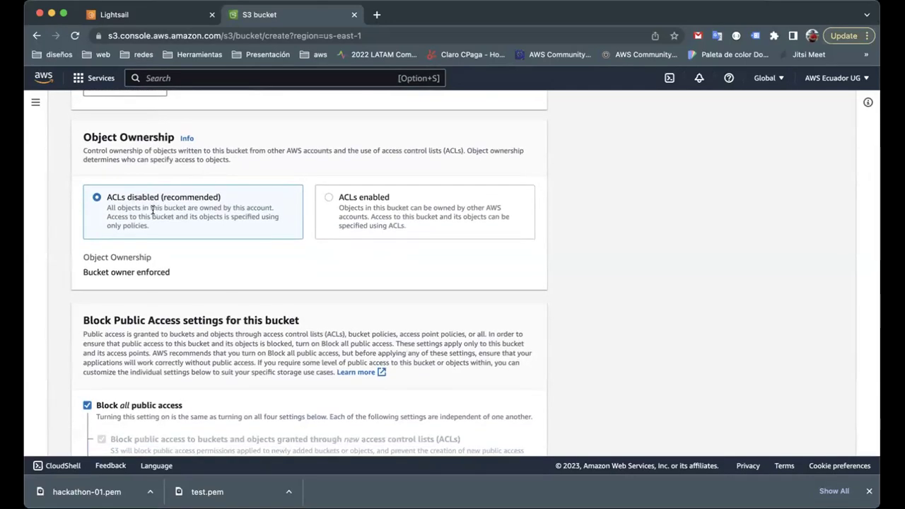
pyautogui.scroll(-4, 152, 210)
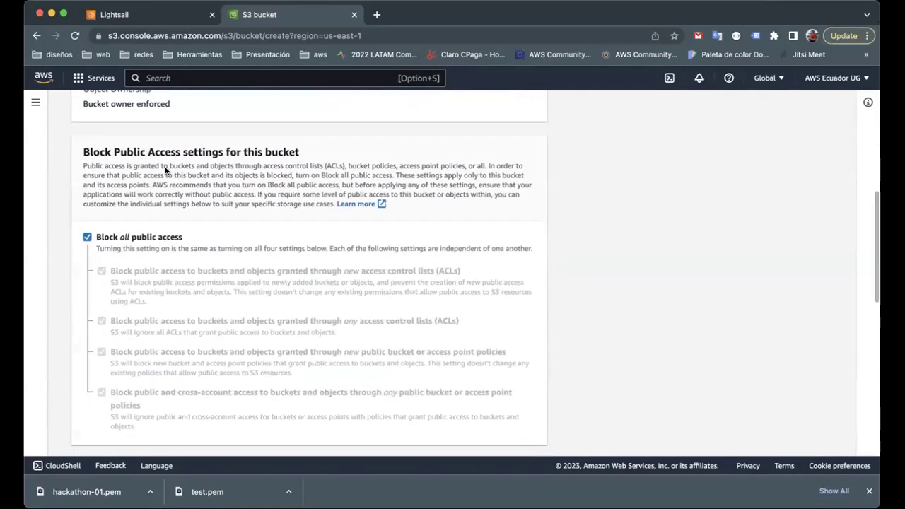
pyautogui.click(87, 237)
pyautogui.scroll(-2, 175, 236)
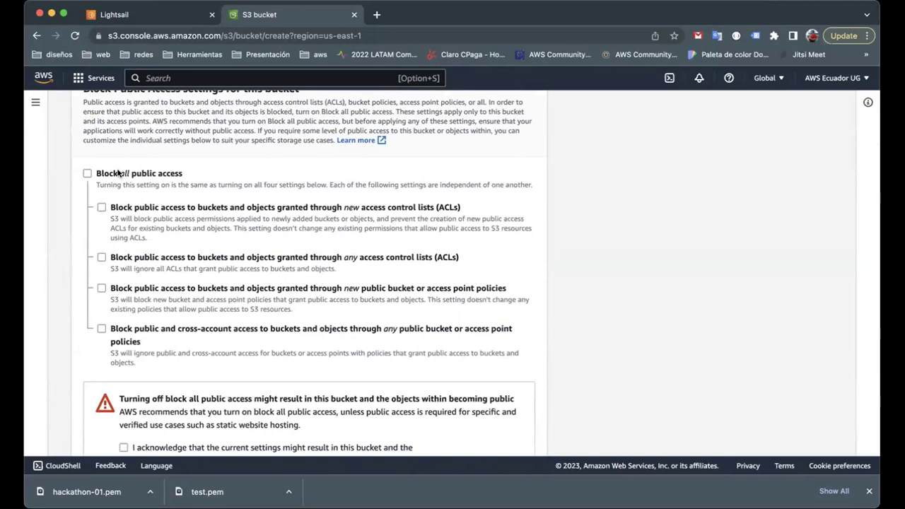
pyautogui.scroll(-5, 114, 212)
pyautogui.click(125, 277)
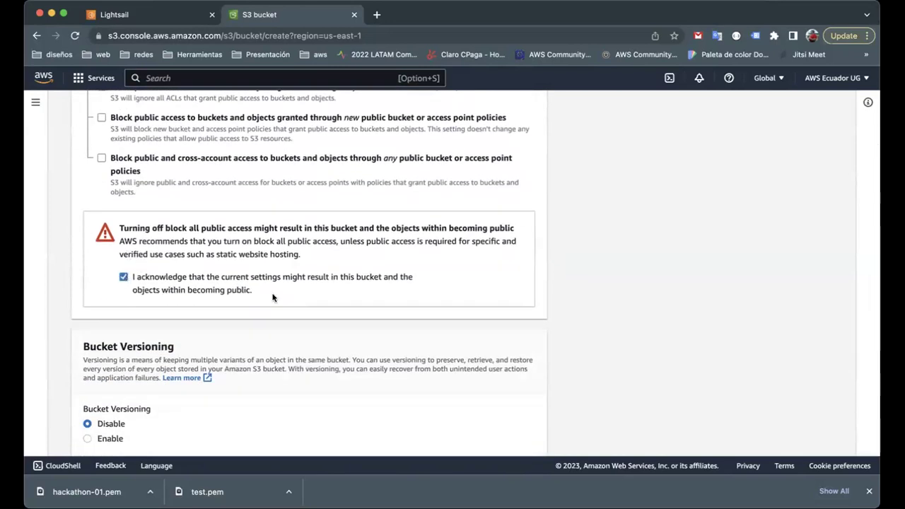
# Submit Create bucket, which is rejected because 'hackathon' already exists
pyautogui.scroll(-5, 273, 297)
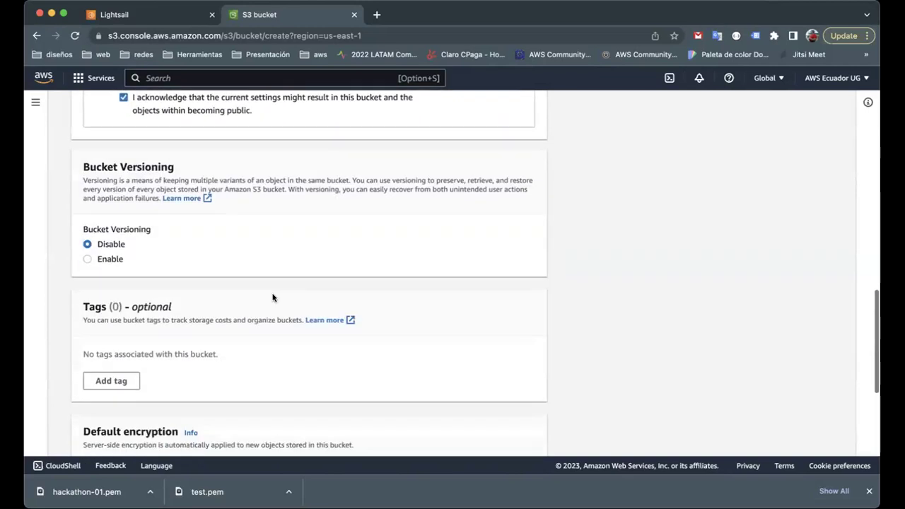
pyautogui.scroll(-3, 273, 298)
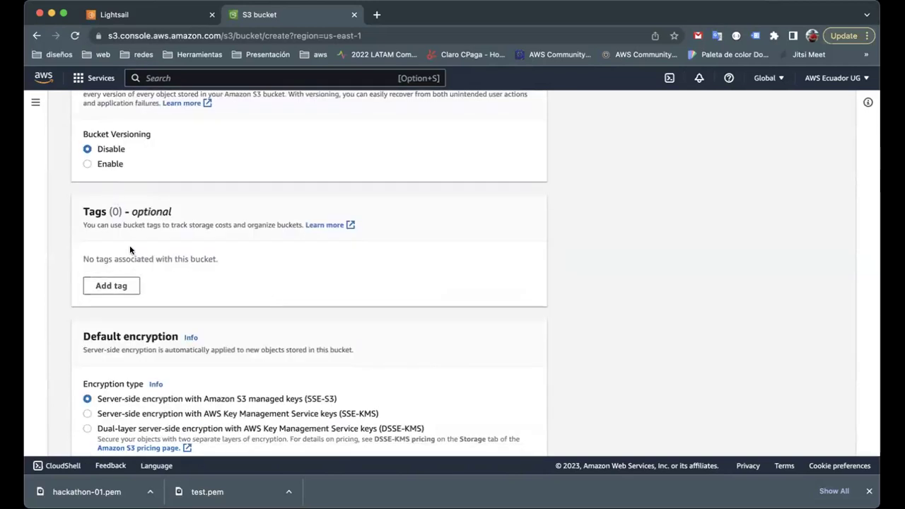
pyautogui.scroll(-6, 131, 248)
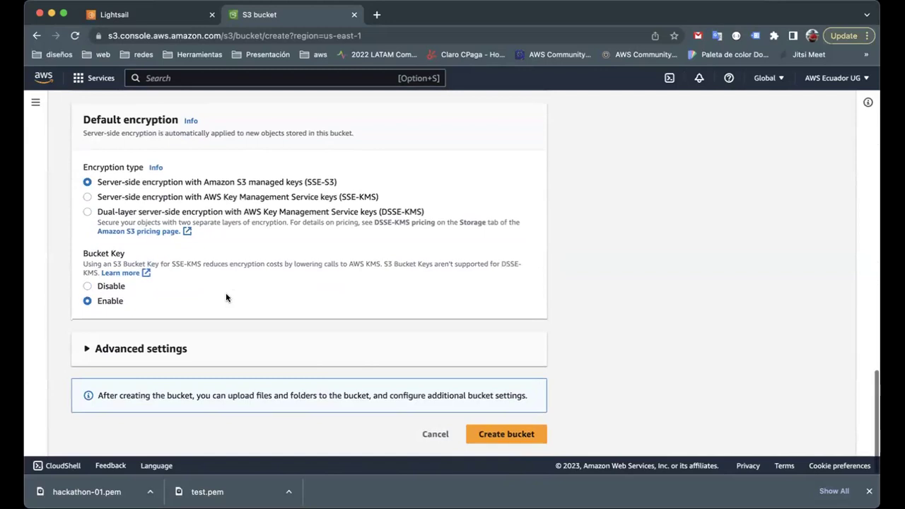
pyautogui.scroll(15, 299, 299)
pyautogui.scroll(-15, 542, 303)
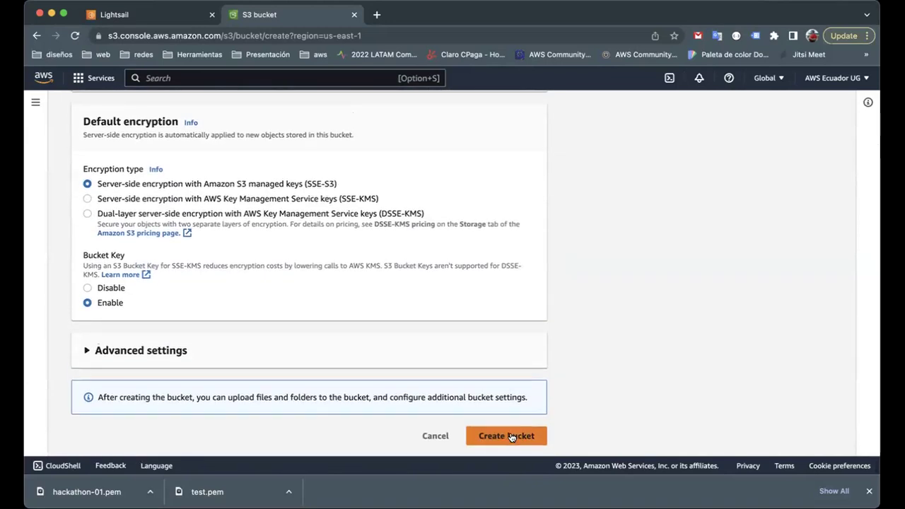
pyautogui.scroll(15, 476, 304)
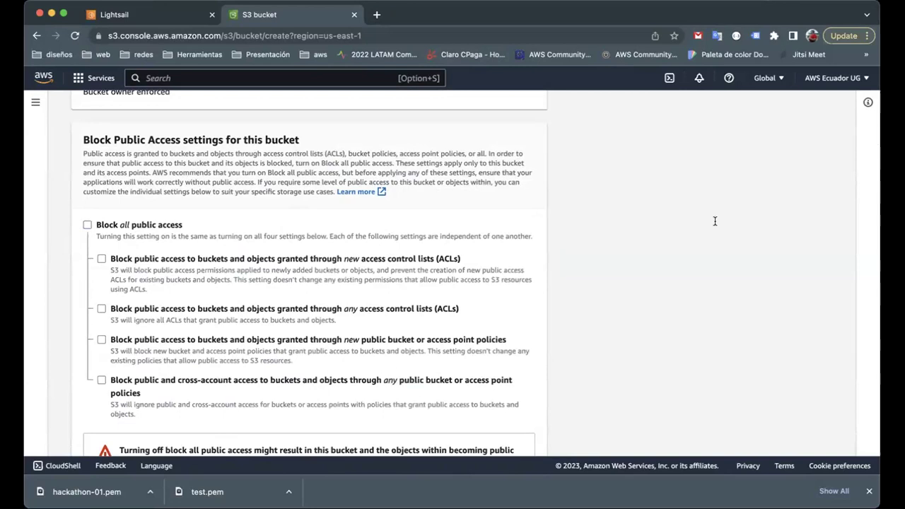
pyautogui.scroll(-15, 712, 236)
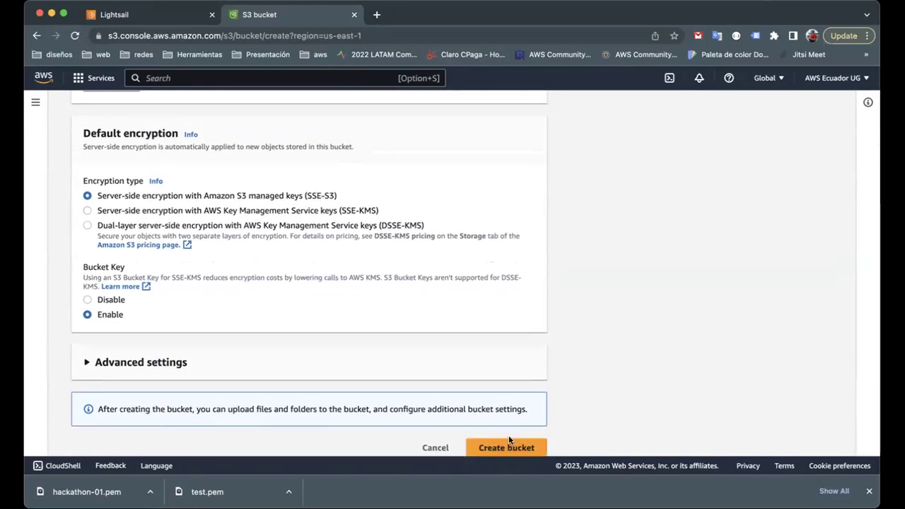
pyautogui.click(508, 447)
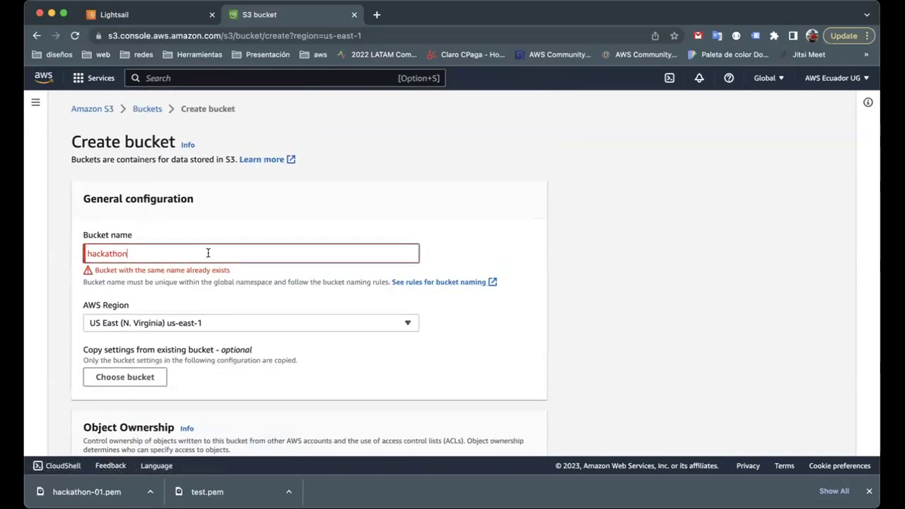
# Change the bucket name from 'hackathon' to 'hackathonaws2023' and submit Create bucket
pyautogui.doubleClick(208, 252)
pyautogui.click(216, 252)
pyautogui.write('-')
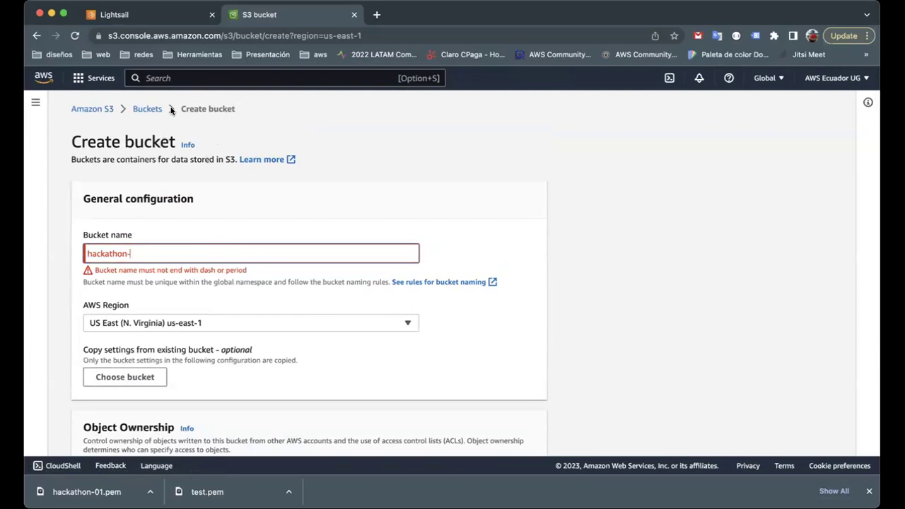
pyautogui.press('BackSpace')
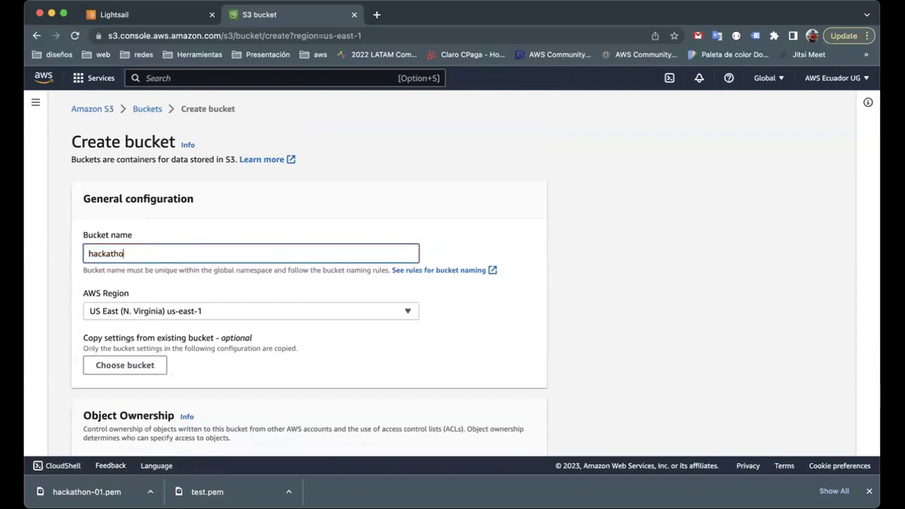
pyautogui.write('aws2023')
pyautogui.click(130, 253)
pyautogui.scroll(-15, 194, 261)
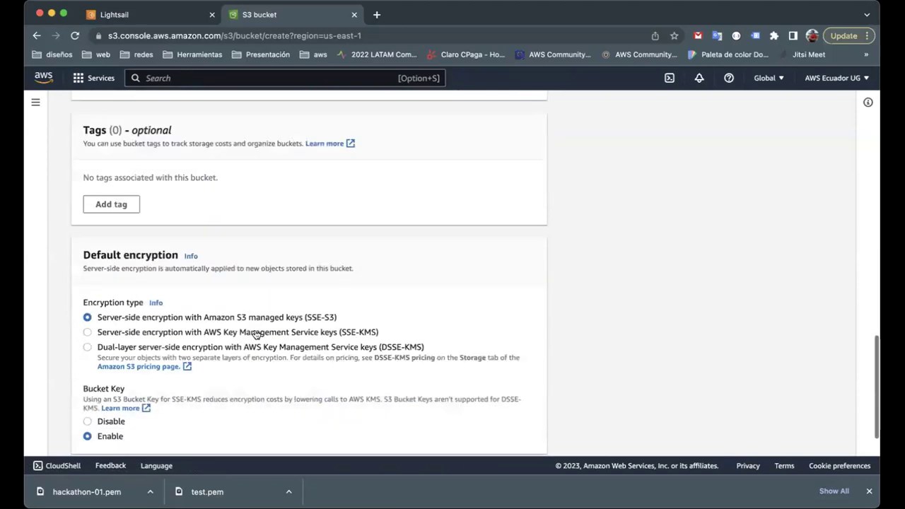
pyautogui.click(512, 438)
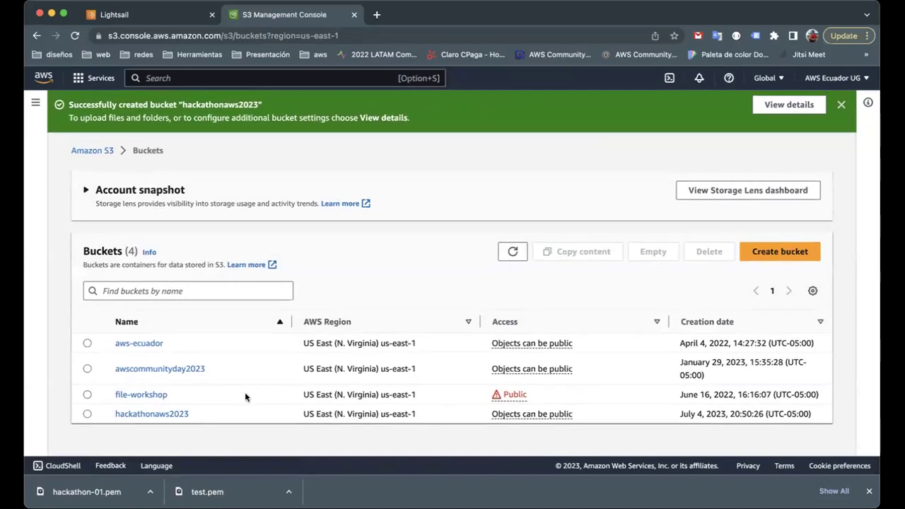
# Open the hackathonaws2023 bucket and start an upload from its empty Objects tab
pyautogui.click(161, 415)
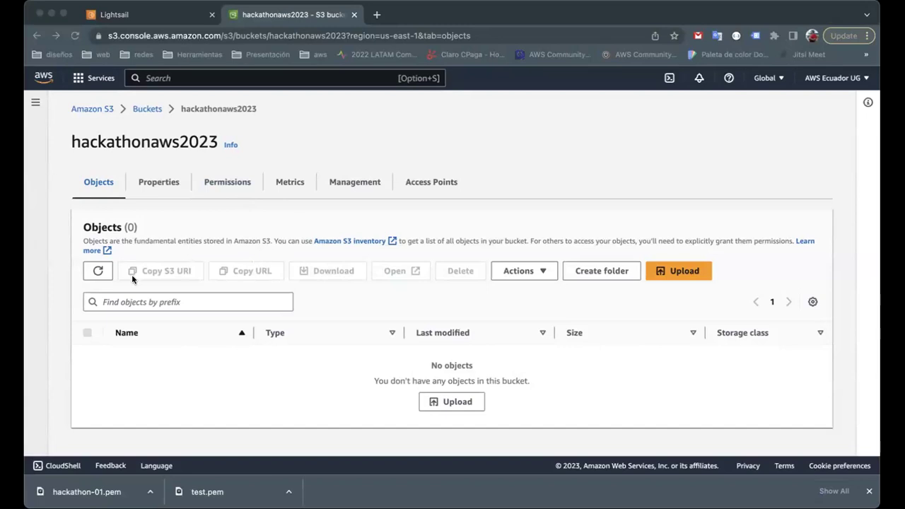
pyautogui.click(266, 186)
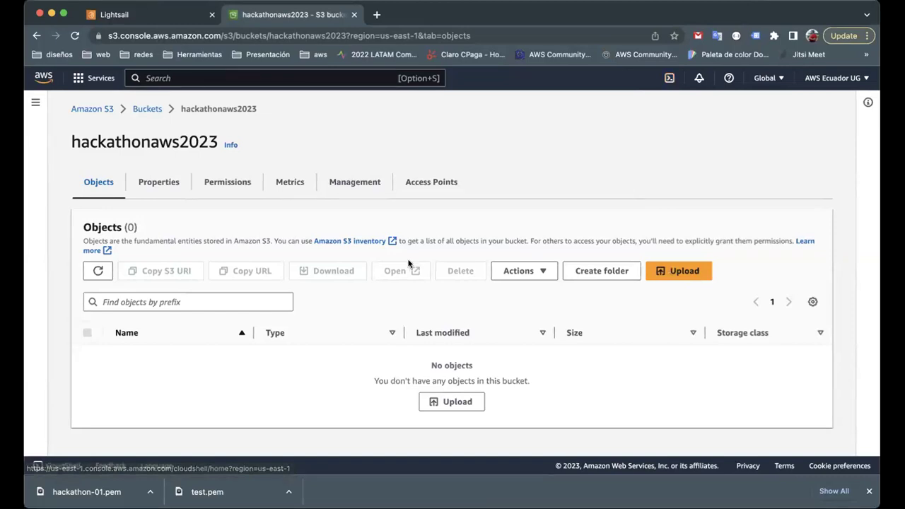
pyautogui.click(433, 401)
pyautogui.click(434, 256)
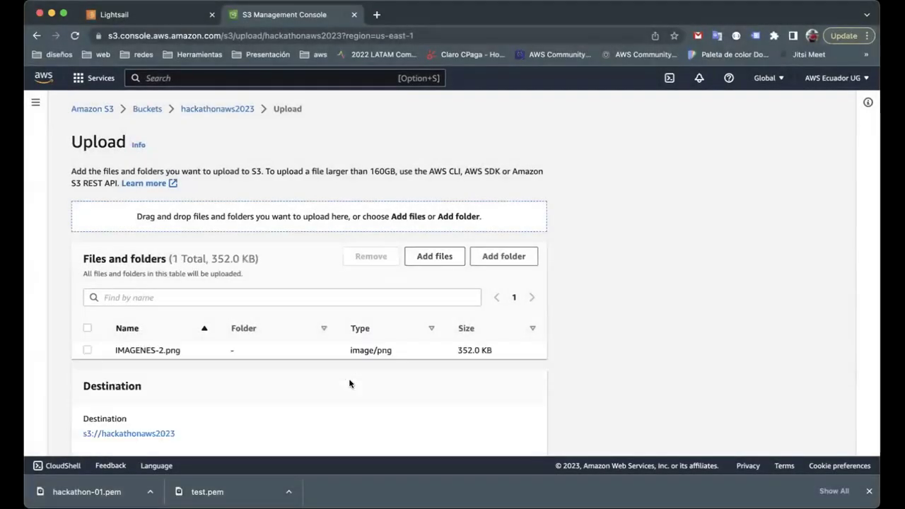
# Queue IMAGENES-2.png (image/png, 352.0 KB) for upload to s3://hackathonaws2023
pyautogui.scroll(-3, 347, 384)
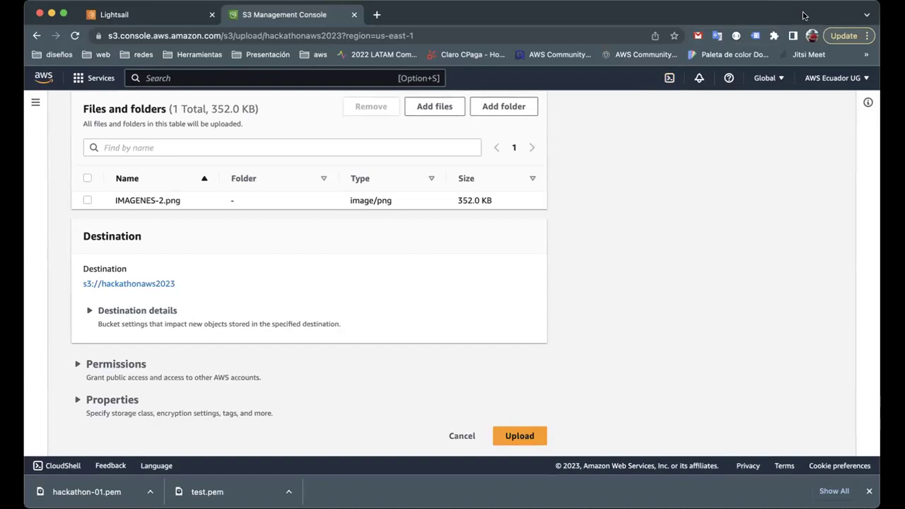
# Expand the upload's Permissions and Properties sections
pyautogui.scroll(1, 573, 199)
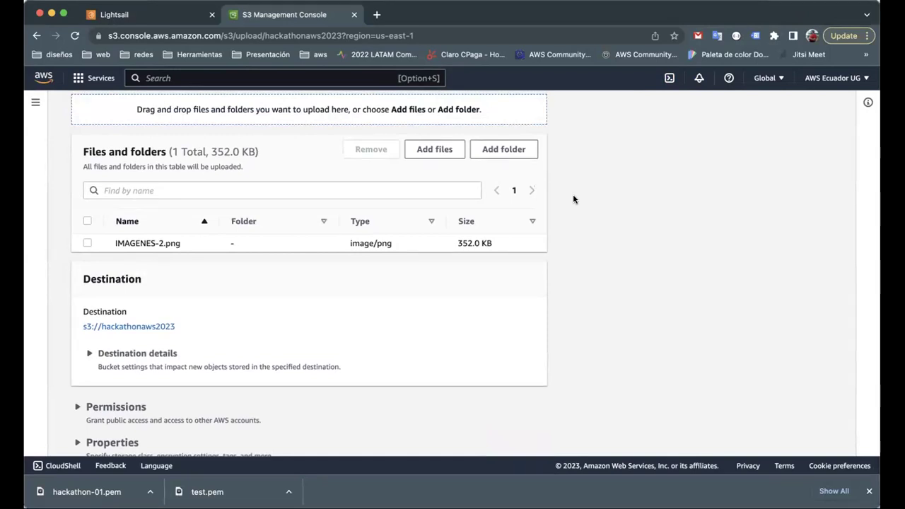
pyautogui.scroll(3, 533, 168)
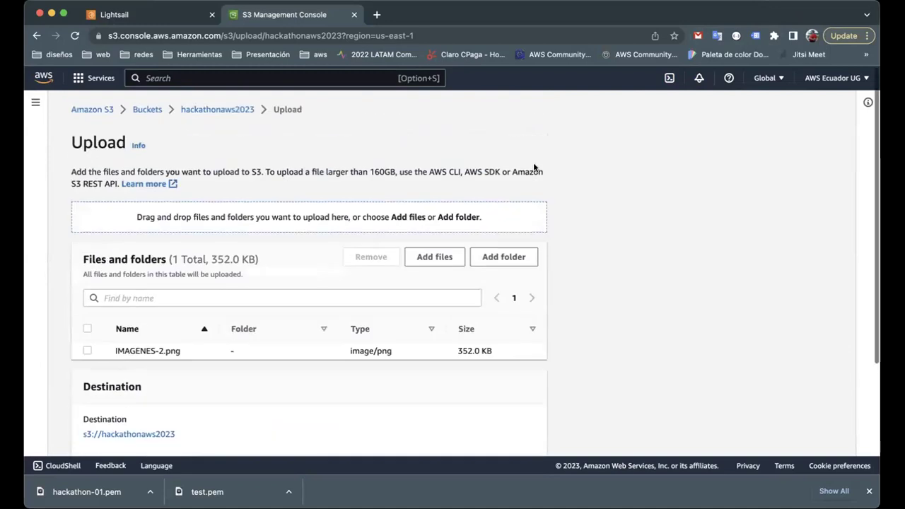
pyautogui.scroll(-1, 417, 205)
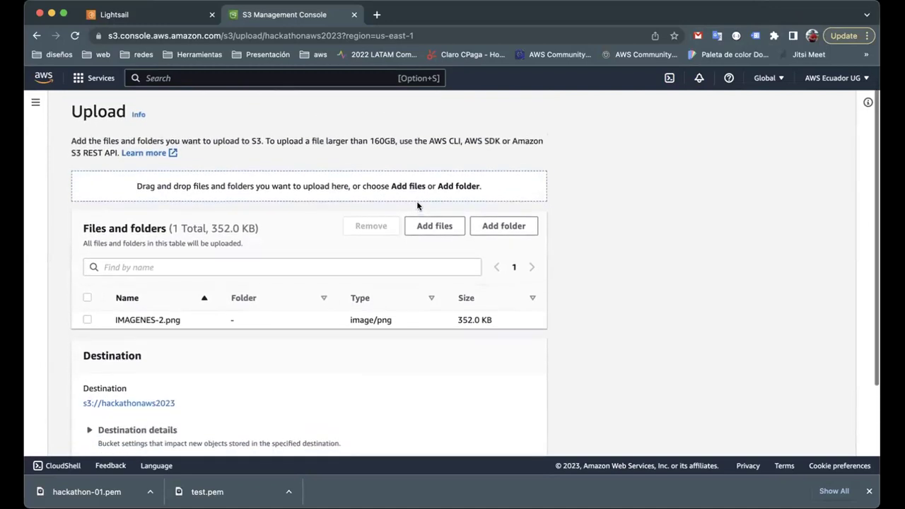
pyautogui.scroll(-2, 350, 248)
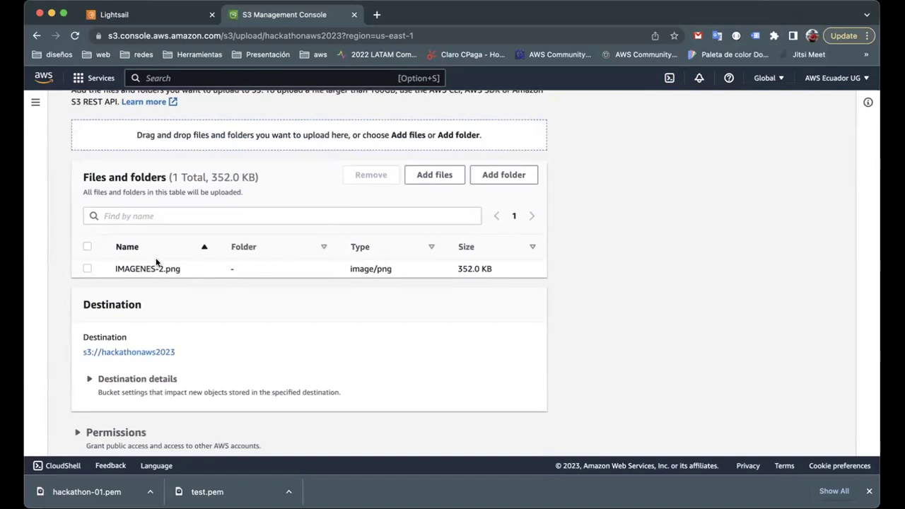
pyautogui.scroll(3, 156, 263)
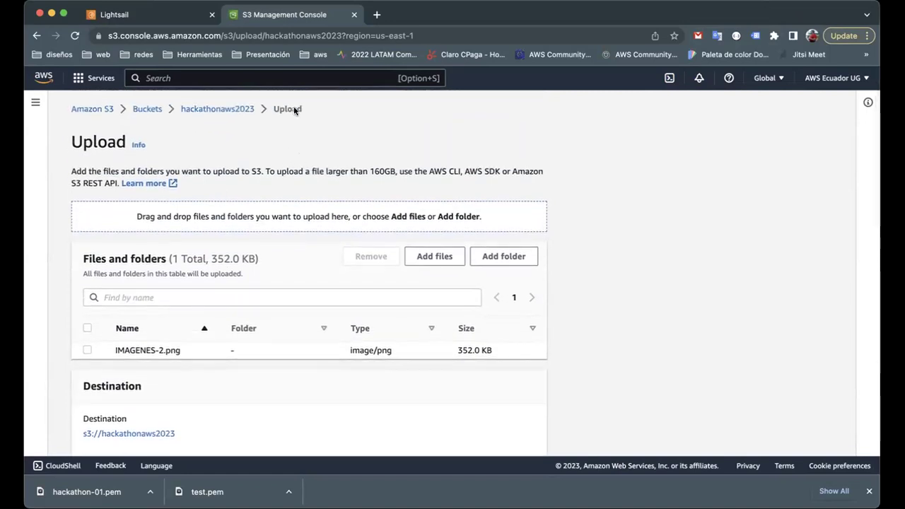
pyautogui.scroll(-4, 327, 174)
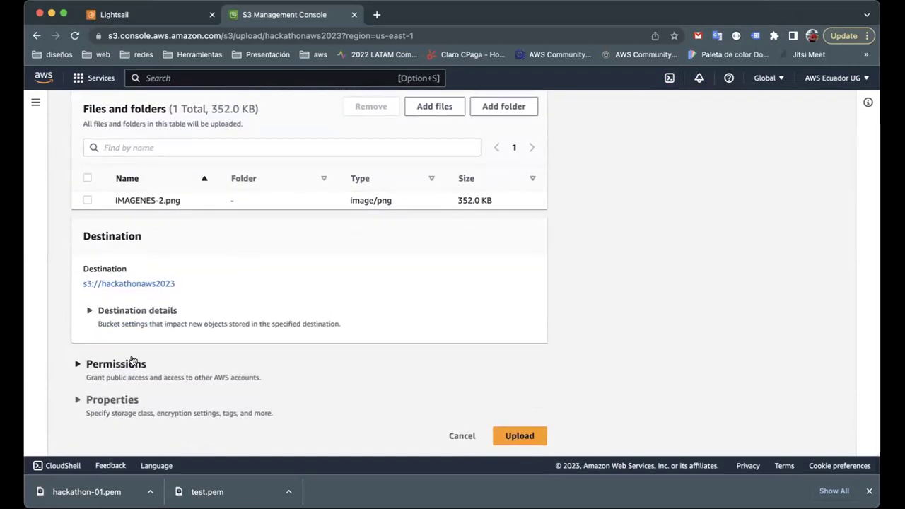
pyautogui.click(131, 362)
pyautogui.scroll(-2, 131, 357)
pyautogui.click(101, 400)
# Upload IMAGENES-2.png to the hackathonaws2023 bucket
pyautogui.scroll(-1, 103, 402)
pyautogui.scroll(-5, 101, 400)
pyautogui.scroll(-10, 343, 321)
pyautogui.scroll(-5, 343, 321)
pyautogui.scroll(3, 343, 321)
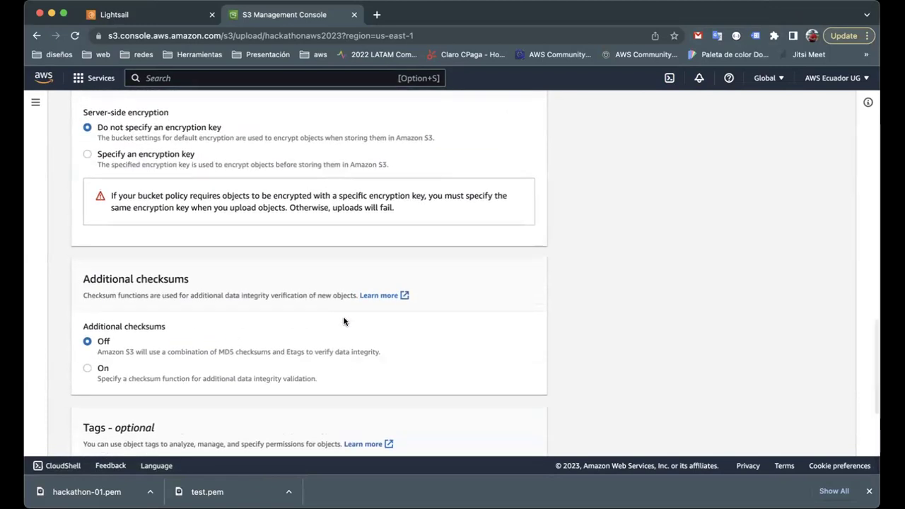
pyautogui.scroll(-4, 344, 321)
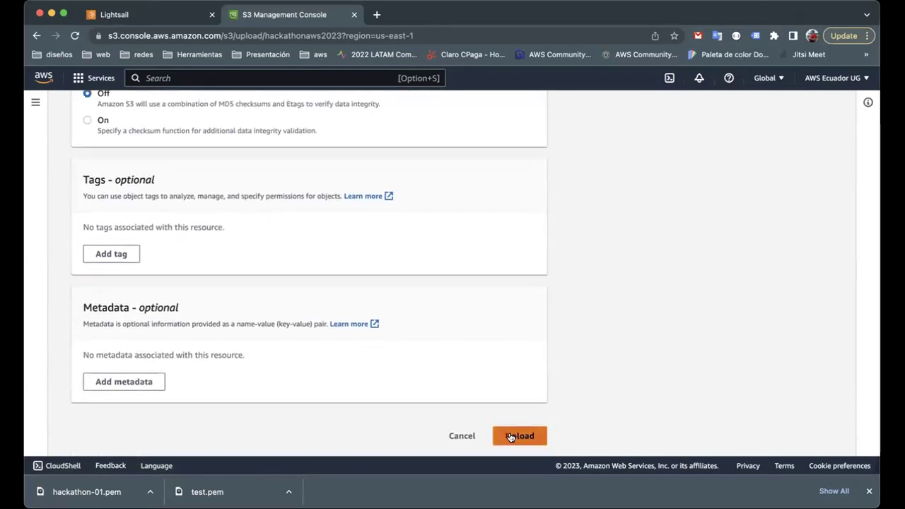
pyautogui.click(511, 436)
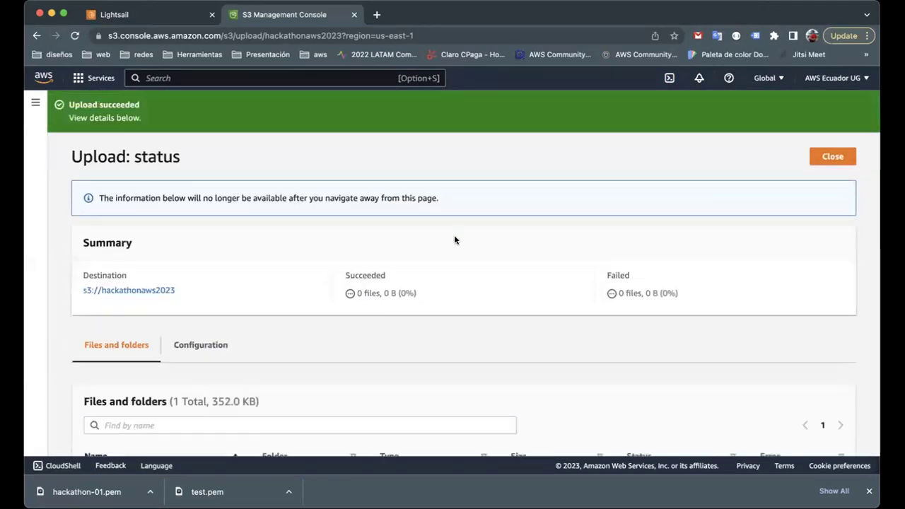
# Open IMAGENES-2.png's details and its Object URL in two new tabs
pyautogui.scroll(-2, 454, 234)
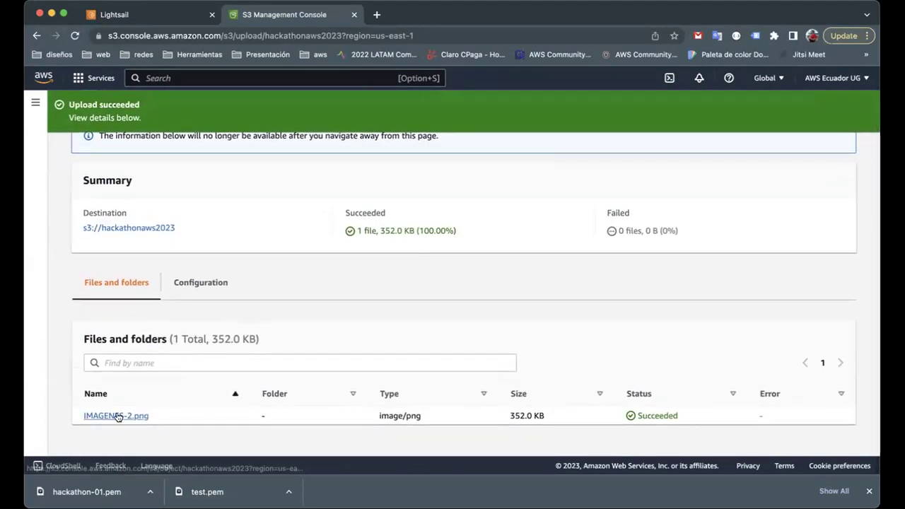
pyautogui.click(116, 416)
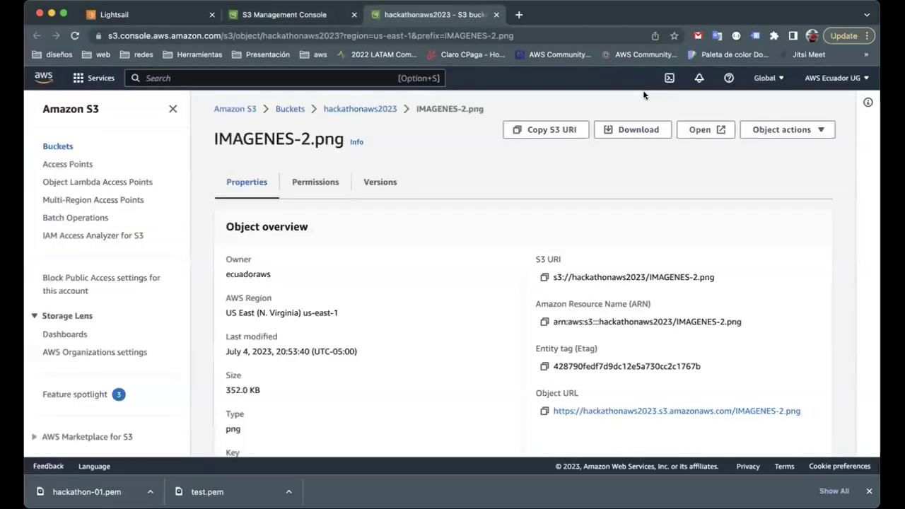
pyautogui.scroll(-3, 608, 290)
pyautogui.click(607, 306)
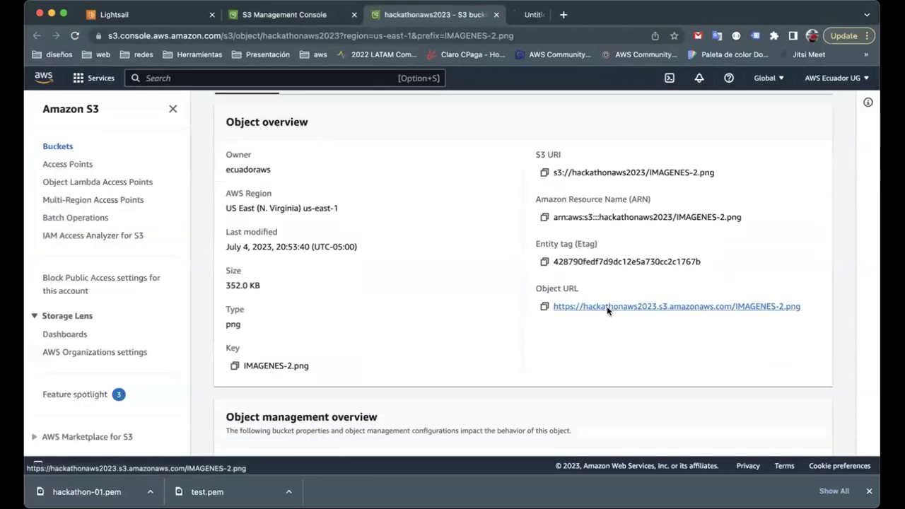
pyautogui.click(556, 307)
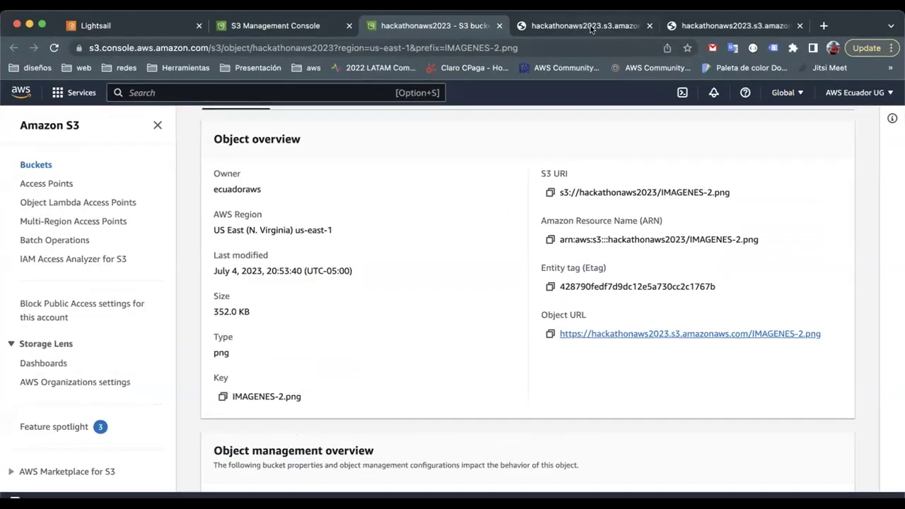
pyautogui.click(576, 17)
pyautogui.click(457, 26)
pyautogui.click(566, 34)
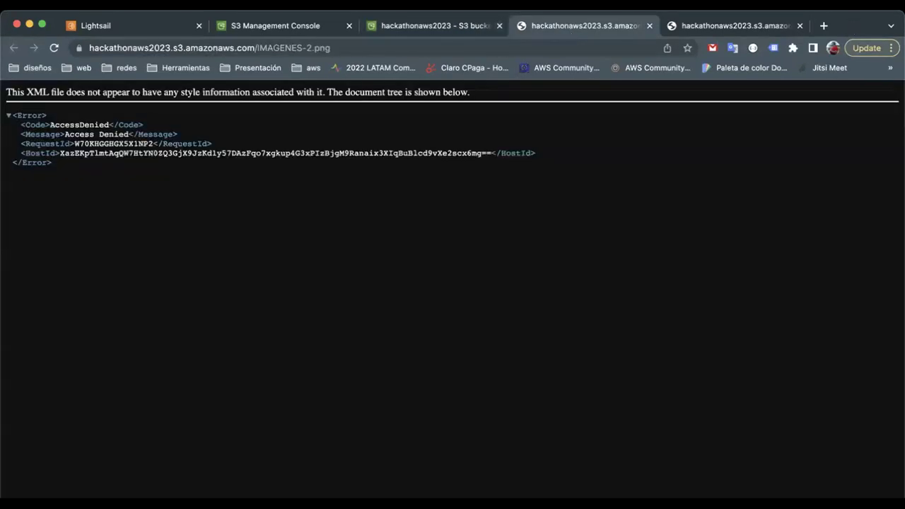
pyautogui.click(303, 24)
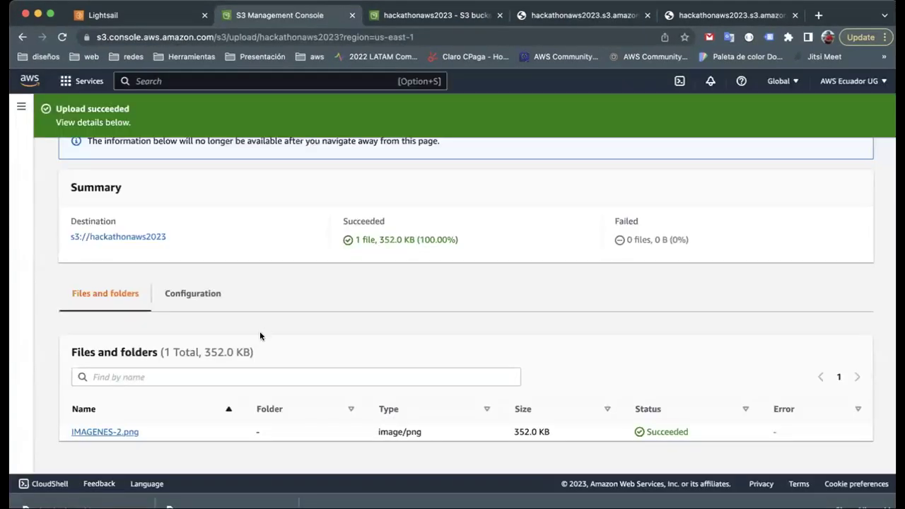
pyautogui.scroll(3, 260, 336)
pyautogui.click(400, 16)
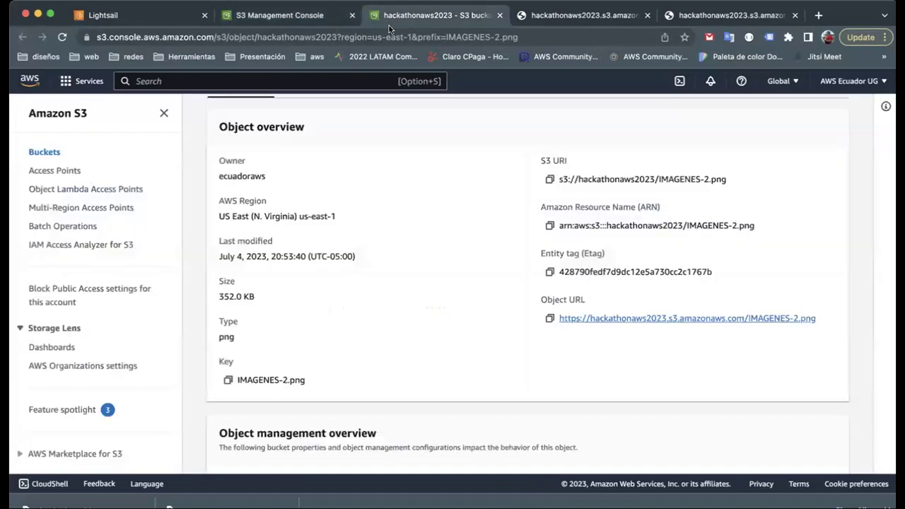
pyautogui.scroll(-5, 299, 273)
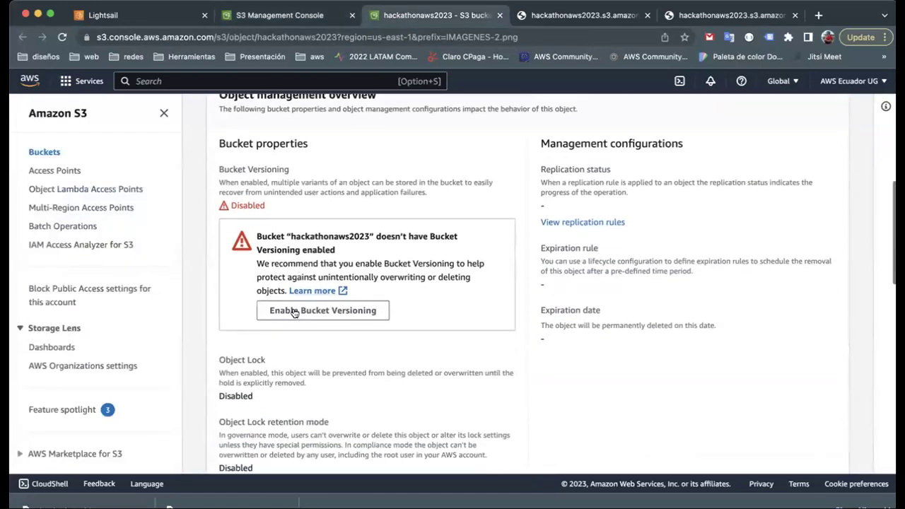
pyautogui.scroll(3, 292, 313)
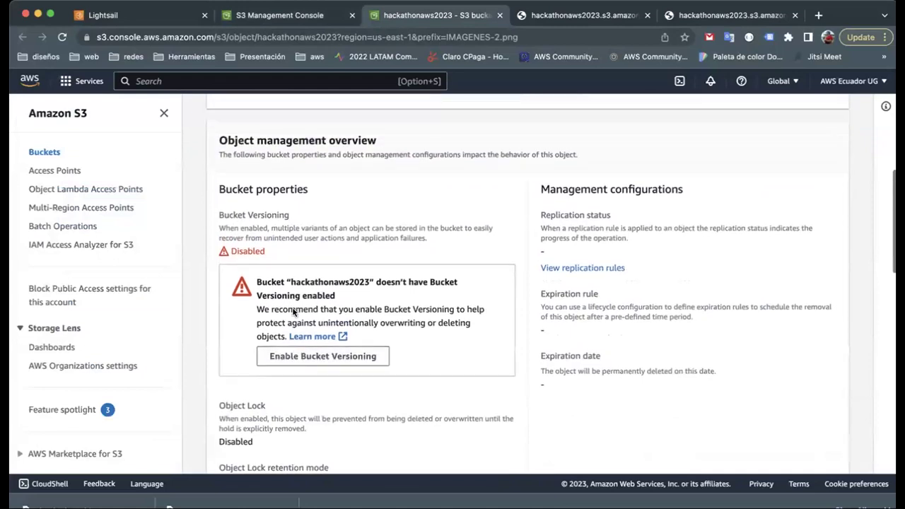
pyautogui.scroll(-3, 292, 311)
pyautogui.scroll(-6, 293, 309)
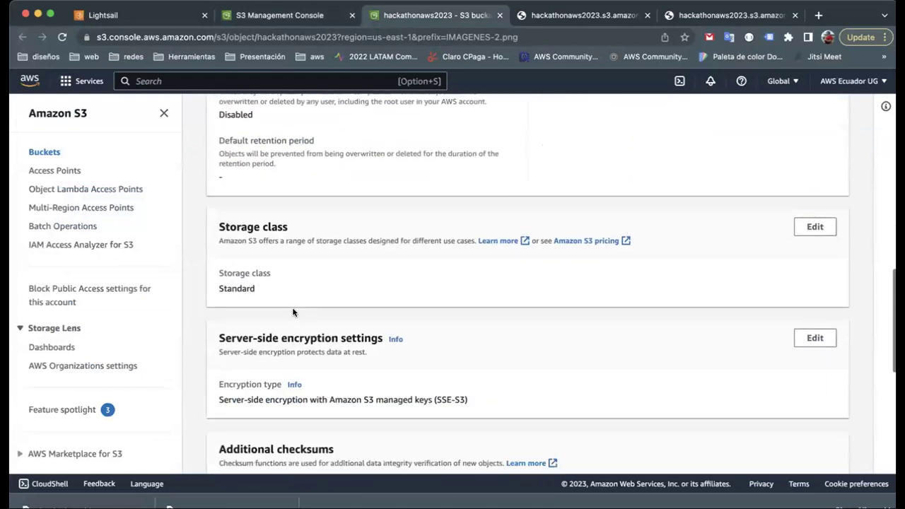
pyautogui.scroll(-4, 293, 310)
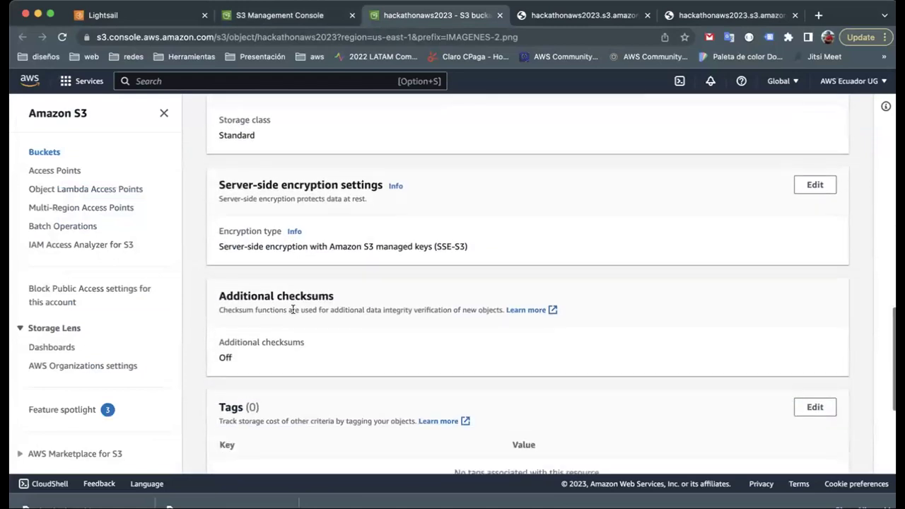
pyautogui.scroll(-2, 293, 312)
pyautogui.scroll(6, 293, 312)
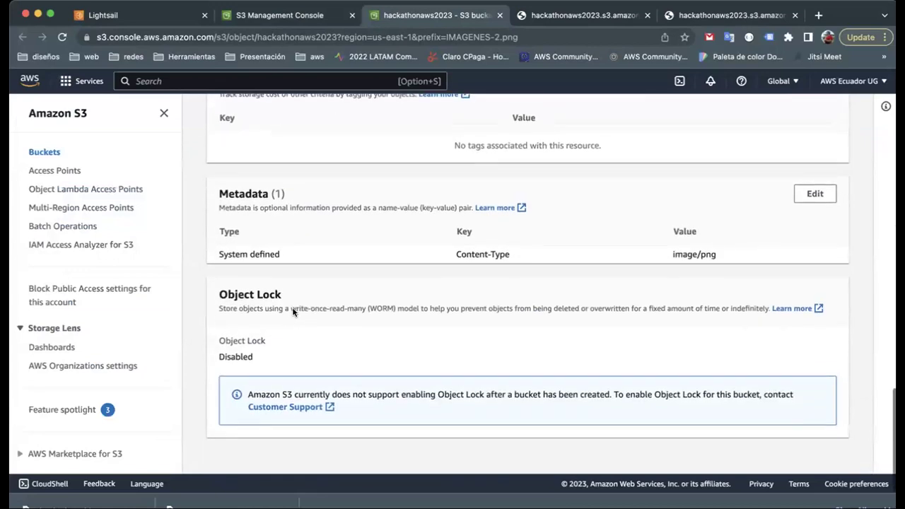
pyautogui.scroll(10, 293, 314)
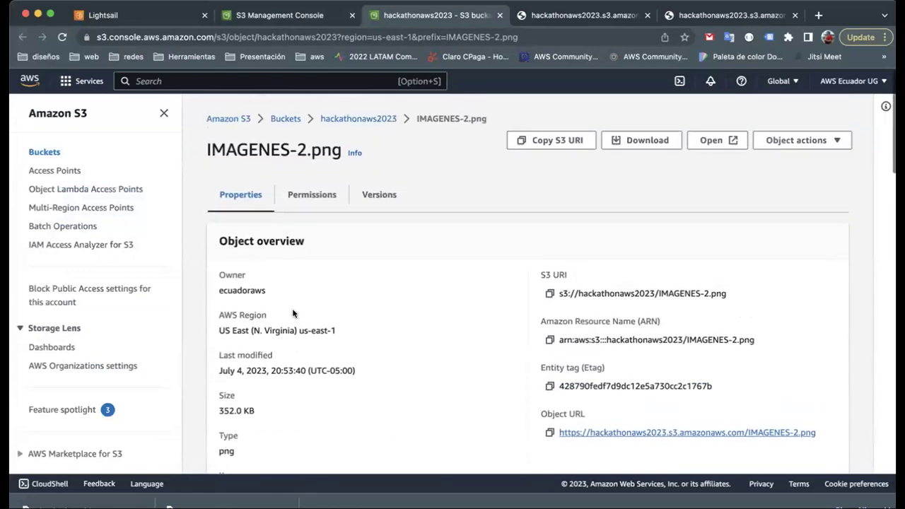
# Inspect IMAGENES-2.png's permissions and its Object actions list
pyautogui.click(312, 189)
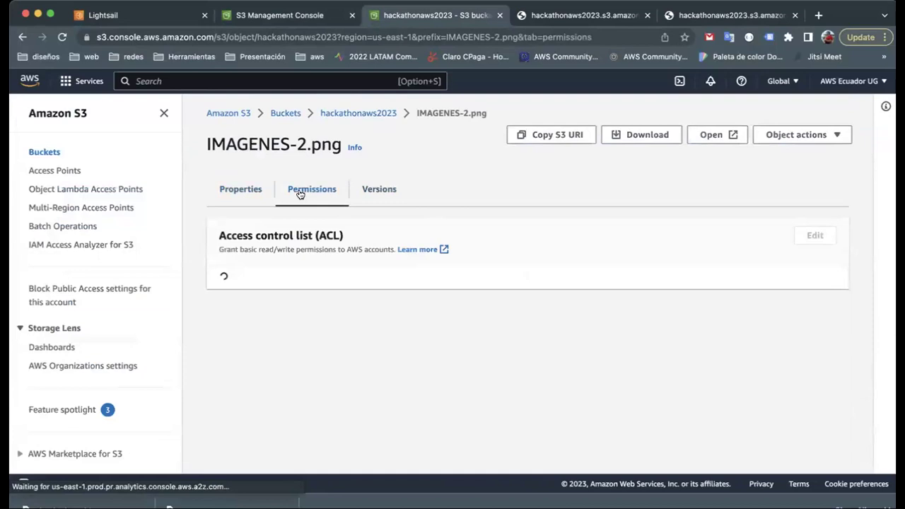
pyautogui.scroll(-2, 505, 211)
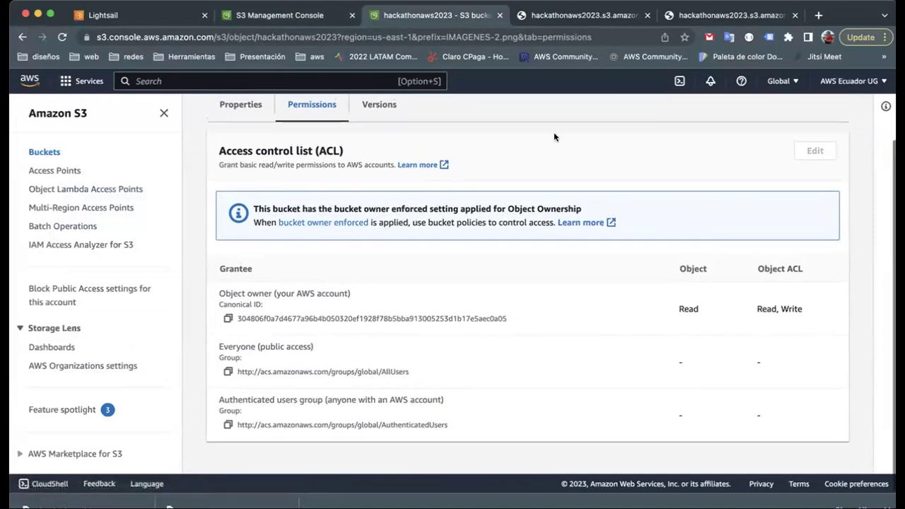
pyautogui.scroll(3, 816, 154)
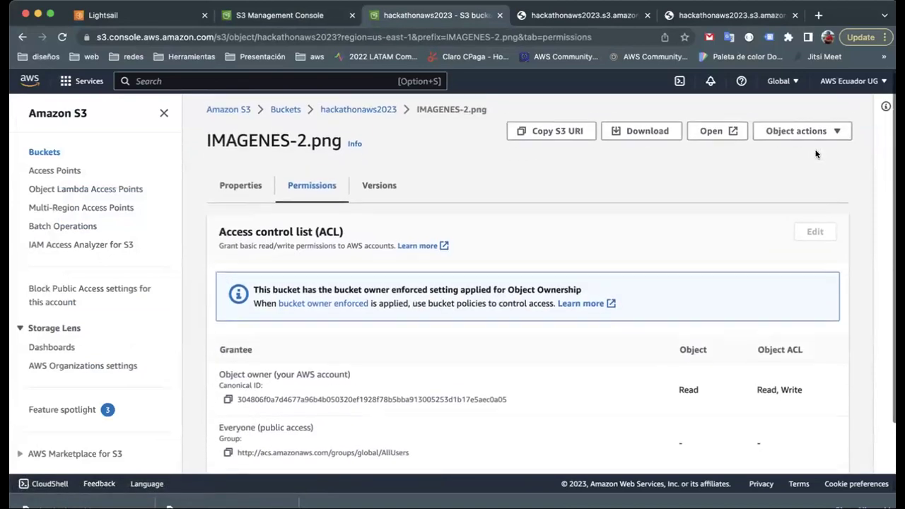
pyautogui.click(816, 138)
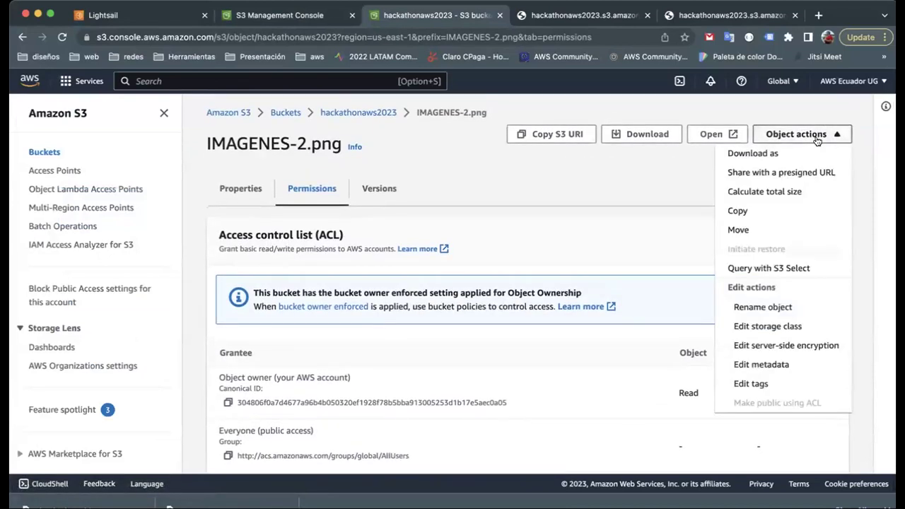
pyautogui.click(817, 137)
pyautogui.scroll(-3, 401, 213)
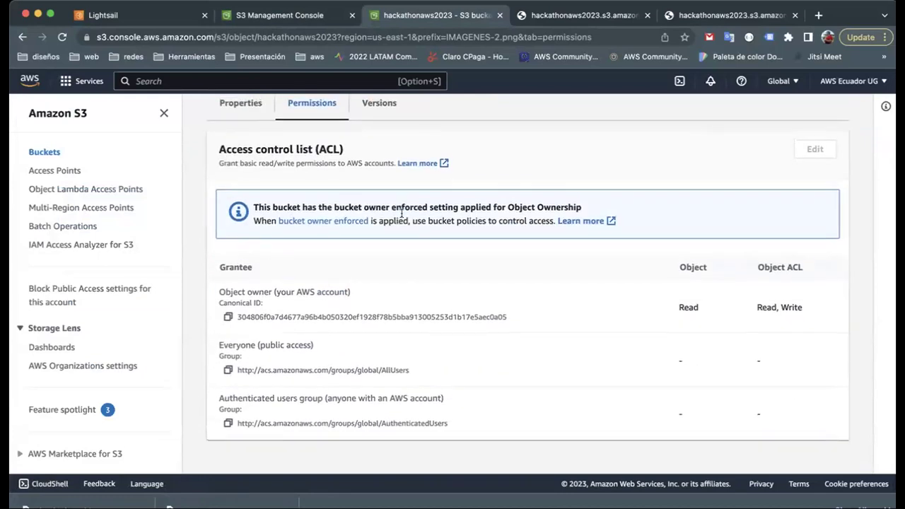
# Set the bucket's Object Ownership to ACLs enabled, acknowledge, and save
pyautogui.click(312, 221)
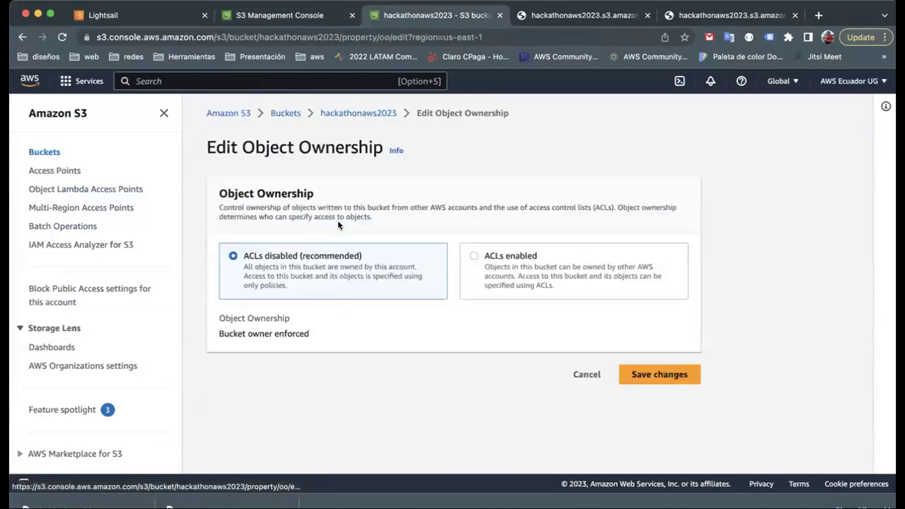
pyautogui.click(473, 259)
pyautogui.scroll(-5, 473, 259)
pyautogui.click(330, 274)
pyautogui.scroll(-1, 330, 275)
pyautogui.scroll(5, 458, 275)
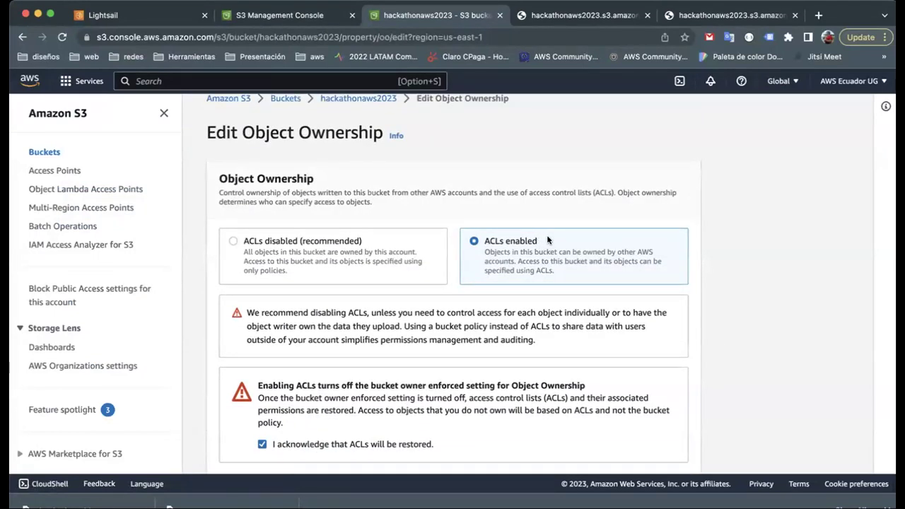
pyautogui.scroll(-5, 634, 307)
pyautogui.click(643, 448)
# Recheck the object URL tab, then return to the bucket's Objects list
pyautogui.scroll(-2, 649, 295)
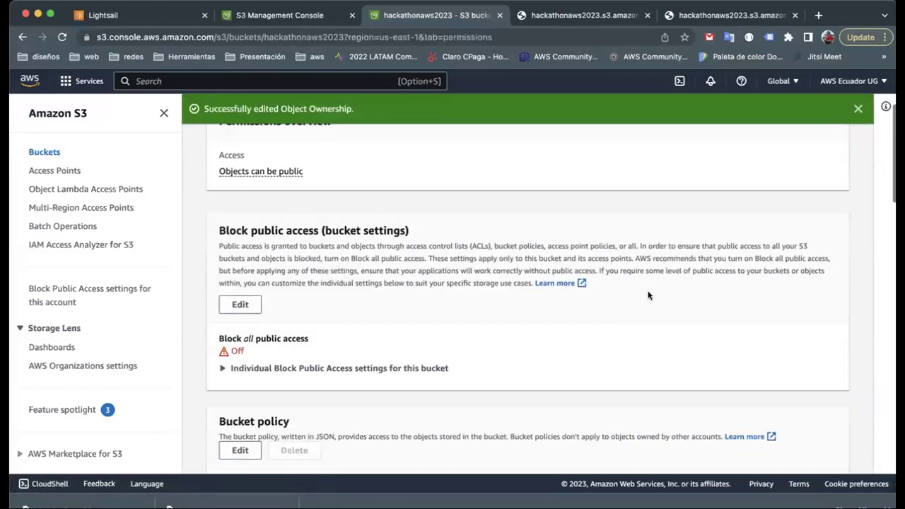
pyautogui.scroll(-3, 389, 275)
pyautogui.scroll(5, 313, 203)
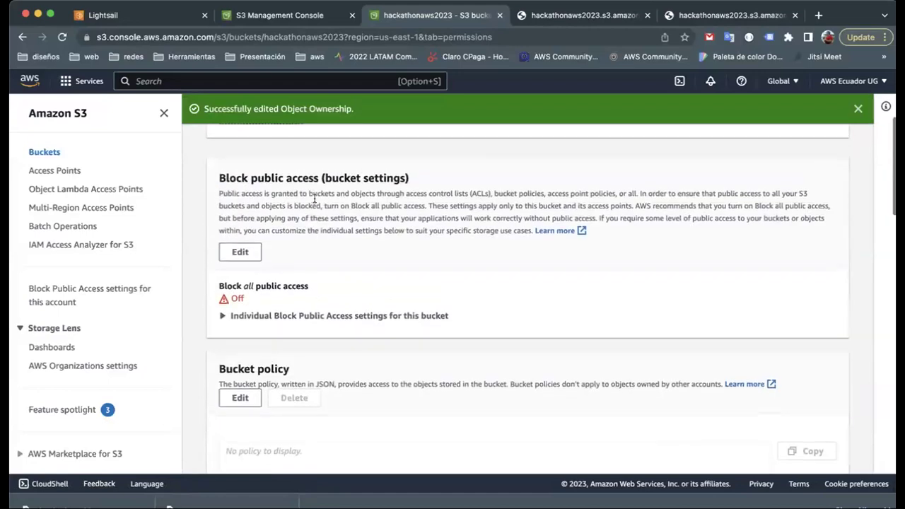
pyautogui.click(622, 20)
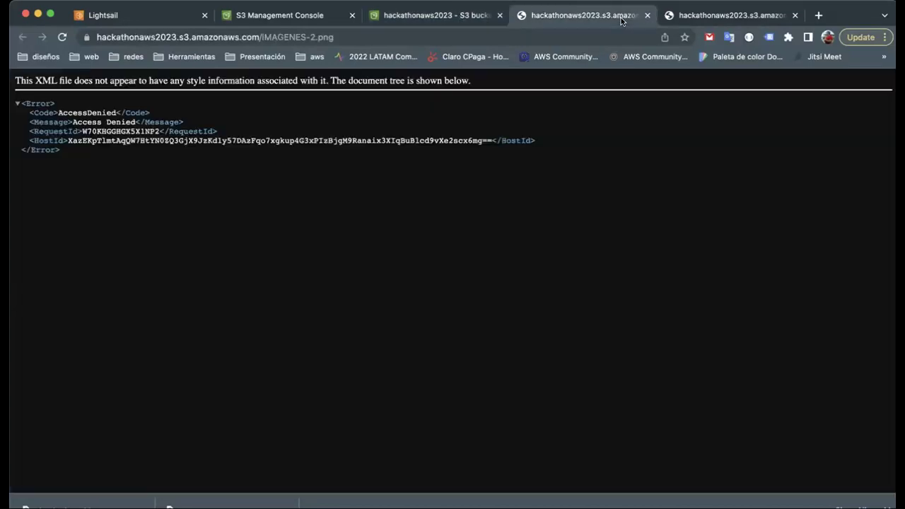
pyautogui.click(470, 17)
pyautogui.scroll(2, 284, 195)
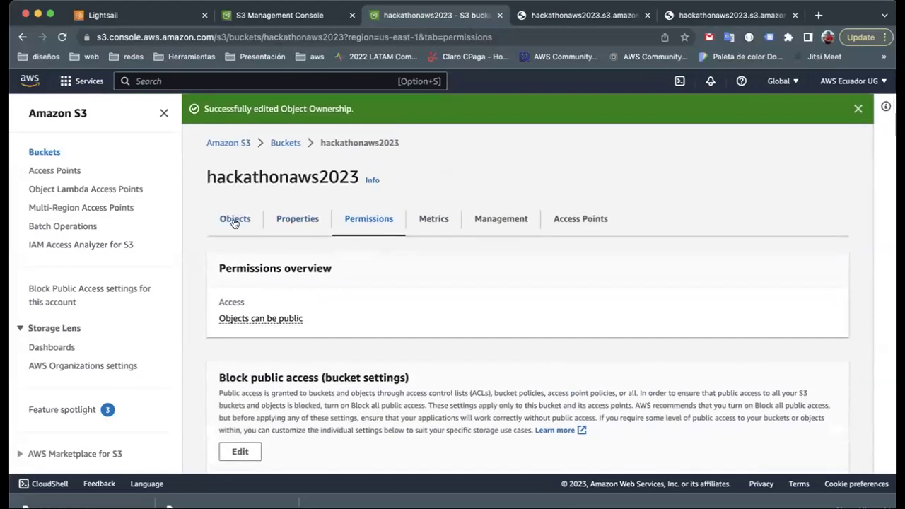
pyautogui.click(234, 219)
# Open IMAGENES-2.png and start editing its access control list
pyautogui.click(223, 398)
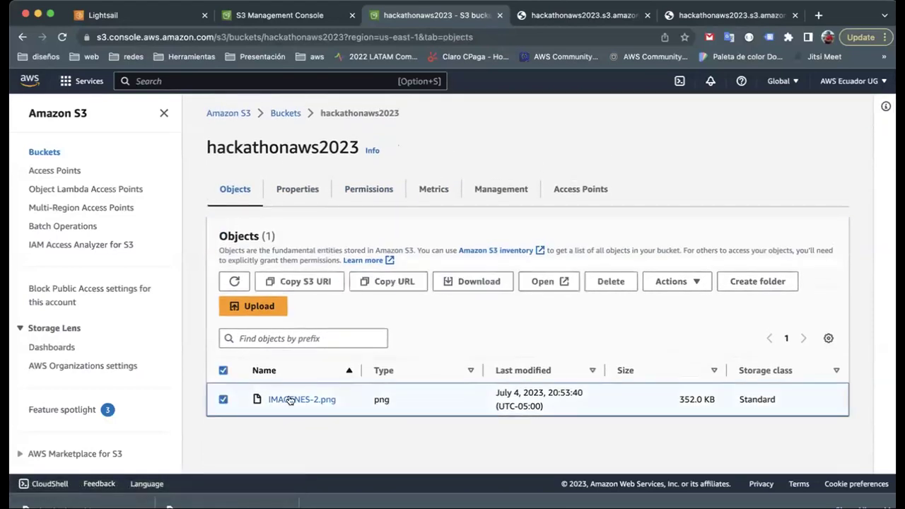
pyautogui.click(290, 399)
pyautogui.click(330, 189)
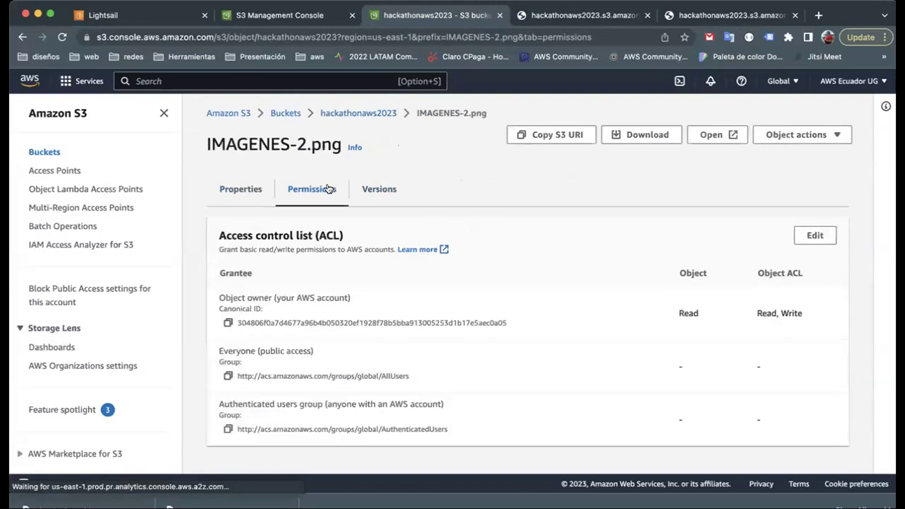
pyautogui.scroll(-1, 329, 189)
pyautogui.click(806, 233)
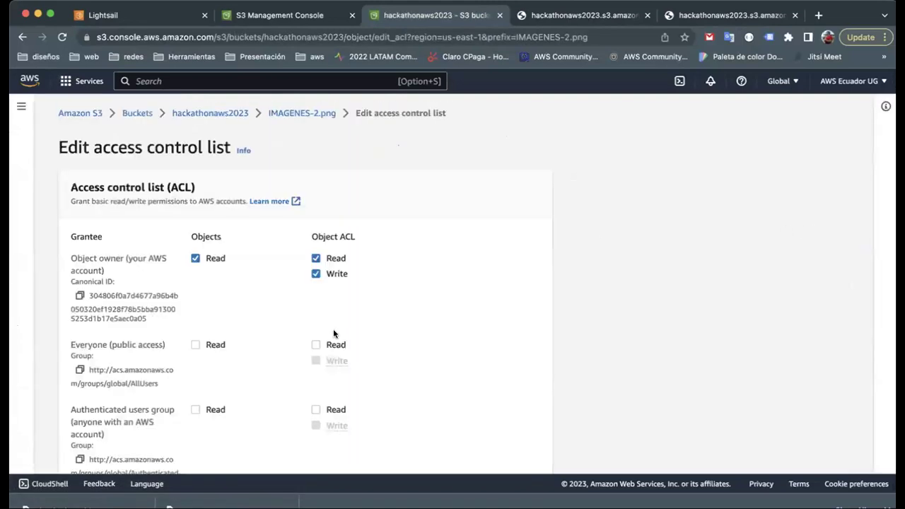
# Grant Everyone Read on the object ACL, acknowledge the warning, and save
pyautogui.click(315, 345)
pyautogui.scroll(-5, 312, 343)
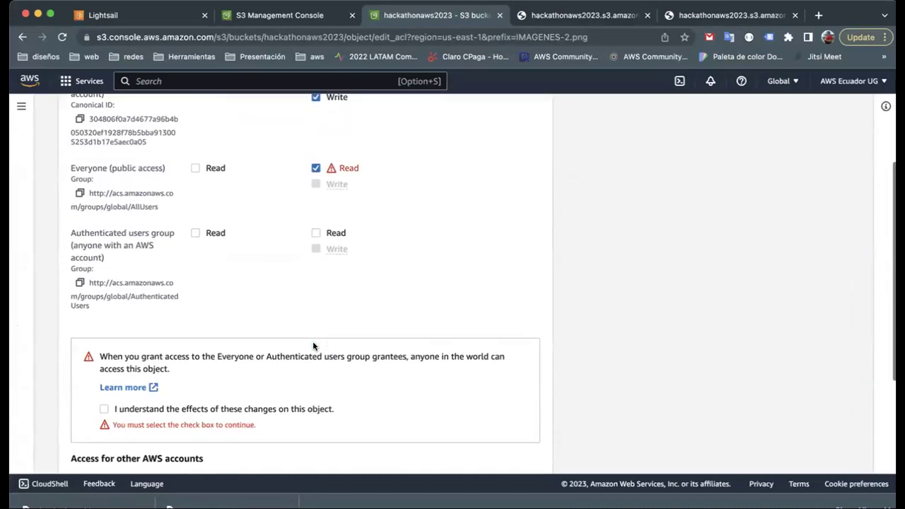
pyautogui.scroll(-2, 239, 298)
pyautogui.click(109, 280)
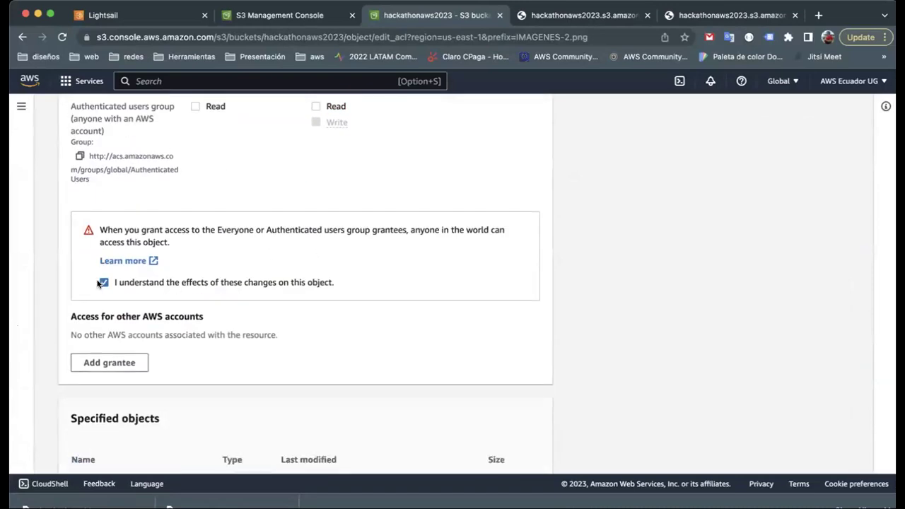
pyautogui.scroll(3, 224, 244)
pyautogui.scroll(3, 225, 245)
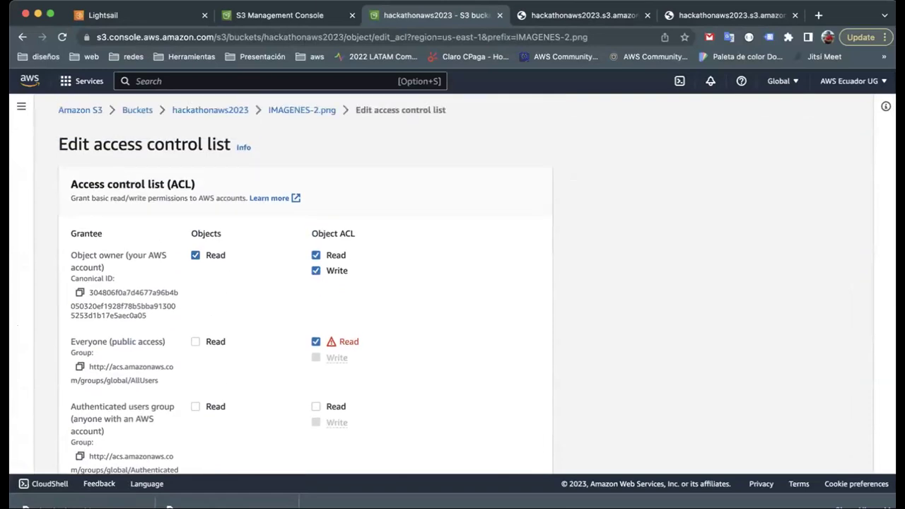
pyautogui.scroll(-10, 235, 328)
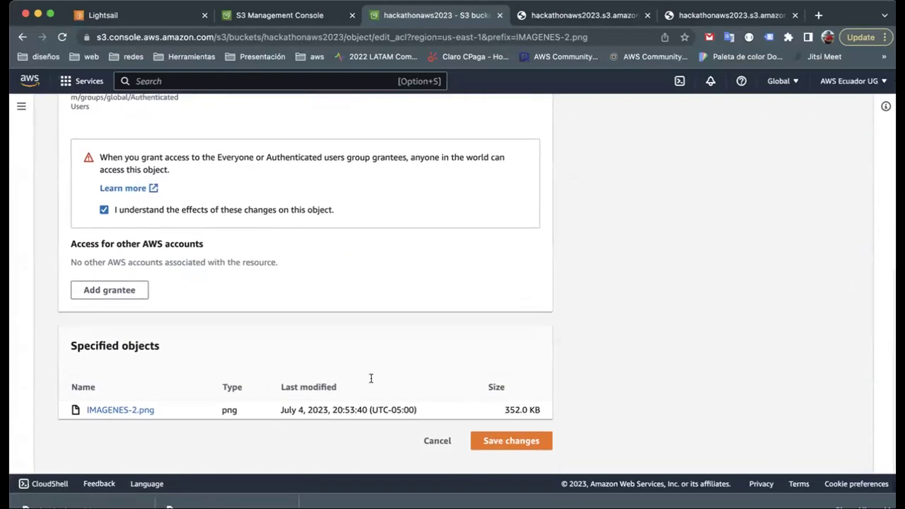
pyautogui.click(500, 440)
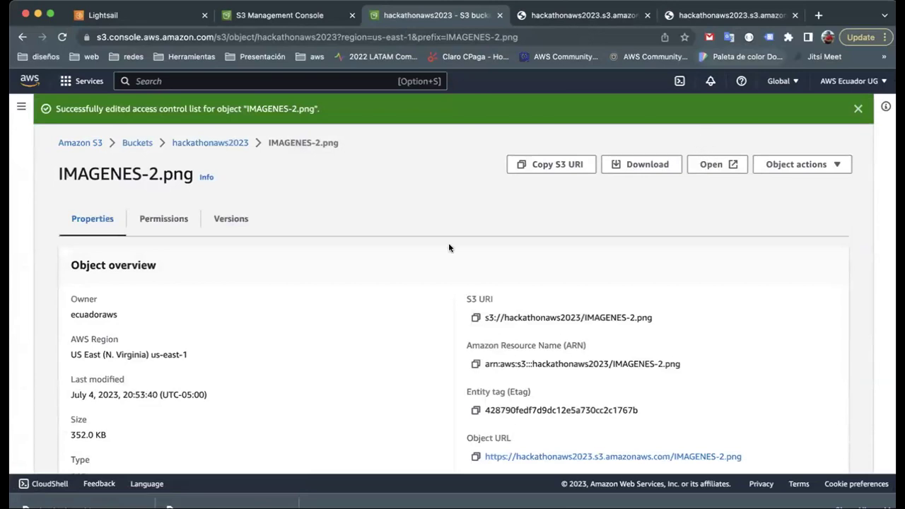
# Close the two Access Denied tabs left from earlier object URL attempts
pyautogui.click(605, 16)
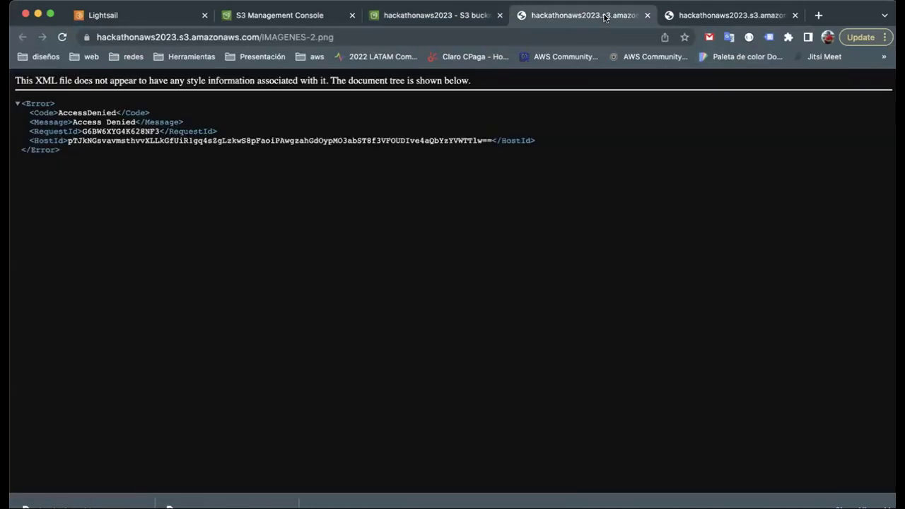
pyautogui.click(648, 15)
pyautogui.click(648, 14)
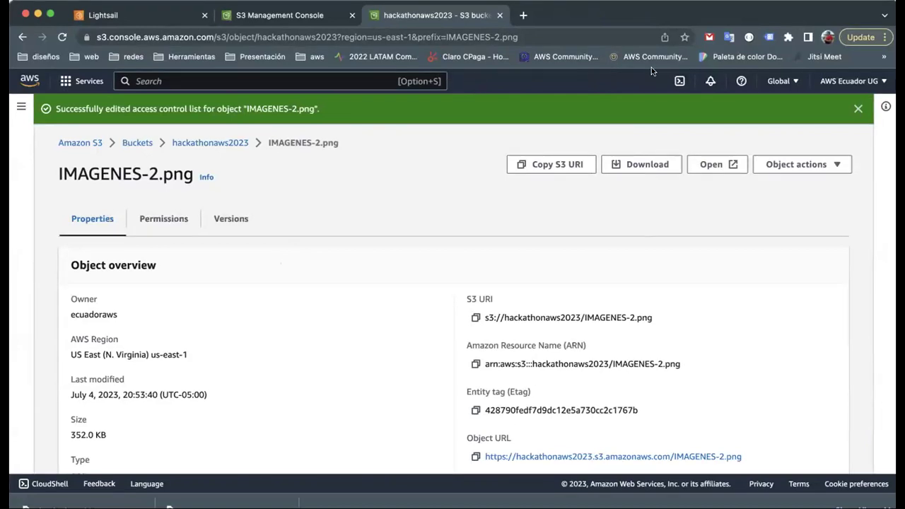
pyautogui.scroll(-2, 380, 274)
pyautogui.scroll(2, 381, 275)
pyautogui.scroll(-3, 566, 228)
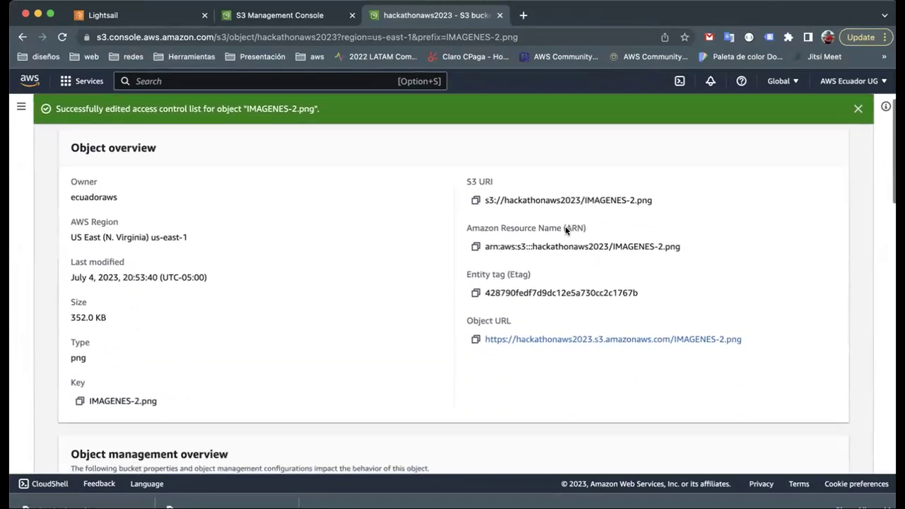
# Reopen the object URL, which still shows Access Denied, and close it
pyautogui.click(573, 341)
pyautogui.click(620, 18)
pyautogui.click(648, 16)
pyautogui.scroll(-5, 466, 215)
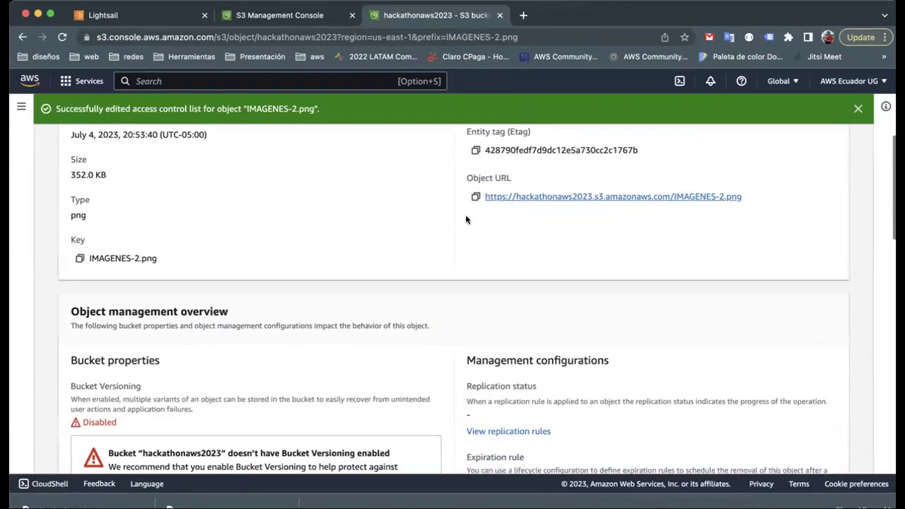
pyautogui.scroll(8, 465, 219)
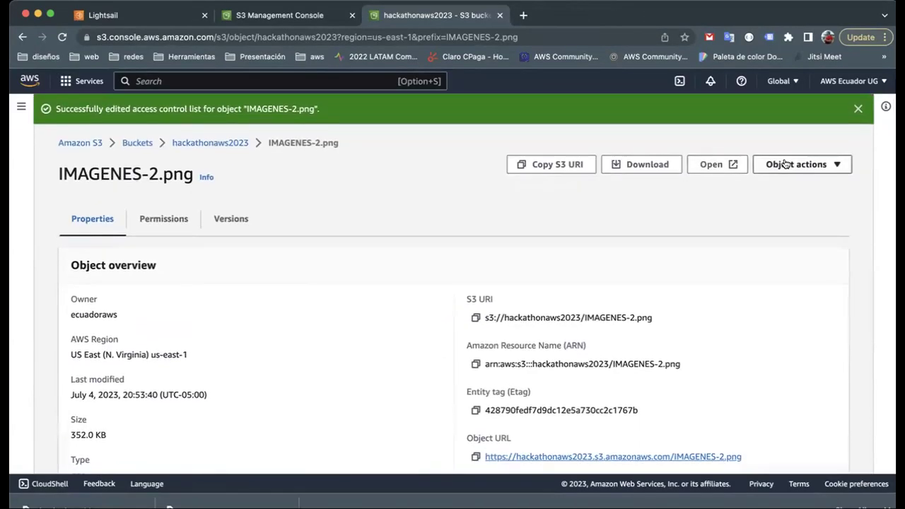
pyautogui.click(785, 164)
pyautogui.click(526, 209)
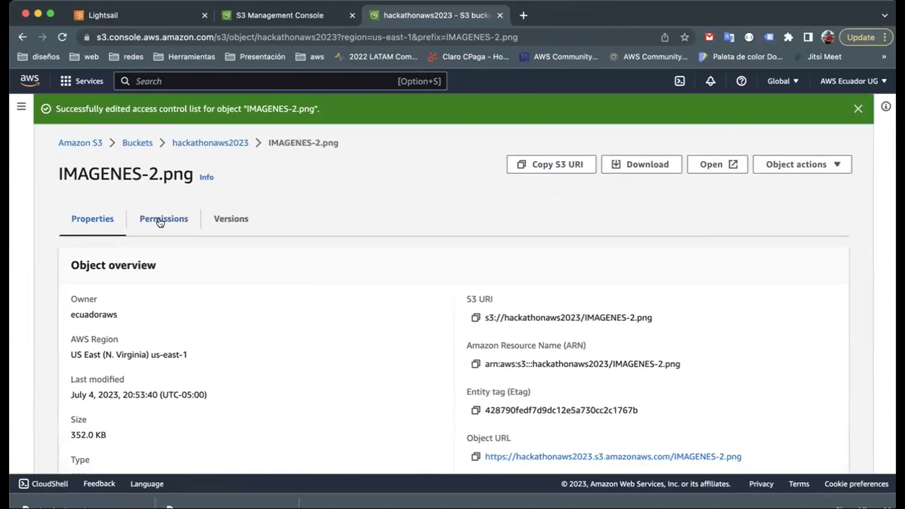
# Edit the object ACL to give Everyone Objects Read, acknowledge, and save
pyautogui.click(160, 221)
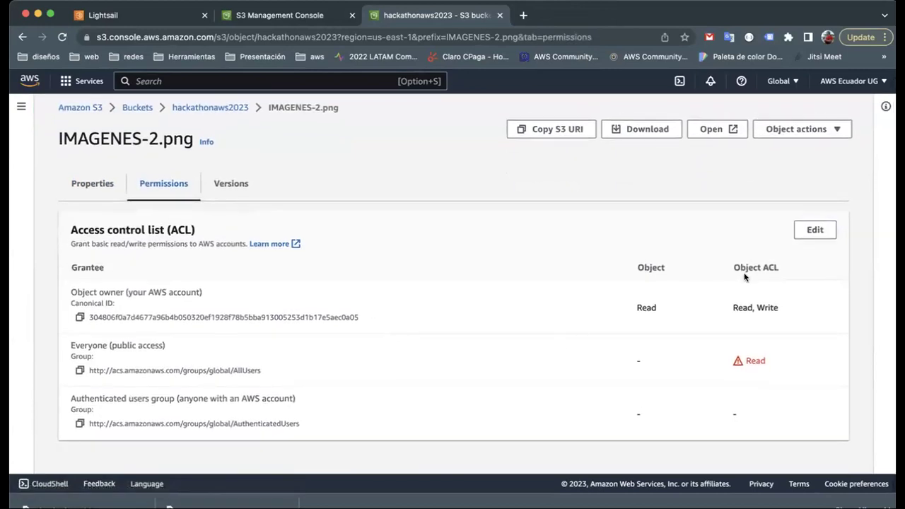
pyautogui.click(815, 230)
pyautogui.scroll(-3, 650, 282)
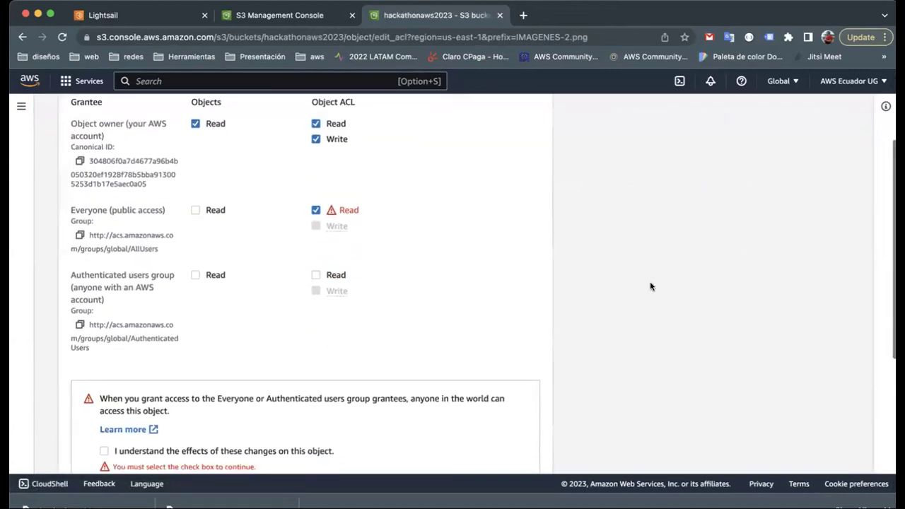
pyautogui.click(196, 205)
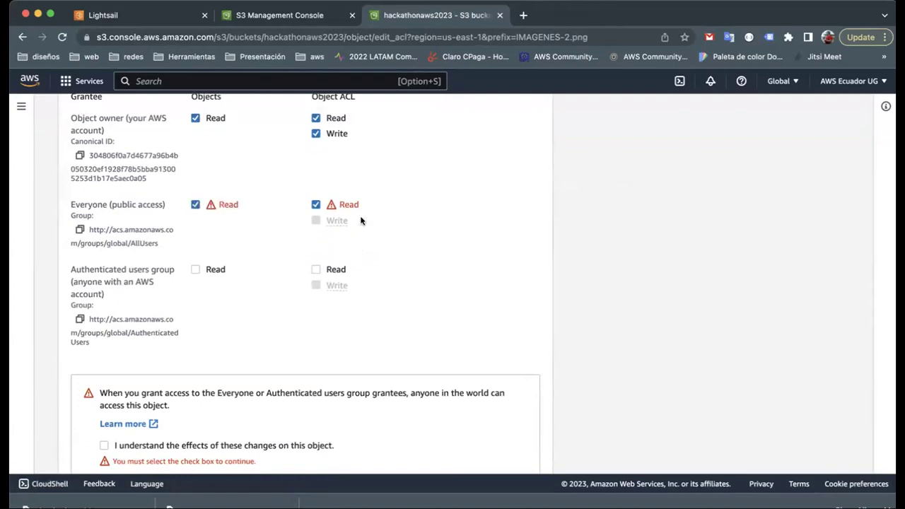
pyautogui.scroll(-5, 428, 366)
pyautogui.click(237, 197)
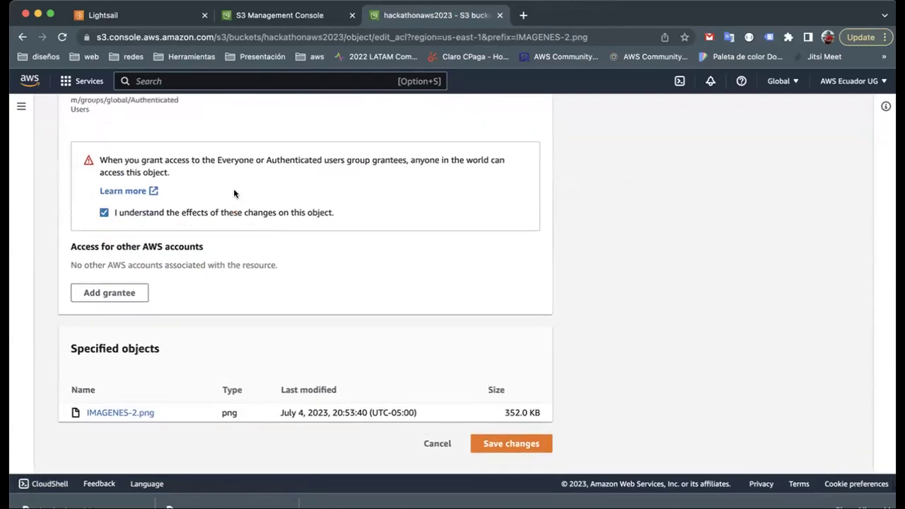
pyautogui.click(493, 443)
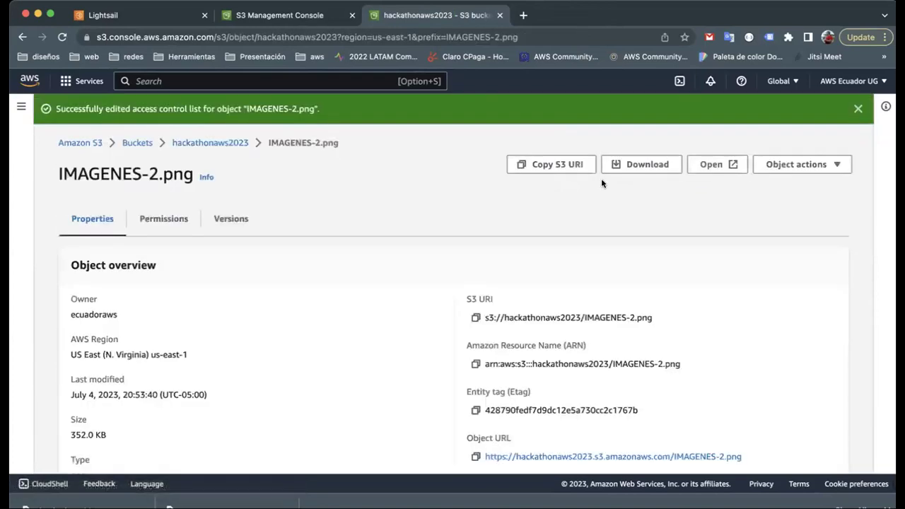
# Open the object URL to view the 1920×800 image, then go back to the upload status tab
pyautogui.click(521, 457)
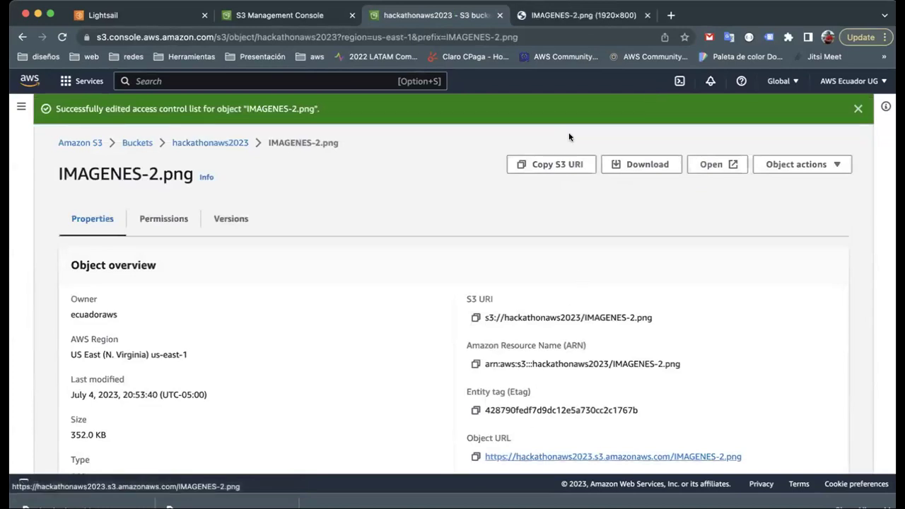
pyautogui.click(606, 21)
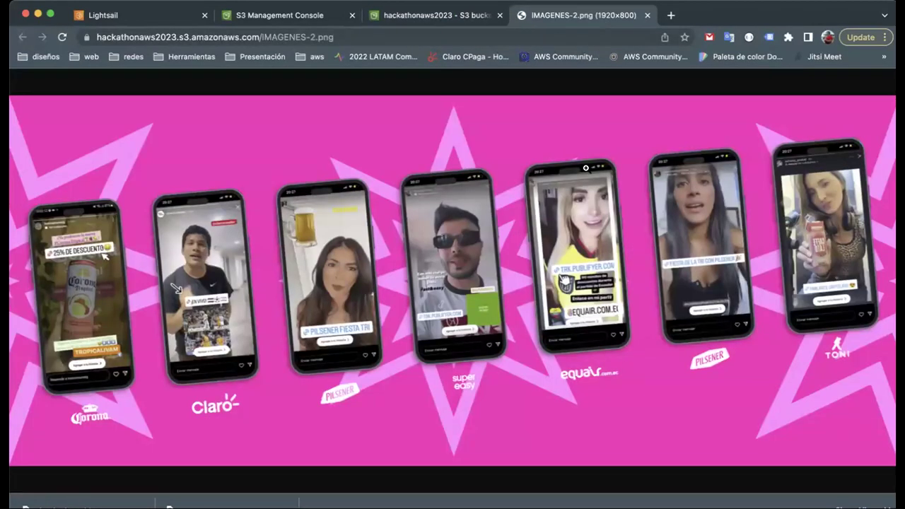
pyautogui.click(438, 21)
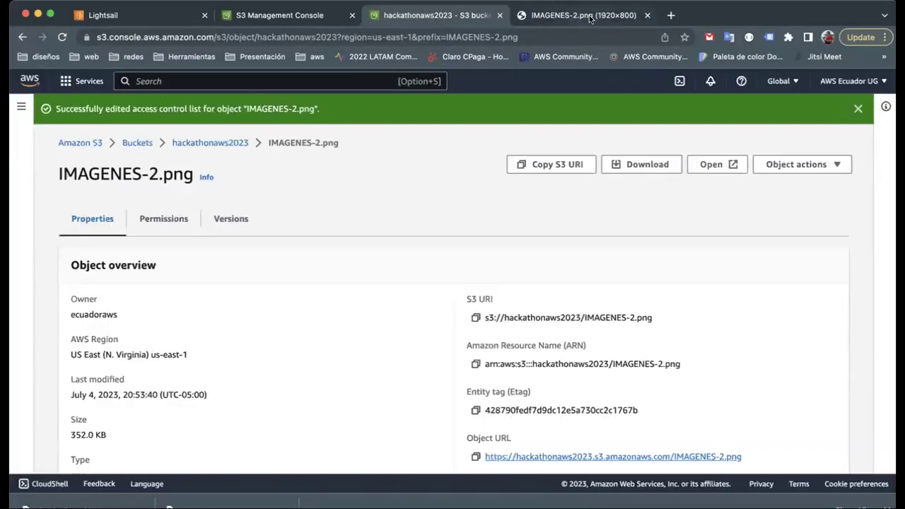
pyautogui.click(590, 20)
pyautogui.click(310, 17)
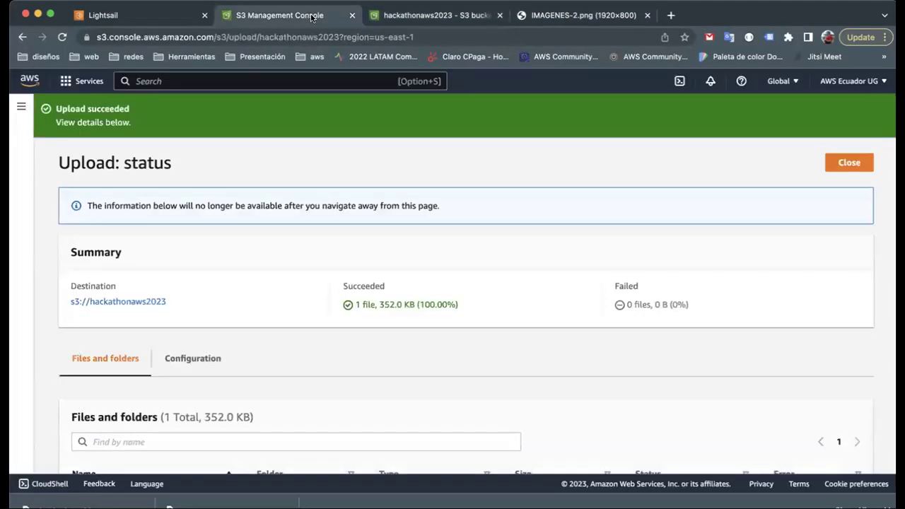
pyautogui.scroll(-2, 280, 207)
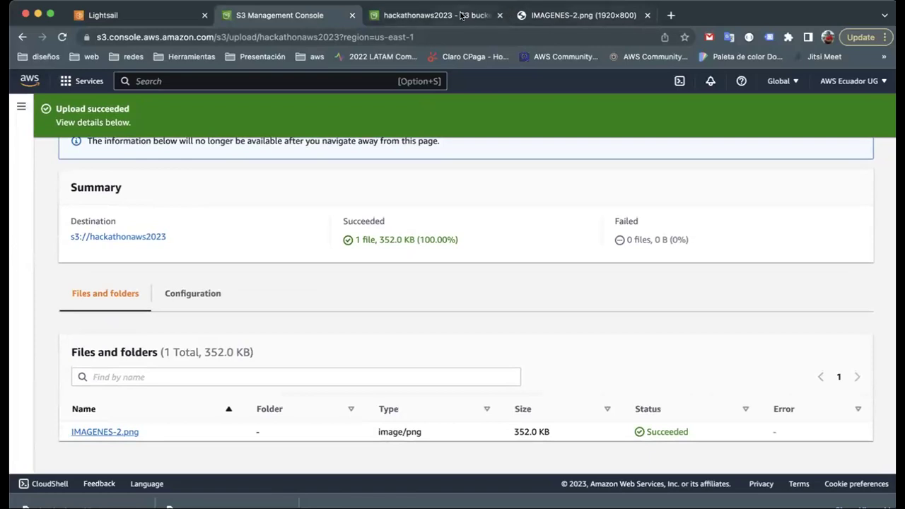
# Close the Upload: status page to return to the hackathonaws2023 bucket
pyautogui.click(438, 15)
pyautogui.click(261, 16)
pyautogui.scroll(2, 222, 125)
pyautogui.scroll(-2, 212, 226)
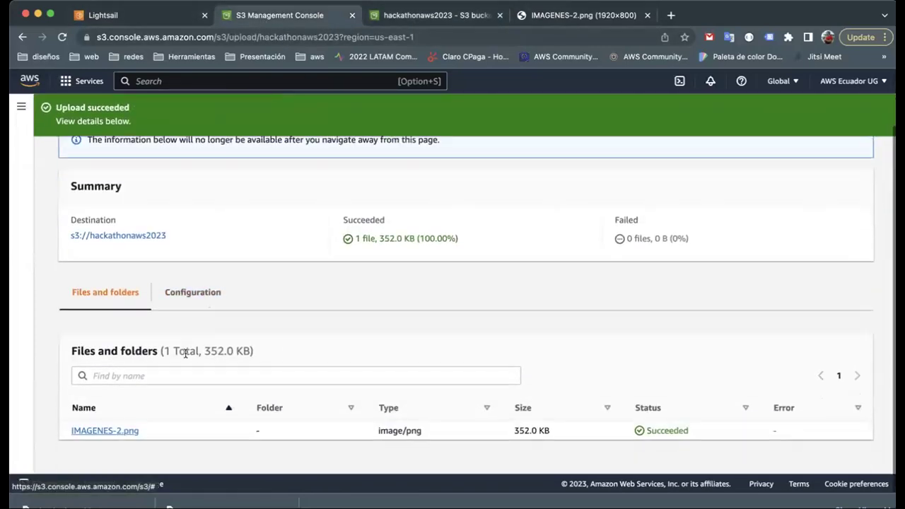
pyautogui.scroll(3, 201, 340)
pyautogui.scroll(-3, 219, 283)
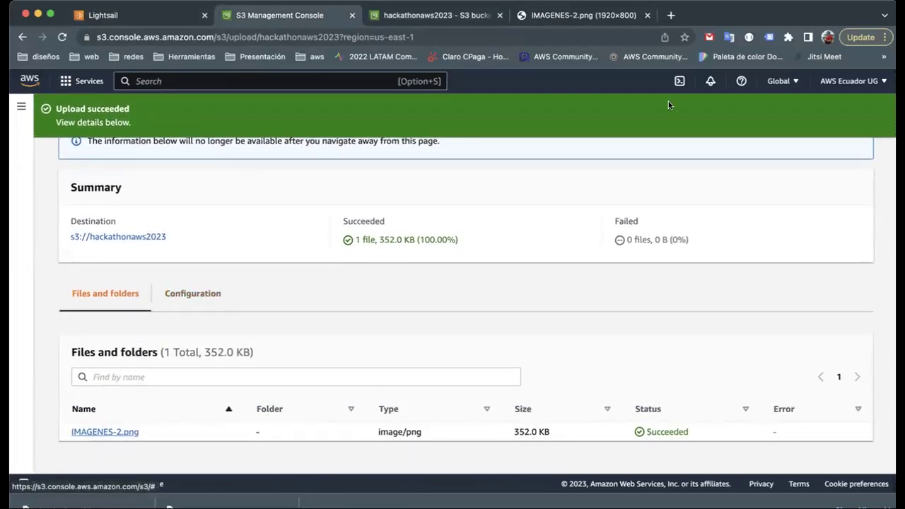
pyautogui.scroll(3, 474, 237)
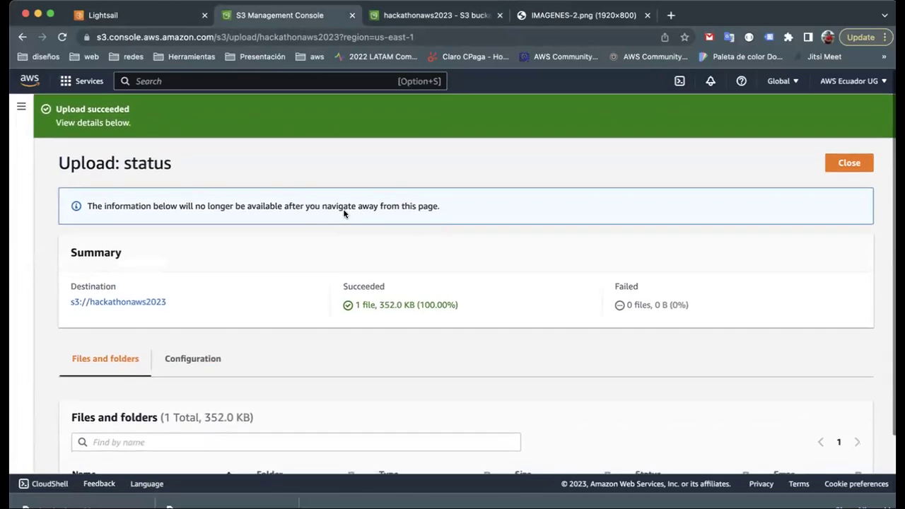
pyautogui.click(857, 163)
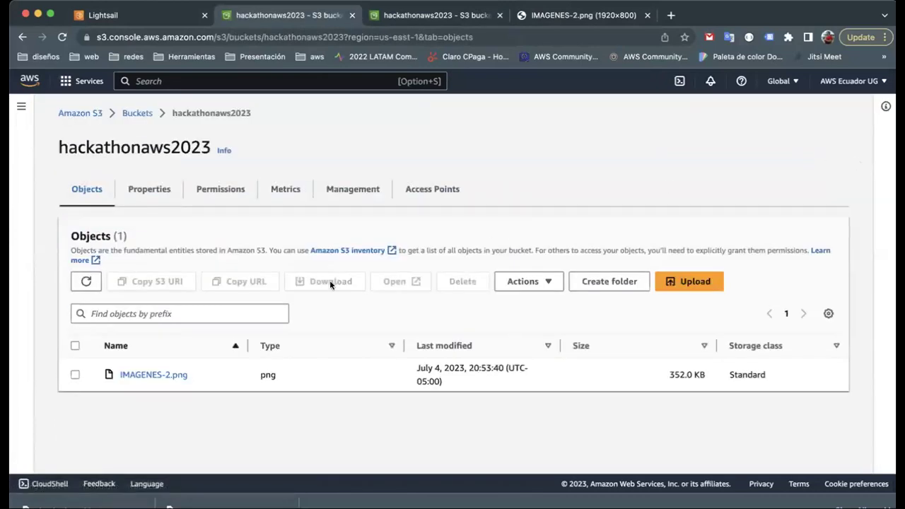
# Review the bucket's Permissions: public access unblocked, no bucket policy, ACL grantees
pyautogui.click(219, 188)
pyautogui.scroll(-3, 336, 206)
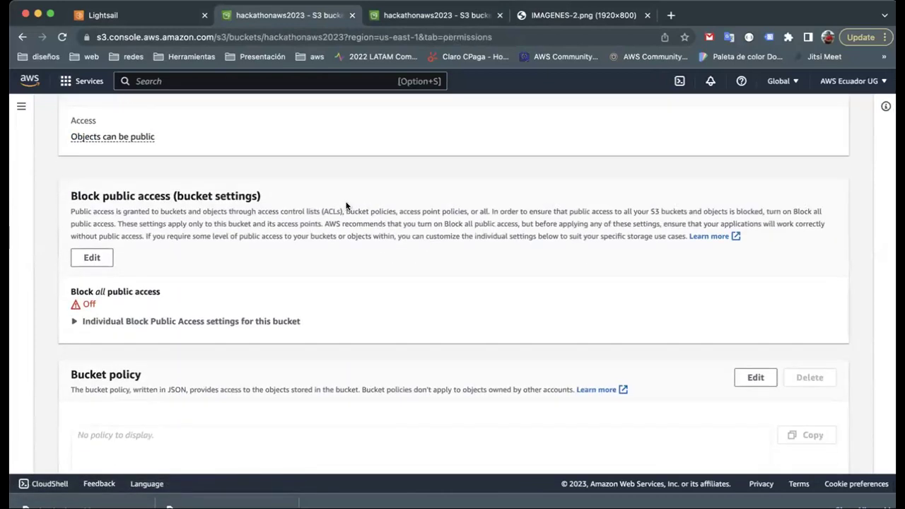
pyautogui.scroll(3, 289, 205)
pyautogui.scroll(-3, 242, 206)
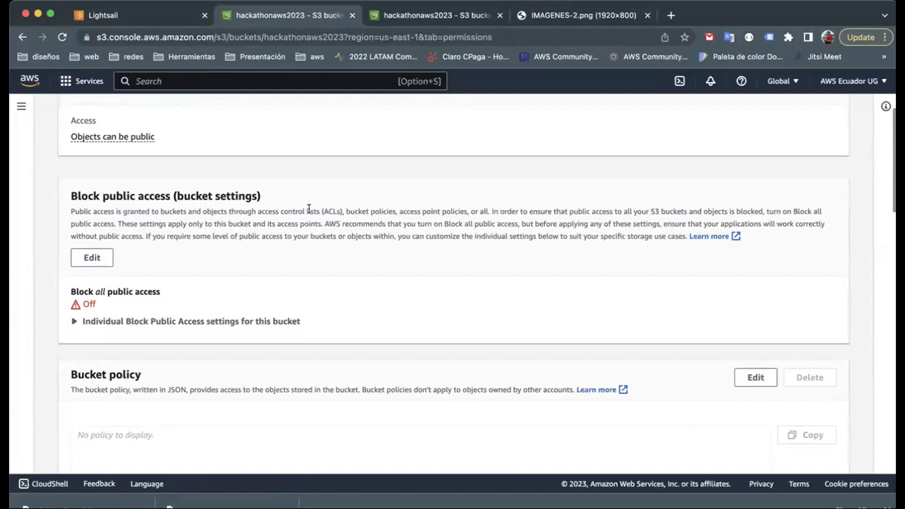
pyautogui.scroll(-2, 384, 254)
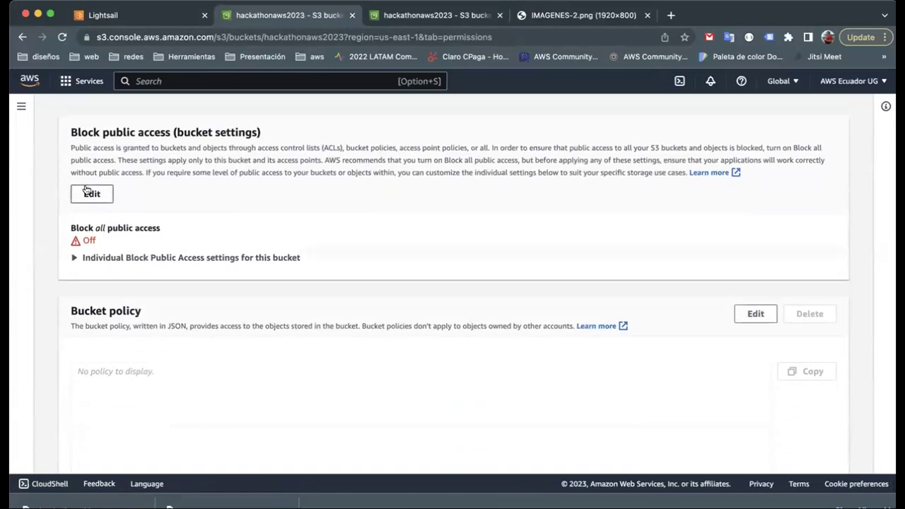
pyautogui.scroll(-5, 141, 307)
pyautogui.scroll(-5, 143, 310)
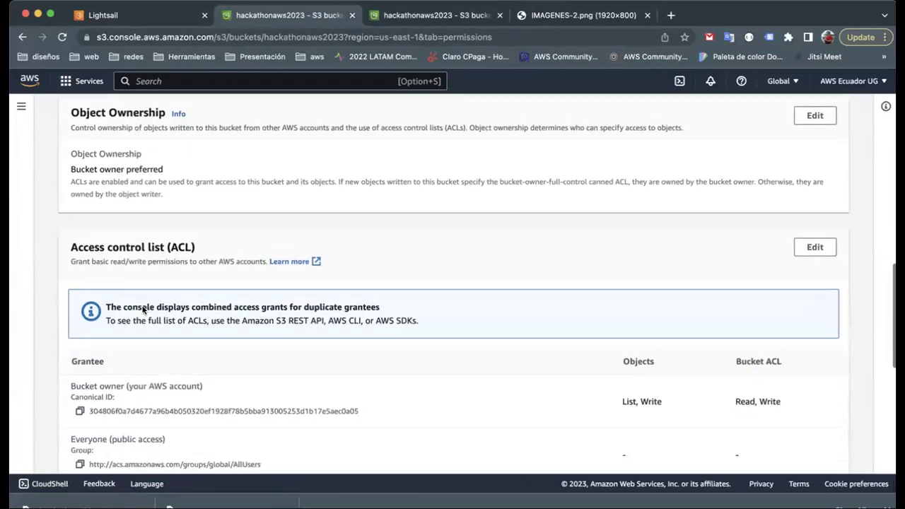
pyautogui.scroll(2, 817, 183)
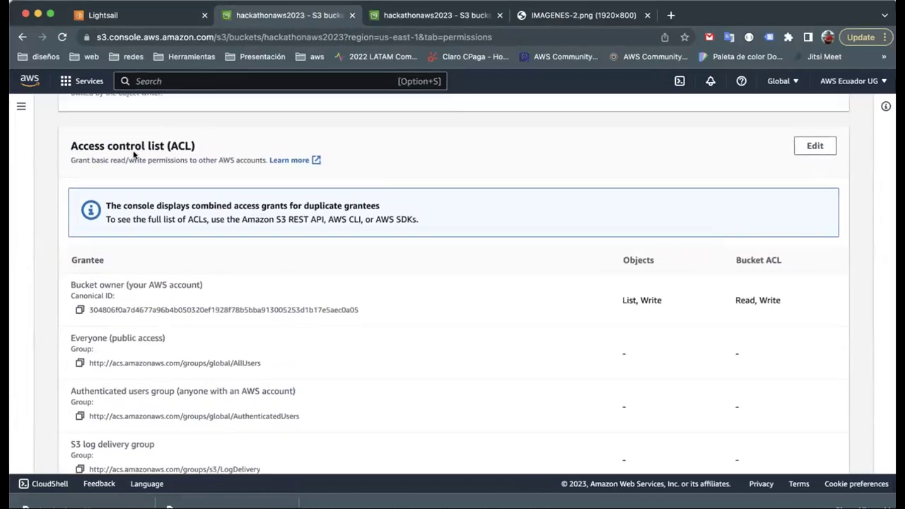
# Grant Everyone List access in the hackathonaws2023 bucket ACL, acknowledge the warning, and save
pyautogui.click(815, 146)
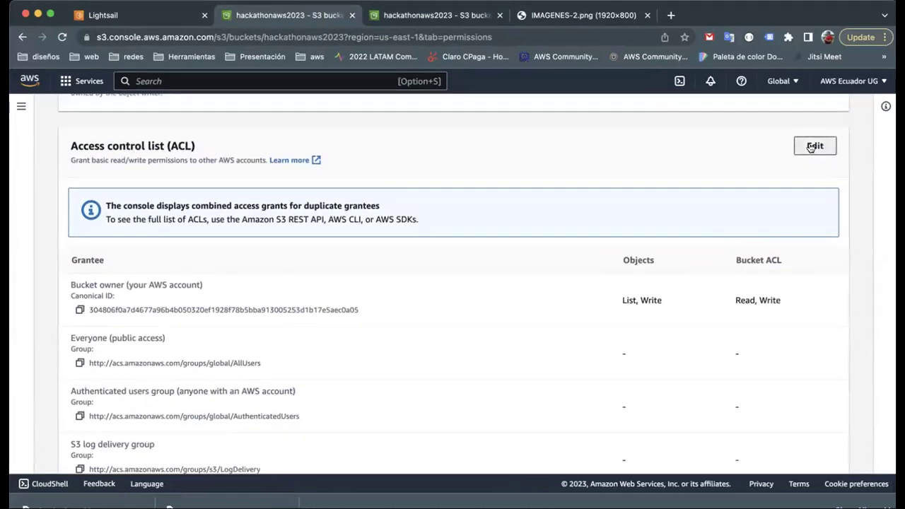
pyautogui.scroll(-1, 636, 233)
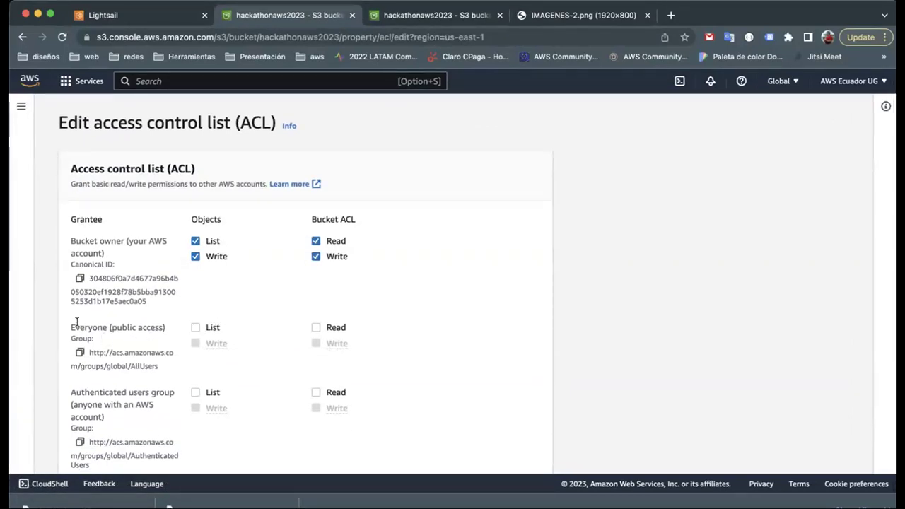
pyautogui.click(195, 328)
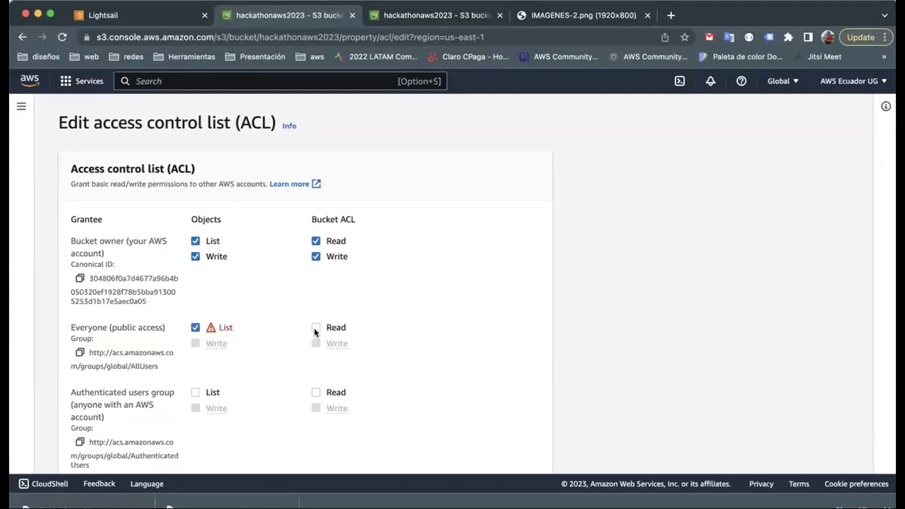
pyautogui.scroll(-1, 373, 299)
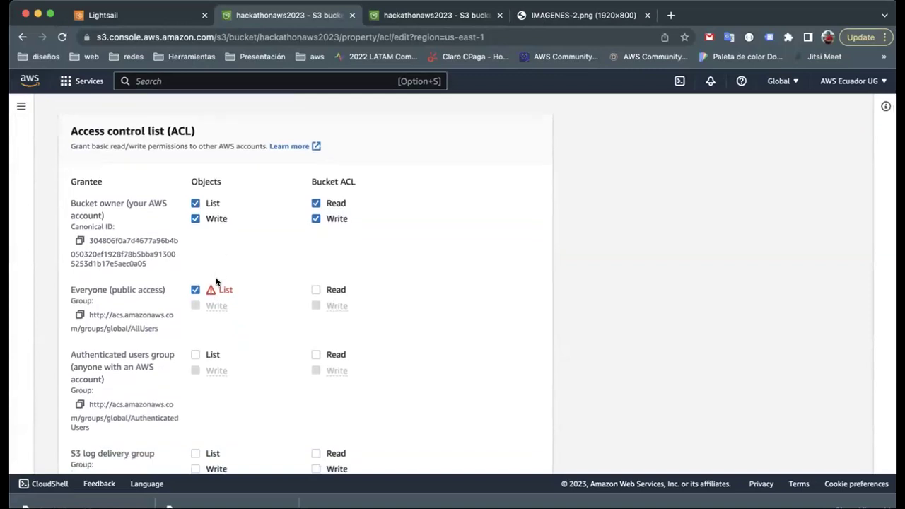
pyautogui.scroll(-1, 219, 292)
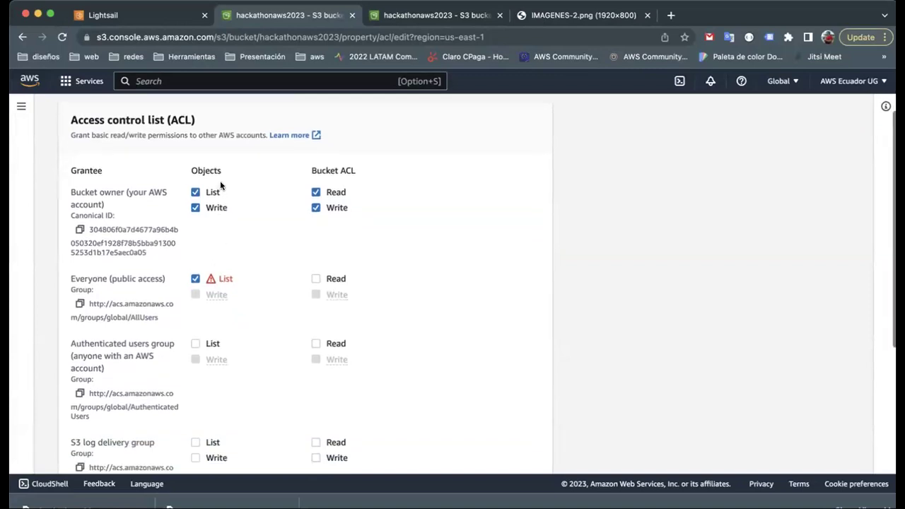
pyautogui.scroll(-7, 225, 273)
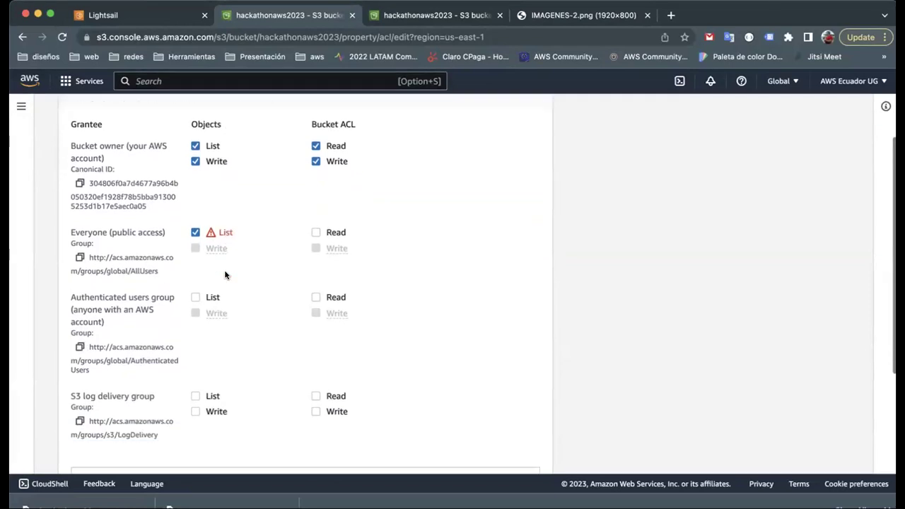
pyautogui.click(167, 329)
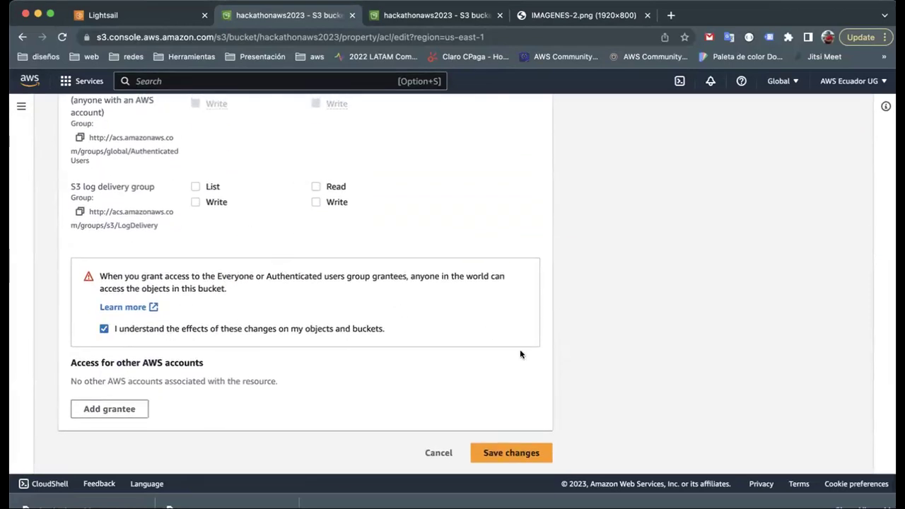
pyautogui.click(511, 452)
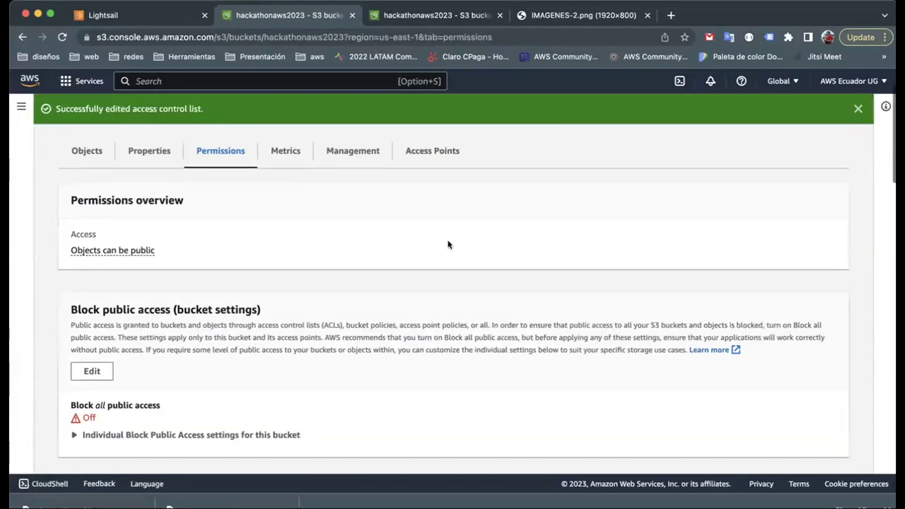
pyautogui.scroll(2, 169, 158)
# Show the hackathonaws2023 bucket's Objects tab listing IMAGENES-2.png
pyautogui.click(87, 218)
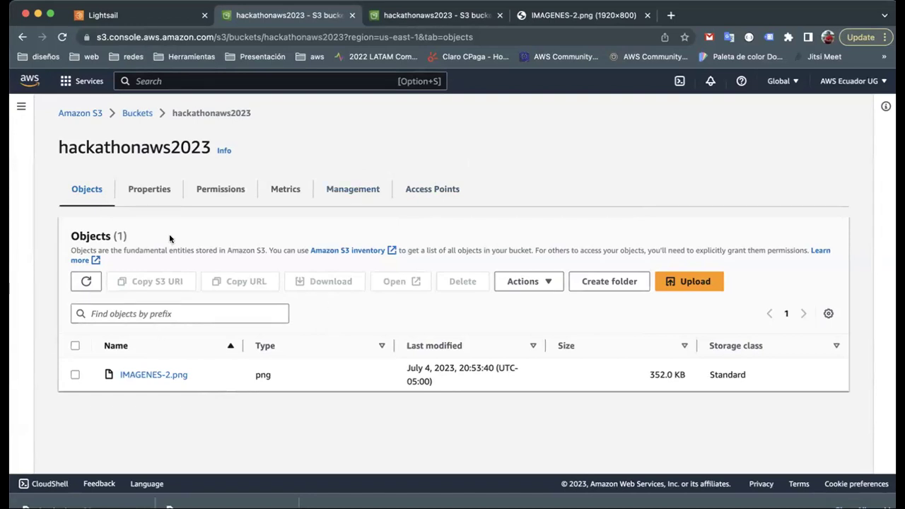
# Open IMAGENES-2.png's Permissions and begin editing its access control list
pyautogui.click(139, 375)
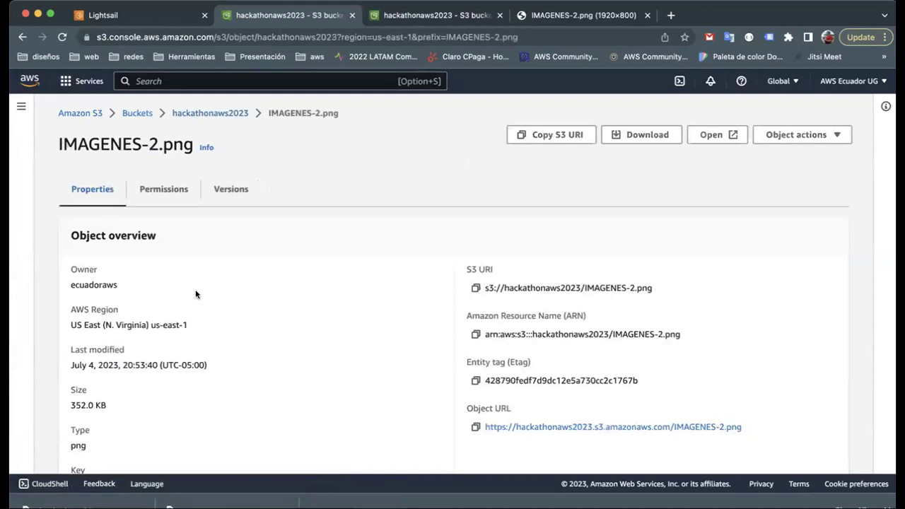
pyautogui.click(162, 191)
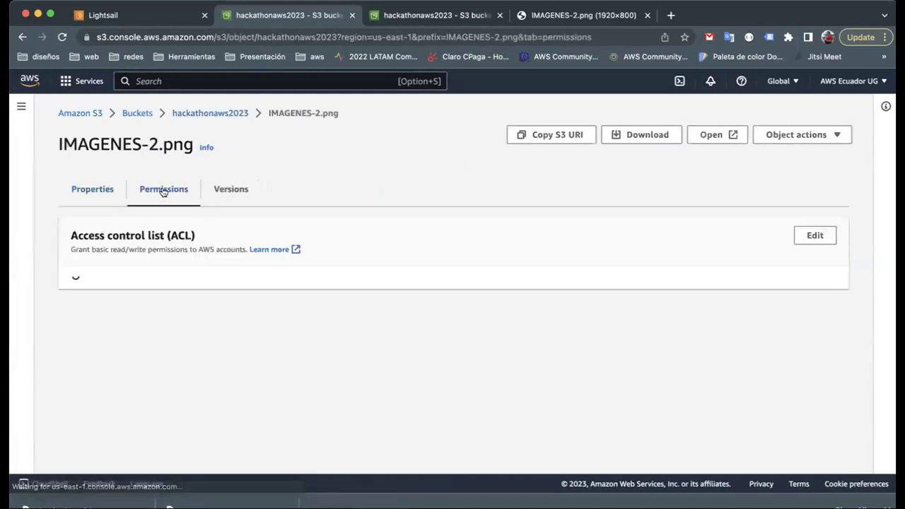
pyautogui.scroll(-1, 233, 211)
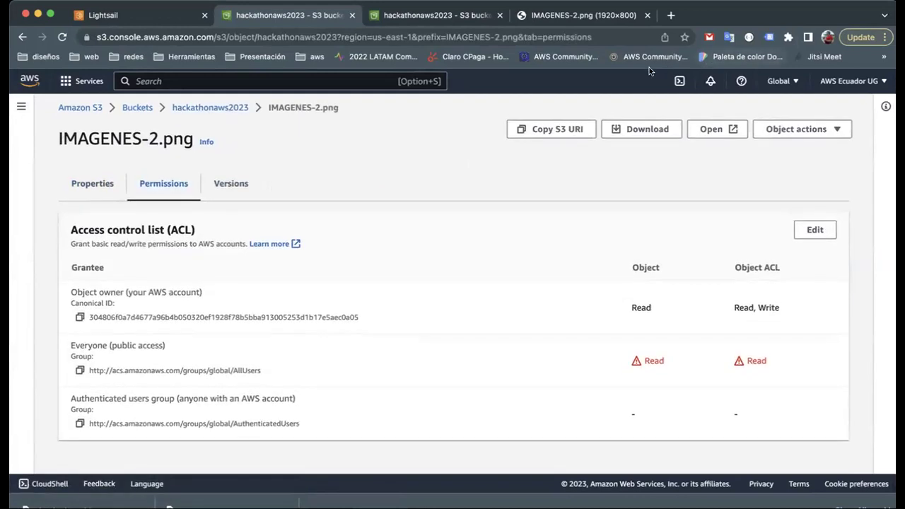
pyautogui.click(815, 231)
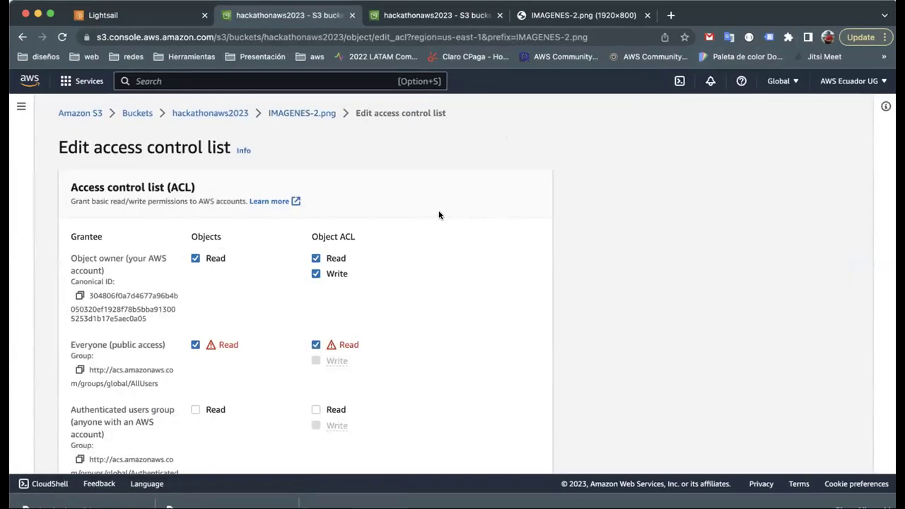
# Keep Everyone Read on the object ACL, acknowledge public access, and save
pyautogui.scroll(-2, 439, 215)
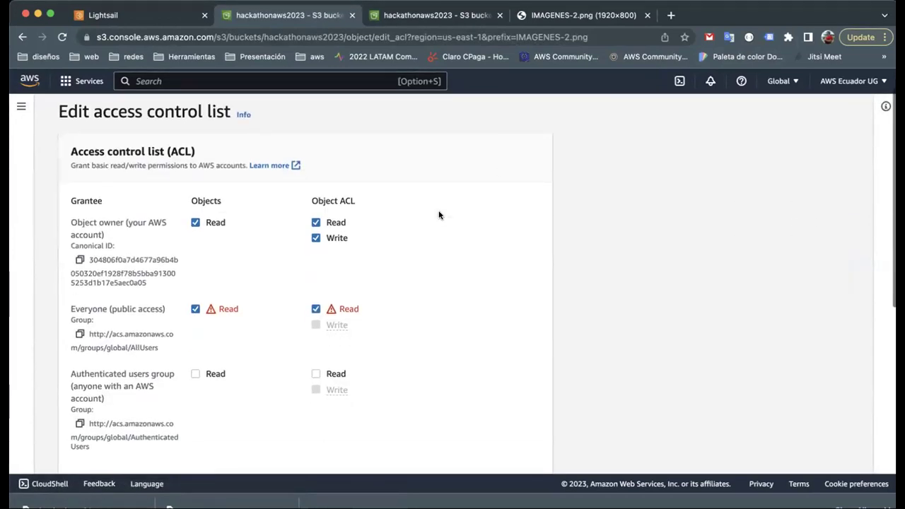
pyautogui.click(315, 309)
pyautogui.click(316, 309)
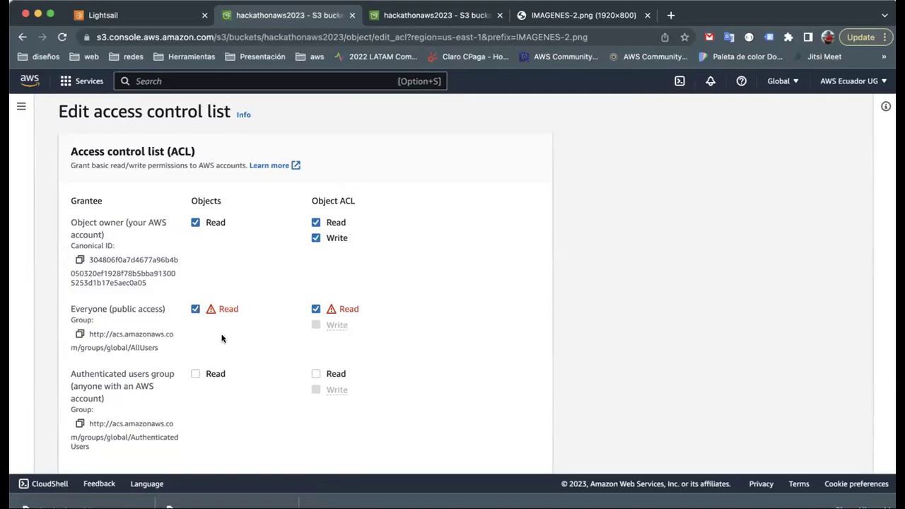
pyautogui.scroll(-1, 221, 338)
pyautogui.scroll(-4, 222, 339)
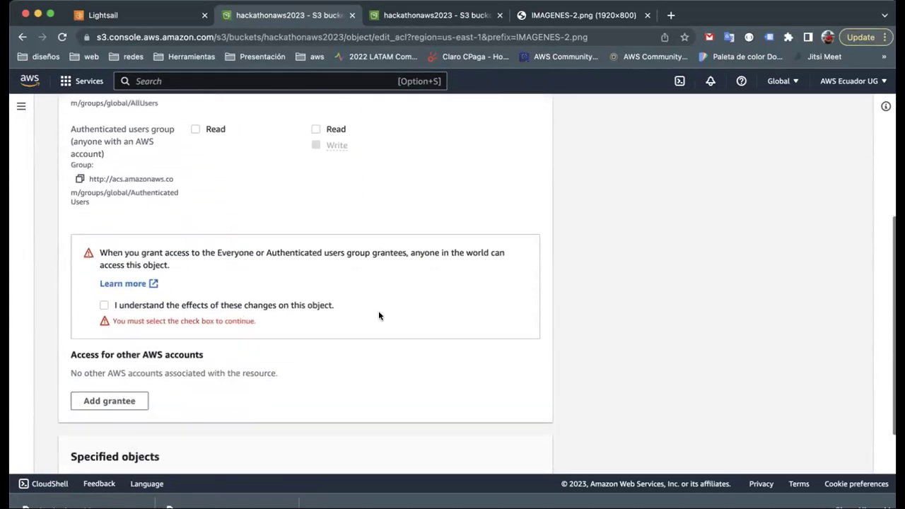
pyautogui.click(106, 273)
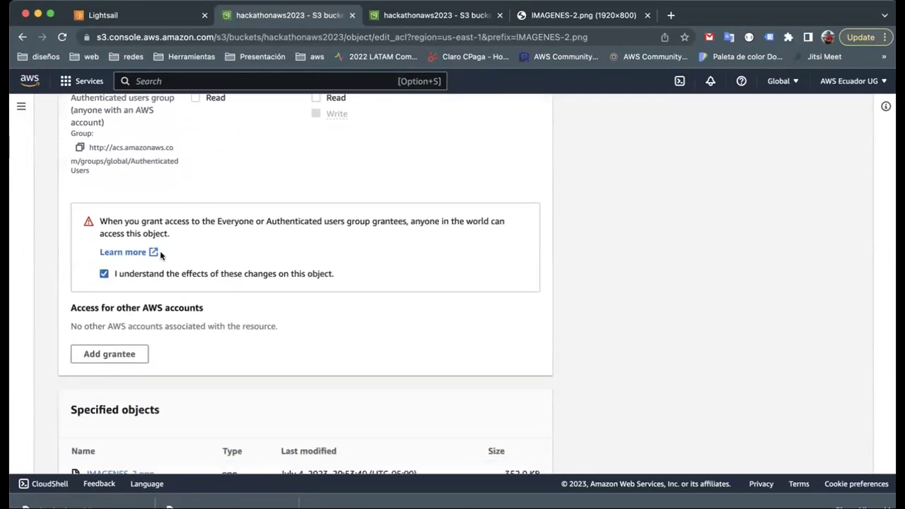
pyautogui.scroll(-1, 233, 249)
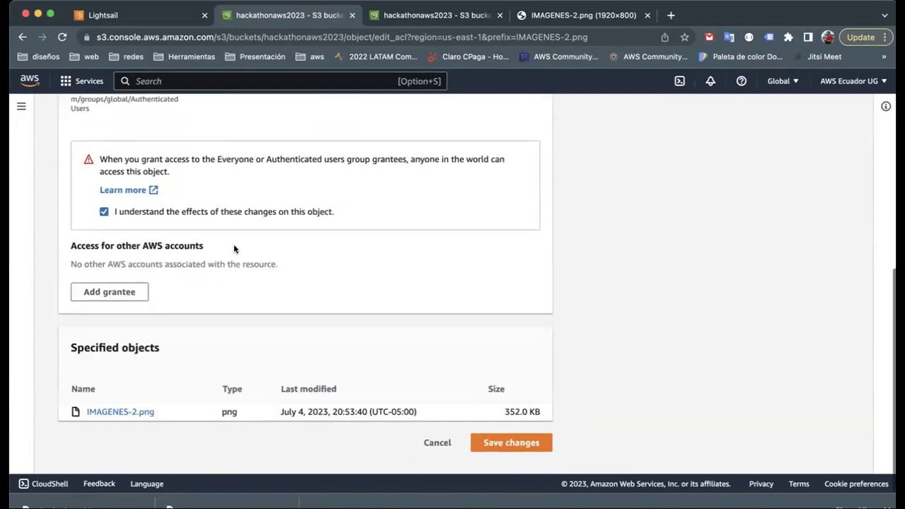
pyautogui.click(507, 445)
# Return from IMAGENES-2.png to the hackathonaws2023 bucket, then to the buckets list
pyautogui.scroll(-1, 508, 447)
pyautogui.scroll(1, 424, 319)
pyautogui.click(229, 143)
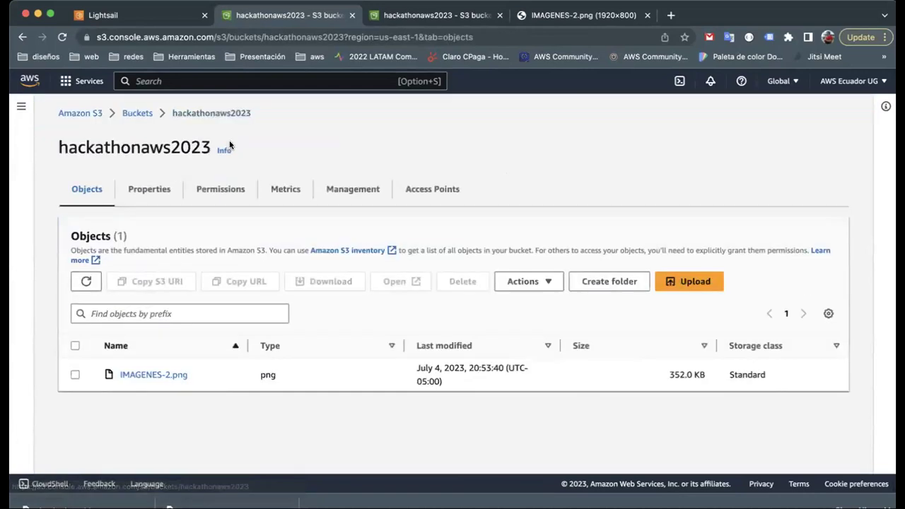
pyautogui.click(142, 114)
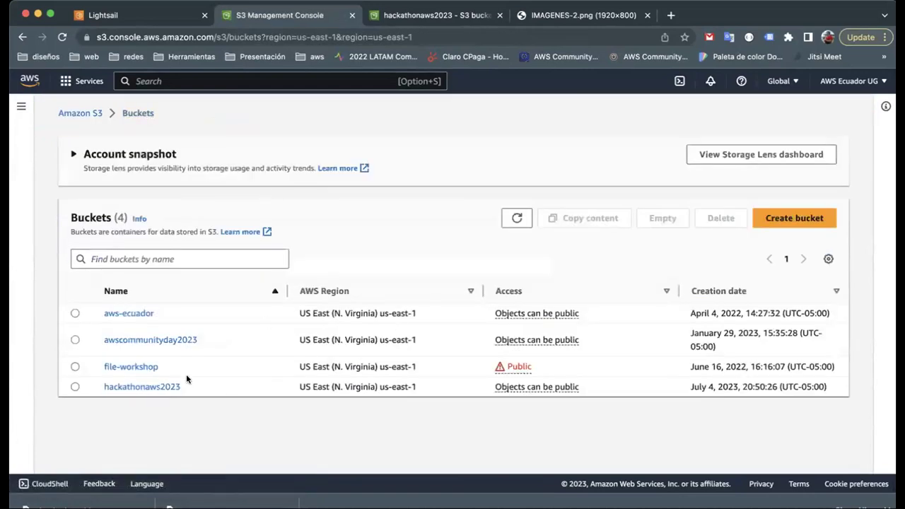
# Start a new bucket from the Buckets list with Create bucket
pyautogui.click(788, 213)
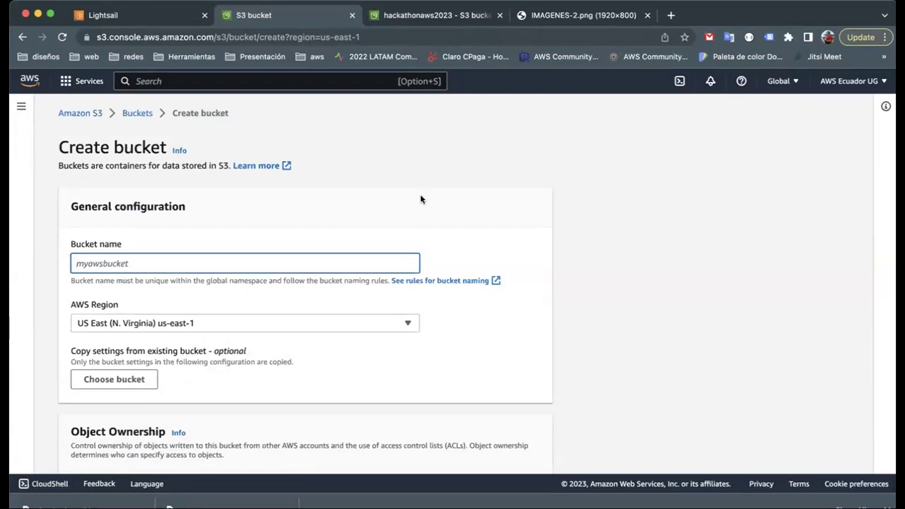
# Enable ACLs, unblock all public access, and acknowledge the bucket may become public
pyautogui.scroll(-5, 420, 200)
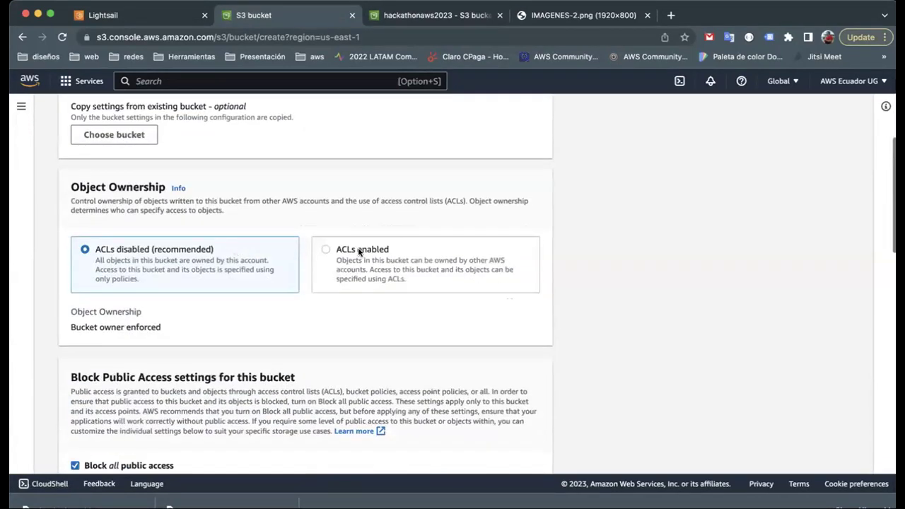
pyautogui.click(326, 249)
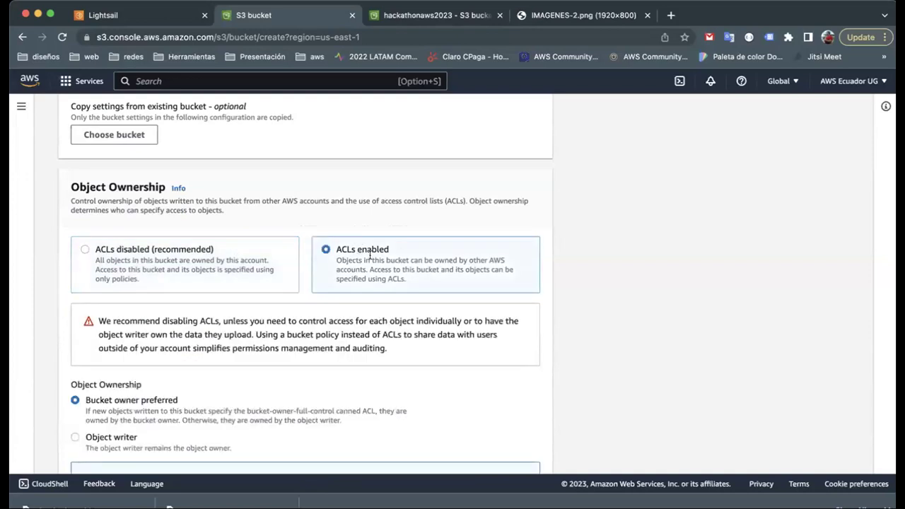
pyautogui.scroll(-3, 366, 260)
pyautogui.scroll(-1, 85, 308)
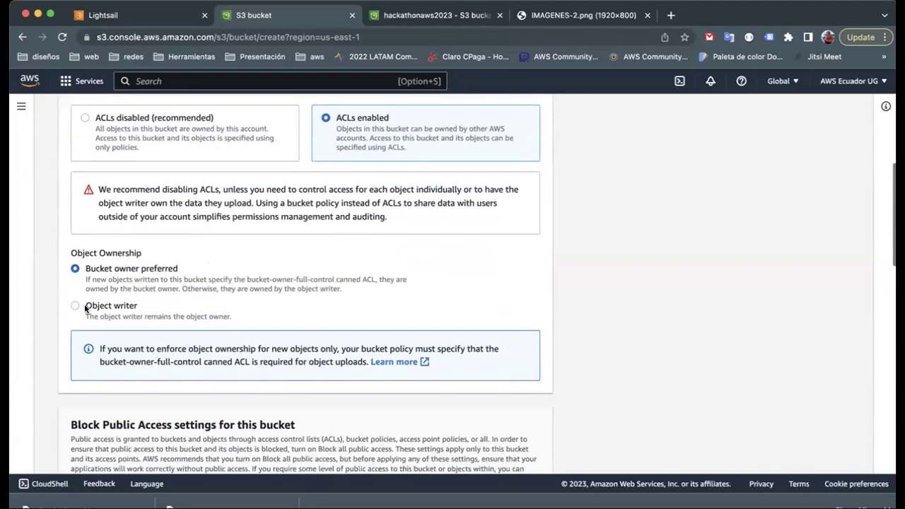
pyautogui.scroll(-5, 152, 269)
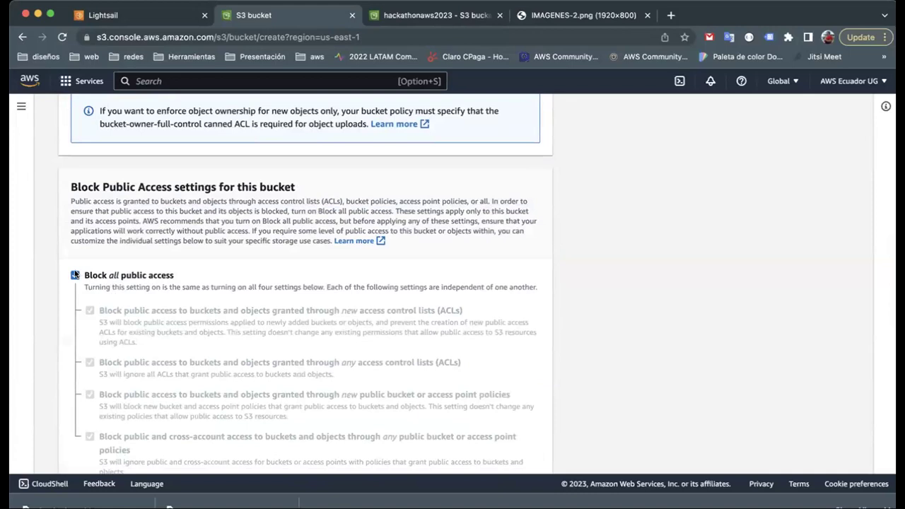
pyautogui.click(75, 275)
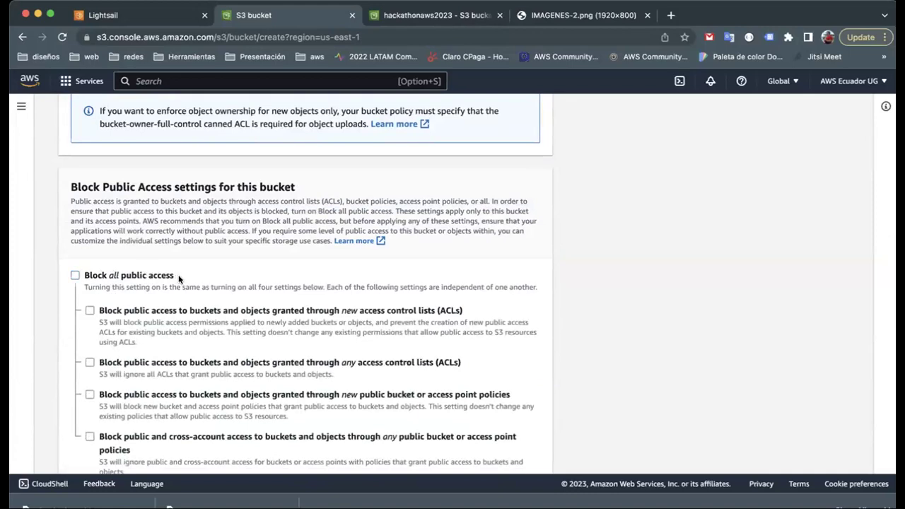
pyautogui.scroll(-6, 179, 278)
pyautogui.click(145, 286)
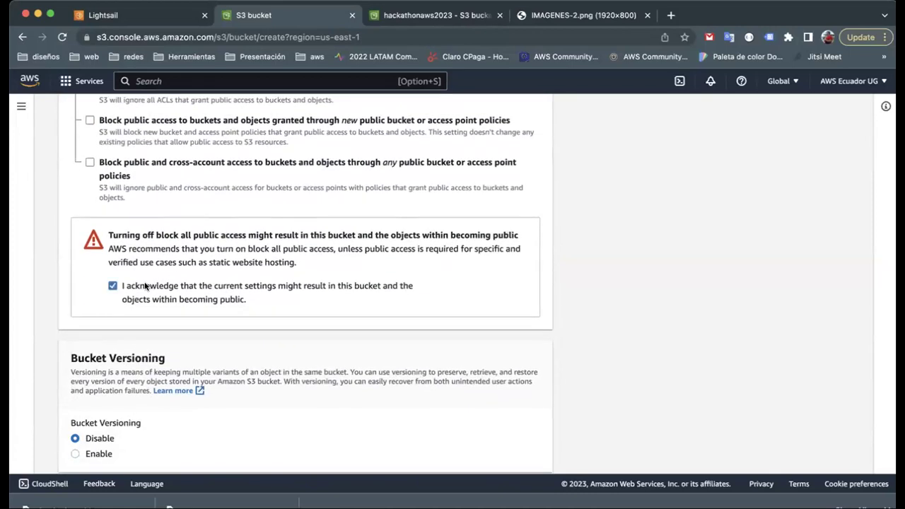
# Cancel the new-bucket form and return to the four-bucket list
pyautogui.scroll(-5, 145, 285)
pyautogui.scroll(-2, 145, 283)
pyautogui.scroll(-2, 309, 378)
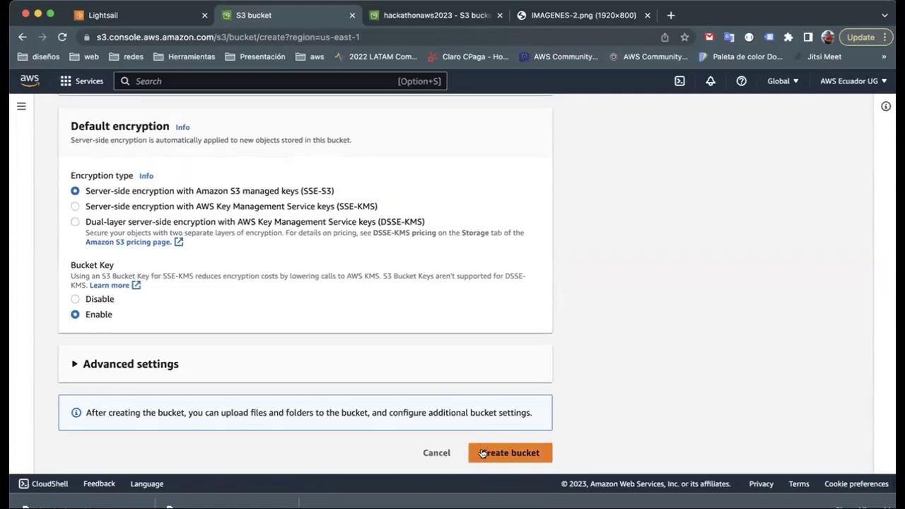
pyautogui.scroll(15, 494, 262)
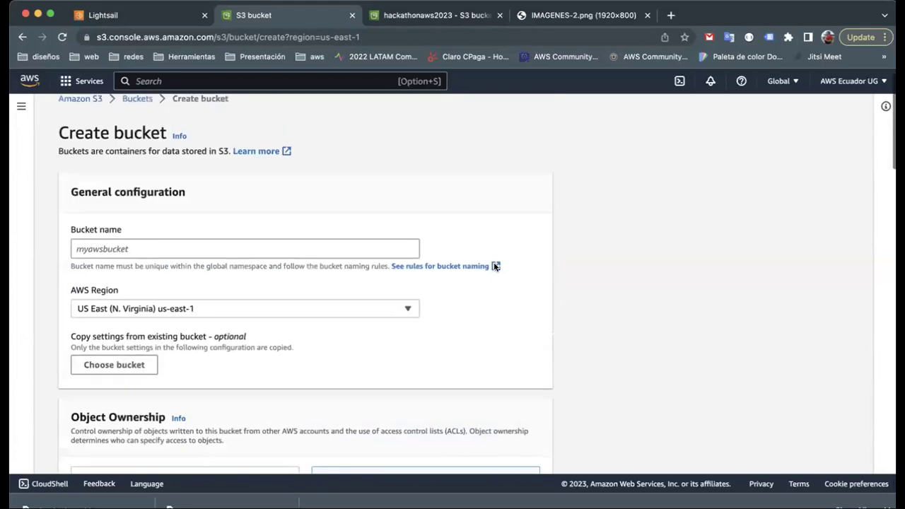
pyautogui.scroll(-13, 493, 264)
pyautogui.scroll(-5, 456, 353)
pyautogui.click(433, 450)
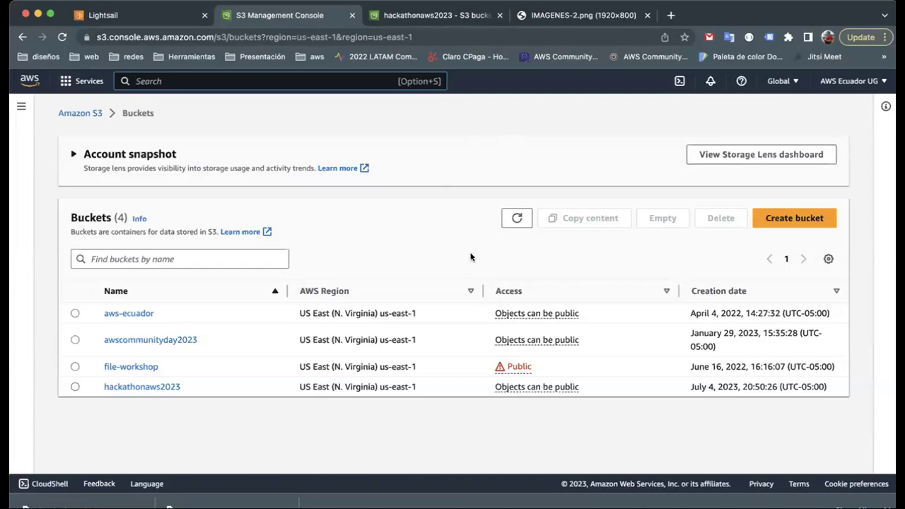
# Search the console for 'cloudfront' and open the CloudFront Distributions page
pyautogui.click(340, 78)
pyautogui.click(416, 162)
pyautogui.click(257, 82)
pyautogui.write('cloud')
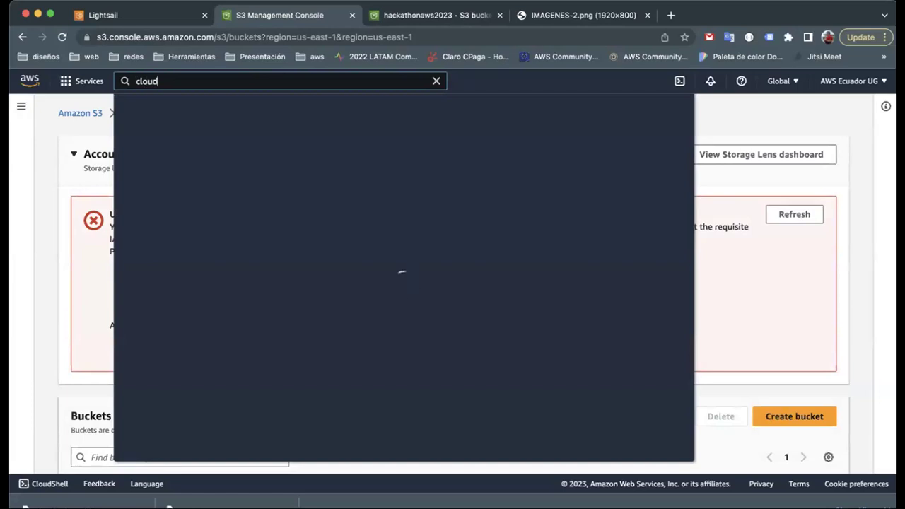
pyautogui.write(' WAN')
pyautogui.press('BackSpace')
pyautogui.press('BackSpace')
pyautogui.press('BackSpace')
pyautogui.press('BackSpace')
pyautogui.press('BackSpace')
pyautogui.write('cloud')
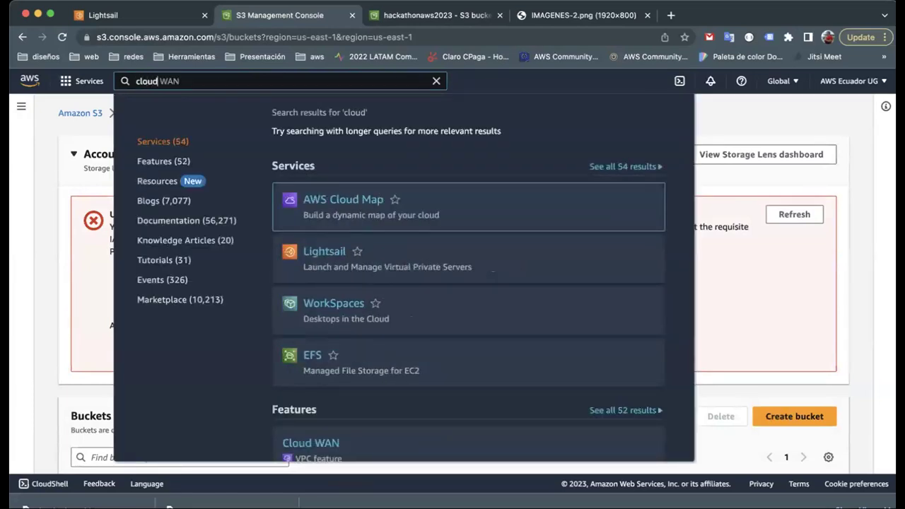
pyautogui.write('front')
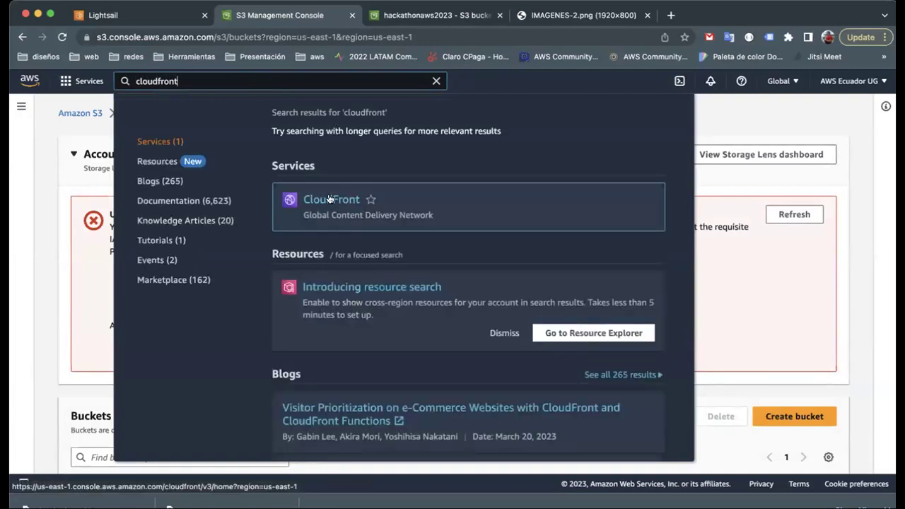
pyautogui.click(329, 199)
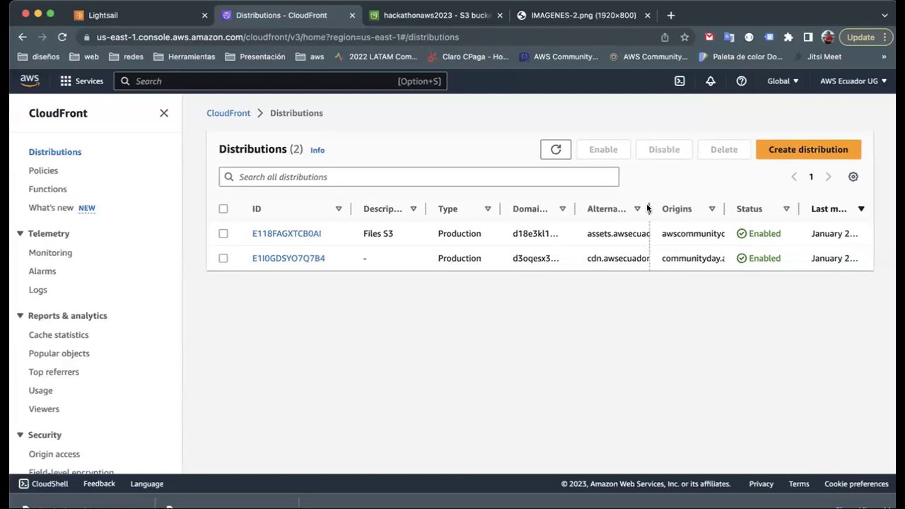
# Create a new distribution with hackathonaws2023.s3.amazonaws.com as its origin domain
pyautogui.moveTo(648, 208); pyautogui.dragTo(723, 208)
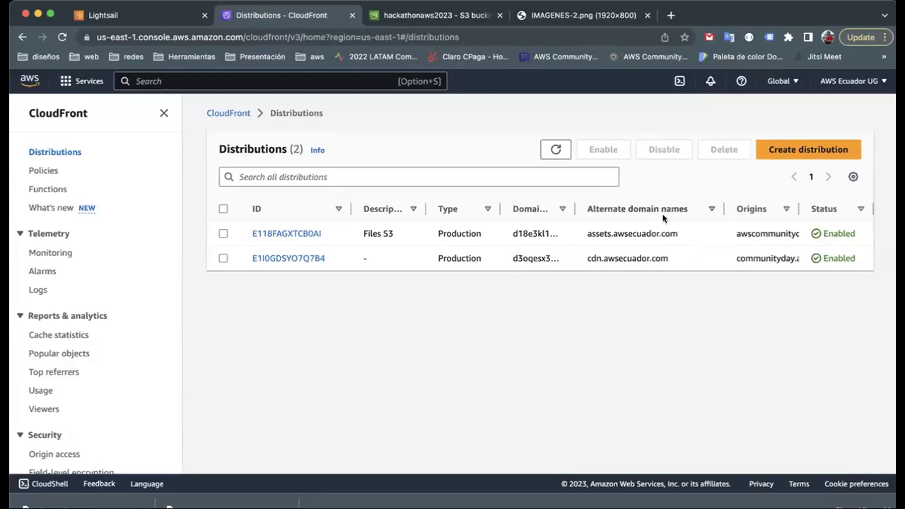
pyautogui.click(800, 149)
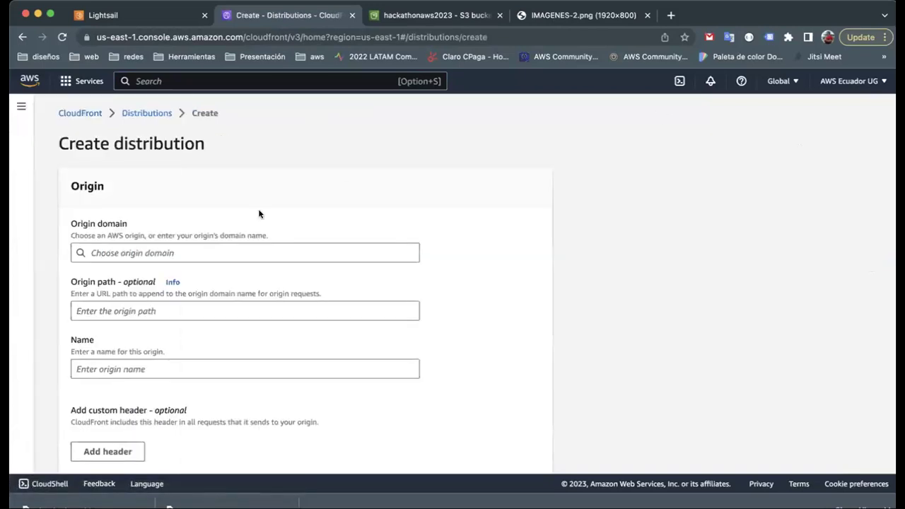
pyautogui.click(198, 252)
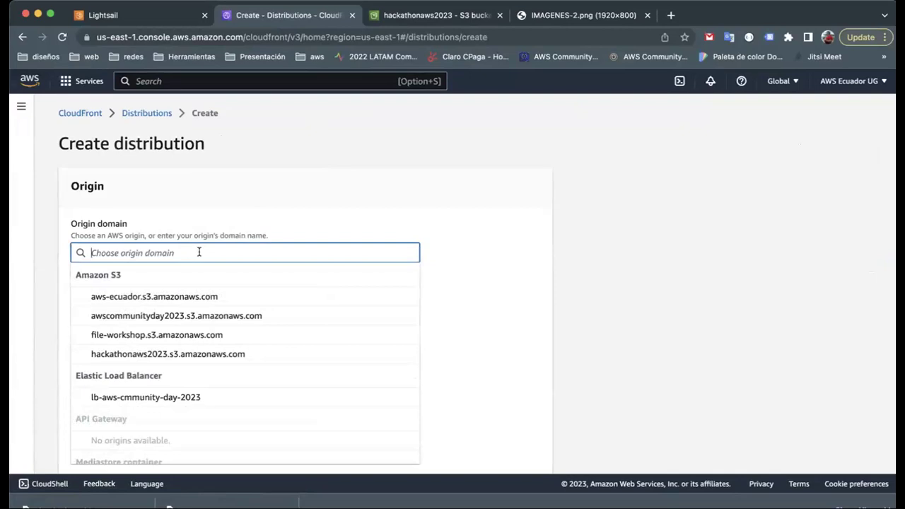
pyautogui.click(239, 194)
pyautogui.scroll(-1, 239, 195)
pyautogui.scroll(1, 238, 194)
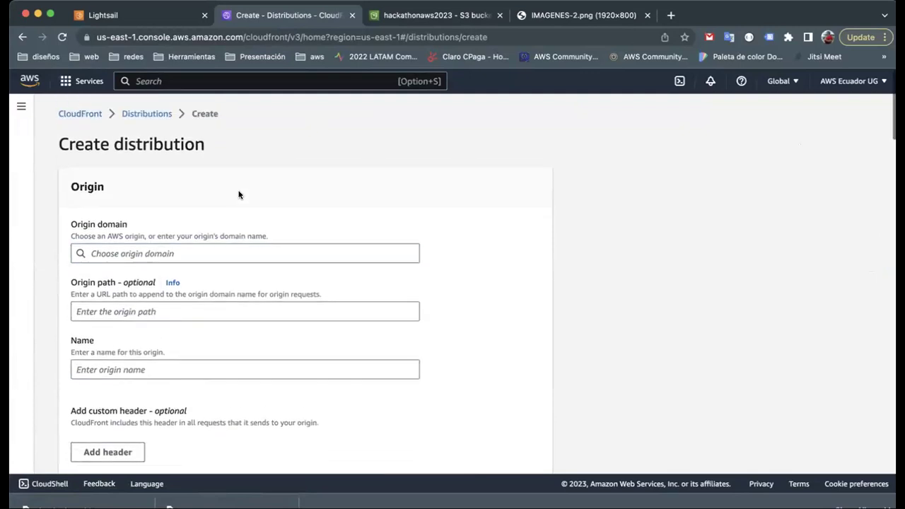
pyautogui.click(141, 114)
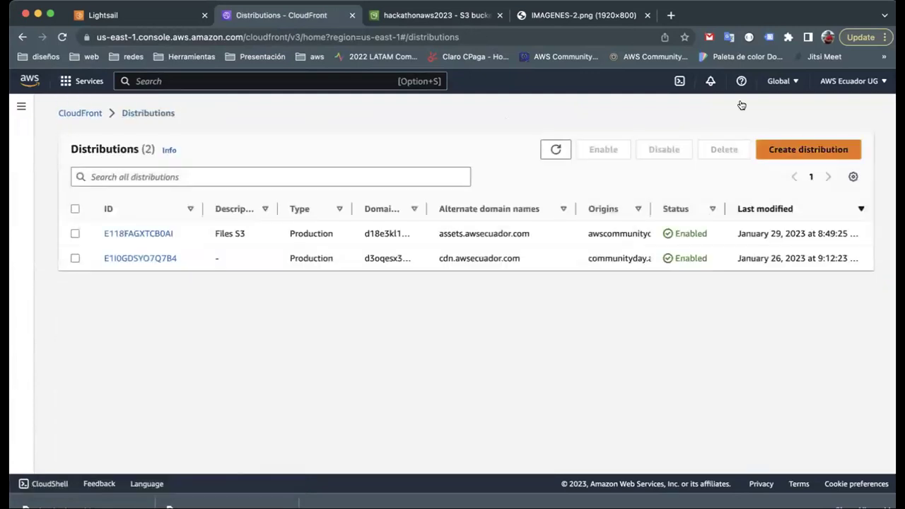
pyautogui.click(817, 149)
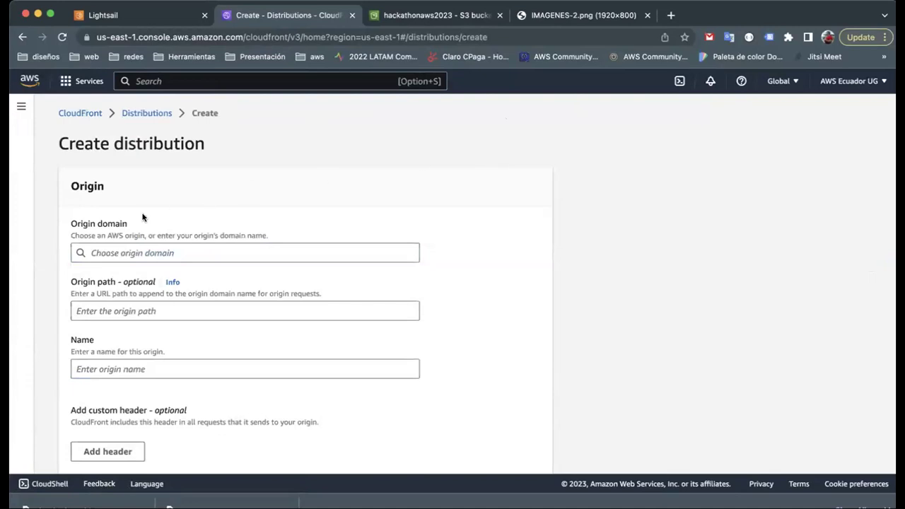
pyautogui.click(124, 253)
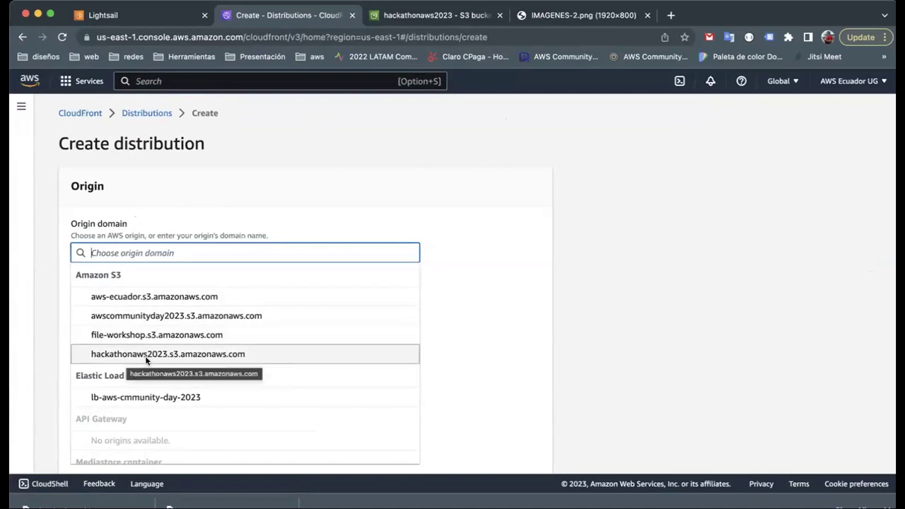
pyautogui.click(151, 358)
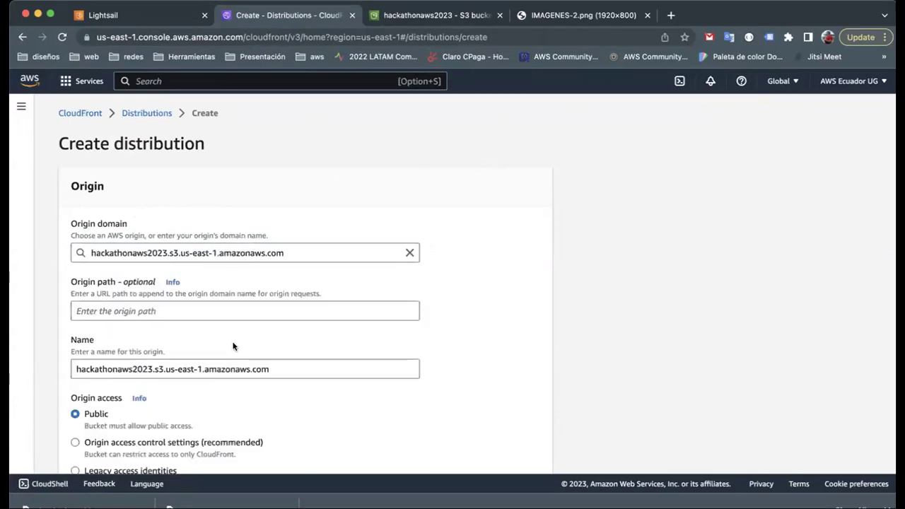
pyautogui.scroll(-5, 234, 346)
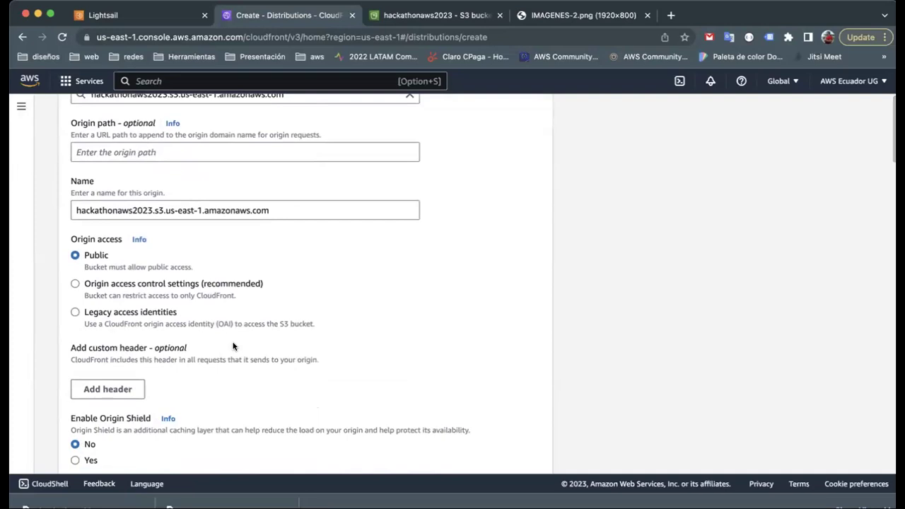
pyautogui.scroll(-5, 202, 258)
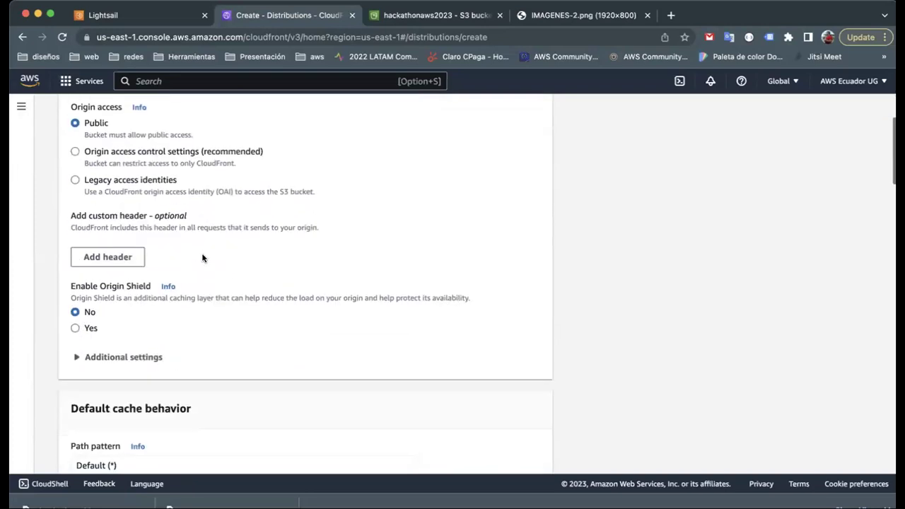
pyautogui.scroll(-1, 202, 259)
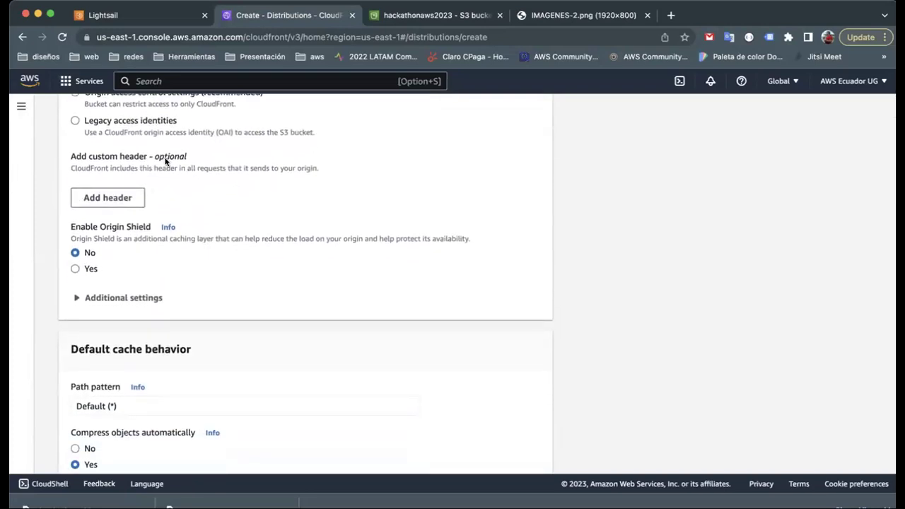
pyautogui.scroll(-8, 164, 162)
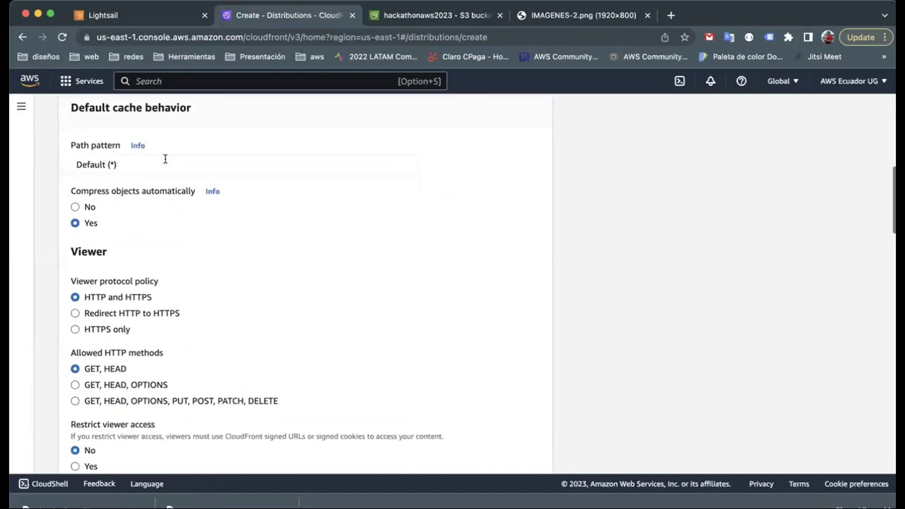
pyautogui.scroll(-1, 238, 303)
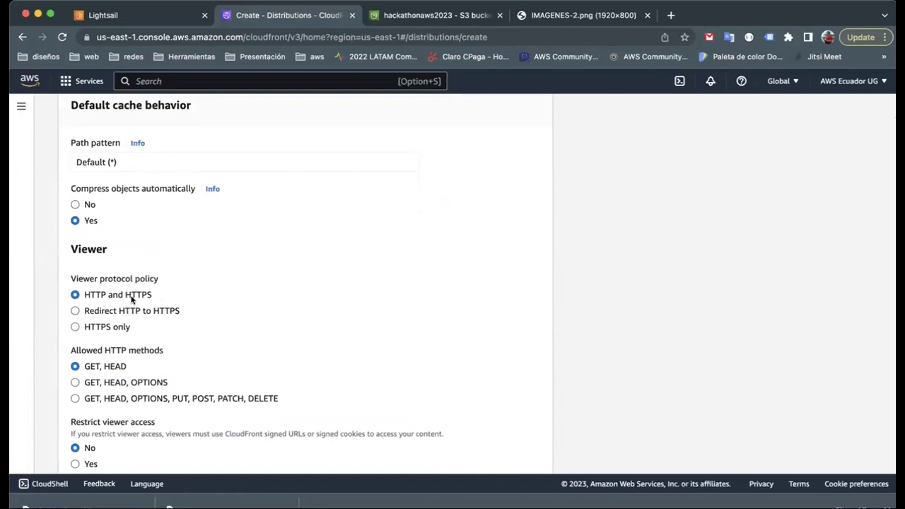
pyautogui.scroll(-5, 132, 299)
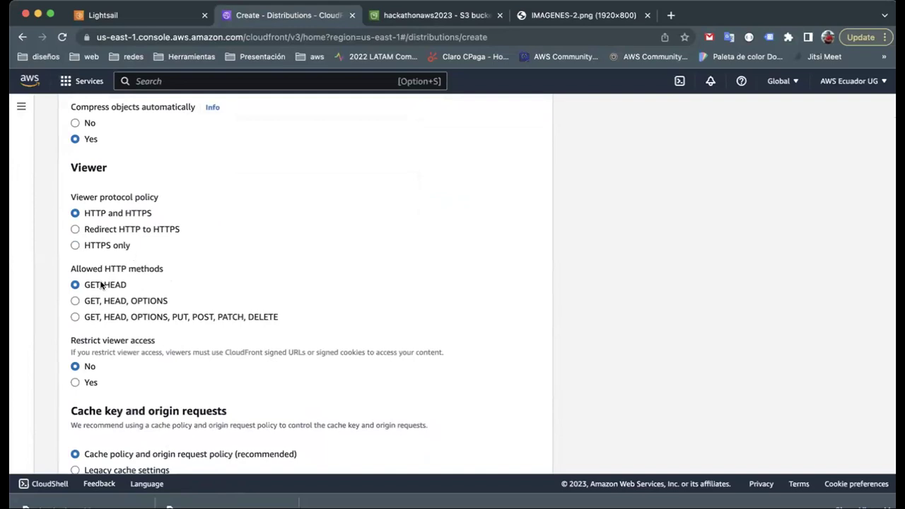
pyautogui.scroll(-10, 121, 287)
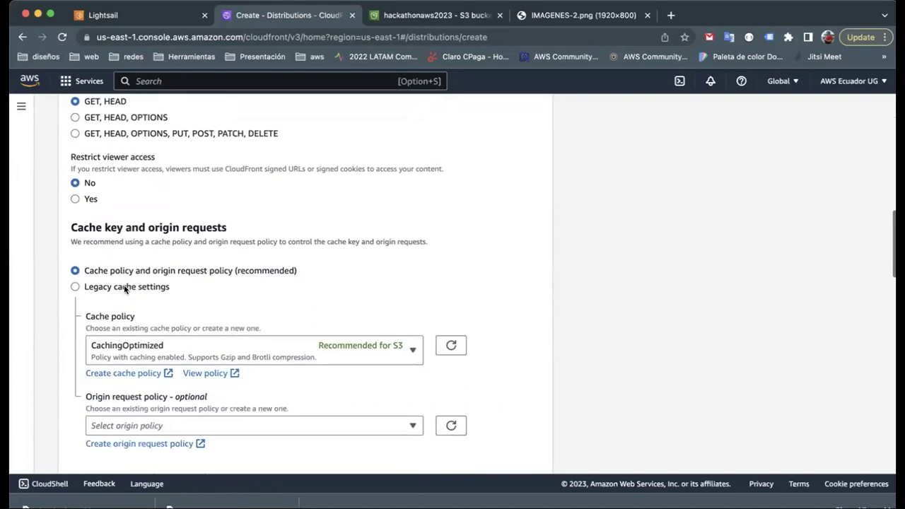
pyautogui.scroll(-1, 125, 288)
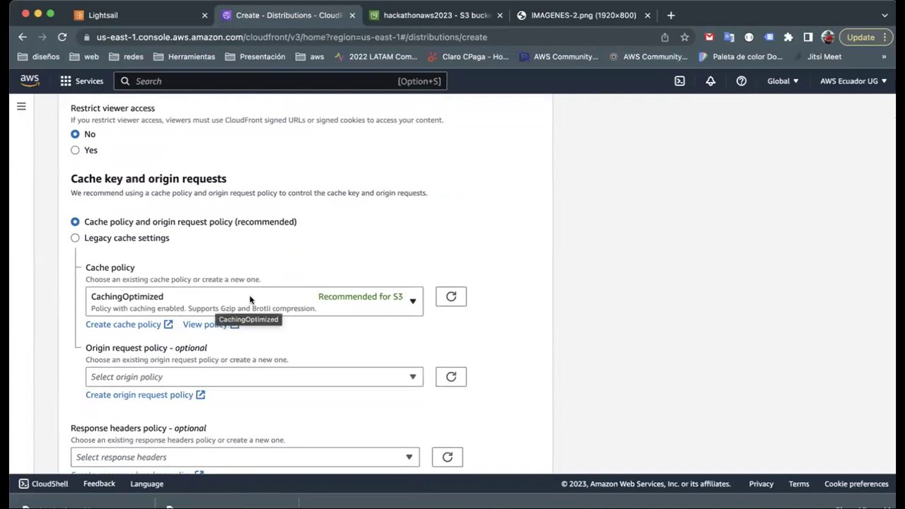
pyautogui.scroll(-8, 250, 300)
pyautogui.scroll(-10, 250, 300)
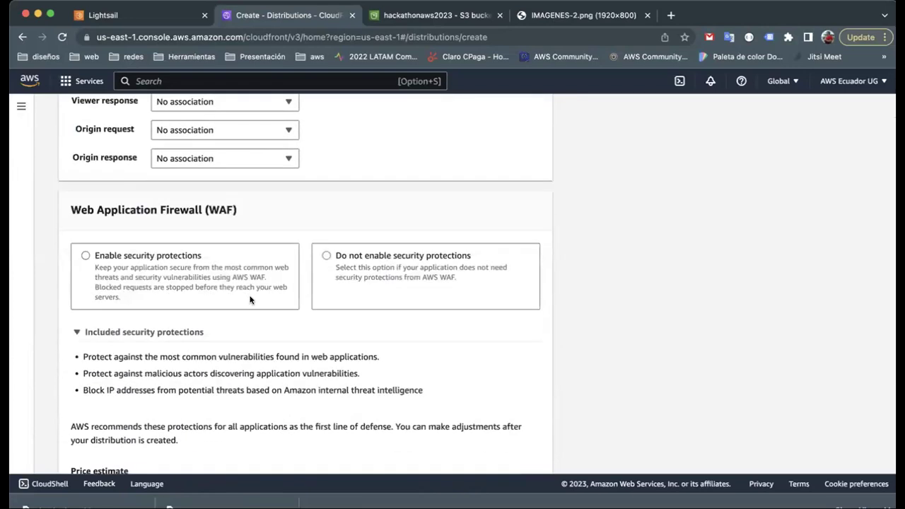
pyautogui.scroll(-17, 250, 300)
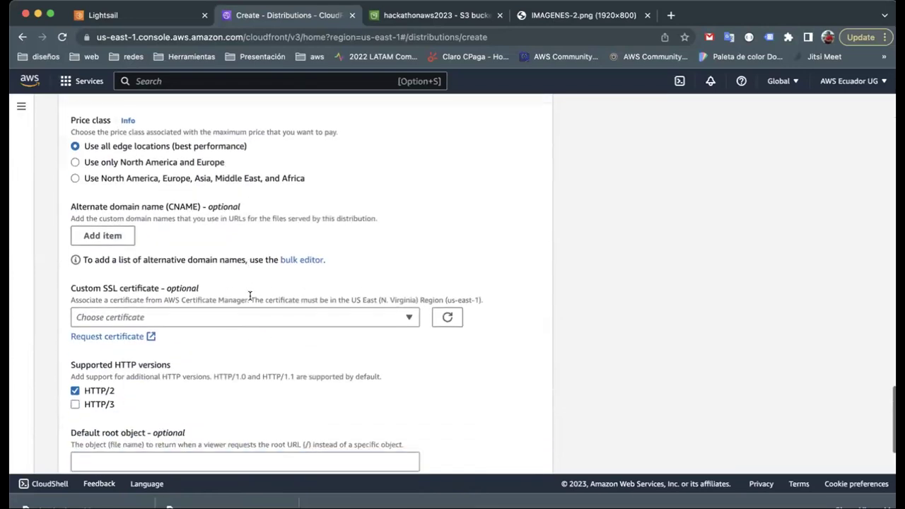
pyautogui.scroll(3, 249, 299)
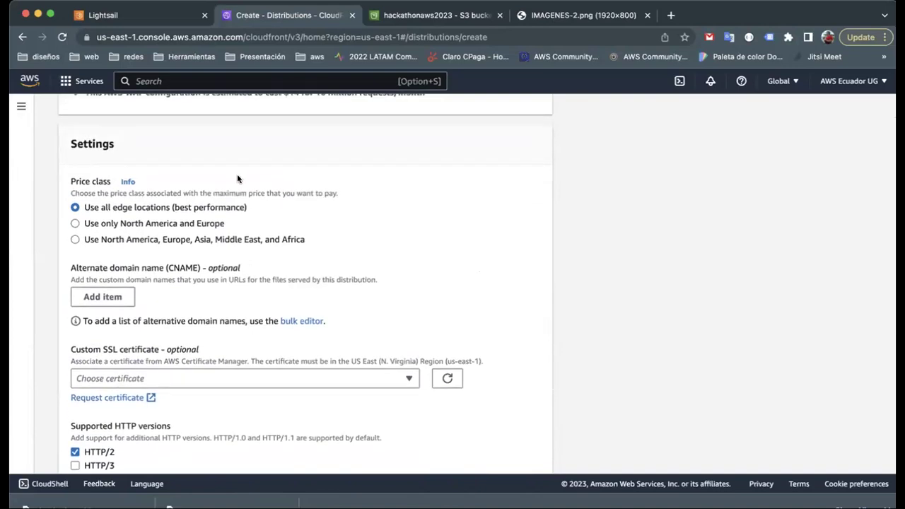
pyautogui.scroll(-2, 192, 245)
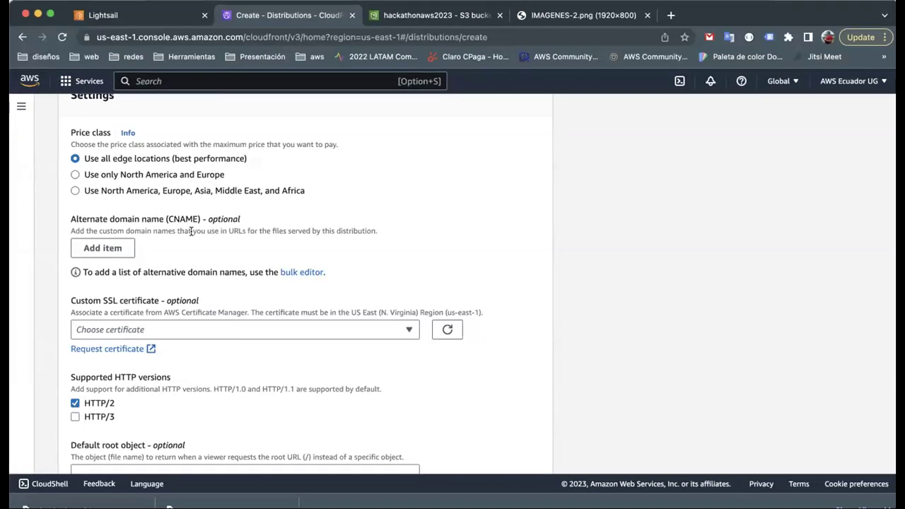
pyautogui.click(147, 17)
# Check the existing distributions' domain names, assets.awsecuador.com and cdn.awsecuador.com
pyautogui.click(699, 92)
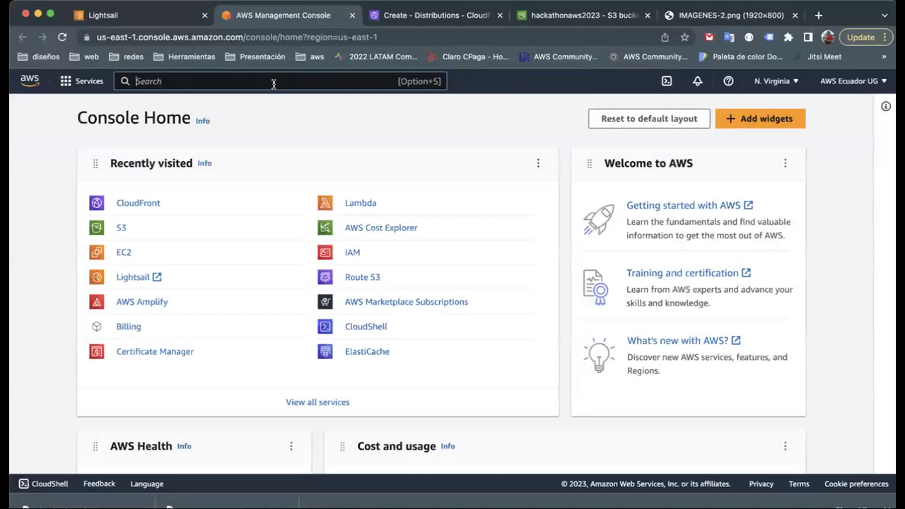
pyautogui.click(145, 203)
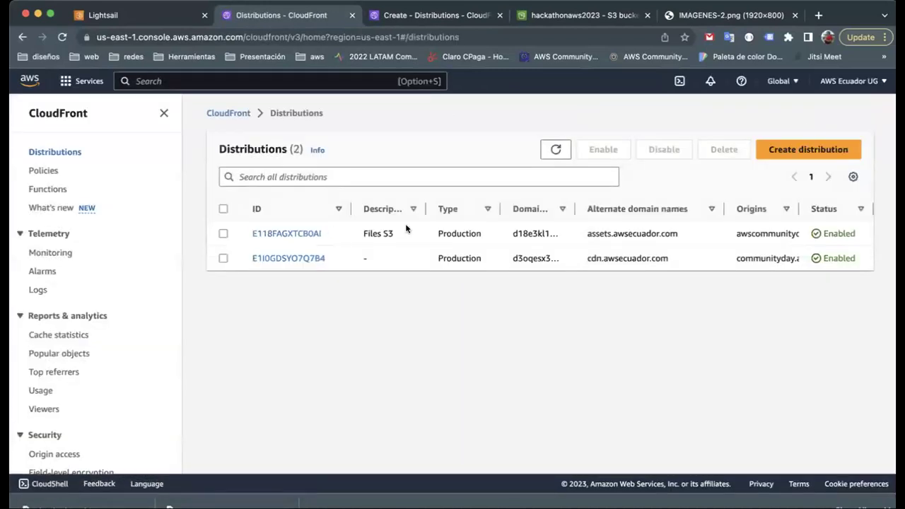
pyautogui.hscroll(3, 424, 237)
pyautogui.doubleClick(547, 233)
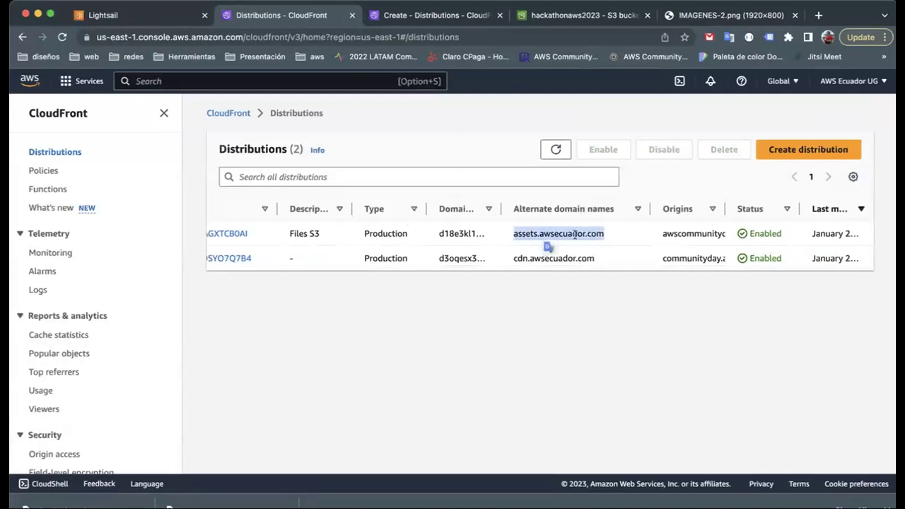
pyautogui.moveTo(513, 258); pyautogui.dragTo(527, 258)
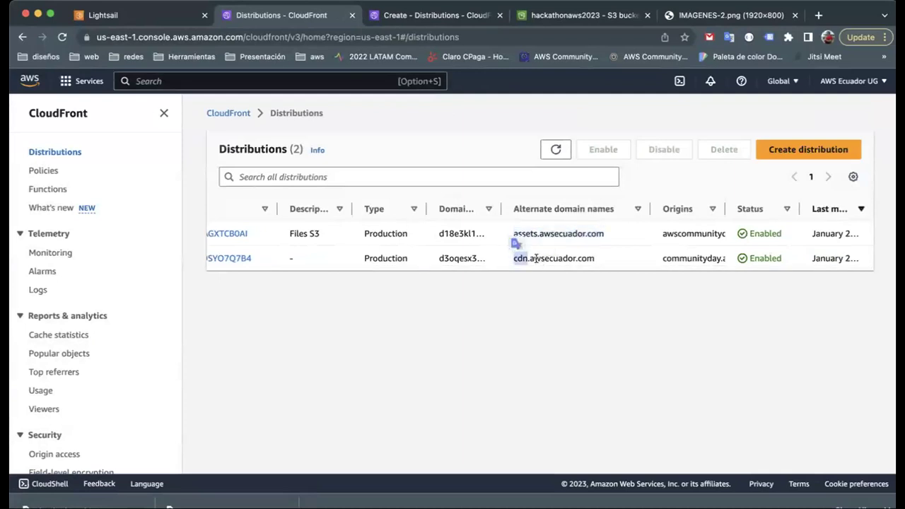
pyautogui.doubleClick(568, 259)
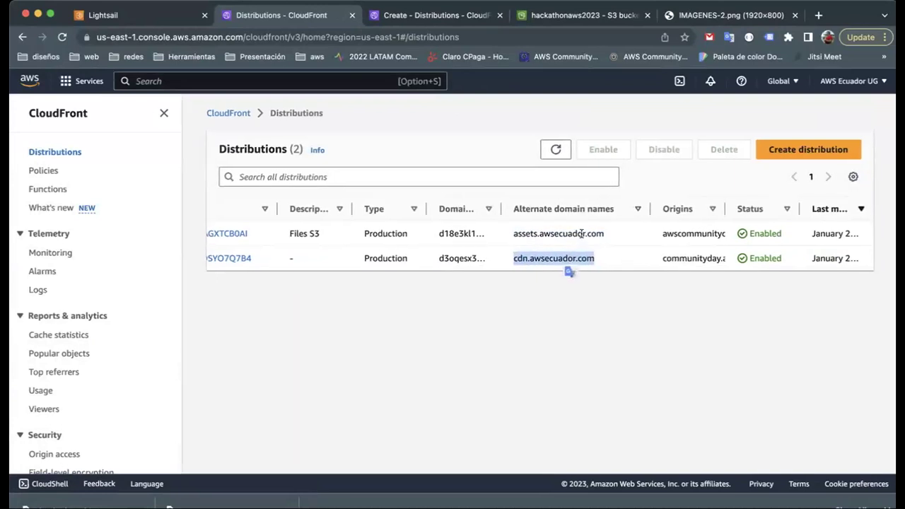
# Return to the distribution being created and scroll down to its CNAME settings
pyautogui.click(601, 15)
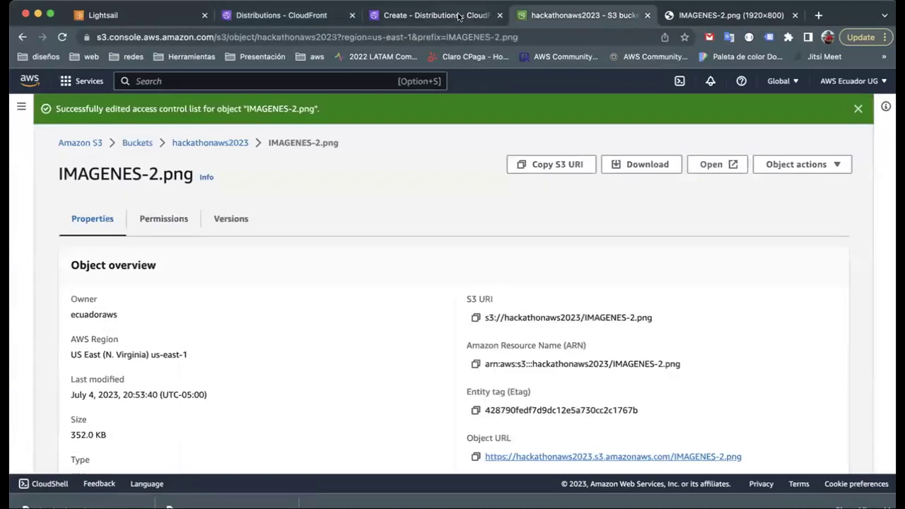
pyautogui.click(458, 16)
pyautogui.scroll(-2, 350, 229)
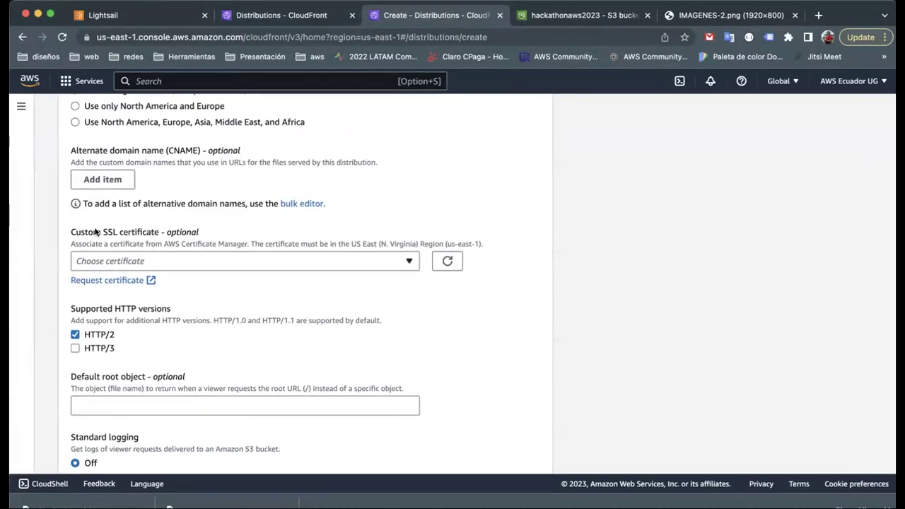
# Add hackathon.awsugecuador.com as an alternate domain name of the distribution
pyautogui.moveTo(81, 232); pyautogui.dragTo(198, 233)
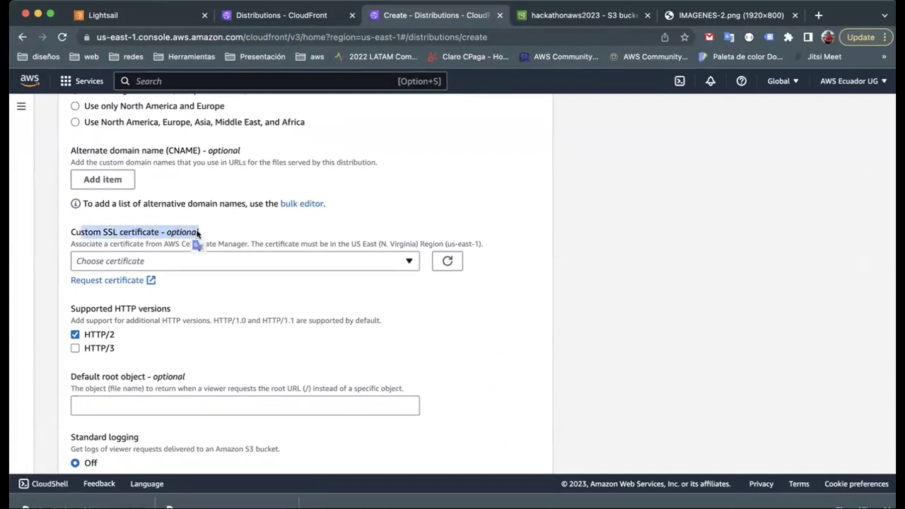
pyautogui.scroll(1, 174, 231)
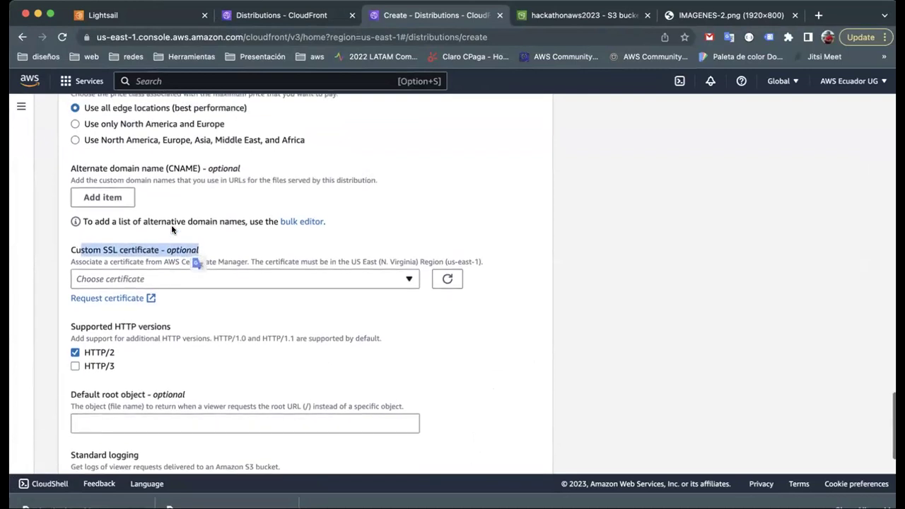
pyautogui.click(102, 198)
pyautogui.write('hack')
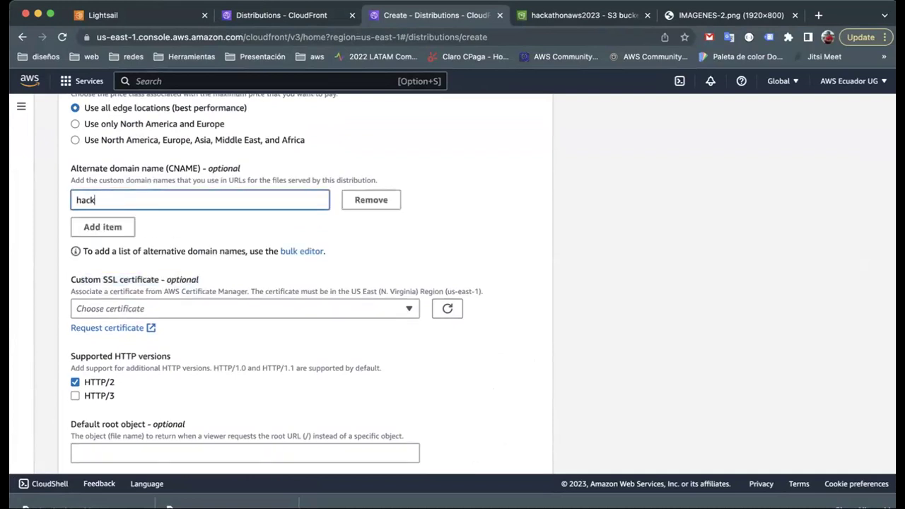
pyautogui.write('athon.awsugecuador.com')
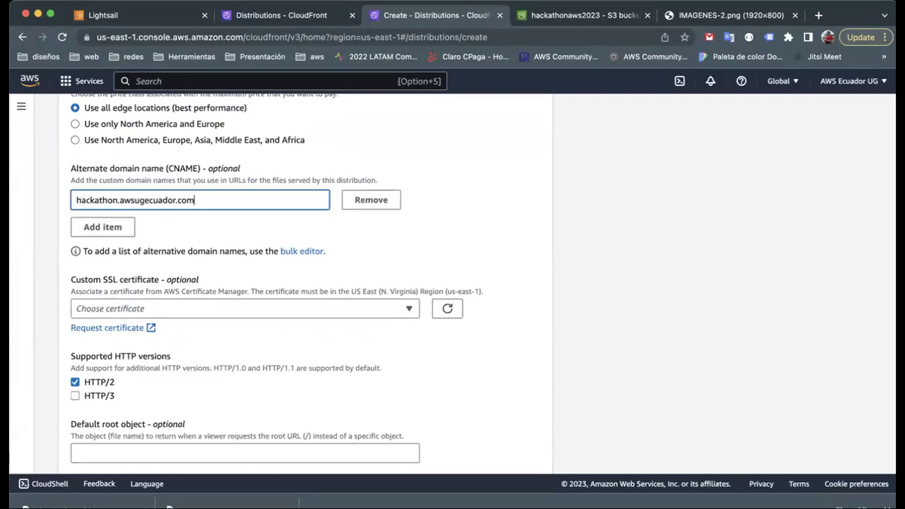
pyautogui.click(205, 220)
# Review the custom SSL certificate options and US East (N. Virginia) requirement, then request a new certificate
pyautogui.scroll(-2, 206, 220)
pyautogui.click(191, 251)
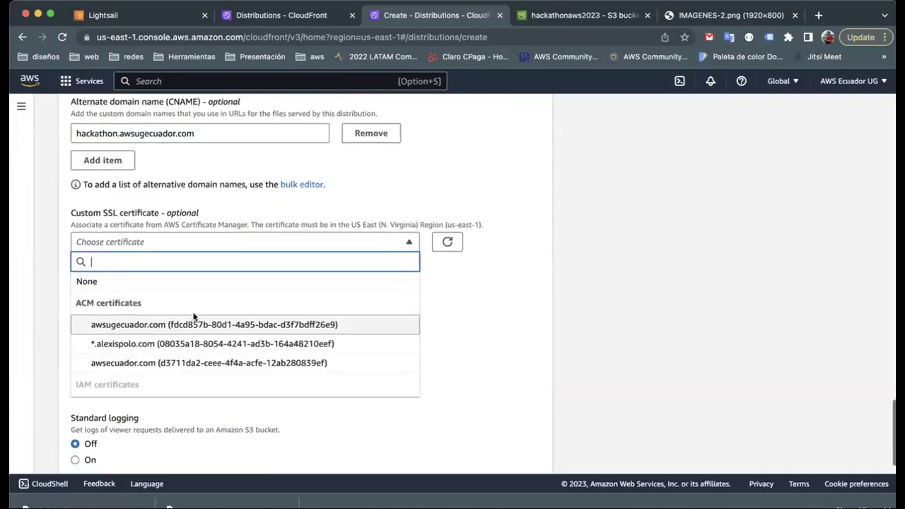
pyautogui.scroll(-2, 192, 311)
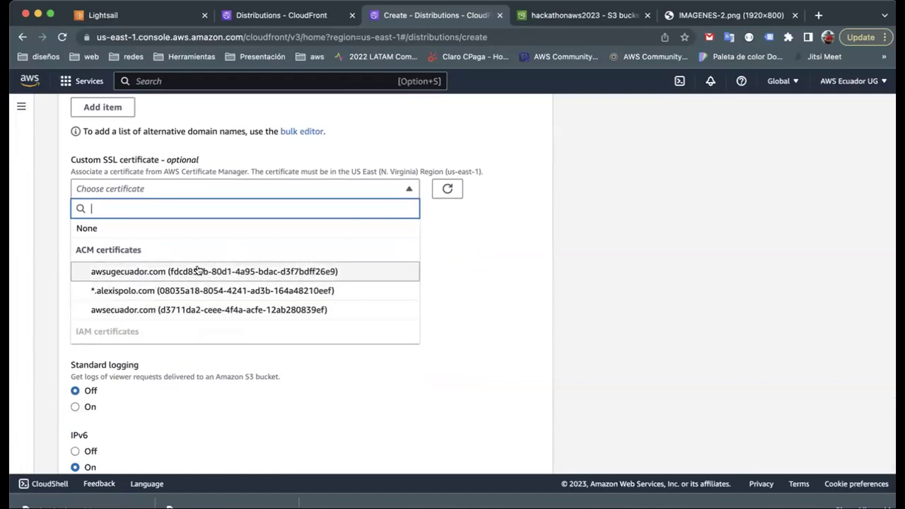
pyautogui.click(246, 189)
pyautogui.scroll(2, 265, 164)
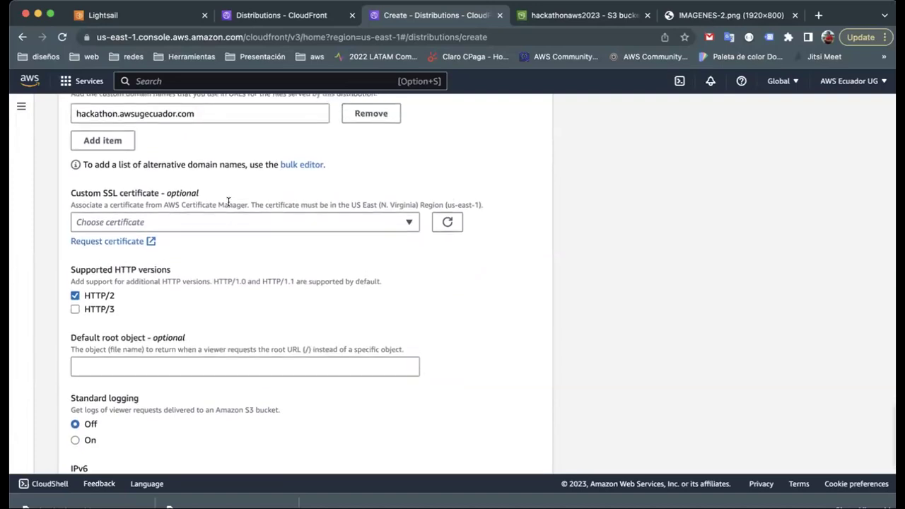
pyautogui.tripleClick(227, 201)
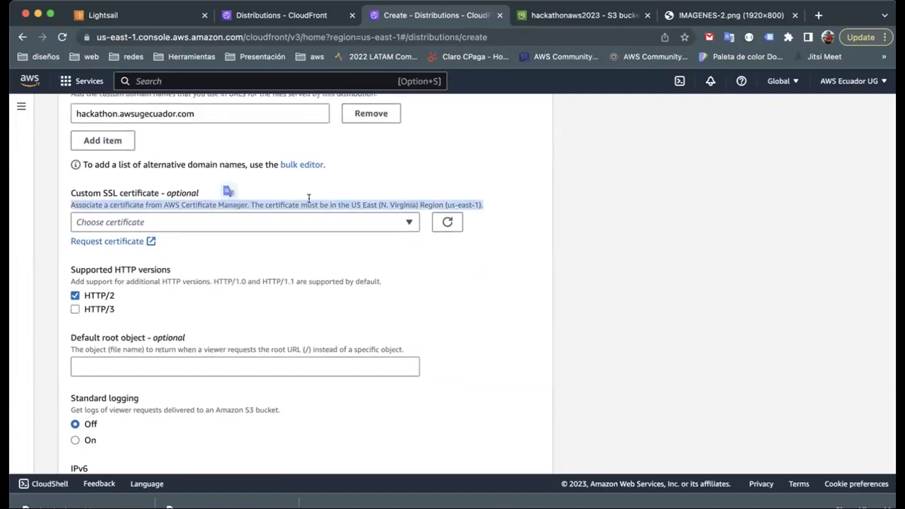
pyautogui.click(265, 199)
pyautogui.moveTo(250, 198); pyautogui.dragTo(482, 203)
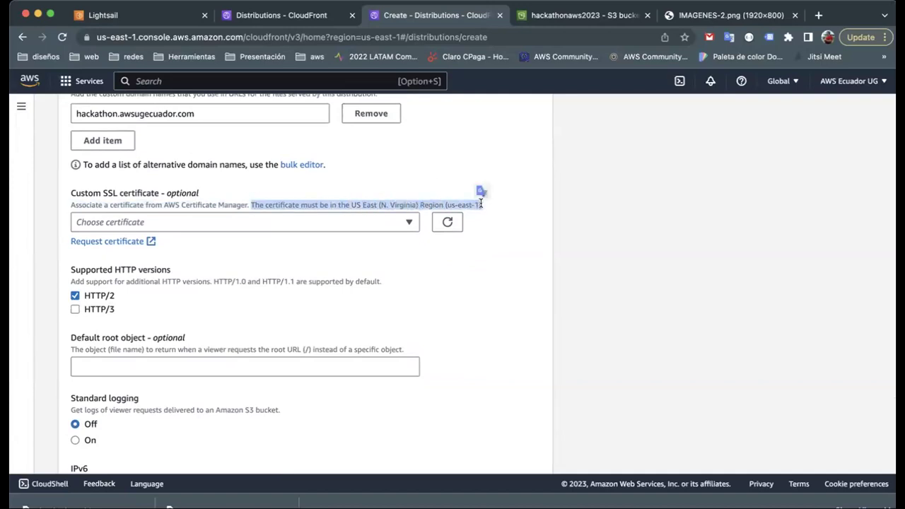
pyautogui.click(400, 204)
pyautogui.moveTo(379, 205); pyautogui.dragTo(420, 205)
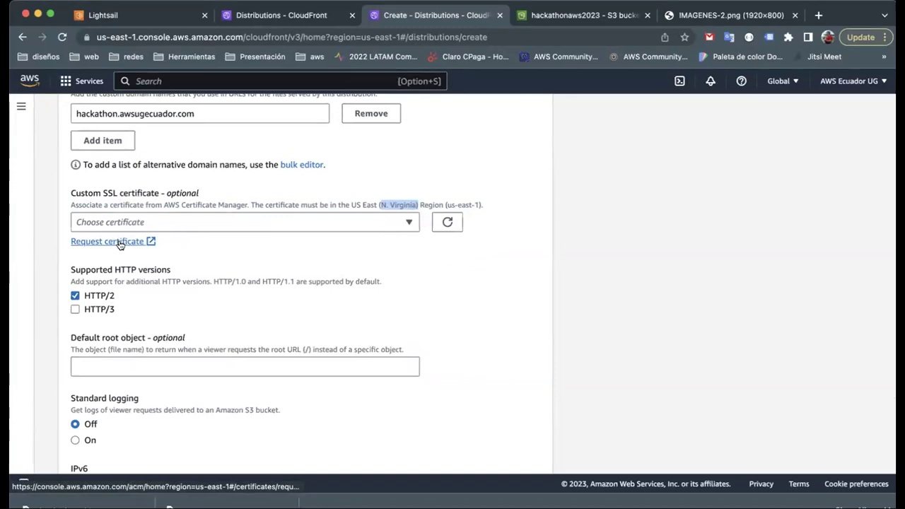
pyautogui.click(120, 242)
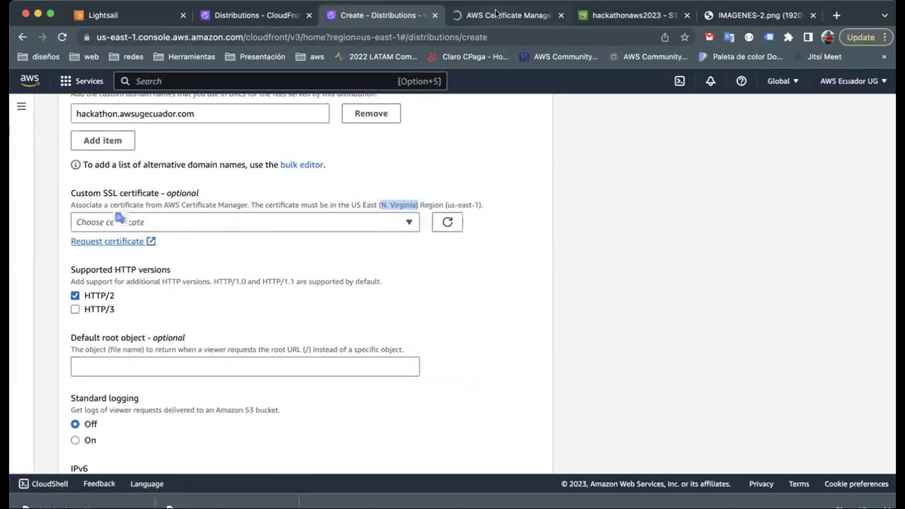
pyautogui.click(528, 17)
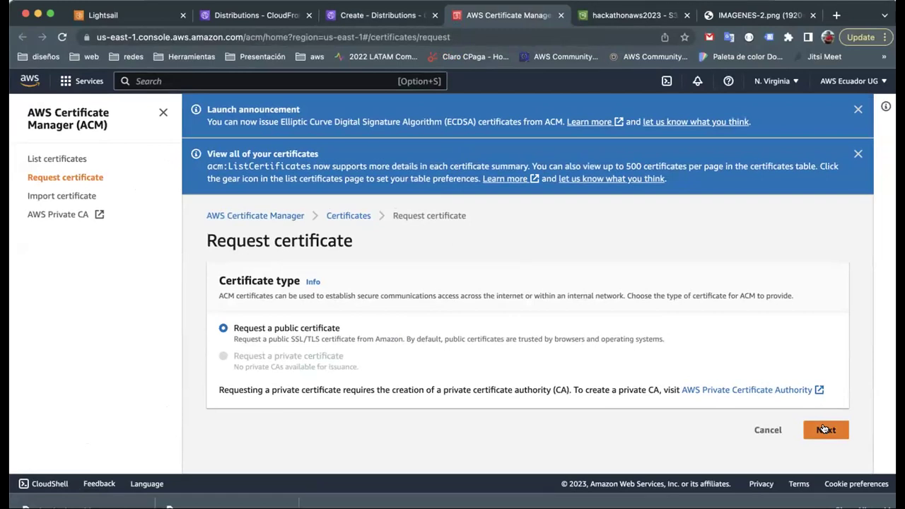
# Request a public certificate listing *.awsugecuador.com and *.cdn.awsugecuador.com as domain names
pyautogui.click(824, 429)
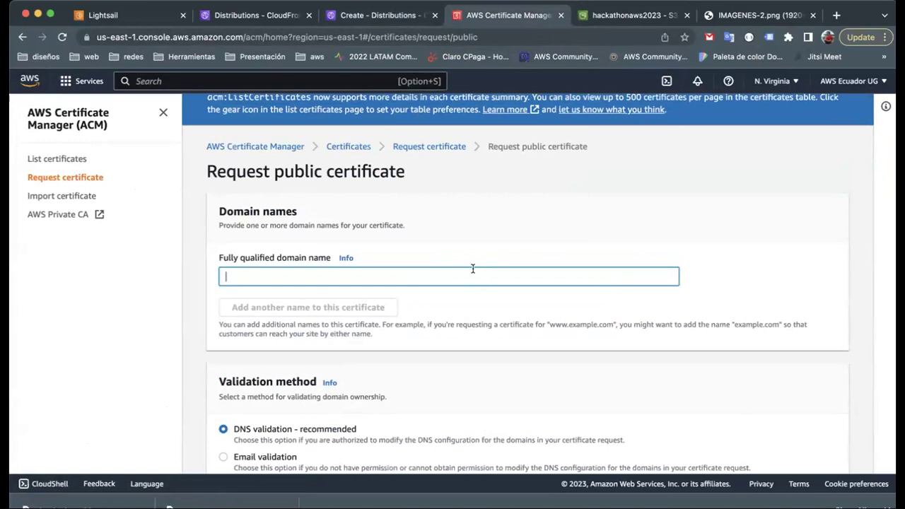
pyautogui.write('*.awsugecuador.com')
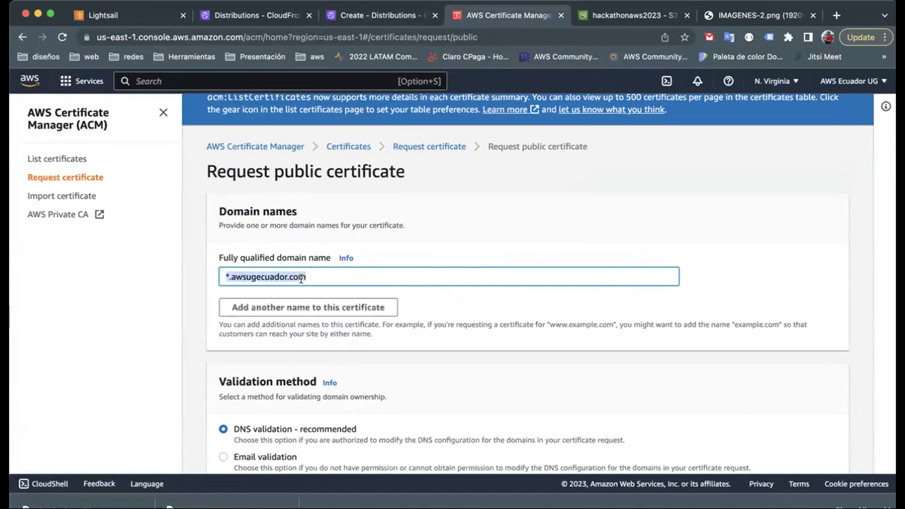
pyautogui.click(297, 307)
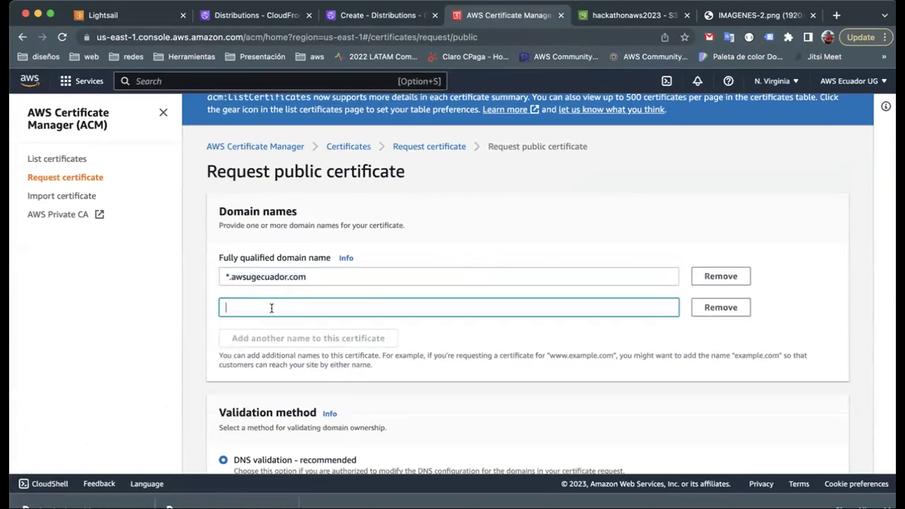
pyautogui.write('*.cdn.awsugecuador.com')
pyautogui.click(227, 307)
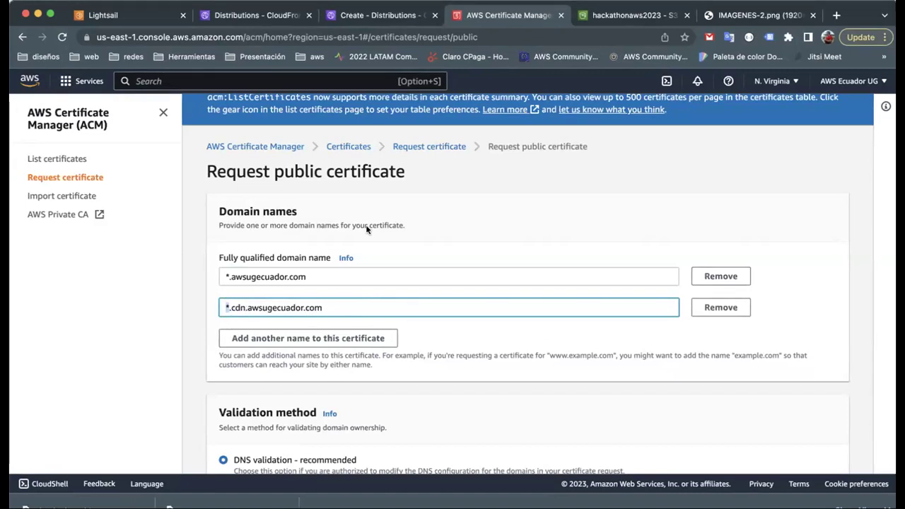
pyautogui.click(317, 276)
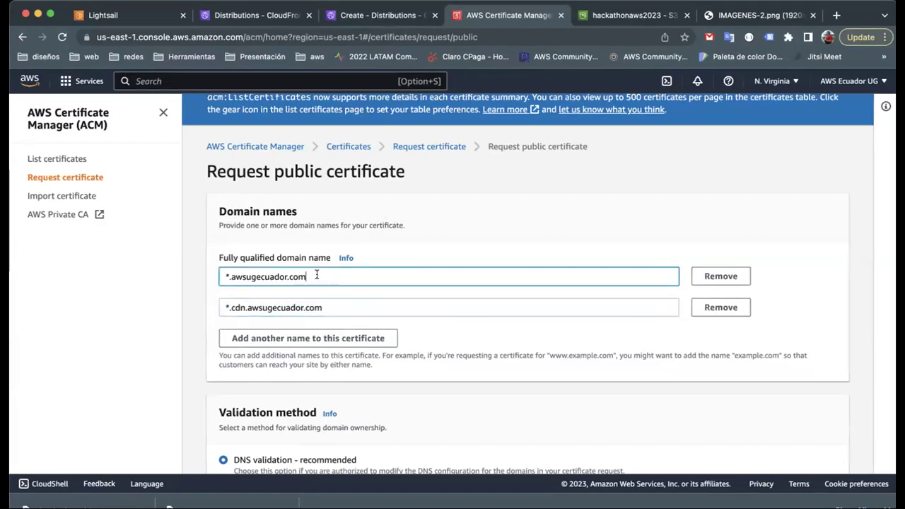
# Keep DNS validation as the validation method and RSA 2048 as key algorithm
pyautogui.scroll(-1, 317, 276)
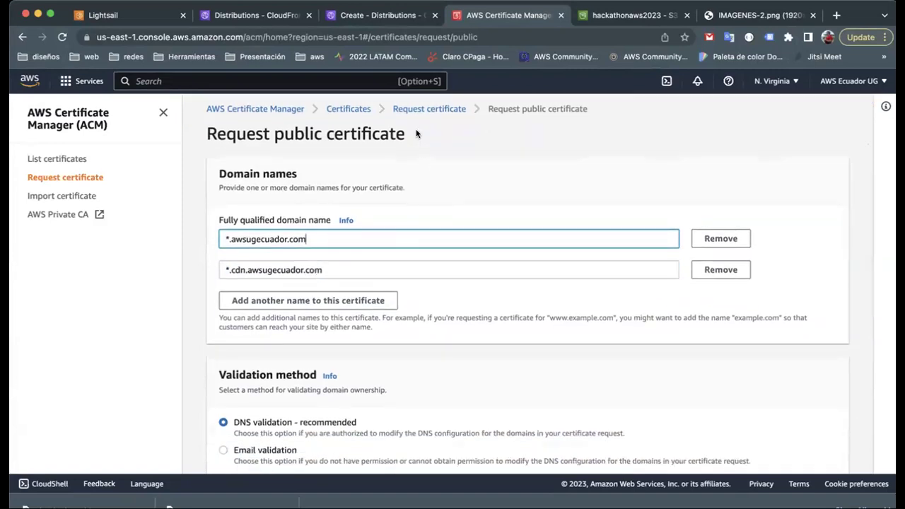
pyautogui.scroll(-2, 359, 188)
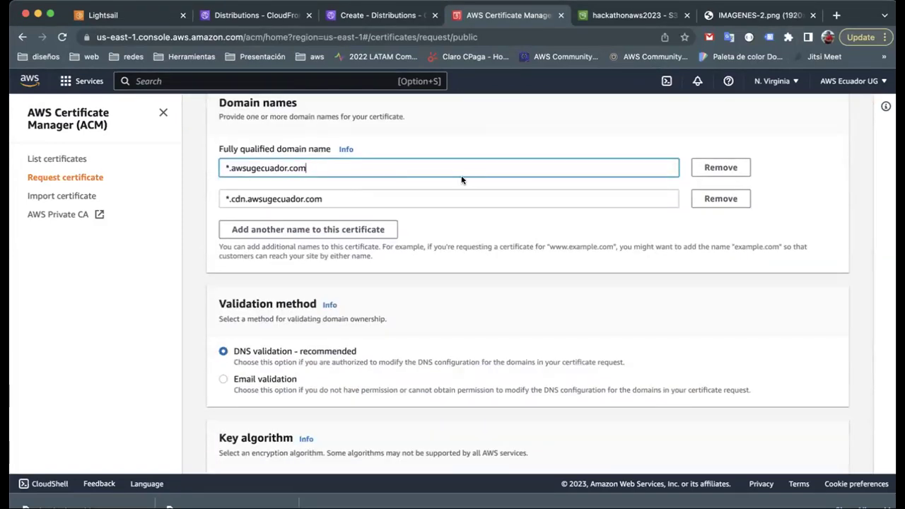
pyautogui.scroll(-5, 461, 180)
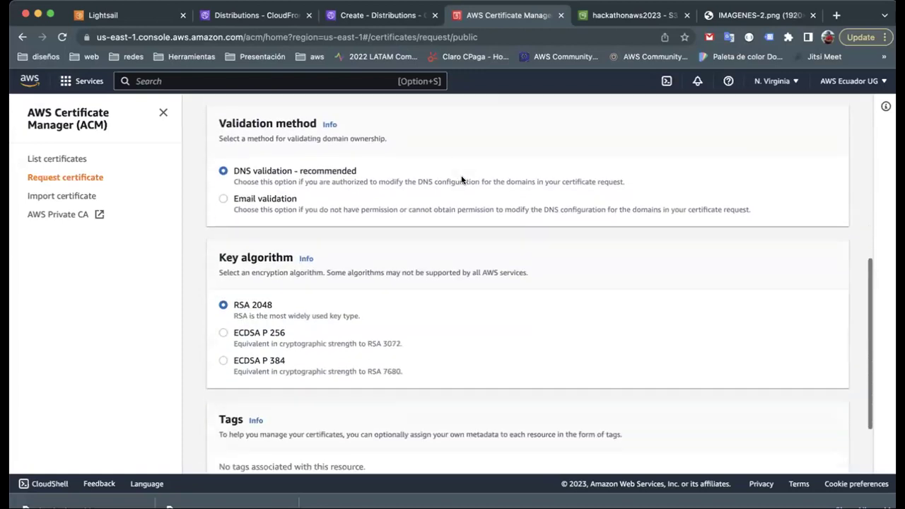
pyautogui.scroll(-3, 461, 180)
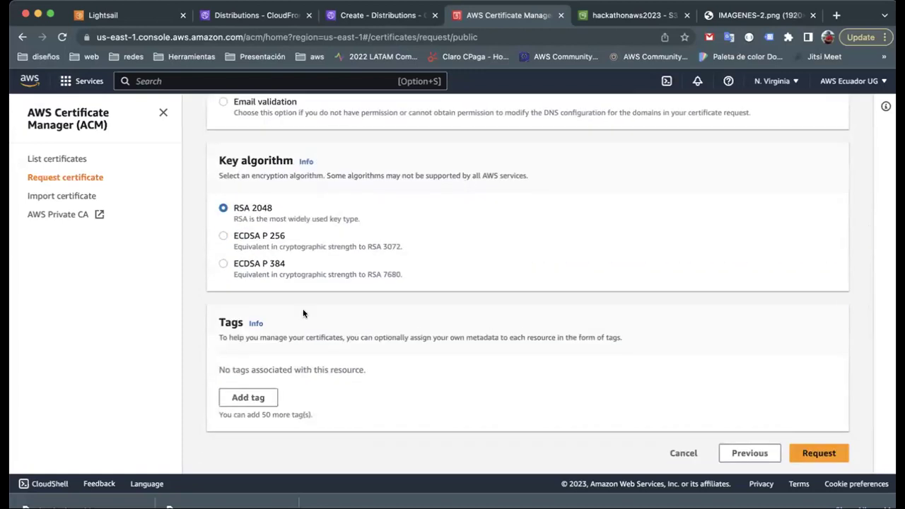
pyautogui.scroll(7, 358, 177)
pyautogui.scroll(-3, 356, 175)
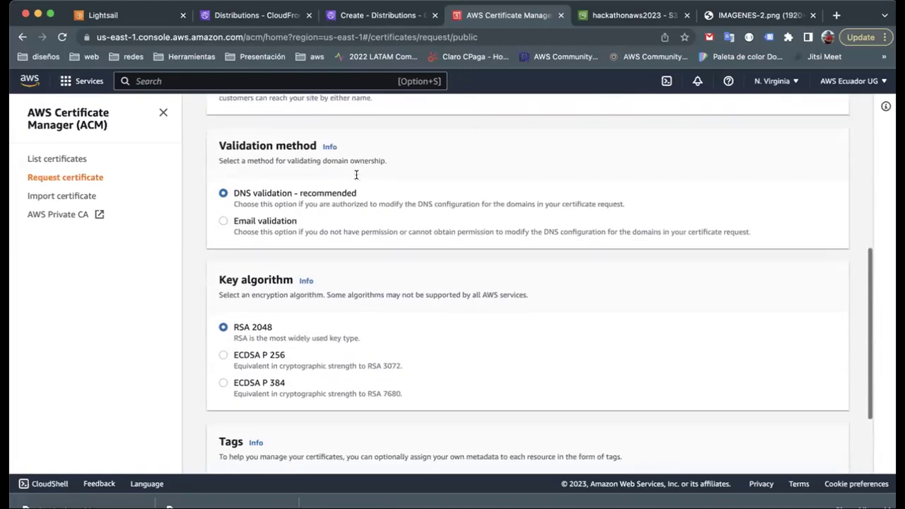
pyautogui.scroll(-3, 355, 174)
pyautogui.scroll(4, 317, 223)
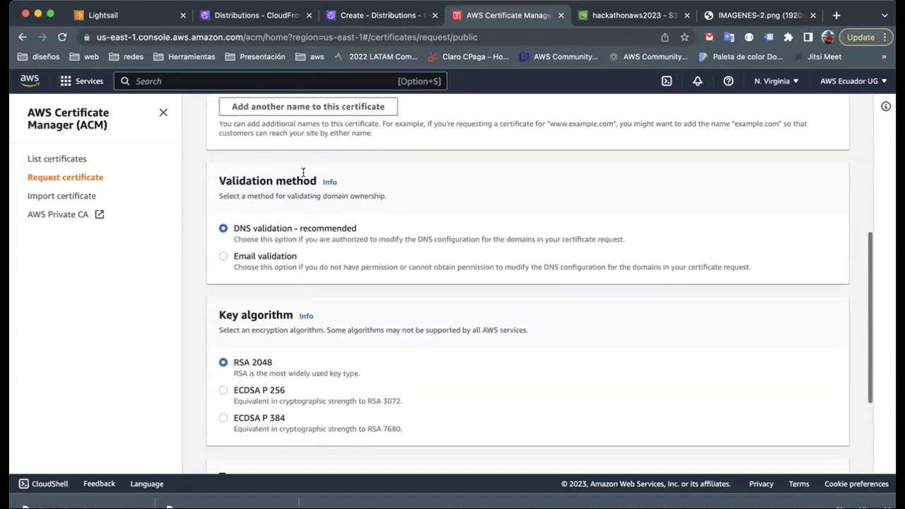
pyautogui.doubleClick(302, 228)
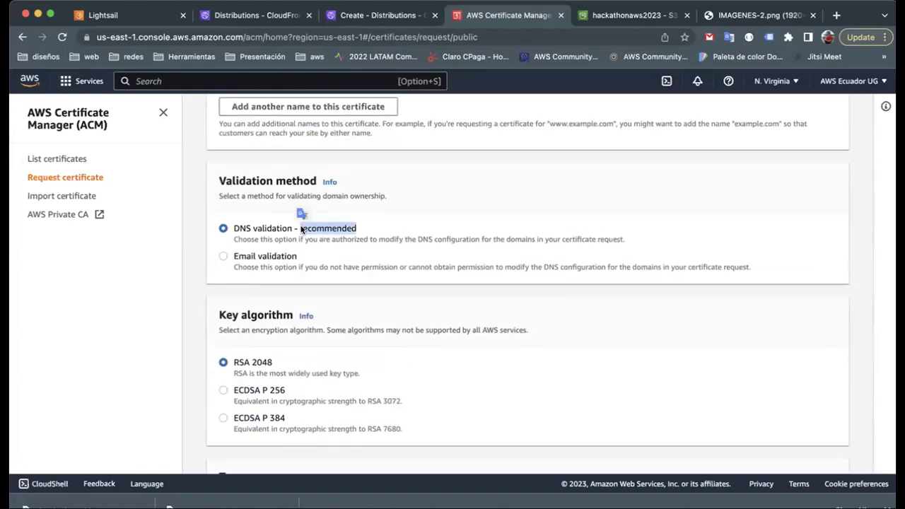
pyautogui.tripleClick(295, 229)
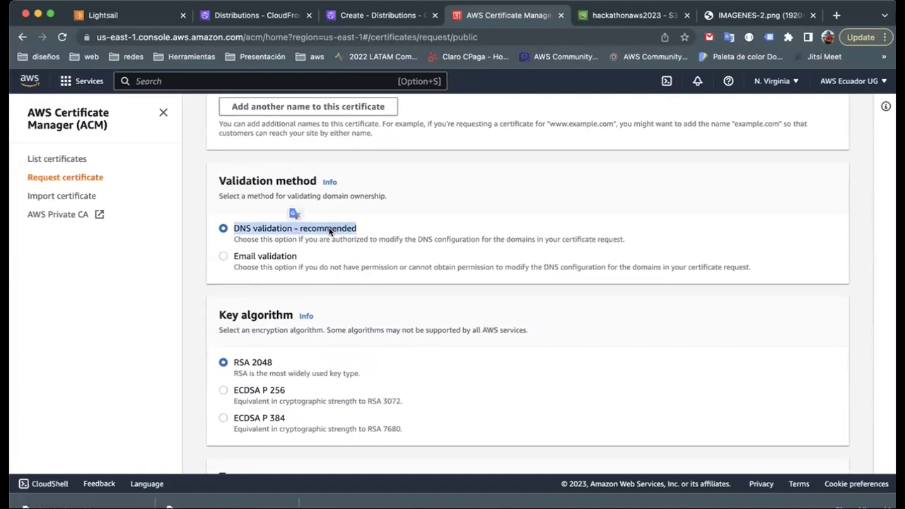
pyautogui.tripleClick(284, 256)
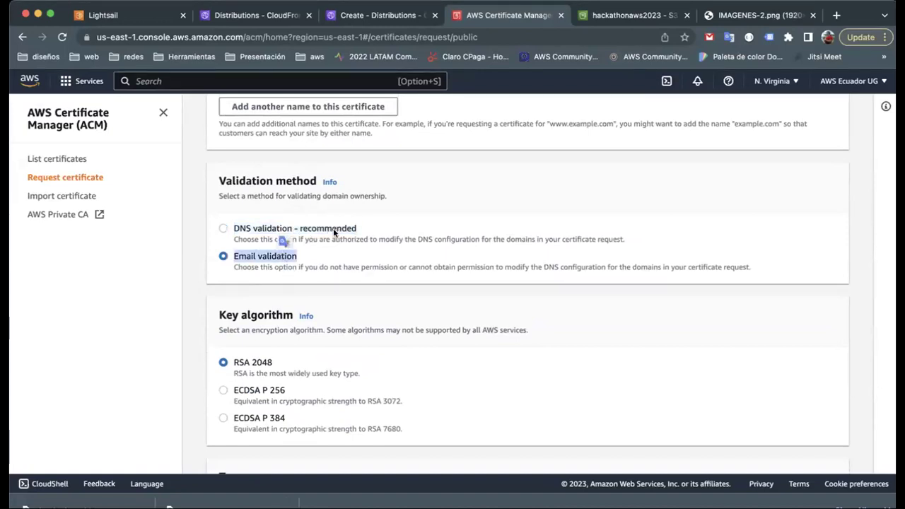
pyautogui.click(288, 246)
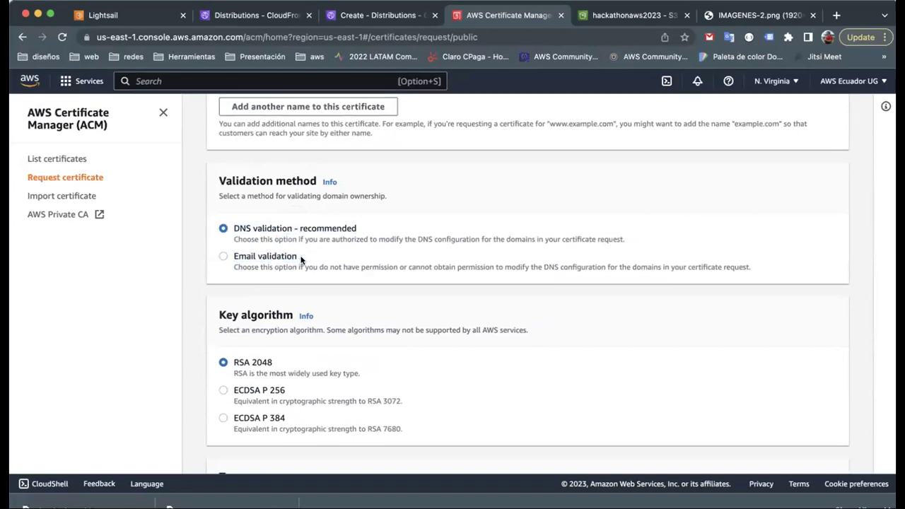
pyautogui.moveTo(297, 256); pyautogui.dragTo(234, 260)
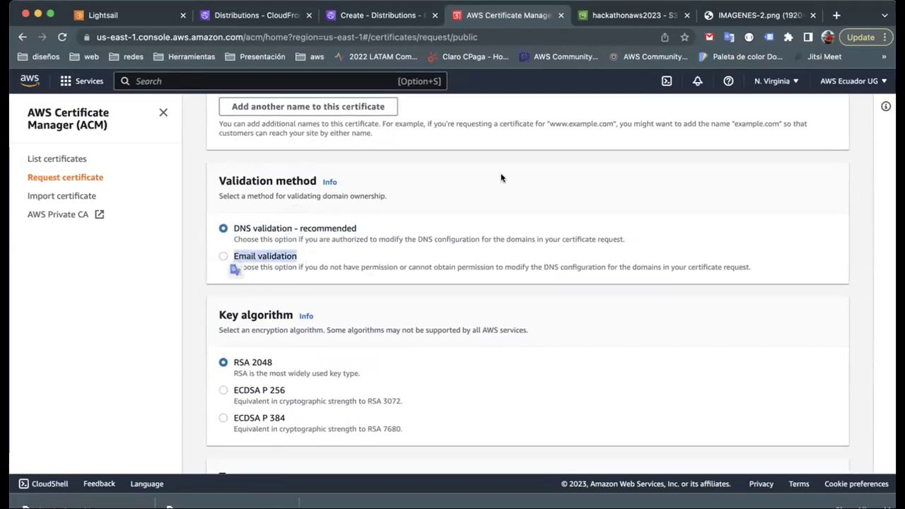
pyautogui.scroll(-4, 559, 224)
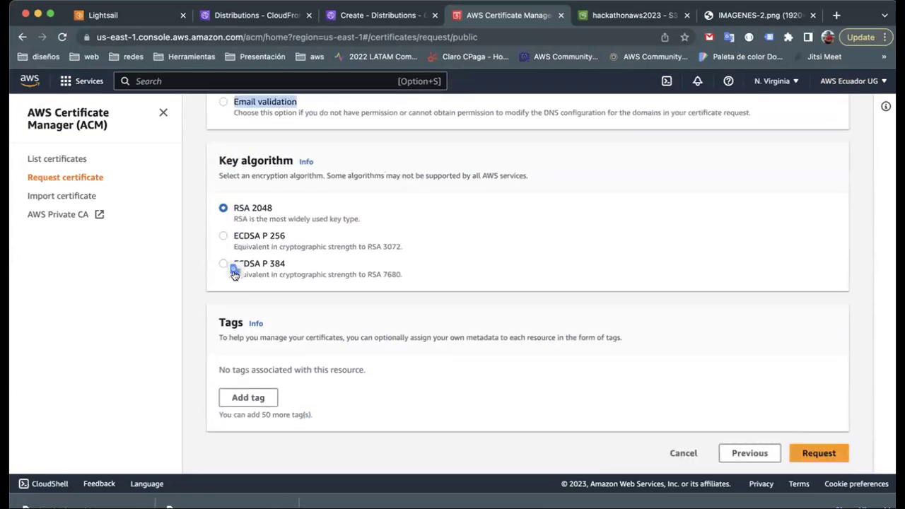
pyautogui.click(526, 227)
pyautogui.scroll(1, 525, 232)
pyautogui.scroll(2, 525, 232)
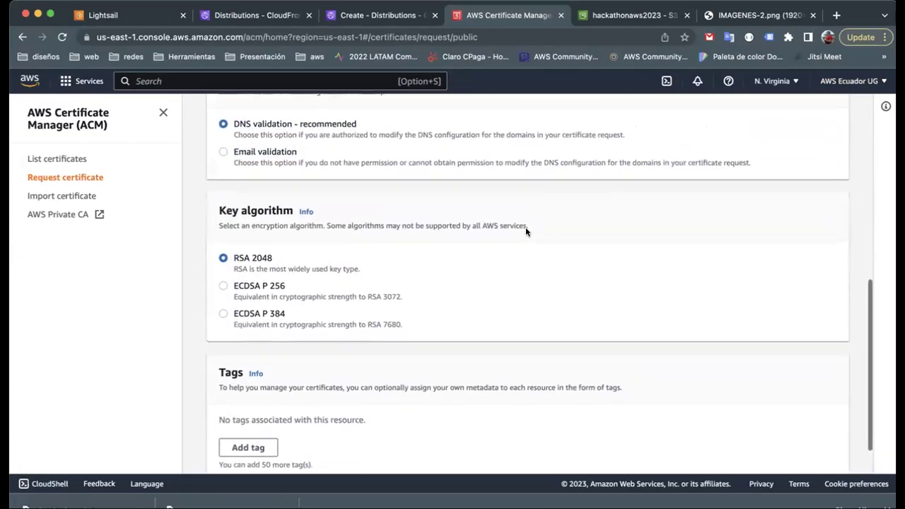
pyautogui.scroll(-3, 525, 232)
# Add a Name tag with value SSL-AWS and submit the certificate request
pyautogui.click(251, 397)
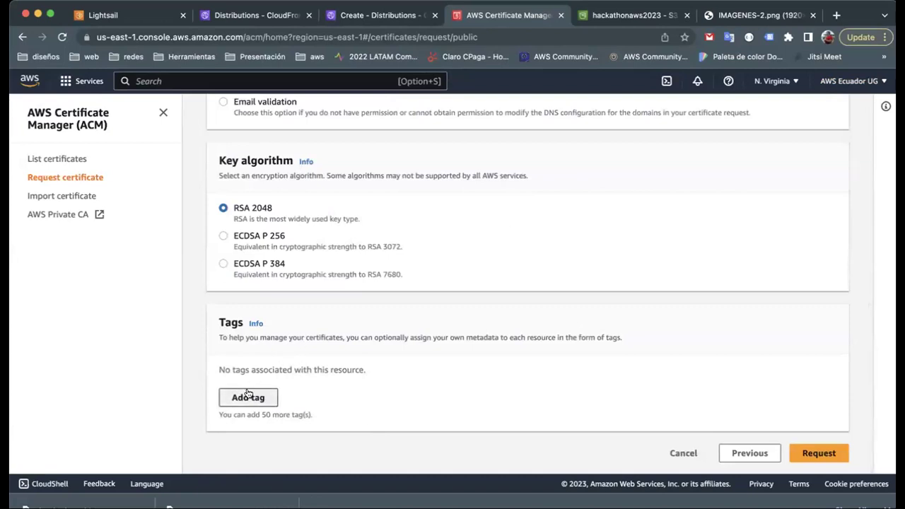
pyautogui.write('Name')
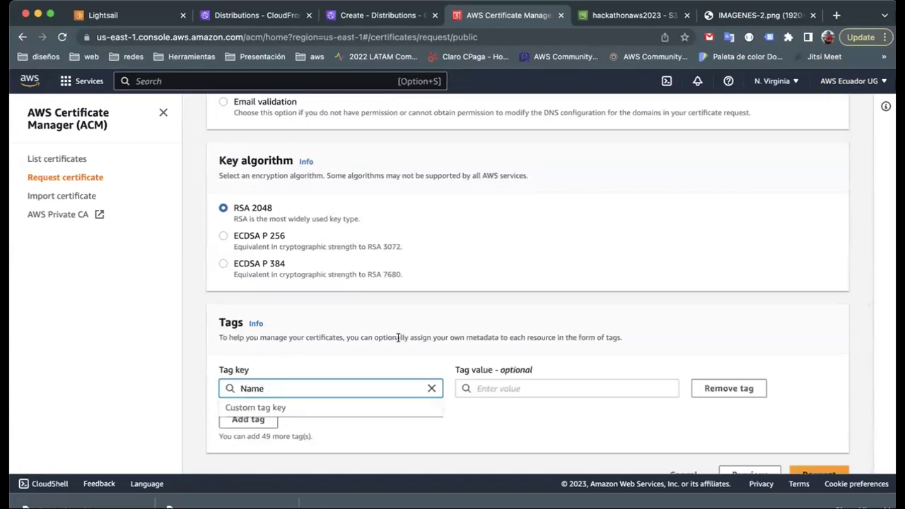
pyautogui.click(507, 386)
pyautogui.write('SS')
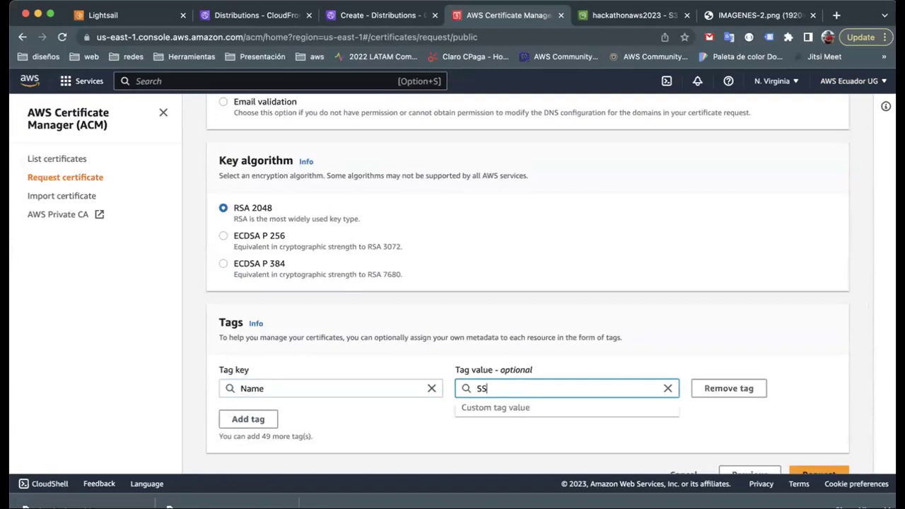
pyautogui.write('L-AWS')
pyautogui.click(568, 352)
pyautogui.scroll(-1, 646, 324)
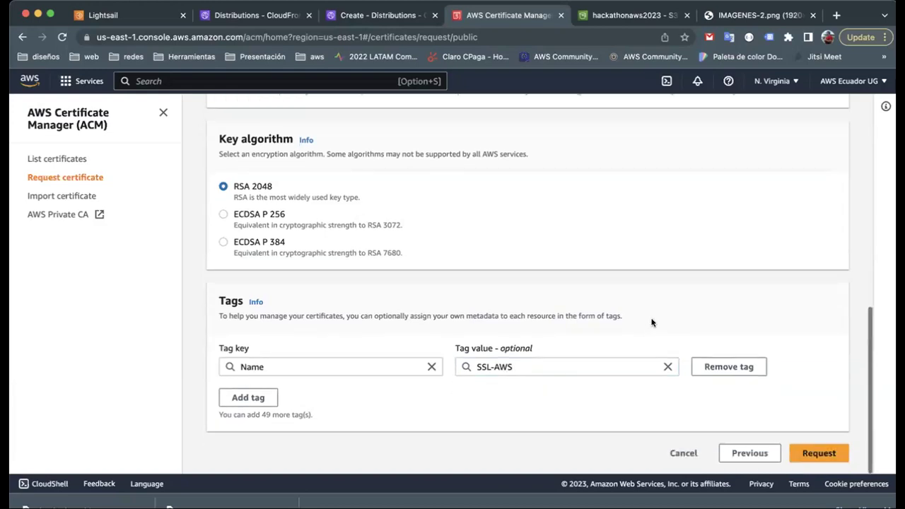
pyautogui.scroll(4, 799, 396)
pyautogui.scroll(-4, 816, 403)
pyautogui.click(810, 449)
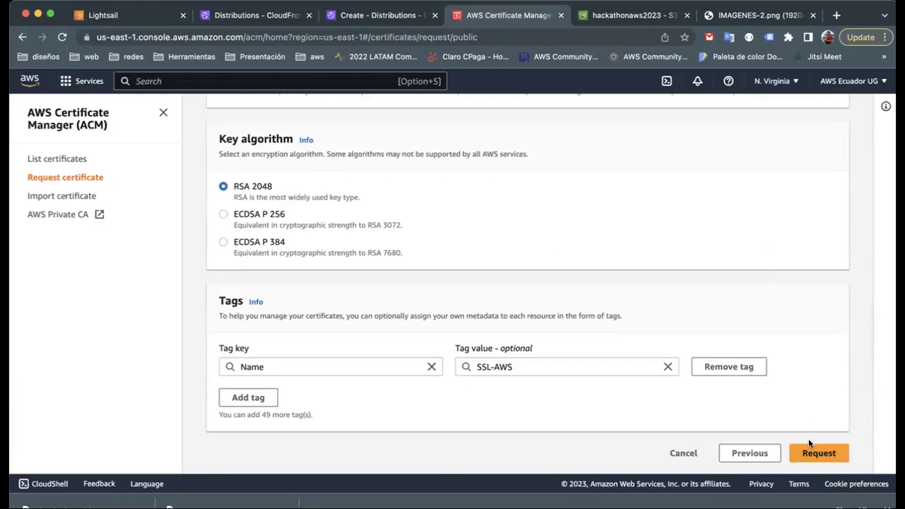
# Open the new certificate's details, widen the Domain column and reload to show CNAME records
pyautogui.scroll(-3, 548, 223)
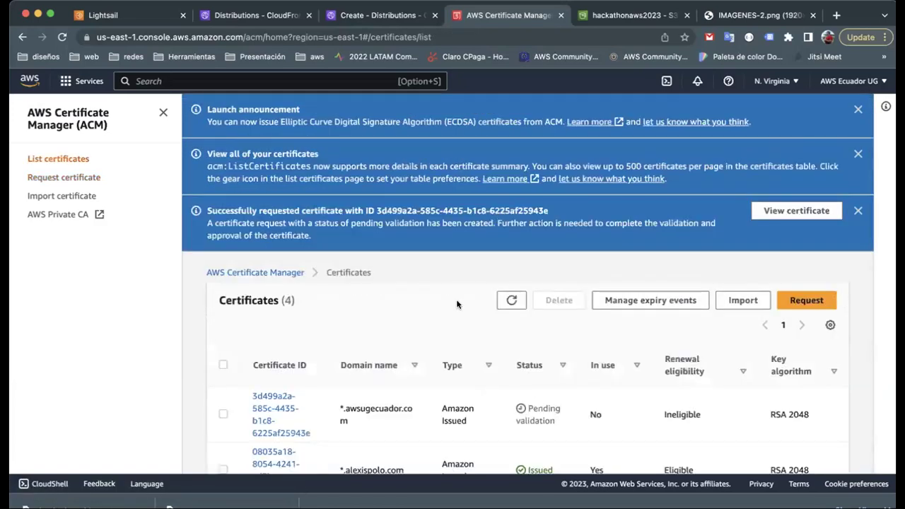
pyautogui.scroll(-2, 457, 305)
pyautogui.click(284, 350)
pyautogui.scroll(-4, 381, 307)
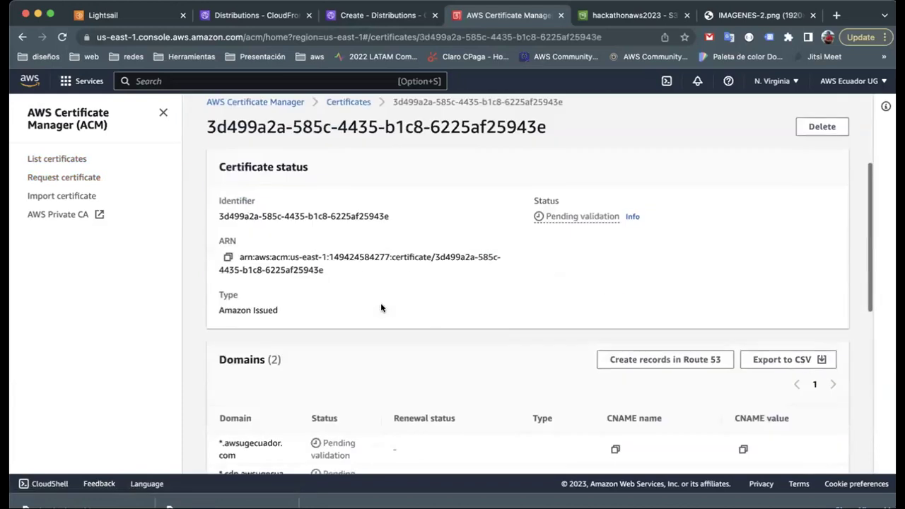
pyautogui.scroll(-3, 438, 257)
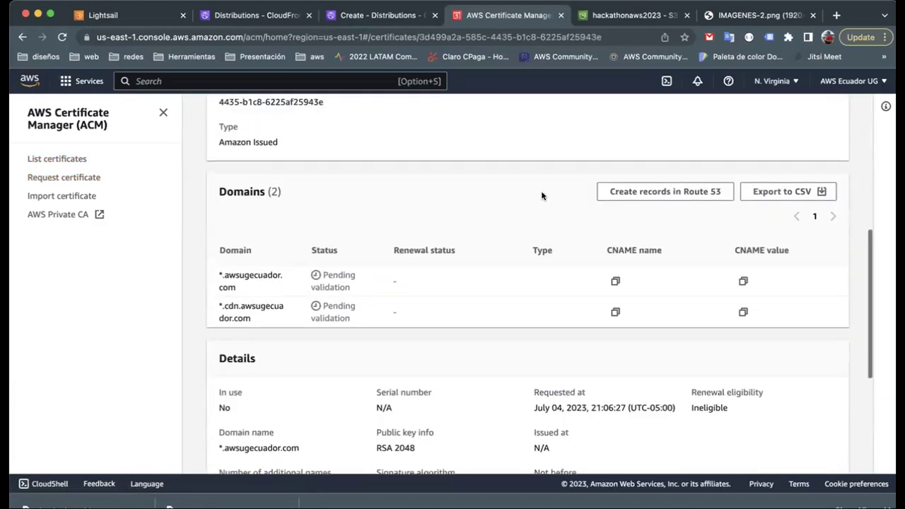
pyautogui.scroll(1, 496, 226)
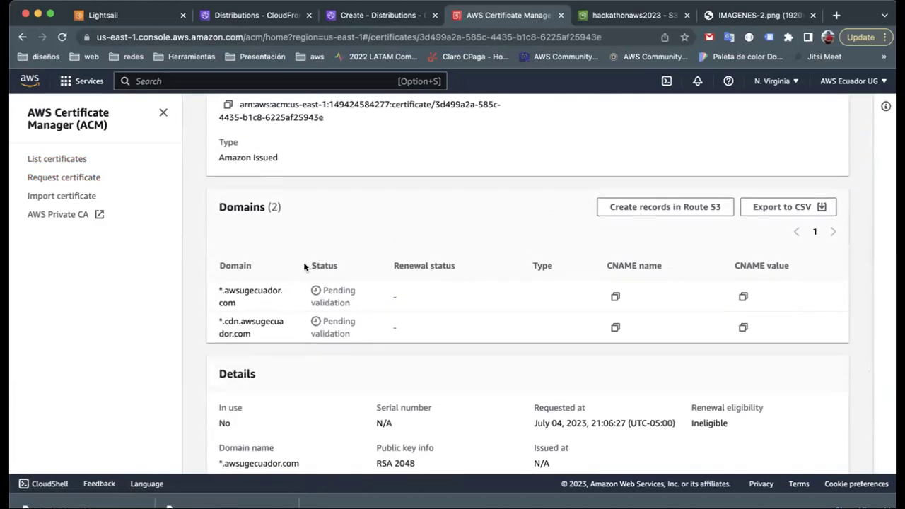
pyautogui.moveTo(299, 263); pyautogui.dragTo(384, 259)
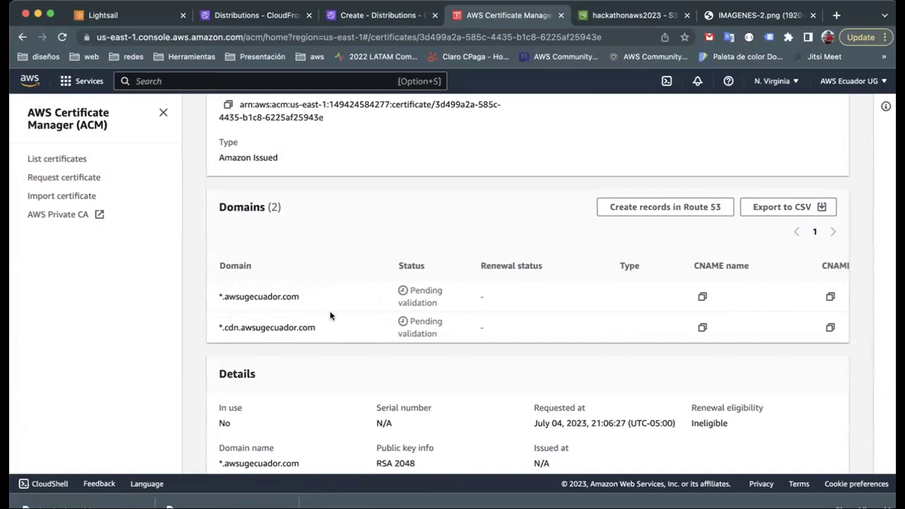
pyautogui.scroll(-1, 325, 318)
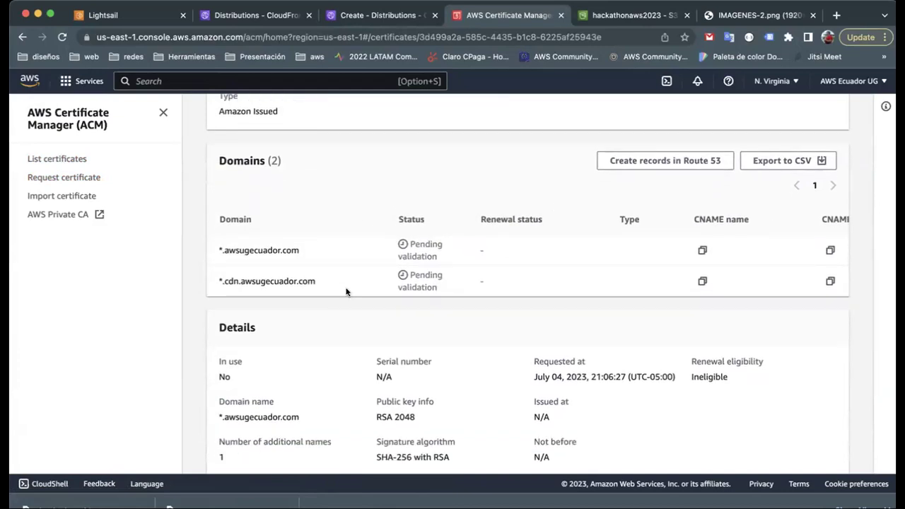
pyautogui.press('super+r')
pyautogui.scroll(-5, 457, 300)
pyautogui.scroll(5, 457, 300)
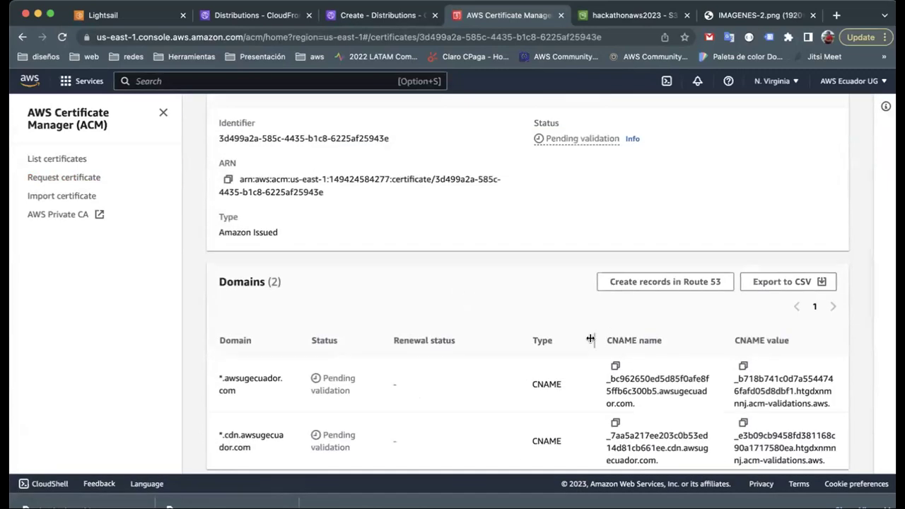
# Widen the CNAME name column and select the validation CNAME names for copying
pyautogui.moveTo(721, 344); pyautogui.dragTo(754, 336)
pyautogui.moveTo(595, 341); pyautogui.dragTo(594, 340)
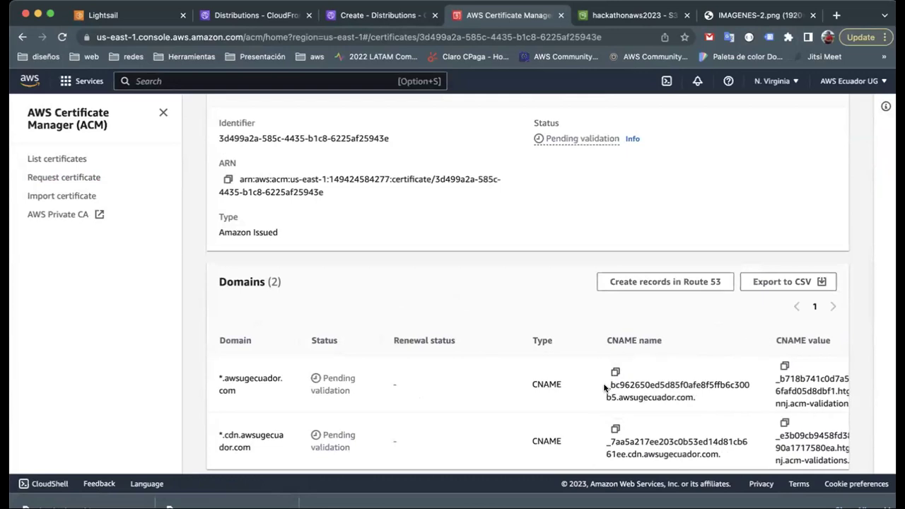
pyautogui.moveTo(606, 384)
pyautogui.mouseDown()
pyautogui.moveTo(637, 386)
pyautogui.moveTo(620, 393)
pyautogui.mouseUp()
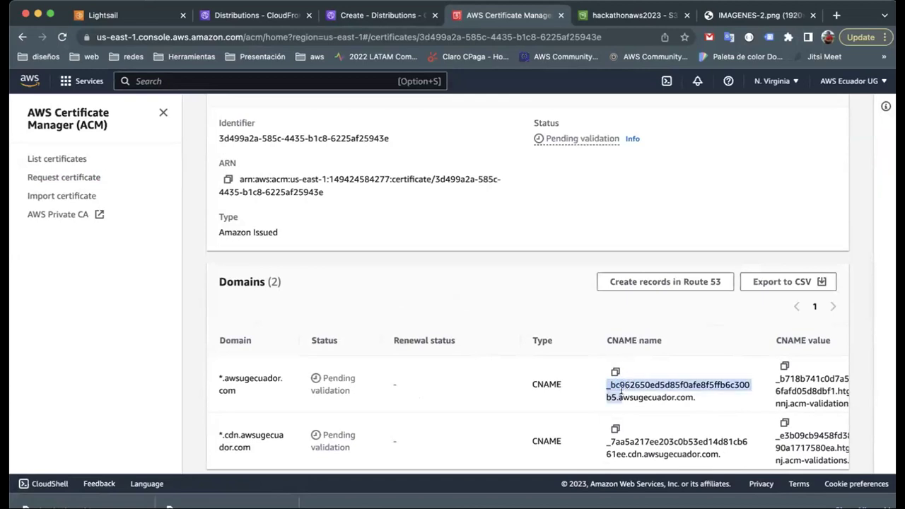
pyautogui.scroll(-3, 614, 399)
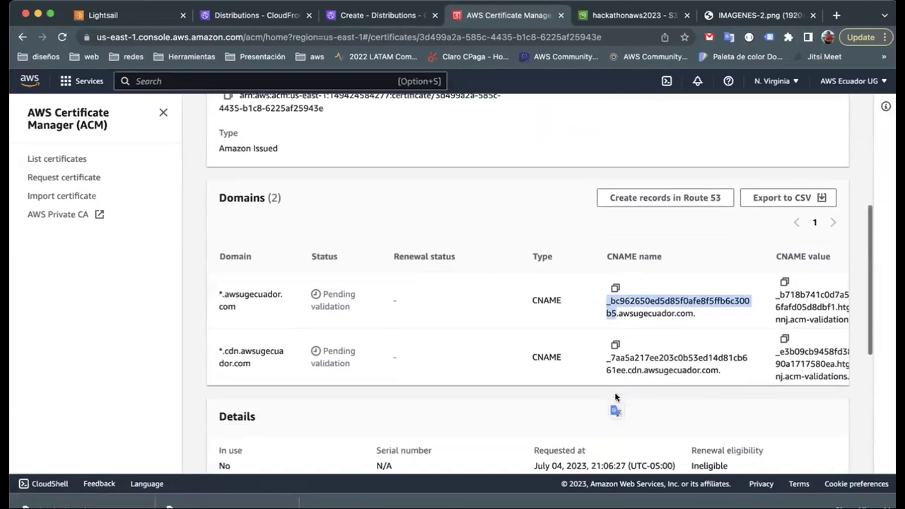
pyautogui.click(607, 357)
pyautogui.moveTo(611, 358); pyautogui.dragTo(640, 367)
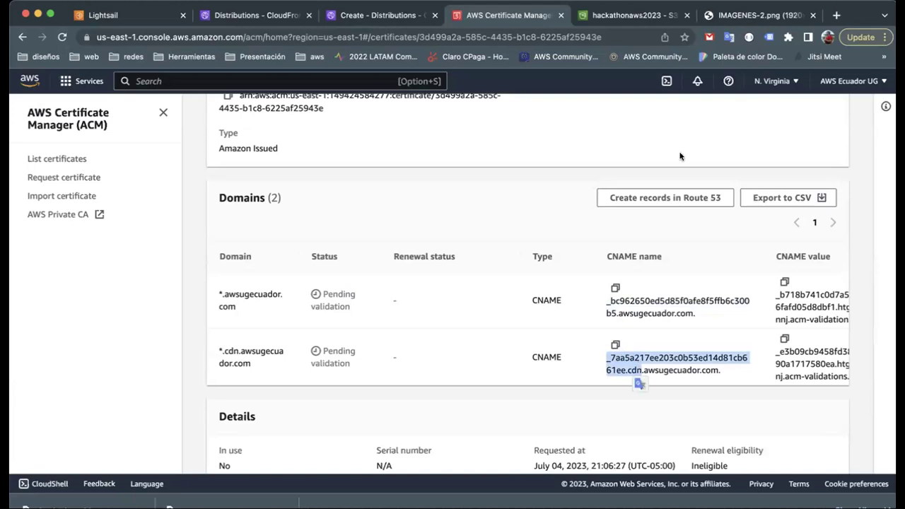
pyautogui.click(837, 15)
# Sign in to DonDominio and open the DNS zone of awsugecuador.com
pyautogui.write('dondominio.com/es/buscar/')
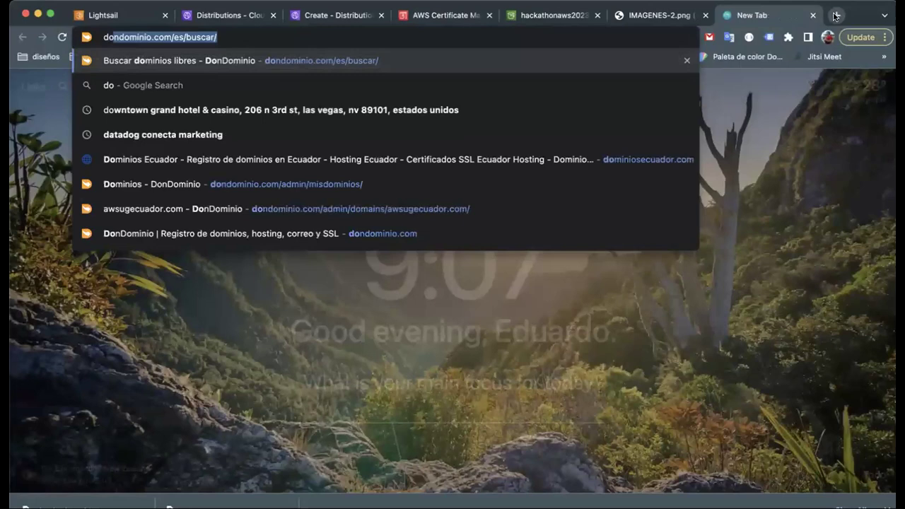
pyautogui.press('Return')
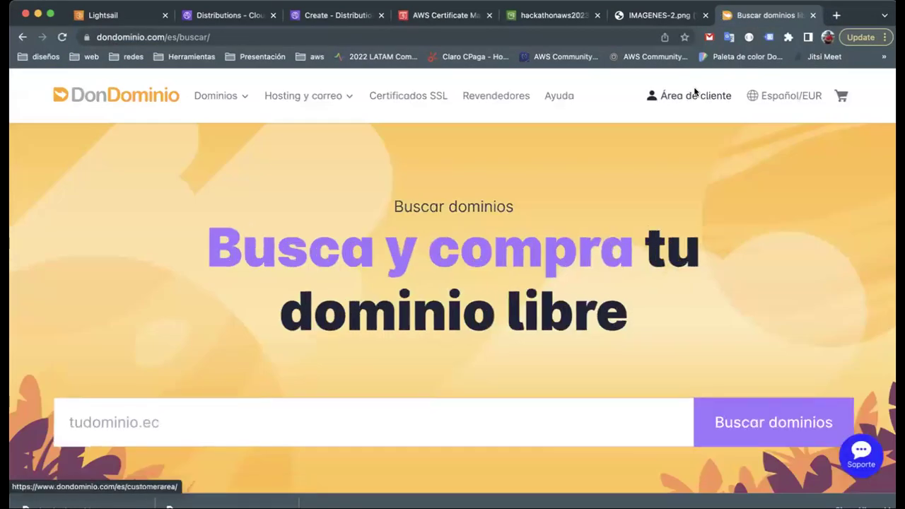
pyautogui.click(695, 94)
pyautogui.click(212, 306)
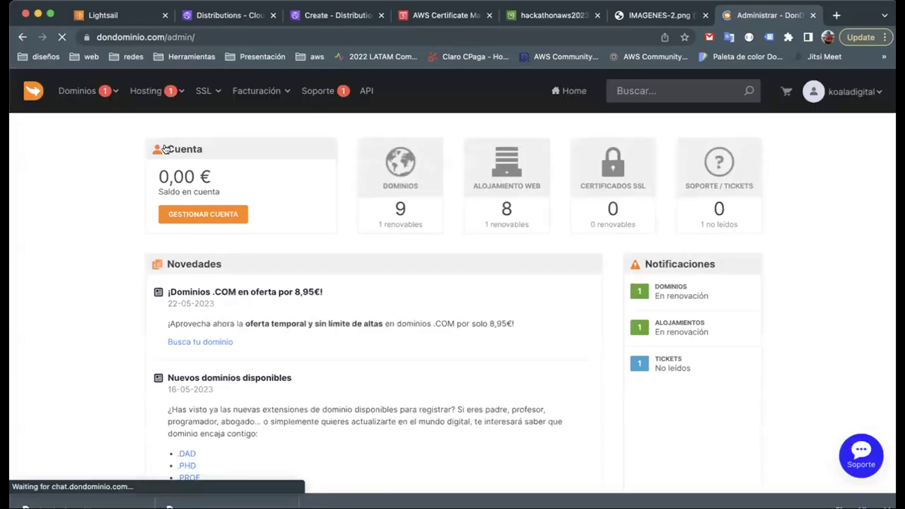
pyautogui.moveTo(77, 91)
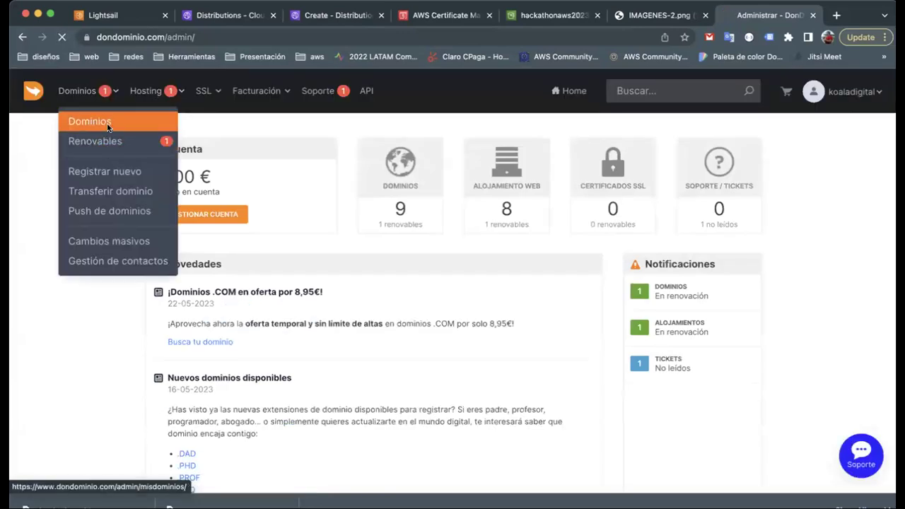
pyautogui.click(108, 128)
pyautogui.scroll(-5, 192, 319)
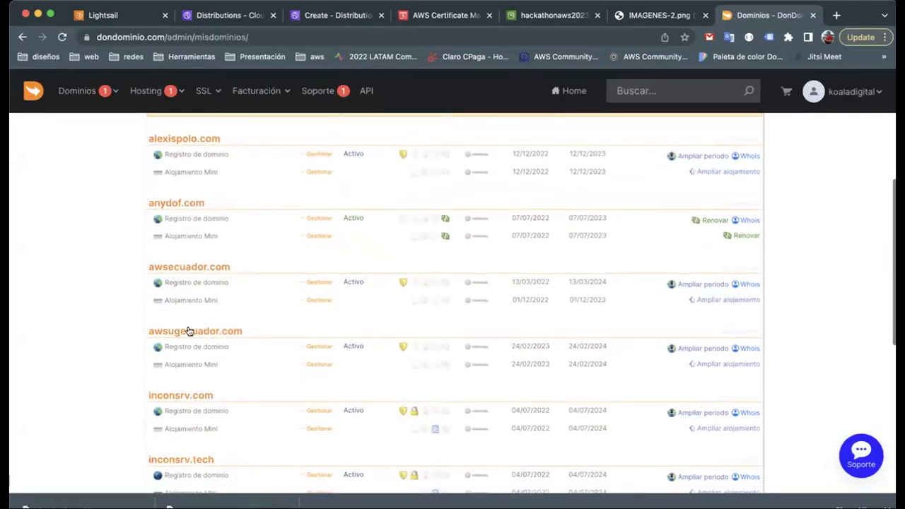
pyautogui.click(189, 331)
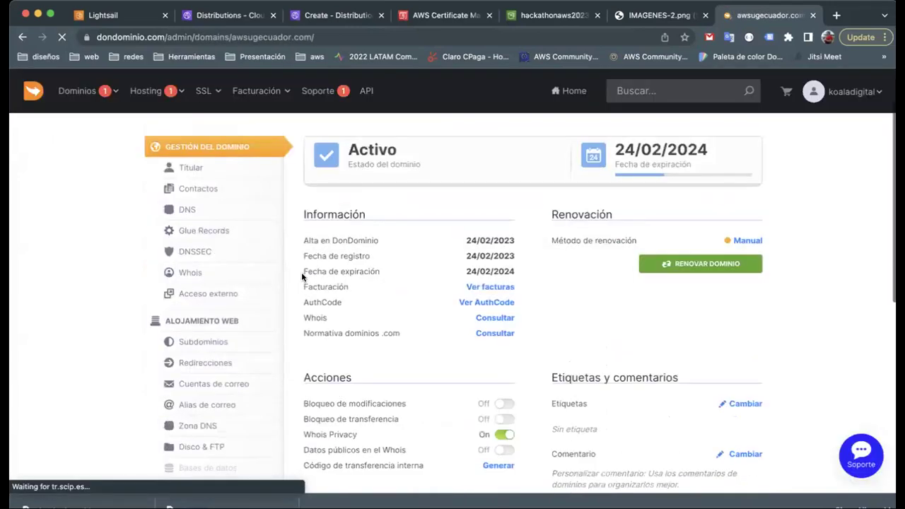
pyautogui.scroll(-3, 302, 272)
pyautogui.click(210, 316)
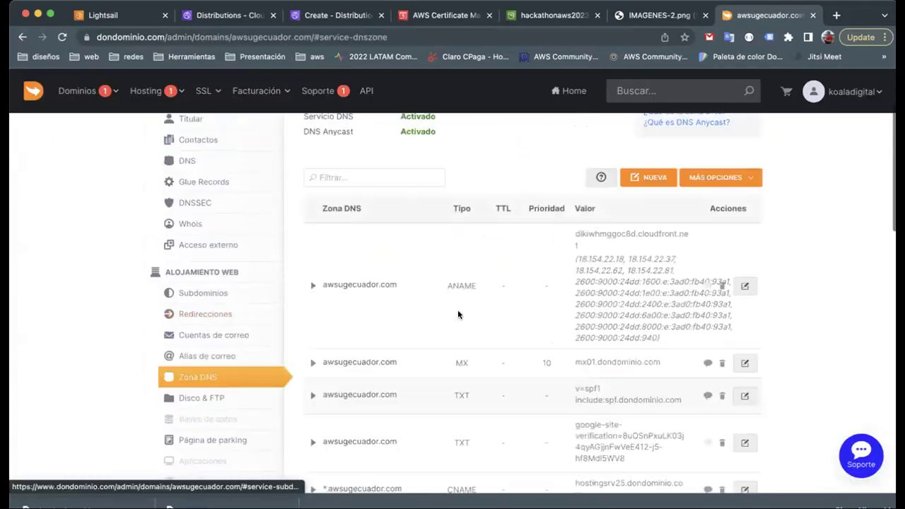
# Start a new CNAME DNS entry, then return to the AWS console tabs
pyautogui.click(648, 178)
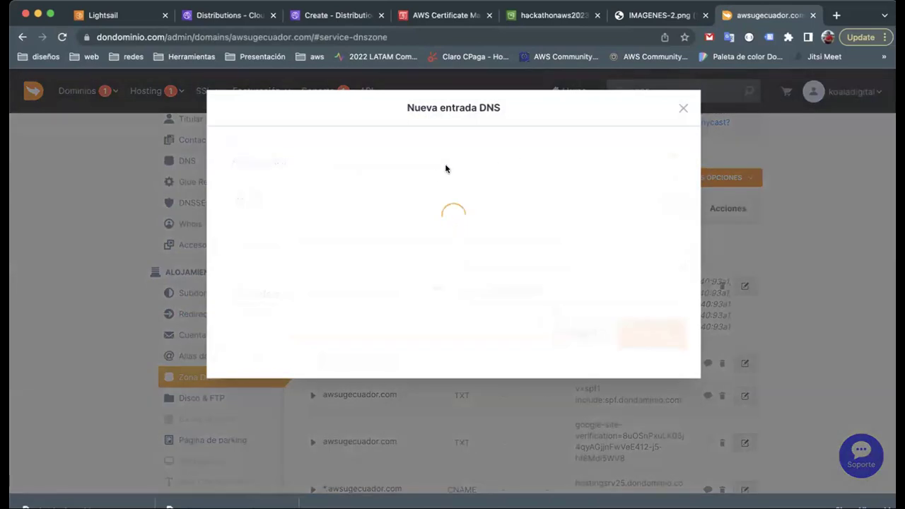
pyautogui.click(386, 163)
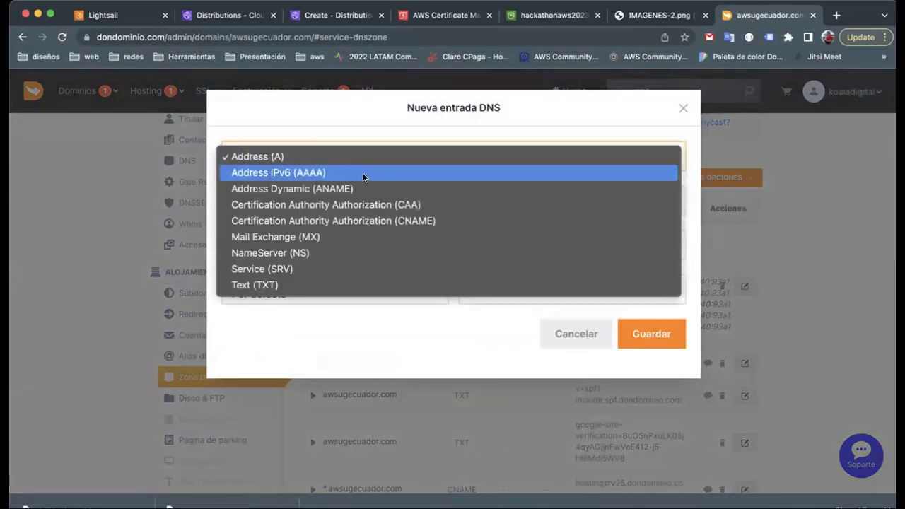
pyautogui.click(369, 219)
pyautogui.click(450, 199)
pyautogui.click(656, 15)
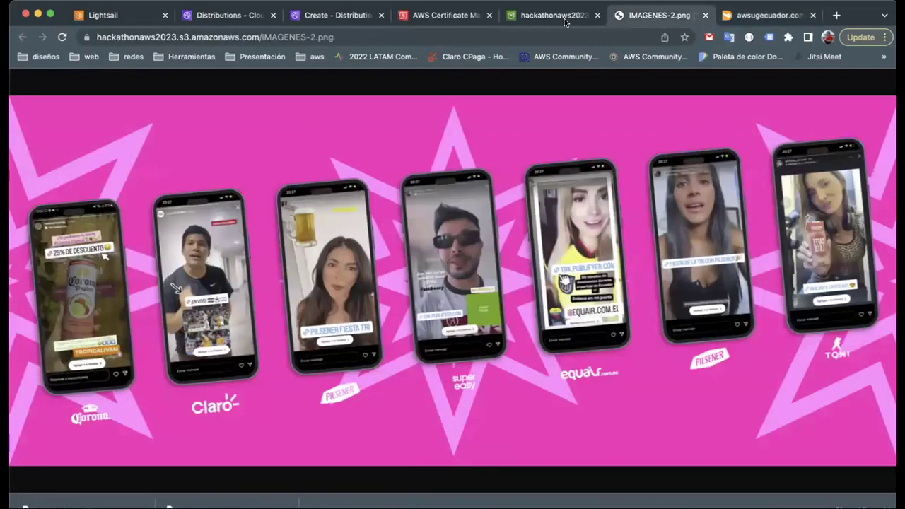
pyautogui.click(553, 15)
pyautogui.scroll(-2, 522, 348)
pyautogui.scroll(2, 522, 347)
# Reload the certificate to see *.awsugecuador.com validated and copy the *.cdn.awsugecuador.com CNAME name
pyautogui.click(416, 17)
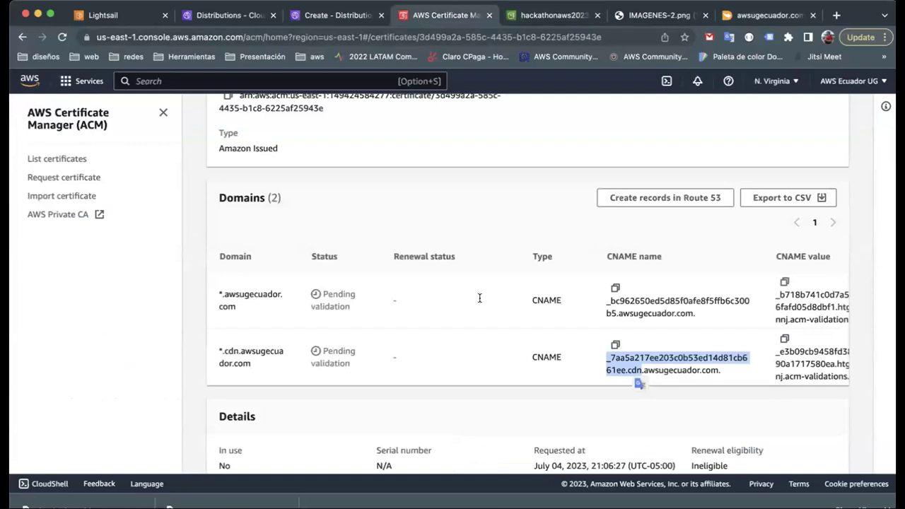
pyautogui.click(606, 303)
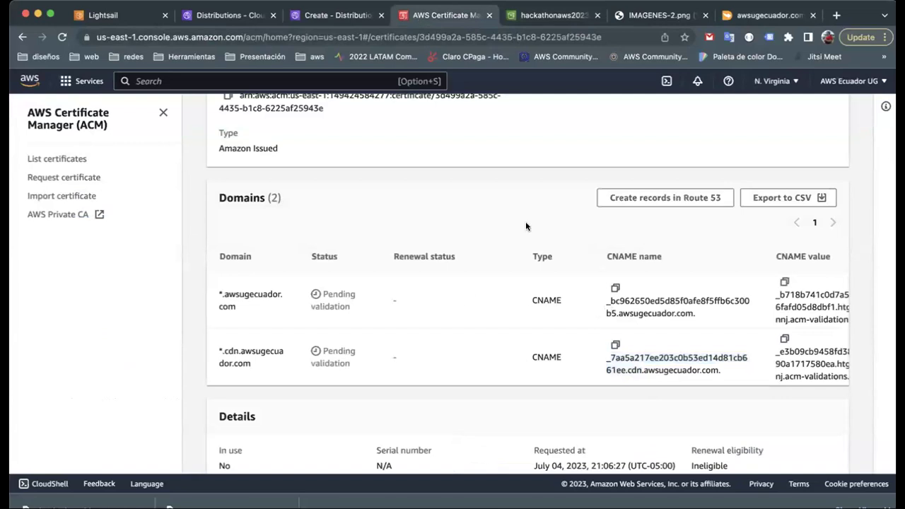
pyautogui.press('super+r')
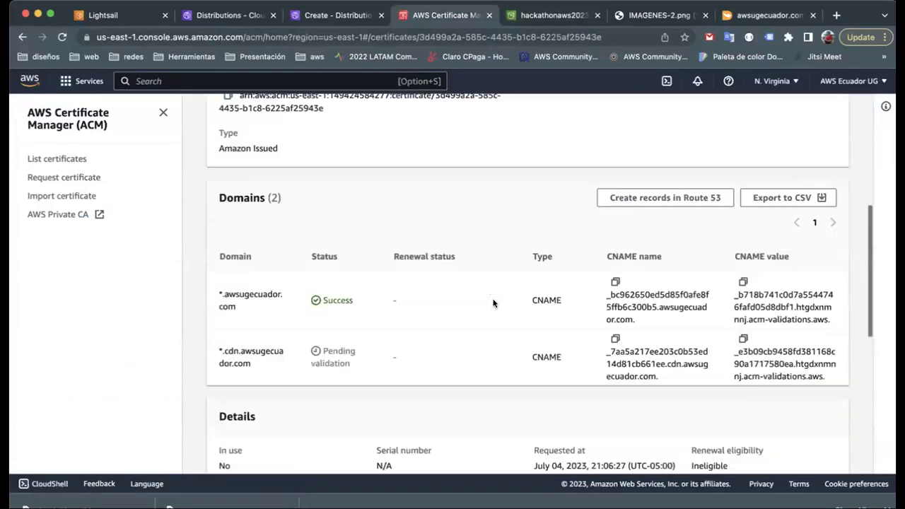
pyautogui.scroll(-3, 494, 302)
pyautogui.scroll(1, 469, 168)
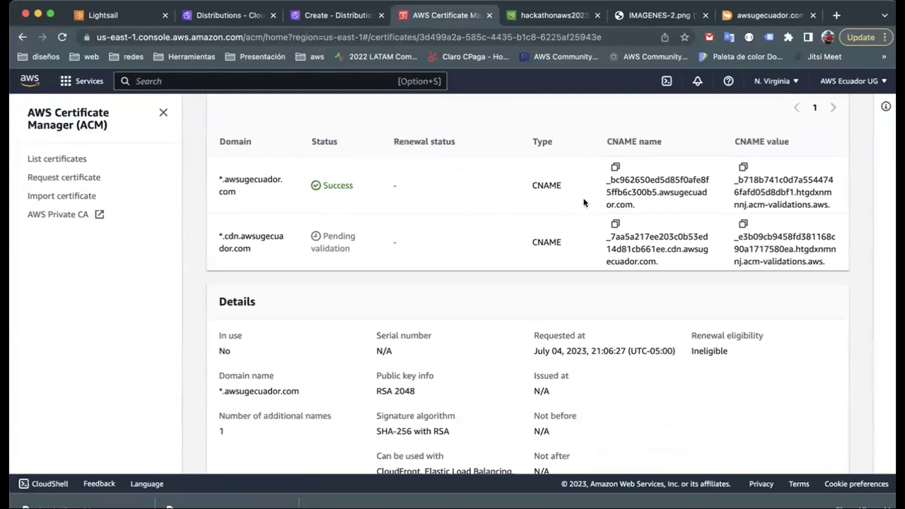
pyautogui.moveTo(605, 239); pyautogui.dragTo(678, 248)
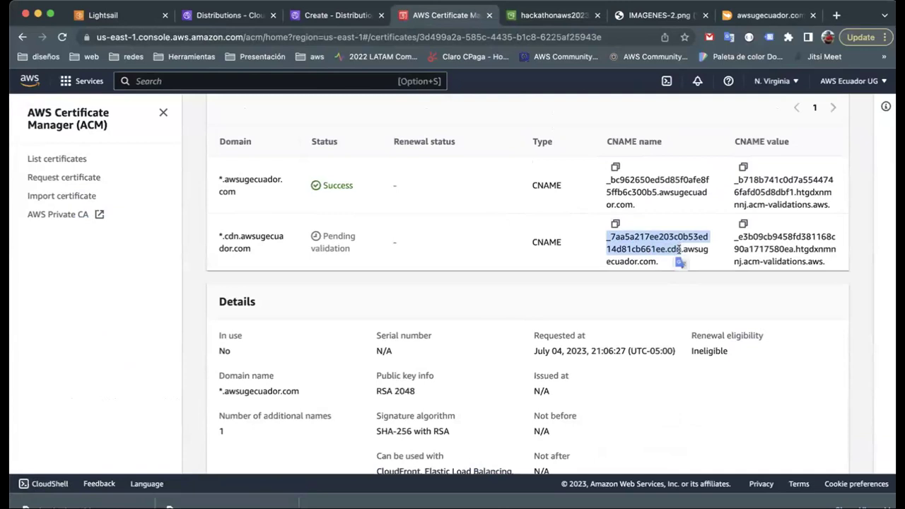
pyautogui.click(674, 248)
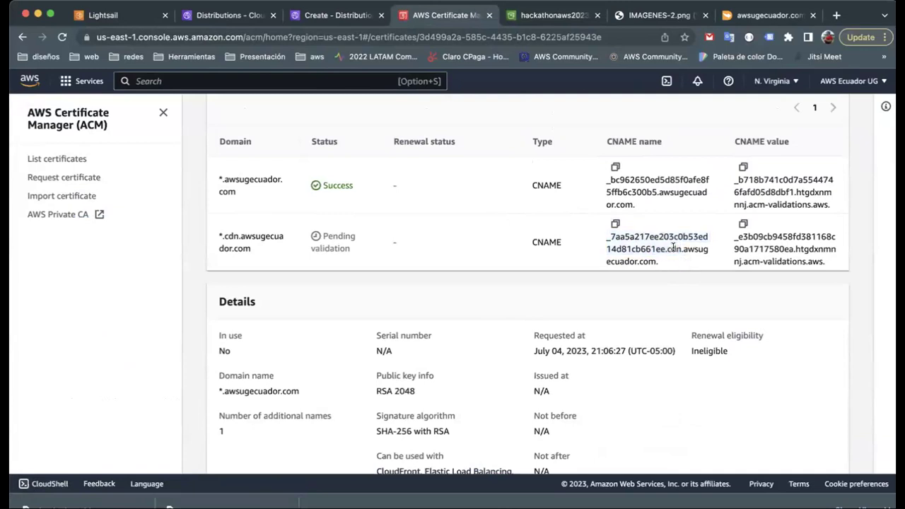
pyautogui.moveTo(680, 247); pyautogui.dragTo(578, 238)
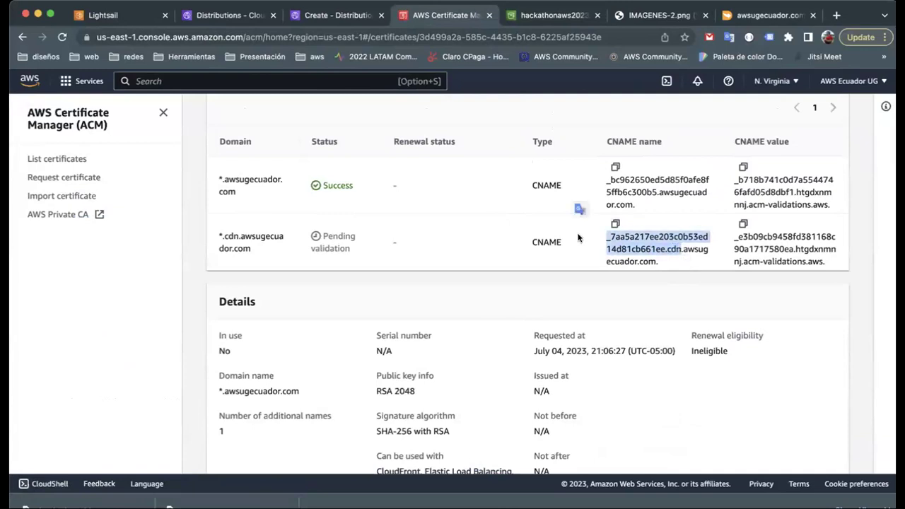
pyautogui.doubleClick(656, 193)
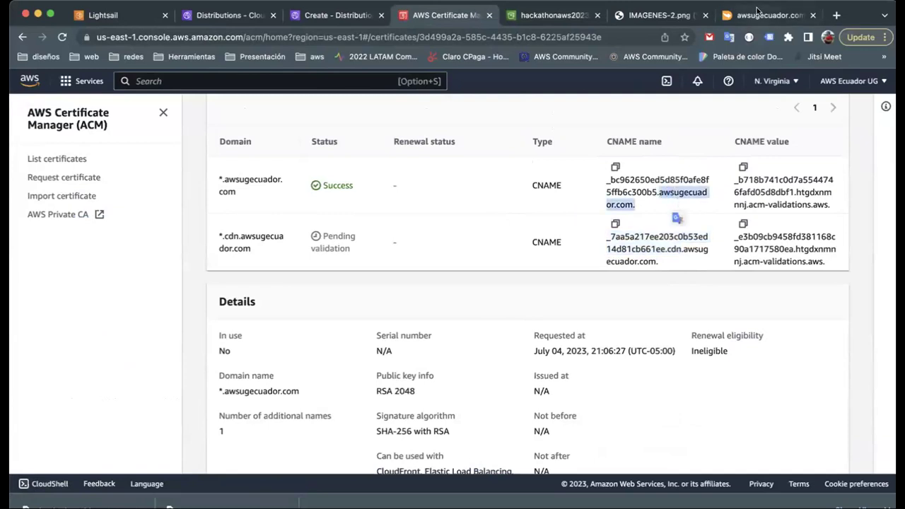
pyautogui.click(757, 14)
# Paste the cdn validation CNAME name into Host and remove its leading space
pyautogui.write('_7aa5a217ee203c0b53ed14d81cb661ee.com')
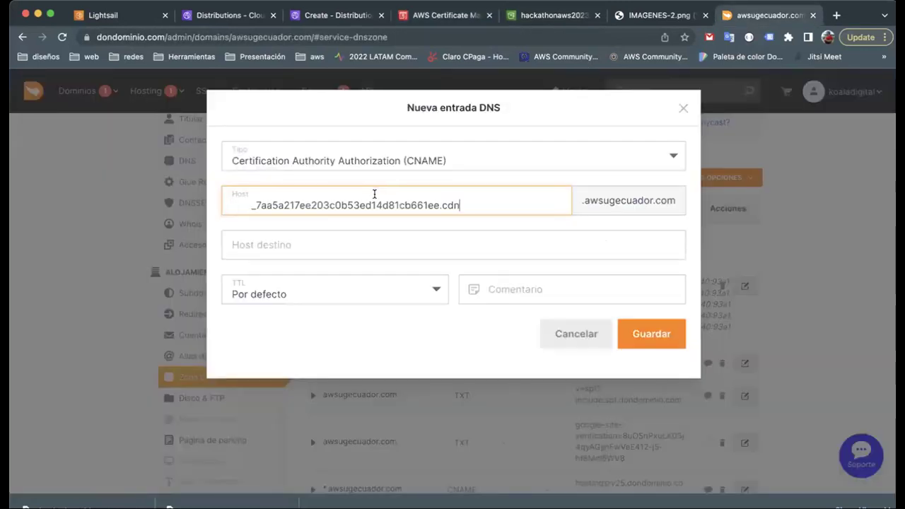
pyautogui.moveTo(437, 203); pyautogui.dragTo(220, 204)
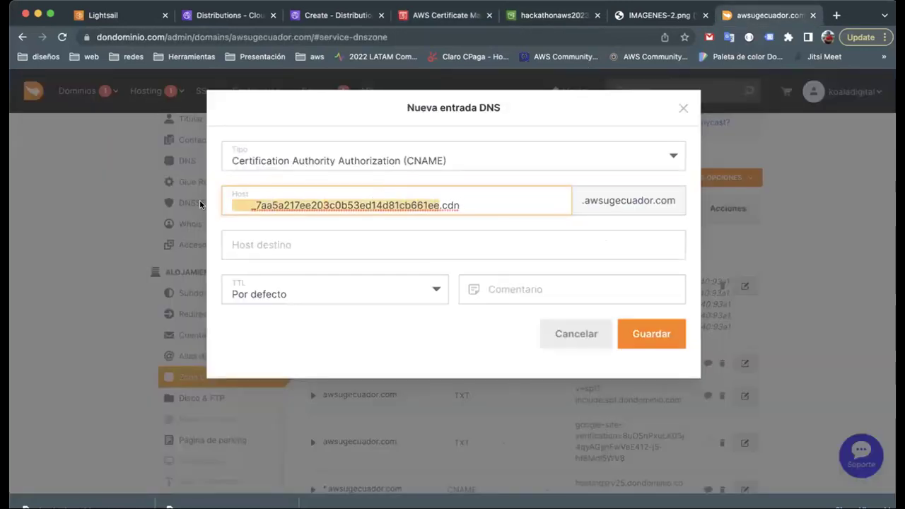
pyautogui.click(294, 204)
pyautogui.click(249, 204)
pyautogui.press('BackSpace')
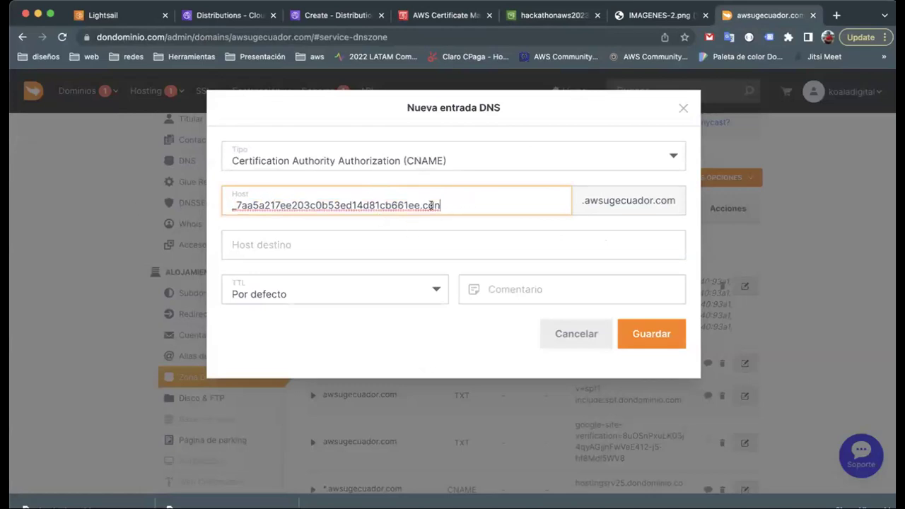
pyautogui.moveTo(422, 205); pyautogui.dragTo(445, 205)
# Copy the cdn record's acm-validations.aws value into Host destino and save the DNS entry
pyautogui.click(562, 17)
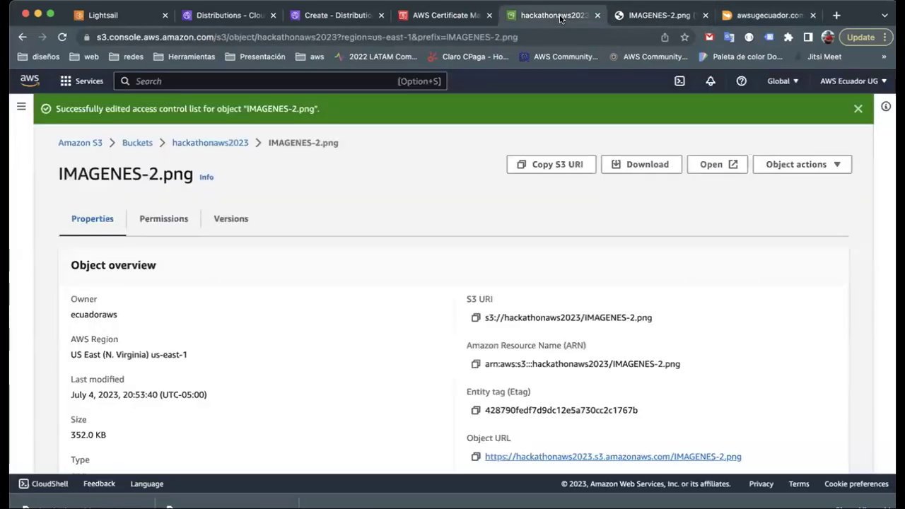
pyautogui.click(448, 17)
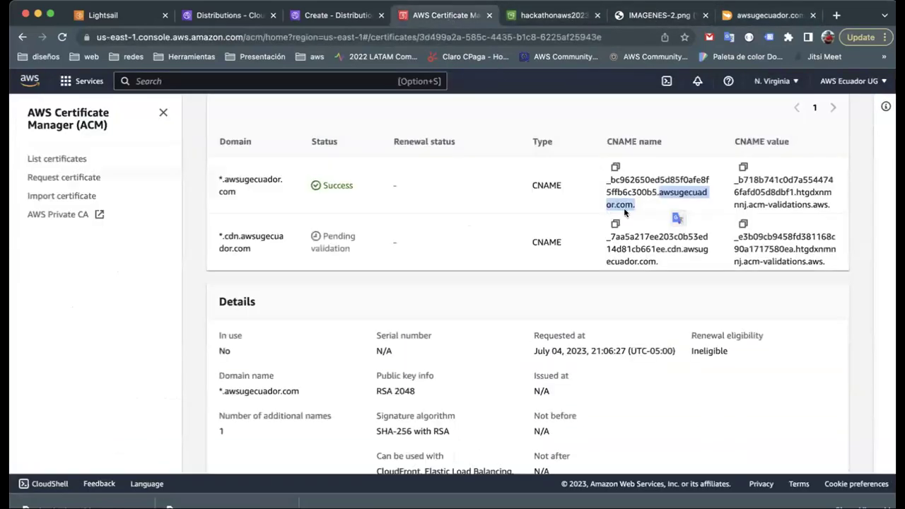
pyautogui.click(742, 224)
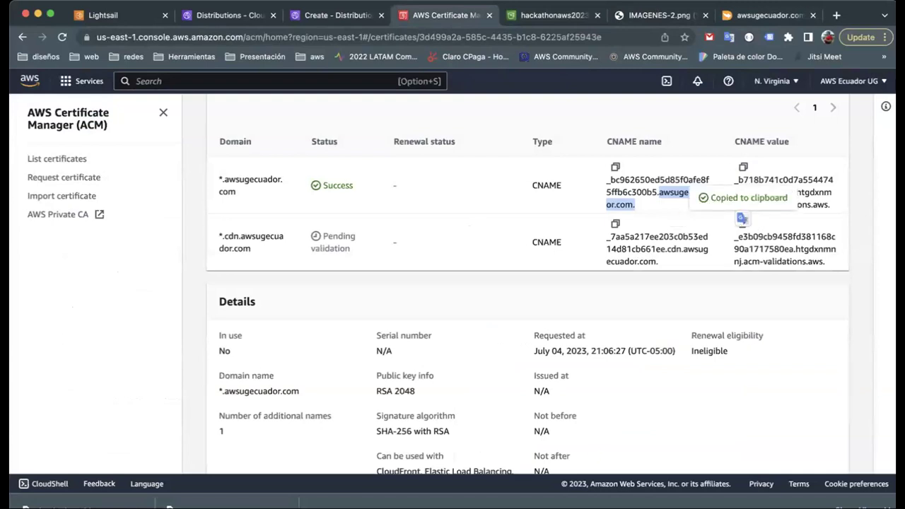
pyautogui.click(761, 17)
pyautogui.click(450, 245)
pyautogui.press('super+v')
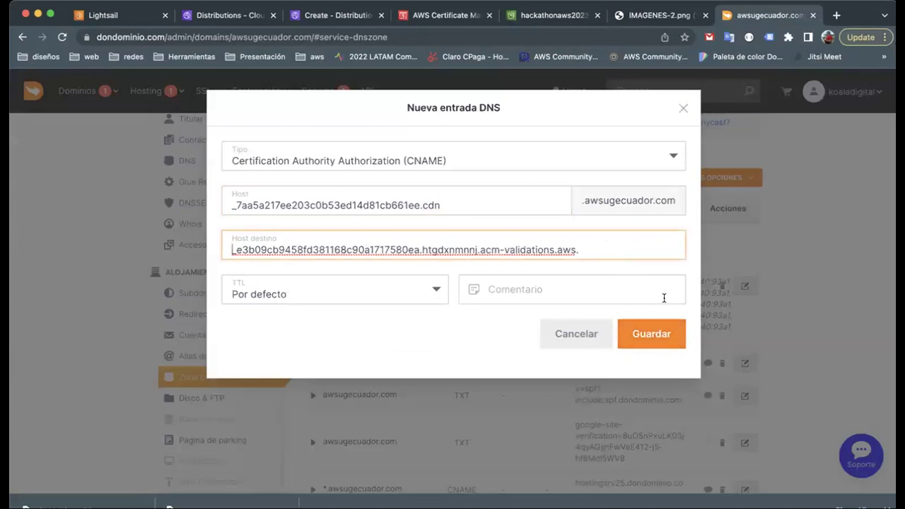
pyautogui.click(654, 335)
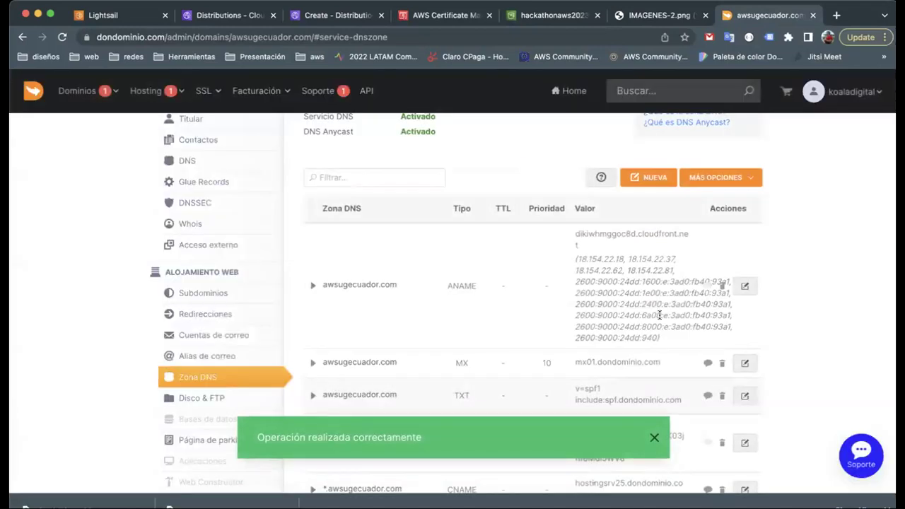
pyautogui.click(566, 16)
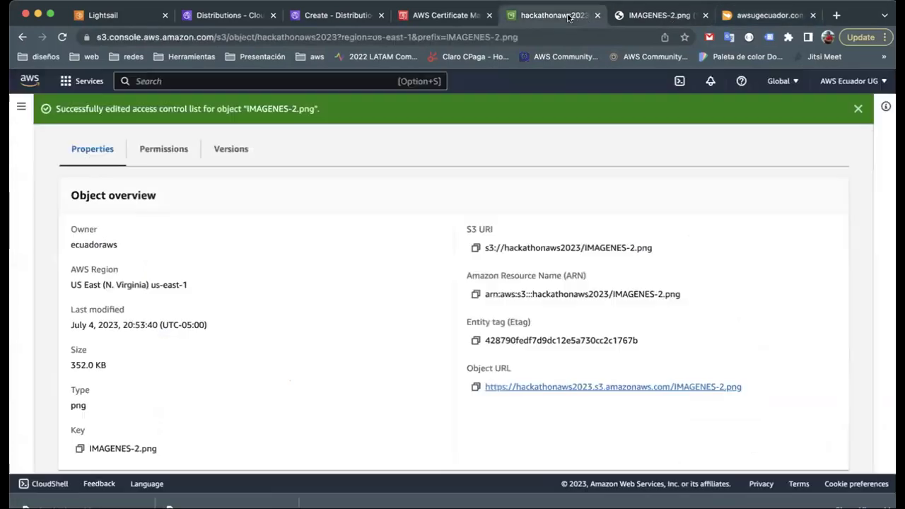
# Reload the wildcard certificate page twice to check whether its validation has completed
pyautogui.click(454, 17)
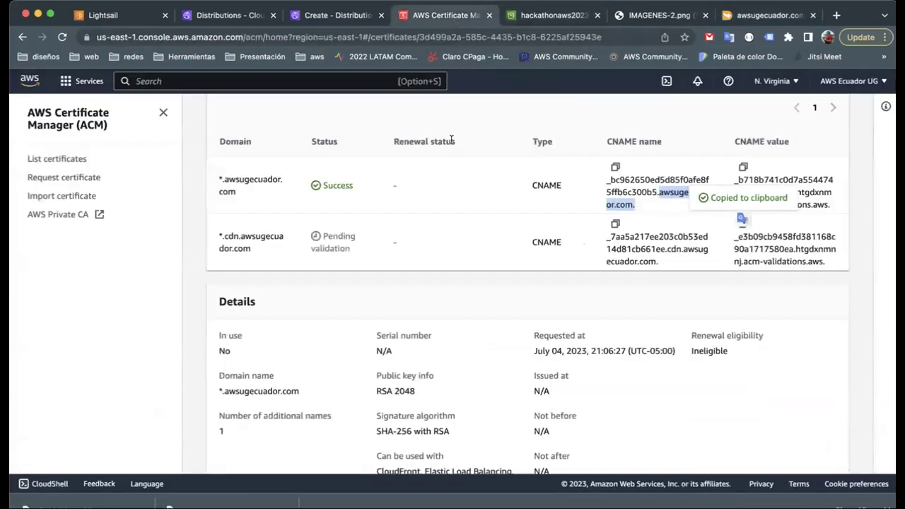
pyautogui.scroll(5, 457, 223)
pyautogui.scroll(5, 457, 223)
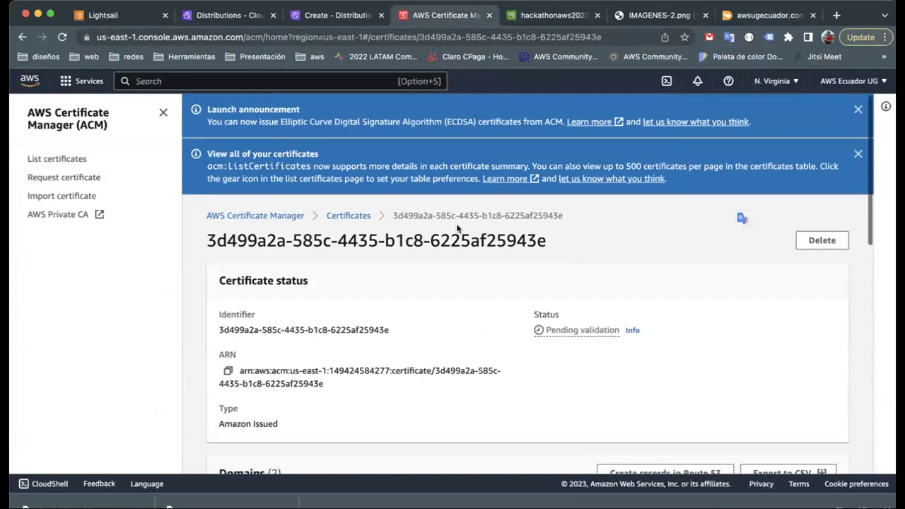
pyautogui.press('super+r')
pyautogui.scroll(-4, 469, 243)
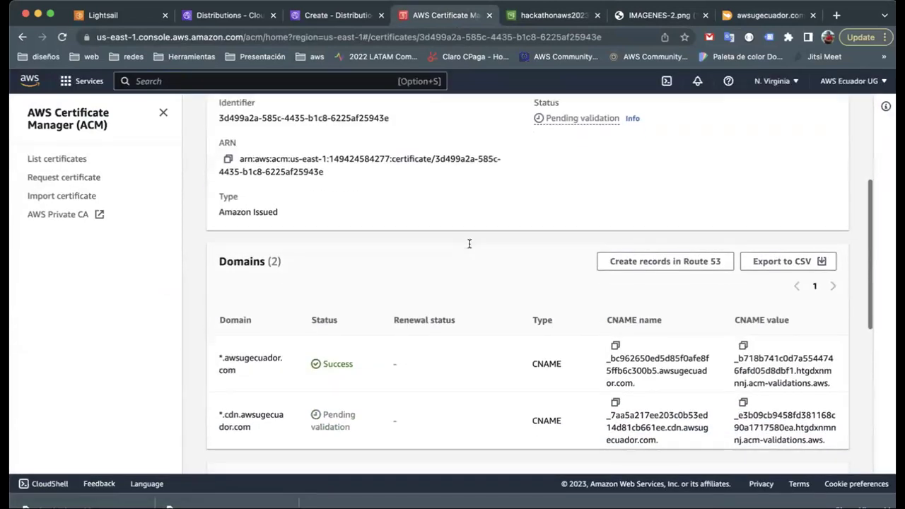
pyautogui.scroll(-5, 597, 297)
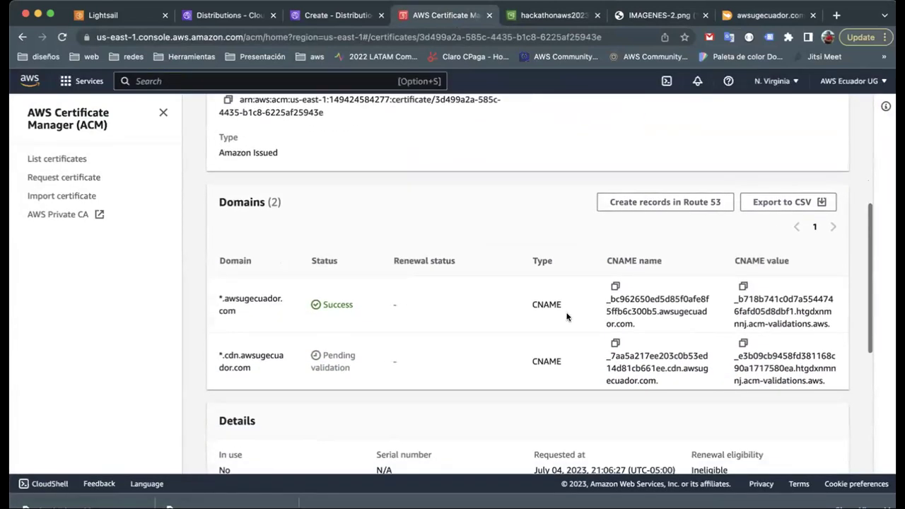
pyautogui.scroll(-5, 559, 325)
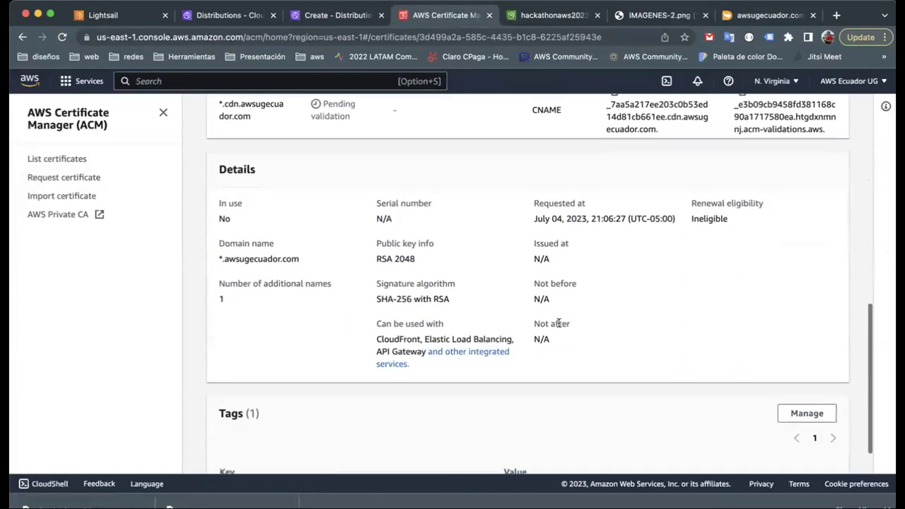
pyautogui.press('super+r')
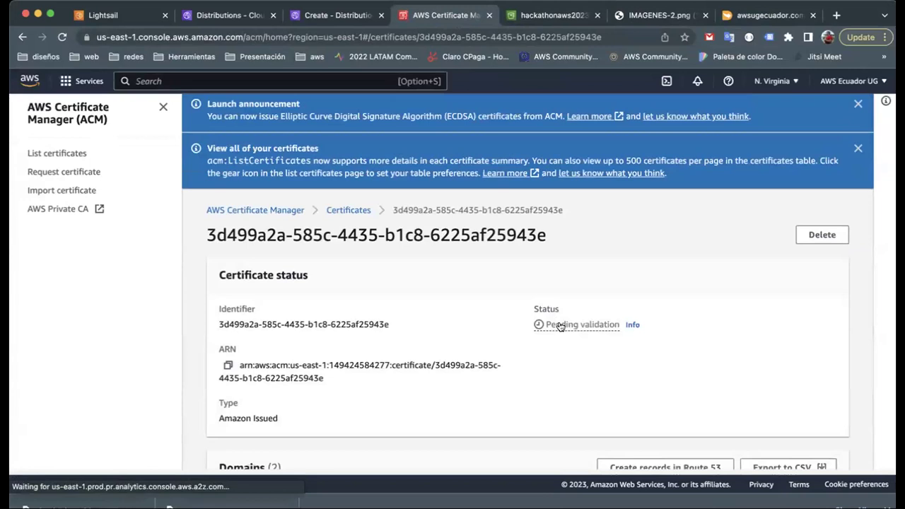
pyautogui.scroll(-9, 561, 327)
pyautogui.scroll(9, 560, 327)
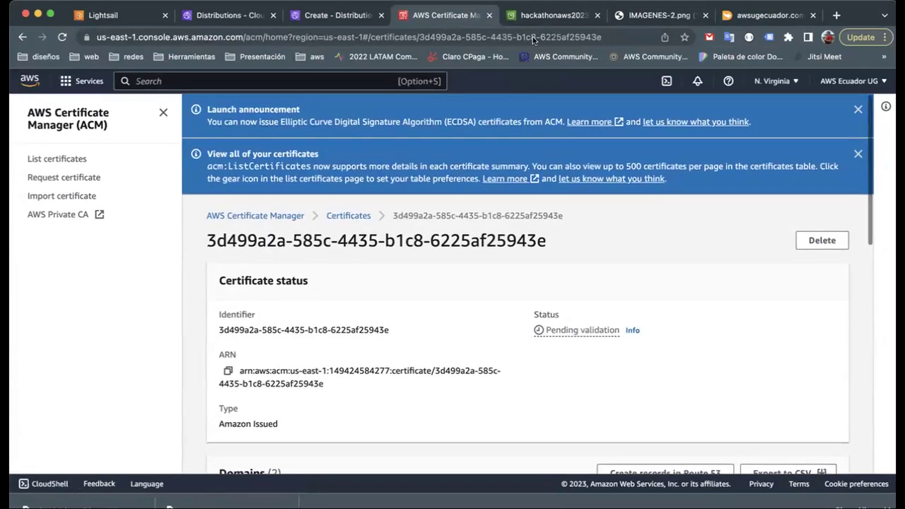
# Refresh the CloudFront form's certificate list and close it without choosing a certificate
pyautogui.click(563, 15)
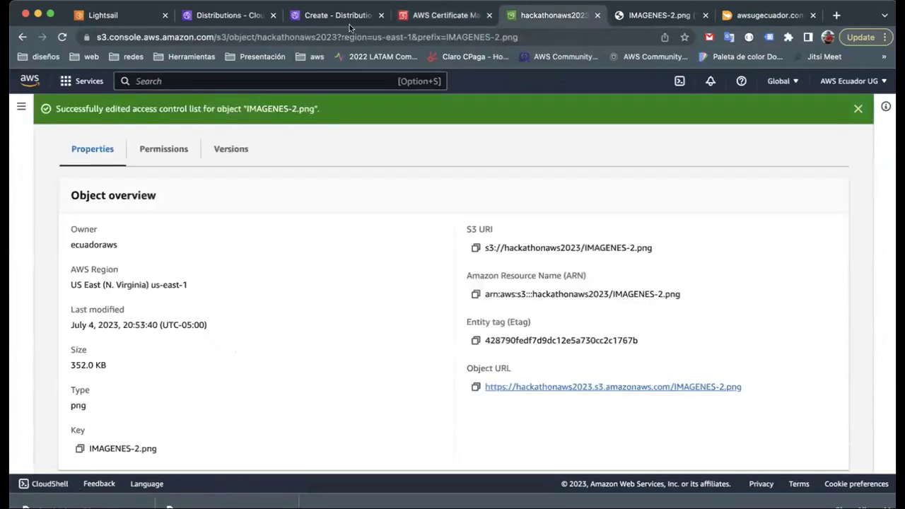
pyautogui.click(332, 15)
pyautogui.click(446, 223)
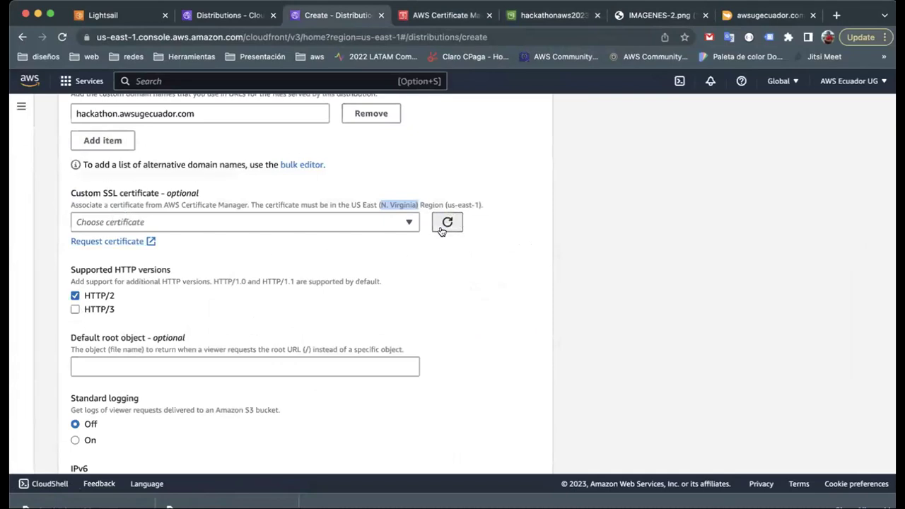
pyautogui.click(371, 229)
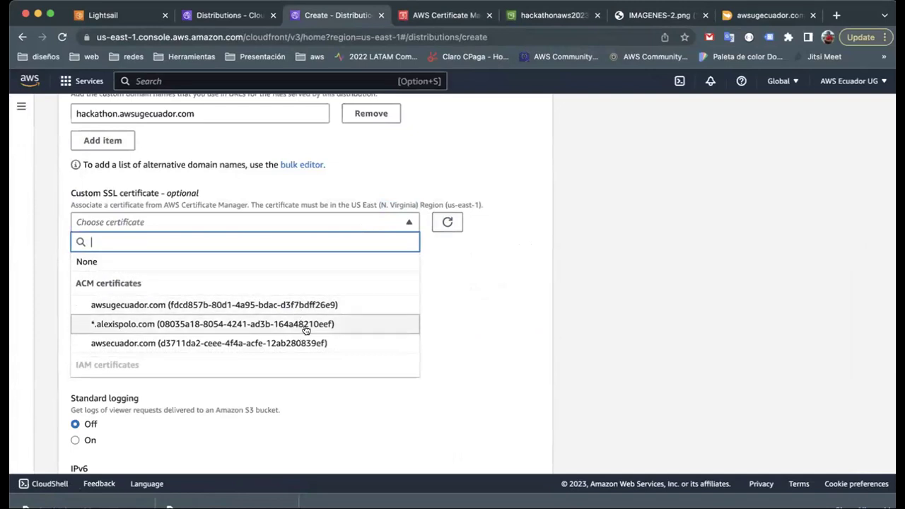
pyautogui.click(476, 324)
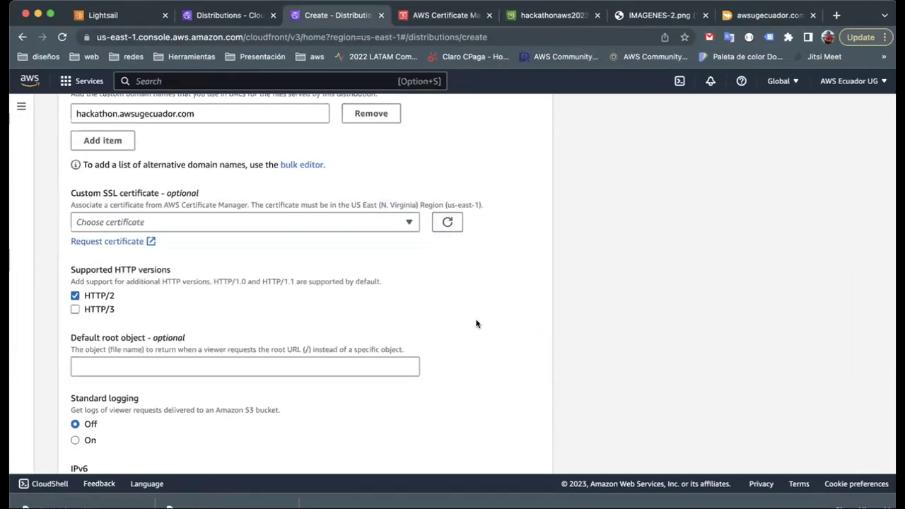
pyautogui.click(577, 19)
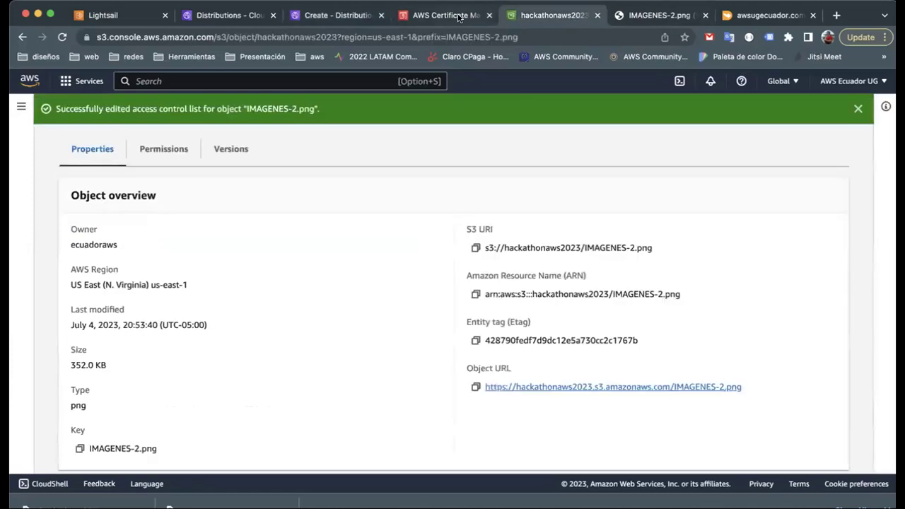
pyautogui.click(460, 17)
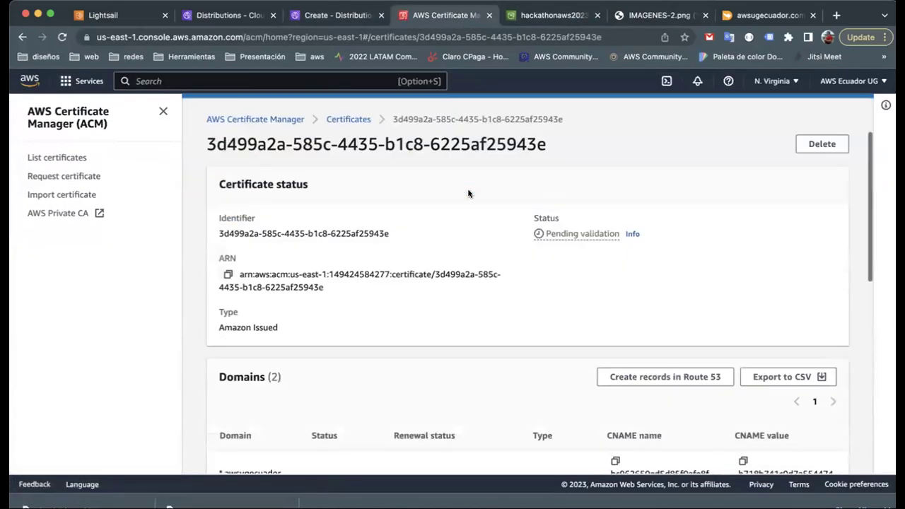
# Copy the pending *.cdn.awsugecuador.com validation CNAME name from the ACM certificate
pyautogui.scroll(-5, 468, 193)
pyautogui.scroll(2, 468, 193)
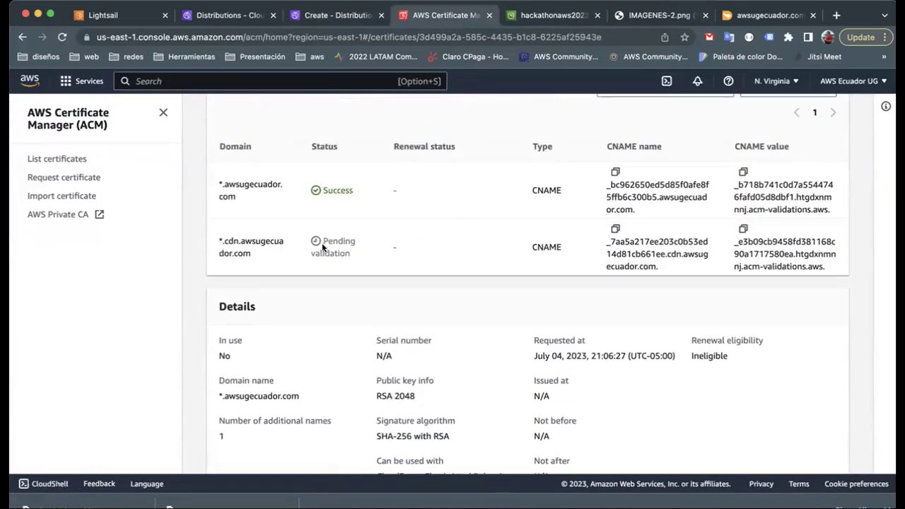
pyautogui.moveTo(322, 242); pyautogui.dragTo(356, 241)
pyautogui.click(606, 242)
pyautogui.moveTo(649, 244); pyautogui.dragTo(653, 267)
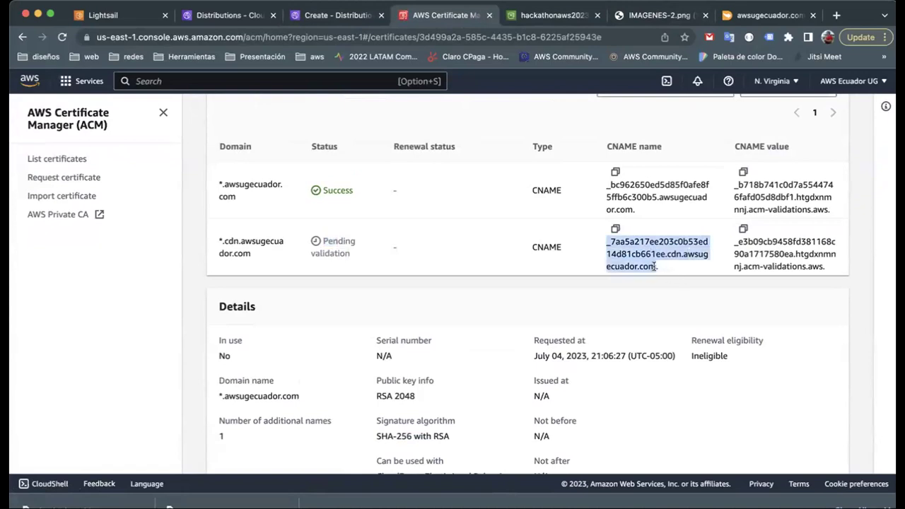
# Confirm DonDominio's DNS zone holds that validation CNAME record, created 05/07/2023
pyautogui.click(754, 16)
pyautogui.press('super+v')
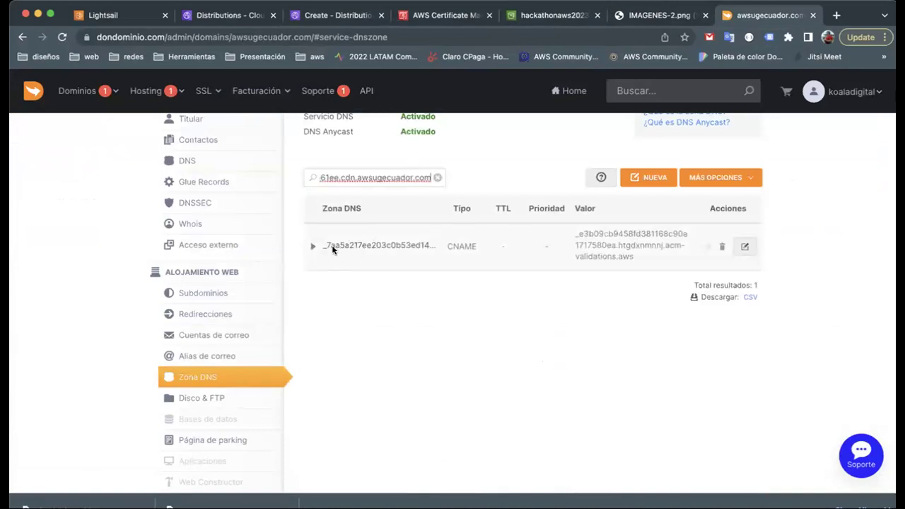
pyautogui.click(333, 248)
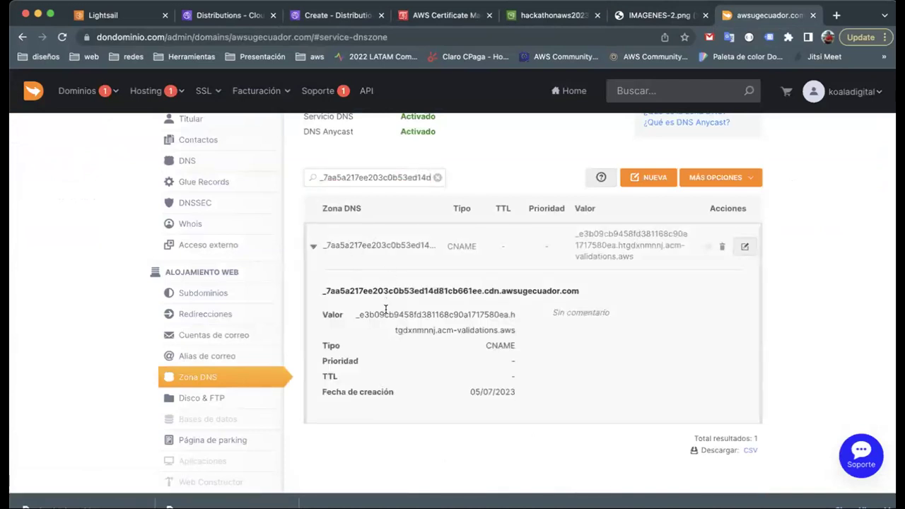
pyautogui.click(336, 15)
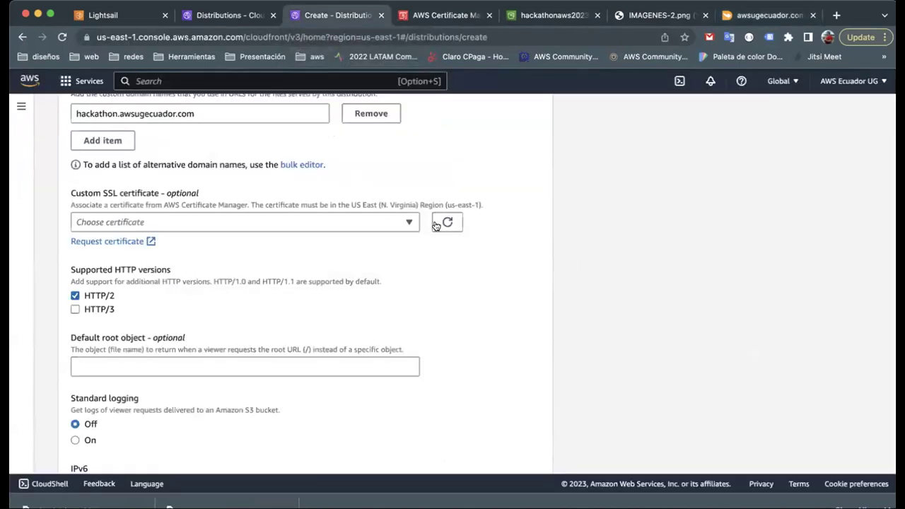
pyautogui.click(378, 223)
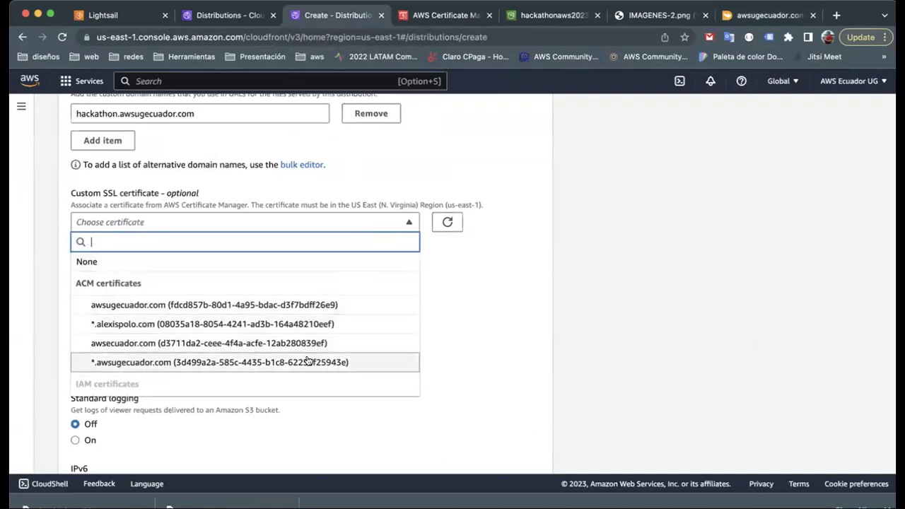
# Refresh the certificate until it shows Issued and copy its ID 3d499a2a-585c-4435-b1c8-6225af25943e
pyautogui.click(576, 19)
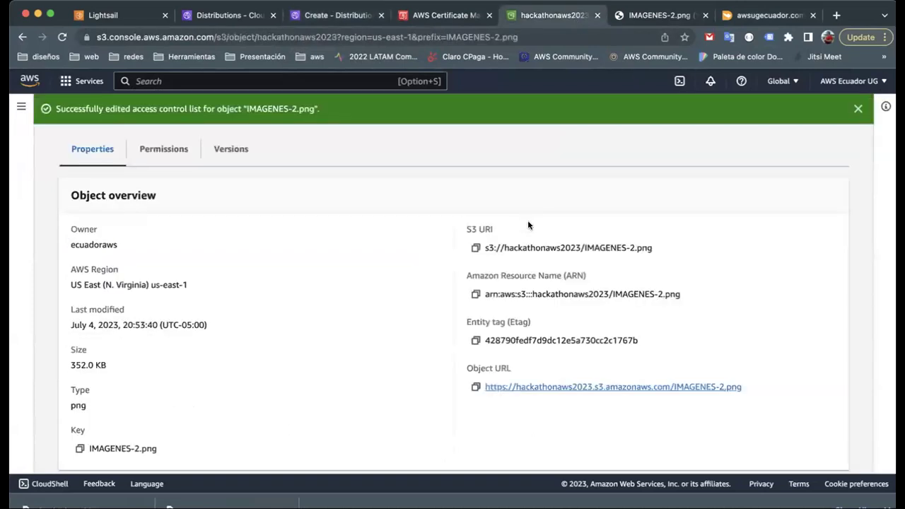
pyautogui.click(450, 20)
pyautogui.press('super+r')
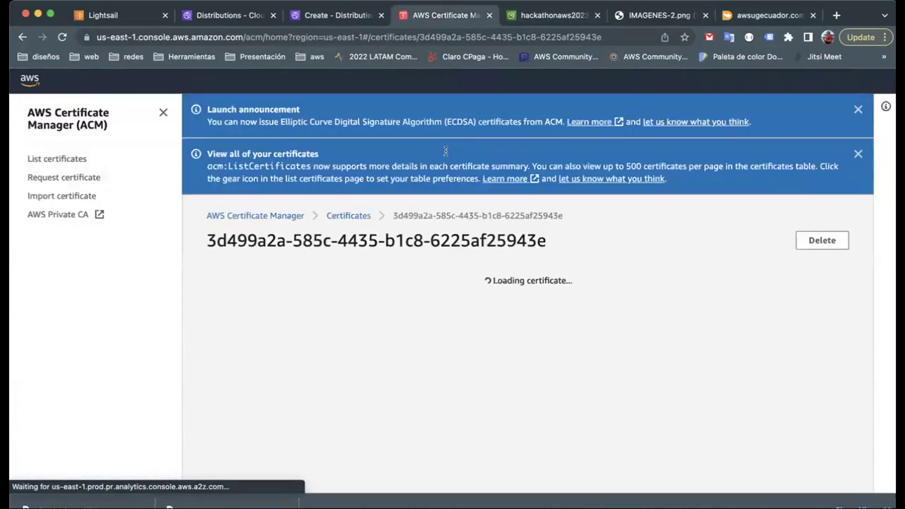
pyautogui.scroll(-5, 439, 184)
pyautogui.scroll(-1, 453, 212)
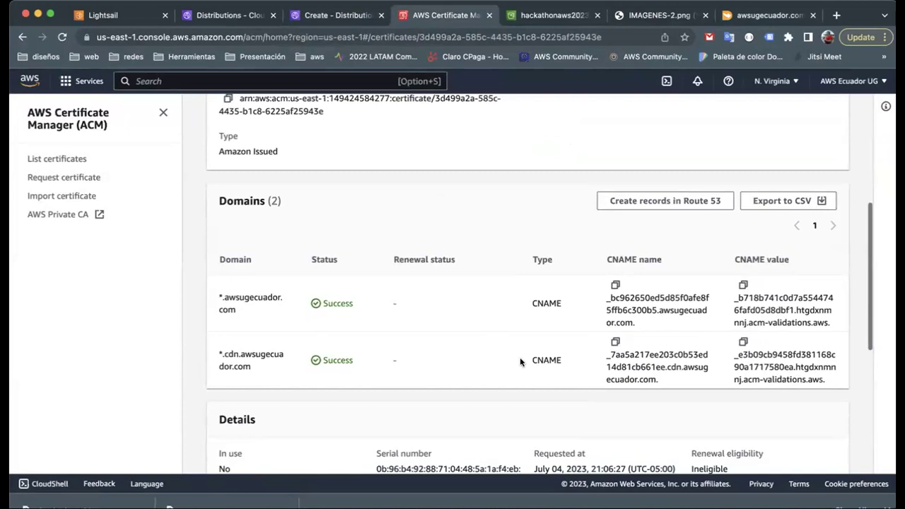
pyautogui.scroll(5, 521, 359)
pyautogui.moveTo(205, 113); pyautogui.dragTo(590, 116)
pyautogui.hotkey('ctrl', 'c')
pyautogui.scroll(3, 436, 103)
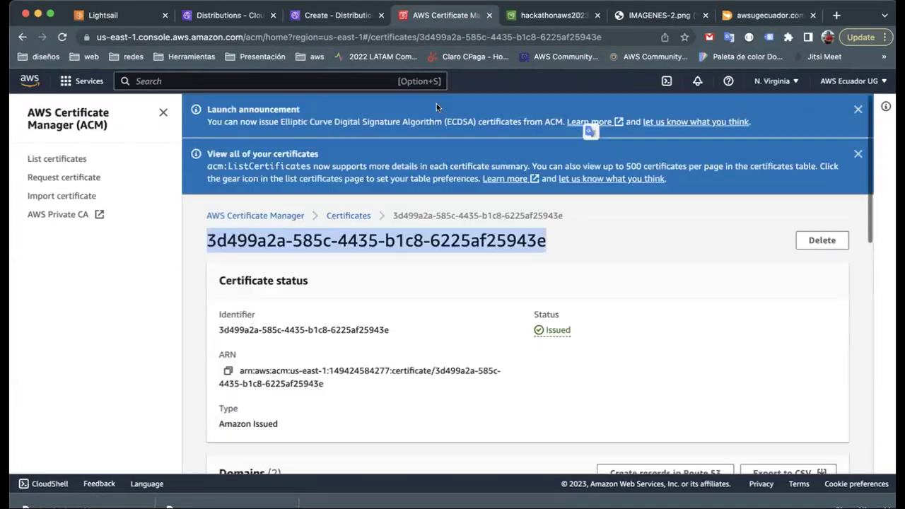
# Search by that ID and pick *.awsugecuador.com as the custom SSL certificate
pyautogui.click(332, 16)
pyautogui.click(161, 223)
pyautogui.hotkey('ctrl', 'v')
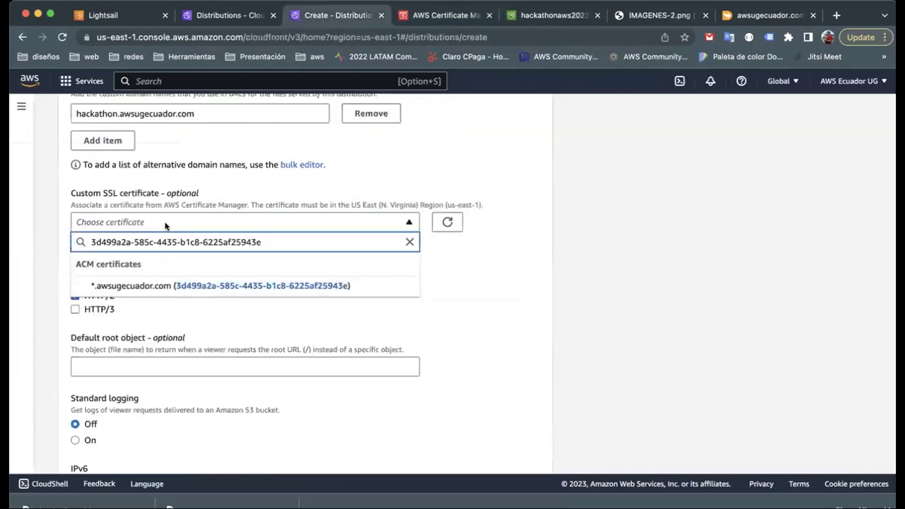
pyautogui.click(200, 286)
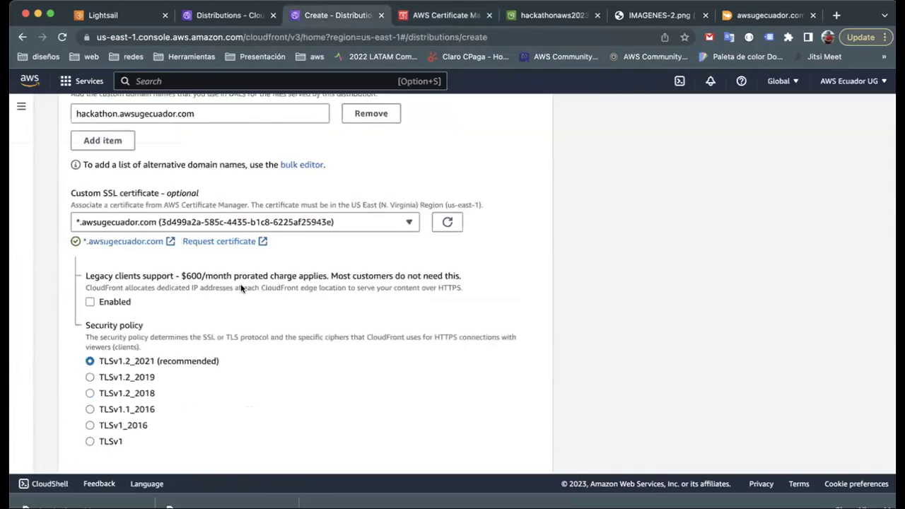
# Set the alternate domain to hackathon.cdn.awsugecuador.com and the description to 'hackthon CDN'
pyautogui.scroll(3, 240, 288)
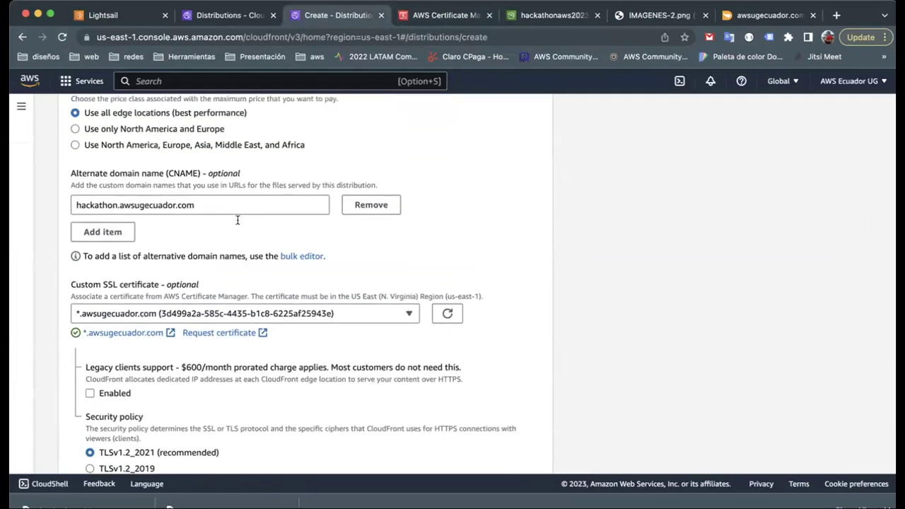
pyautogui.click(118, 205)
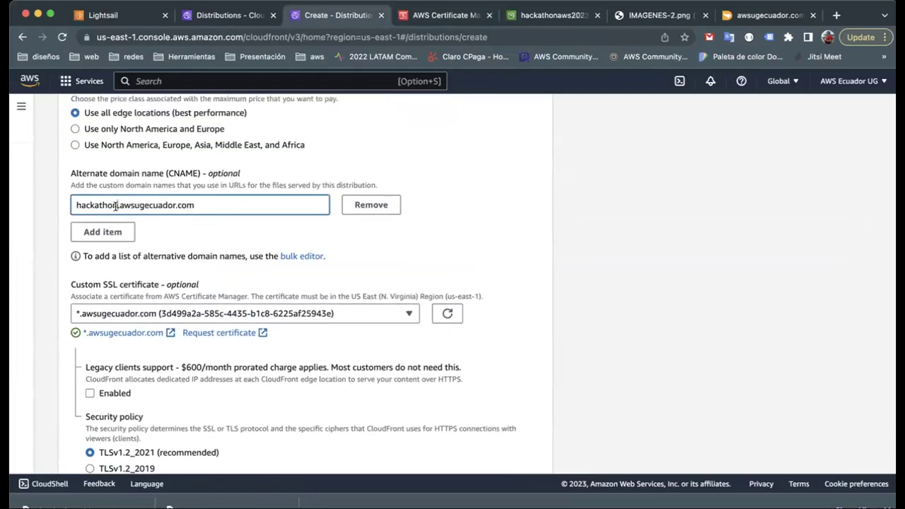
pyautogui.write('cdn.')
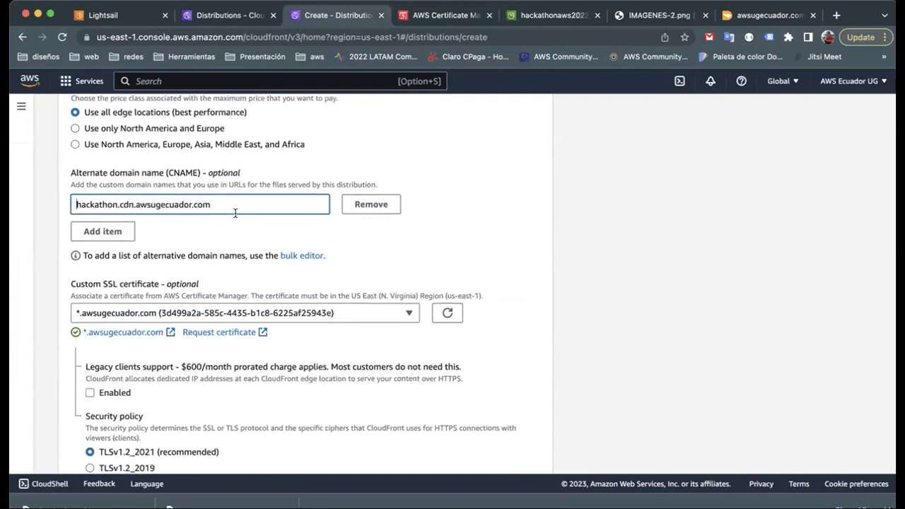
pyautogui.scroll(-6, 233, 211)
pyautogui.scroll(9, 231, 211)
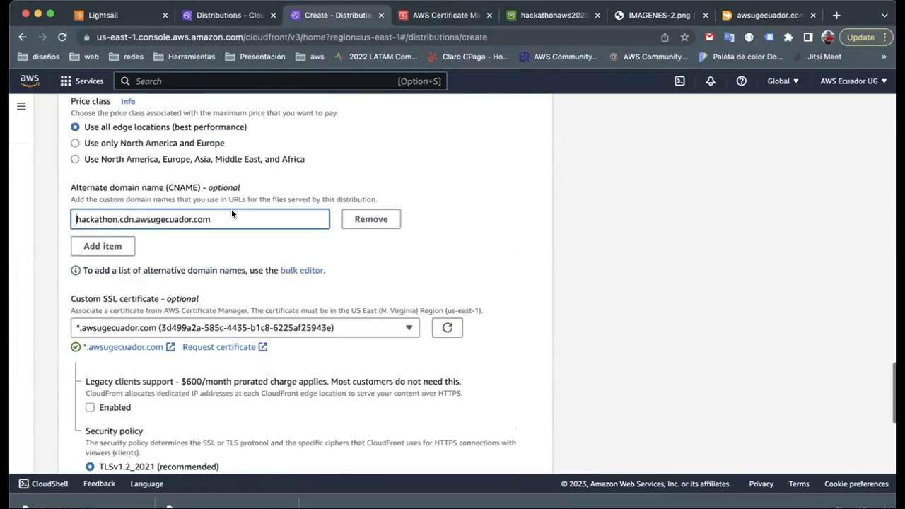
pyautogui.scroll(-10, 231, 211)
pyautogui.scroll(-6, 231, 210)
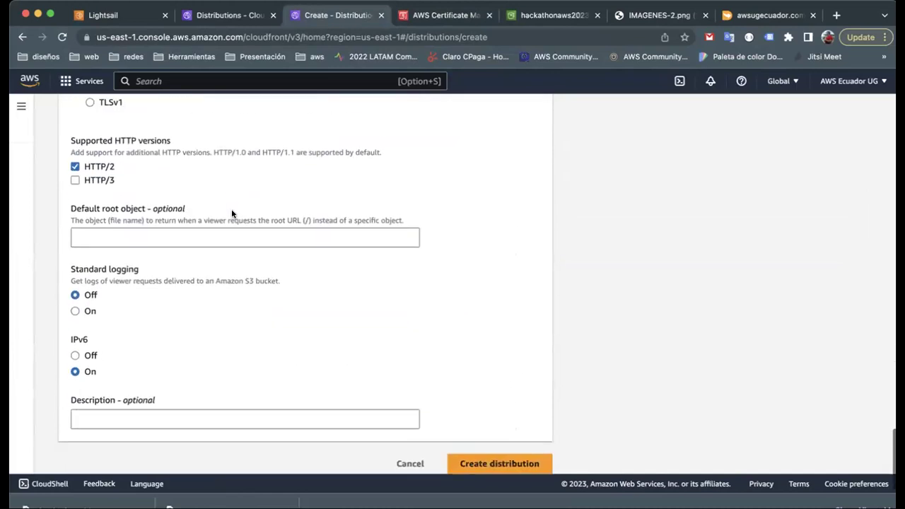
pyautogui.click(142, 409)
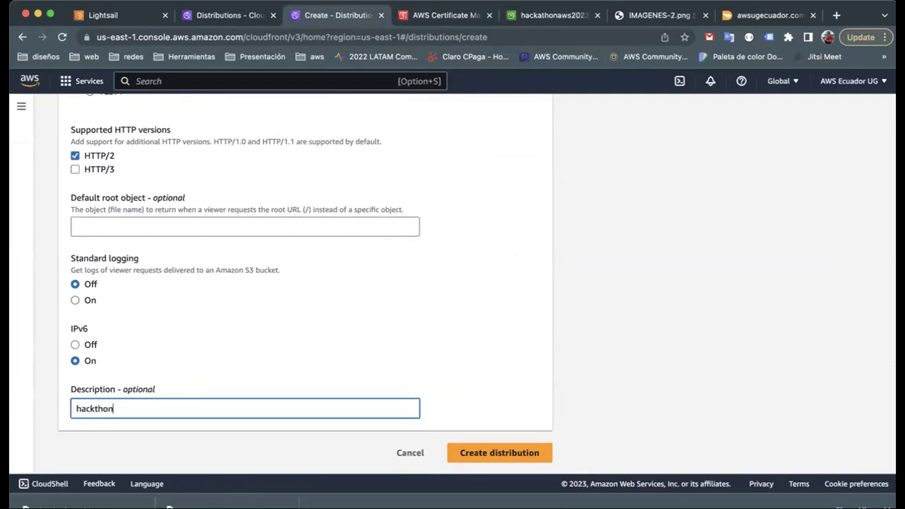
pyautogui.write('DN')
pyautogui.click(509, 453)
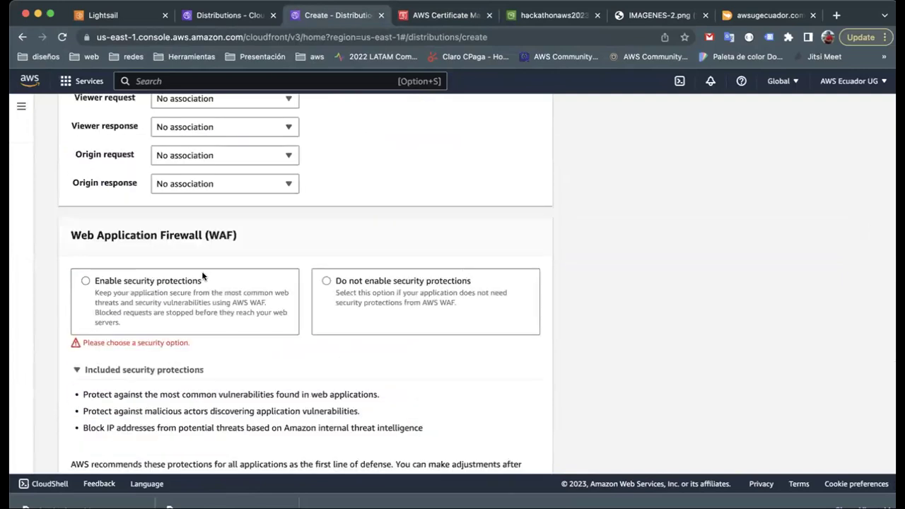
# Leave WAF security protections disabled and create the distribution
pyautogui.click(326, 281)
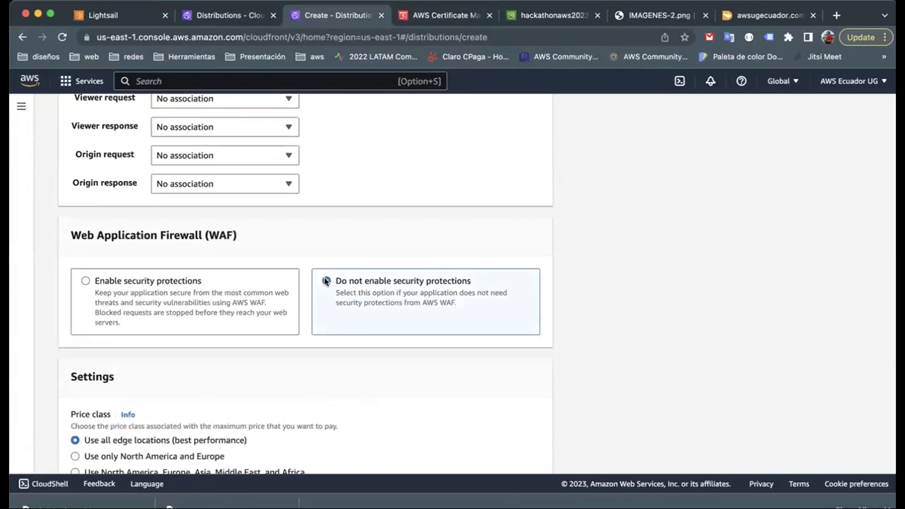
pyautogui.scroll(-10, 438, 285)
pyautogui.scroll(10, 438, 285)
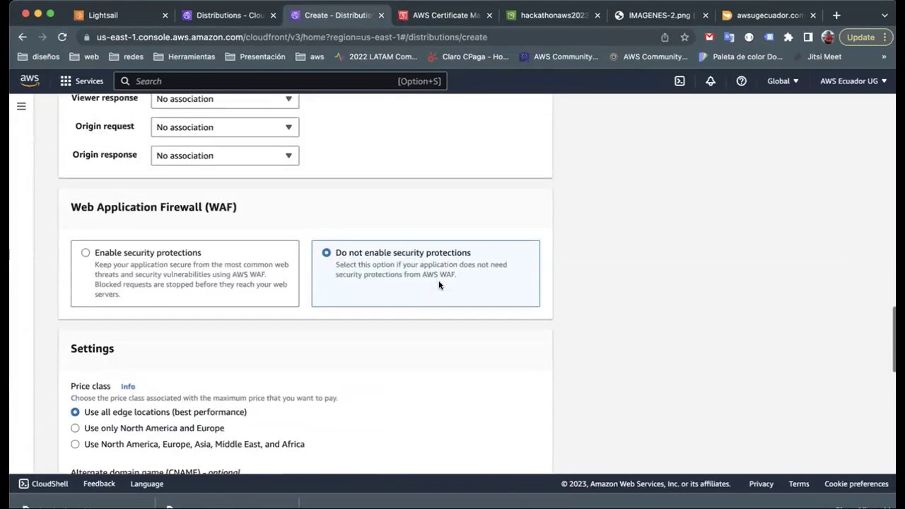
pyautogui.scroll(-5, 300, 216)
pyautogui.scroll(4, 299, 217)
pyautogui.scroll(-15, 300, 218)
pyautogui.click(498, 458)
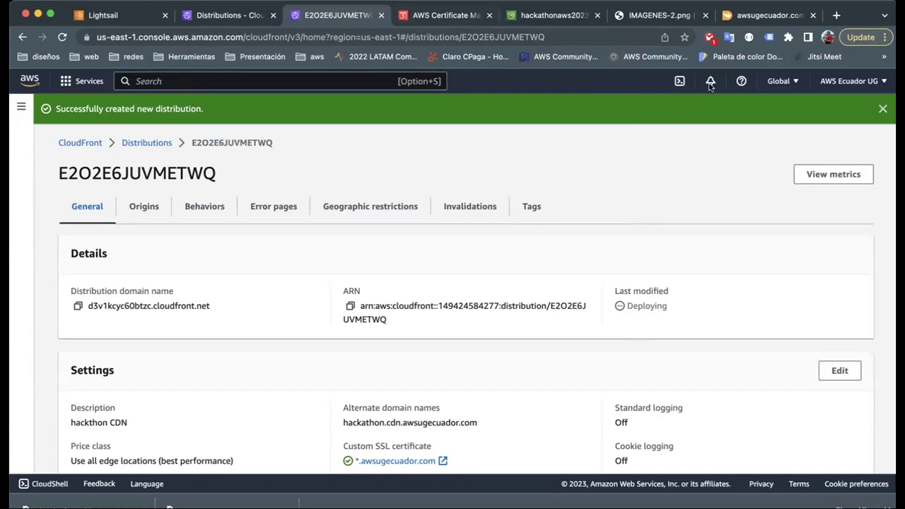
# Copy the new distribution's domain name d3v1kcyc60btzc.cloudfront.net from its details page
pyautogui.scroll(-2, 479, 234)
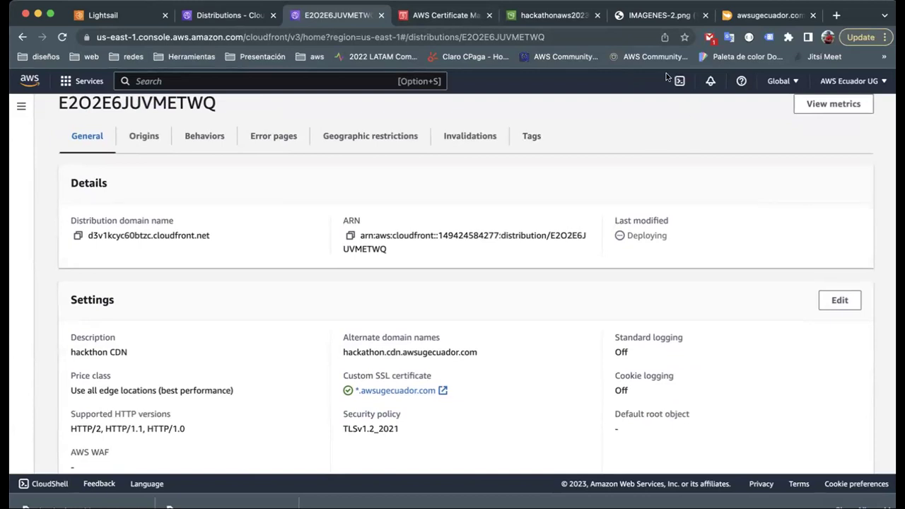
pyautogui.scroll(1, 452, 220)
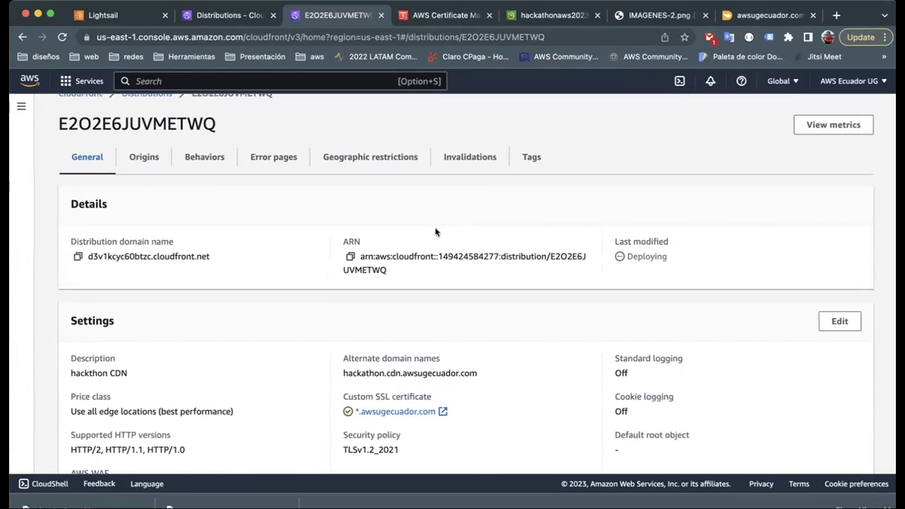
pyautogui.press('super+r')
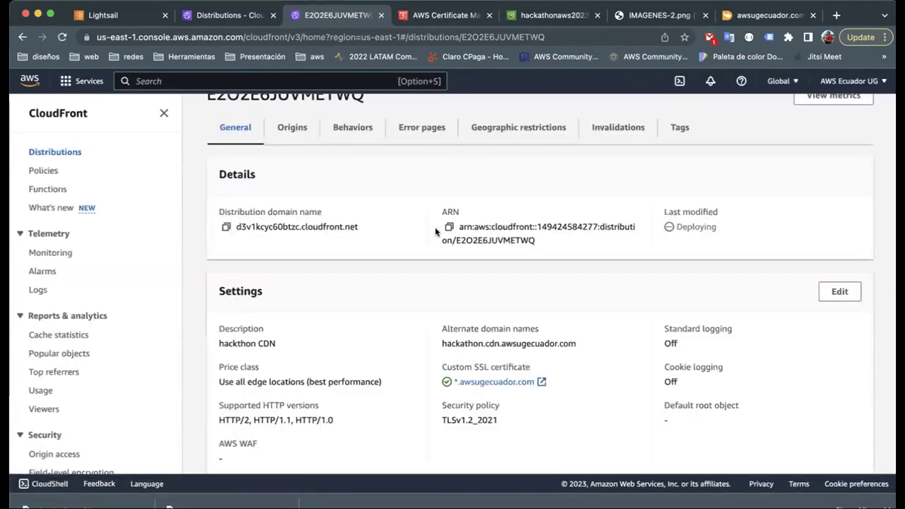
pyautogui.scroll(2, 435, 227)
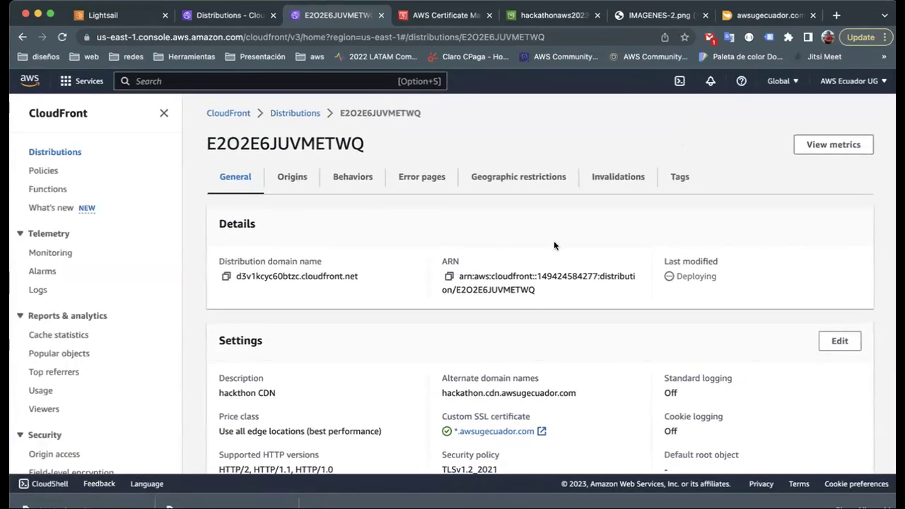
pyautogui.scroll(-3, 437, 168)
pyautogui.scroll(-1, 438, 168)
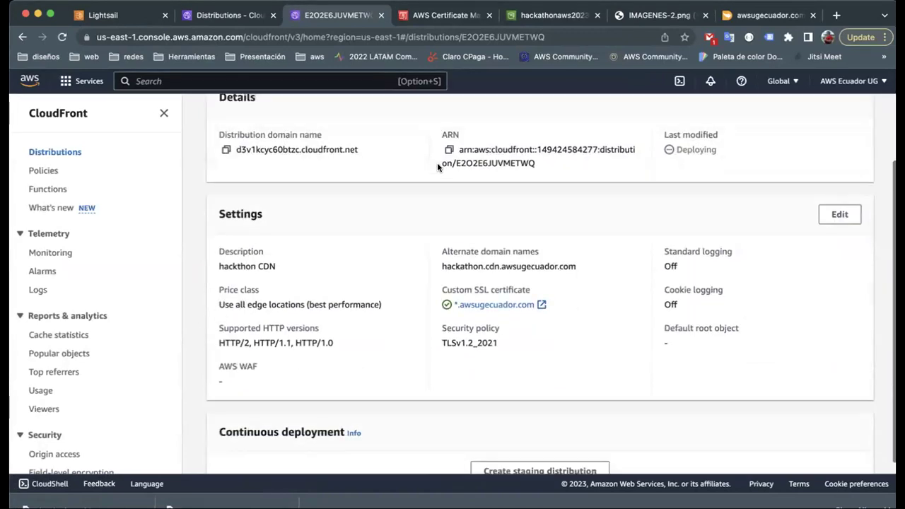
pyautogui.scroll(1, 437, 220)
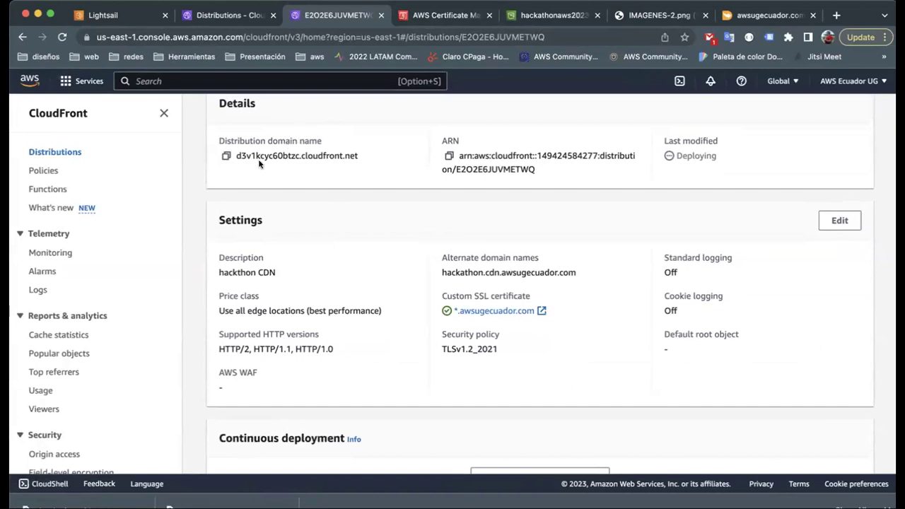
pyautogui.moveTo(238, 155); pyautogui.dragTo(359, 156)
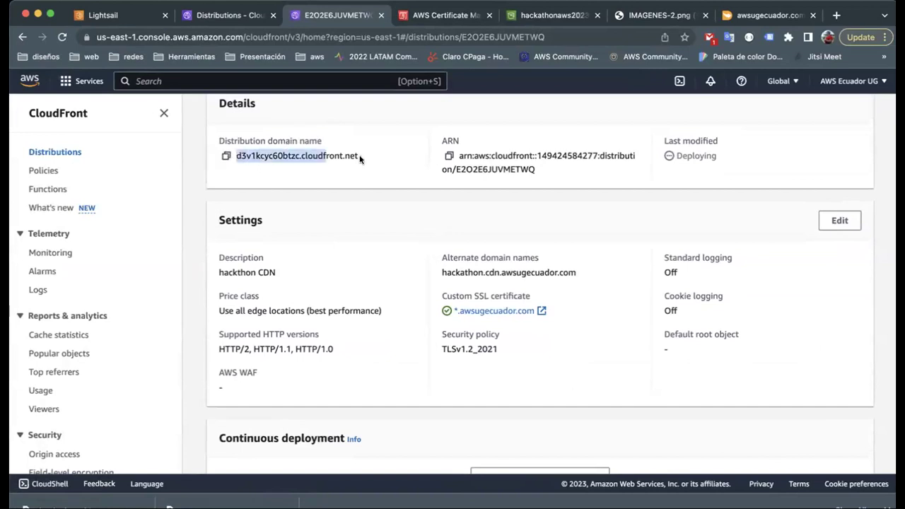
pyautogui.click(301, 151)
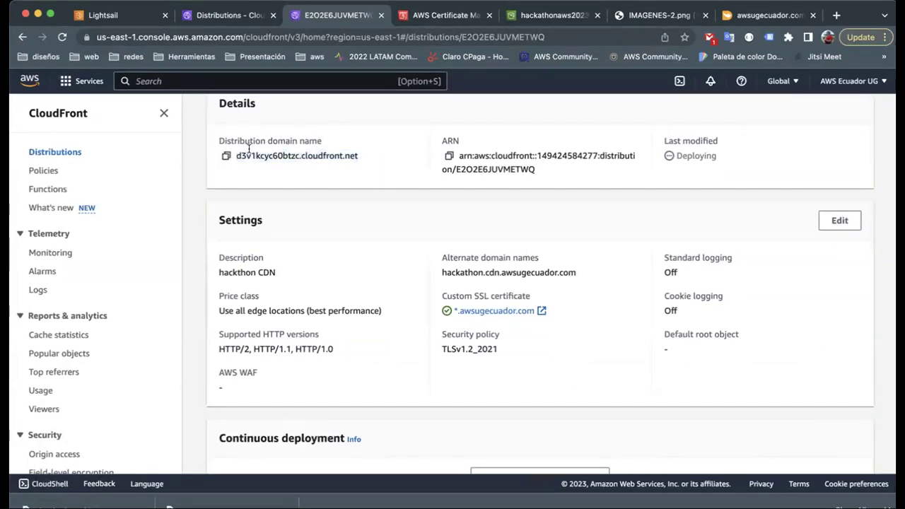
pyautogui.click(226, 156)
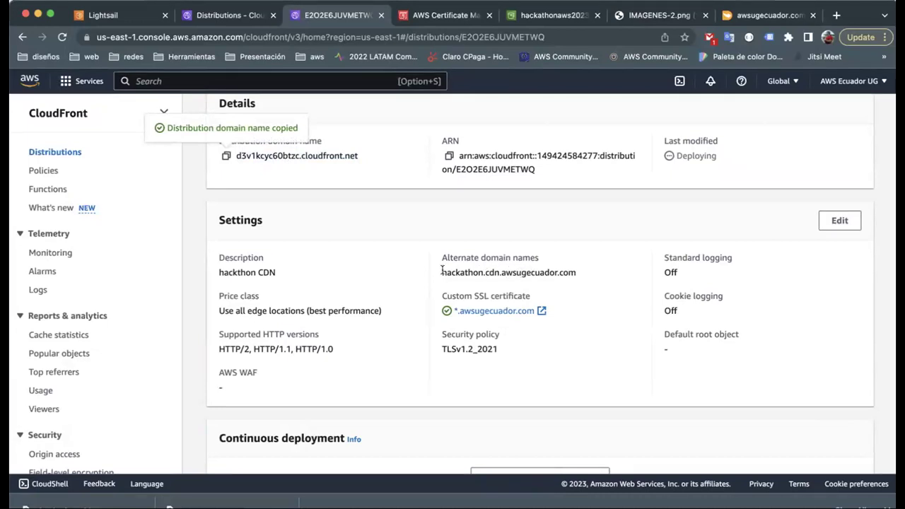
pyautogui.moveTo(442, 272); pyautogui.dragTo(596, 172)
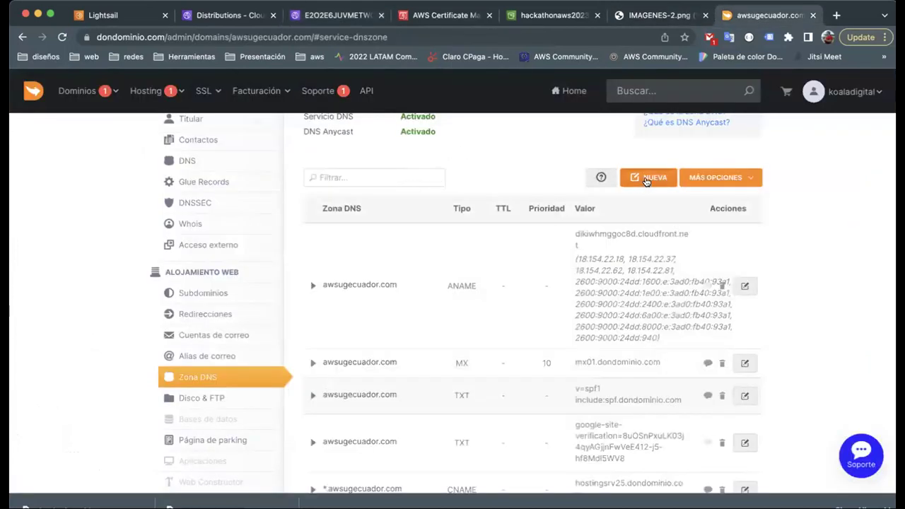
# Start a new CNAME record in DonDominio with Host hackathon.cdn
pyautogui.click(648, 177)
pyautogui.click(354, 164)
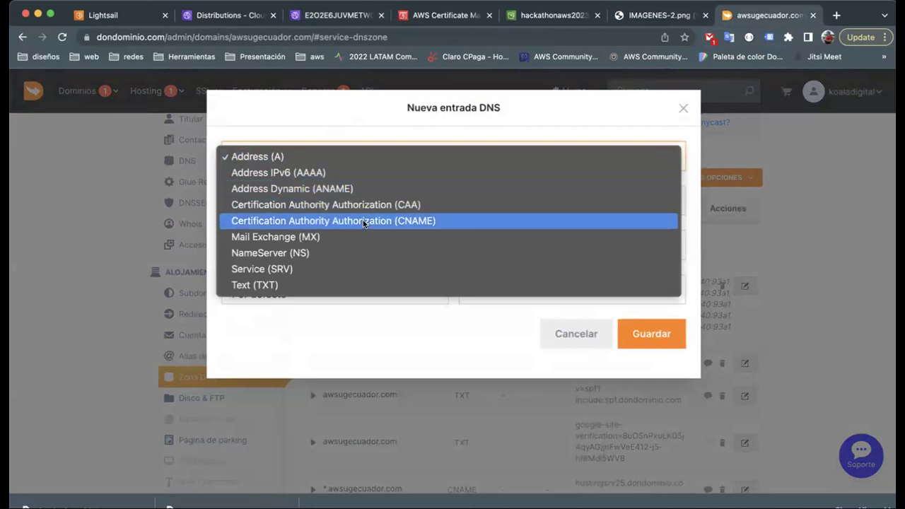
pyautogui.click(363, 221)
pyautogui.click(370, 196)
pyautogui.write('hackathon.cdn')
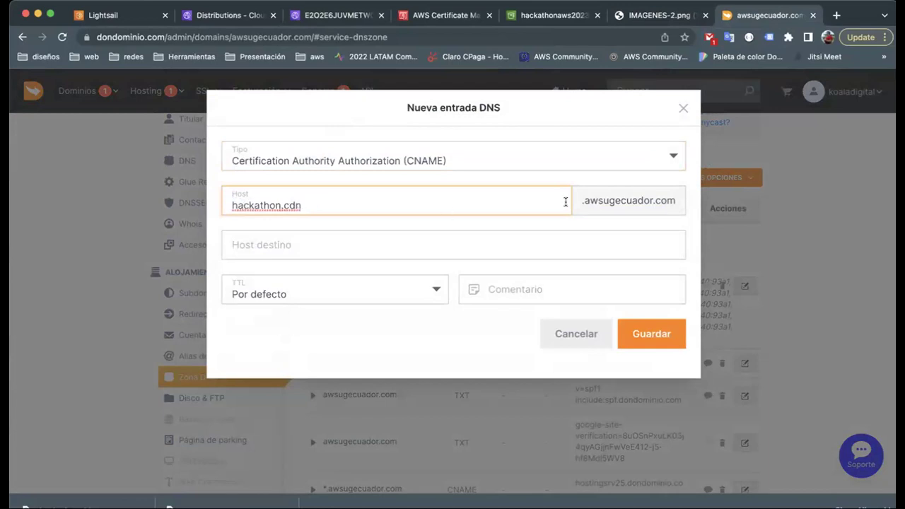
# Copy the CloudFront distribution domain name again from the distribution details
pyautogui.click(563, 17)
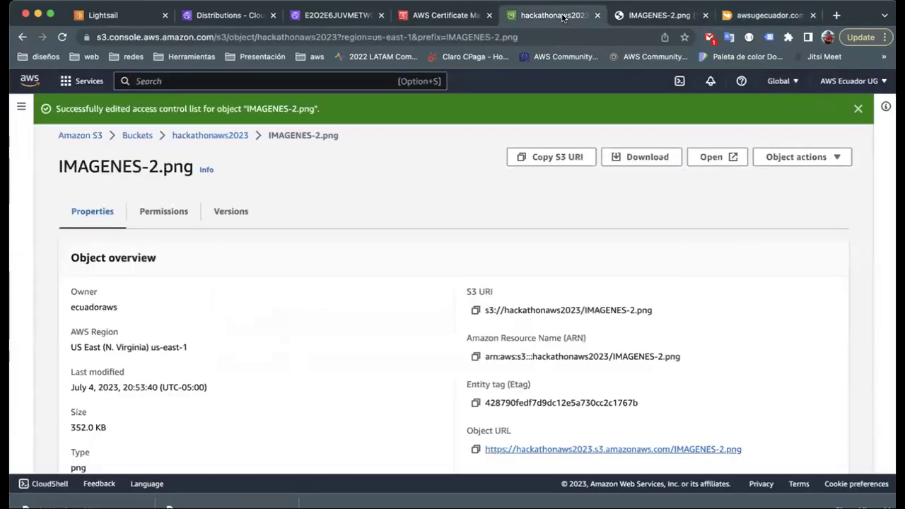
pyautogui.click(445, 15)
pyautogui.click(345, 15)
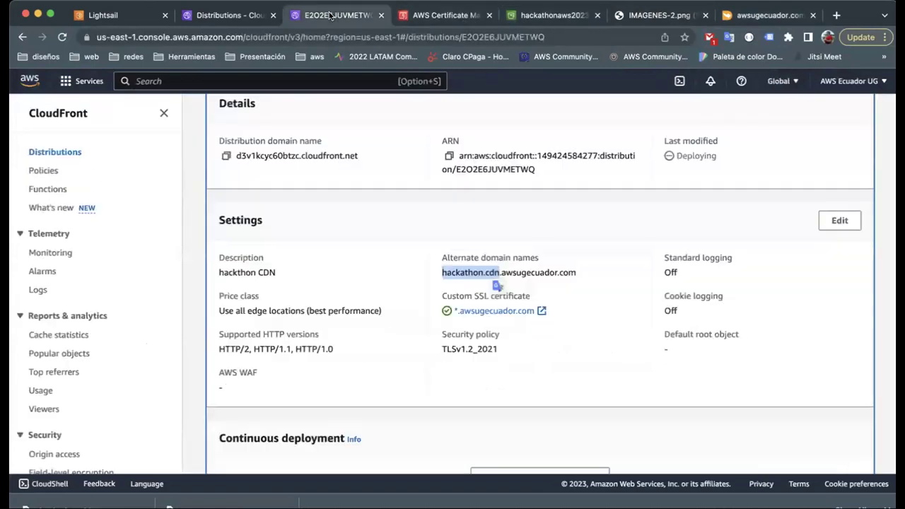
pyautogui.click(227, 156)
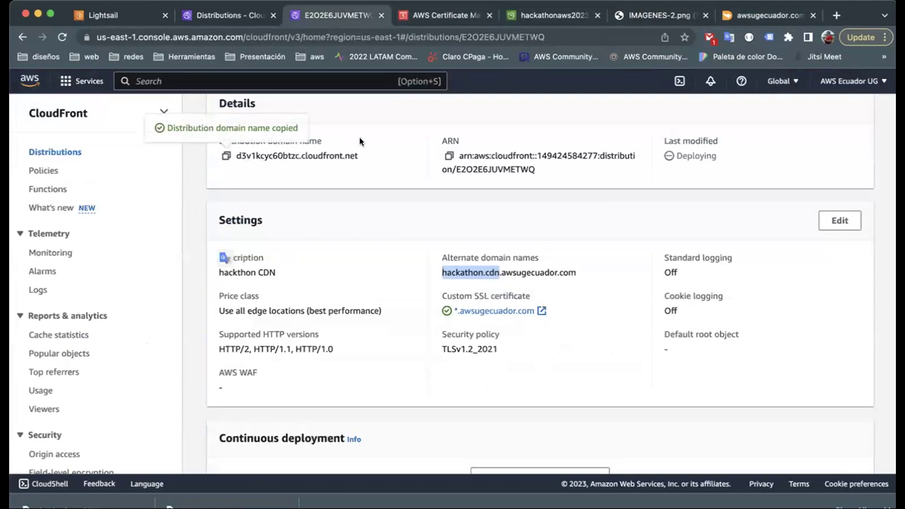
pyautogui.click(293, 141)
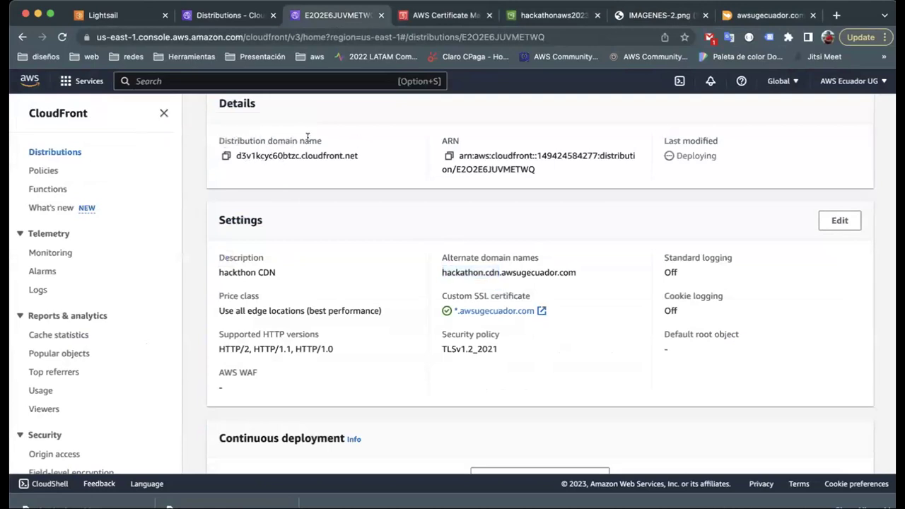
pyautogui.scroll(1, 318, 134)
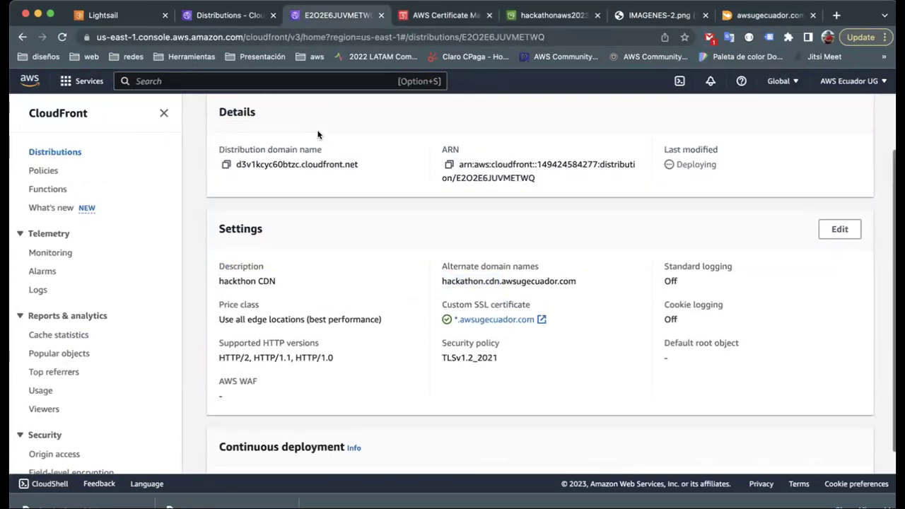
pyautogui.click(226, 173)
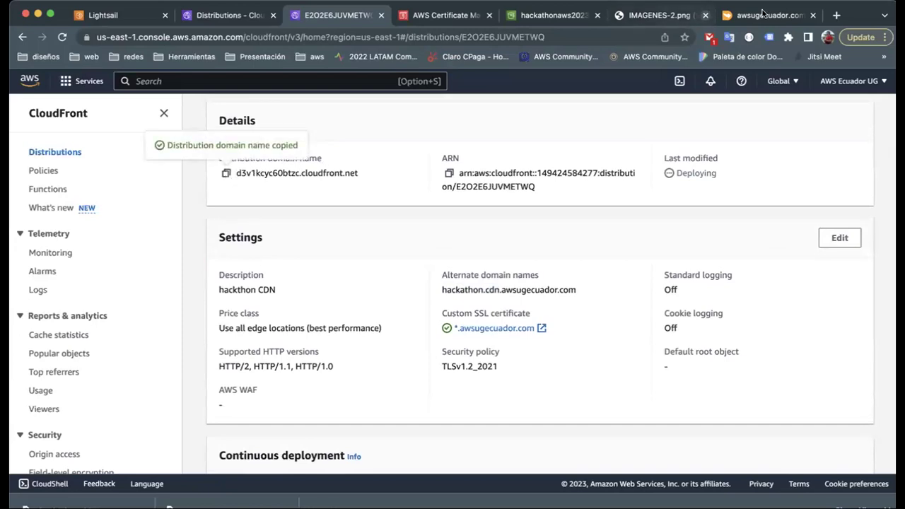
pyautogui.click(766, 15)
pyautogui.click(313, 247)
pyautogui.hotkey('ctrl', 'v')
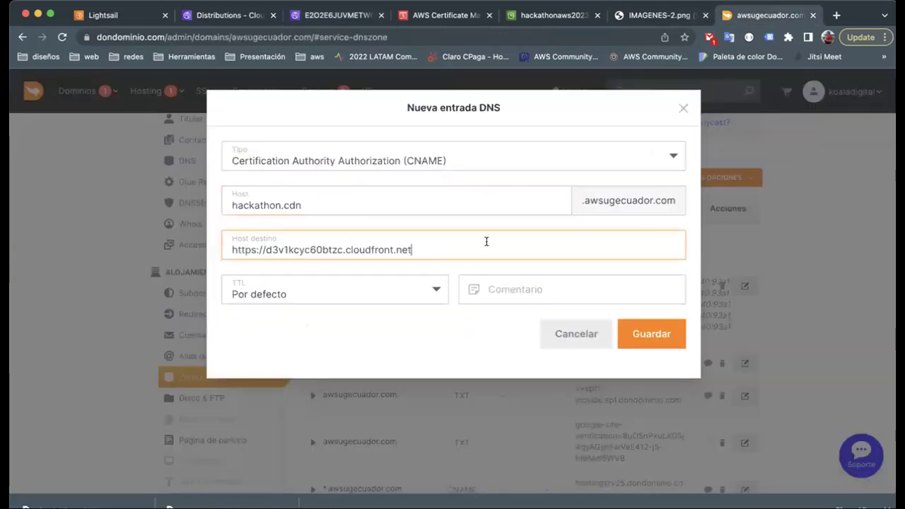
pyautogui.moveTo(265, 249); pyautogui.dragTo(231, 249)
pyautogui.press('BackSpace')
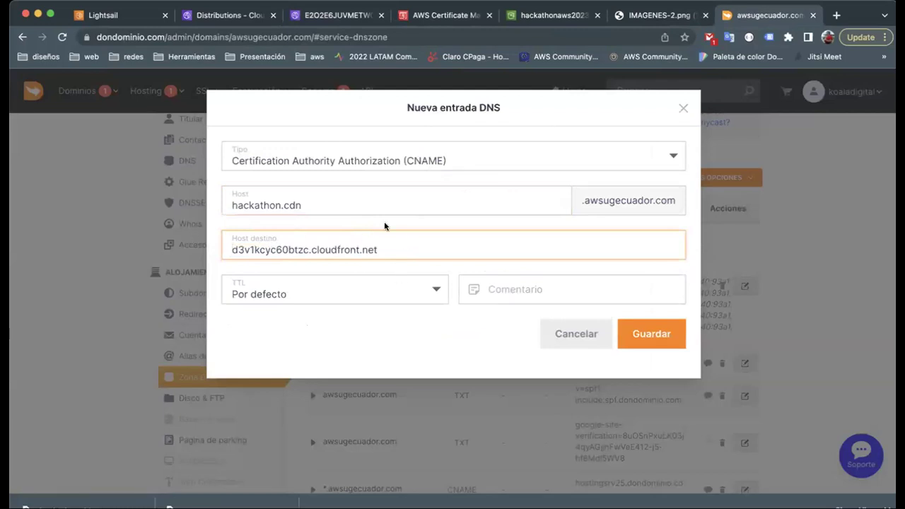
pyautogui.click(654, 335)
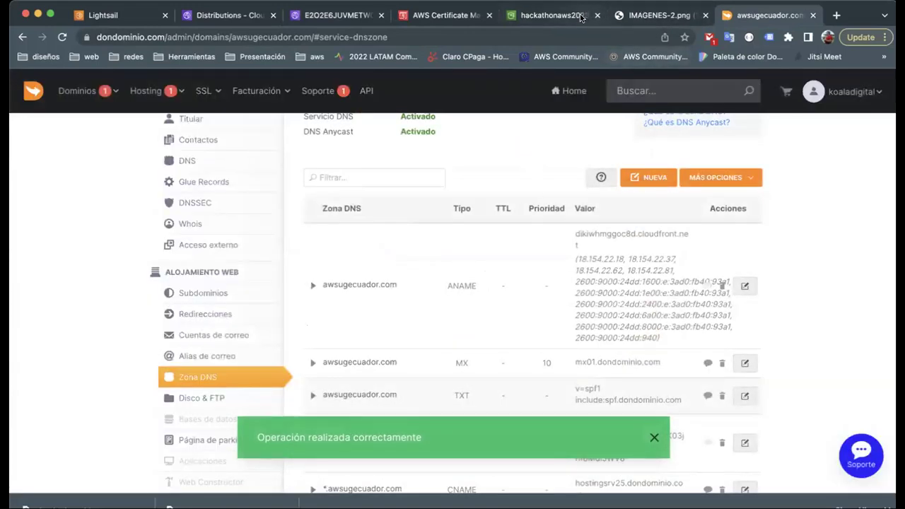
# Check that distribution E2O2E6JUVMETWQ lists hackathon.cdn.awsugecuador.com as its alternate domain name
pyautogui.click(577, 15)
pyautogui.click(315, 14)
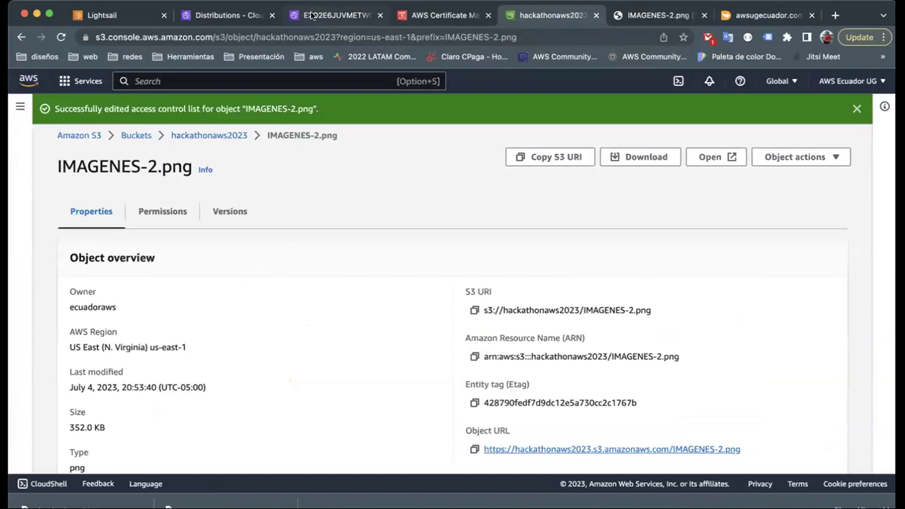
pyautogui.scroll(2, 394, 294)
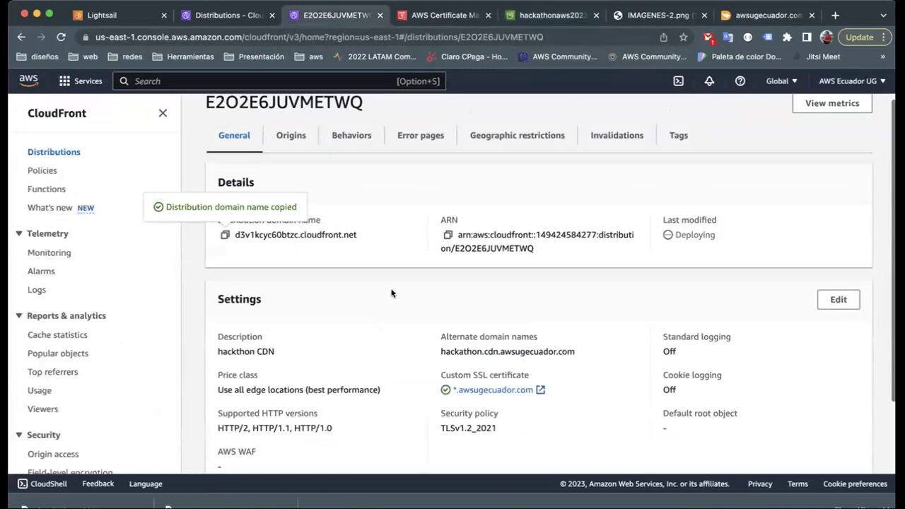
pyautogui.moveTo(438, 351); pyautogui.dragTo(577, 350)
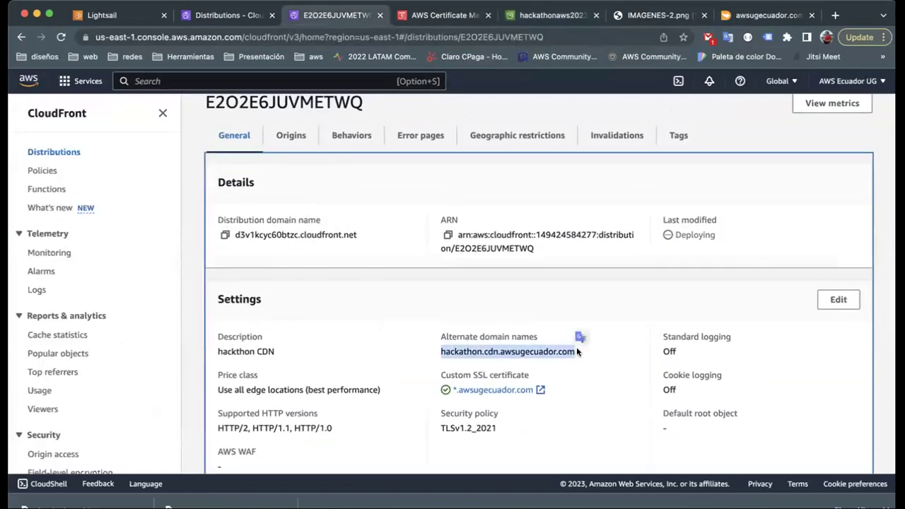
pyautogui.click(535, 22)
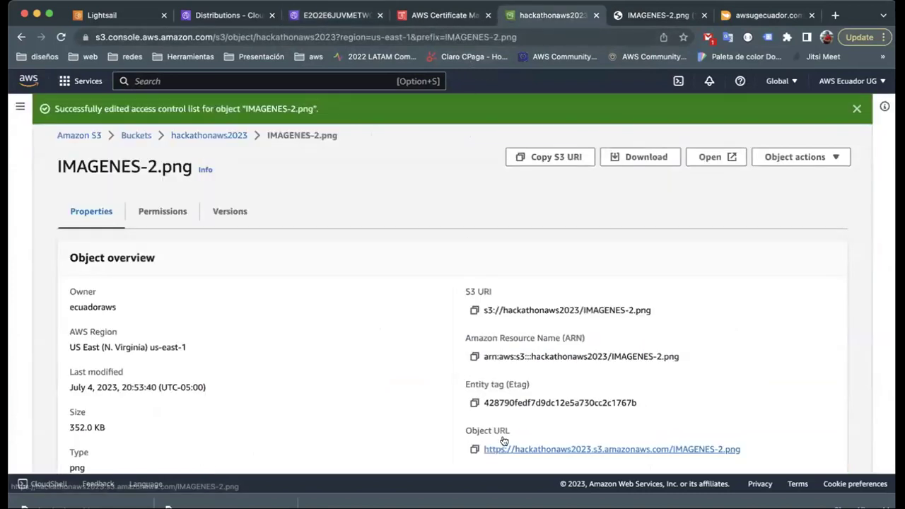
# Open IMAGENES-2.png's object URL in a new tab and paste hackathon.cdn.awsugecuador.com/IMAGENES-2.png as address
pyautogui.keyDown('super'); pyautogui.click(538, 449); pyautogui.keyUp('super')
pyautogui.click(591, 14)
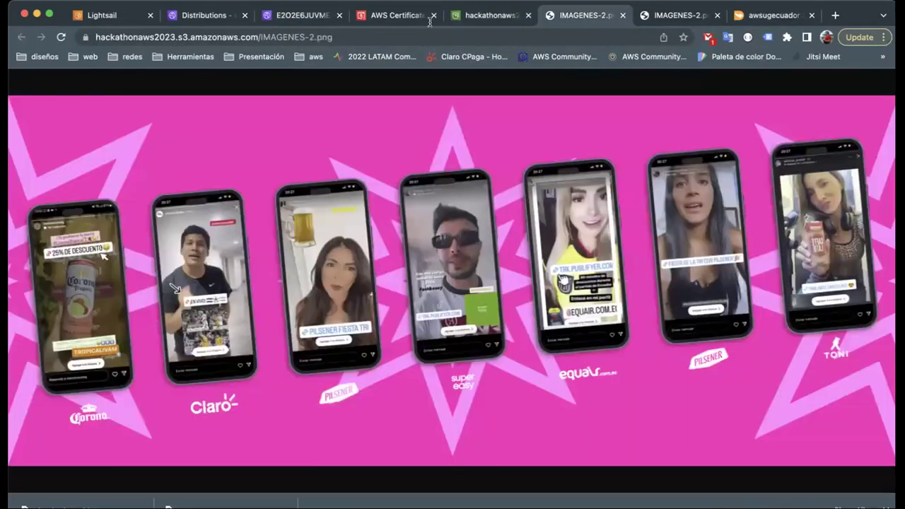
pyautogui.click(169, 36)
pyautogui.click(169, 37)
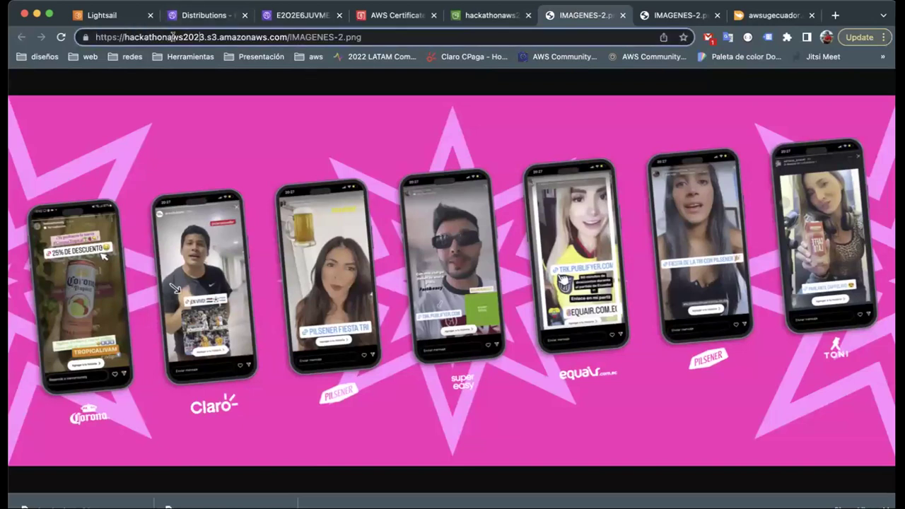
pyautogui.click(282, 37)
pyautogui.press('super+v')
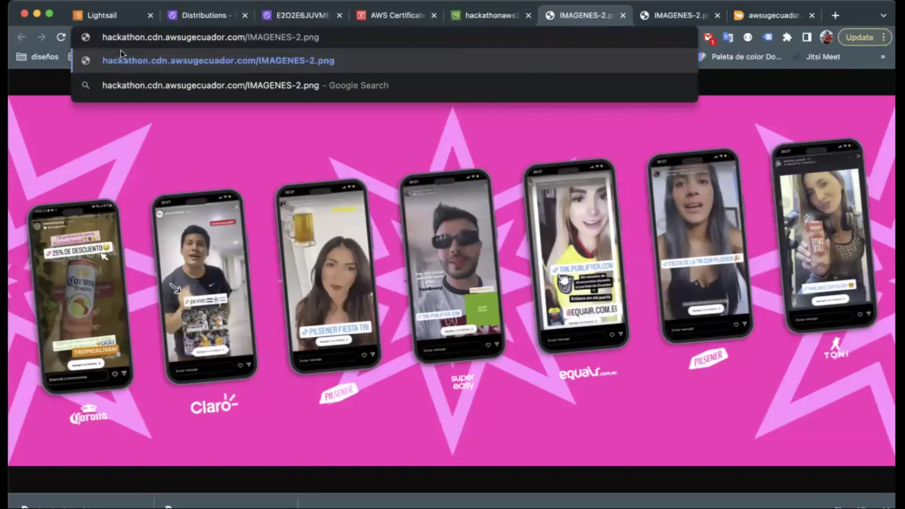
pyautogui.moveTo(104, 36); pyautogui.dragTo(236, 36)
pyautogui.press('Return')
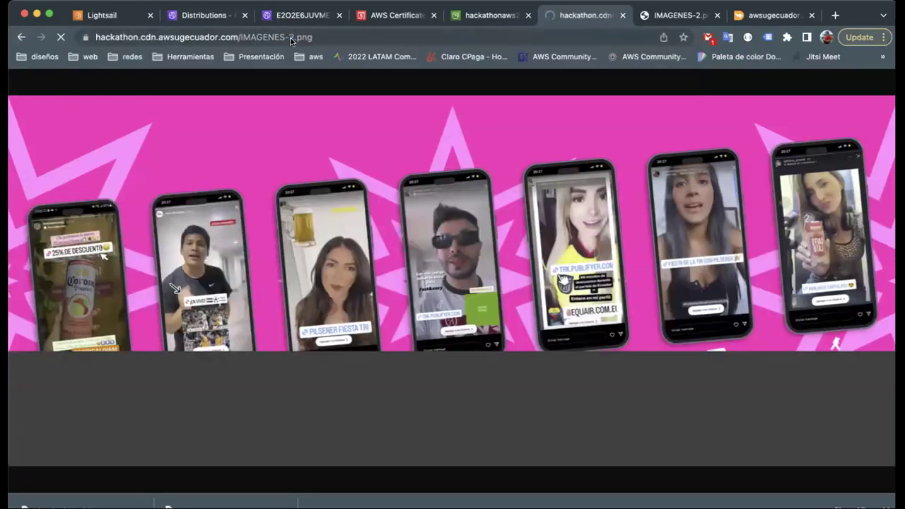
pyautogui.click(342, 35)
pyautogui.click(375, 38)
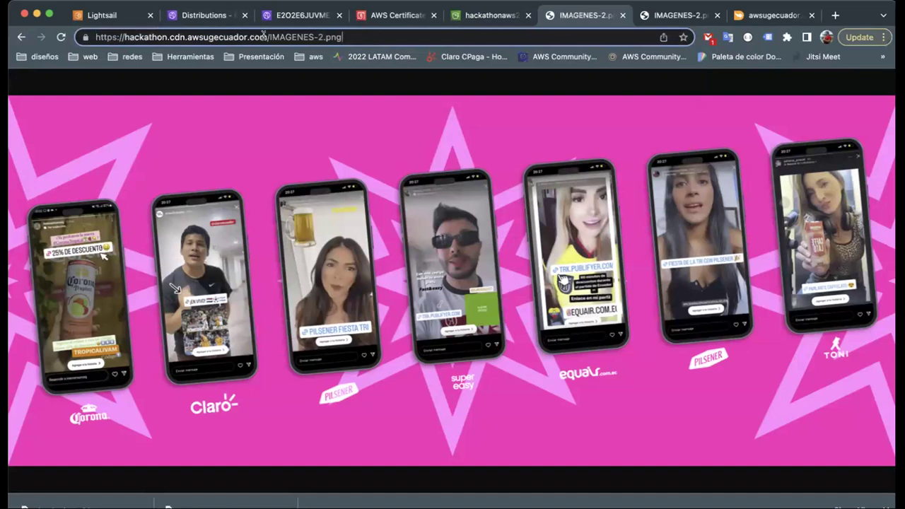
pyautogui.moveTo(268, 37); pyautogui.dragTo(23, 36)
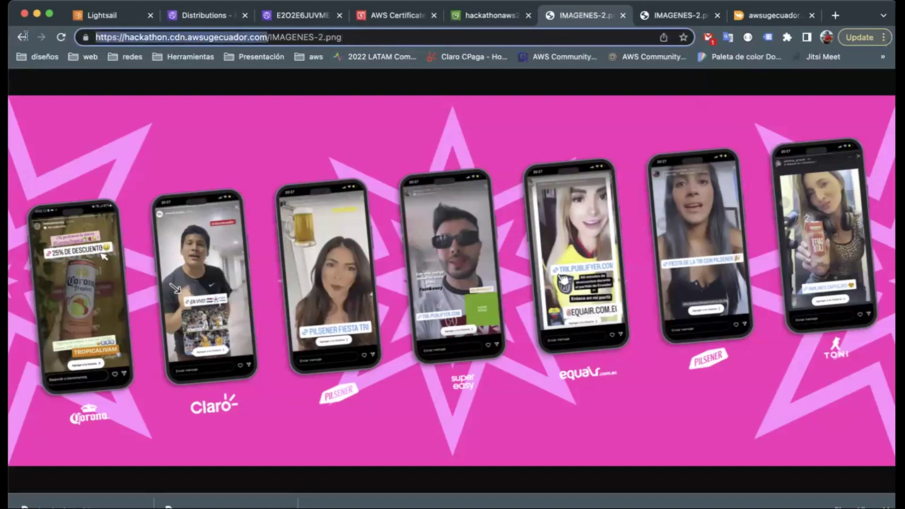
pyautogui.click(339, 32)
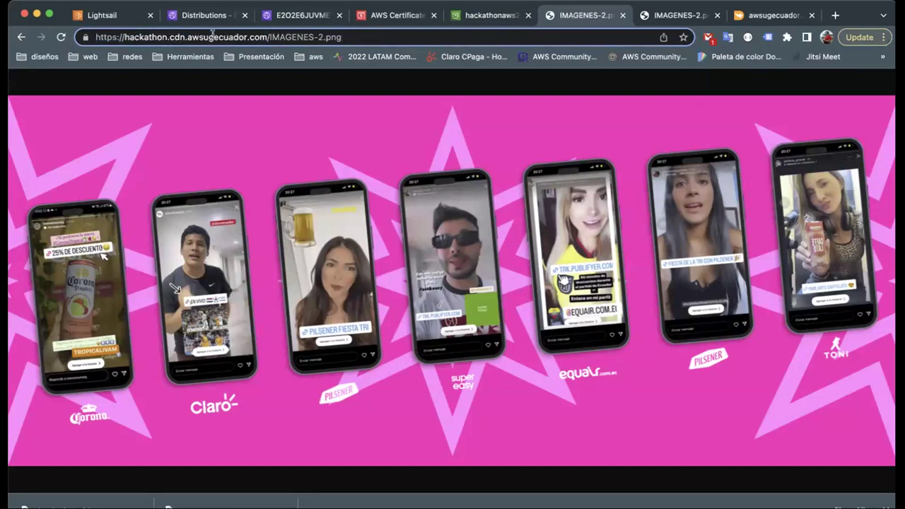
pyautogui.press('Return')
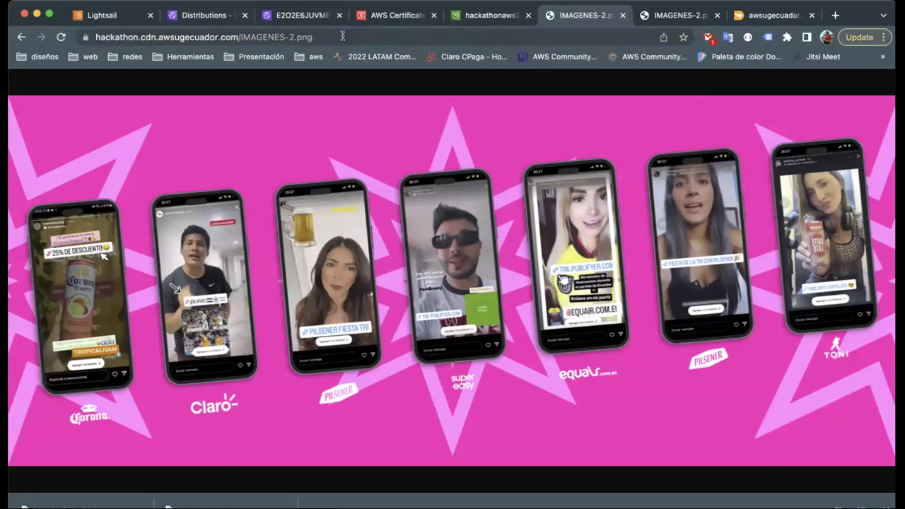
pyautogui.click(342, 36)
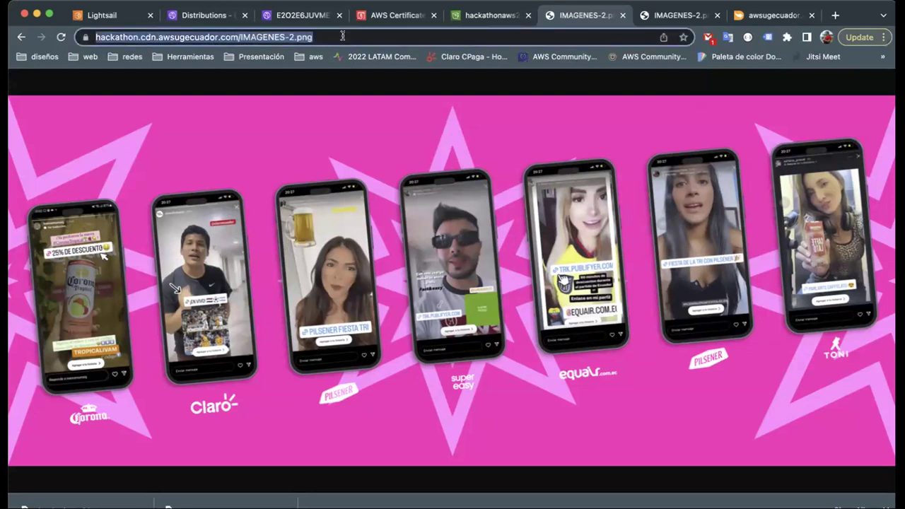
pyautogui.click(362, 36)
pyautogui.scroll(-1, 429, 316)
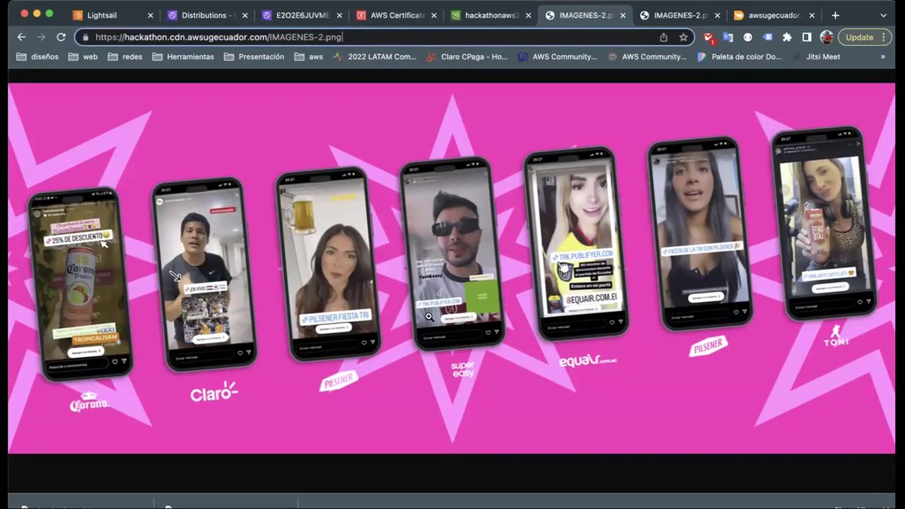
pyautogui.scroll(1, 430, 316)
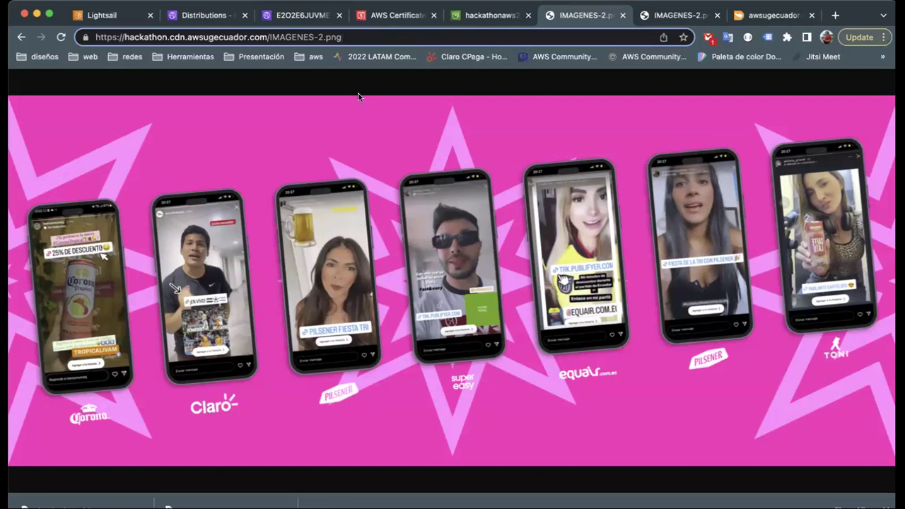
# Go from the certificate details back to the list of issued ACM certificates
pyautogui.click(302, 17)
pyautogui.click(372, 20)
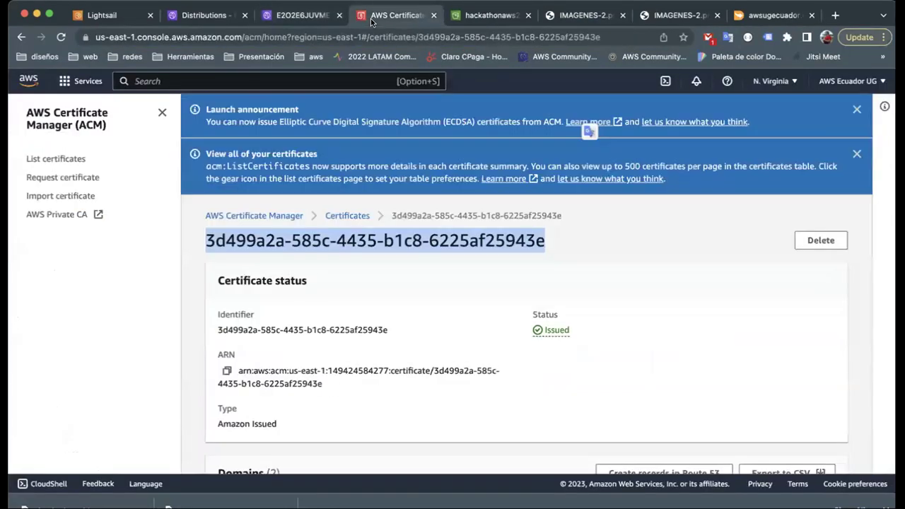
pyautogui.click(304, 20)
pyautogui.click(414, 20)
pyautogui.click(469, 17)
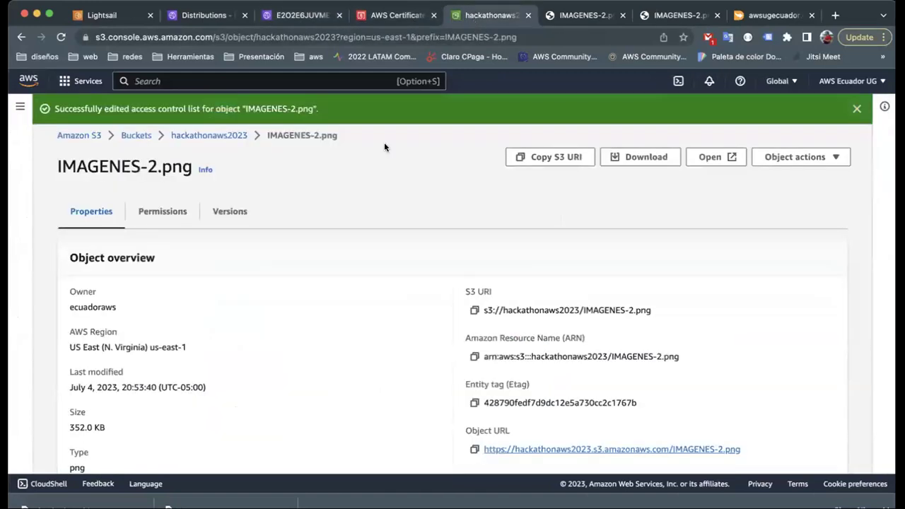
pyautogui.click(400, 15)
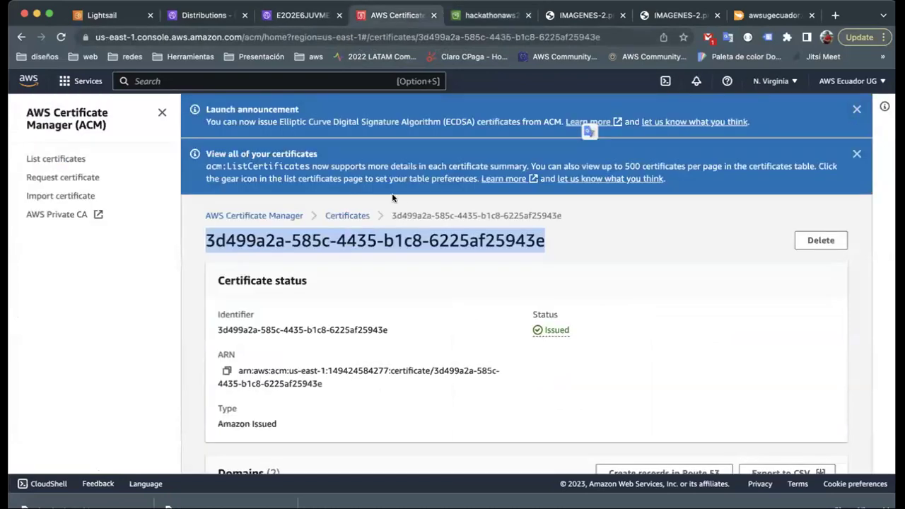
pyautogui.click(347, 216)
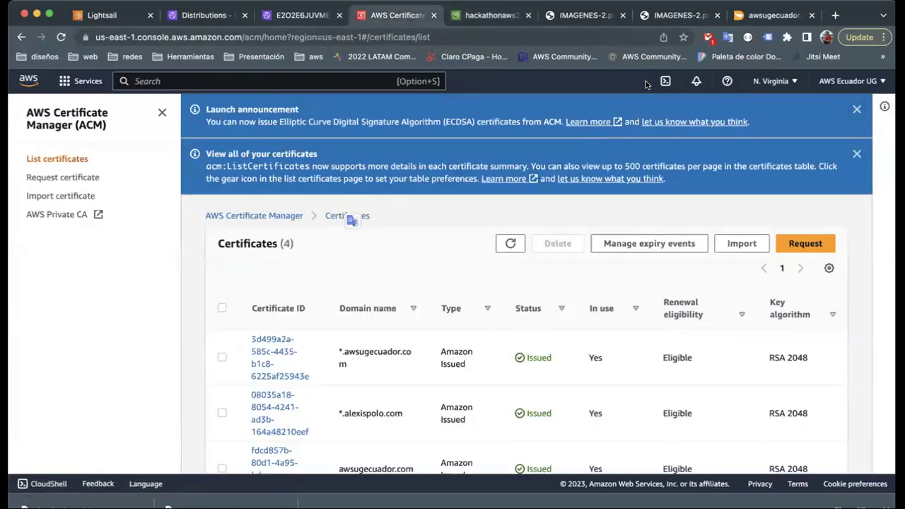
pyautogui.scroll(-1, 511, 249)
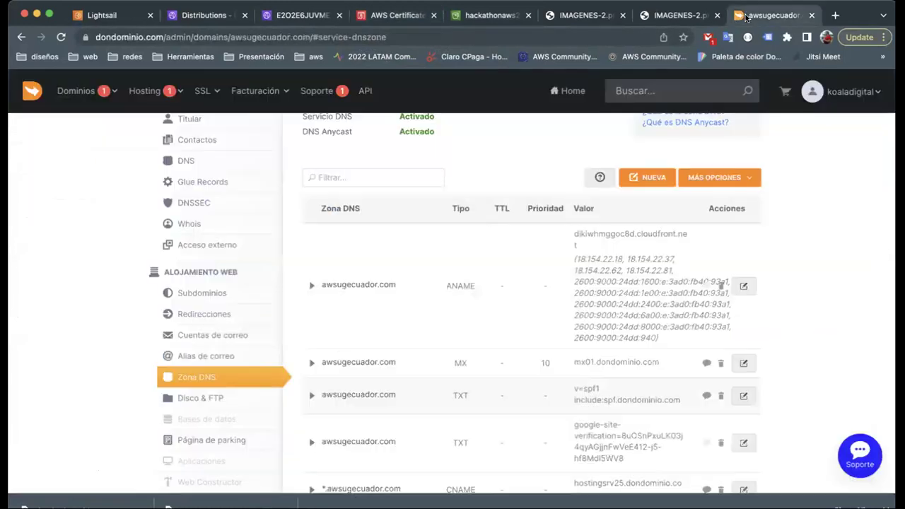
# Review the DNS zone records and the distribution's custom domain settings, ending on the S3 image
pyautogui.click(747, 17)
pyautogui.scroll(-1, 499, 250)
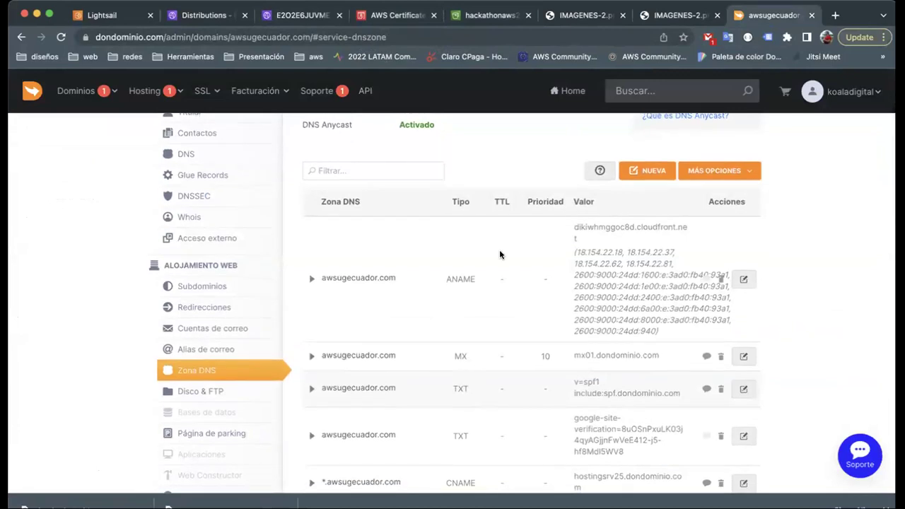
pyautogui.click(402, 17)
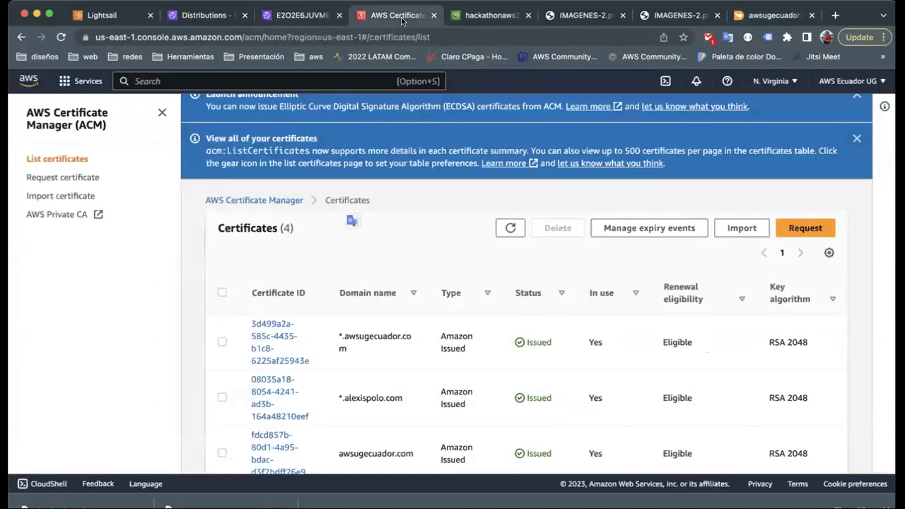
pyautogui.click(304, 16)
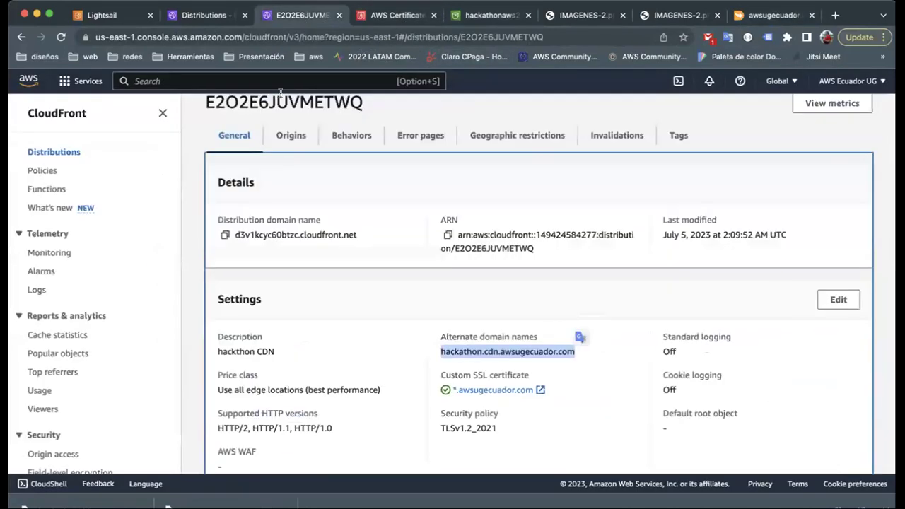
pyautogui.scroll(-2, 312, 222)
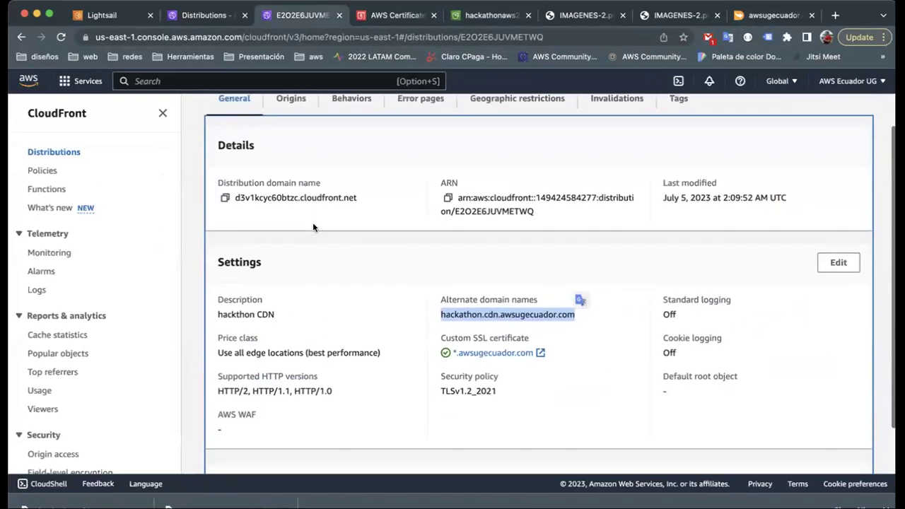
pyautogui.click(666, 14)
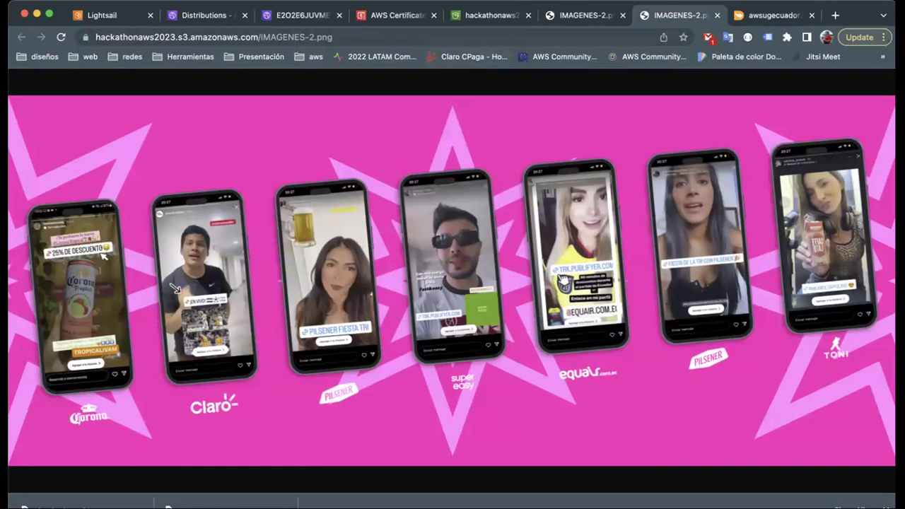
# Copy the hackathon.cdn.awsugecuador.com host from the CDN image tab, then return to the S3 image tab's address
pyautogui.click(575, 13)
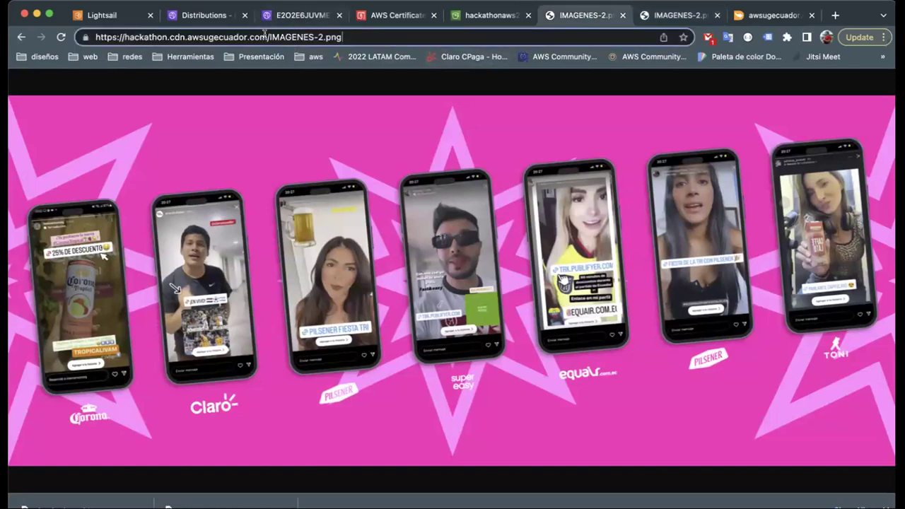
pyautogui.moveTo(267, 36); pyautogui.dragTo(32, 37)
pyautogui.press('super+c')
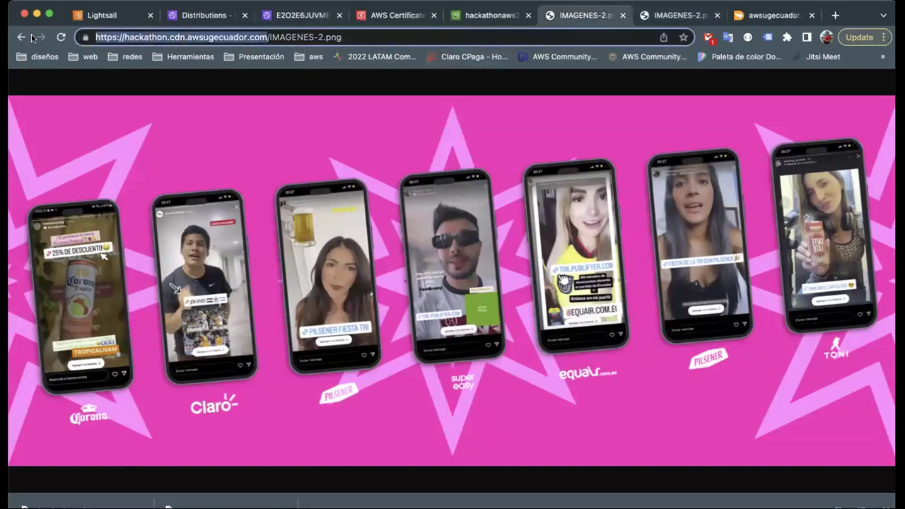
pyautogui.click(666, 14)
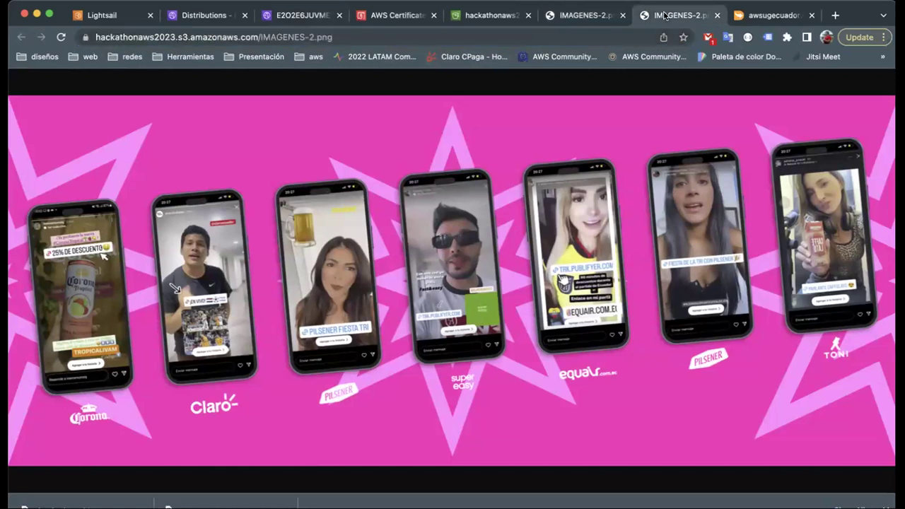
pyautogui.click(235, 37)
pyautogui.click(237, 37)
# Swap the S3 bucket host for the CDN domain, load IMAGENES-2.png, and go back to CloudFront
pyautogui.moveTo(287, 37); pyautogui.dragTo(63, 28)
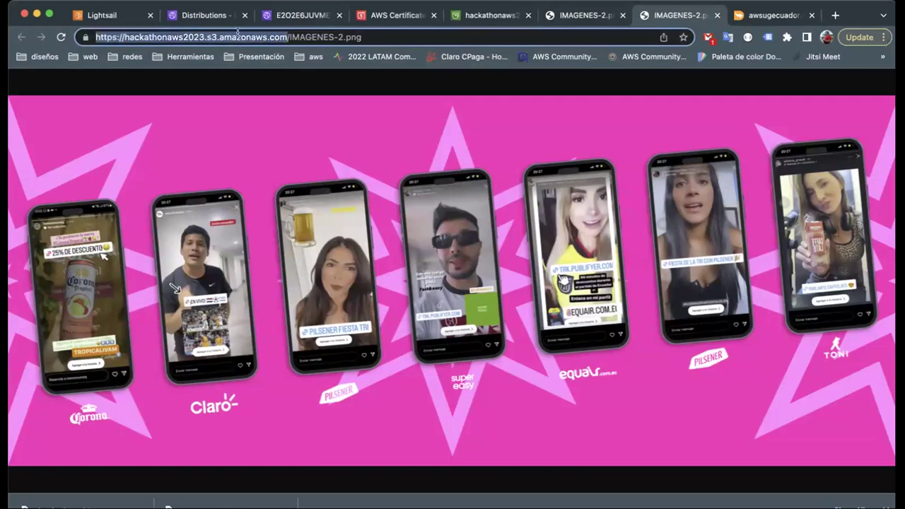
pyautogui.tripleClick(238, 34)
pyautogui.click(285, 37)
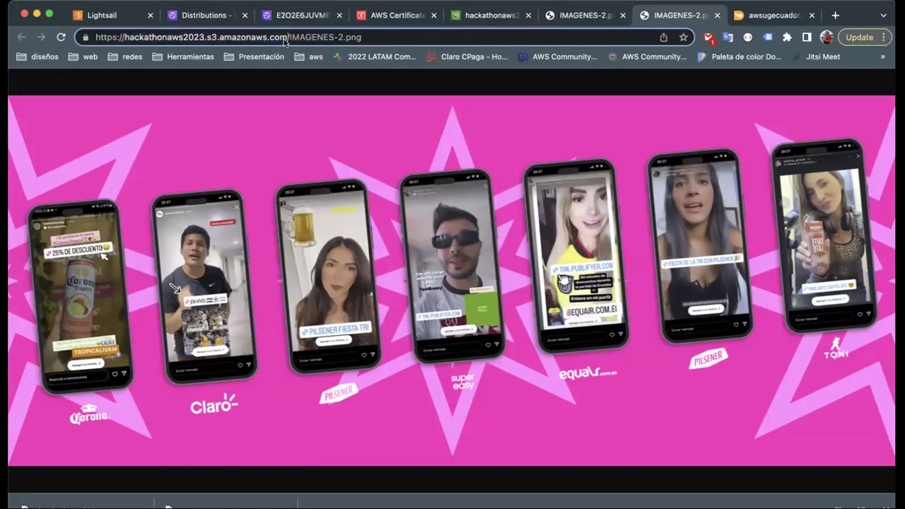
pyautogui.moveTo(286, 36); pyautogui.dragTo(51, 30)
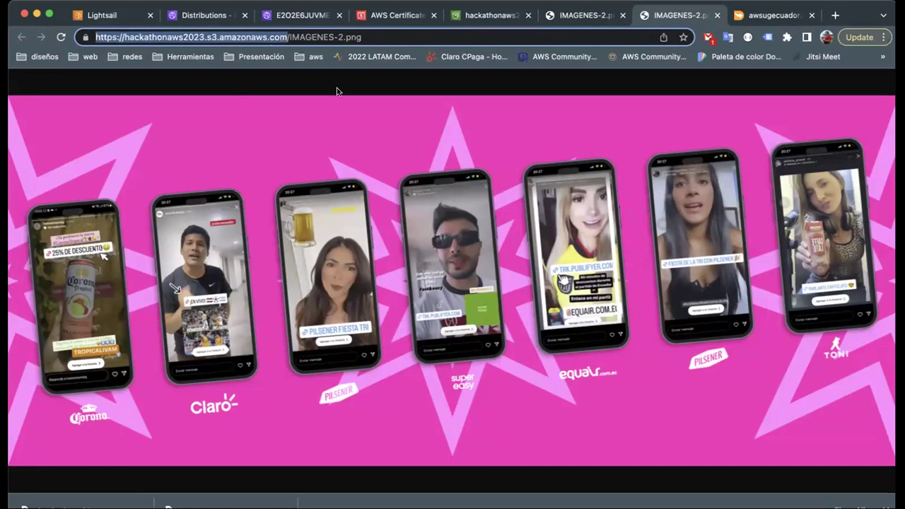
pyautogui.press('super+v')
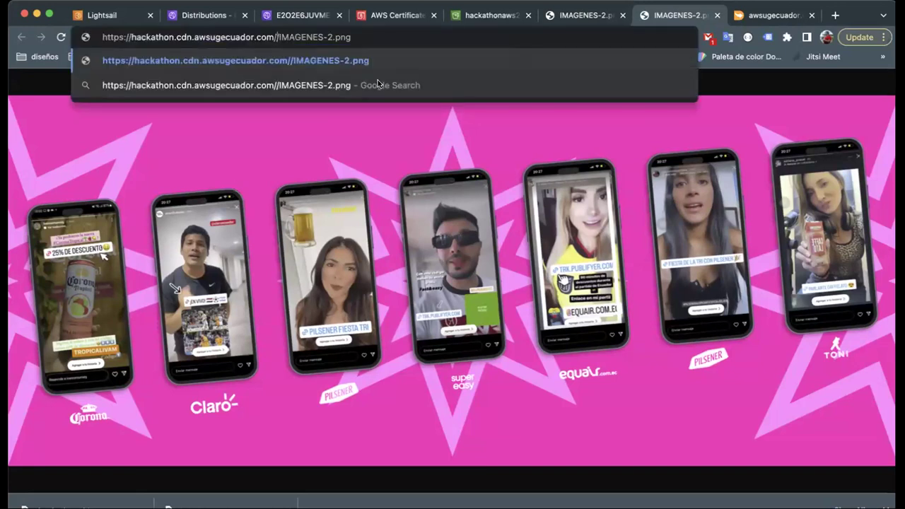
pyautogui.press('BackSpace')
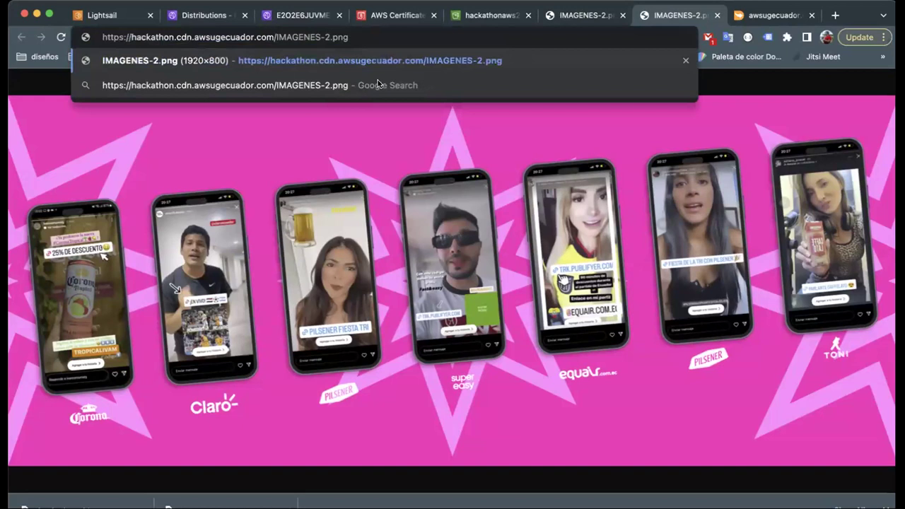
pyautogui.press('Return')
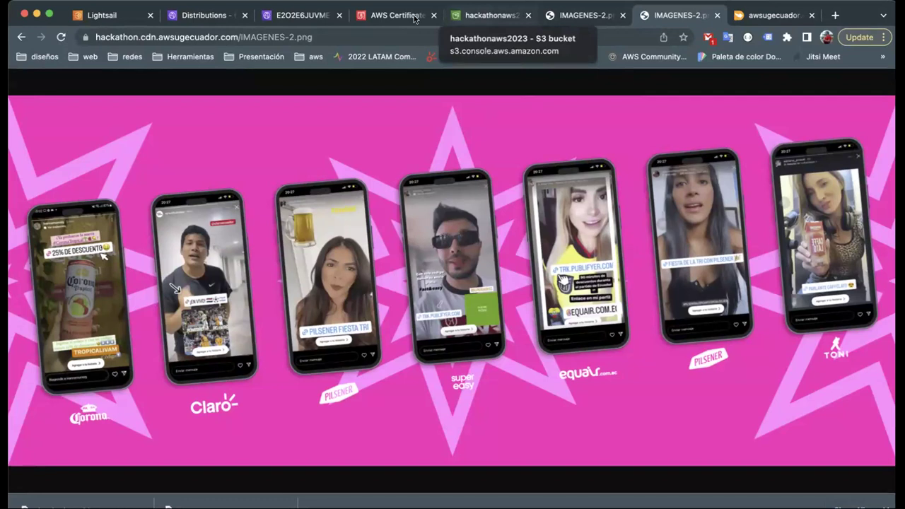
pyautogui.click(300, 16)
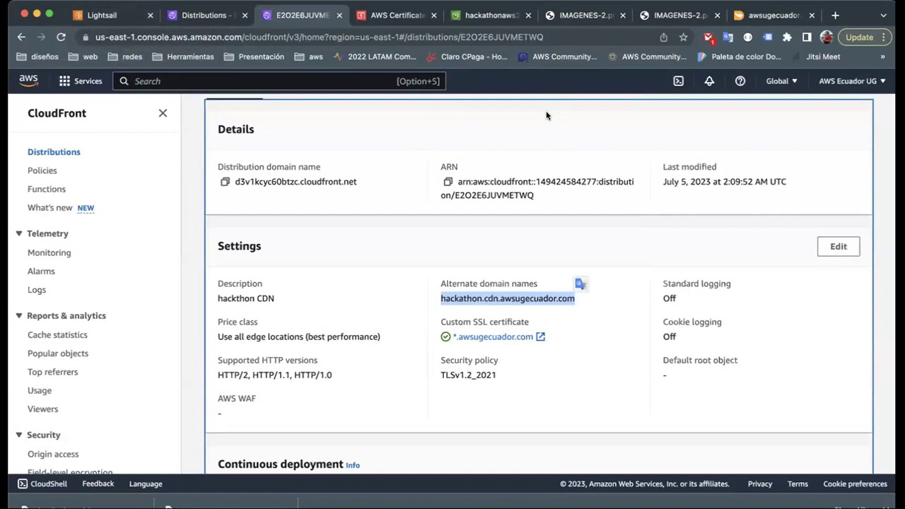
# Switch to the DonDominio tab with the awsugecuador.com DNS zone records
pyautogui.click(763, 14)
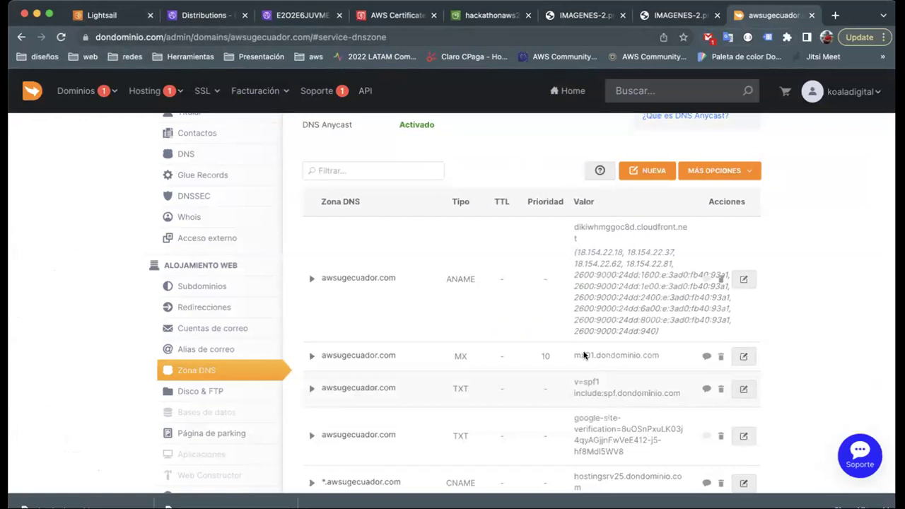
# Load the AWS Ecuador - Promo Google Slides URL in a new tab and select slide 1
pyautogui.click(827, 36)
pyautogui.click(848, 19)
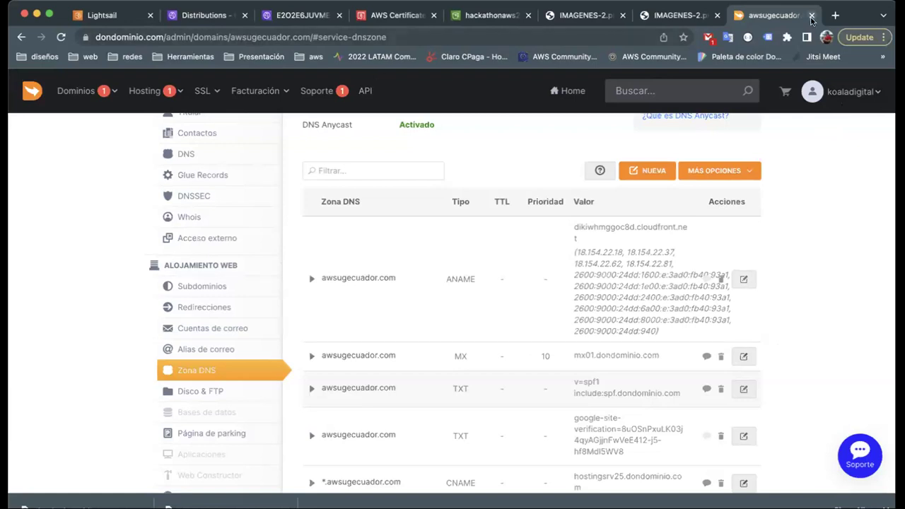
pyautogui.click(835, 16)
pyautogui.press('Return')
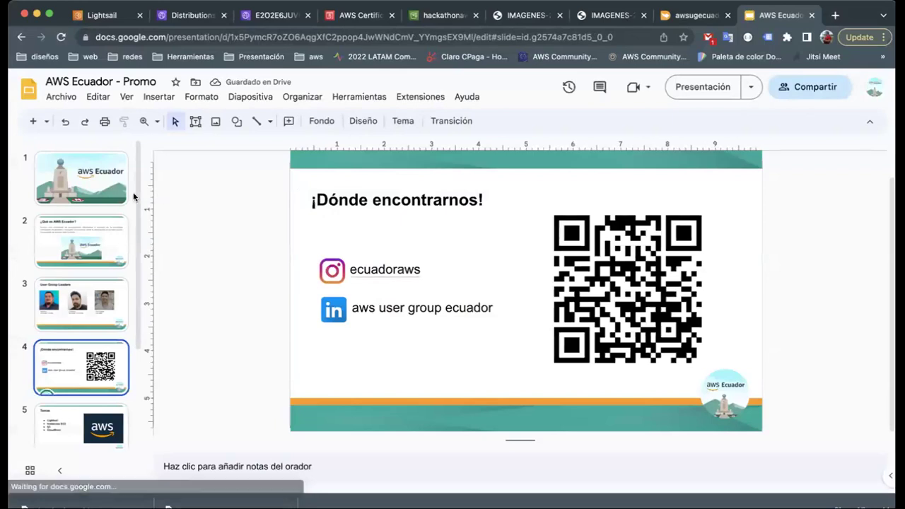
pyautogui.click(105, 181)
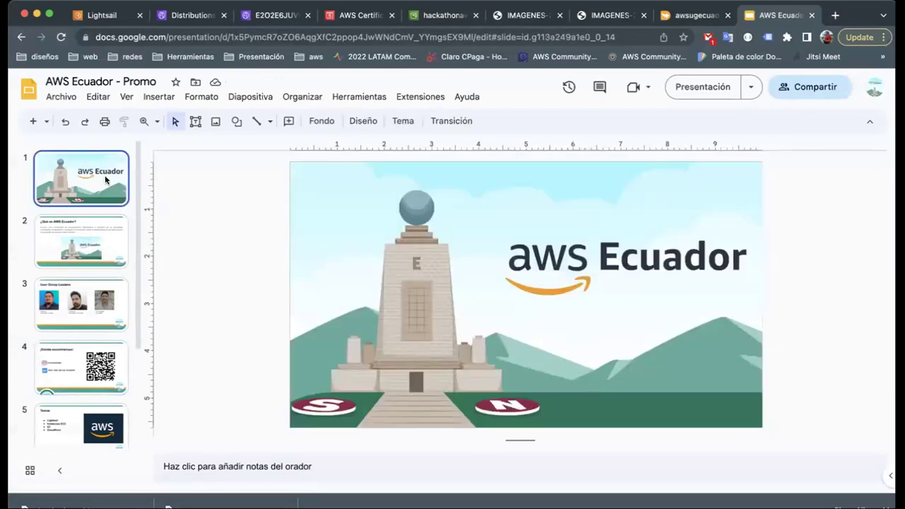